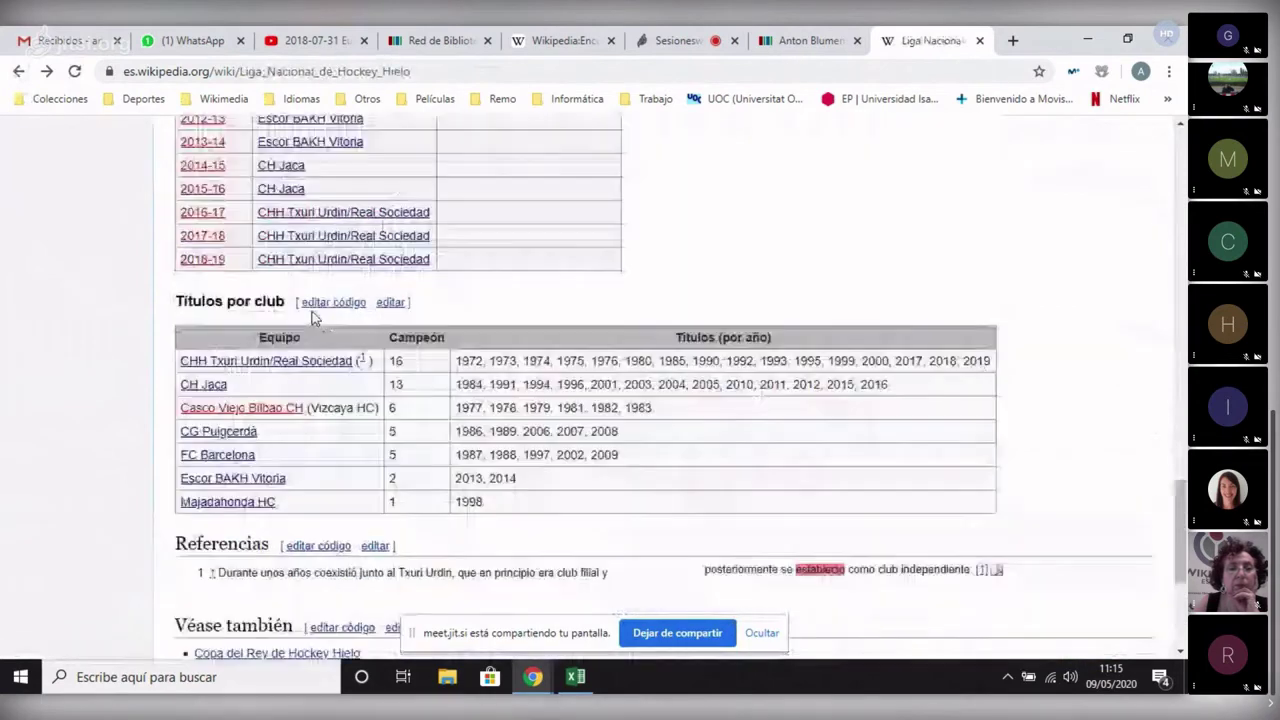
# Examine the season-by-season champions in the Palmarés table of the Liga Nacional de Hockey Hielo article.
pyautogui.scroll(1, 246, 317)
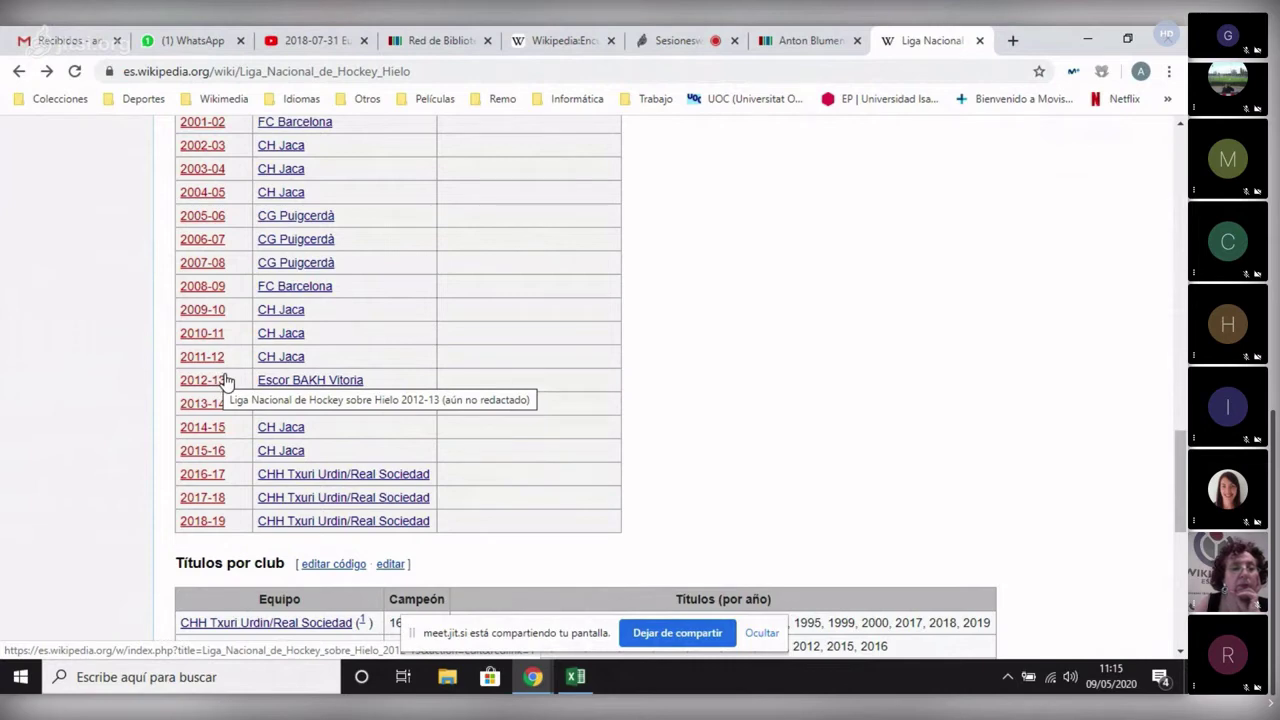
pyautogui.scroll(8, 226, 380)
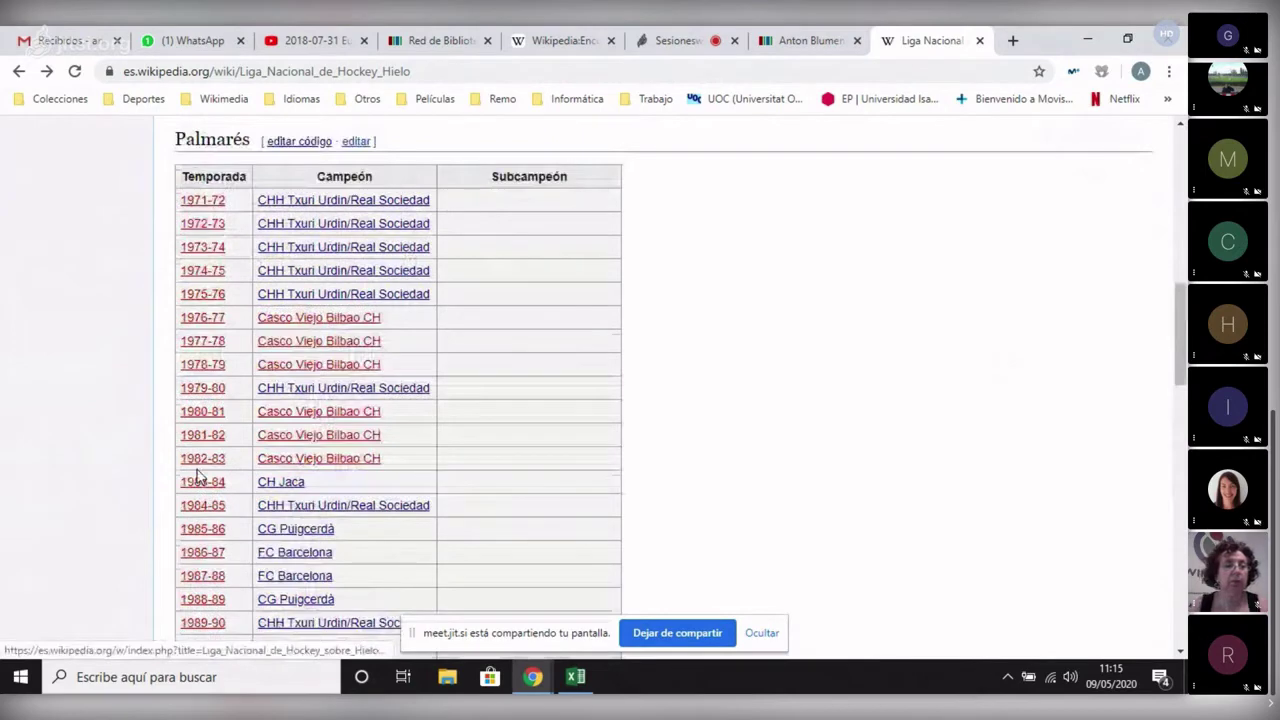
pyautogui.scroll(-3, 188, 560)
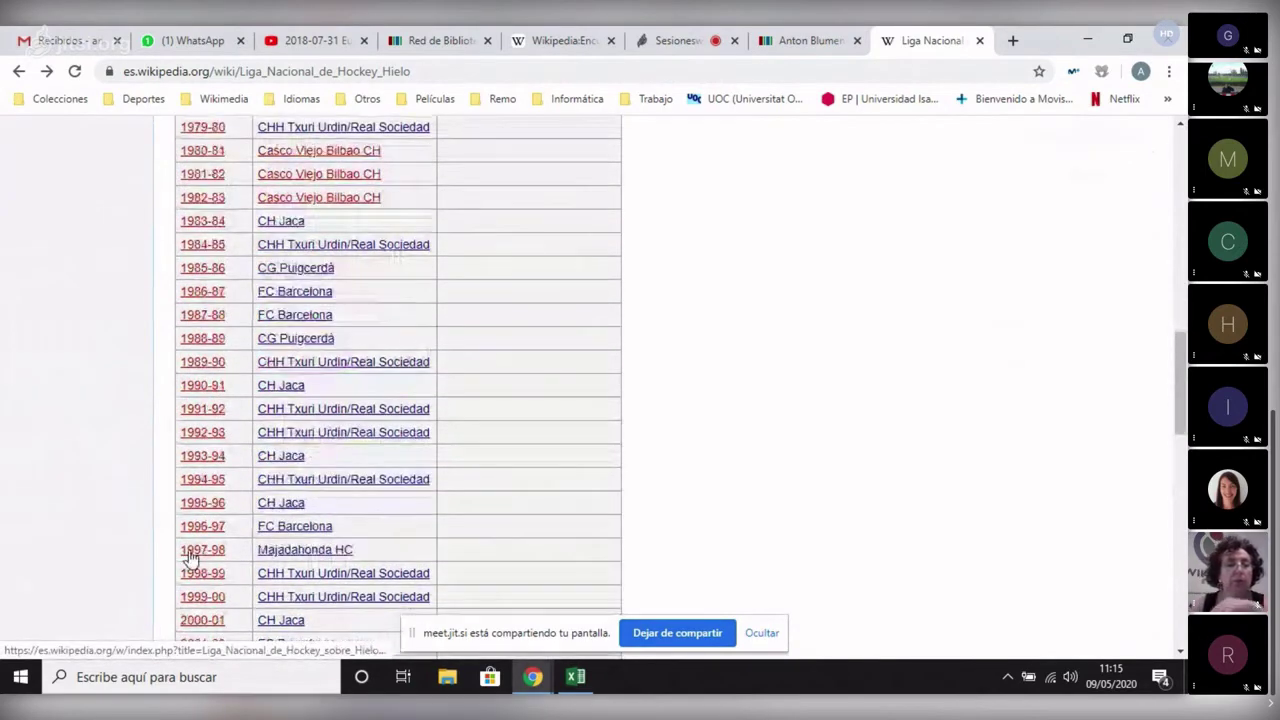
pyautogui.scroll(-3, 188, 560)
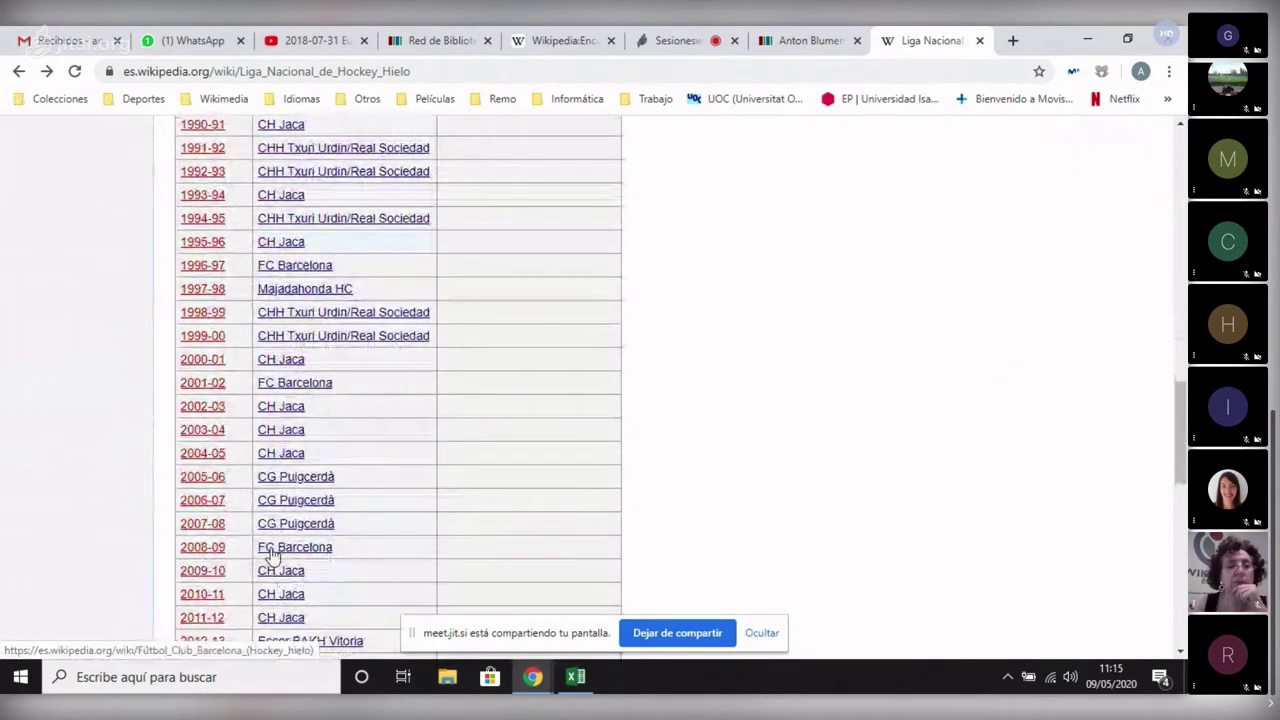
pyautogui.scroll(-3, 270, 552)
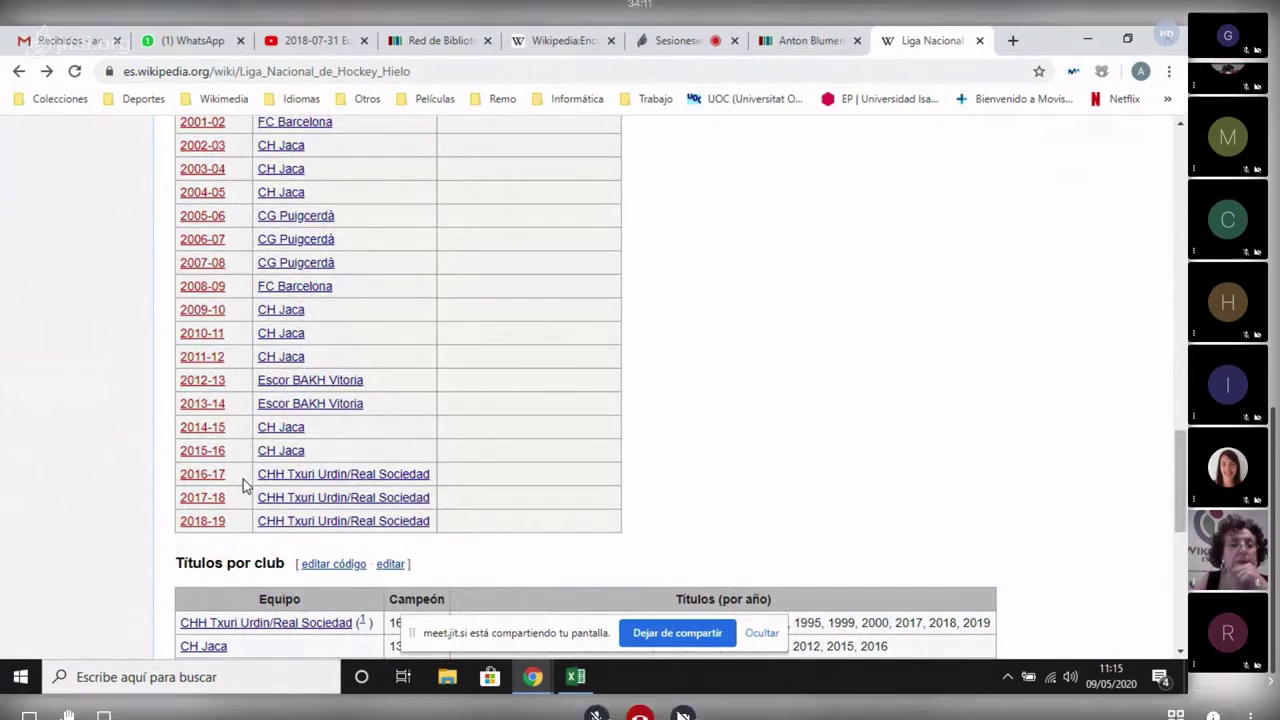
pyautogui.moveTo(67, 690)
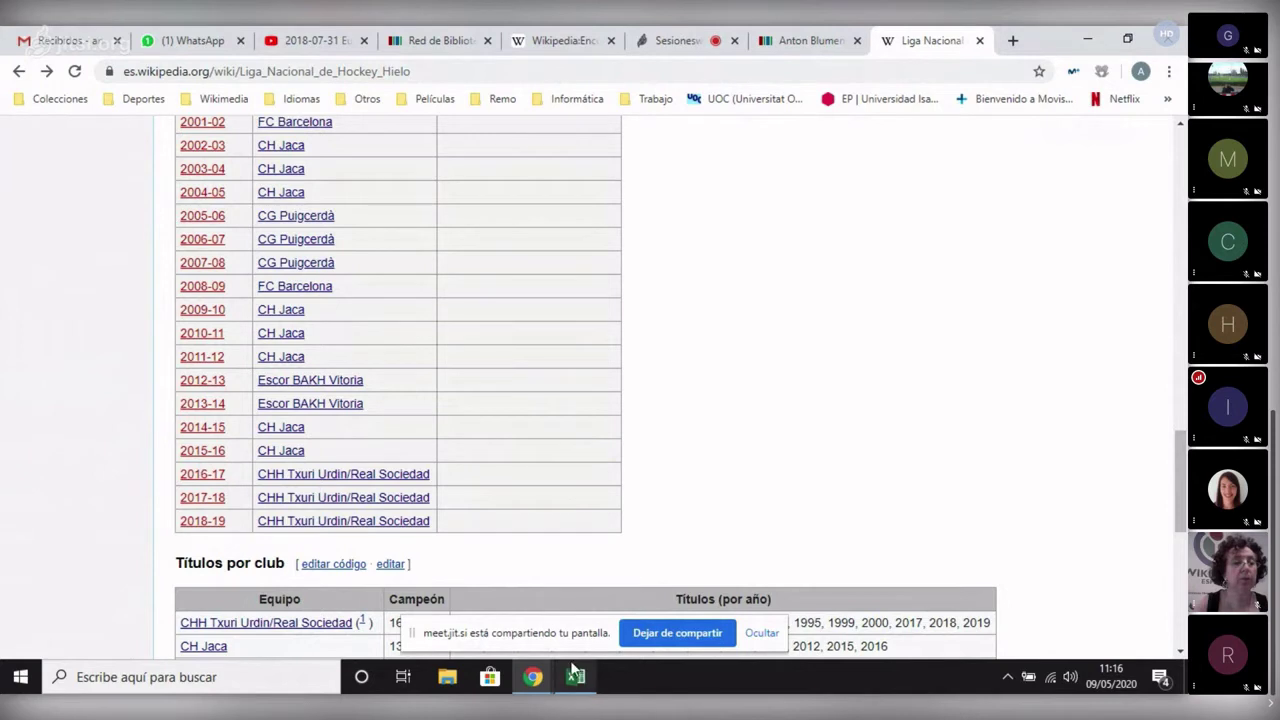
pyautogui.moveTo(576, 678)
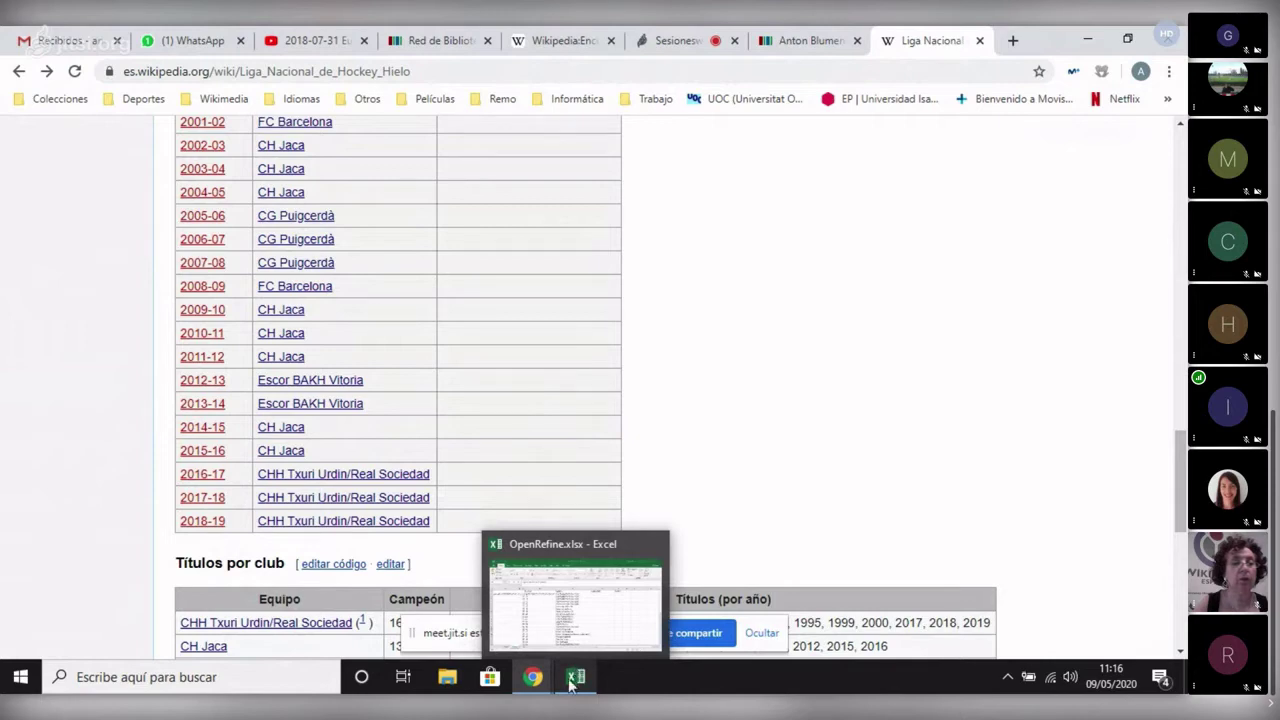
# Switch to Excel and copy "Liga Nacional de Hockey Hielo" from A2 down column A through row 49.
pyautogui.click(575, 680)
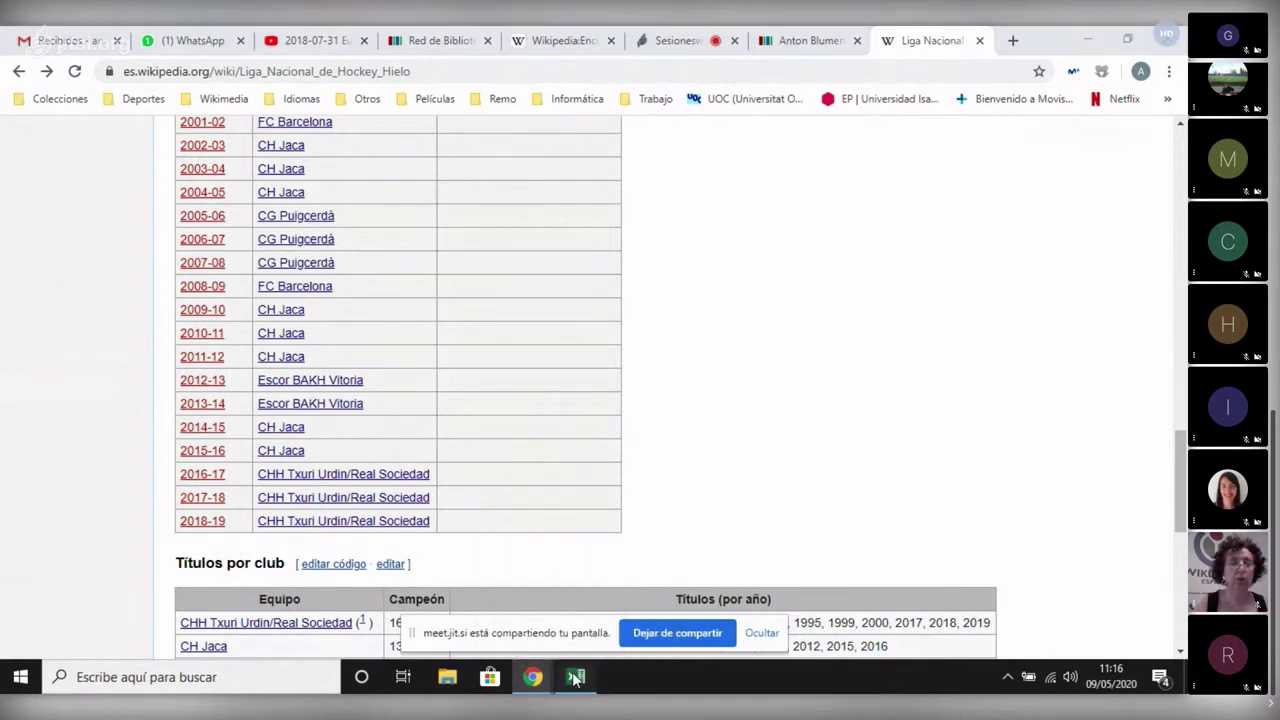
pyautogui.doubleClick(158, 264)
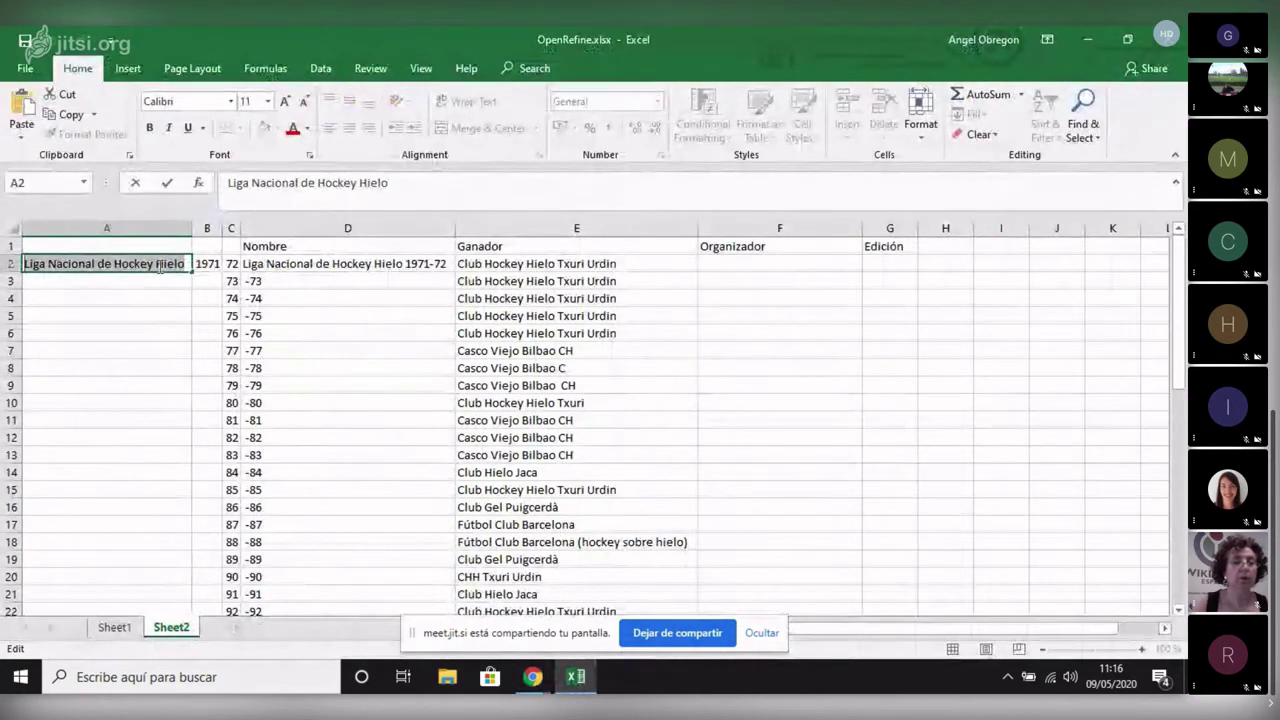
pyautogui.click(162, 289)
pyautogui.click(157, 264)
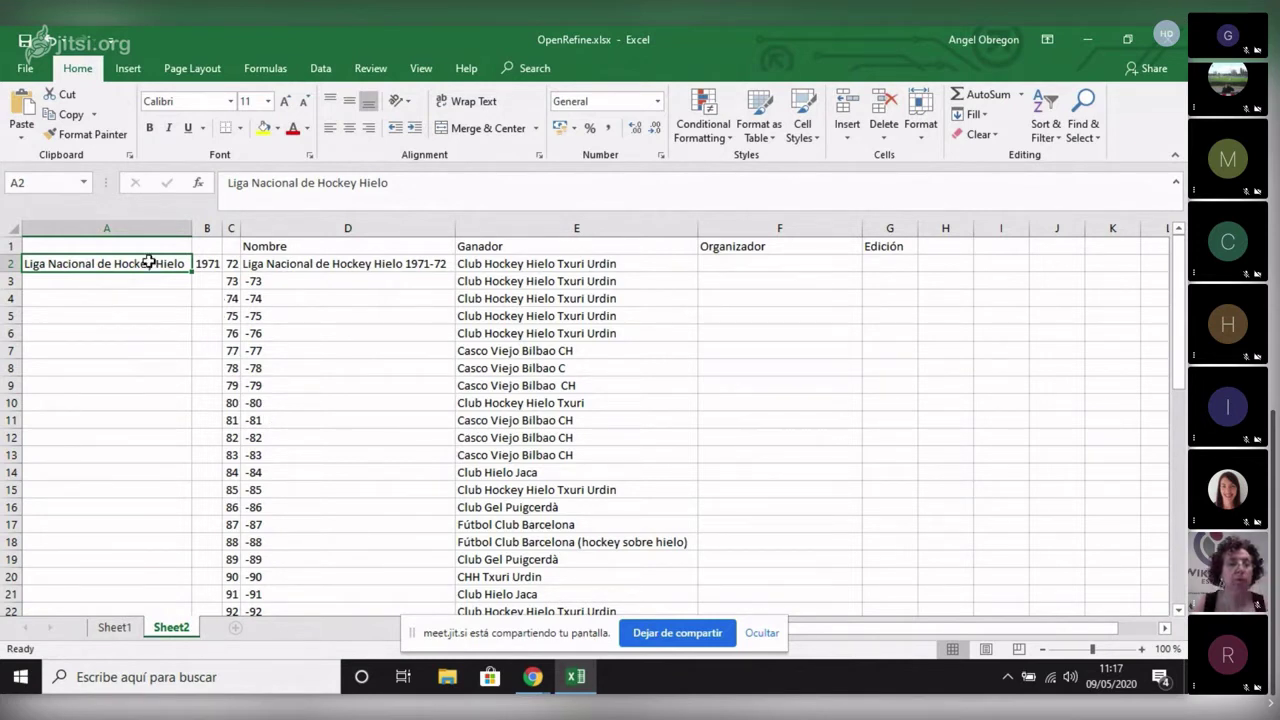
pyautogui.hotkey('ctrl', 'c')
pyautogui.click(151, 280)
pyautogui.hotkey('ctrl', 'v')
pyautogui.click(146, 263)
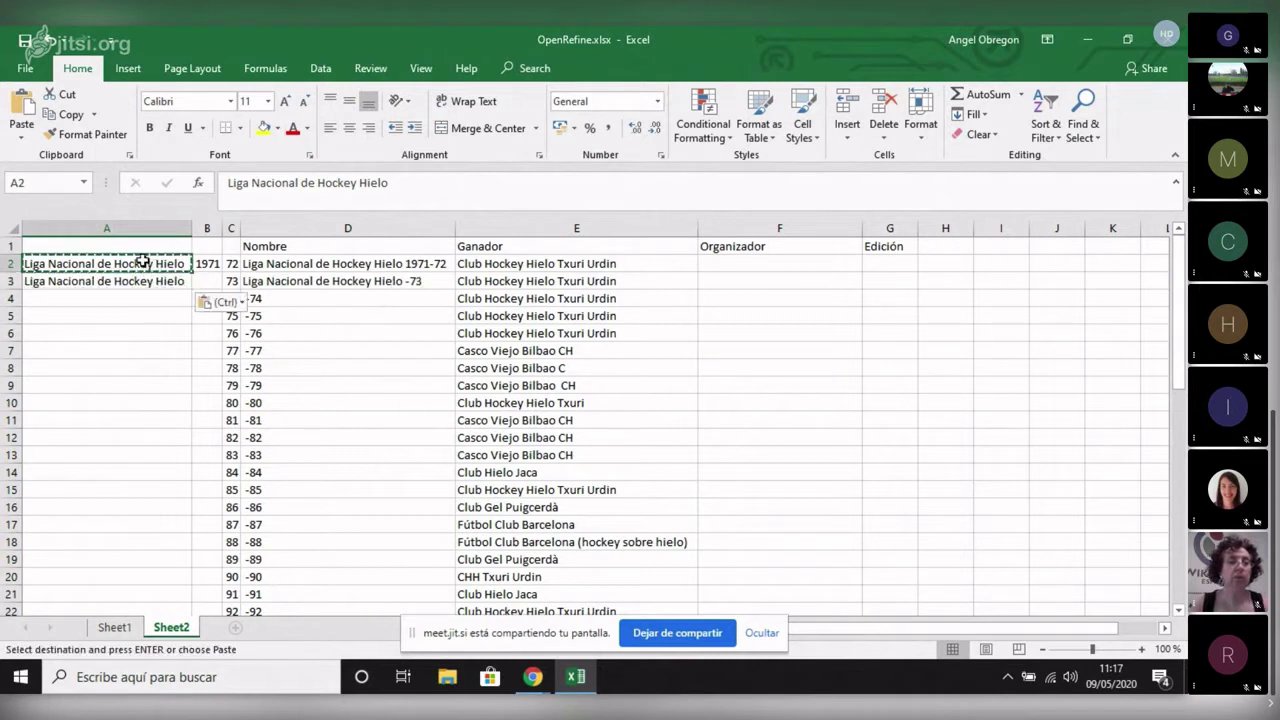
pyautogui.moveTo(155, 262); pyautogui.dragTo(177, 586)
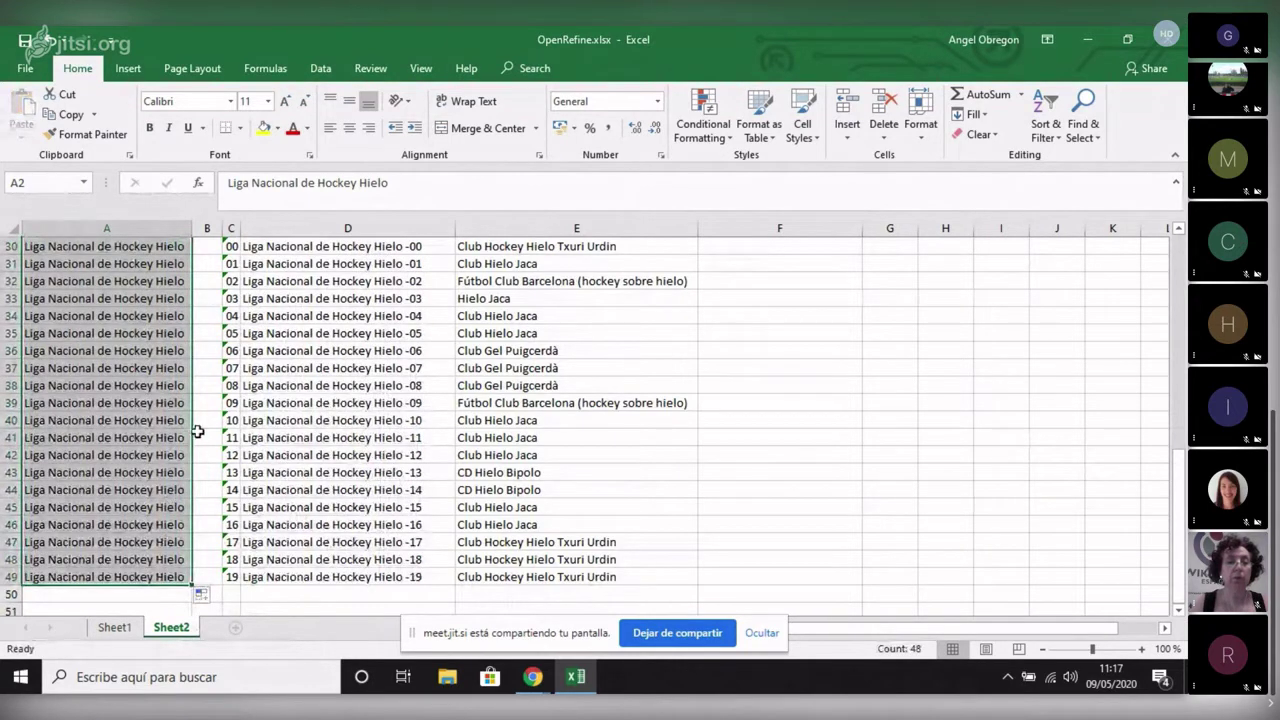
# Enter 1972 in B3 and extend the yearly series from B2:B3 down to 2018 in row 49.
pyautogui.scroll(5, 119, 405)
pyautogui.scroll(10, 119, 405)
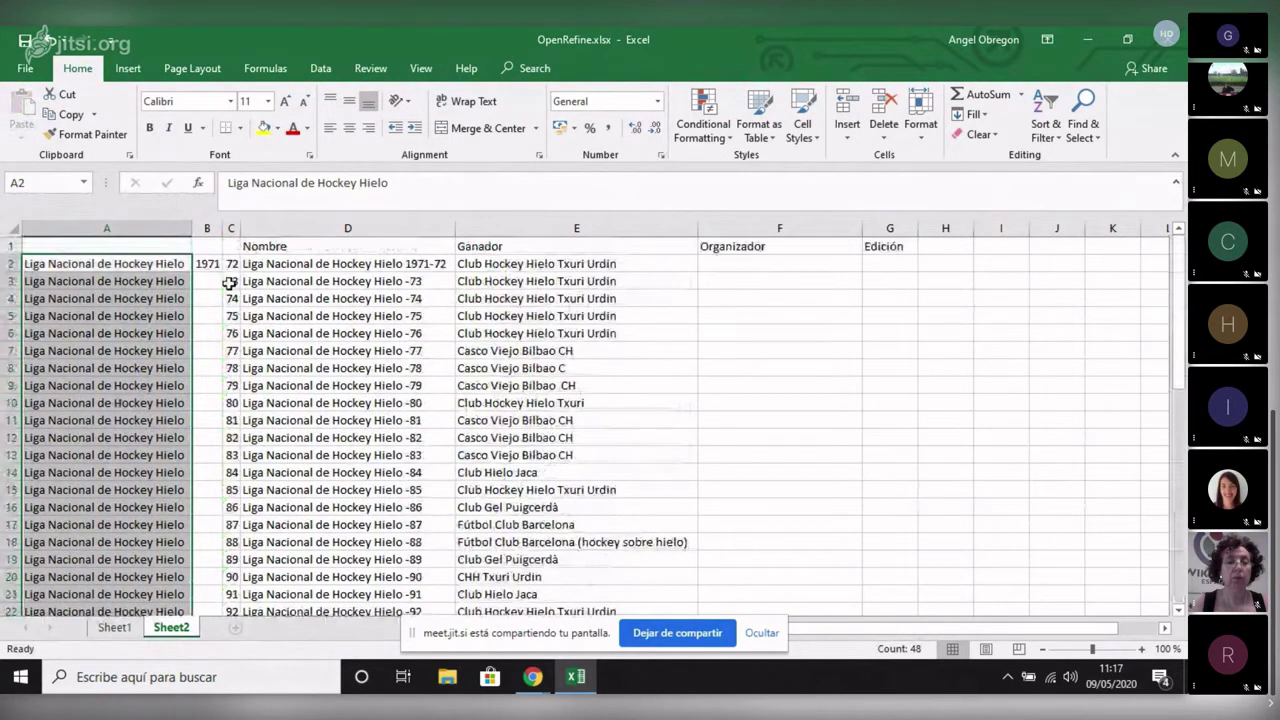
pyautogui.click(207, 281)
pyautogui.write('1972')
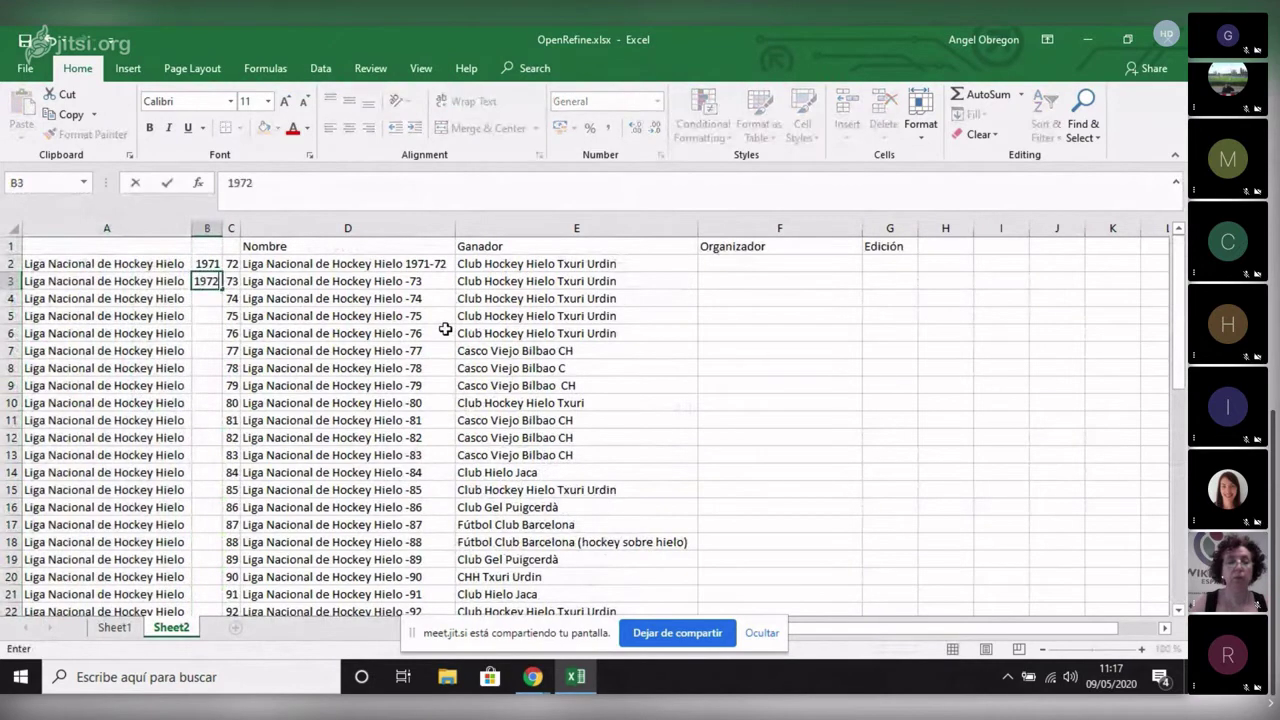
pyautogui.moveTo(207, 263); pyautogui.dragTo(222, 290)
pyautogui.doubleClick(222, 290)
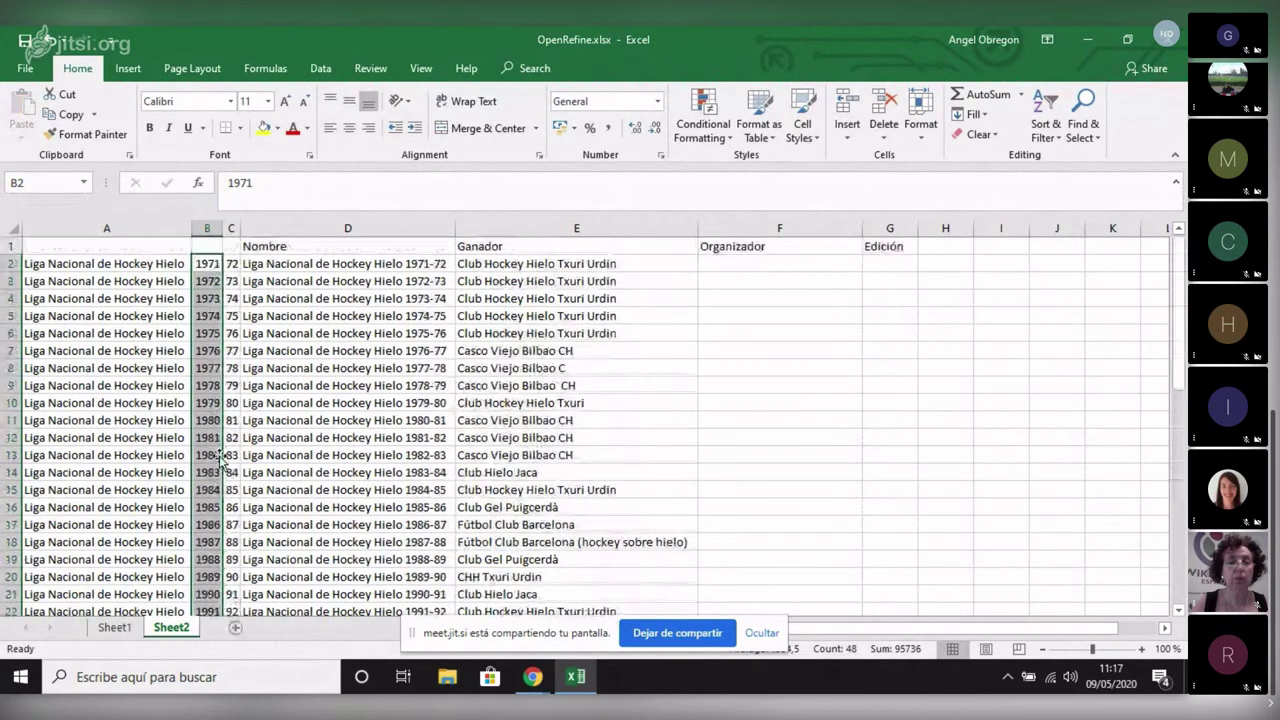
pyautogui.scroll(-5, 198, 472)
pyautogui.scroll(-5, 198, 472)
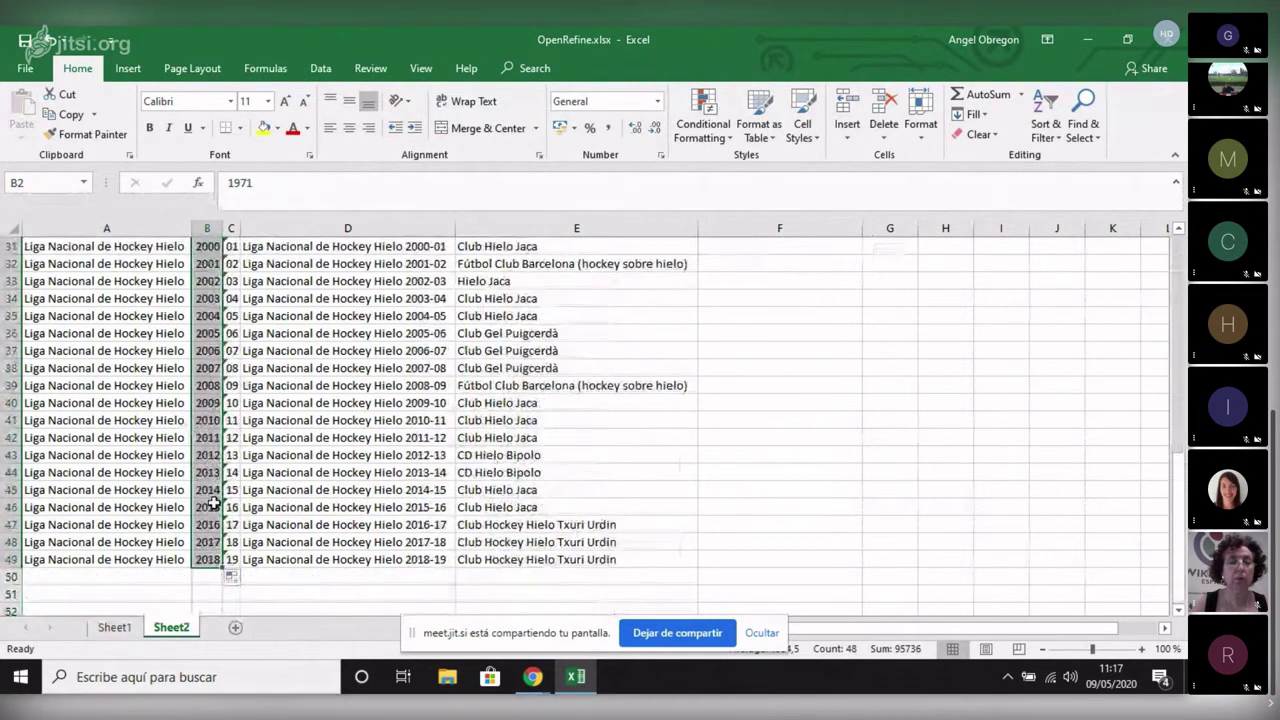
pyautogui.scroll(8, 207, 476)
pyautogui.scroll(2, 207, 476)
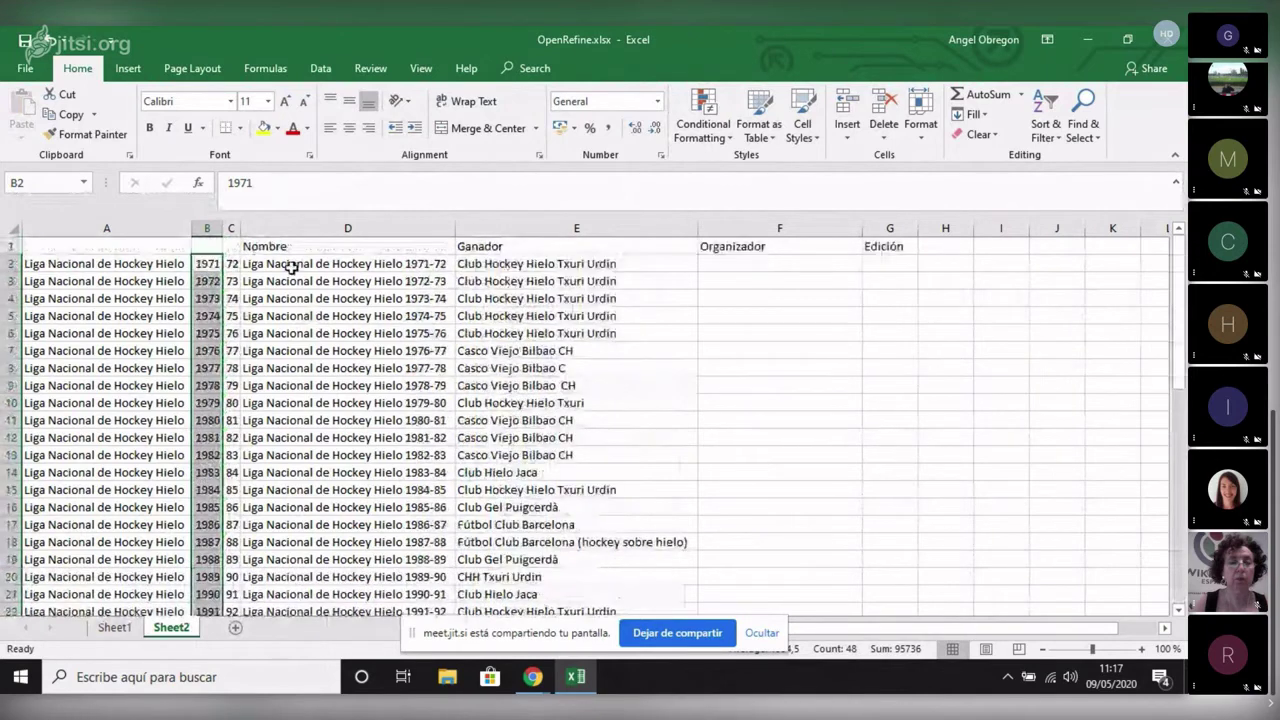
# Inspect the CONCATENATE formula in D2 and its source cells A2, B2 and C2.
pyautogui.click(288, 264)
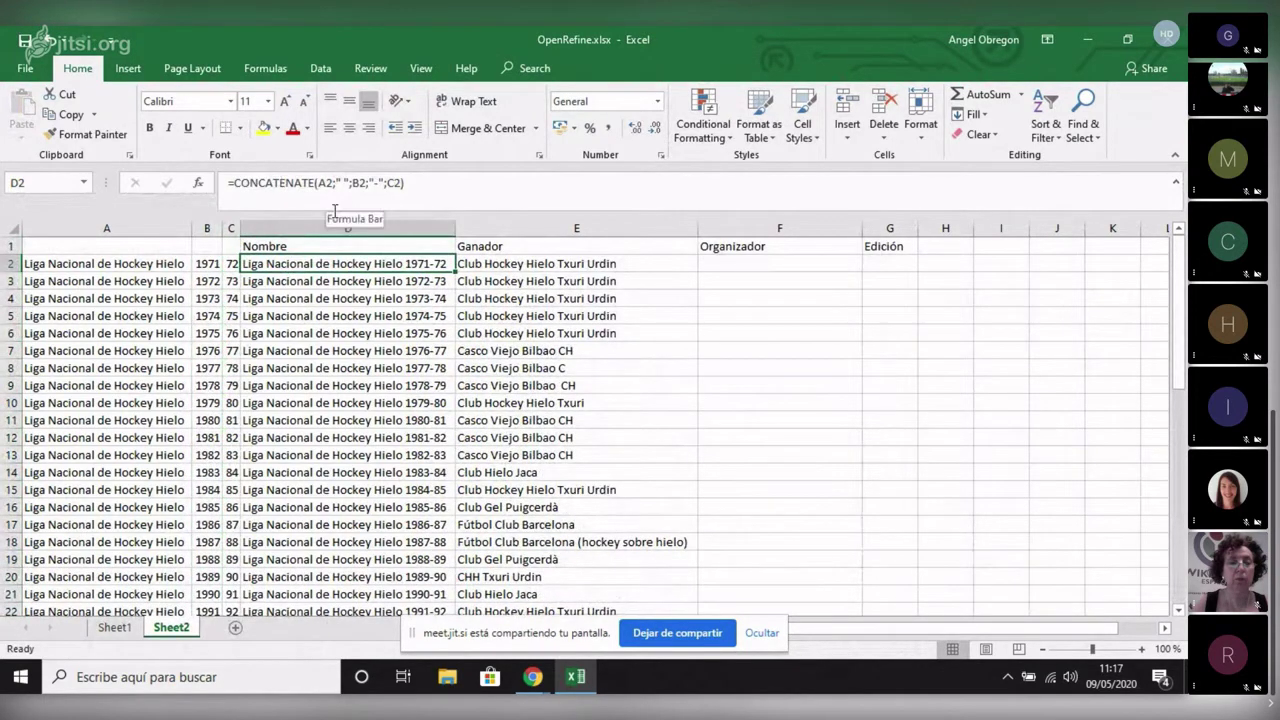
pyautogui.click(110, 264)
pyautogui.click(210, 264)
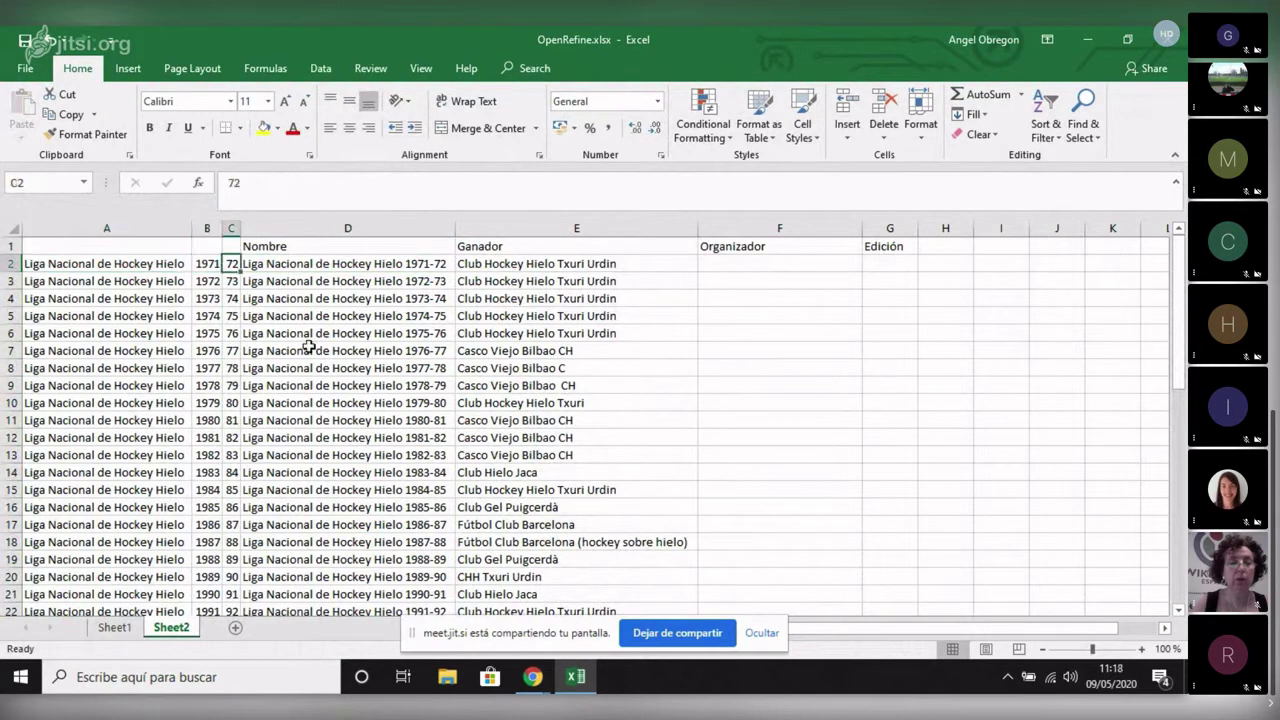
pyautogui.click(329, 266)
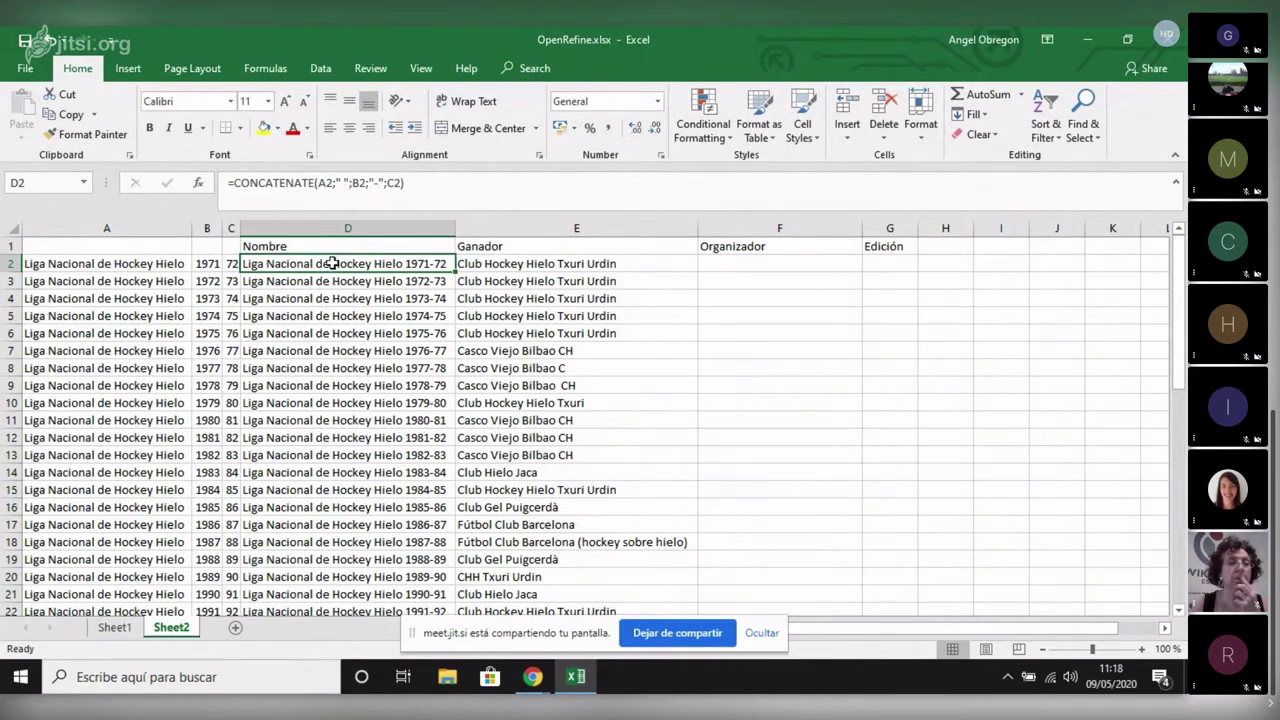
# Compare the winner in E2 with the first champions in the Wikipedia article's Palmarés table.
pyautogui.click(514, 264)
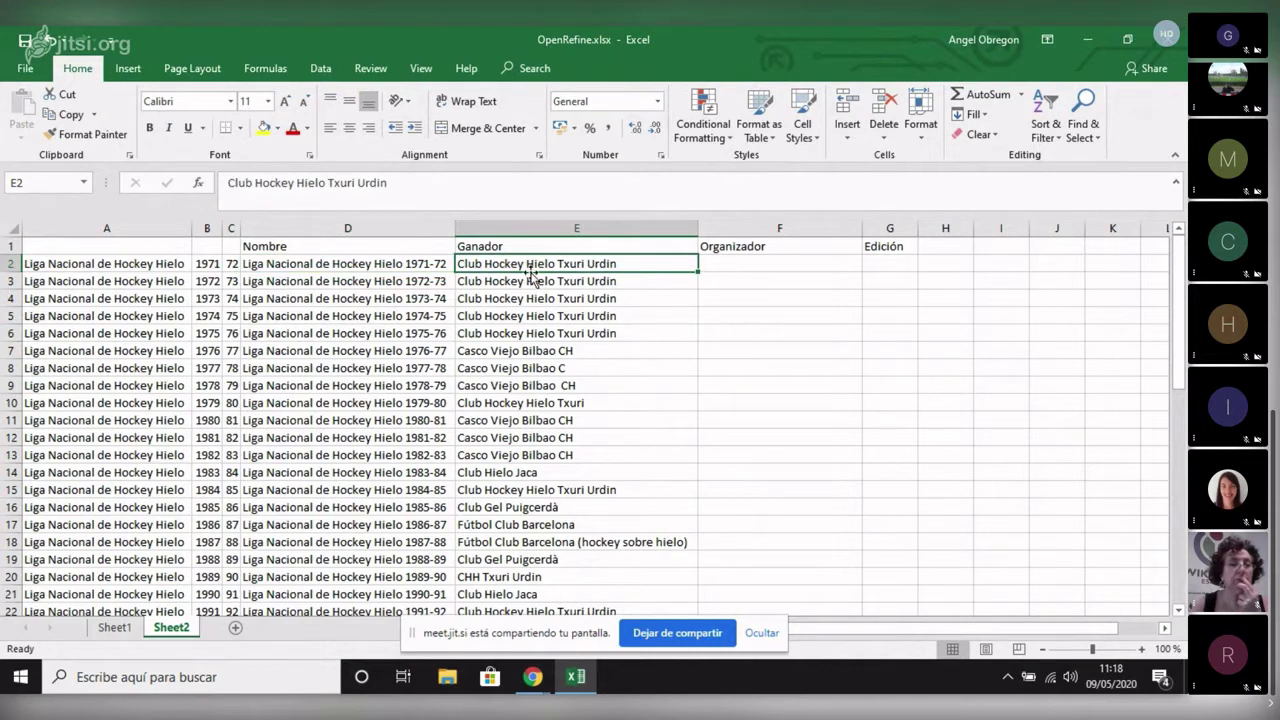
pyautogui.hotkey('alt', 'Tab')
pyautogui.click(531, 279)
pyautogui.scroll(6, 335, 425)
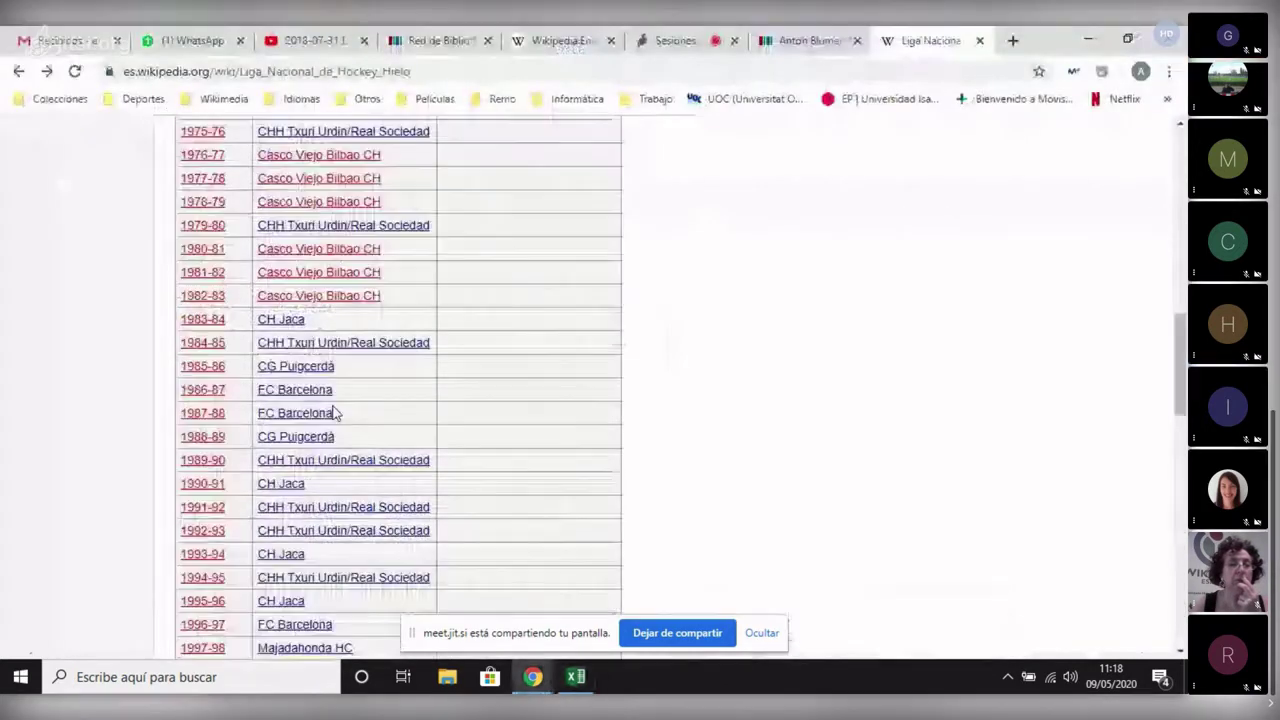
pyautogui.scroll(3, 331, 414)
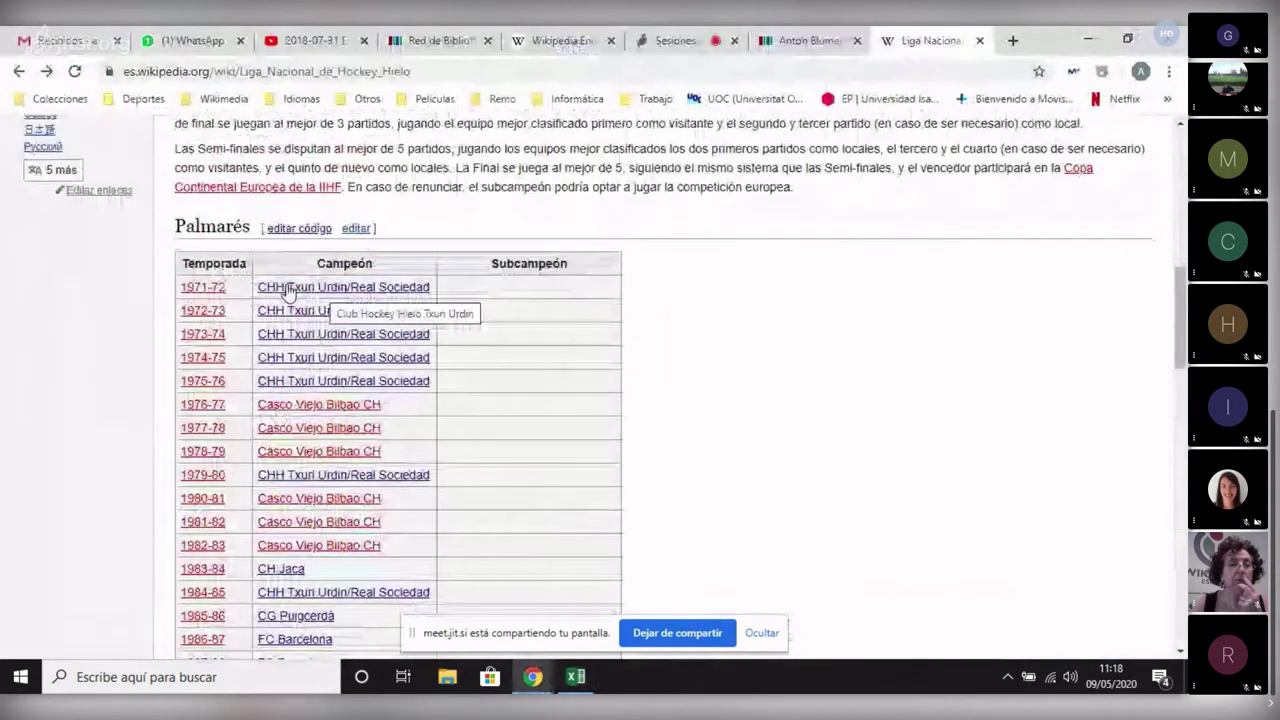
# Return to Excel, enter 1 and 2 in G2:G3, and extend the Edición series down through row 49.
pyautogui.hotkey('alt', 'Tab')
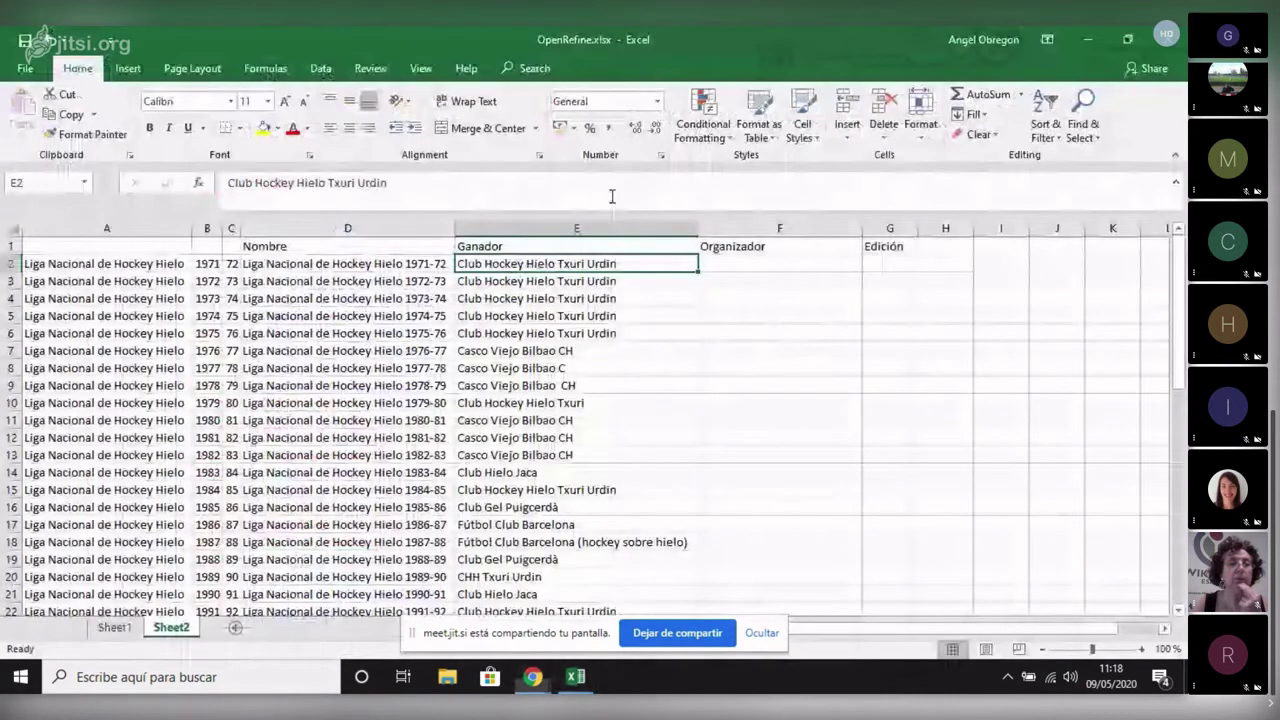
pyautogui.click(763, 263)
pyautogui.click(866, 265)
pyautogui.write('1')
pyautogui.press('Return')
pyautogui.write('2')
pyautogui.press('Return')
pyautogui.press('Up')
pyautogui.press('Up')
pyautogui.hotkey('shift', 'Down')
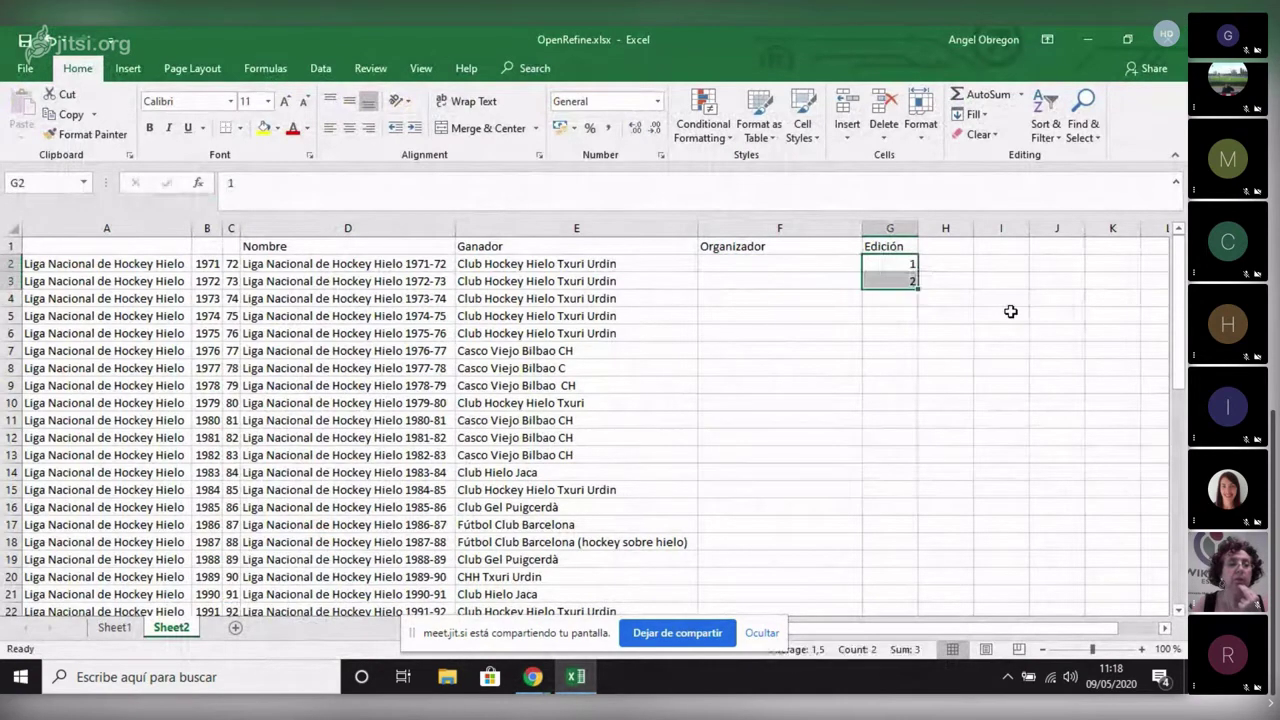
pyautogui.hotkey('alt', 'Tab')
pyautogui.hotkey('alt', 'Tab')
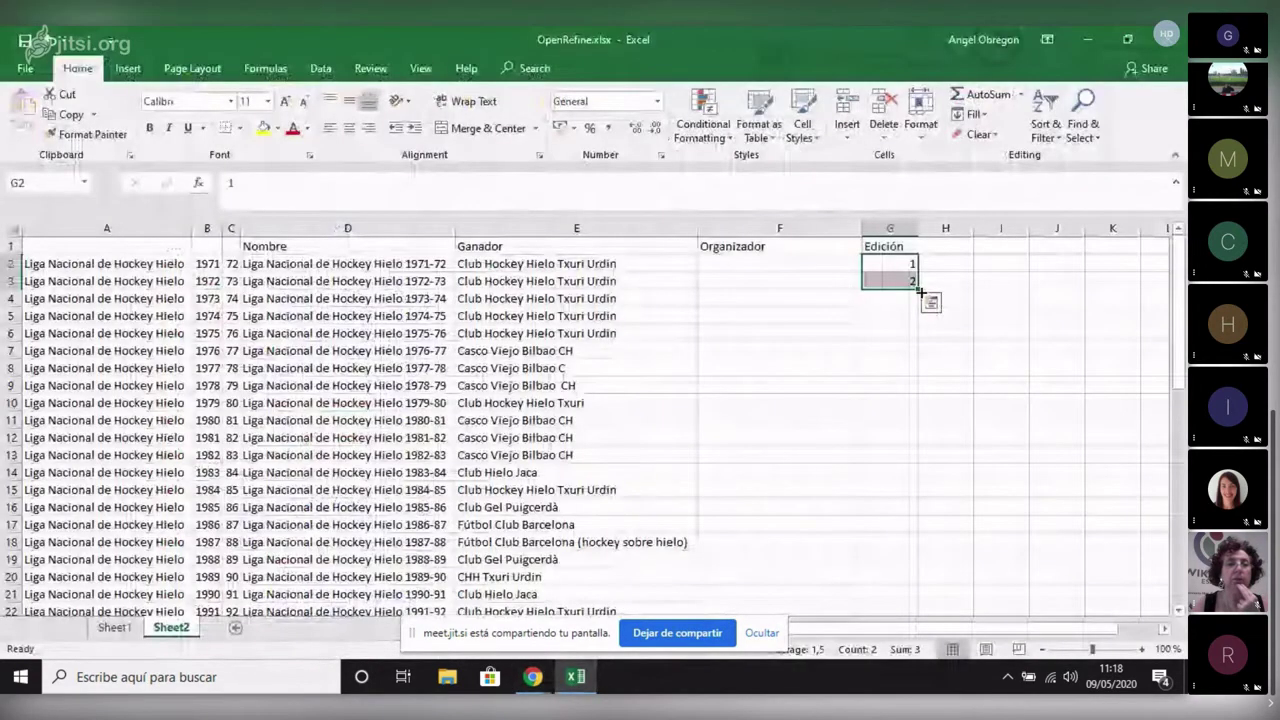
pyautogui.doubleClick(920, 291)
pyautogui.scroll(12, 872, 334)
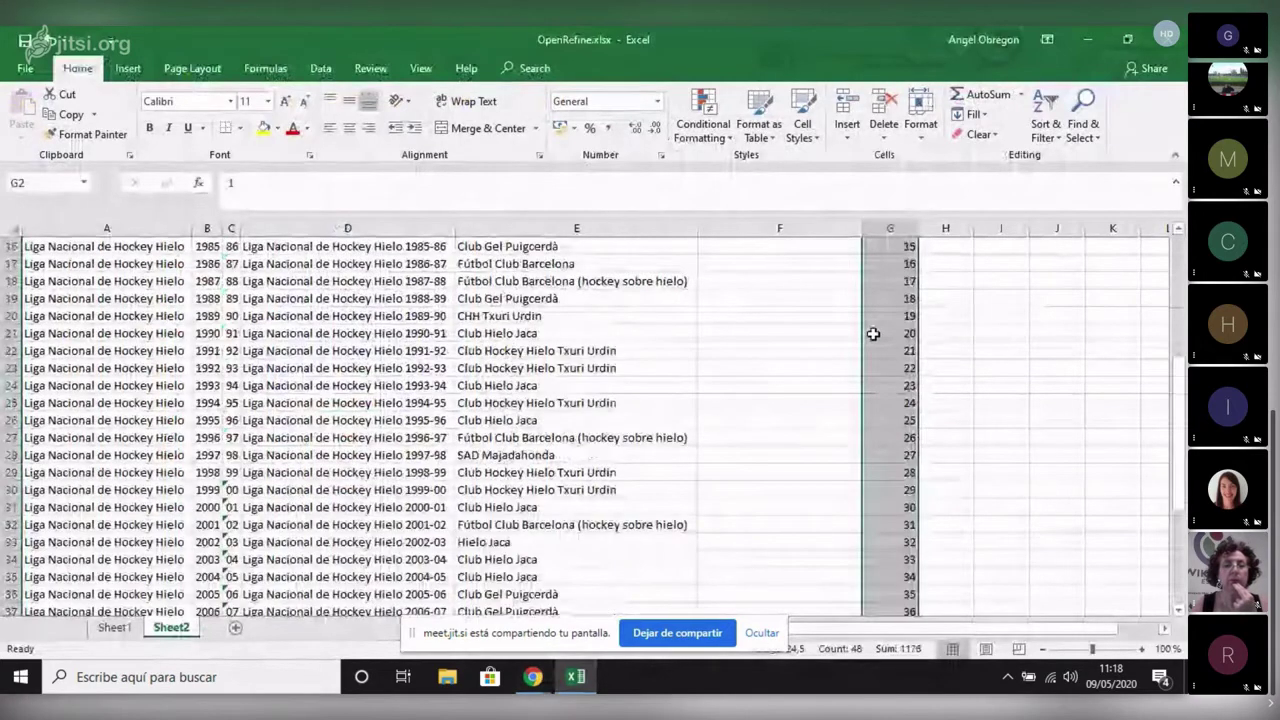
# Switch to the Wikipedia article and copy "Federación Española de Deportes de Hielo" from its introduction.
pyautogui.click(731, 268)
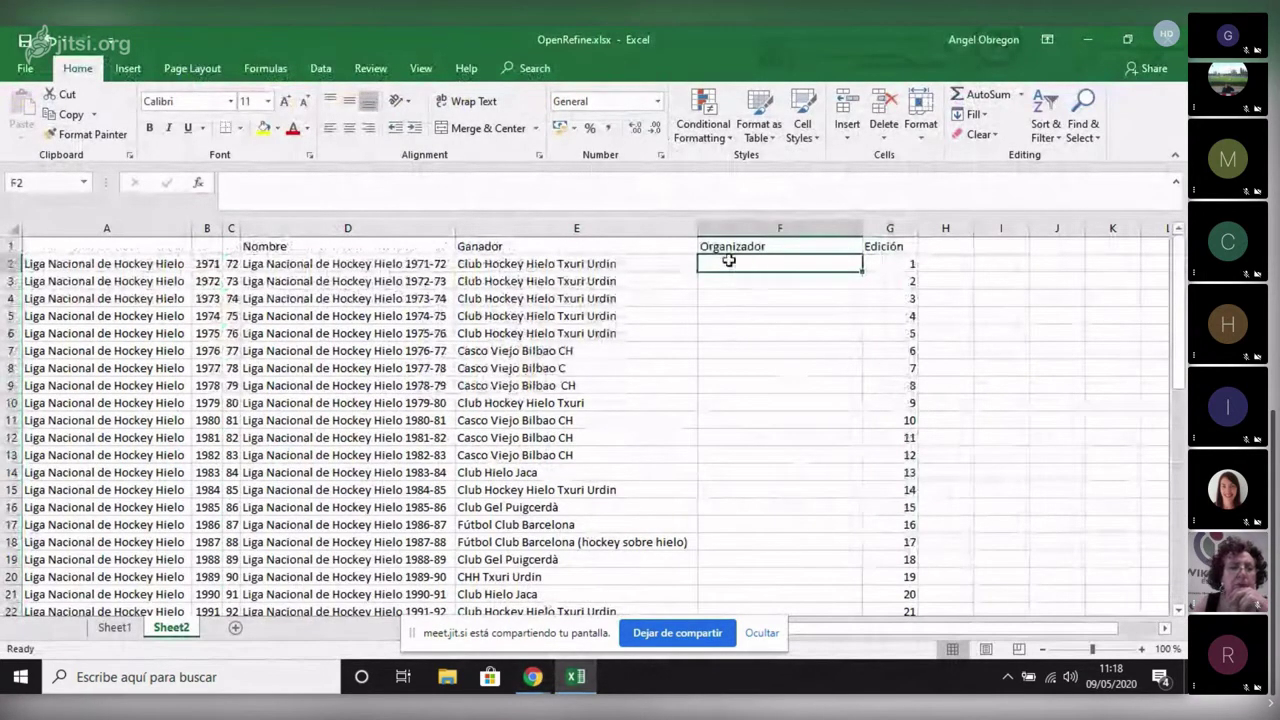
pyautogui.hotkey('alt', 'Tab')
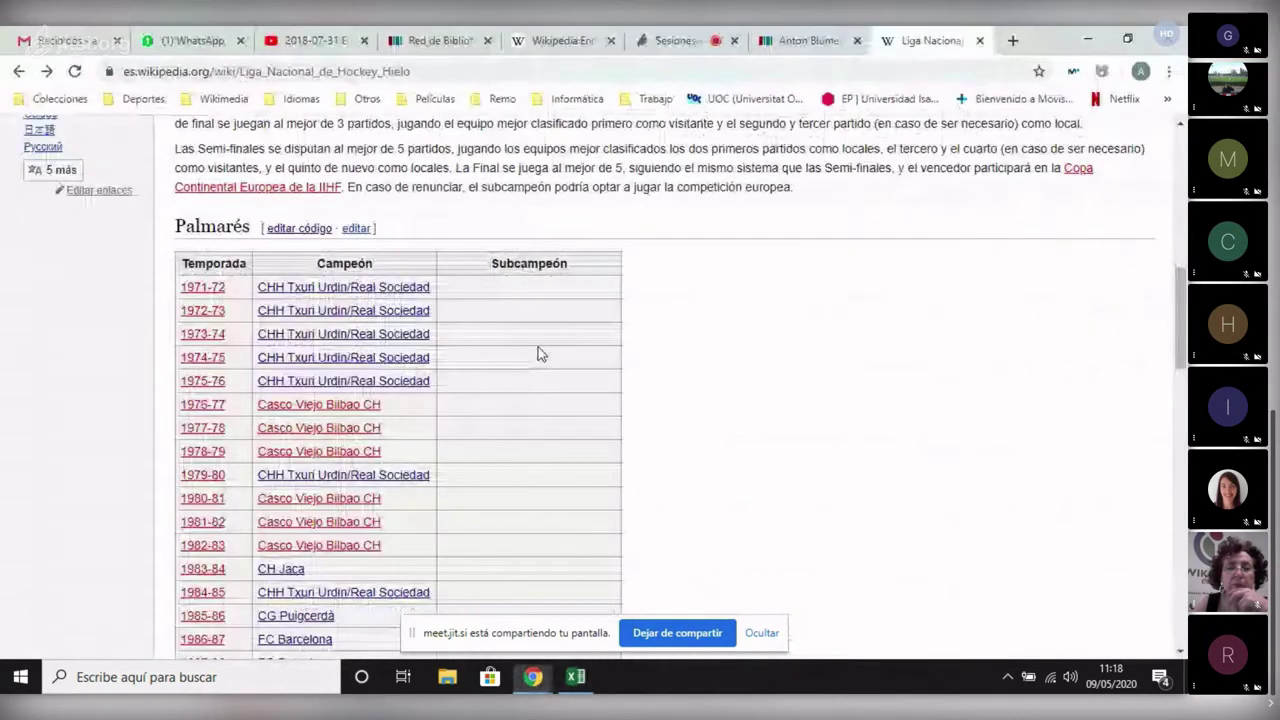
pyautogui.press('Home')
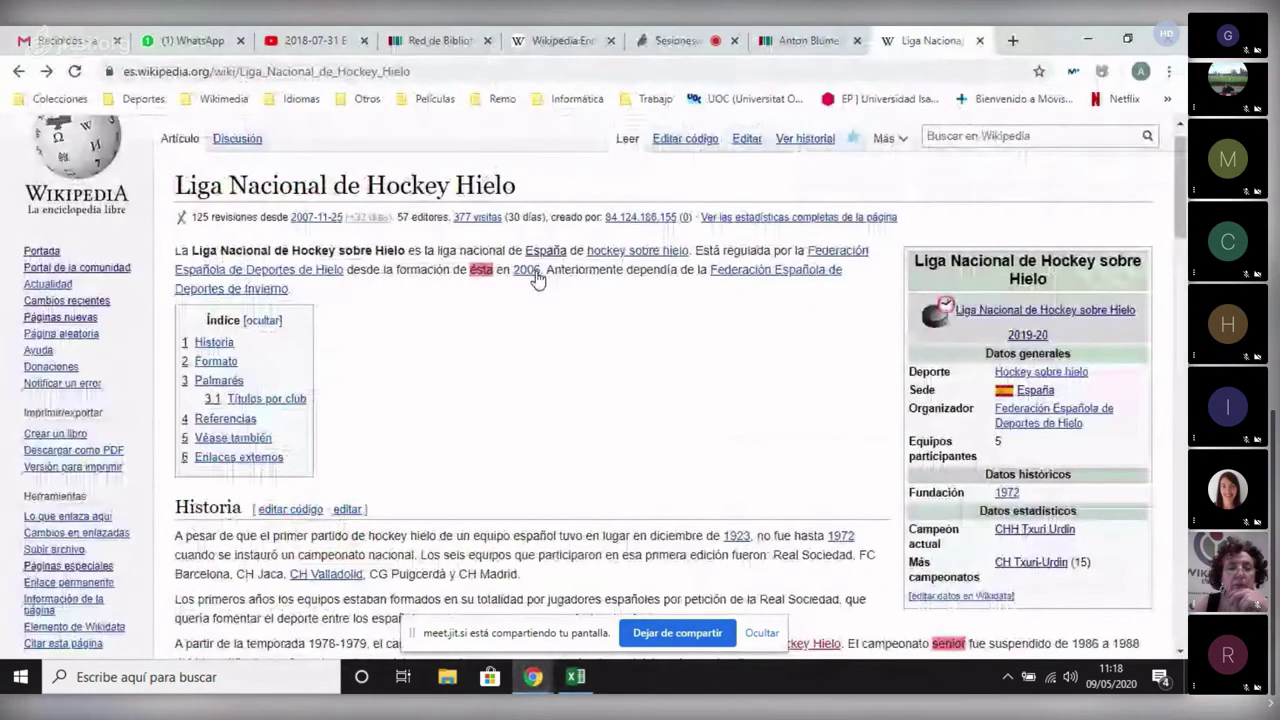
pyautogui.moveTo(696, 251); pyautogui.dragTo(430, 270)
pyautogui.click(369, 273)
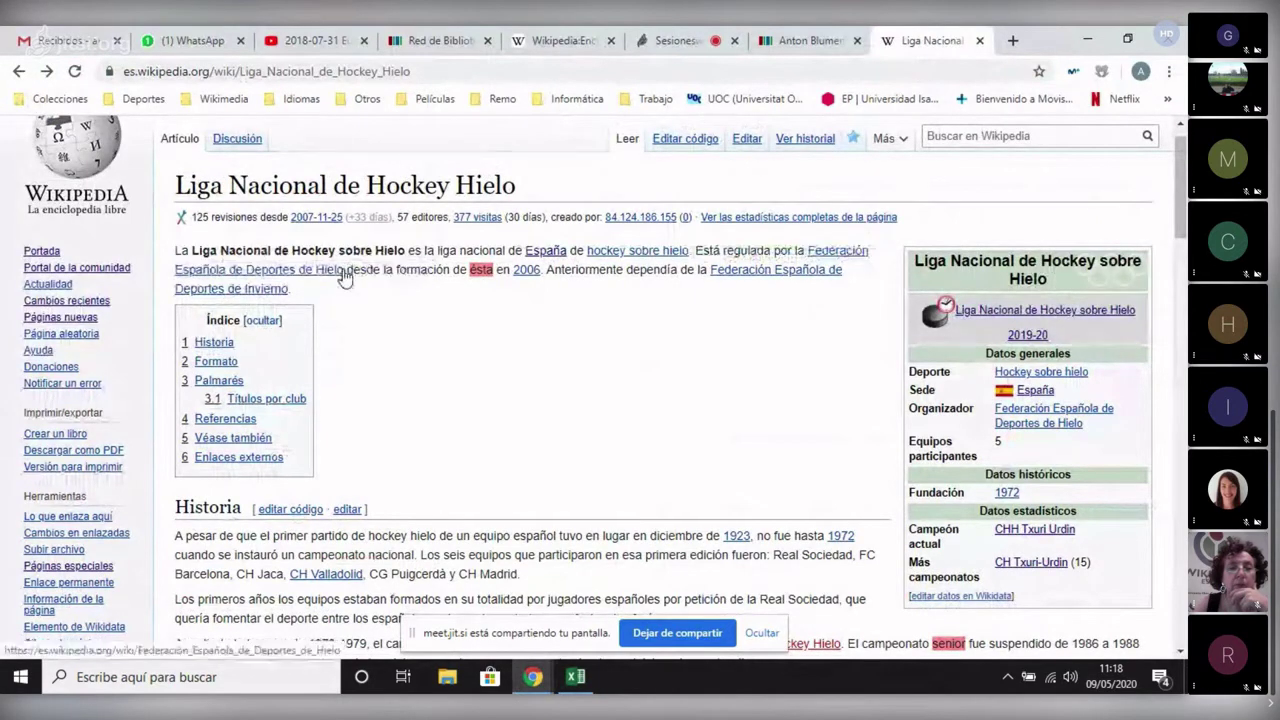
pyautogui.moveTo(343, 272); pyautogui.dragTo(806, 252)
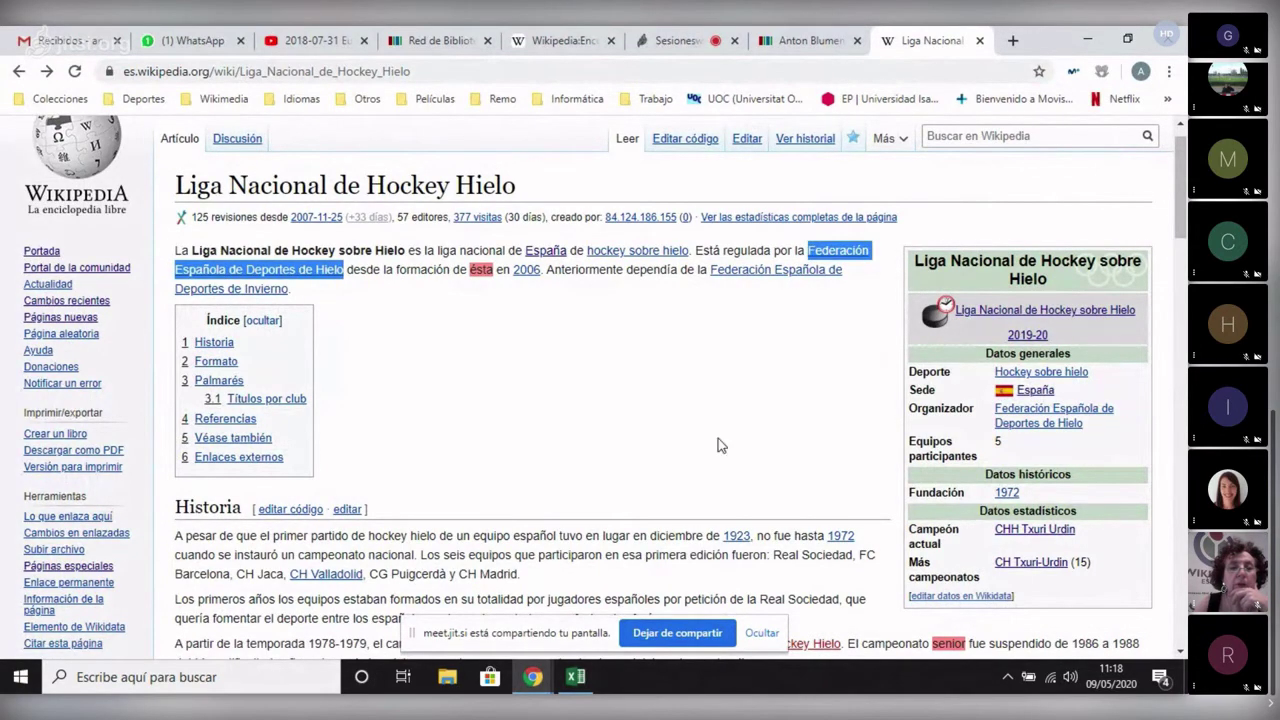
# Return to Excel and paste the copied federation name into the Organizador cell F37 for the 2006-07 season.
pyautogui.hotkey('alt', 'Tab')
pyautogui.scroll(-11, 718, 437)
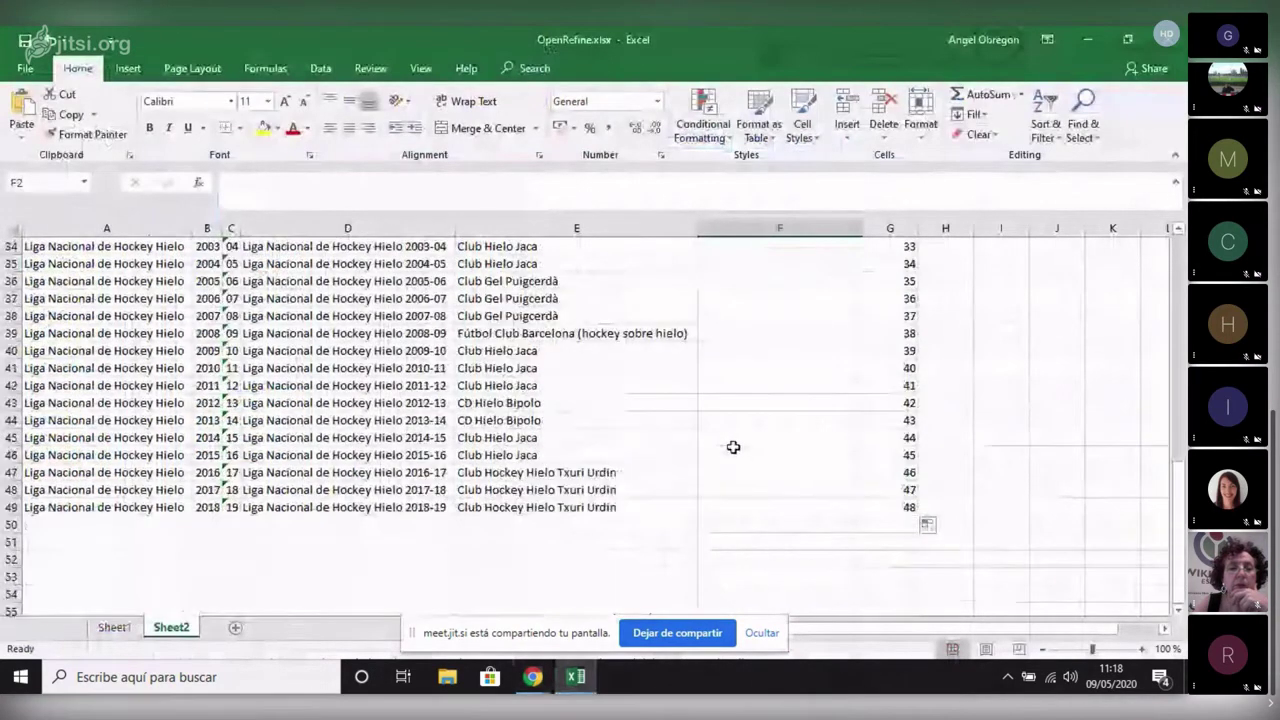
pyautogui.click(742, 300)
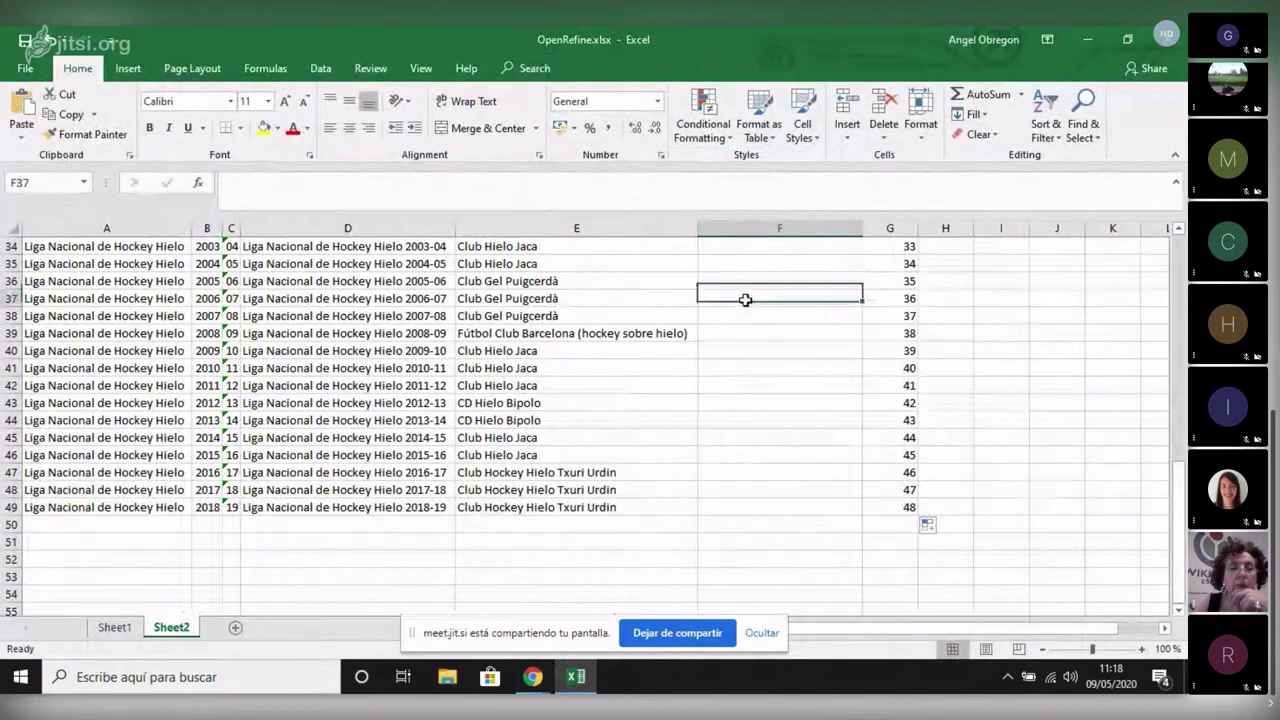
pyautogui.hotkey('ctrl', 'v')
pyautogui.press('Down')
pyautogui.press('Down')
pyautogui.click(790, 296)
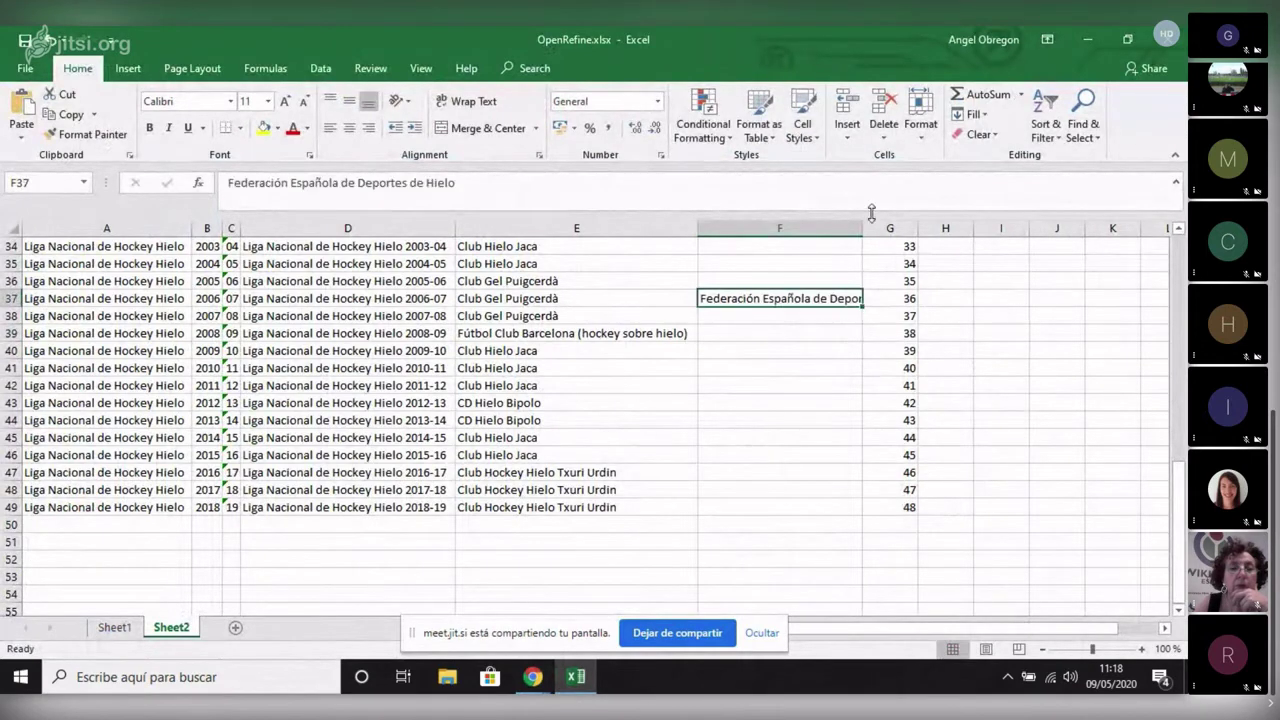
# Autofit the Organizador column and fill "Federación Española de Deportes de Hielo" from F37 down through F49.
pyautogui.doubleClick(862, 227)
pyautogui.moveTo(936, 305); pyautogui.dragTo(909, 514)
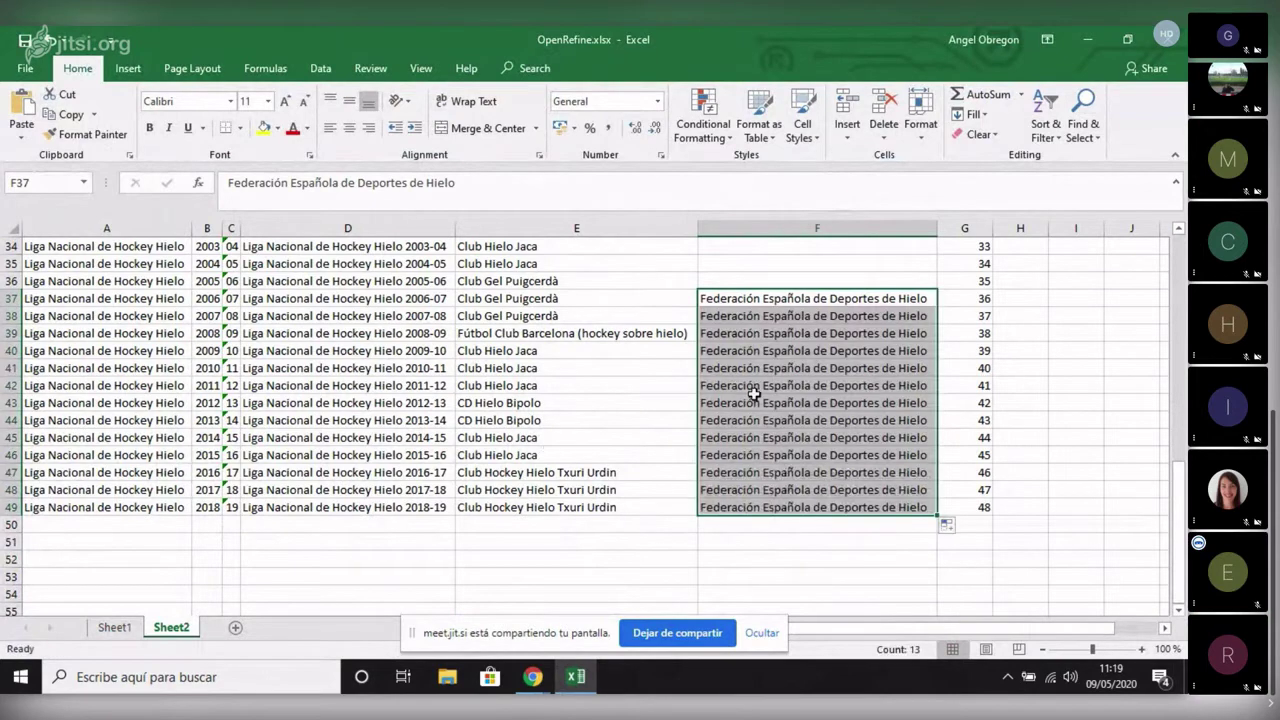
pyautogui.scroll(11, 754, 392)
# Switch to the Wikipedia article and copy "Federación Española de Deportes de Invierno" from its introduction.
pyautogui.hotkey('alt', 'Tab')
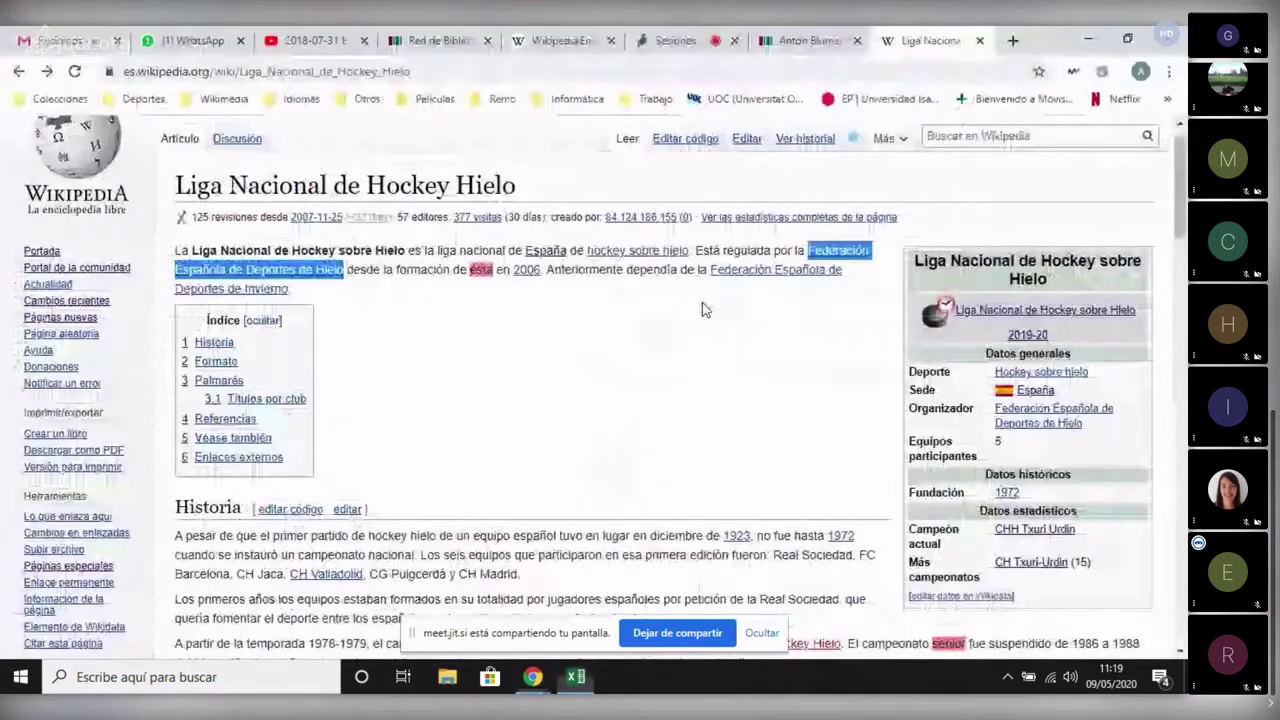
pyautogui.click(702, 310)
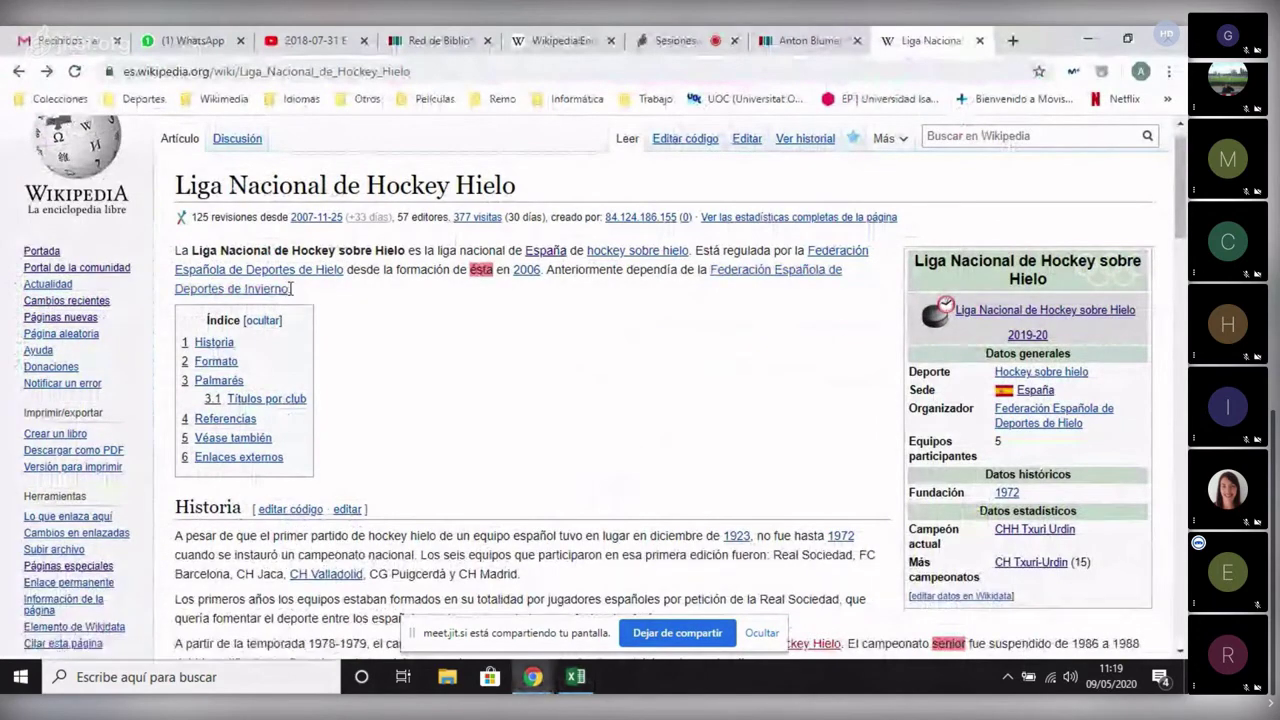
pyautogui.moveTo(289, 289); pyautogui.dragTo(710, 273)
pyautogui.hotkey('ctrl', 'c')
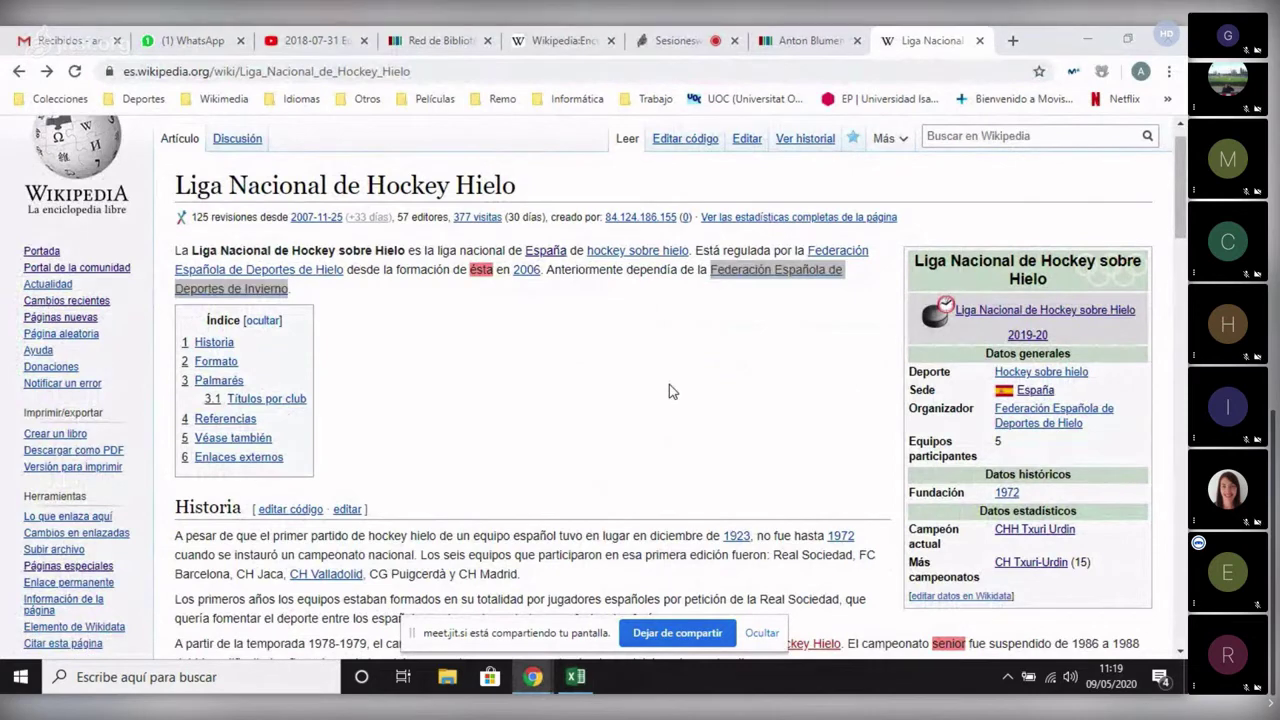
# Return to Excel, paste the copied federation name into F2, and fill it down the Organizador column through row 36.
pyautogui.hotkey('alt', 'Tab')
pyautogui.doubleClick(790, 263)
pyautogui.hotkey('ctrl', 'v')
pyautogui.hotkey('ctrl', 'Return')
pyautogui.moveTo(933, 279); pyautogui.dragTo(930, 431)
pyautogui.click(810, 455)
pyautogui.scroll(9, 737, 523)
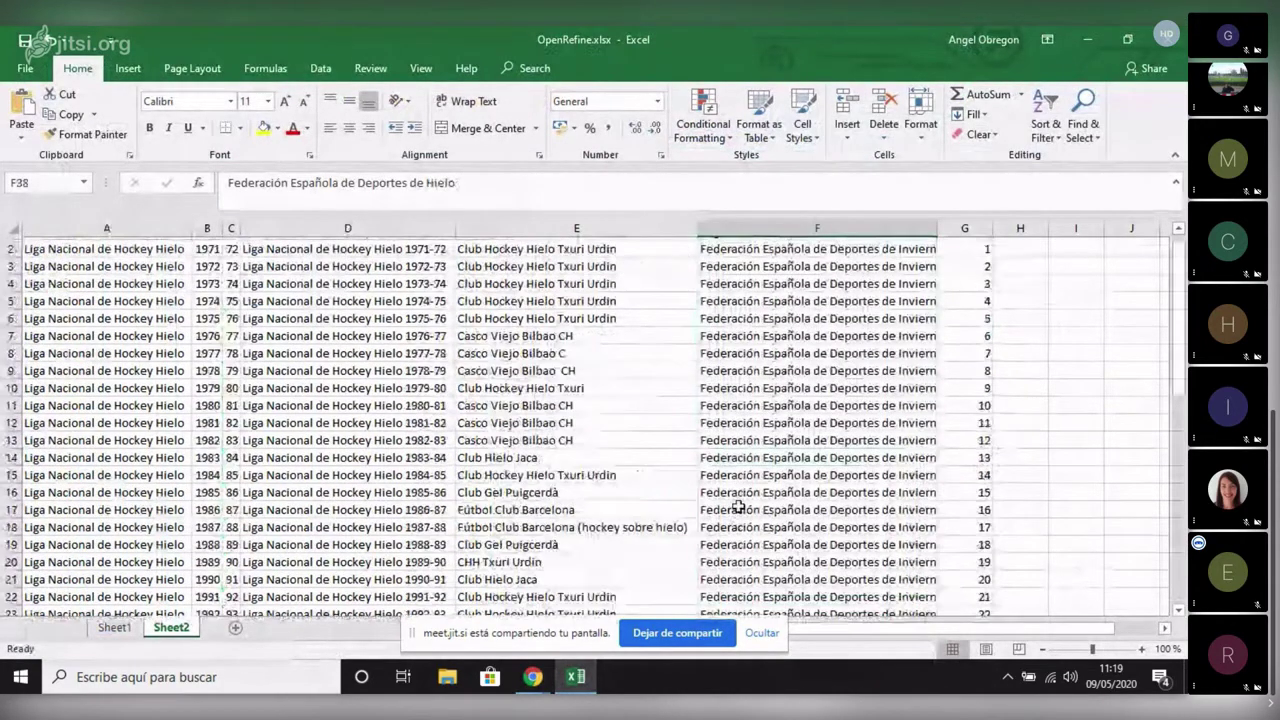
pyautogui.click(345, 350)
pyautogui.click(536, 298)
pyautogui.click(849, 318)
pyautogui.click(965, 298)
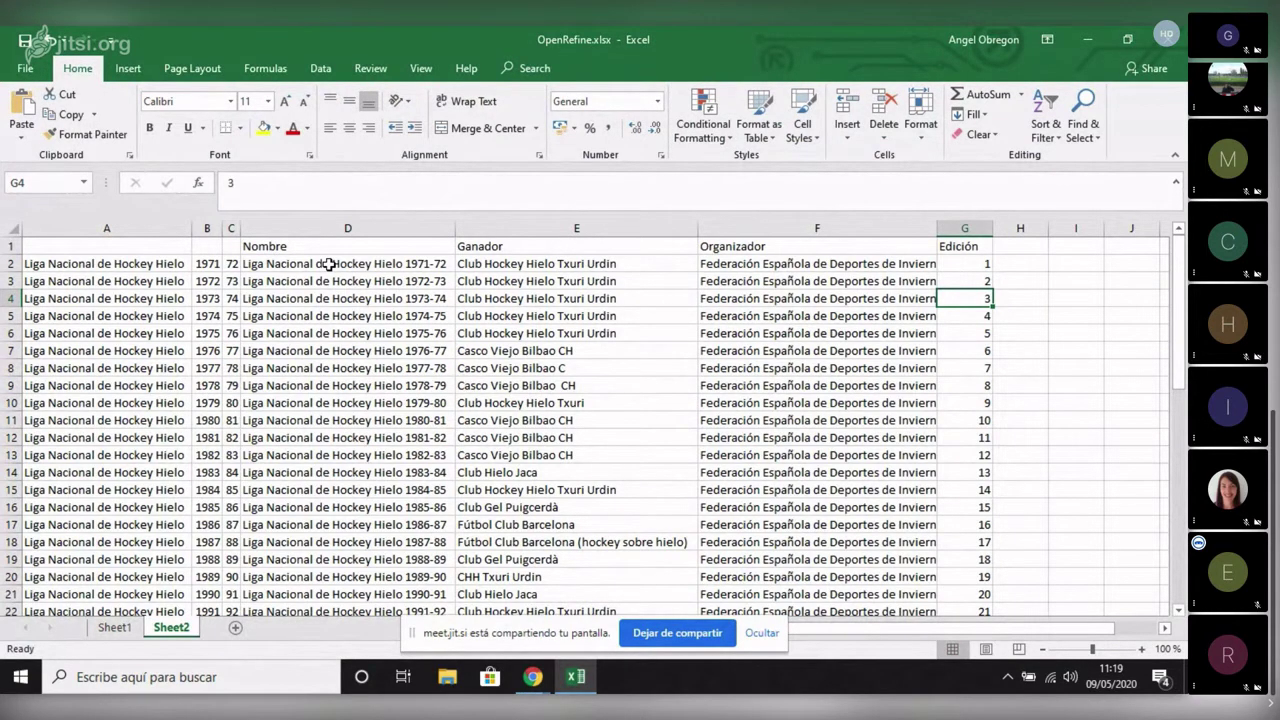
# Replace the CONCATENATE formulas in D2:D49 with their values by copying the range and pasting values in place.
pyautogui.moveTo(330, 263); pyautogui.dragTo(362, 621)
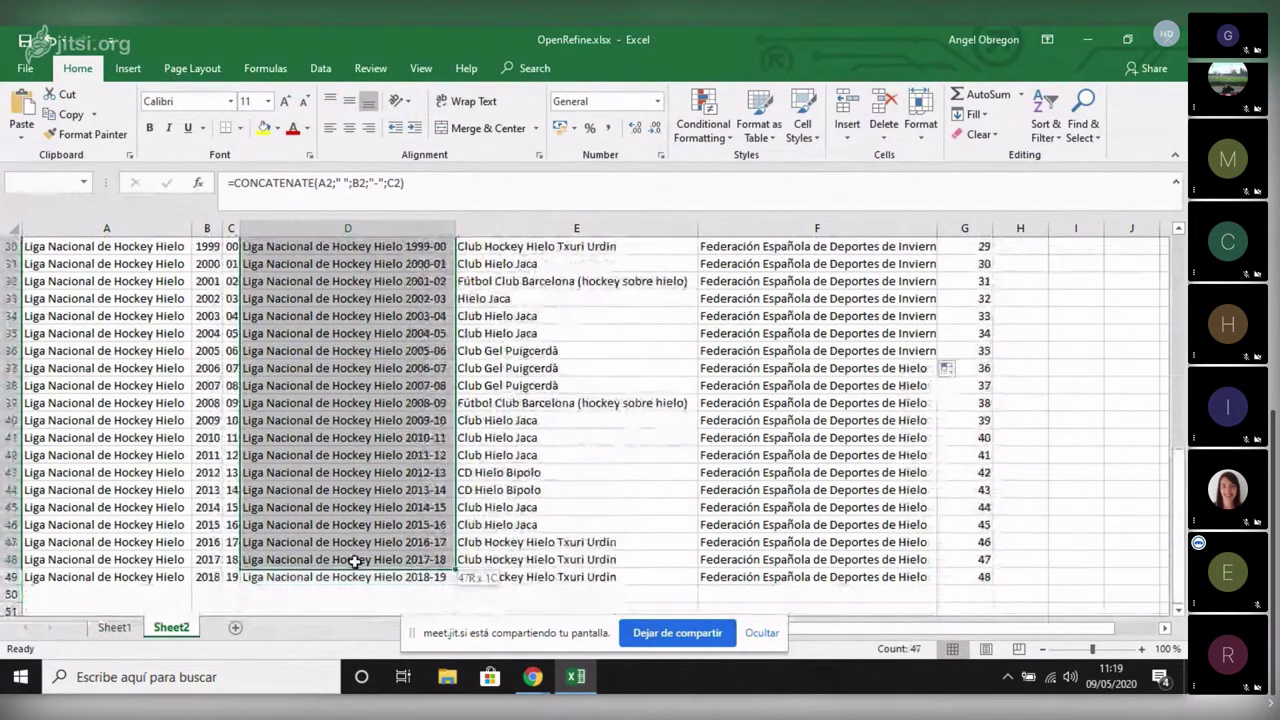
pyautogui.hotkey('ctrl', 'c')
pyautogui.scroll(10, 347, 310)
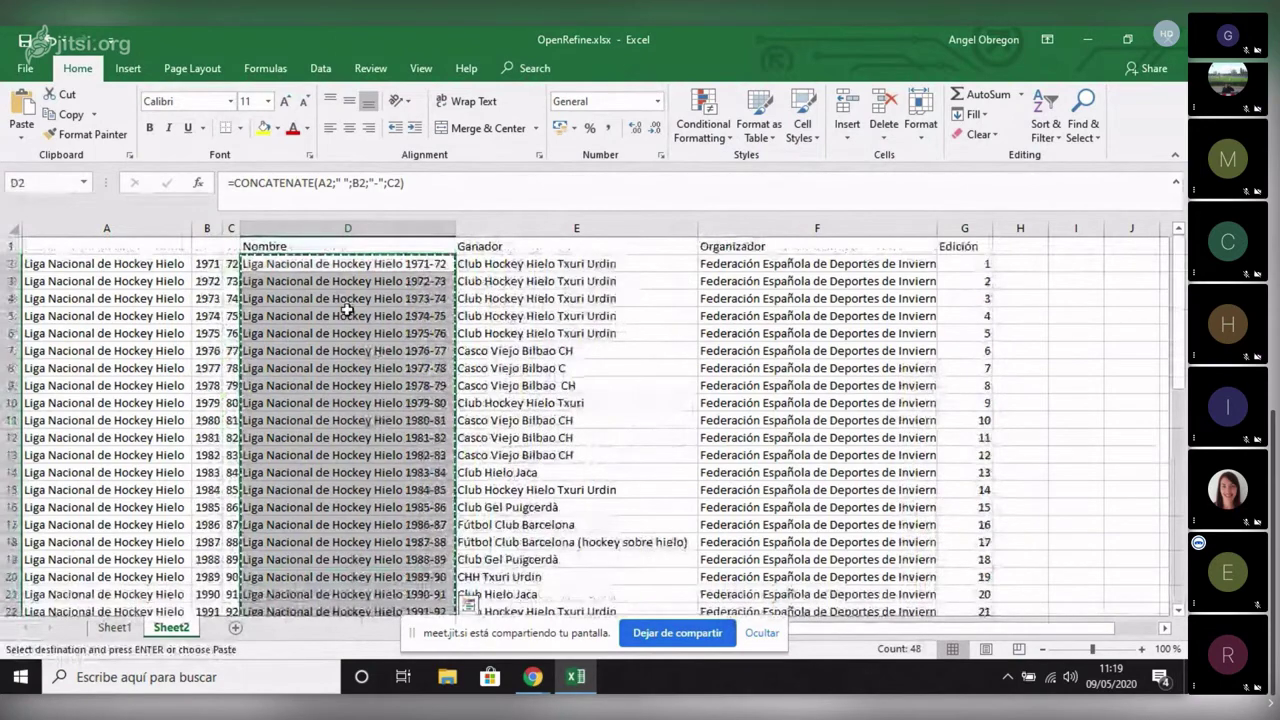
pyautogui.click(330, 263)
pyautogui.rightClick(332, 265)
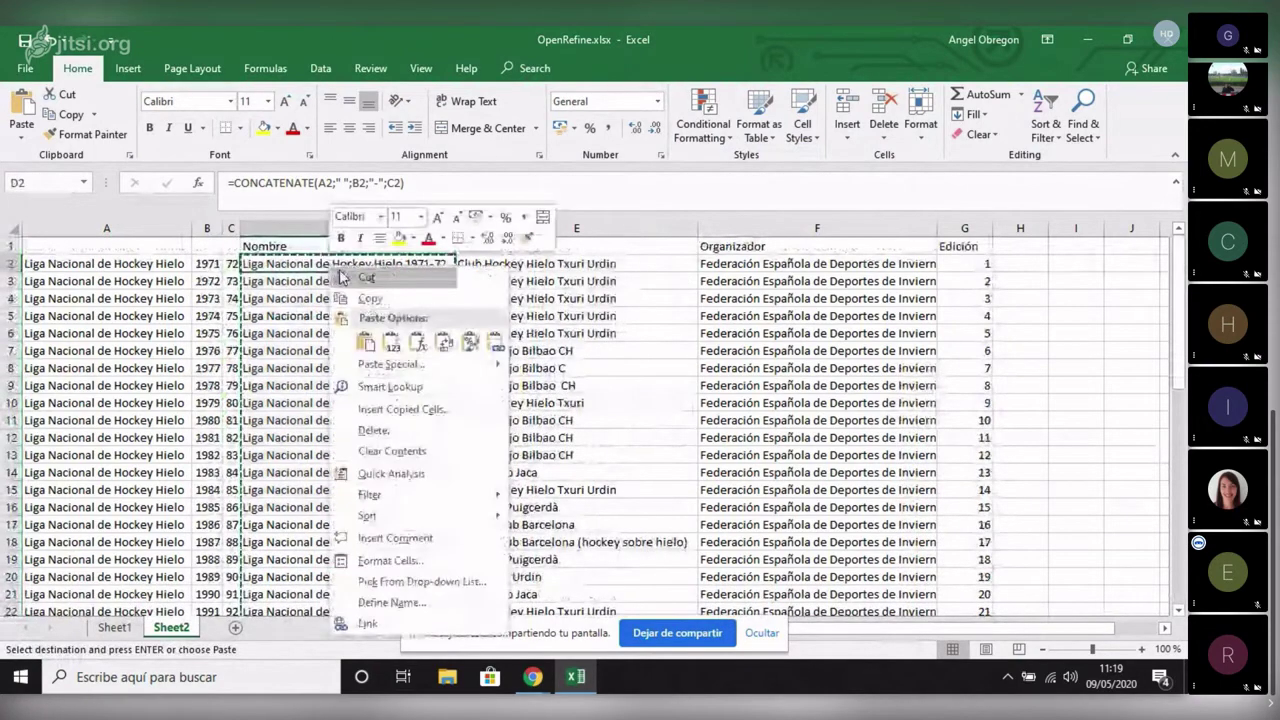
pyautogui.click(392, 345)
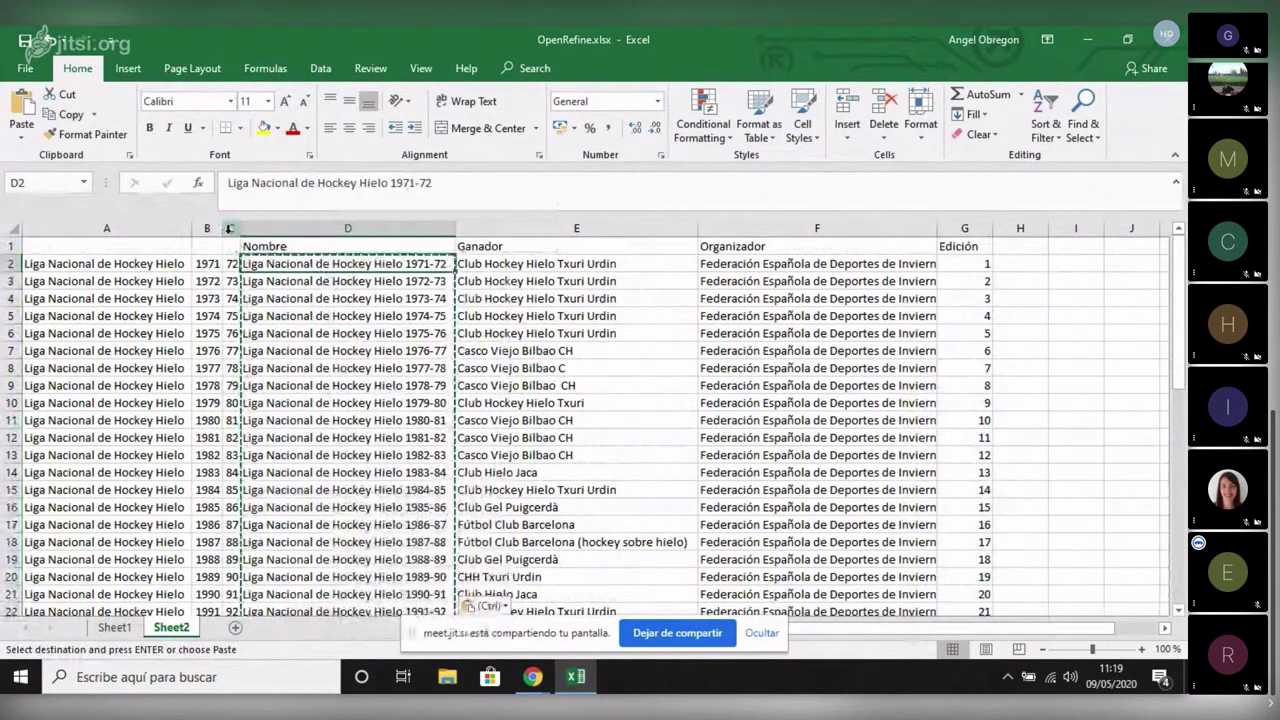
# Delete the helper columns A to C and autofit the Organizador column.
pyautogui.moveTo(228, 229); pyautogui.dragTo(100, 229)
pyautogui.rightClick(105, 232)
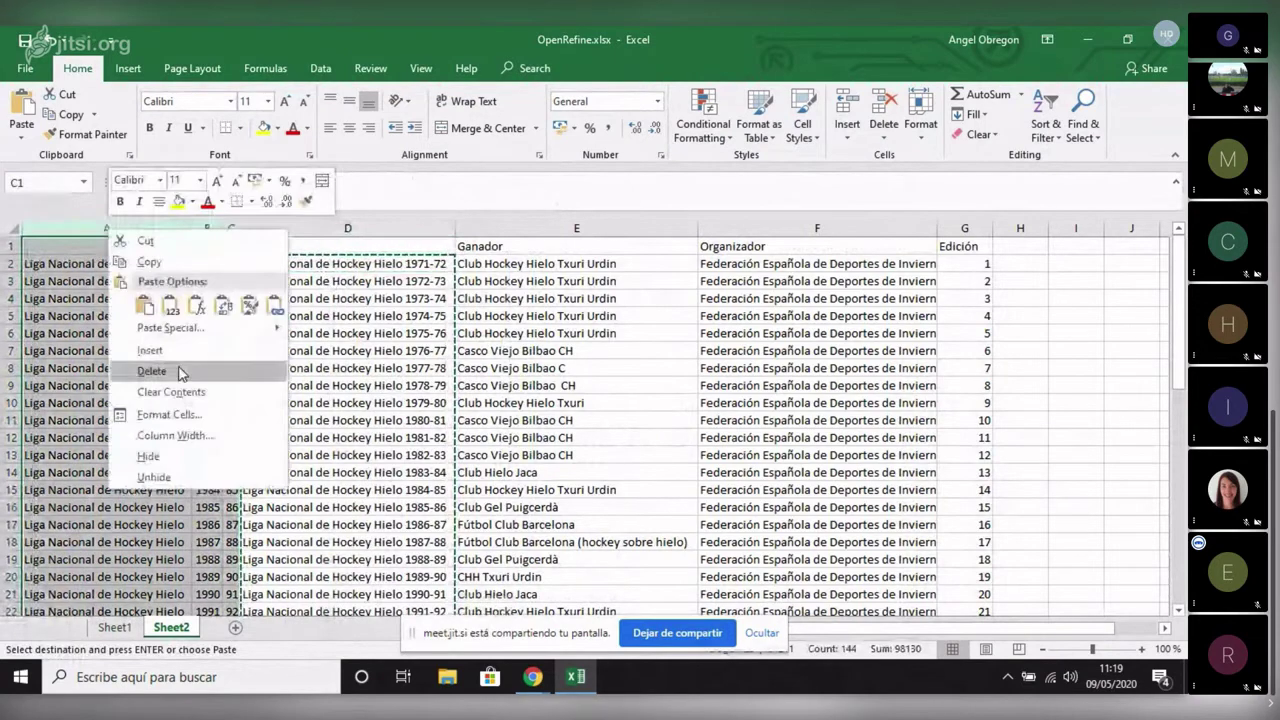
pyautogui.click(151, 371)
pyautogui.click(190, 312)
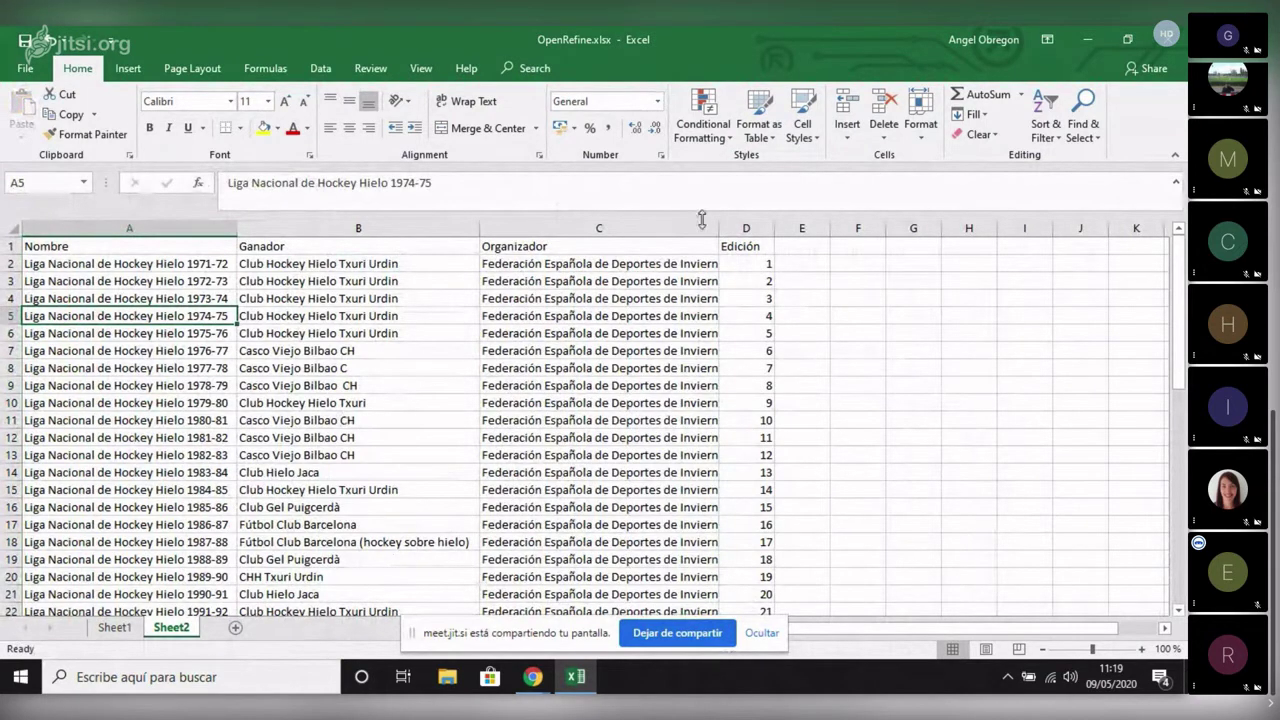
pyautogui.doubleClick(716, 227)
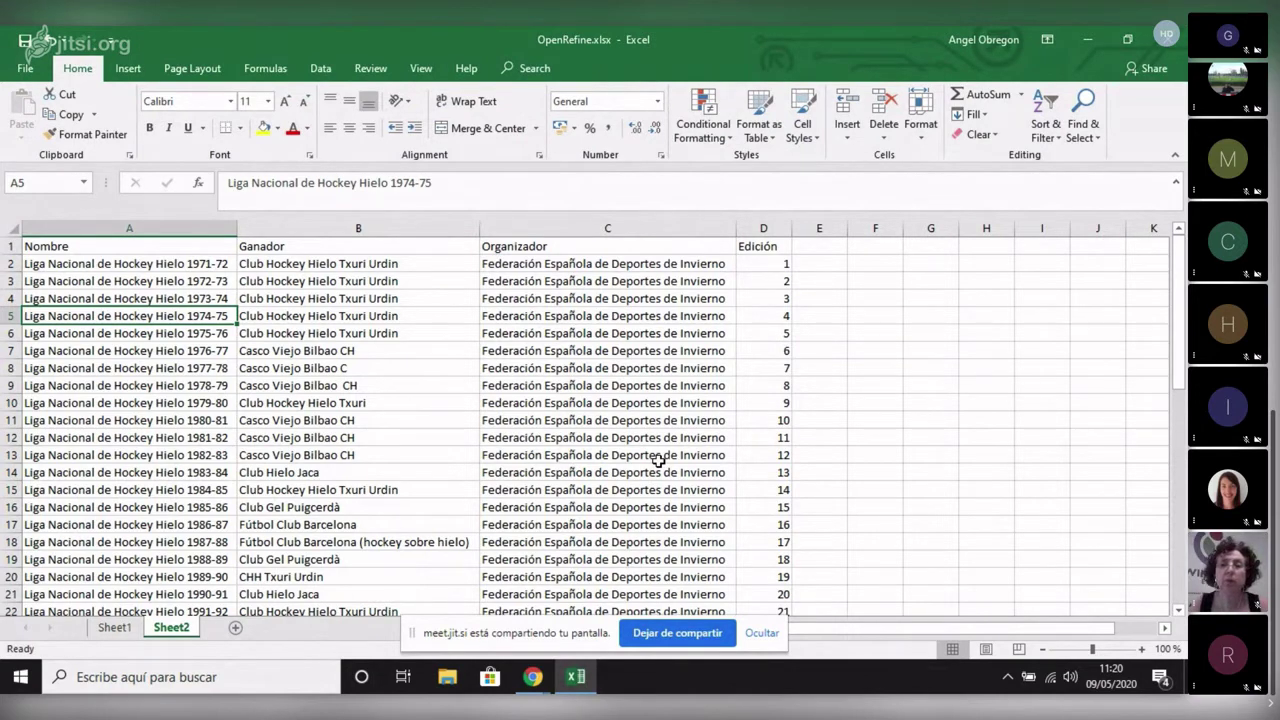
pyautogui.press('Up')
pyautogui.press('Up')
pyautogui.press('Up')
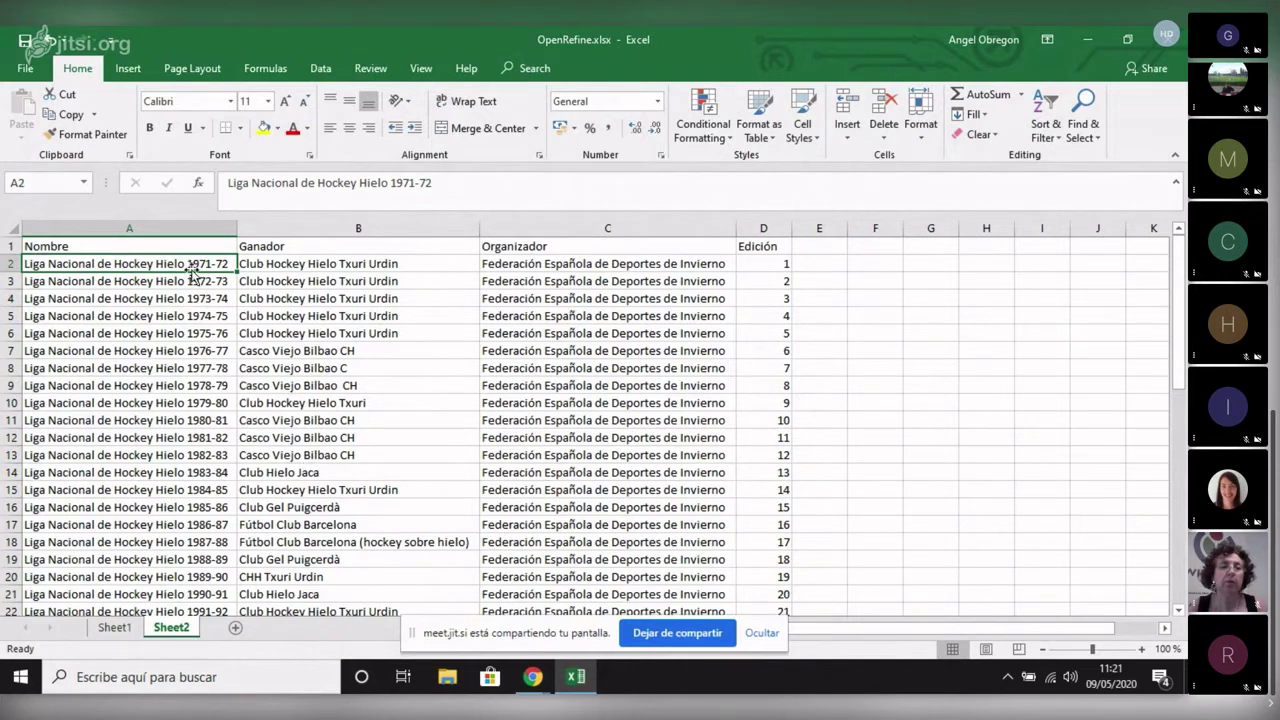
pyautogui.click(172, 318)
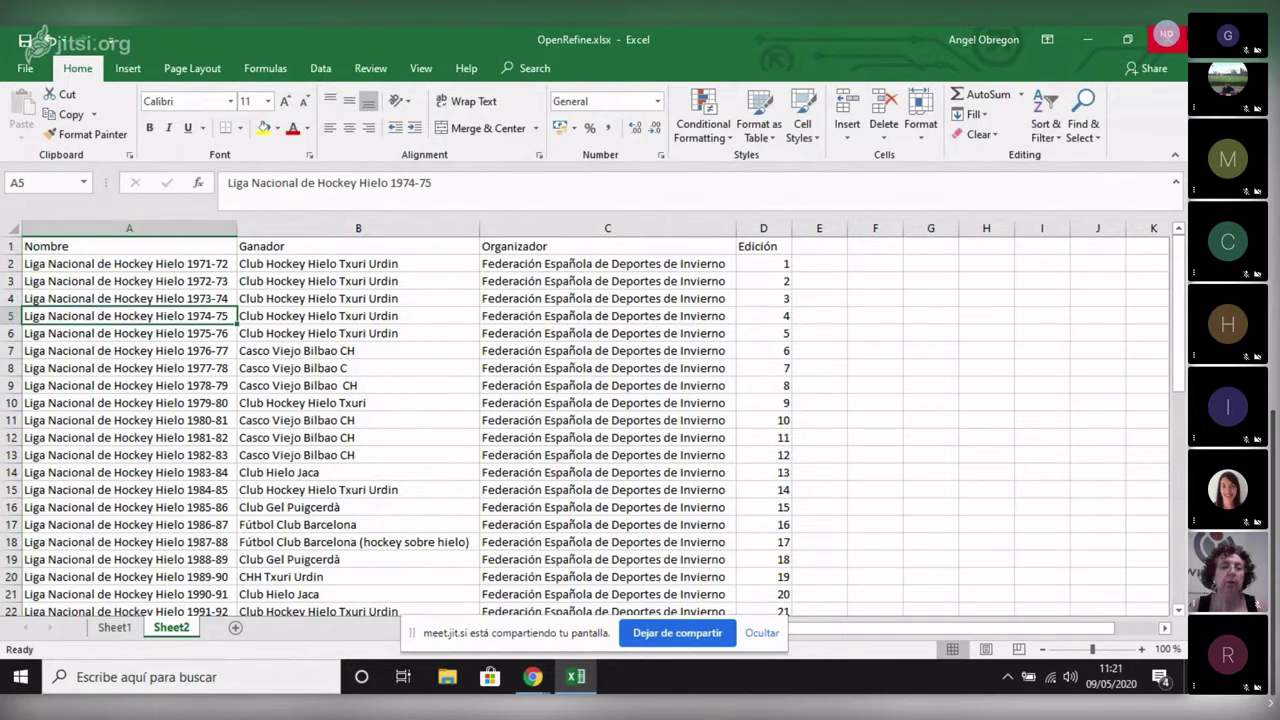
# Close the Excel workbook and open the "Materiales y soporte" page of the "Introducción a OpenRefine" session on Wikipedia in Chrome.
pyautogui.click(1177, 40)
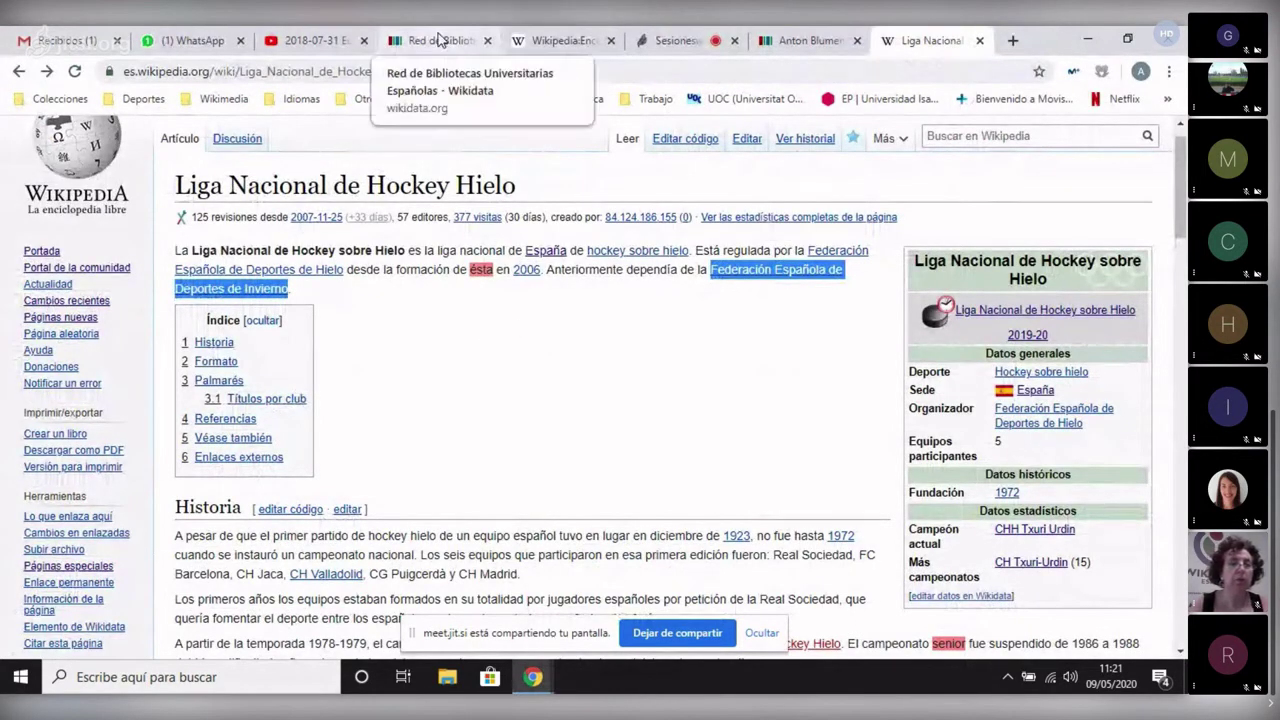
pyautogui.click(438, 40)
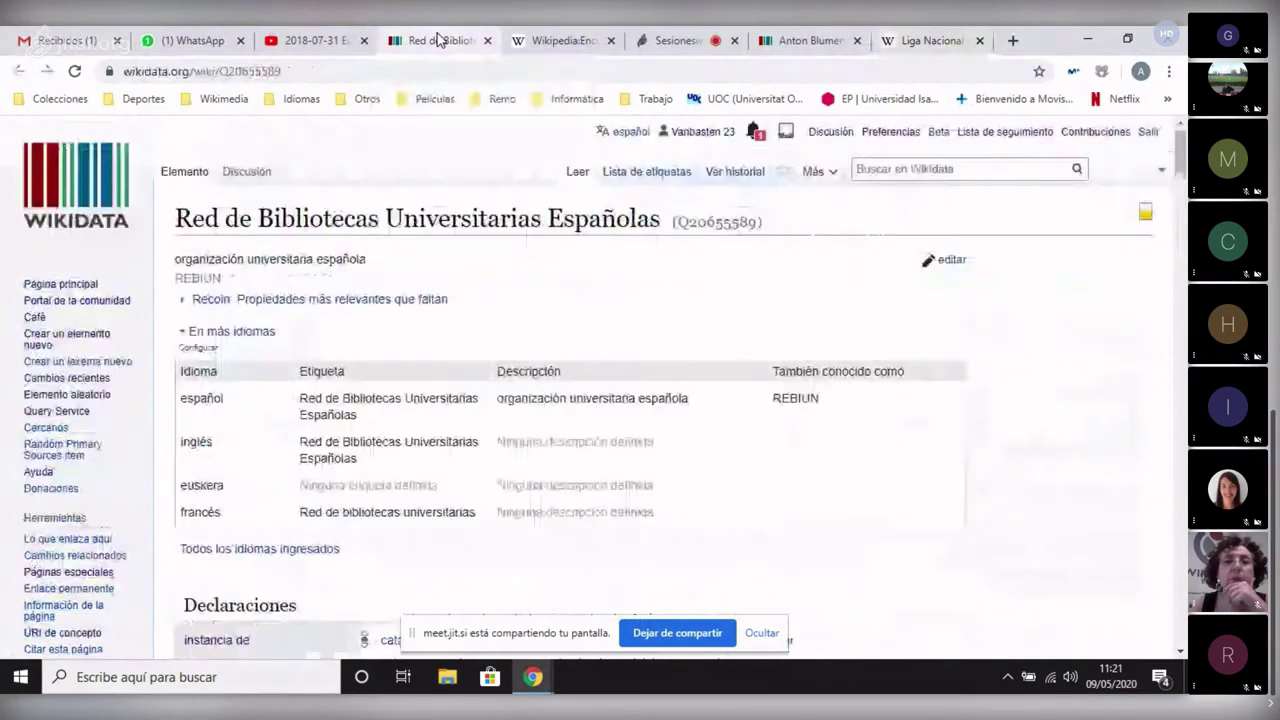
pyautogui.click(556, 42)
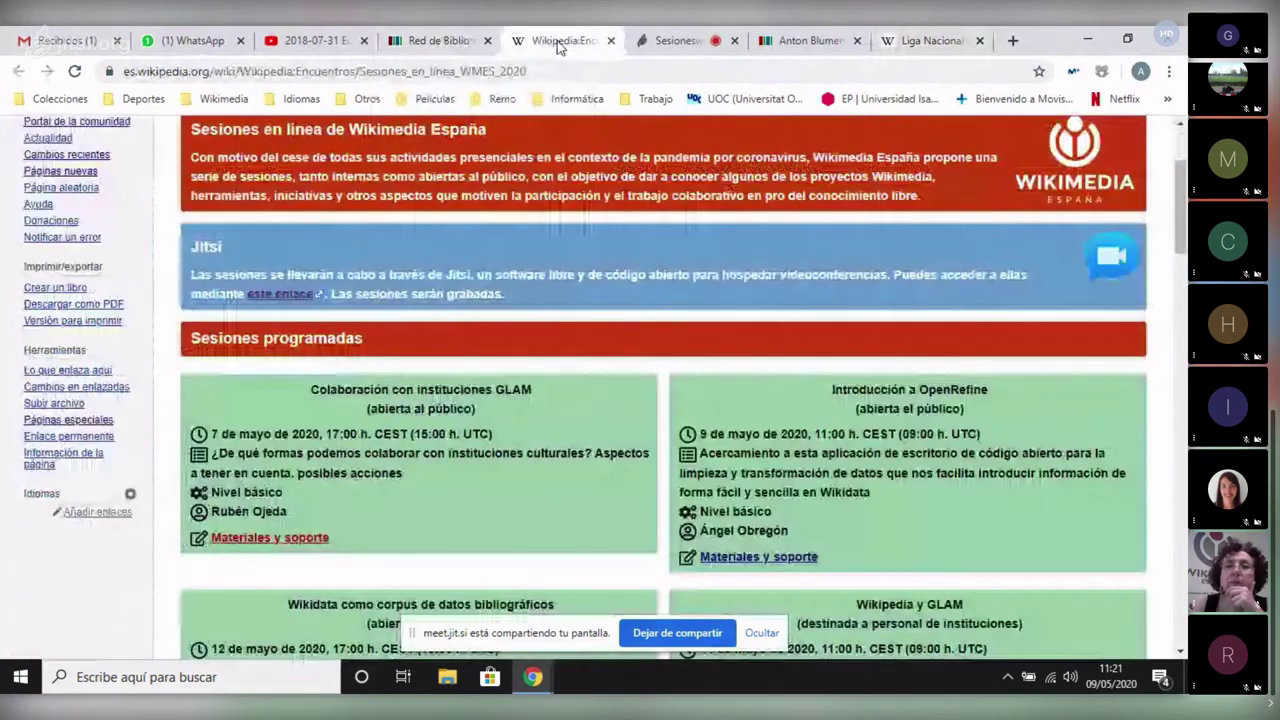
pyautogui.scroll(-1, 826, 296)
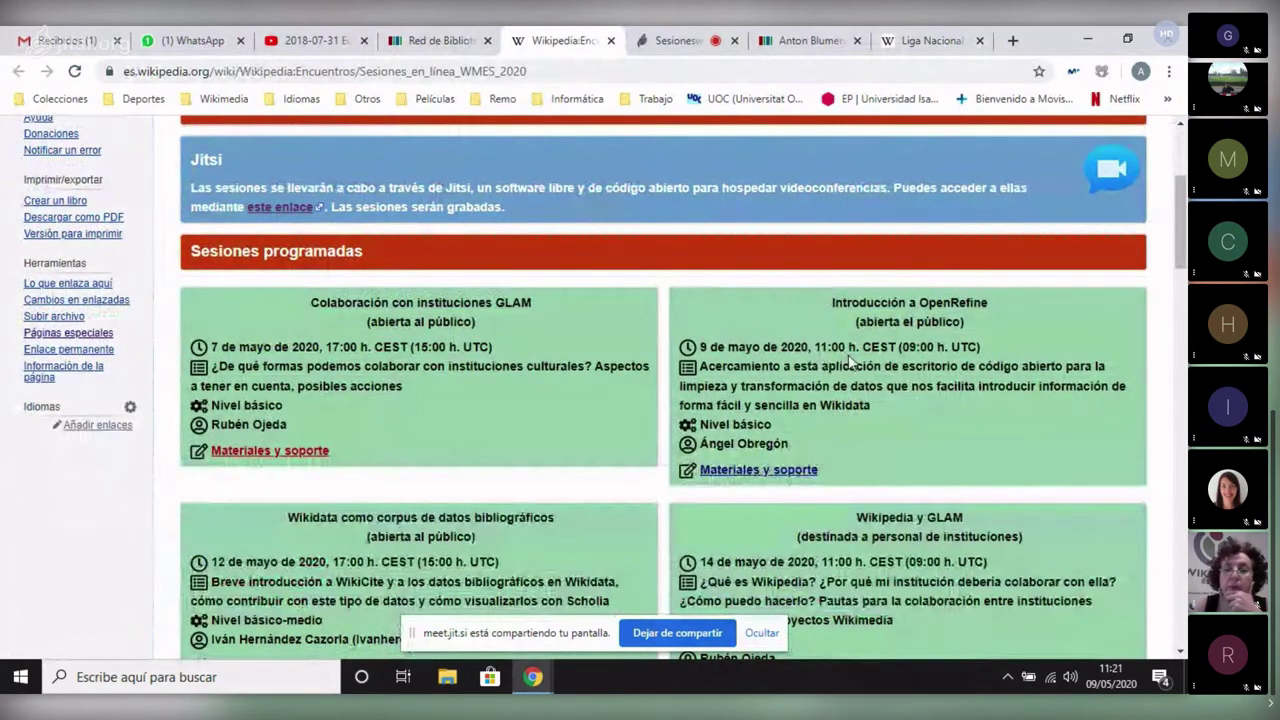
pyautogui.click(720, 470)
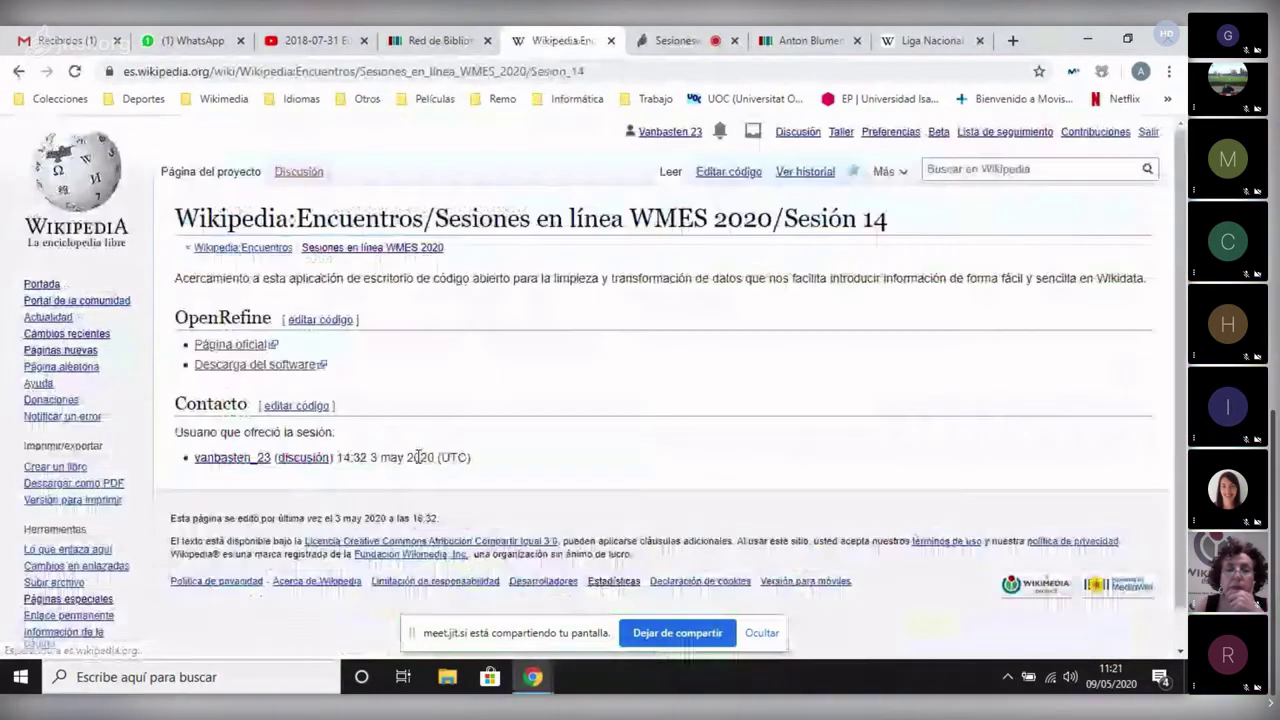
# Examine the contact user and the OpenRefine links on the session page.
pyautogui.scroll(-1, 258, 341)
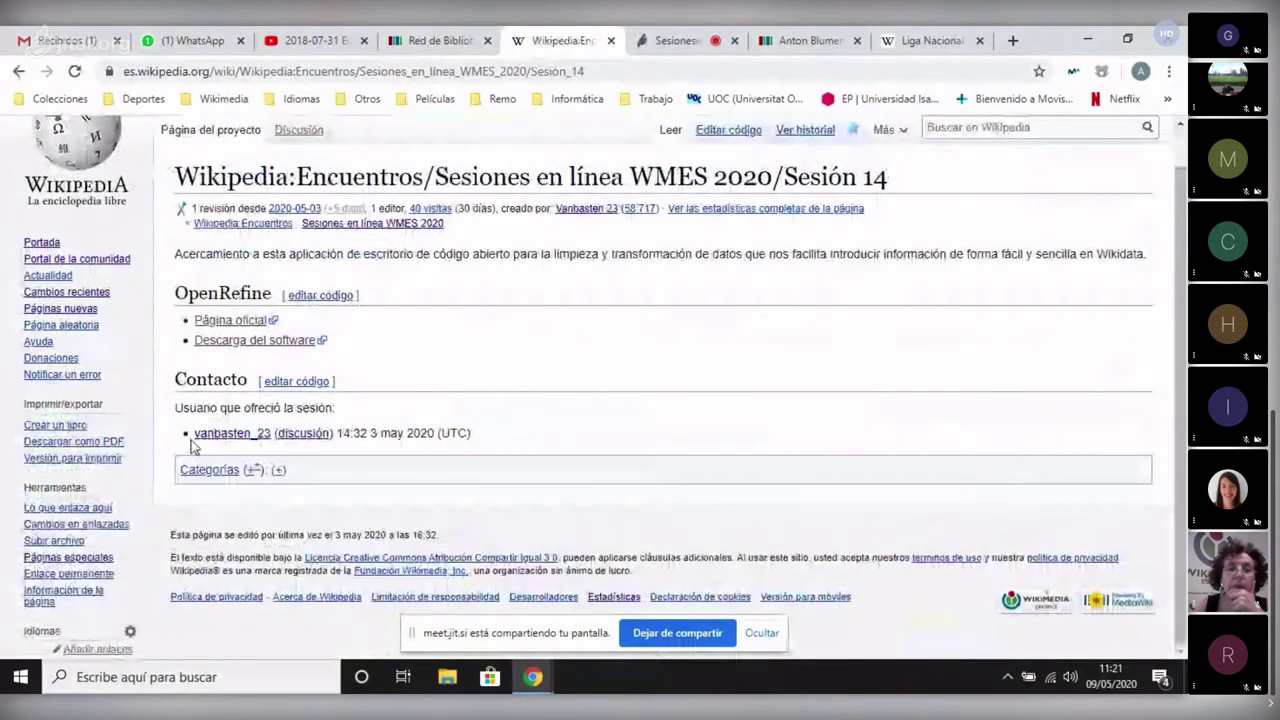
pyautogui.moveTo(190, 433); pyautogui.dragTo(271, 433)
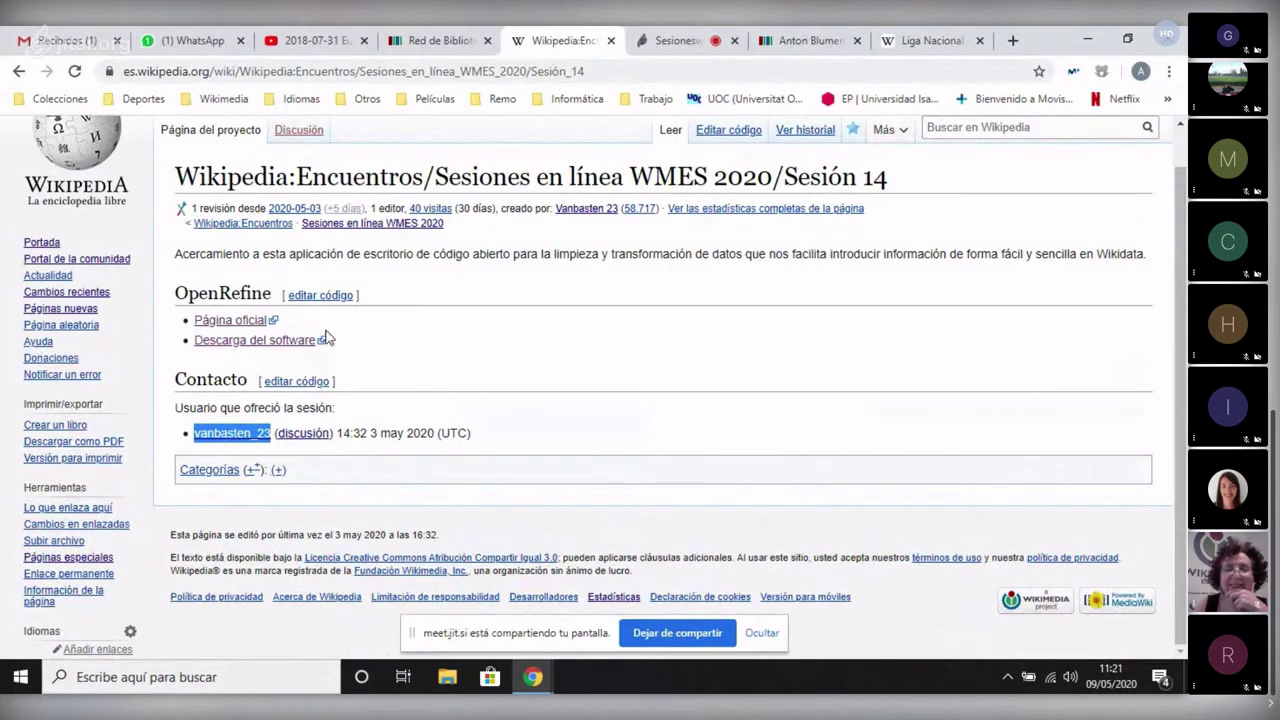
pyautogui.moveTo(193, 319); pyautogui.dragTo(315, 352)
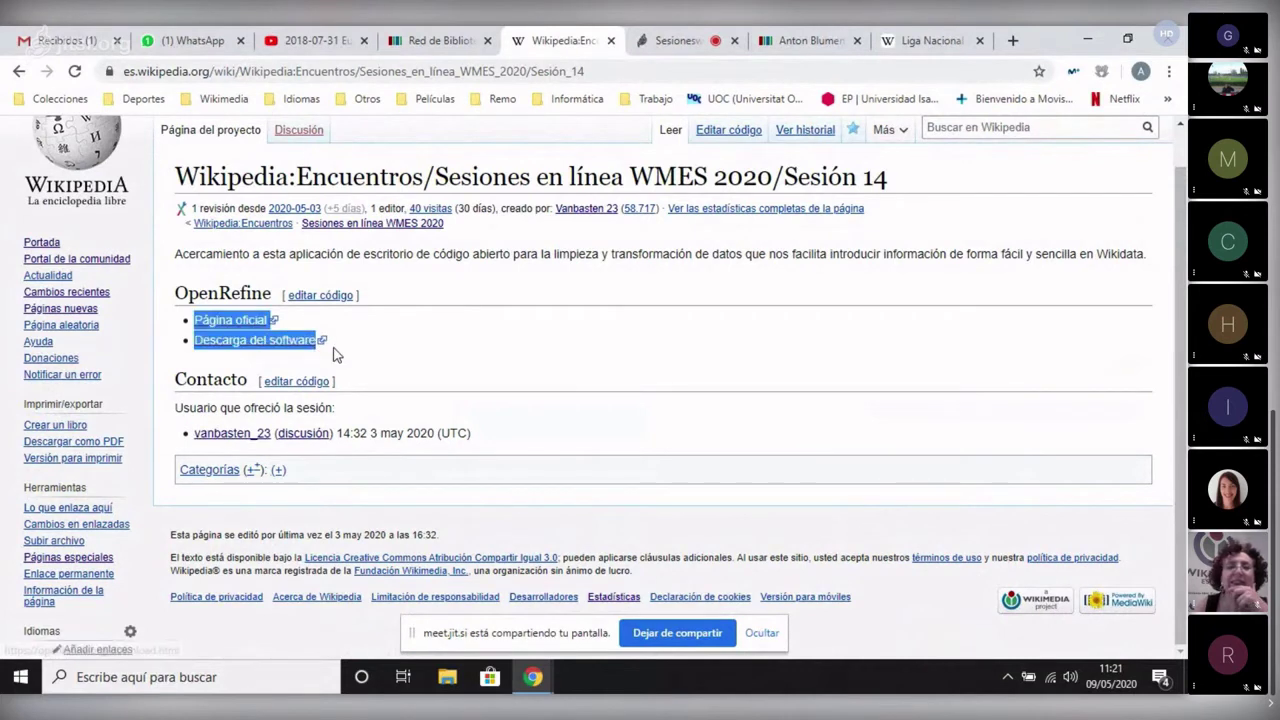
pyautogui.click(405, 336)
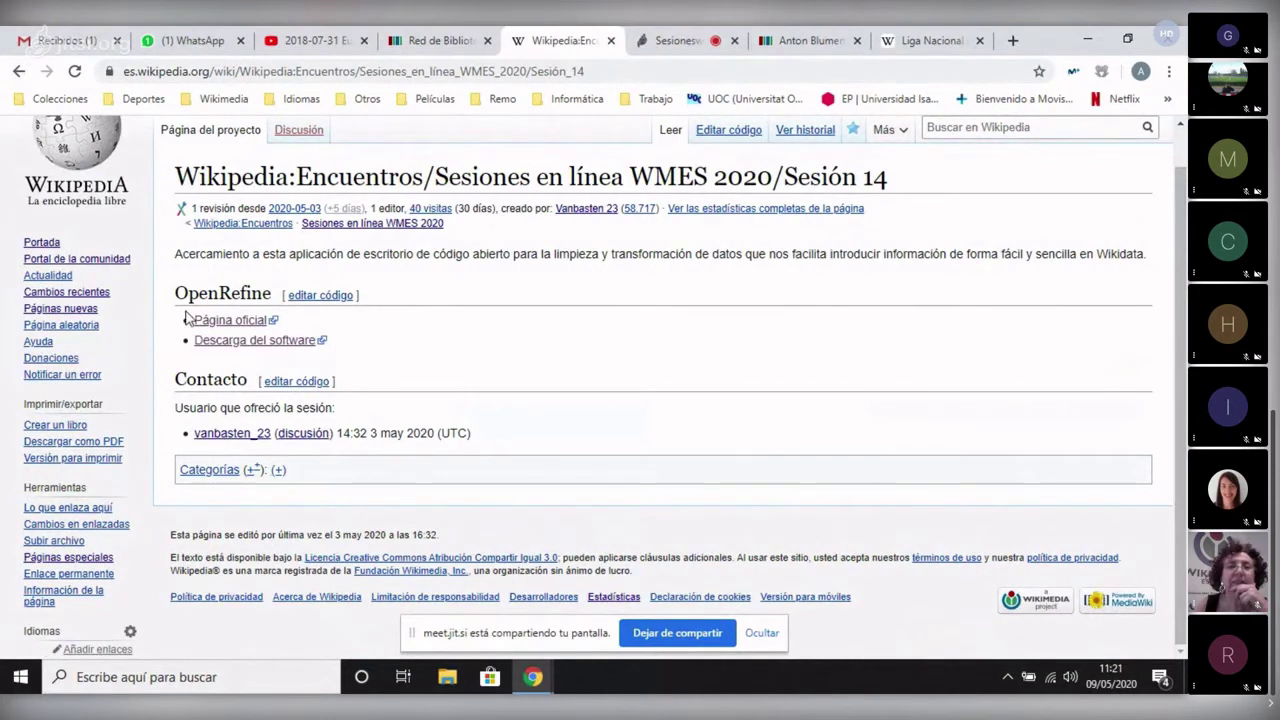
# Open OpenRefine's official site from the session page, read its introduction, and go to its Download page.
pyautogui.click(224, 324)
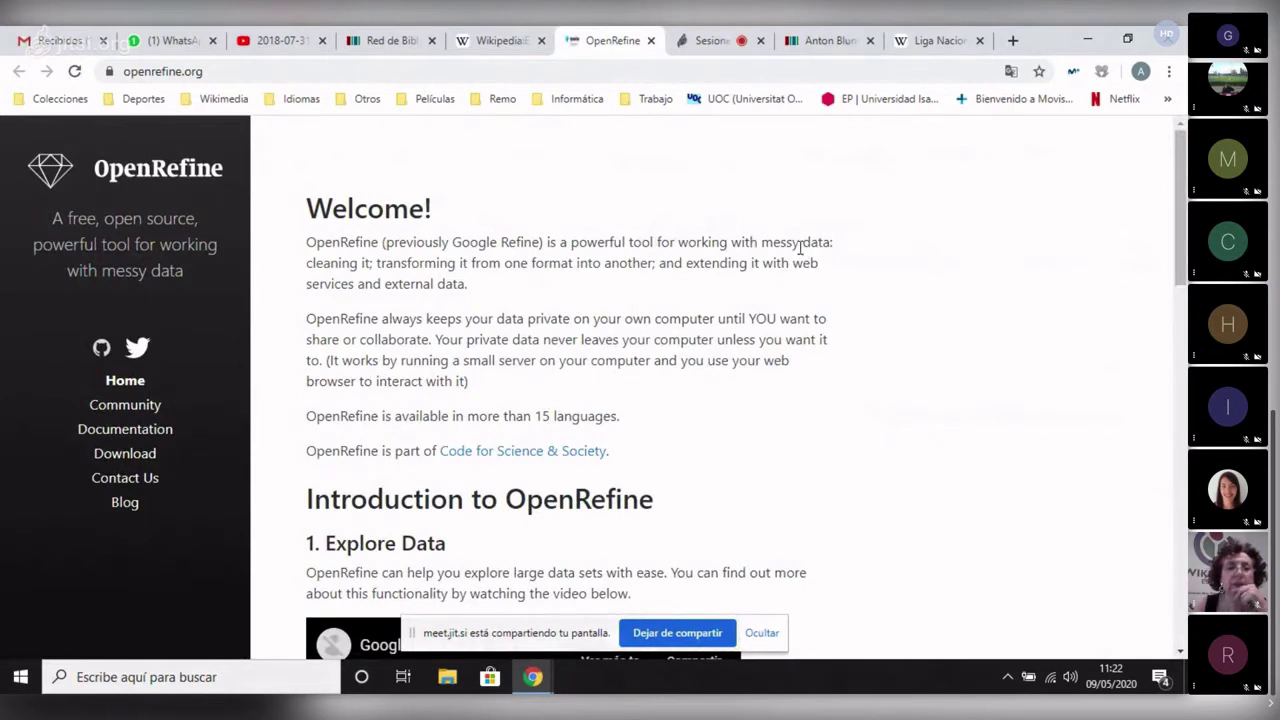
pyautogui.doubleClick(316, 262)
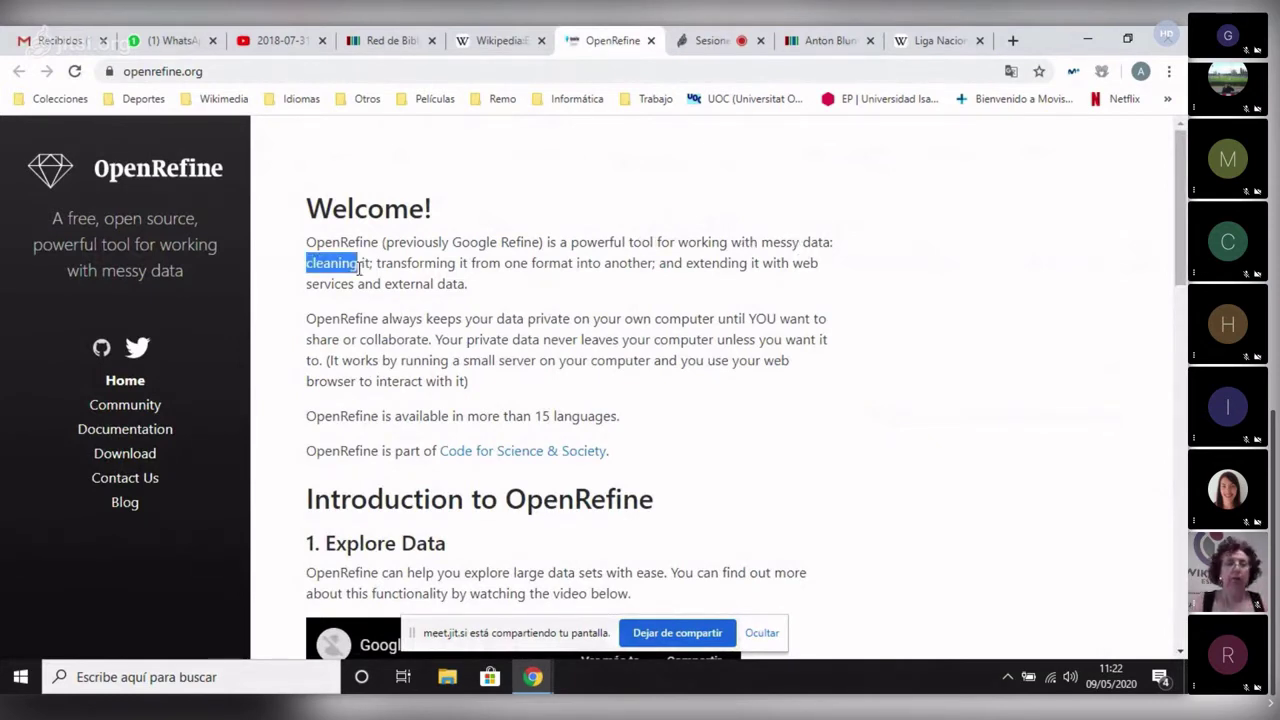
pyautogui.click(478, 290)
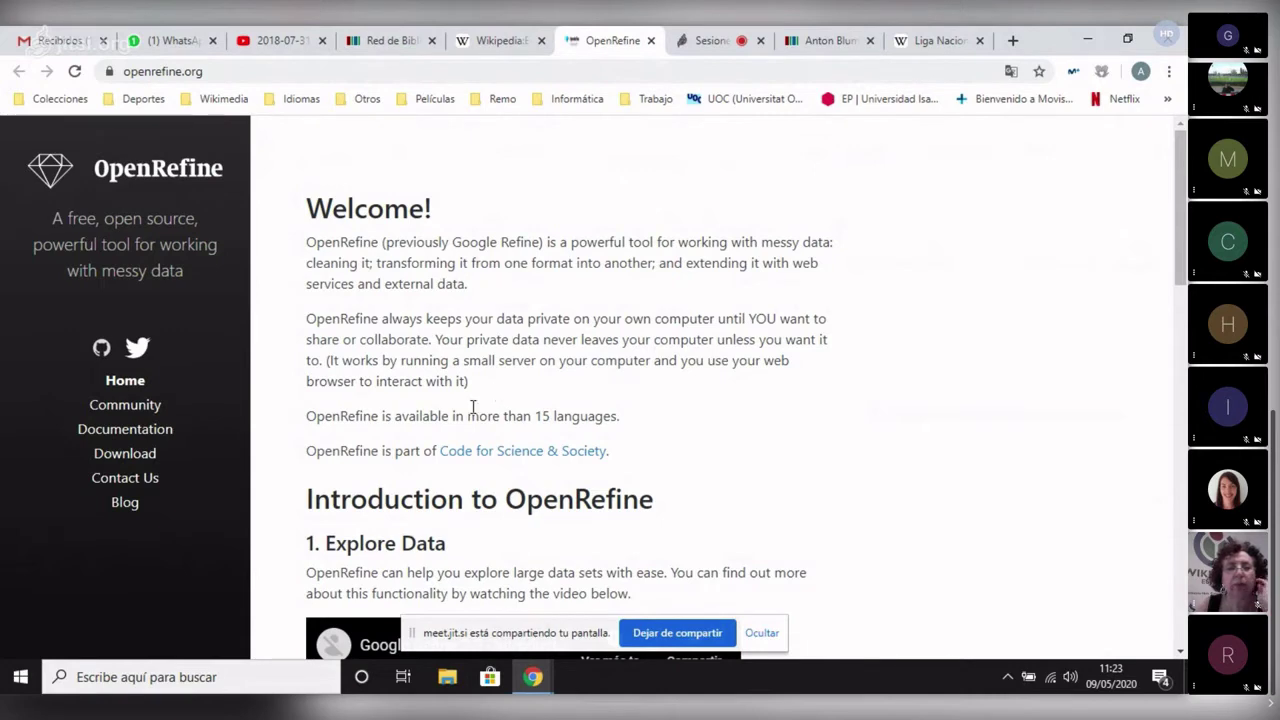
pyautogui.click(121, 456)
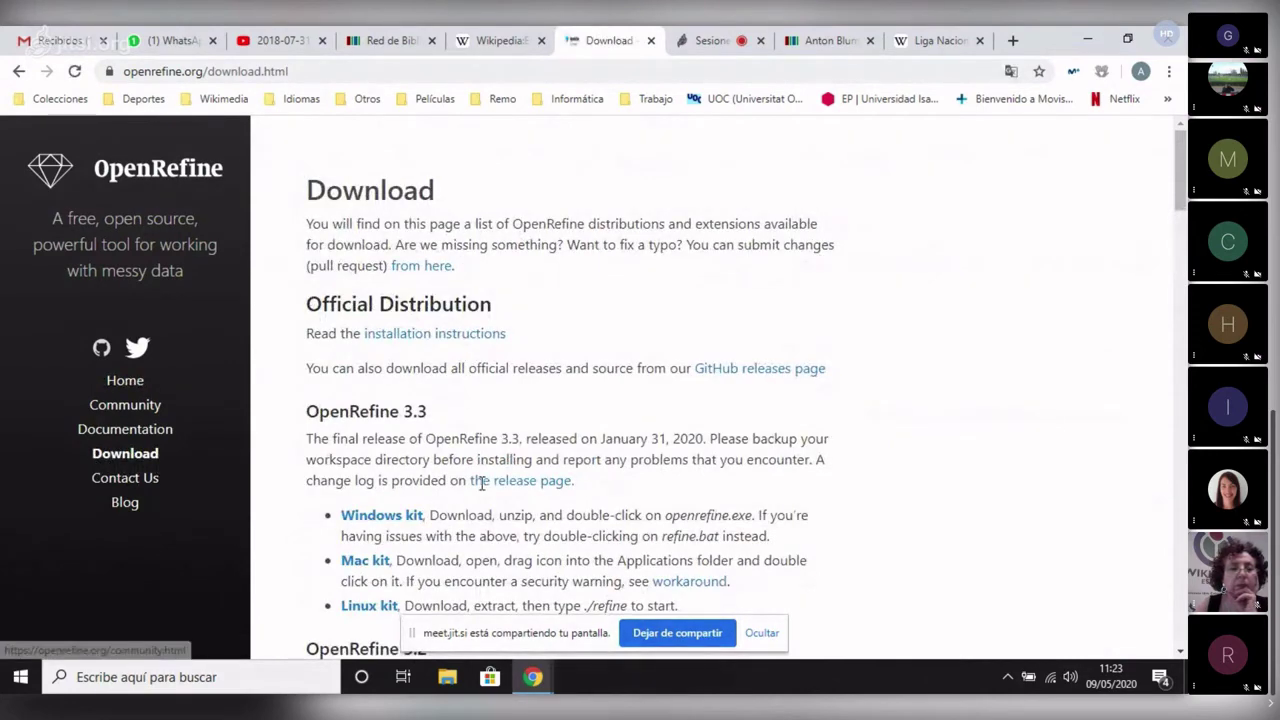
# Examine the Windows, Mac and Linux kits offered for OpenRefine 3.3.
pyautogui.scroll(-3, 518, 365)
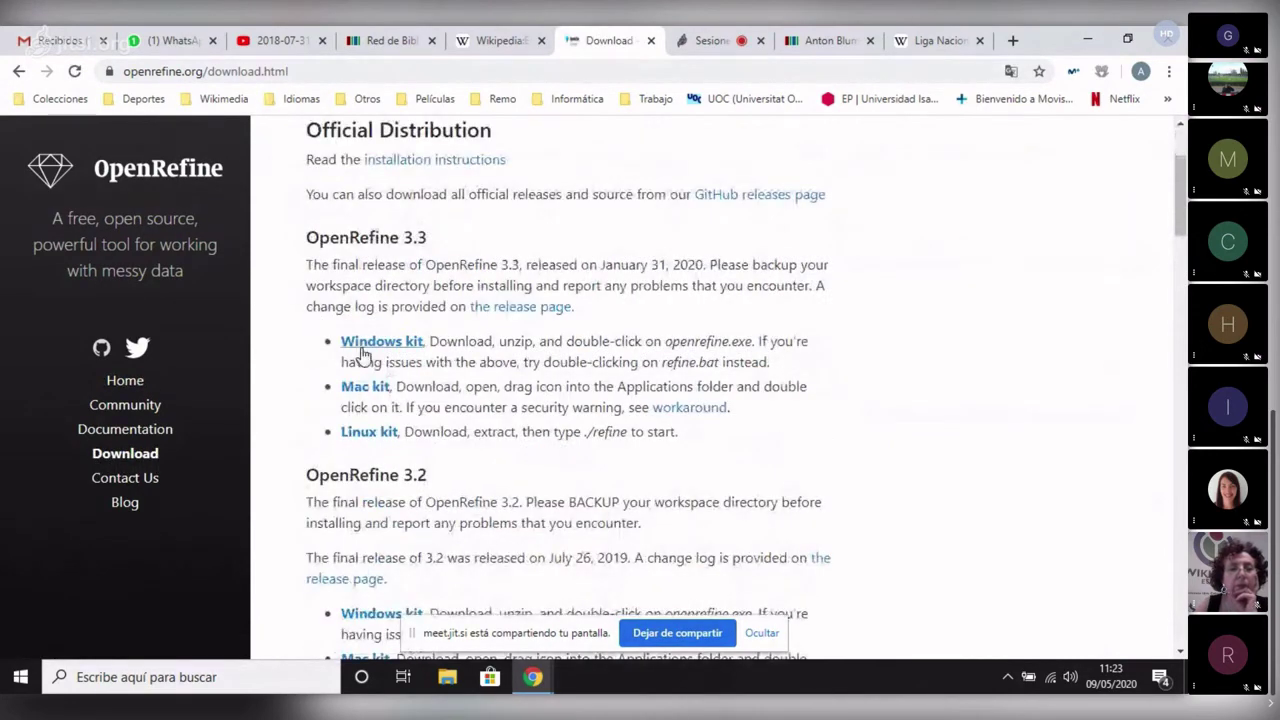
pyautogui.moveTo(312, 350); pyautogui.dragTo(510, 378)
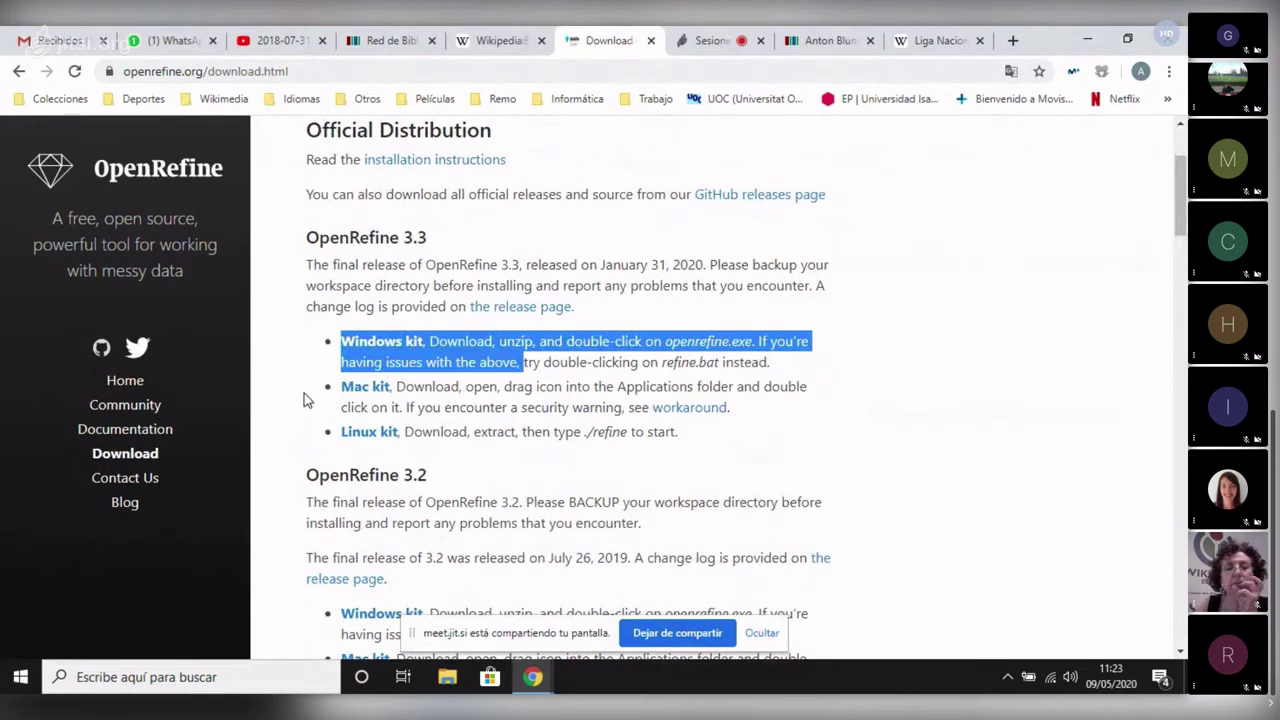
pyautogui.moveTo(306, 397); pyautogui.dragTo(391, 389)
pyautogui.tripleClick(413, 400)
pyautogui.moveTo(297, 443); pyautogui.dragTo(797, 451)
pyautogui.click(697, 431)
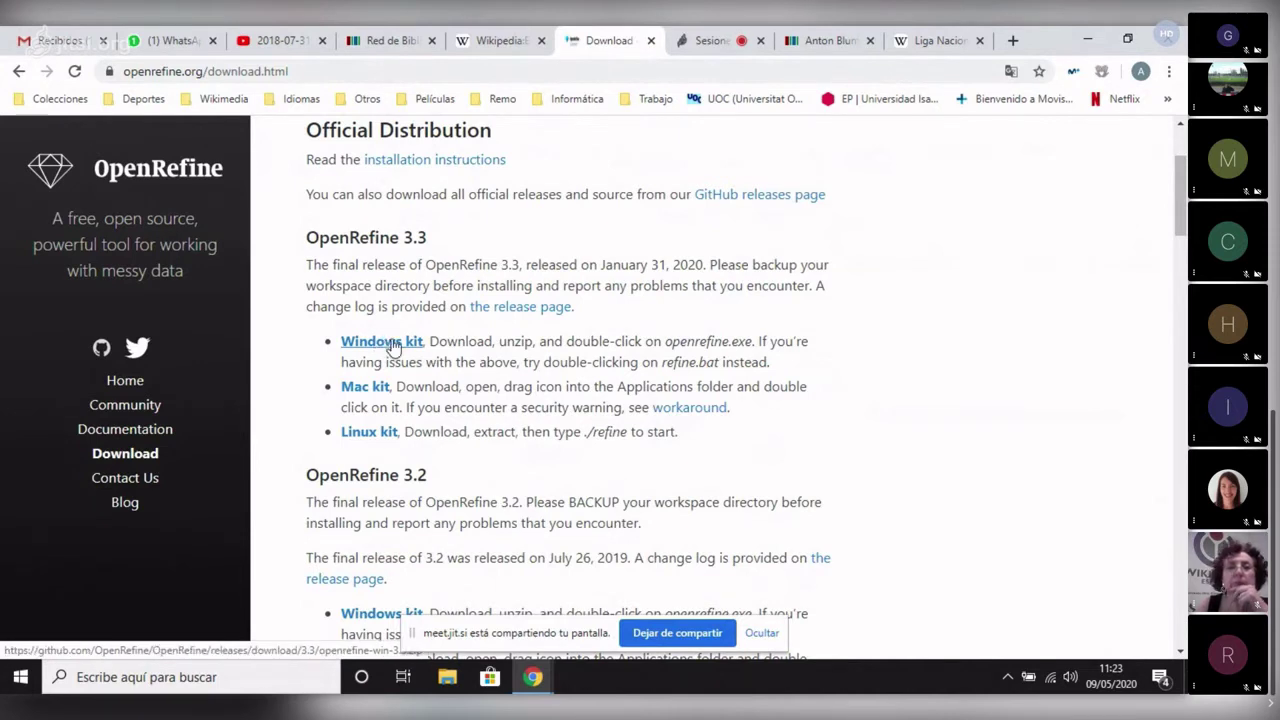
# Go to the Windows desktop, locate the downloaded OpenRefine zip, and open the extracted openrefine-3.3 folder.
pyautogui.press('super+d')
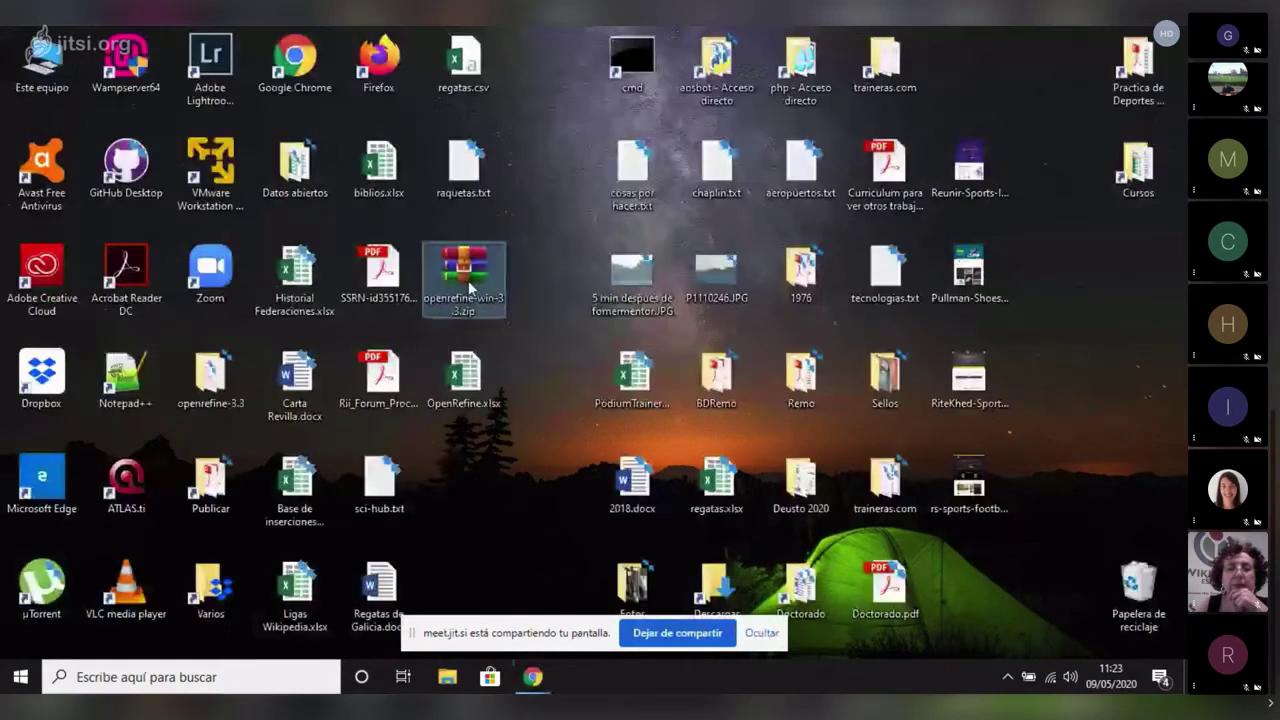
pyautogui.rightClick(468, 280)
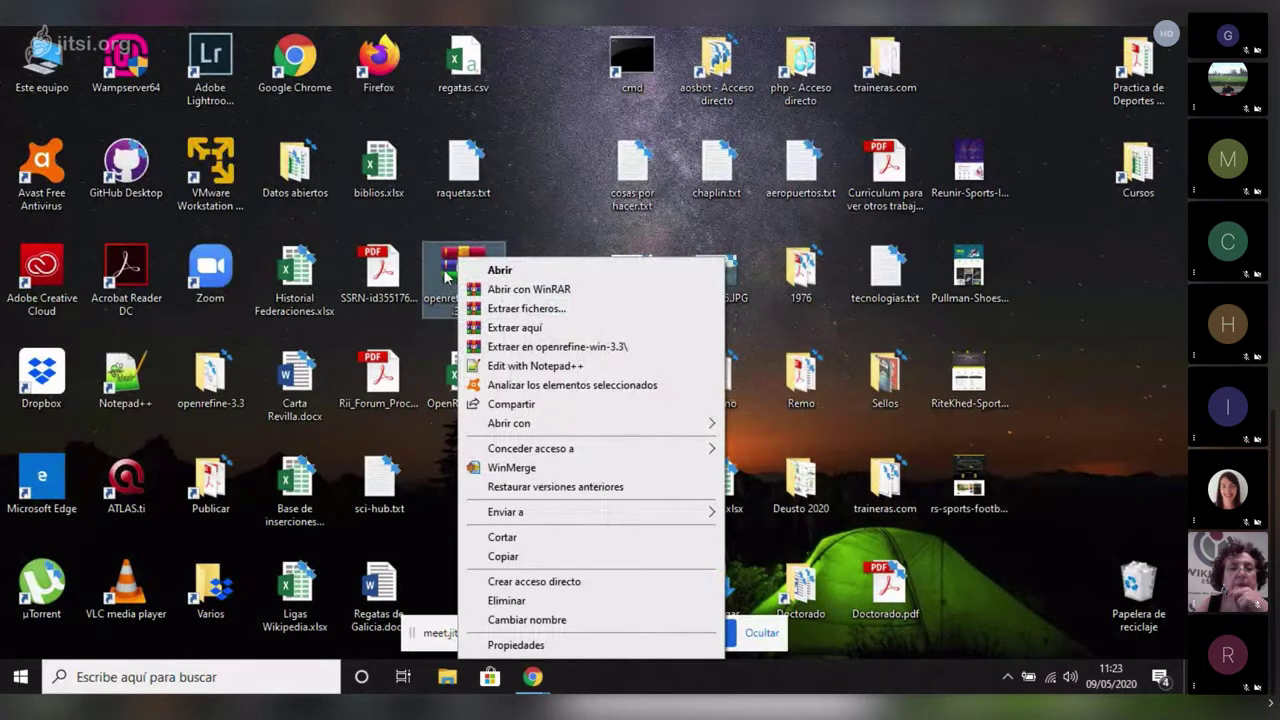
pyautogui.click(447, 281)
pyautogui.click(237, 392)
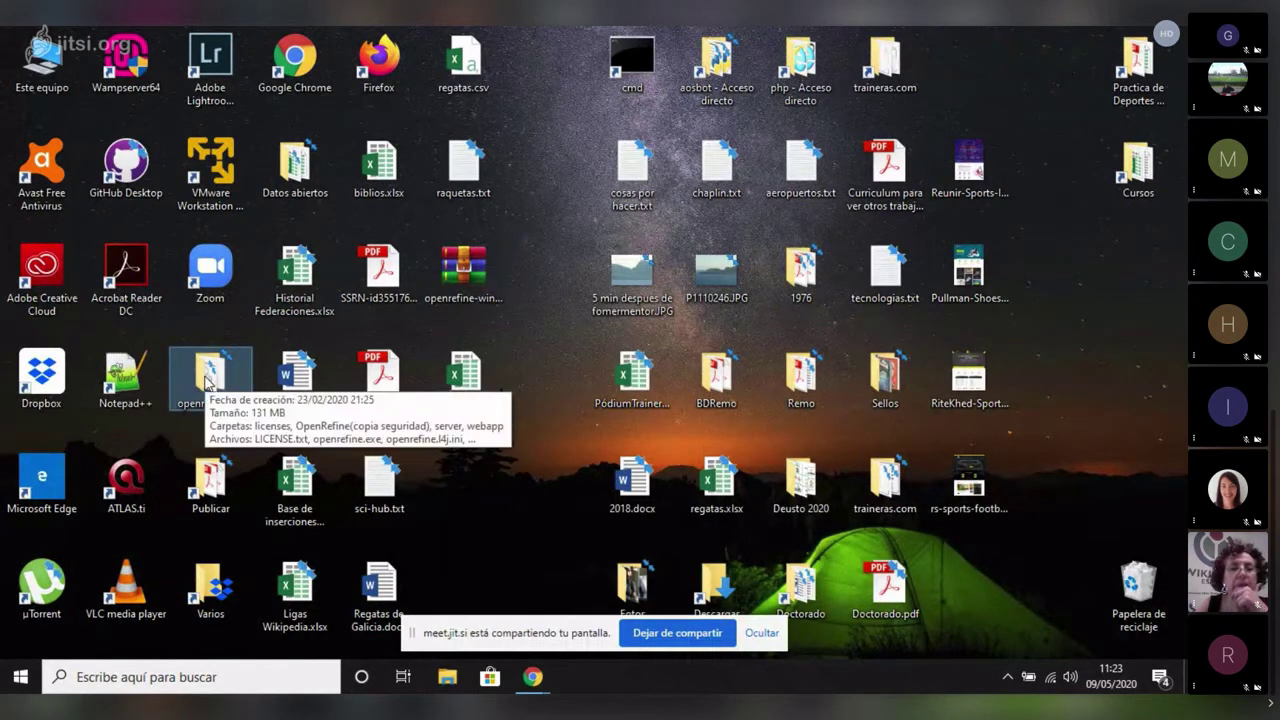
pyautogui.doubleClick(207, 380)
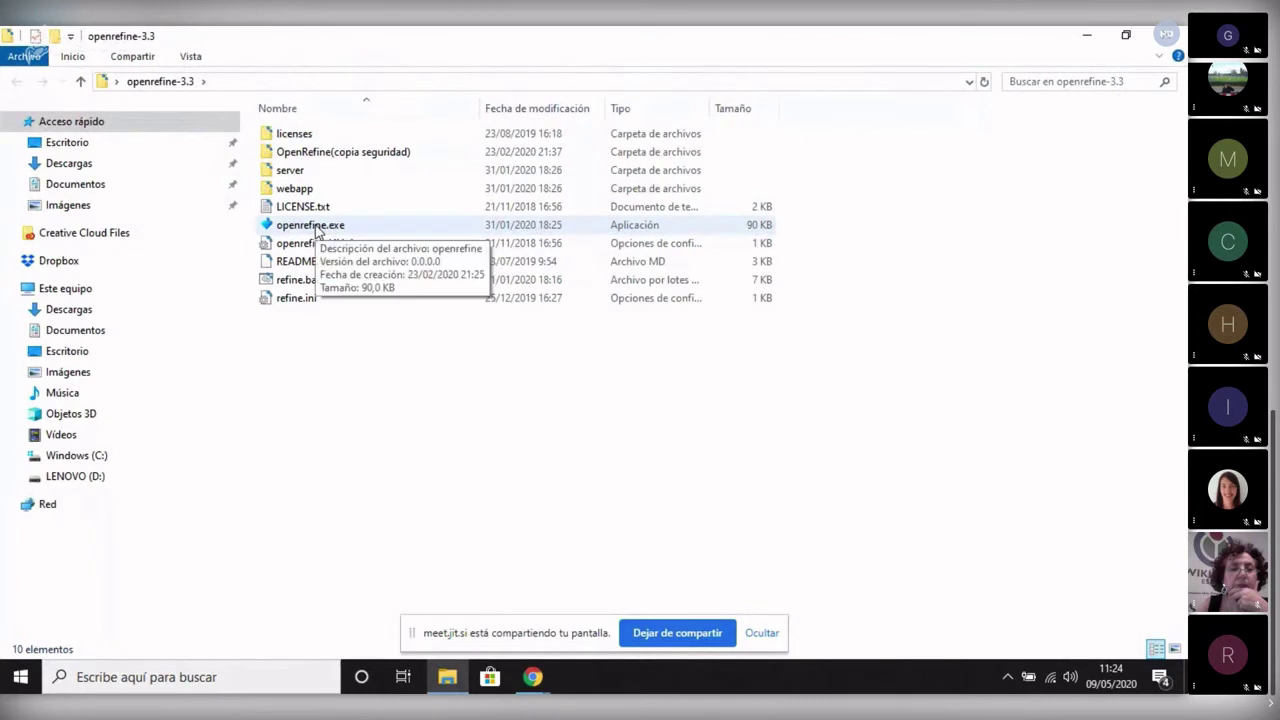
# Launch openrefine.exe from the openrefine-3.3 folder and check its local address 127.0.0.1:3333 and its server console window.
pyautogui.doubleClick(316, 226)
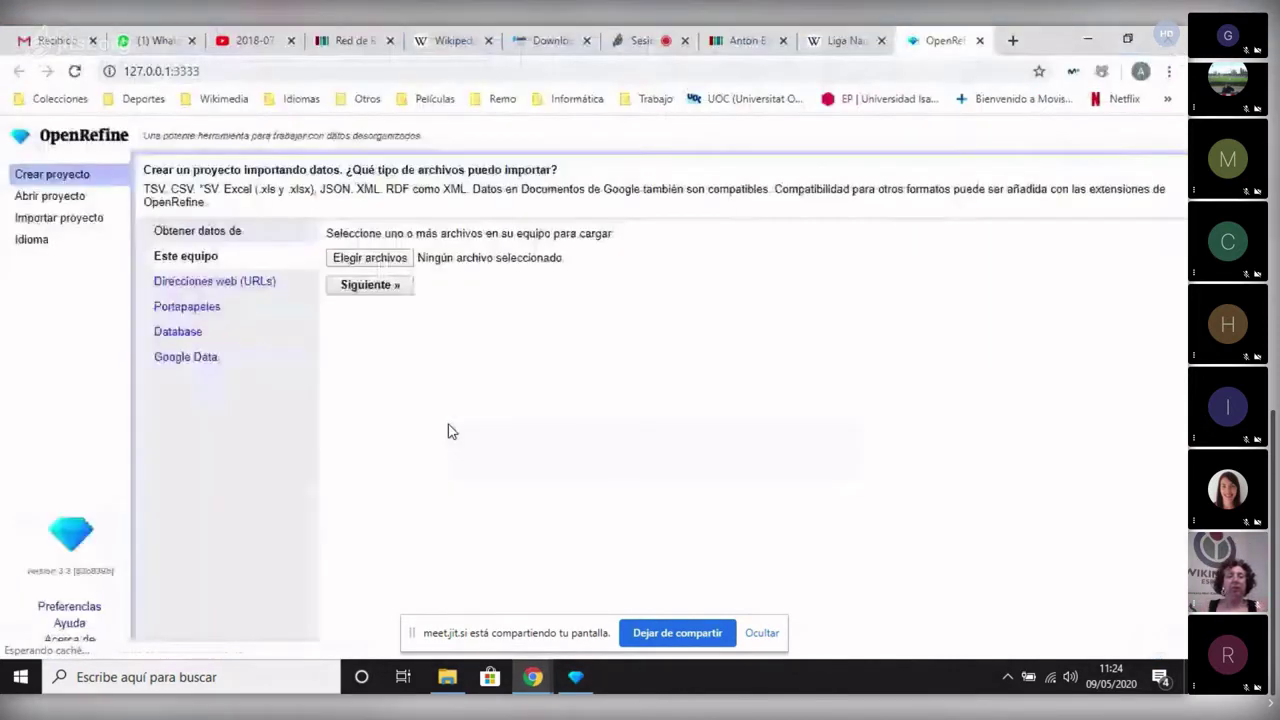
pyautogui.click(217, 71)
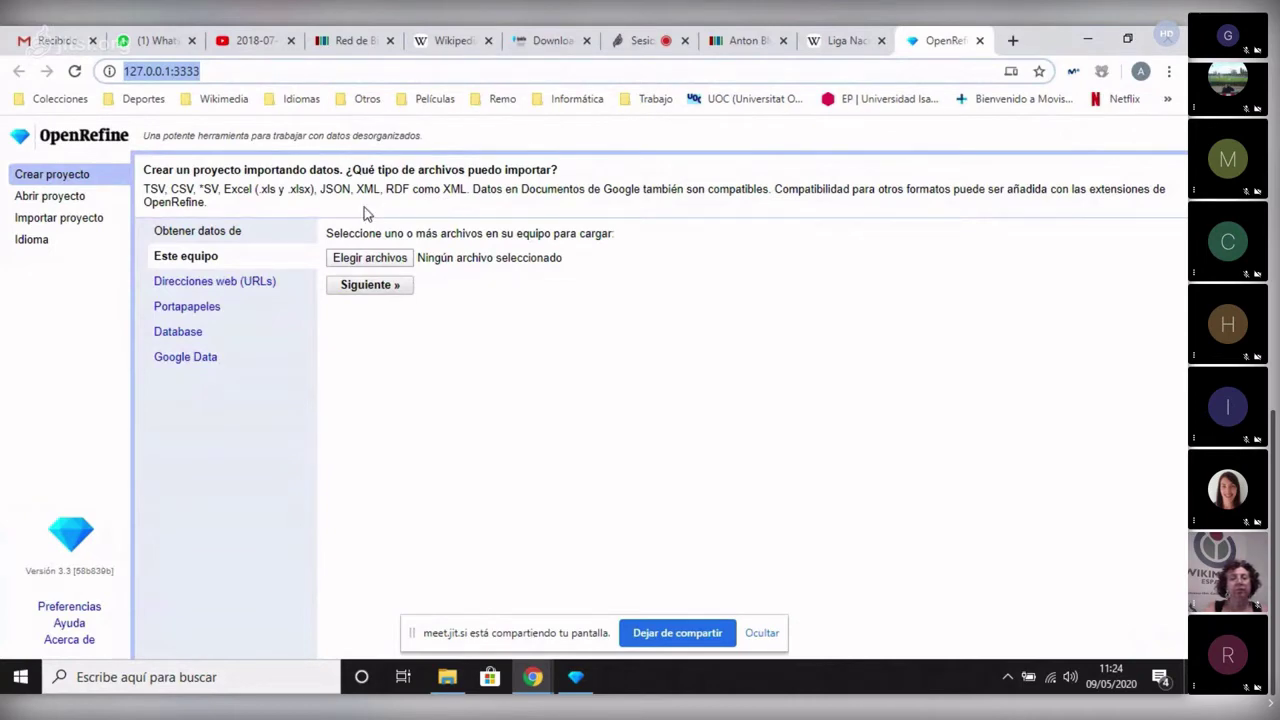
pyautogui.click(578, 678)
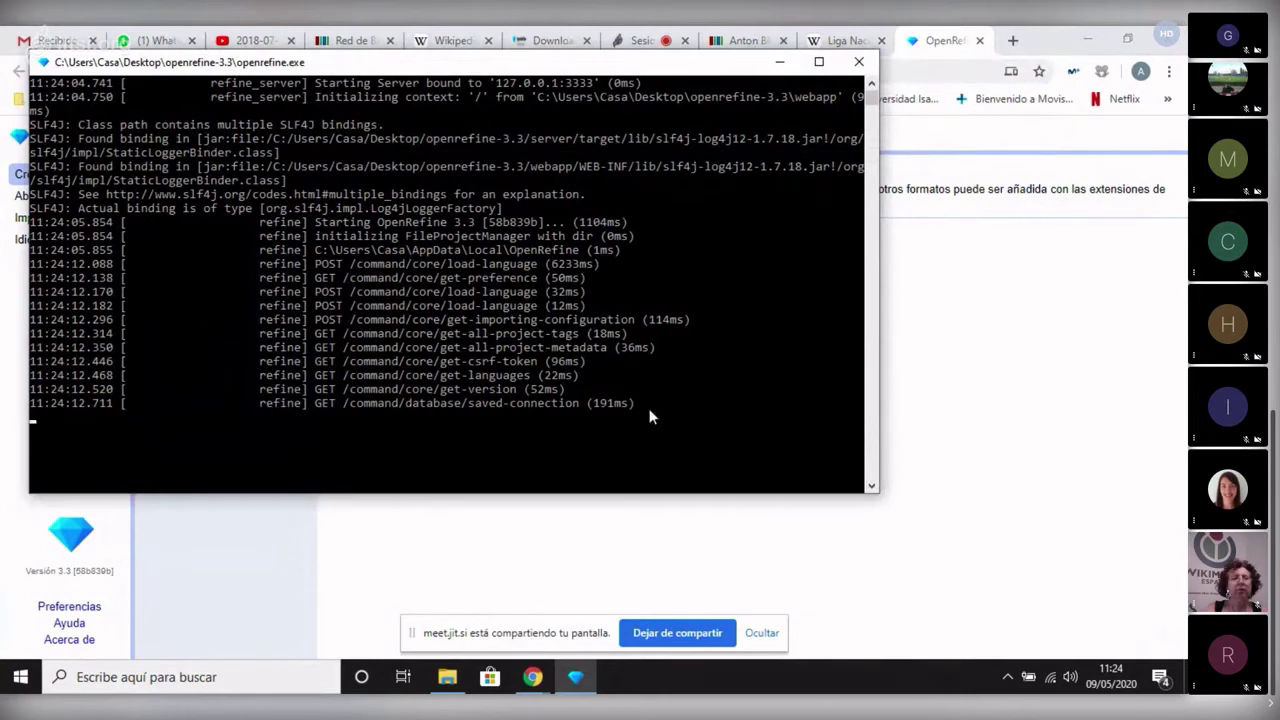
pyautogui.click(943, 334)
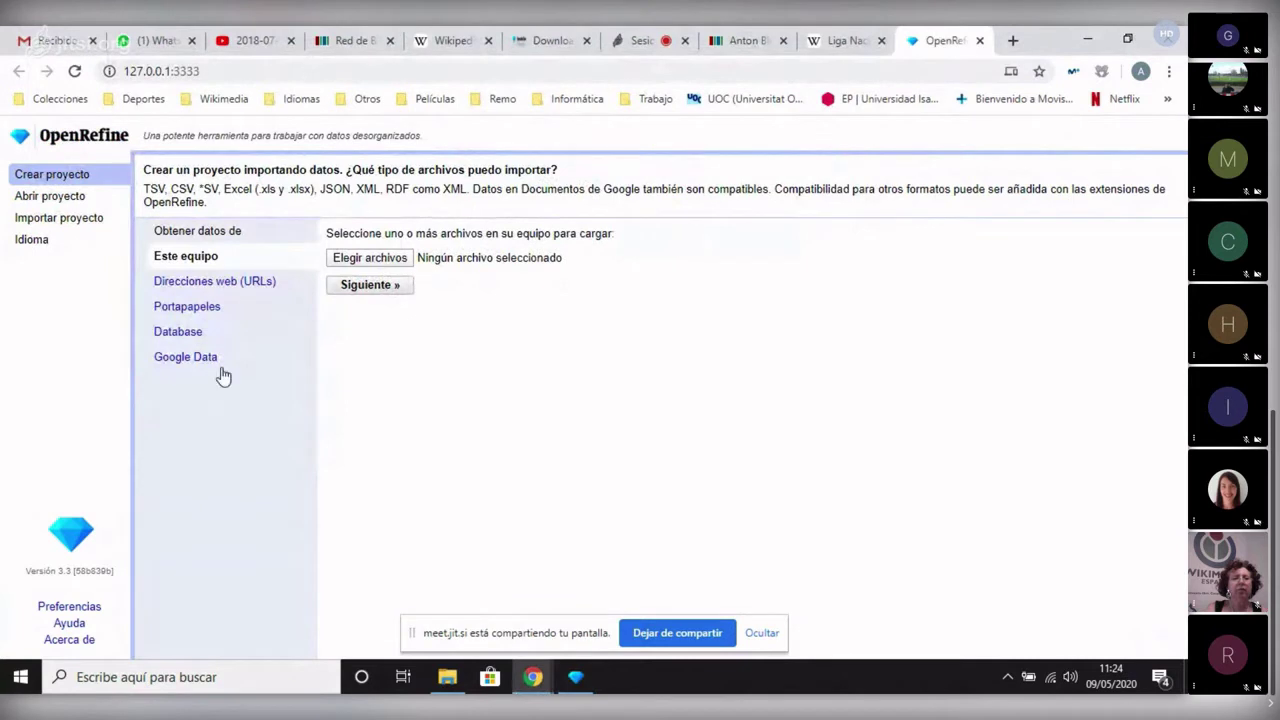
pyautogui.click(125, 72)
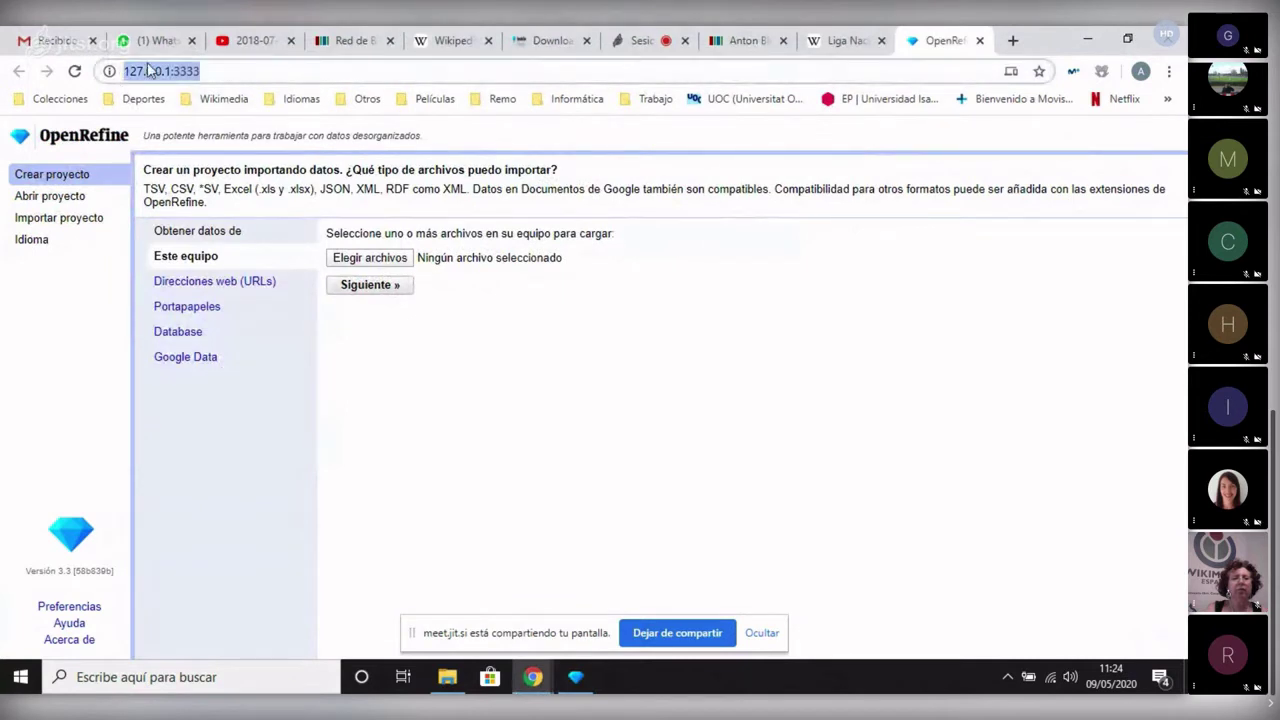
pyautogui.click(419, 350)
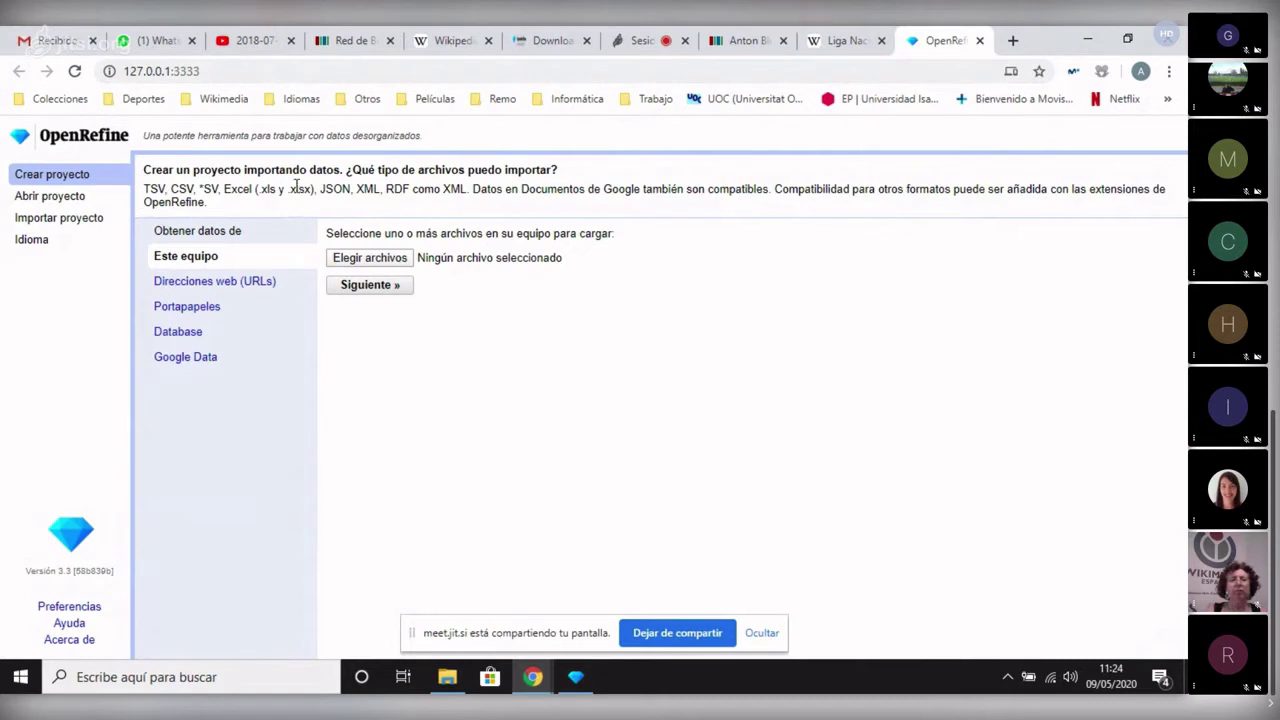
# Look at OpenRefine's language settings, pick Español as the preferred language without applying it, and return to project creation.
pyautogui.click(34, 244)
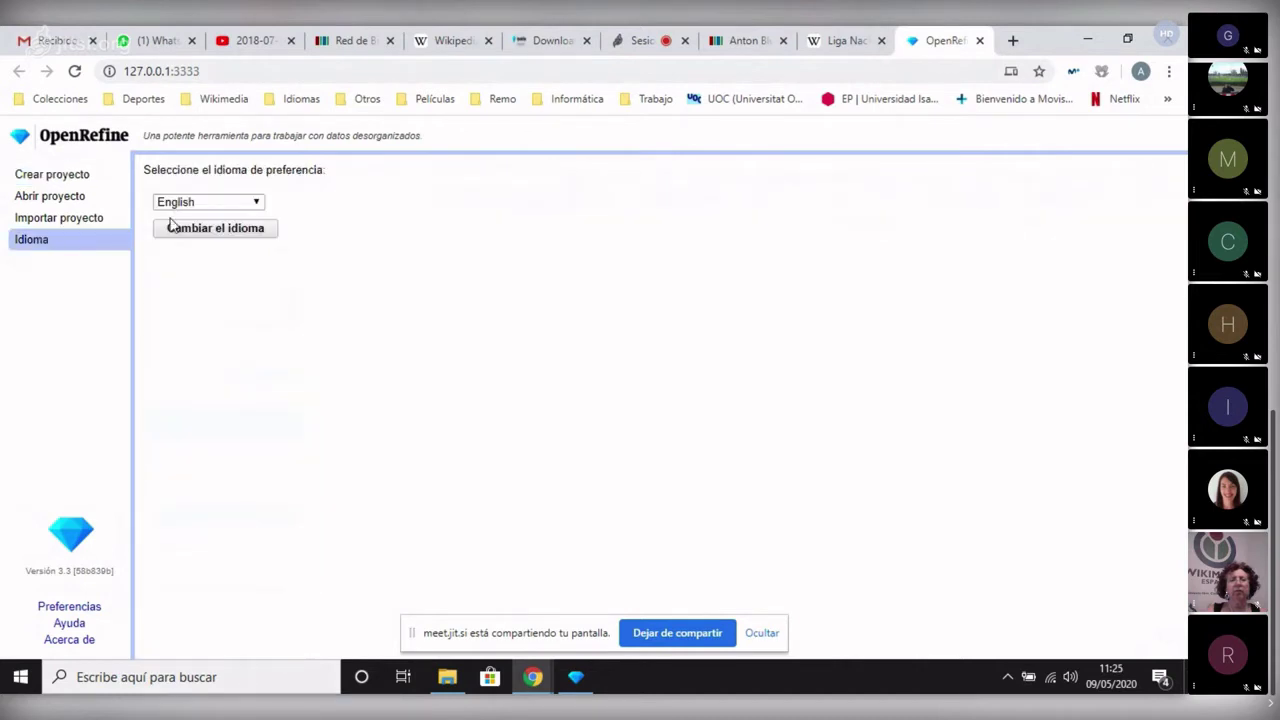
pyautogui.click(209, 201)
pyautogui.click(220, 280)
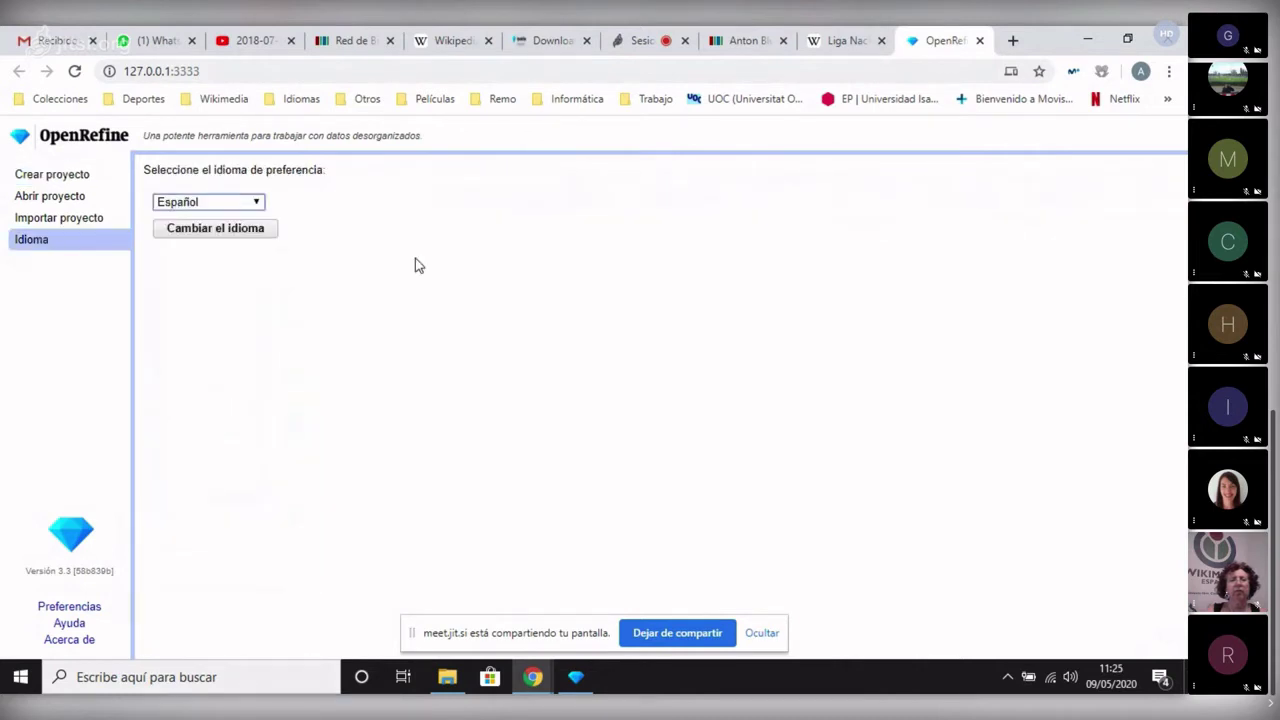
pyautogui.click(68, 175)
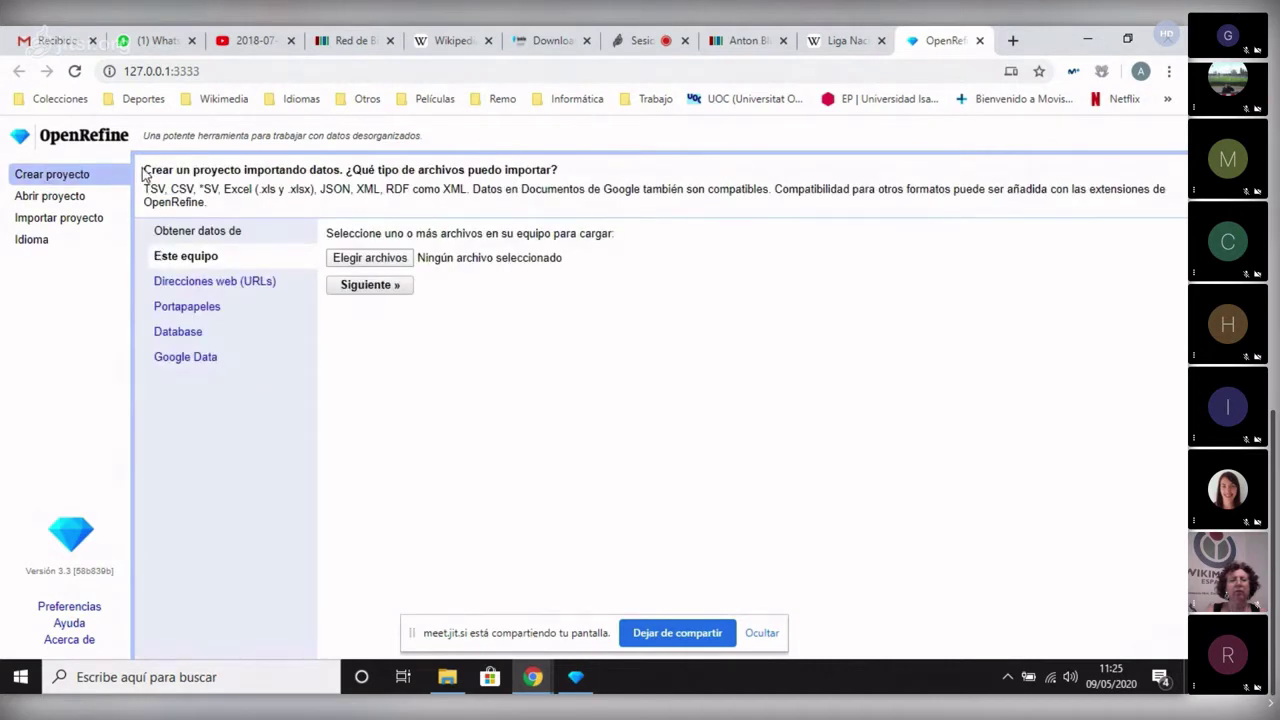
# Read the project creation introduction and the list of file types that can be imported.
pyautogui.moveTo(145, 172); pyautogui.dragTo(340, 172)
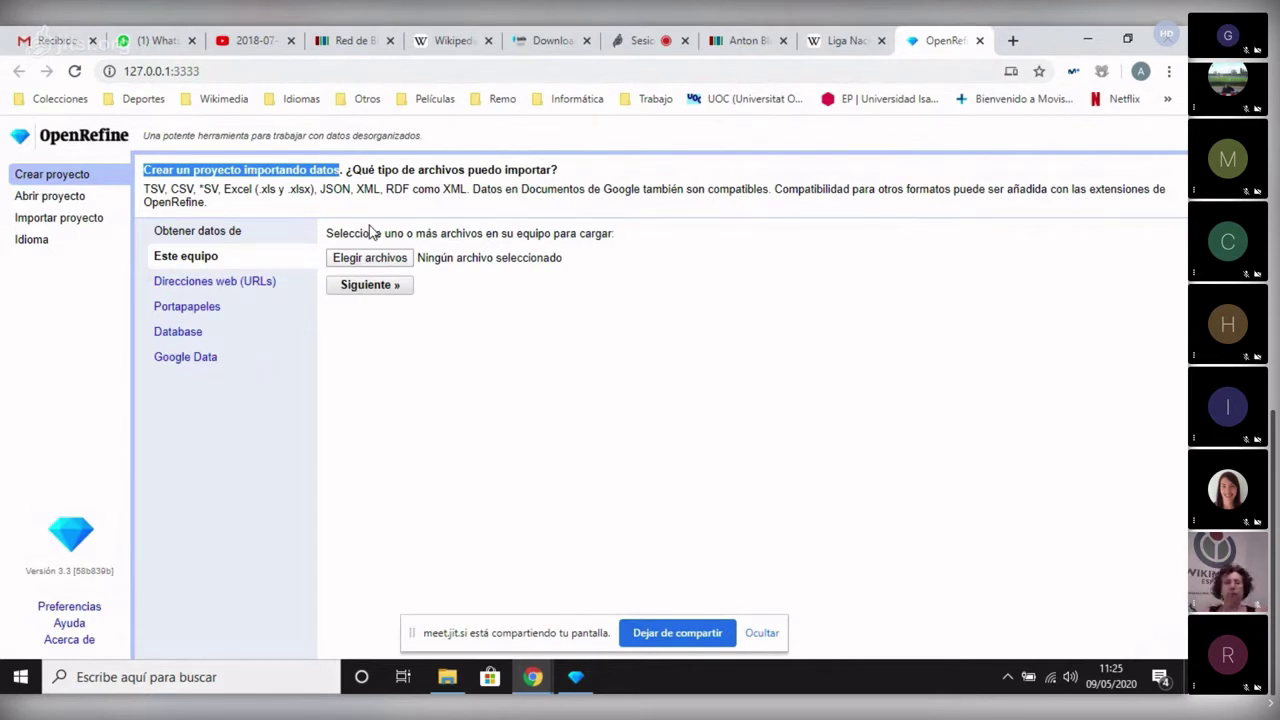
pyautogui.moveTo(346, 170); pyautogui.dragTo(571, 172)
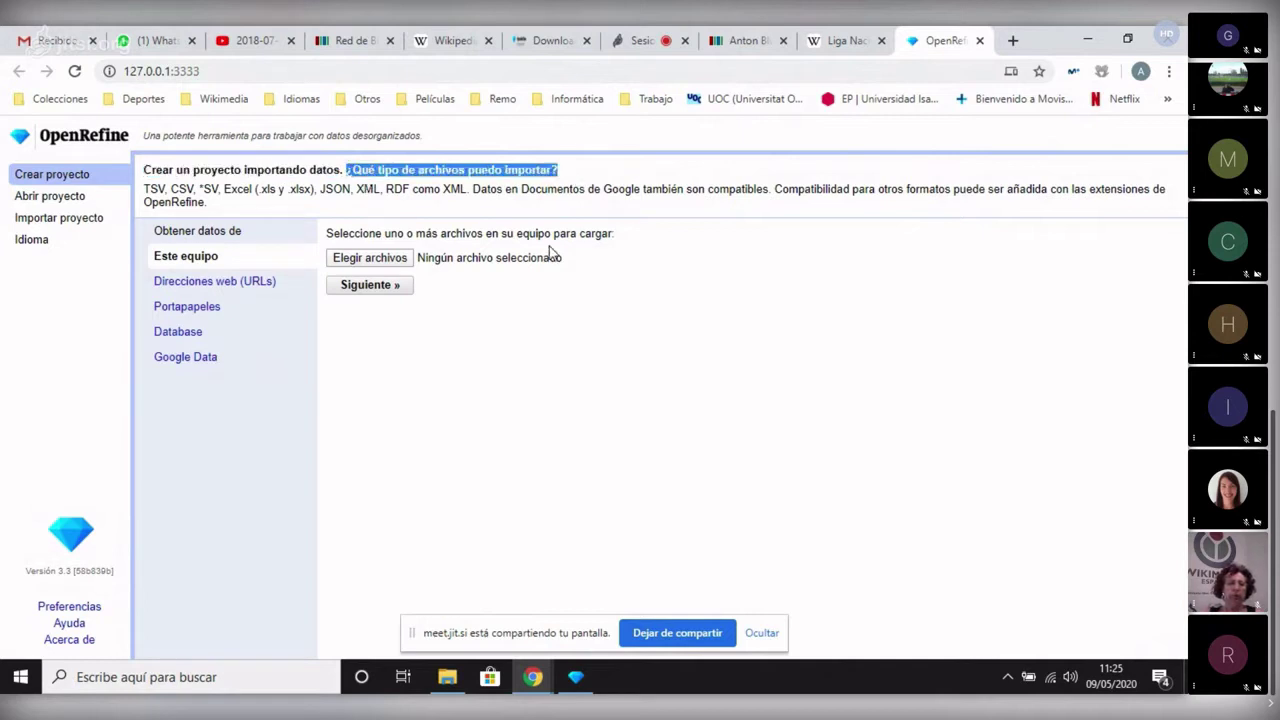
pyautogui.moveTo(145, 190); pyautogui.dragTo(276, 202)
pyautogui.click(276, 202)
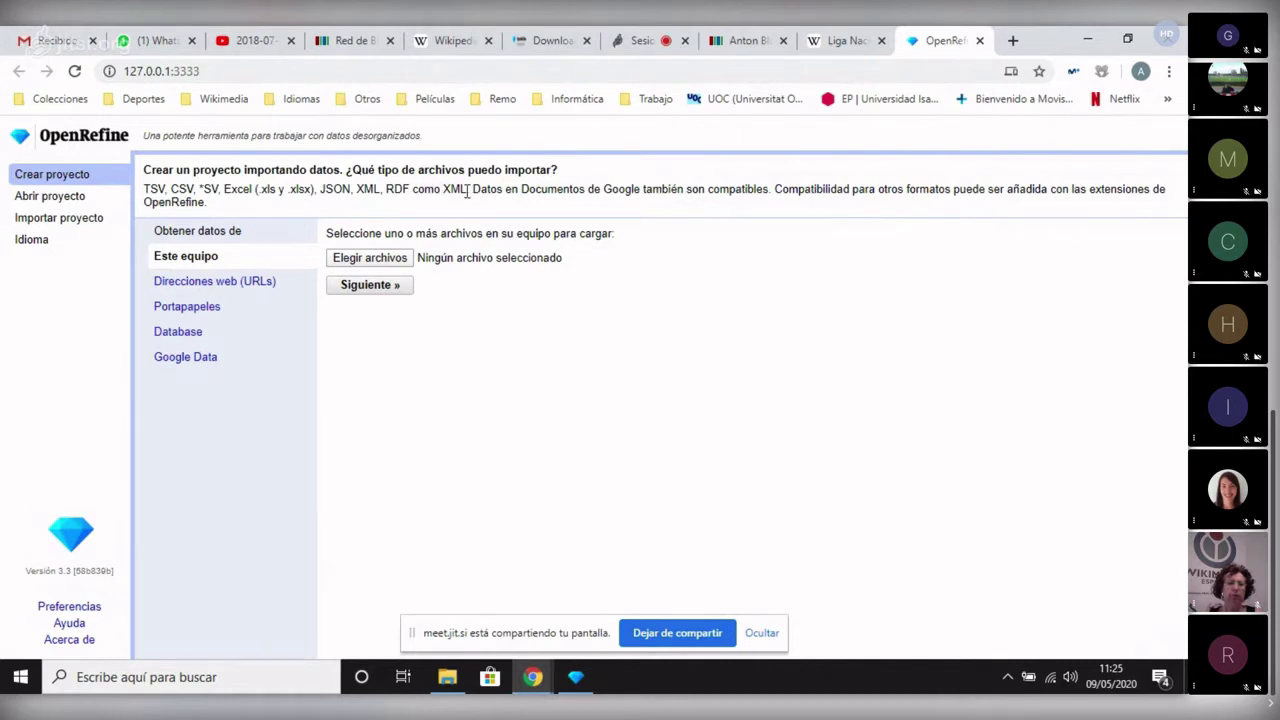
pyautogui.moveTo(467, 192); pyautogui.dragTo(200, 203)
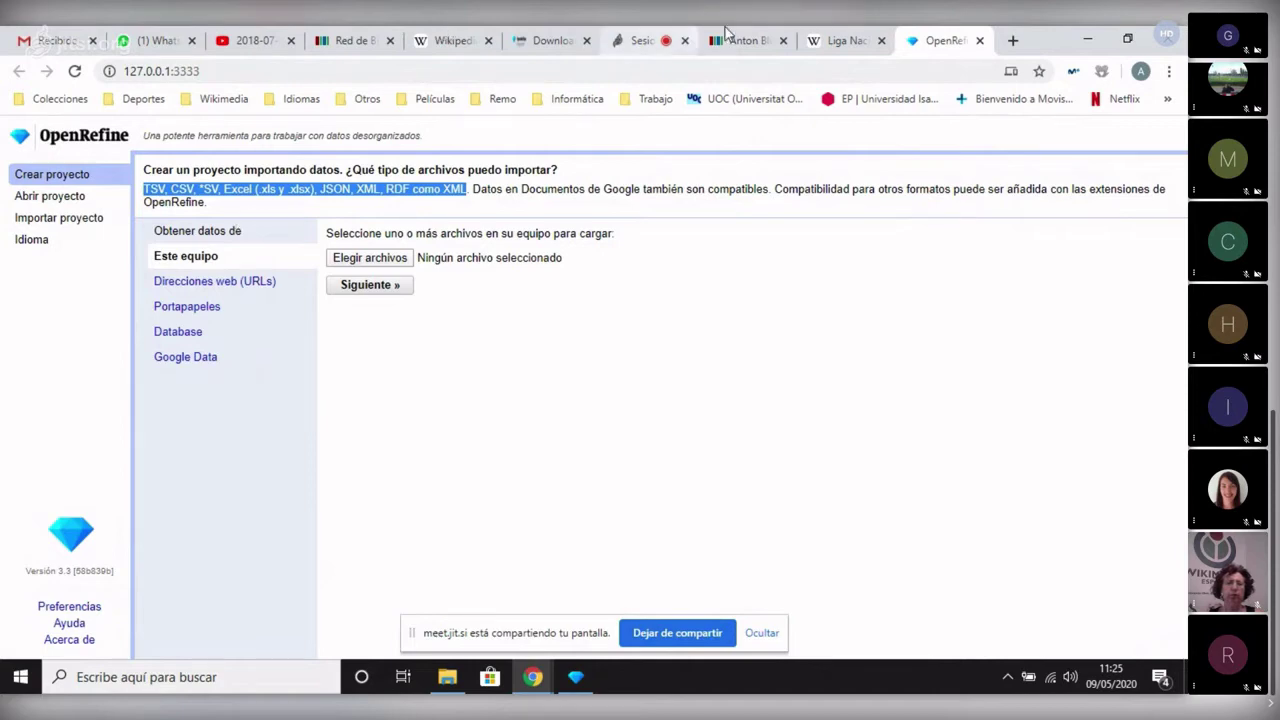
# Switch to the Liga Nacional de Hockey Hielo article on Wikipedia and review its introduction, history section and infobox.
pyautogui.click(830, 41)
pyautogui.click(575, 250)
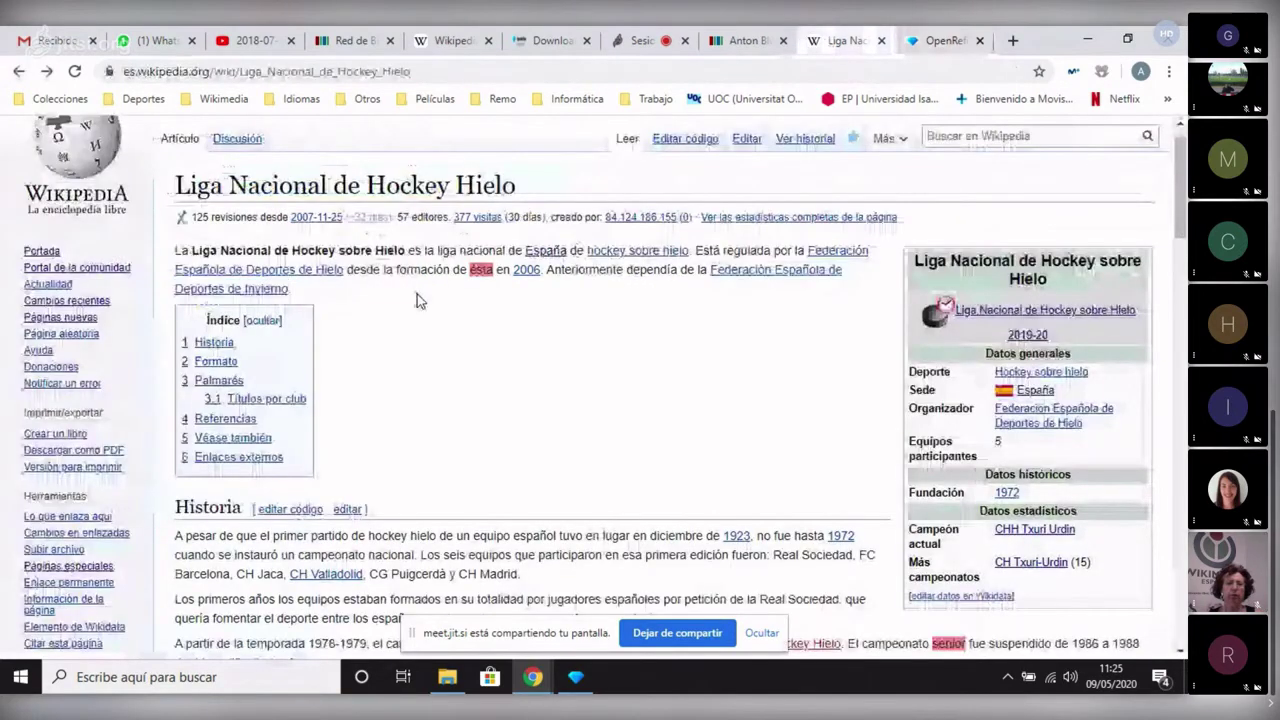
pyautogui.tripleClick(417, 294)
pyautogui.click(437, 352)
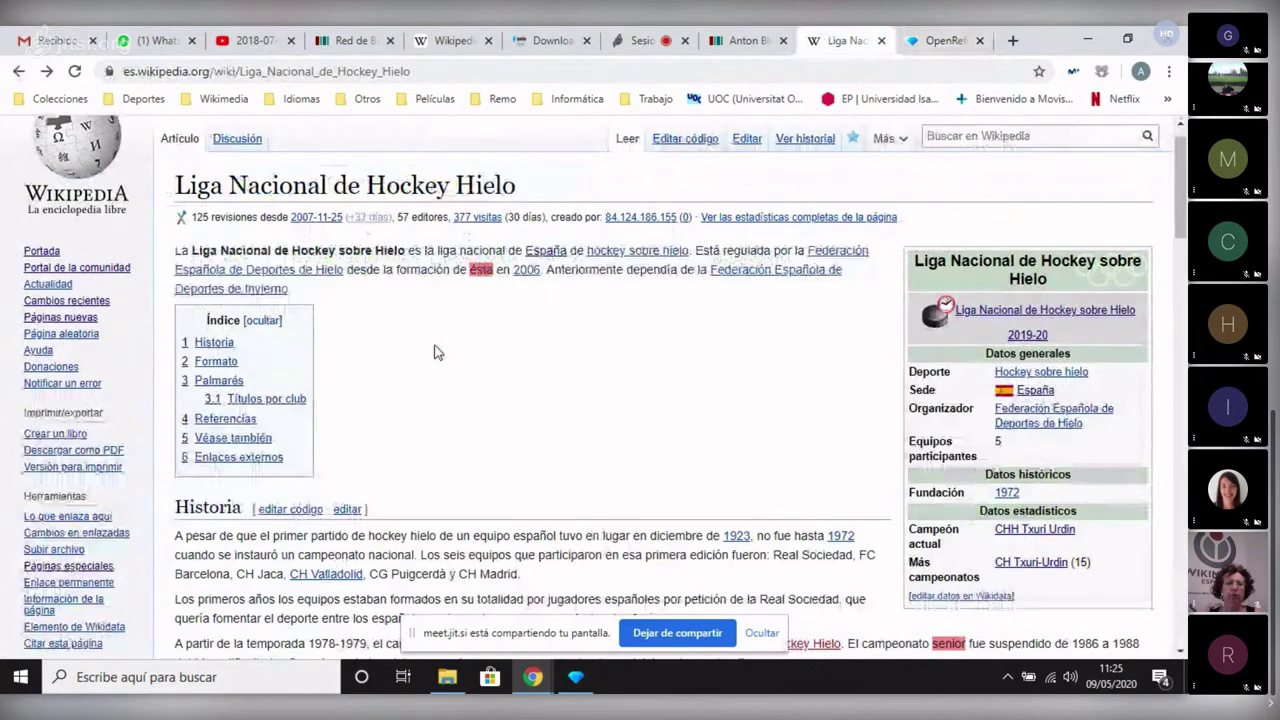
pyautogui.scroll(-5, 430, 320)
pyautogui.scroll(1, 424, 291)
pyautogui.moveTo(174, 187); pyautogui.dragTo(517, 363)
pyautogui.click(517, 363)
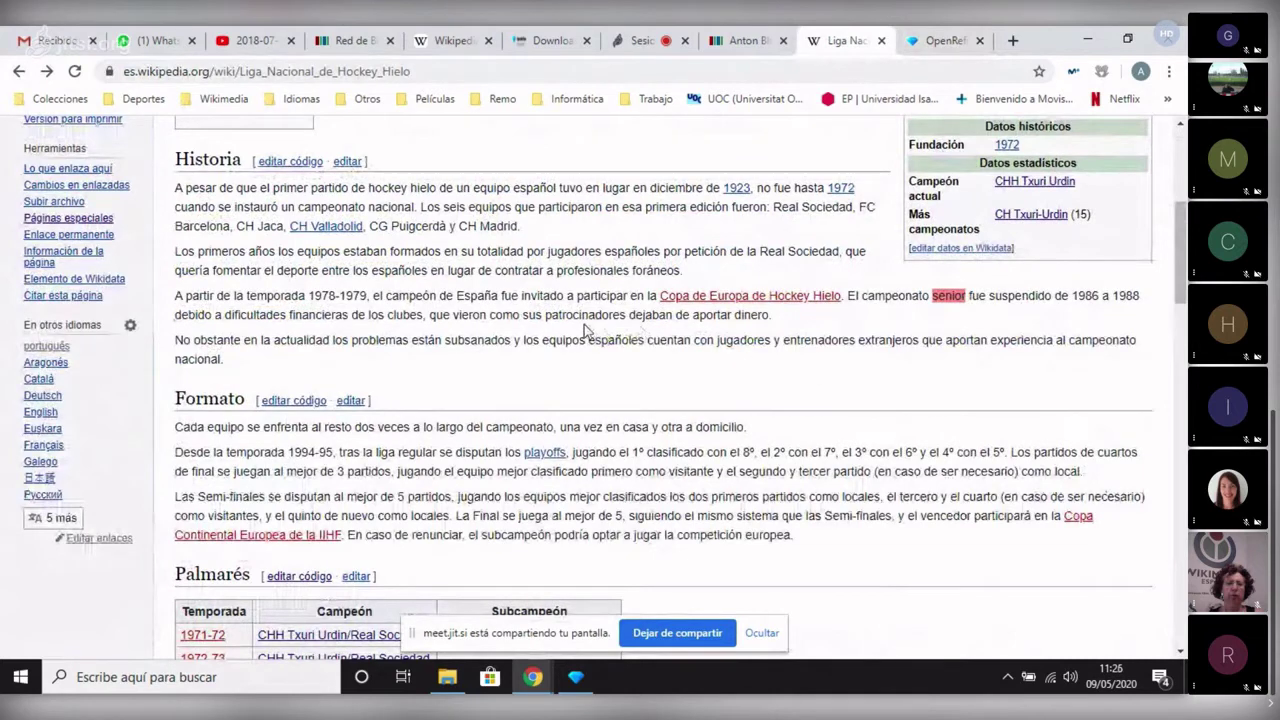
pyautogui.scroll(2, 804, 374)
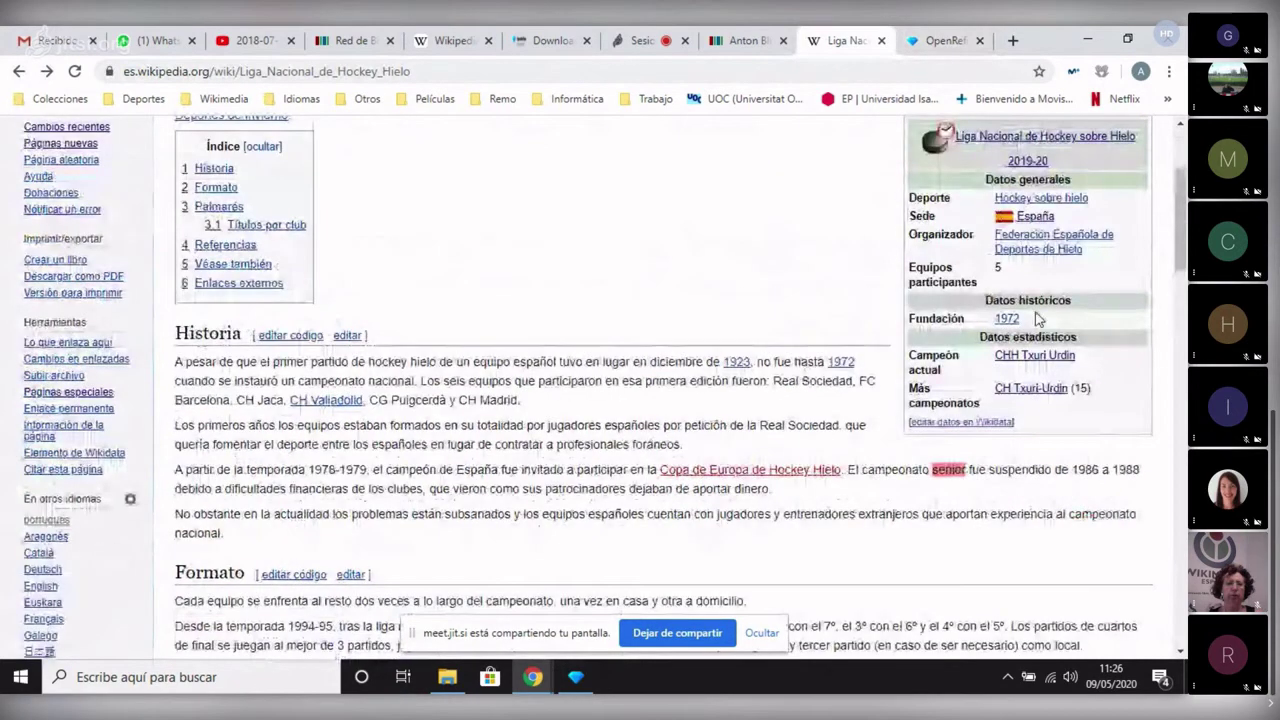
pyautogui.scroll(1, 1040, 300)
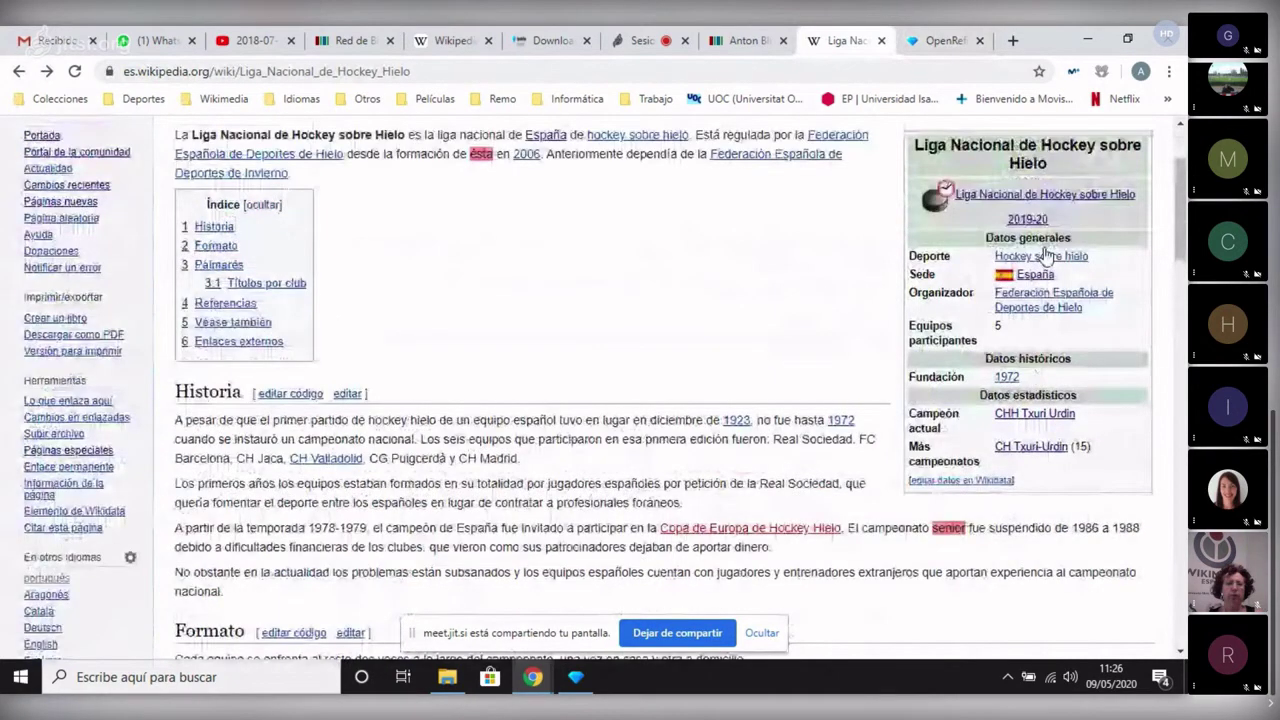
pyautogui.scroll(2, 1044, 254)
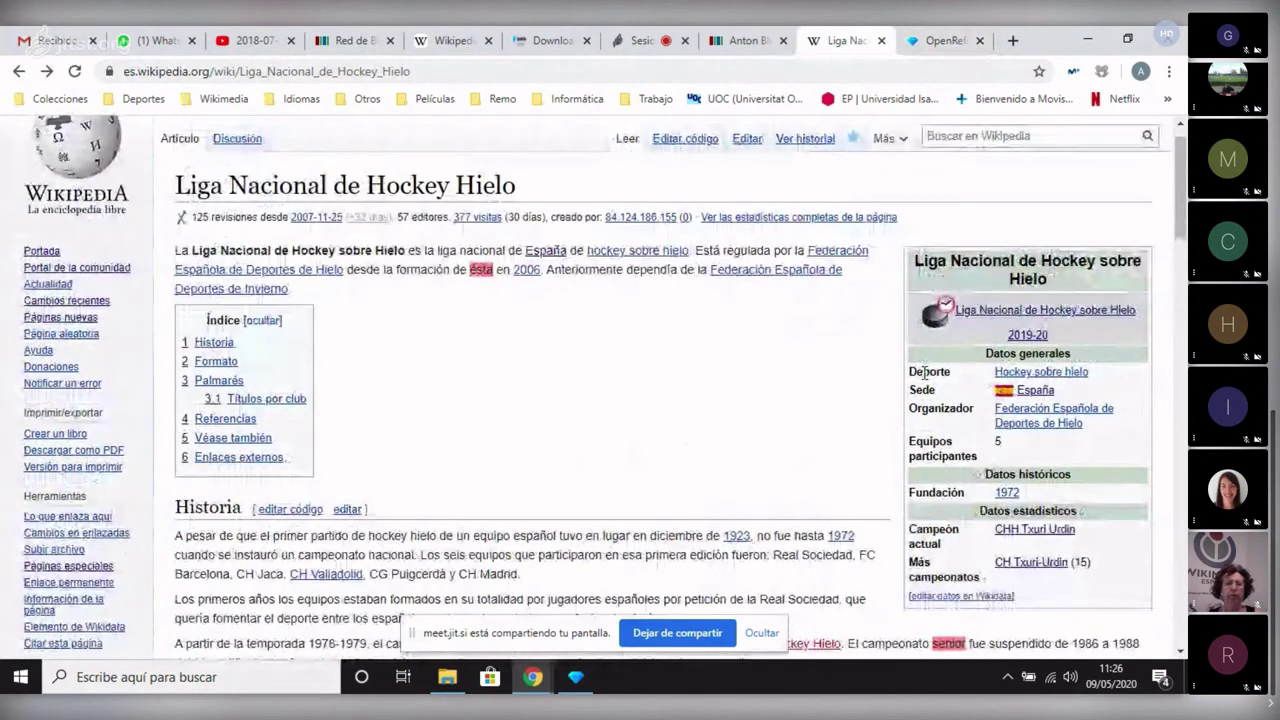
# Examine the Deporte, Sede and Organizador fields in the article's infobox.
pyautogui.doubleClick(927, 371)
pyautogui.moveTo(927, 371); pyautogui.dragTo(1078, 380)
pyautogui.click(1078, 380)
pyautogui.doubleClick(924, 390)
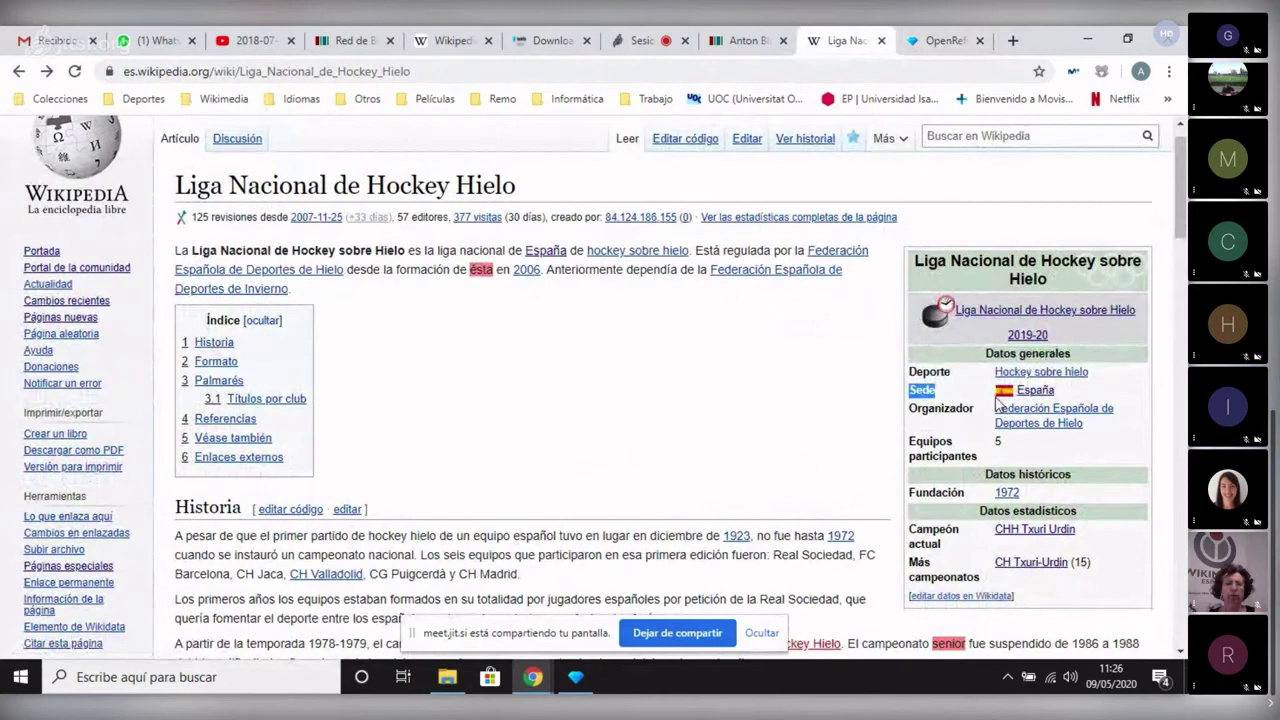
pyautogui.click(929, 409)
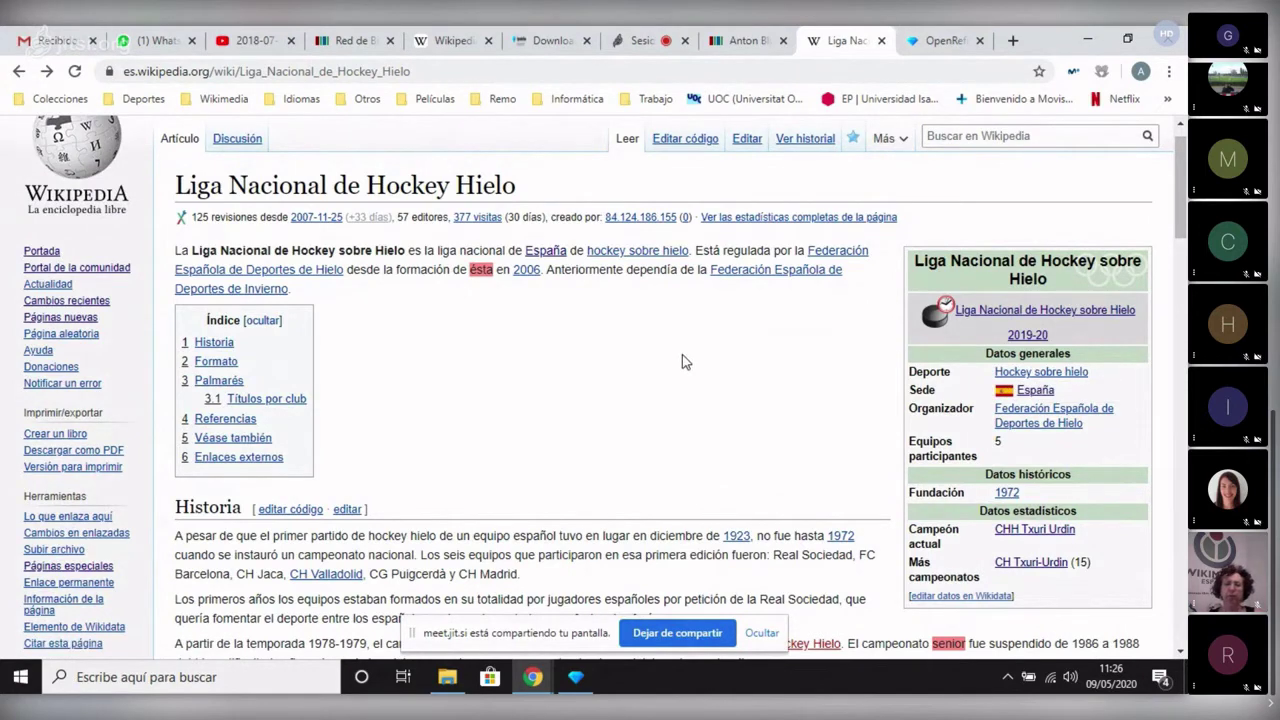
# Switch to the person's Wikidata item and examine its statements, including instancia de, imagen and sexo o género.
pyautogui.click(745, 40)
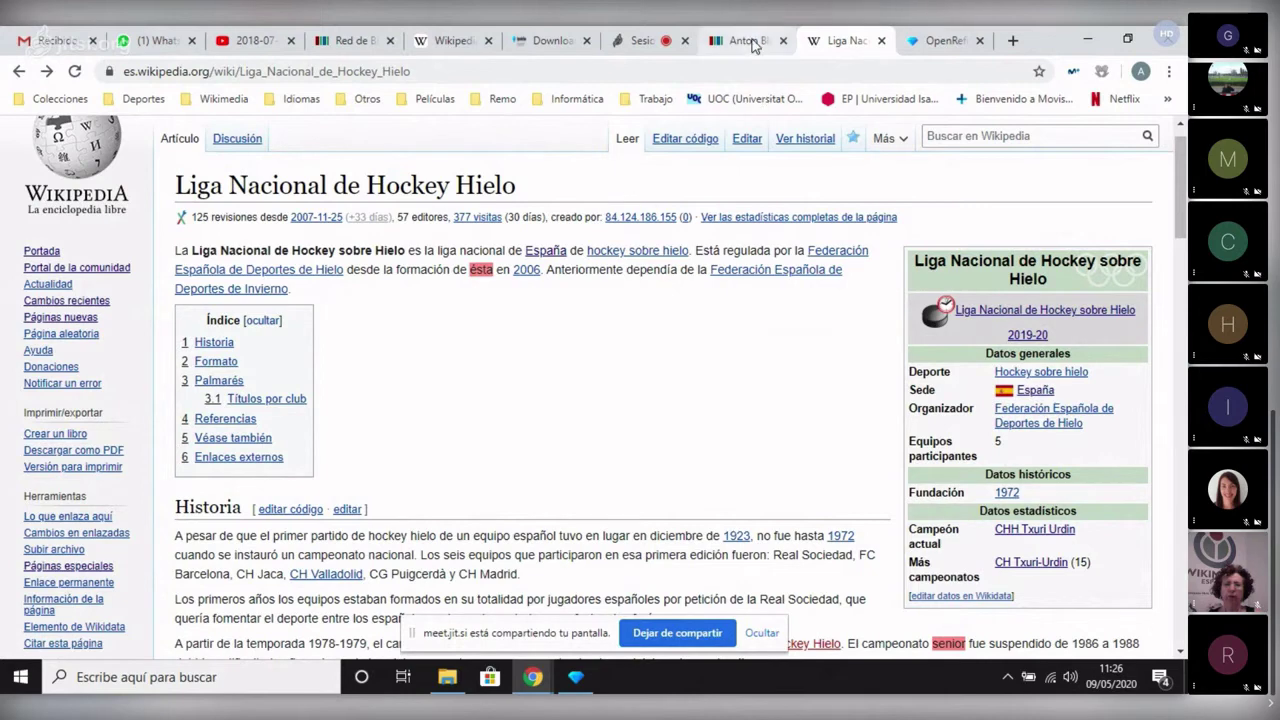
pyautogui.scroll(-3, 363, 339)
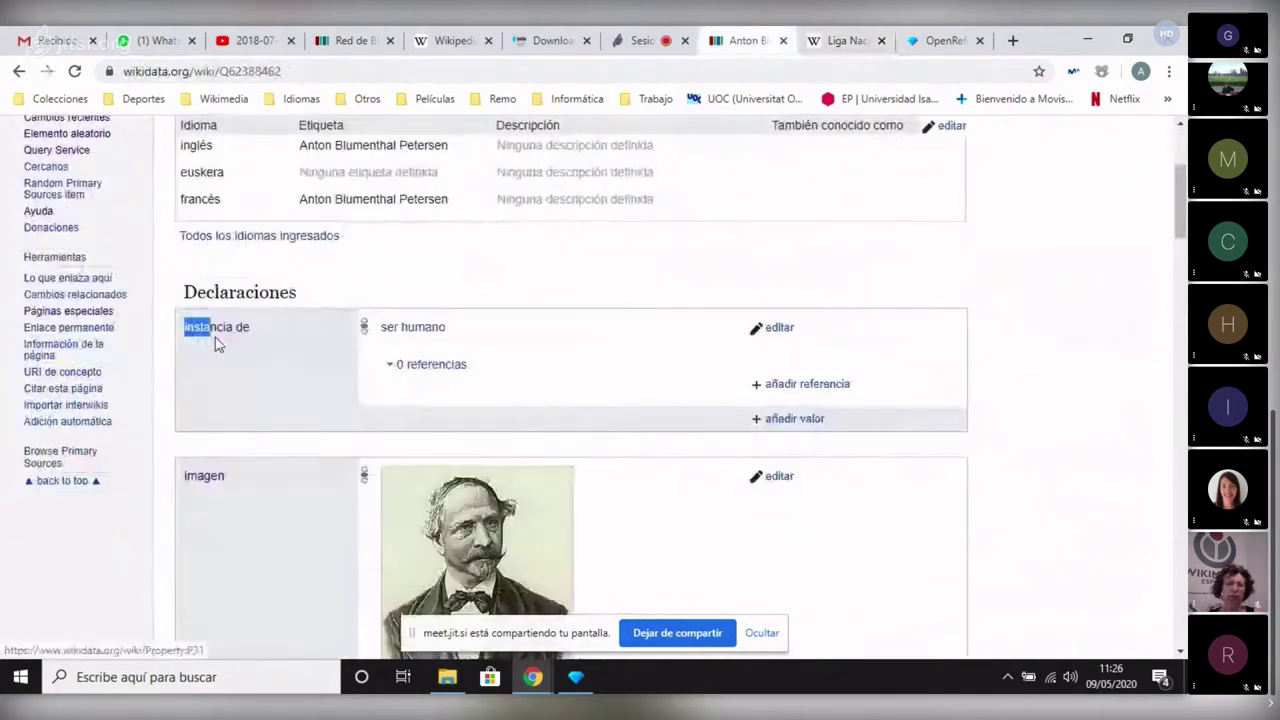
pyautogui.tripleClick(256, 330)
pyautogui.moveTo(447, 328); pyautogui.dragTo(380, 326)
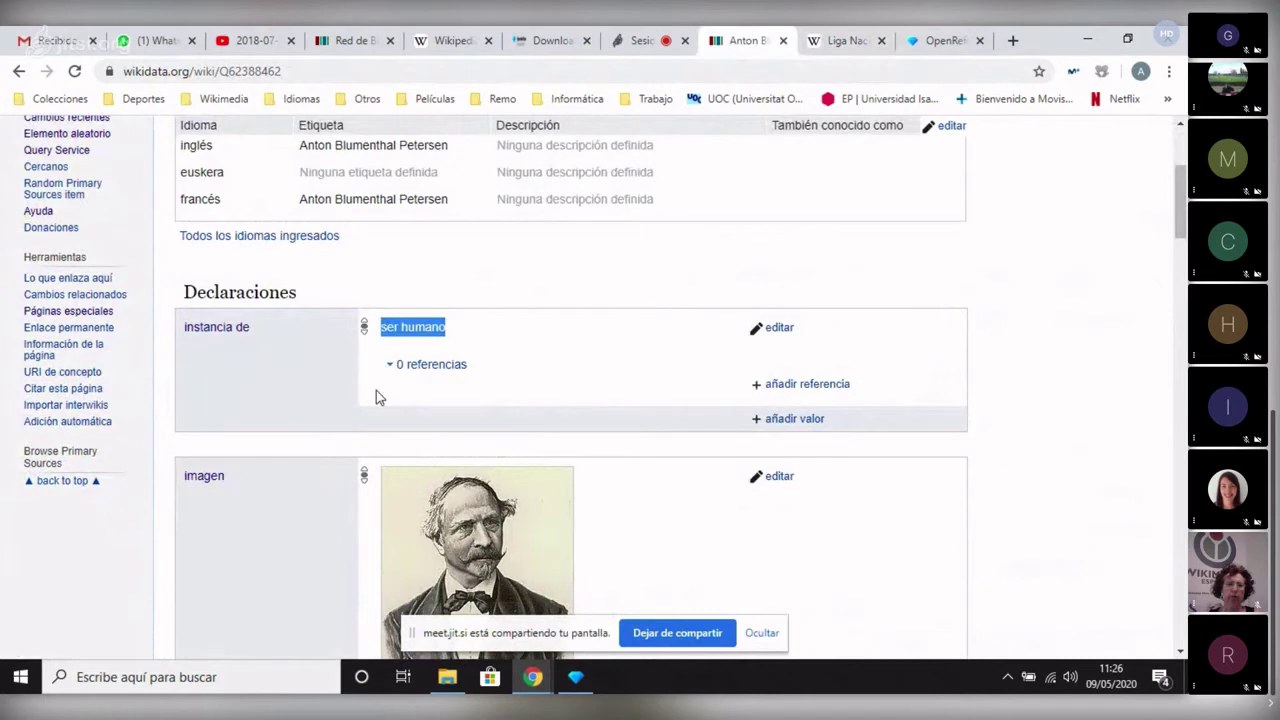
pyautogui.scroll(-1, 376, 390)
pyautogui.scroll(-1, 194, 391)
pyautogui.scroll(-4, 251, 457)
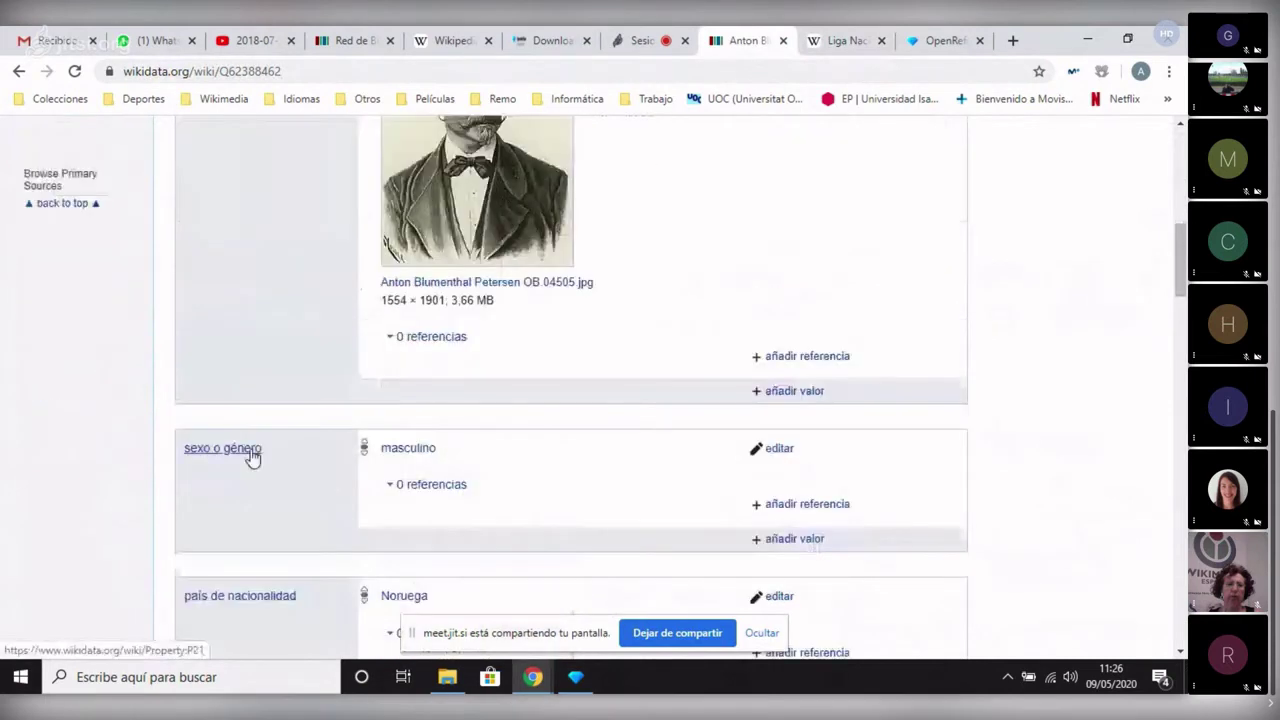
pyautogui.scroll(-1, 395, 460)
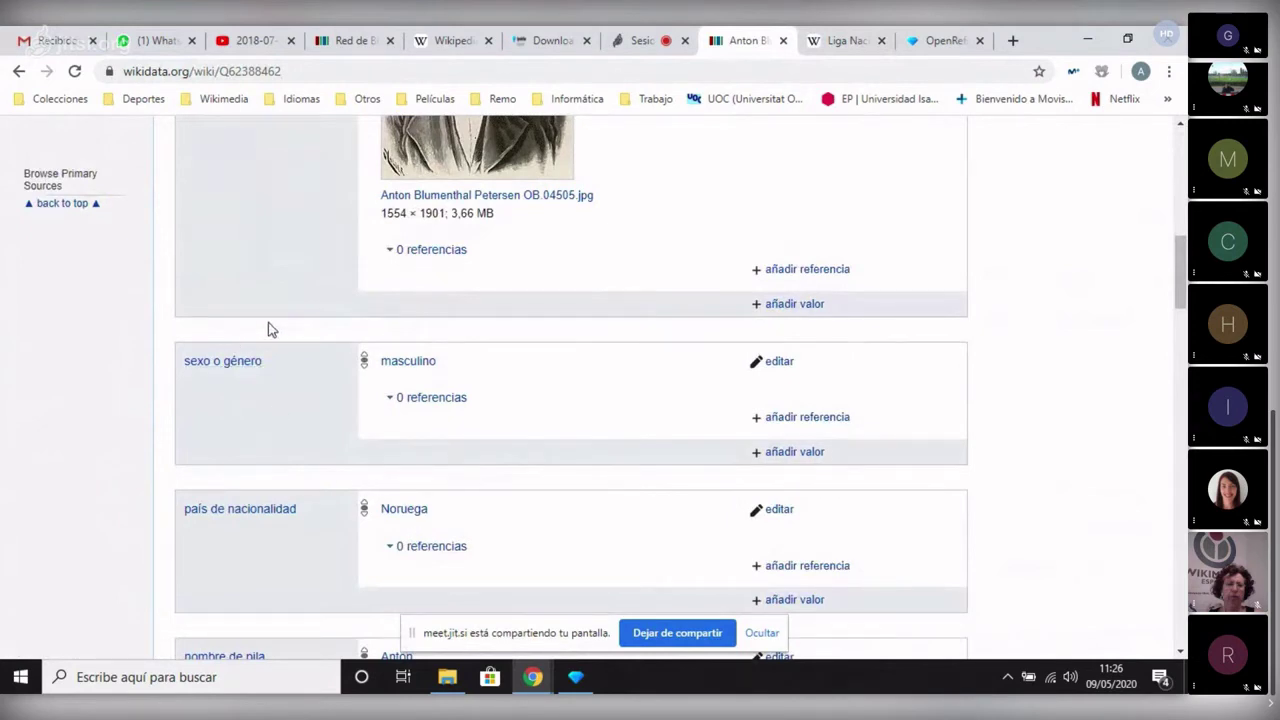
pyautogui.scroll(1, 268, 328)
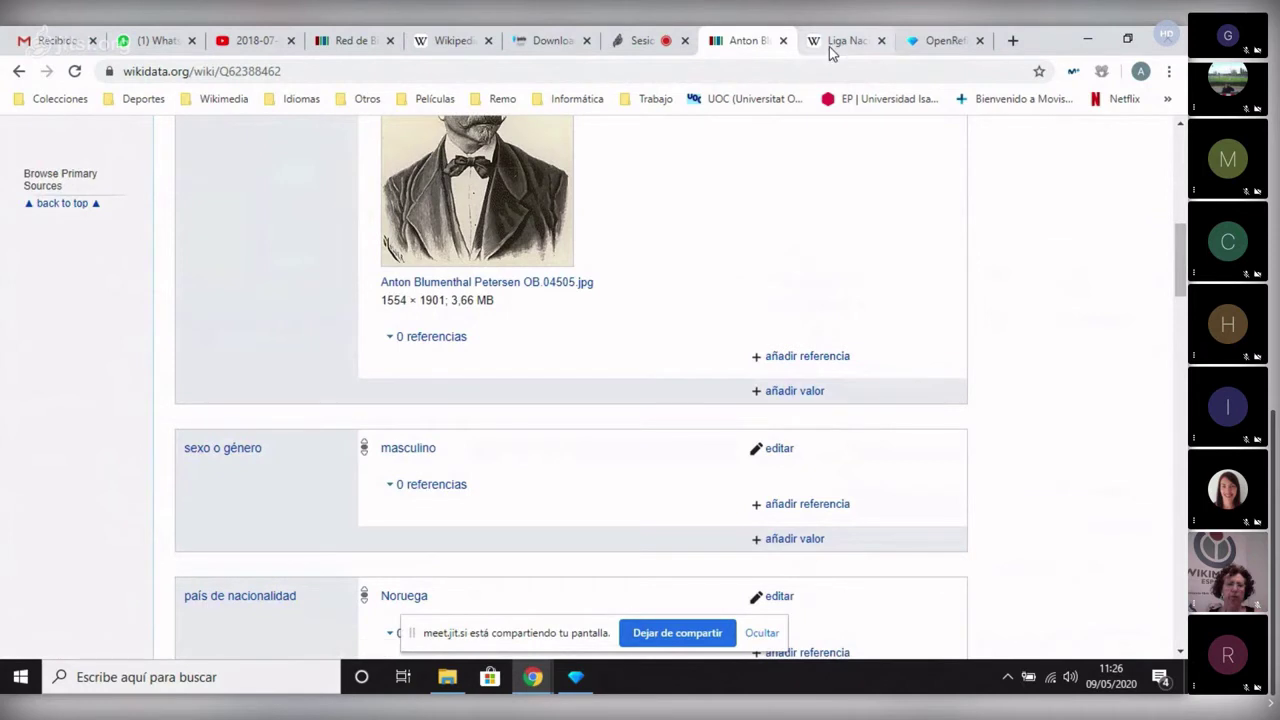
# Return to OpenRefine's project creation page and check the Excel formats among the supported import types.
pyautogui.click(944, 40)
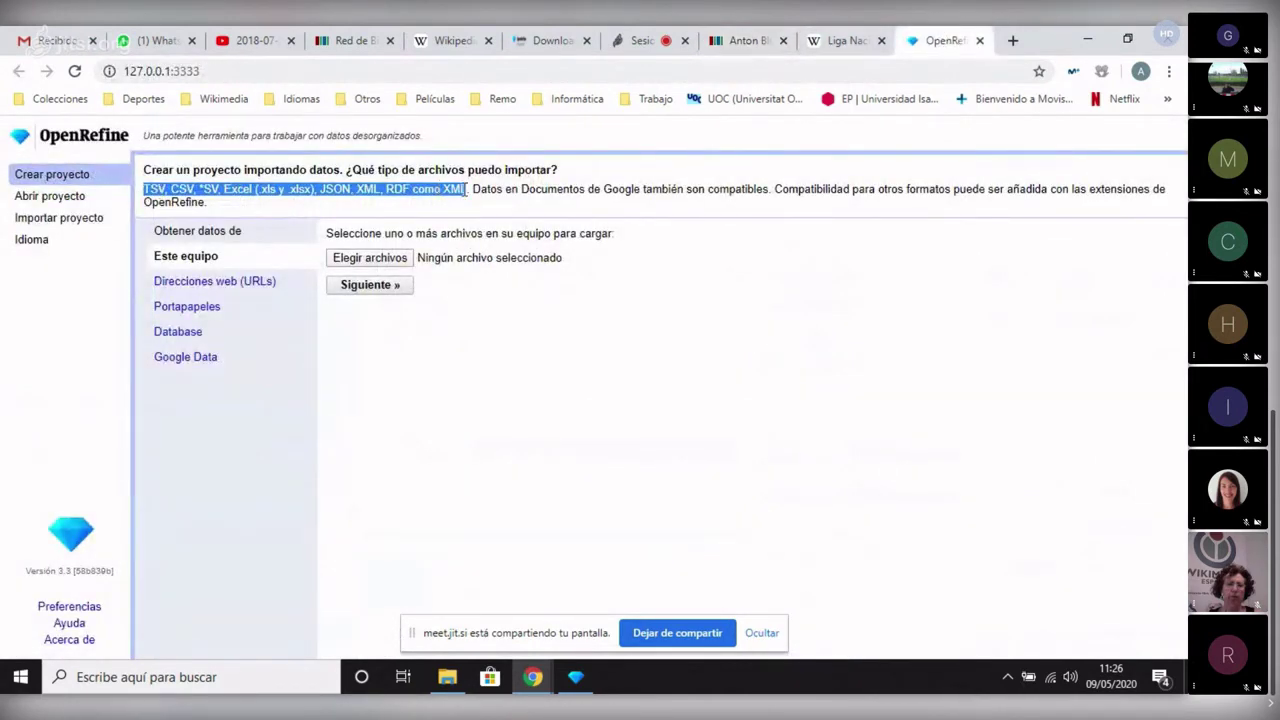
pyautogui.moveTo(468, 190); pyautogui.dragTo(464, 190)
pyautogui.press('capslock')
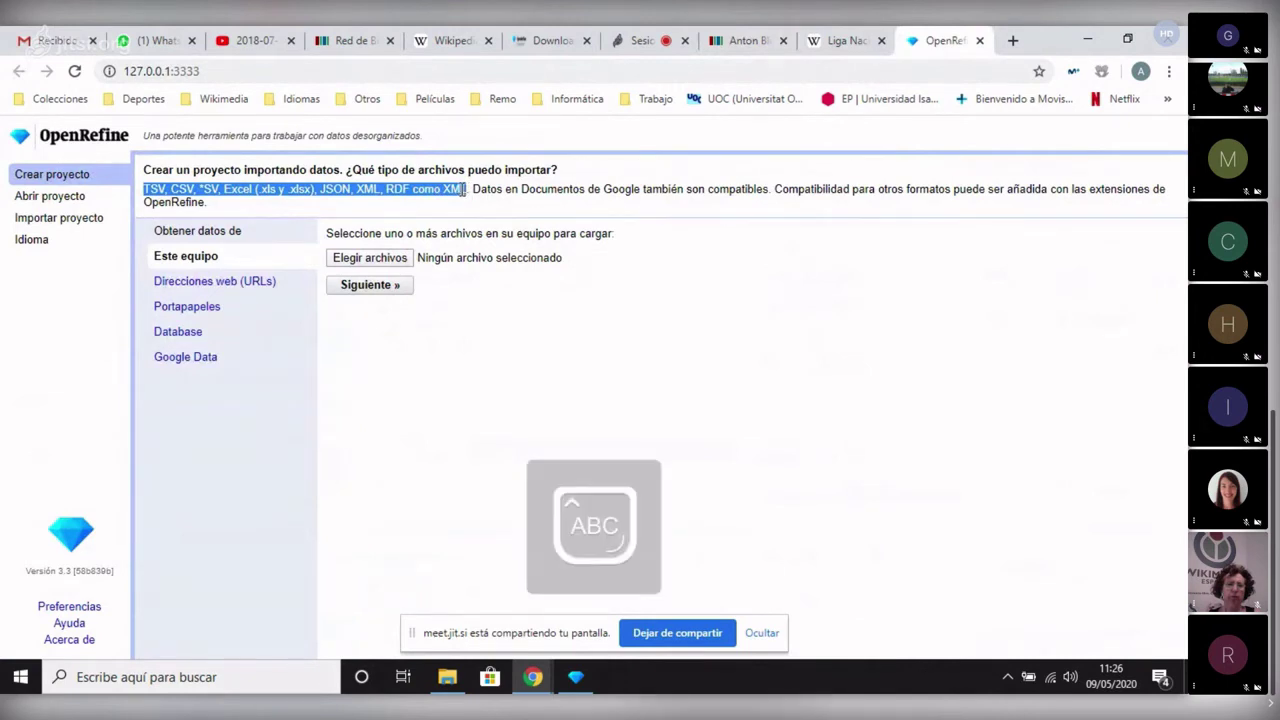
pyautogui.press('capslock')
pyautogui.click(388, 335)
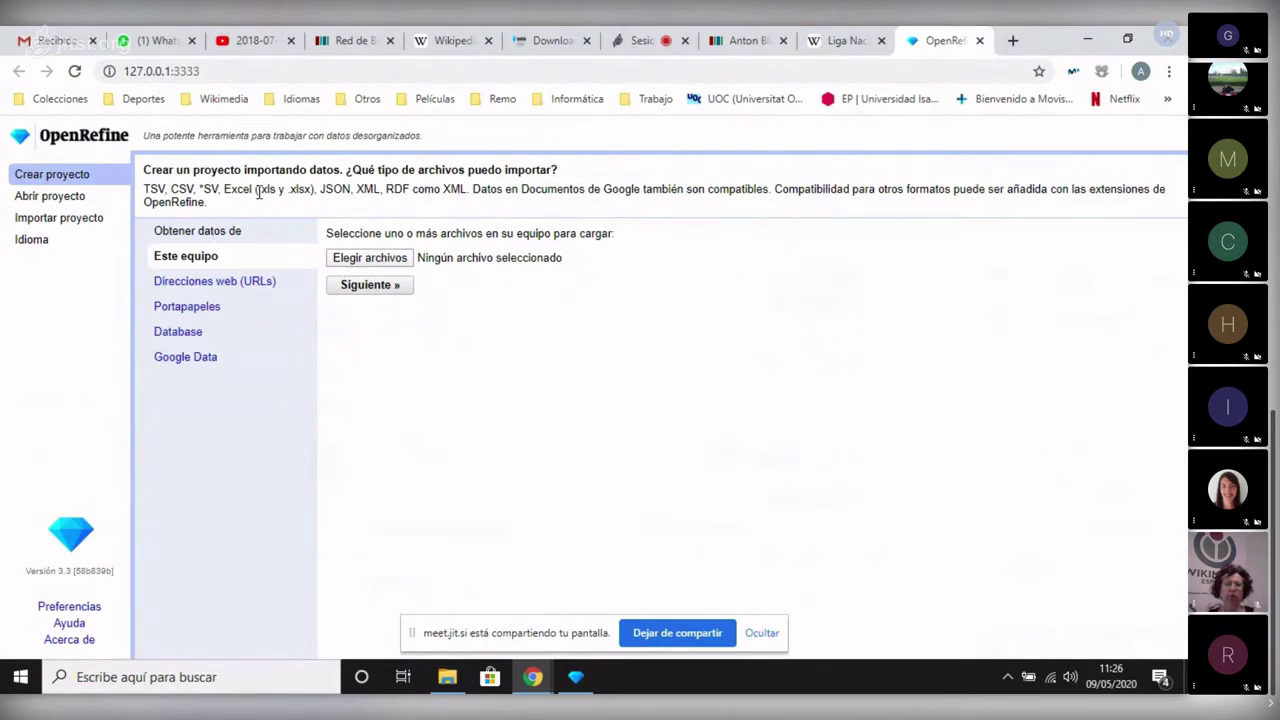
pyautogui.moveTo(284, 189); pyautogui.dragTo(313, 190)
# Choose OpenRefine.xlsx from the Escritorio folder as the source file and load it into the import options preview.
pyautogui.click(366, 261)
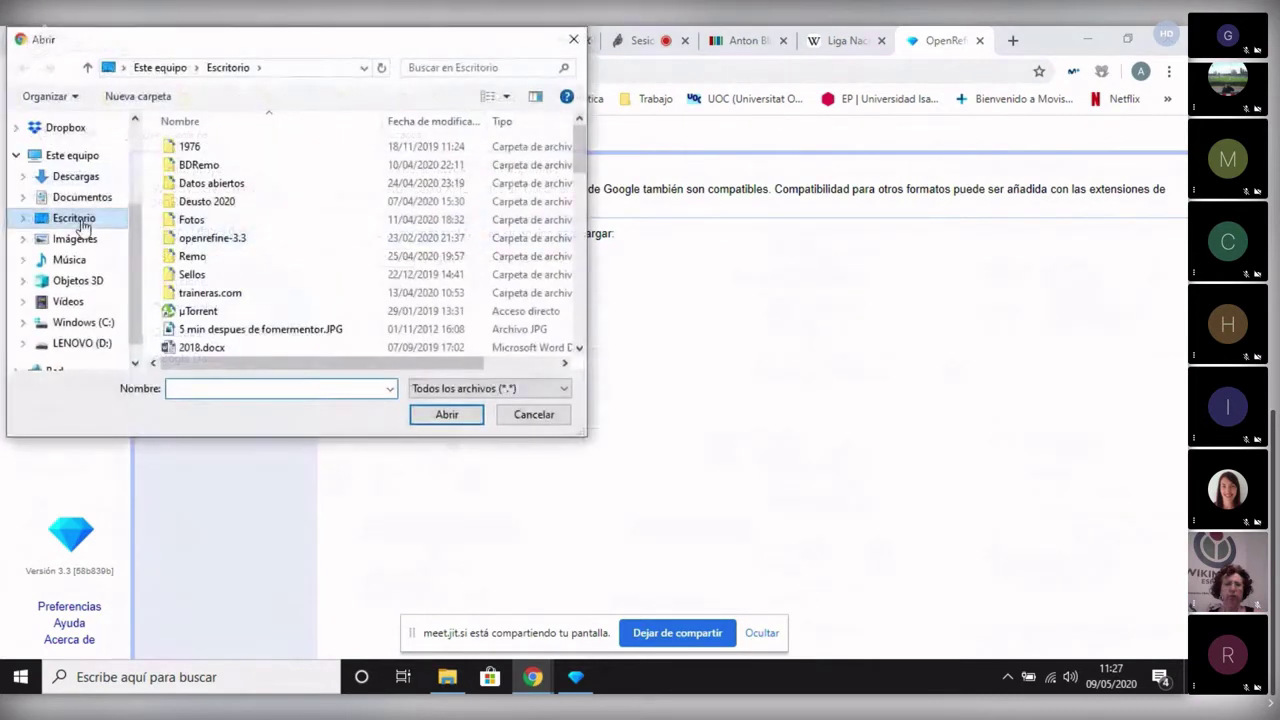
pyautogui.scroll(-4, 290, 272)
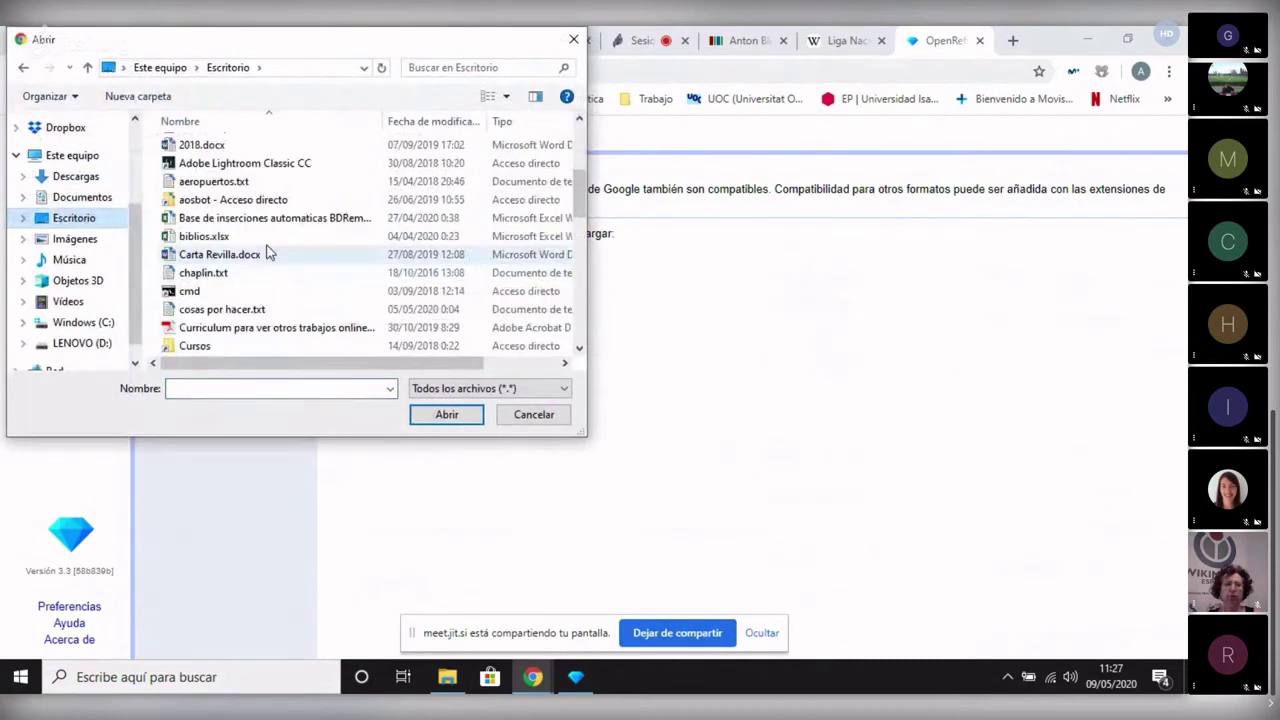
pyautogui.scroll(-3, 270, 261)
pyautogui.scroll(-2, 268, 261)
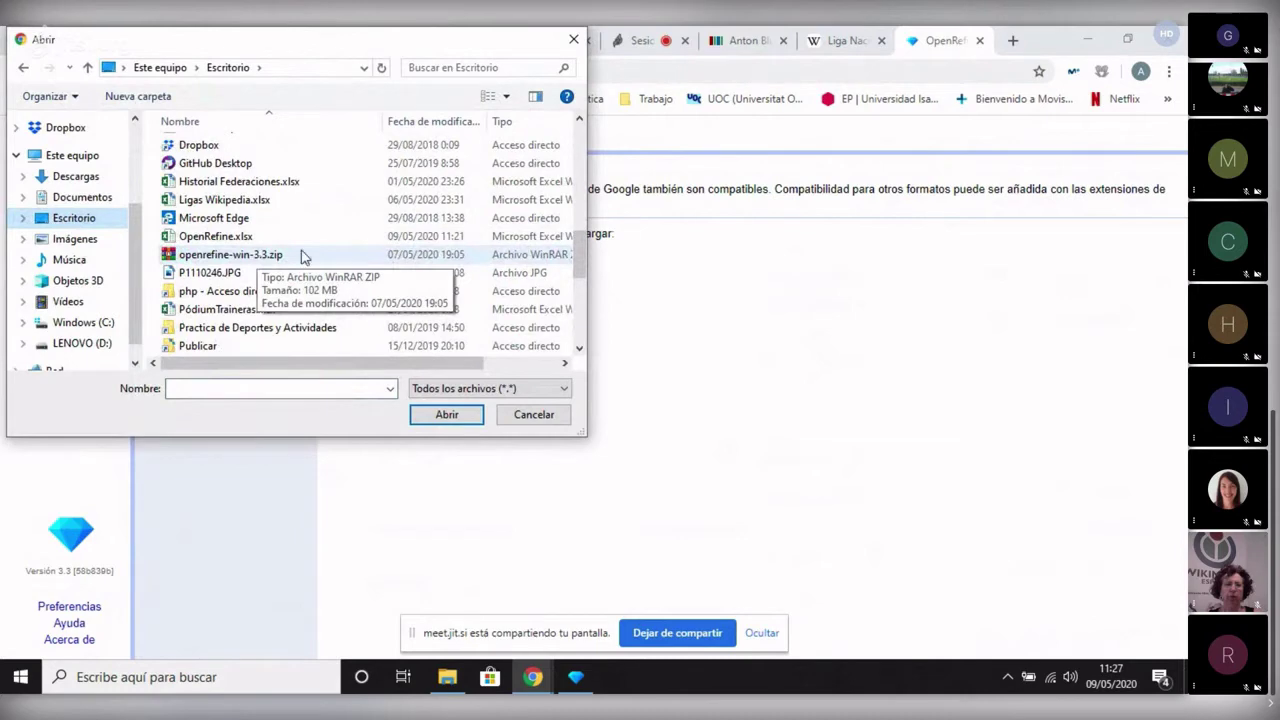
pyautogui.doubleClick(266, 236)
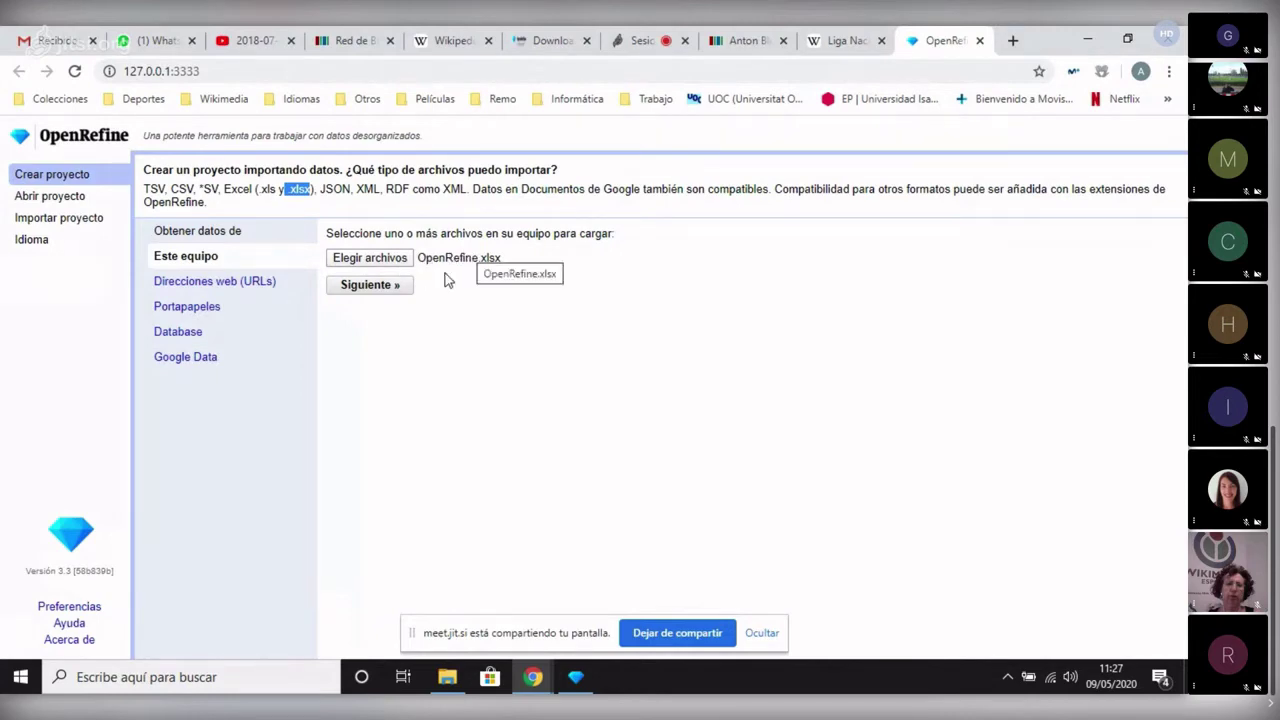
pyautogui.click(369, 287)
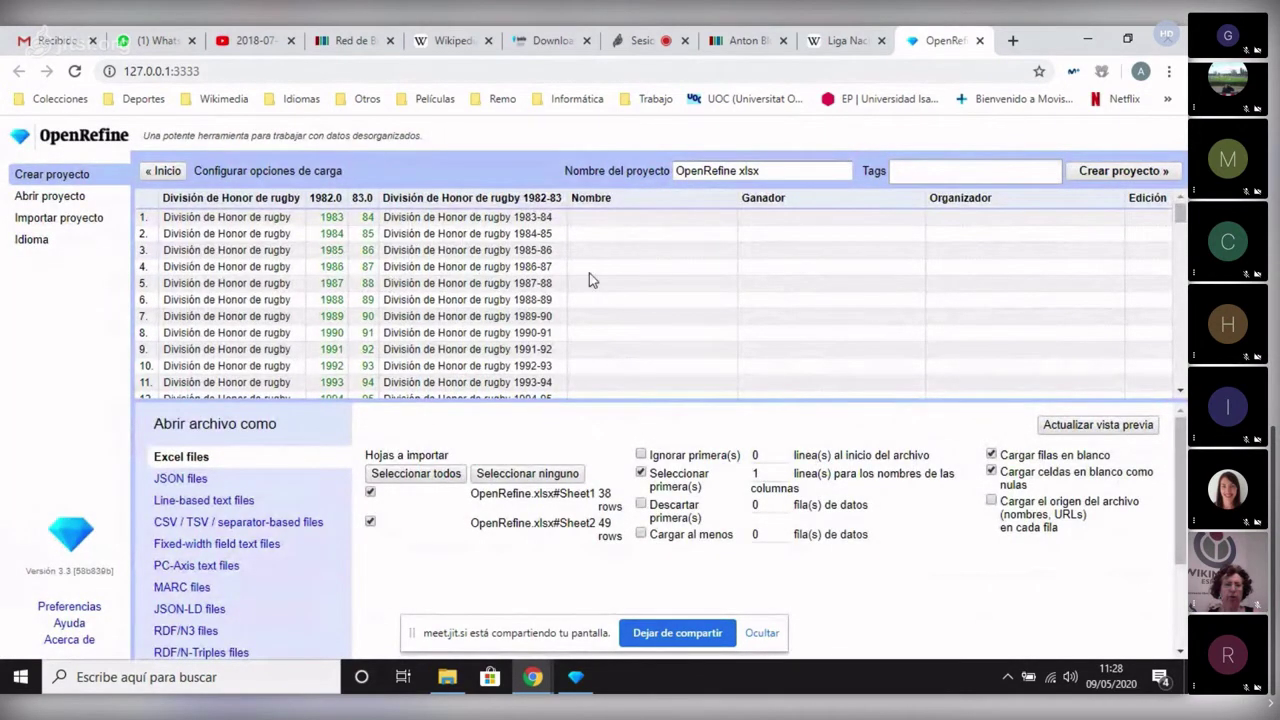
# Examine the import preview rows, from the División de Honor de rugby seasons through the Liga Nacional de Hockey Hielo seasons.
pyautogui.scroll(-5, 589, 273)
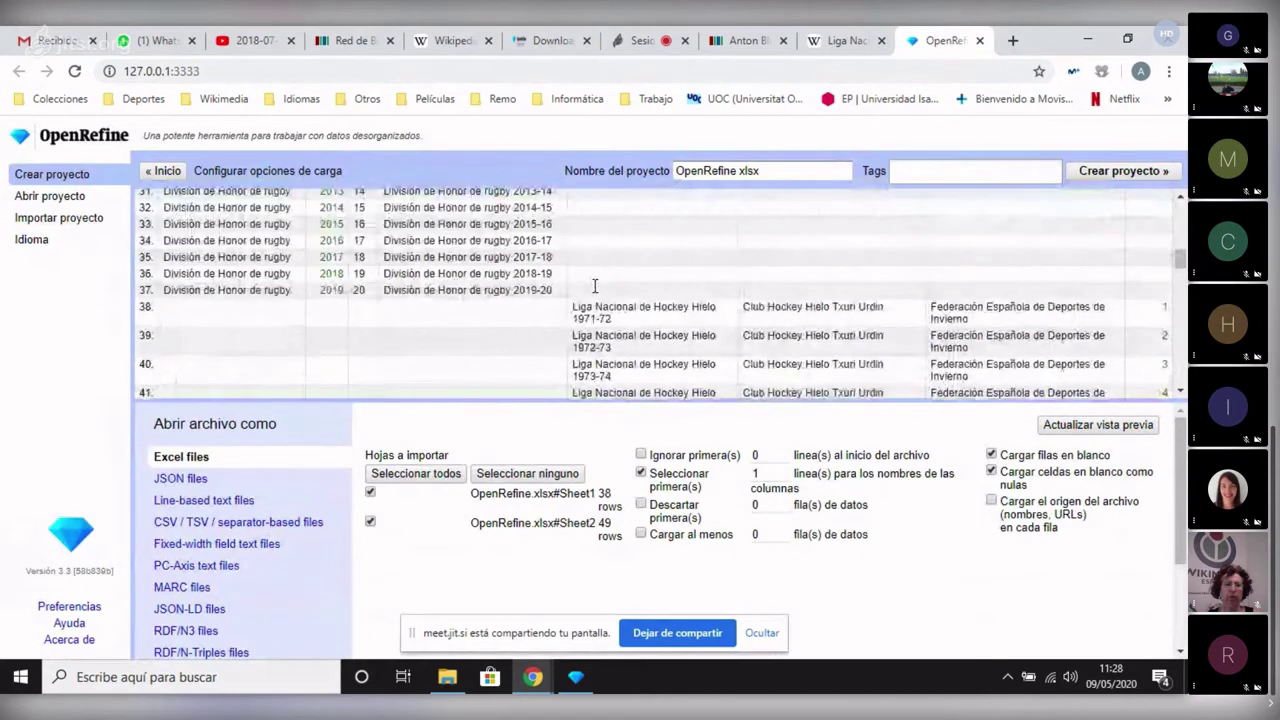
pyautogui.scroll(-5, 595, 286)
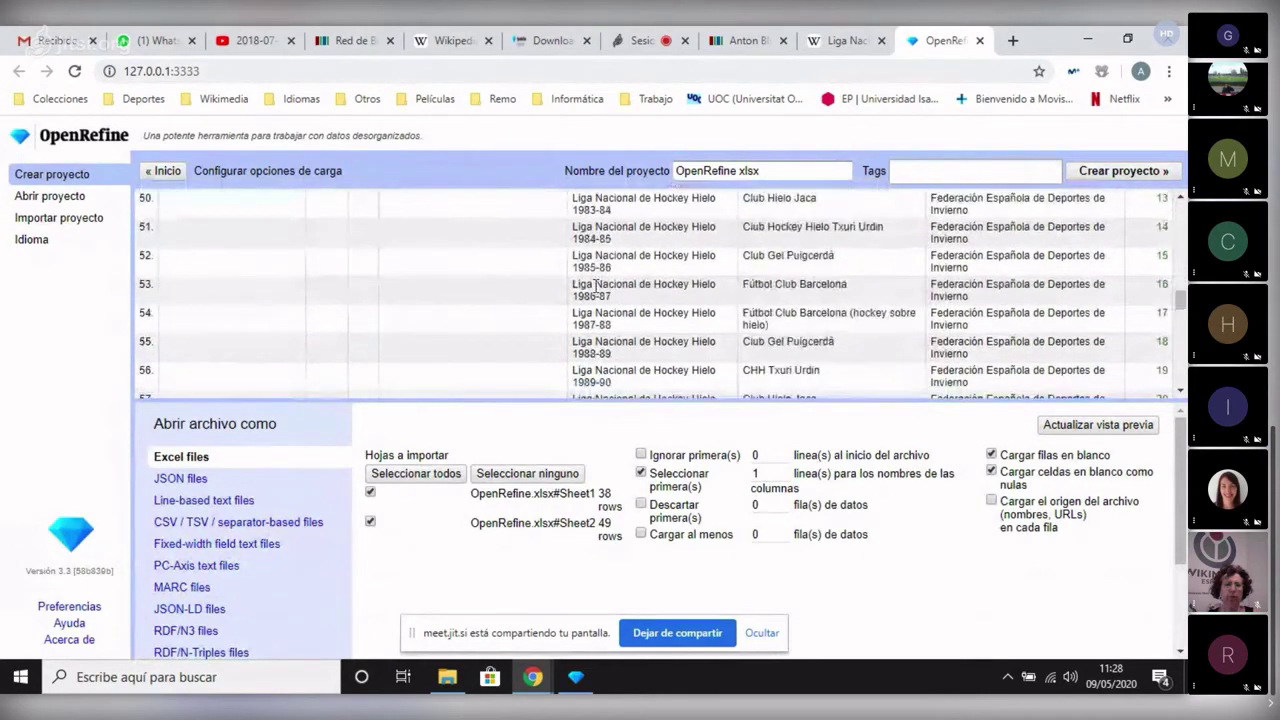
pyautogui.scroll(-6, 596, 286)
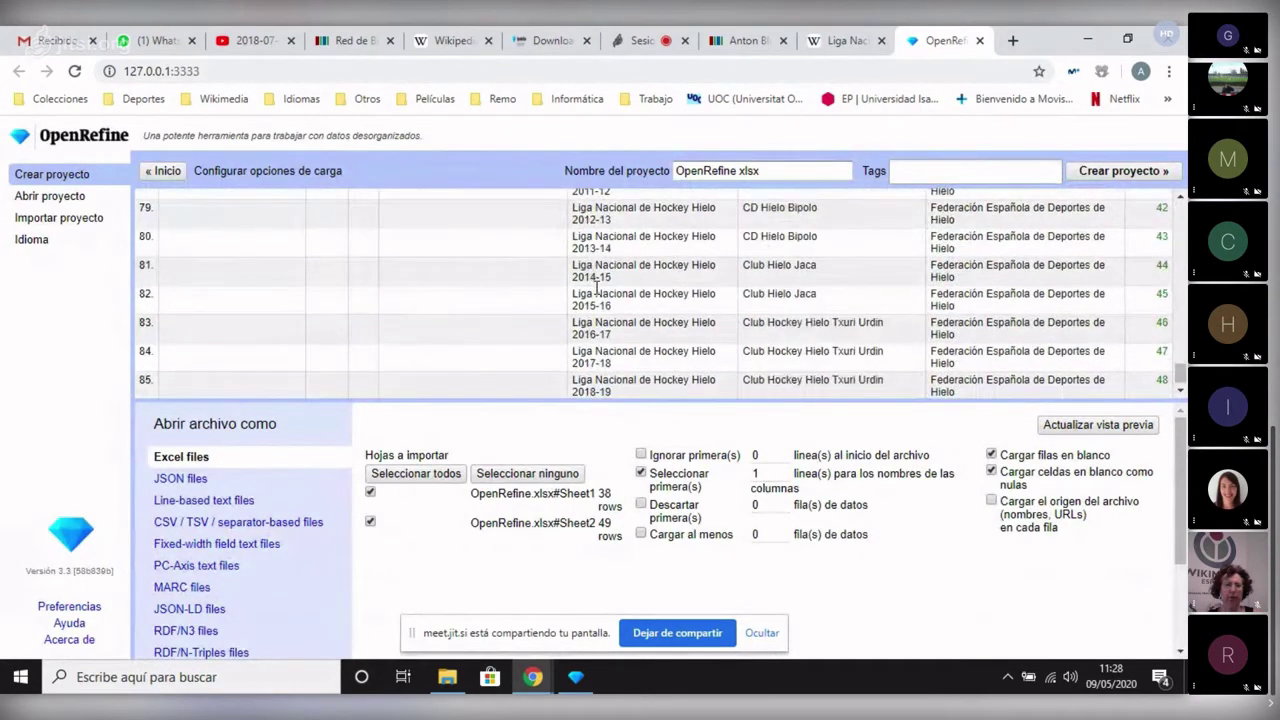
pyautogui.scroll(10, 596, 287)
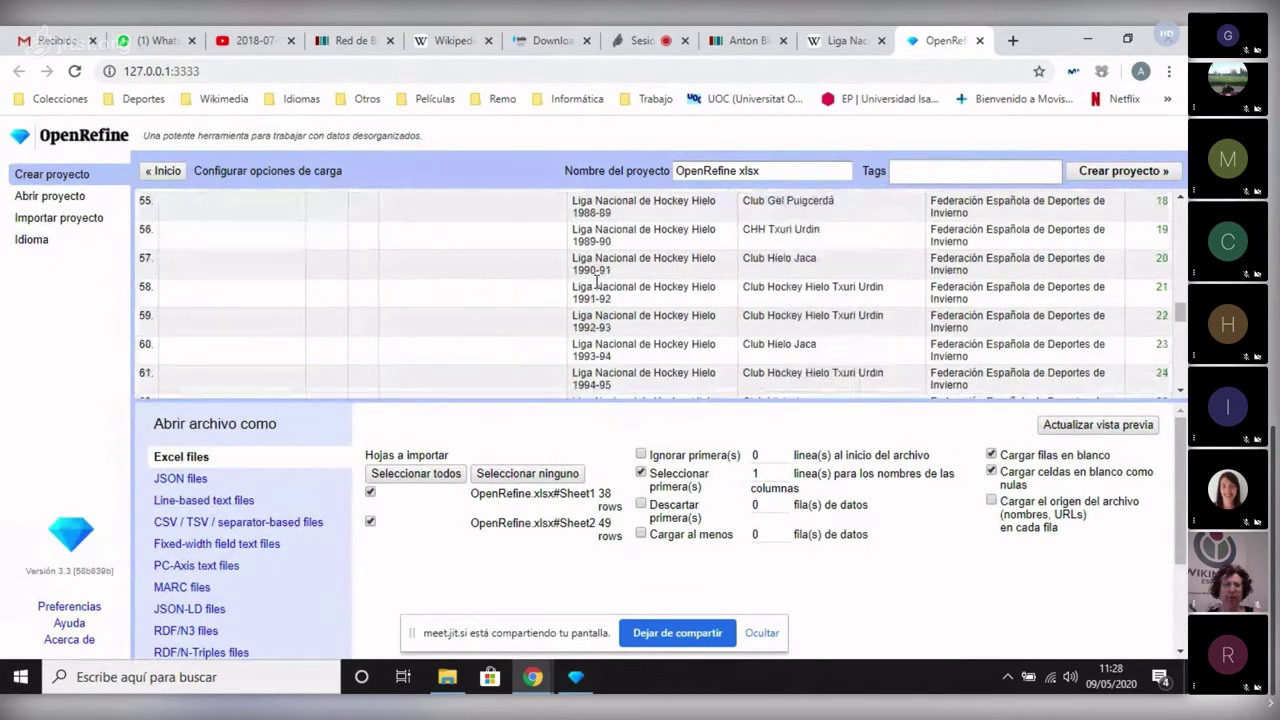
pyautogui.scroll(-1, 596, 287)
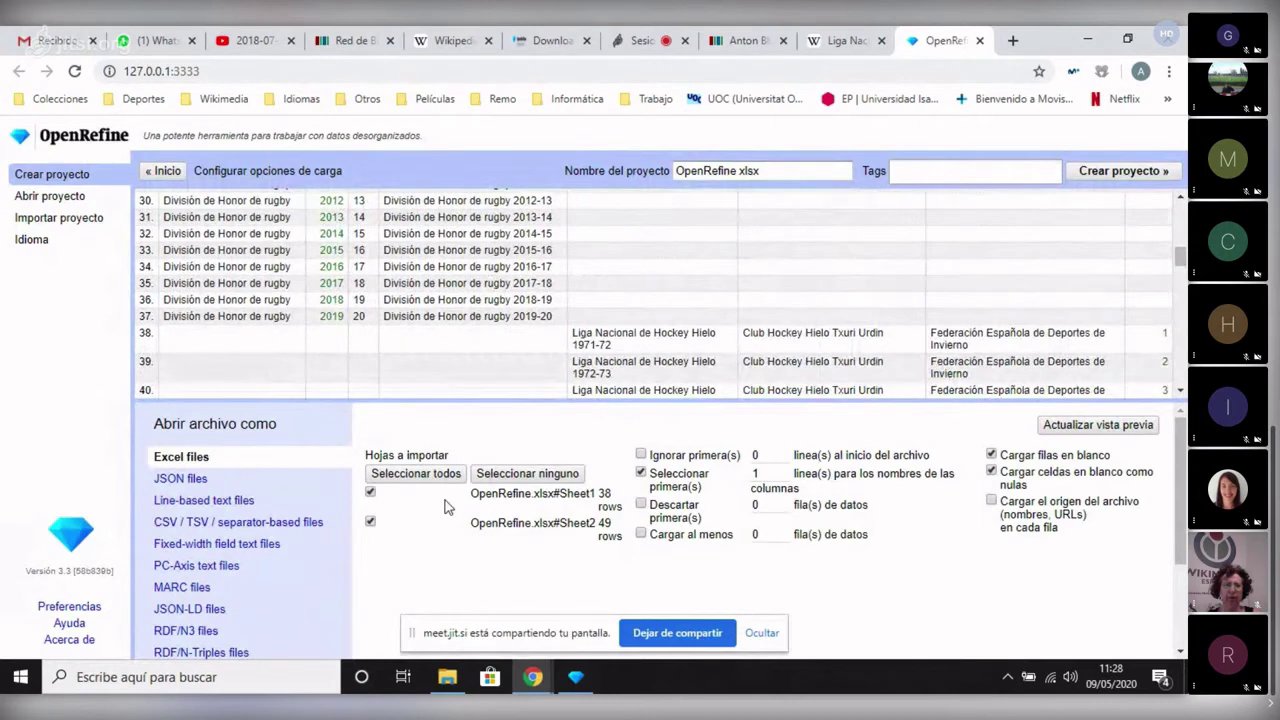
# Open OpenRefine.xlsx from the desktop in Excel and examine the contents of Sheet2 and Sheet1.
pyautogui.press('super+d')
pyautogui.click(466, 374)
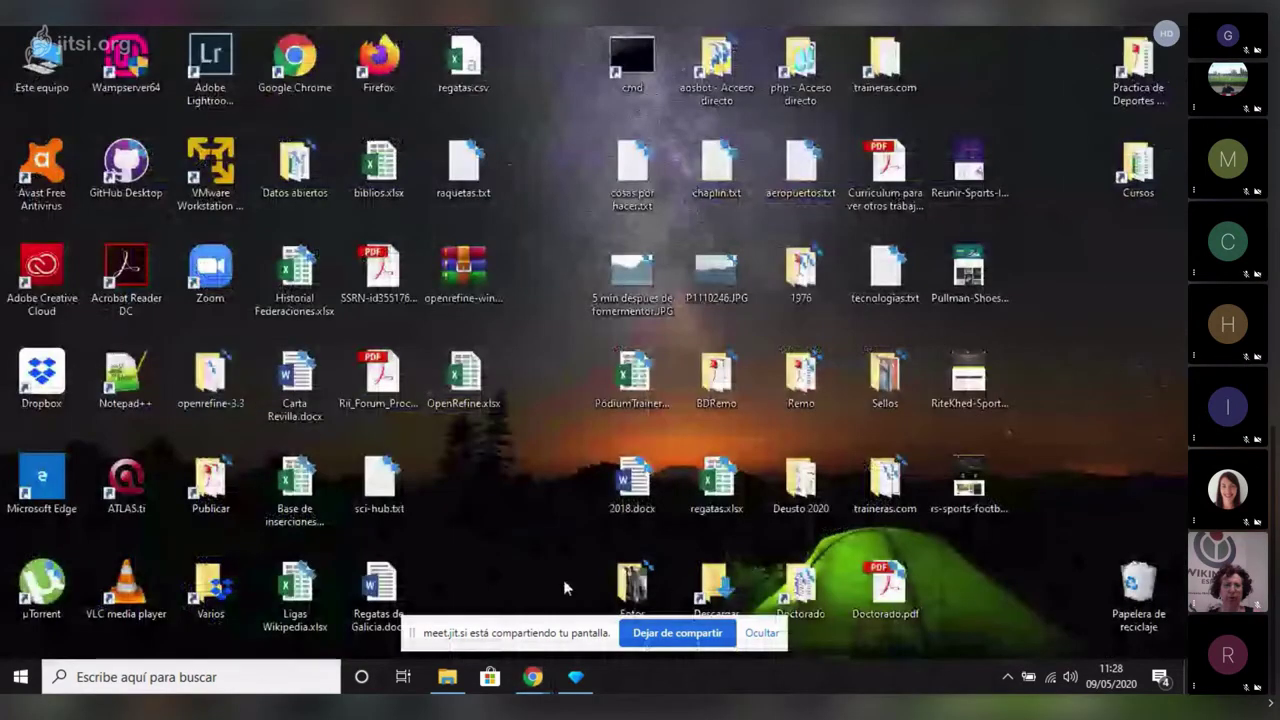
pyautogui.doubleClick(470, 376)
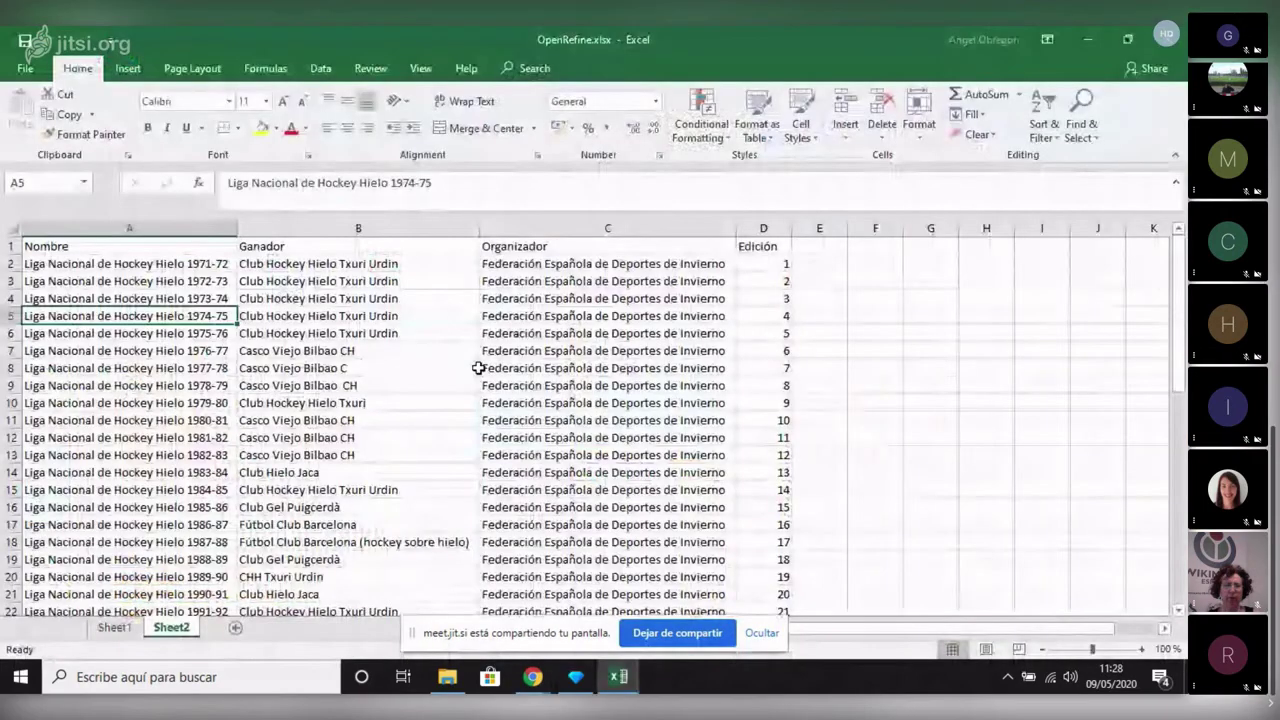
pyautogui.scroll(-11, 479, 368)
pyautogui.scroll(5, 131, 614)
pyautogui.click(114, 627)
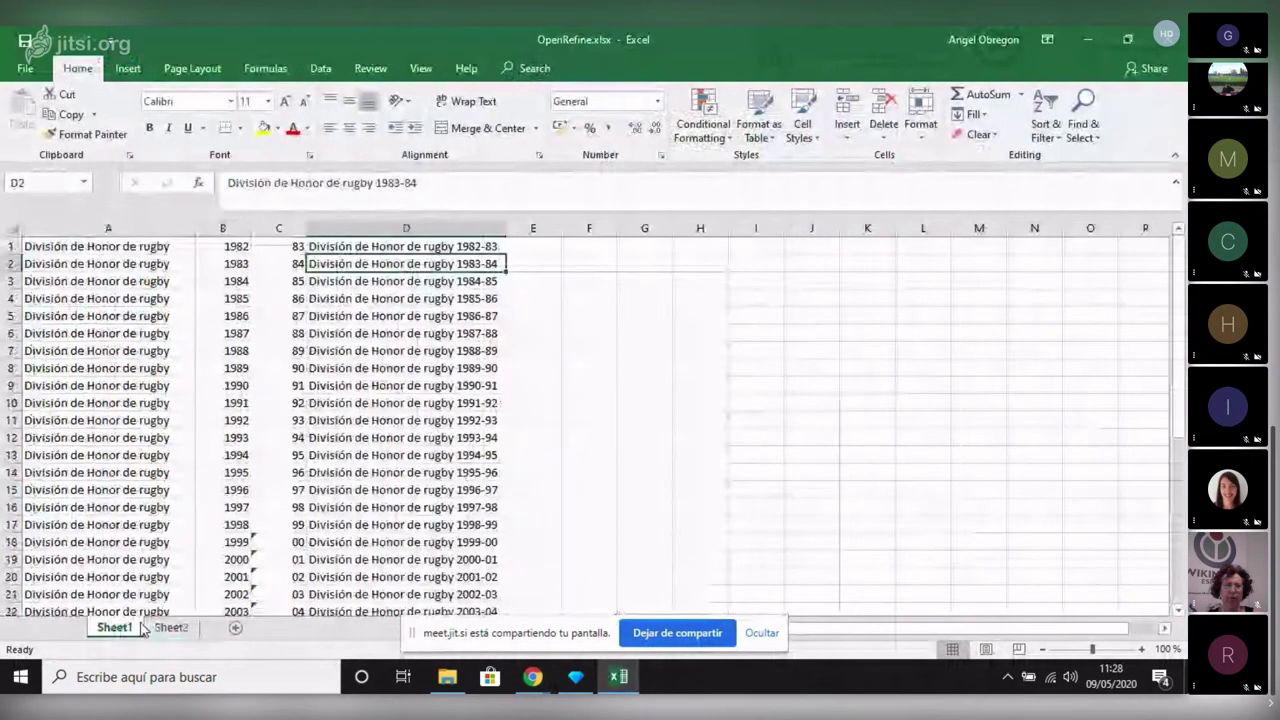
pyautogui.rightClick(141, 625)
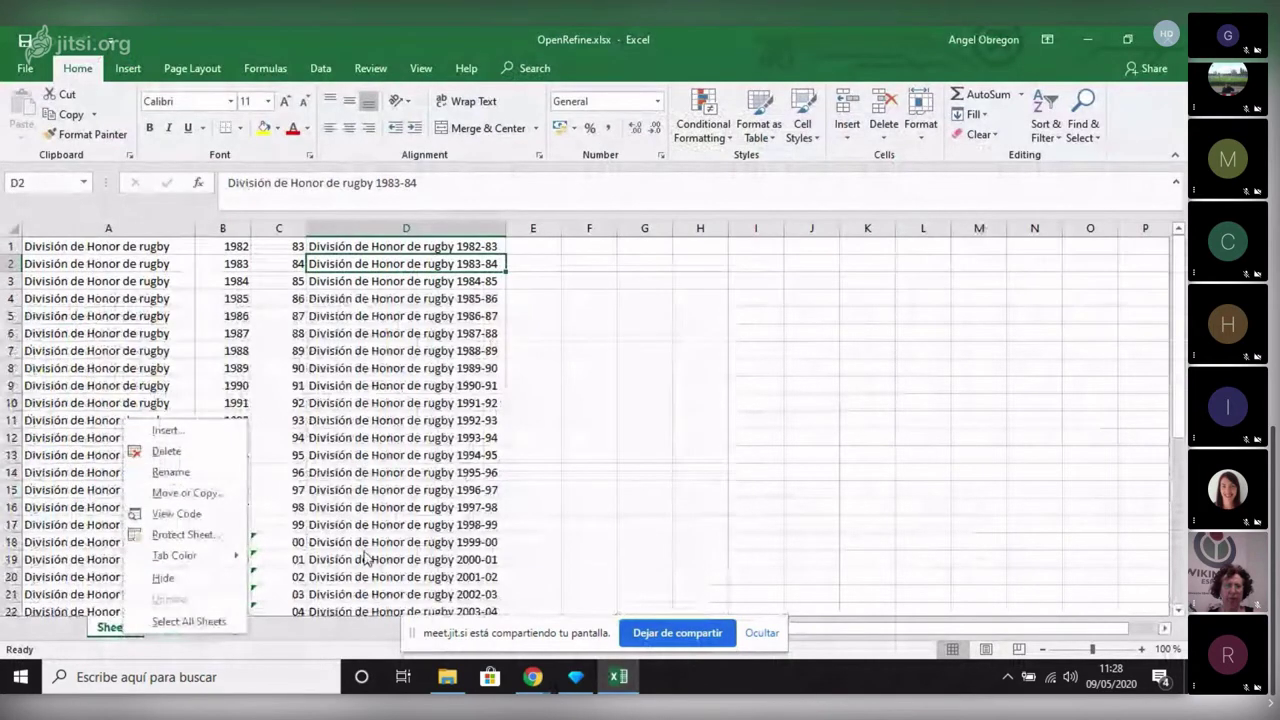
# Return to OpenRefine's import options and compare the sheets selected for import with the combined rugby and hockey preview rows.
pyautogui.click(576, 677)
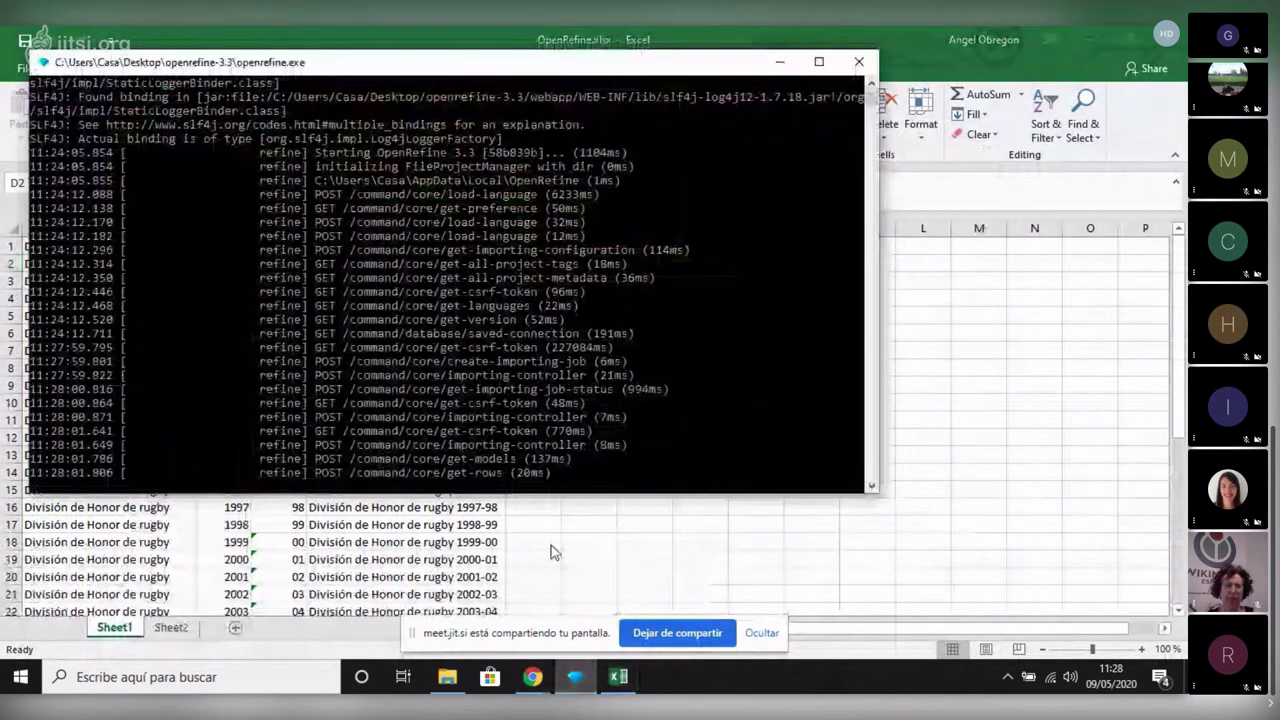
pyautogui.click(532, 677)
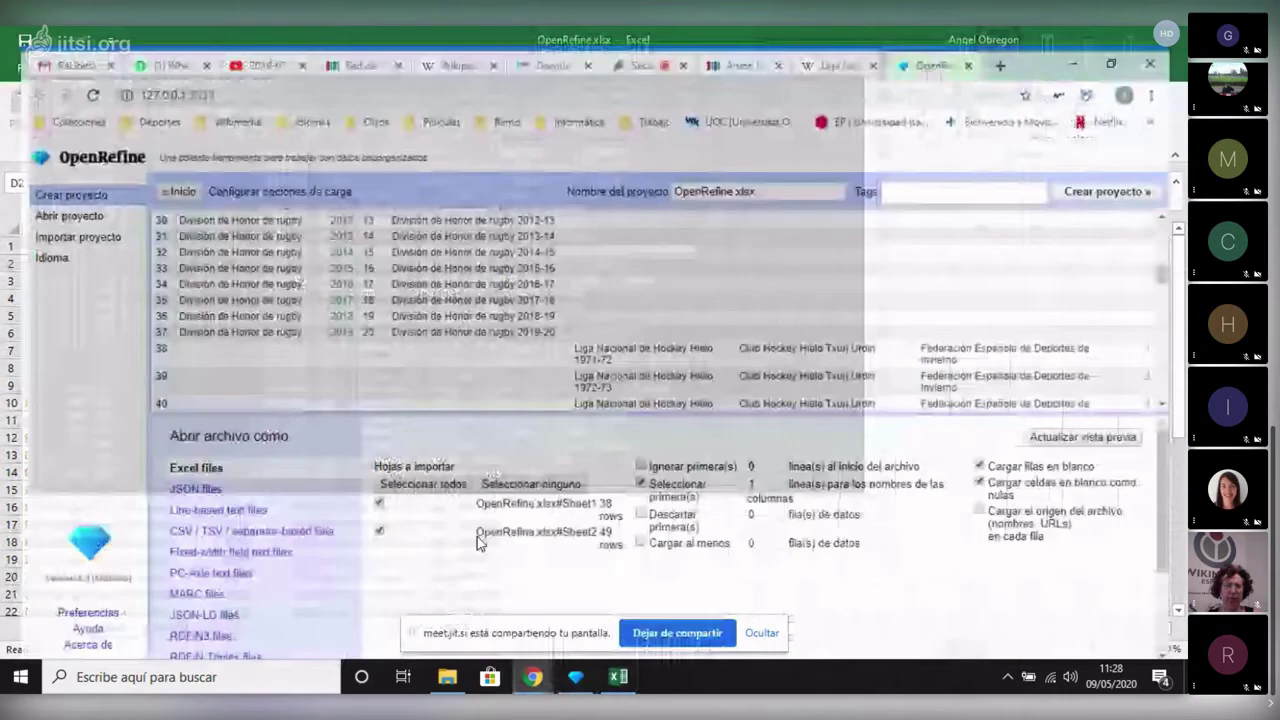
pyautogui.click(477, 536)
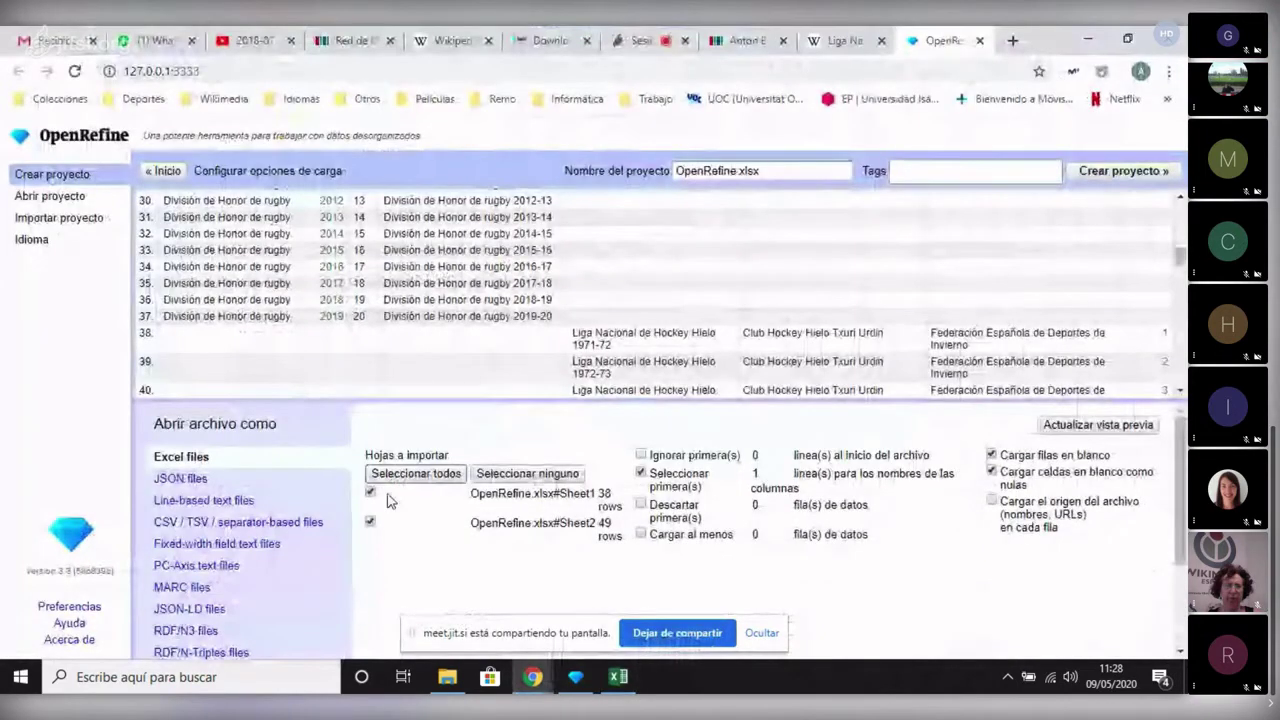
pyautogui.scroll(-3, 426, 472)
pyautogui.scroll(2, 430, 475)
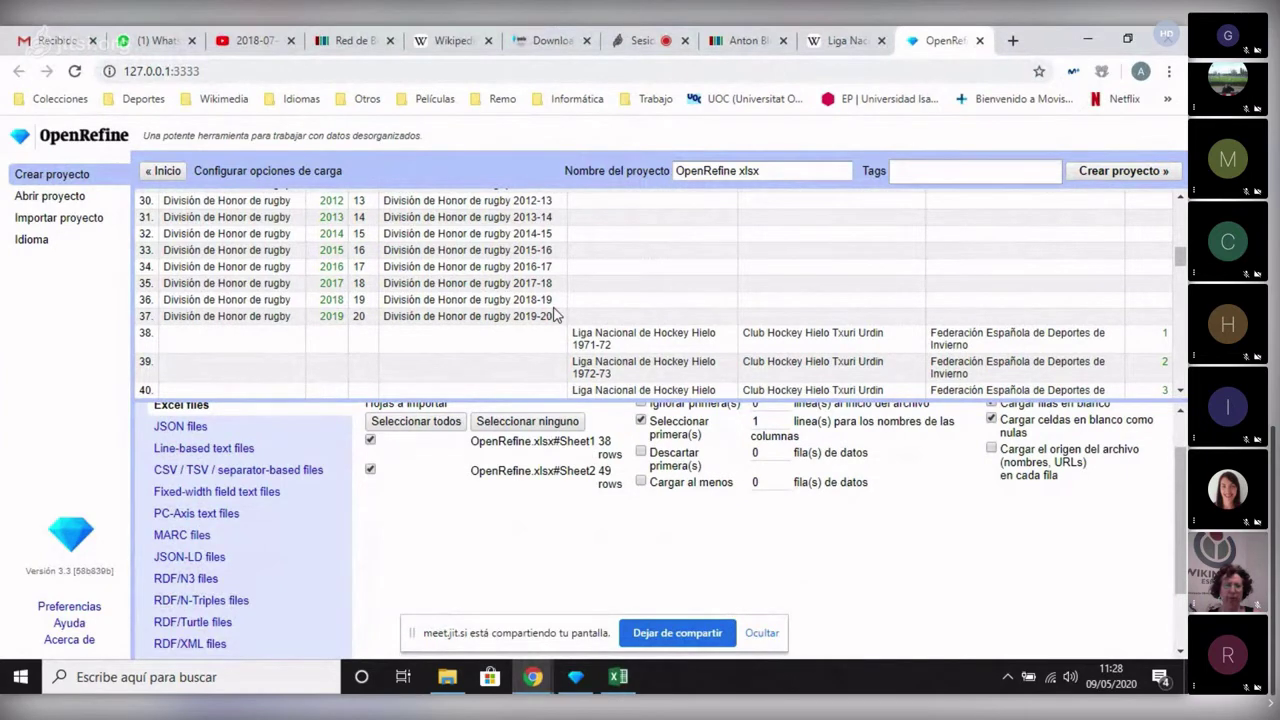
pyautogui.scroll(10, 555, 315)
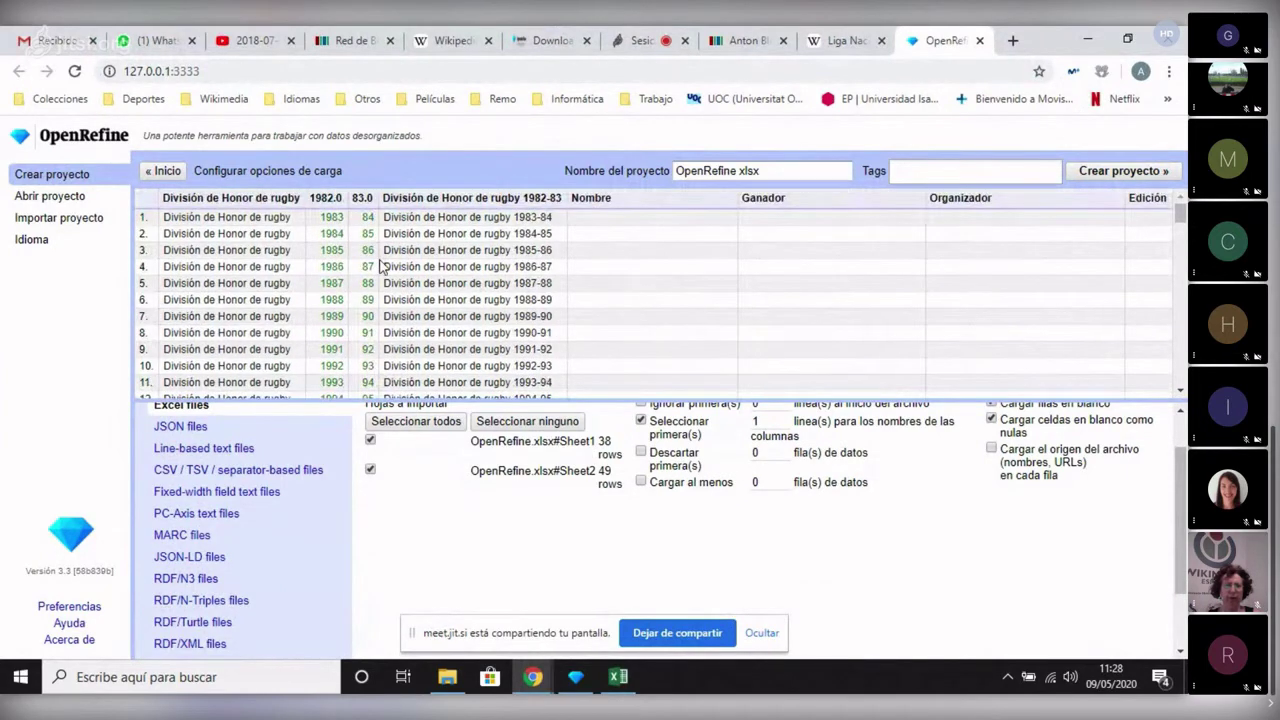
pyautogui.scroll(-12, 653, 294)
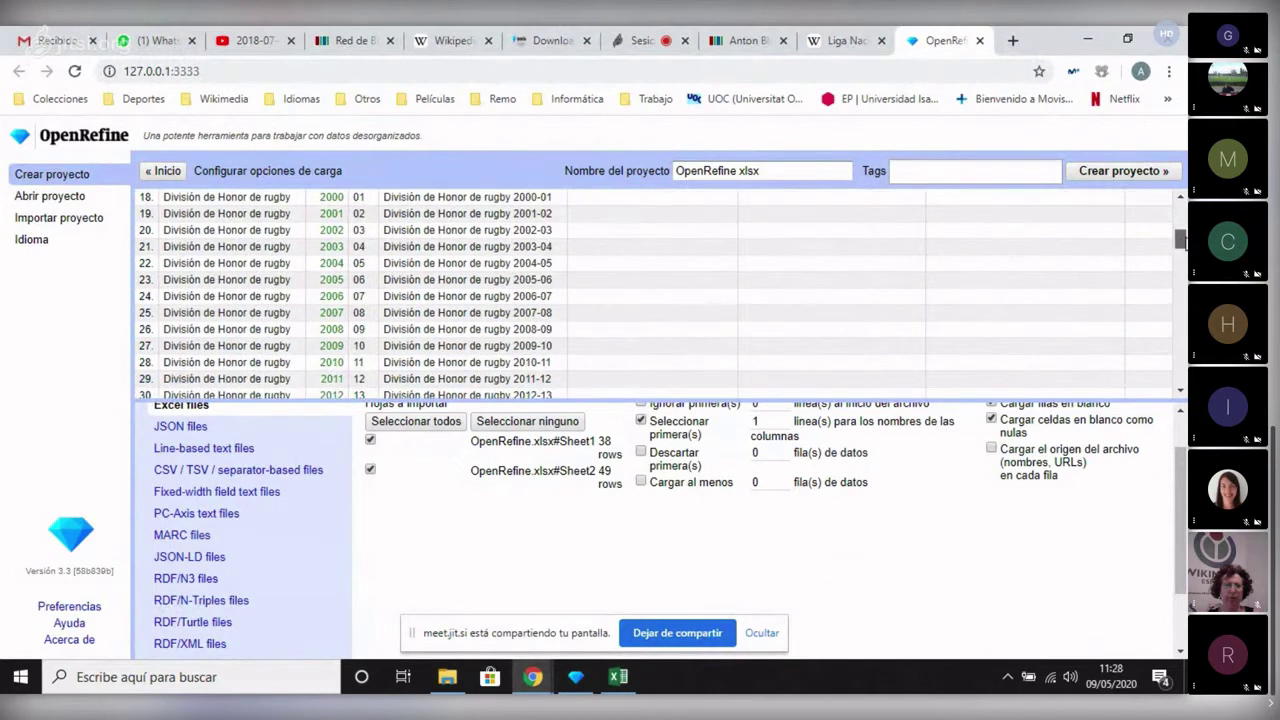
pyautogui.scroll(-4, 653, 294)
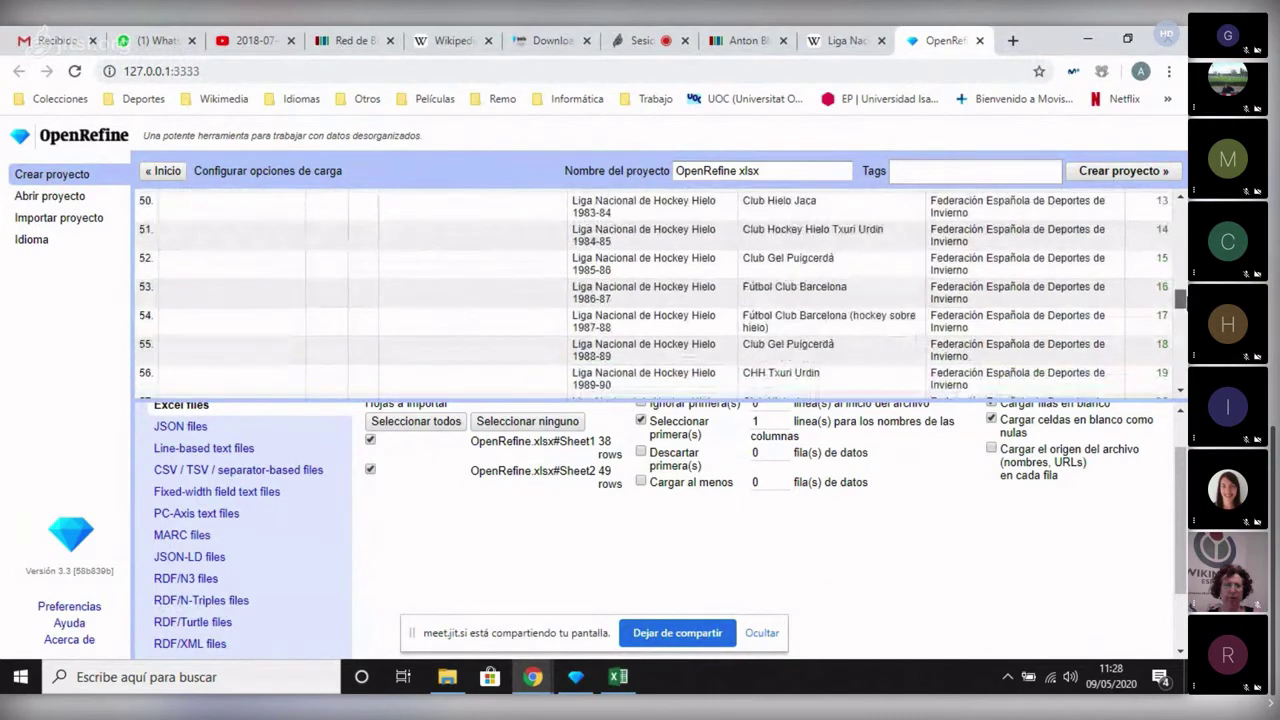
pyautogui.scroll(13, 655, 295)
# Exclude Sheet1 from the import, leaving only Sheet2 selected, and check the hockey rows in the preview.
pyautogui.click(370, 439)
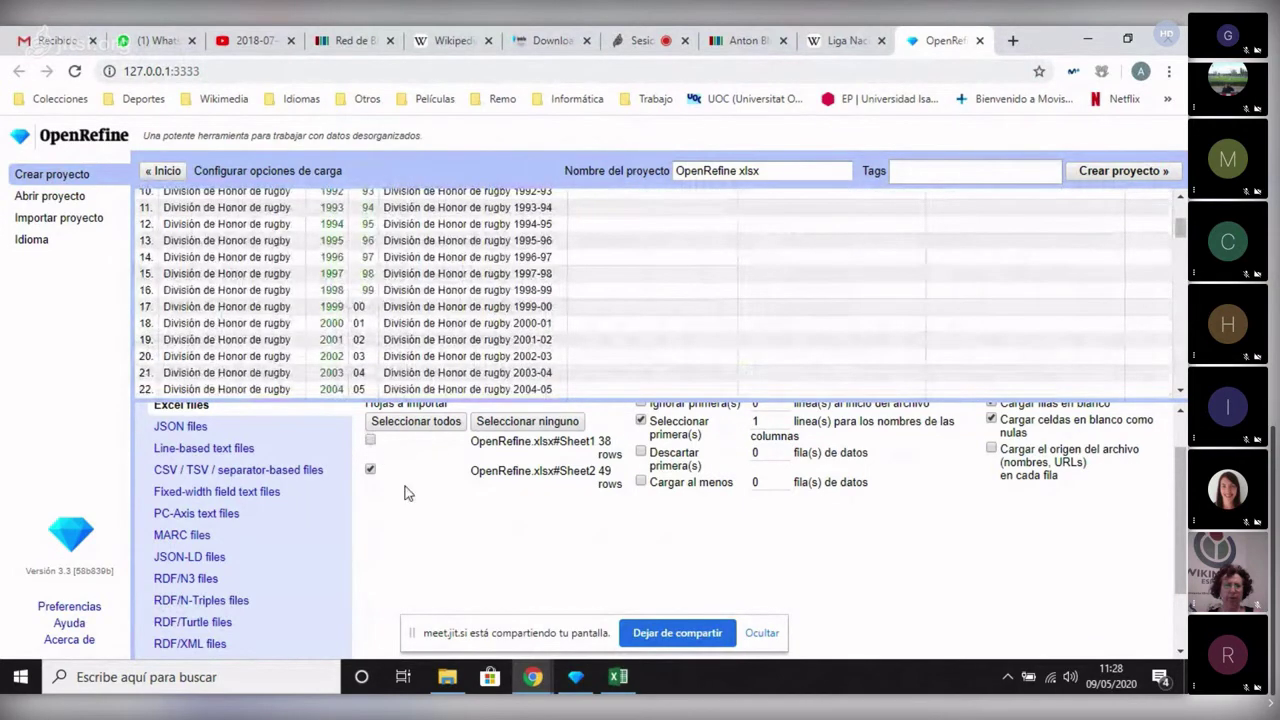
pyautogui.scroll(-3, 557, 350)
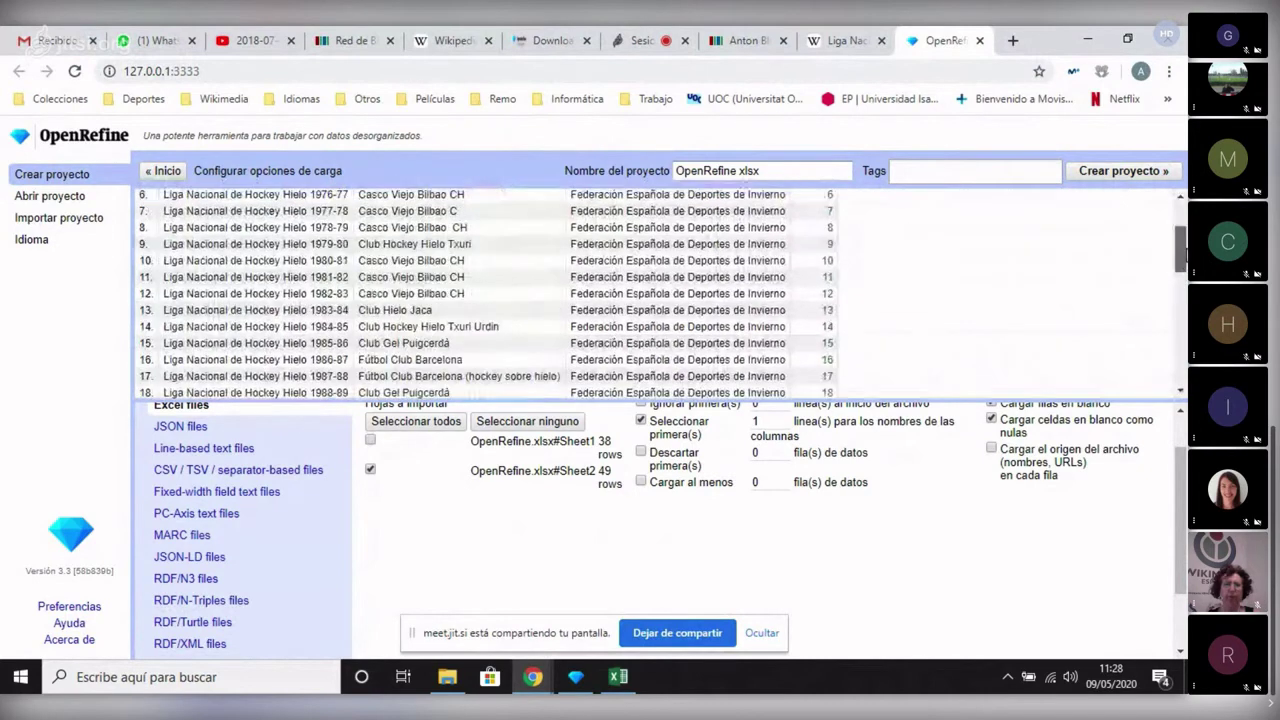
pyautogui.scroll(3, 557, 350)
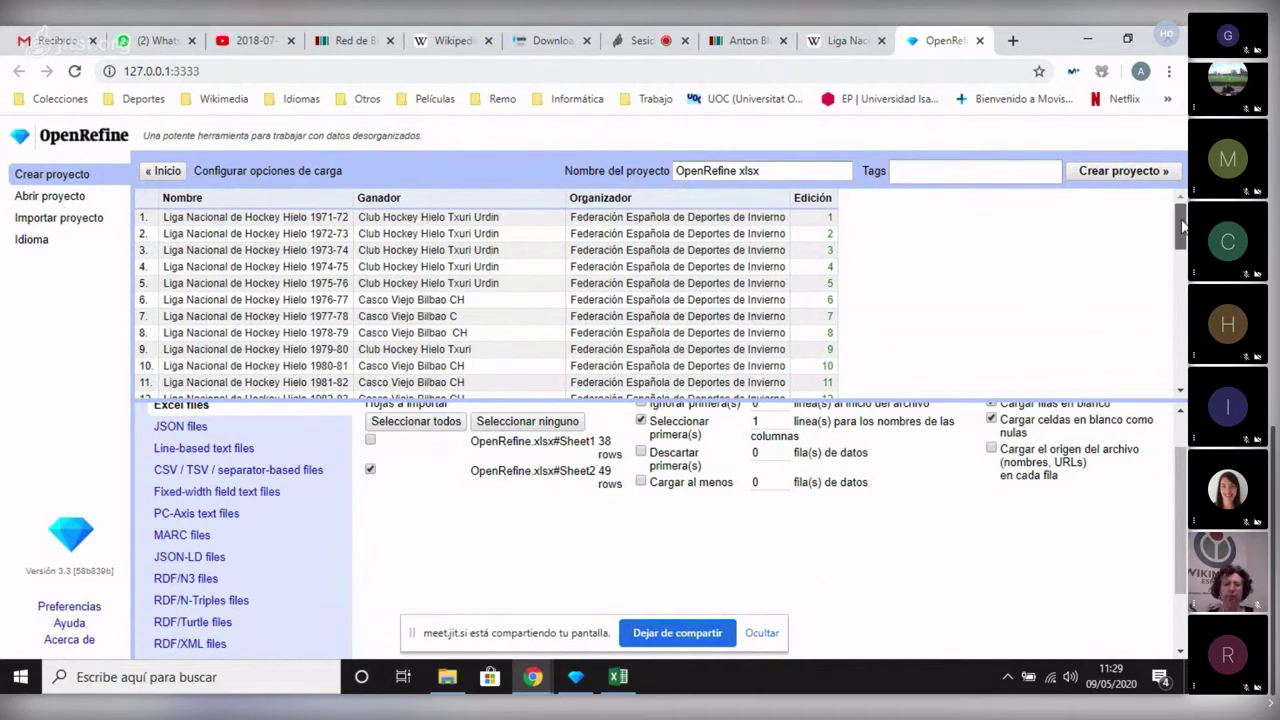
pyautogui.moveTo(1182, 228)
pyautogui.mouseDown()
pyautogui.moveTo(1183, 368)
pyautogui.moveTo(1182, 222)
pyautogui.mouseUp()
pyautogui.scroll(1, 609, 529)
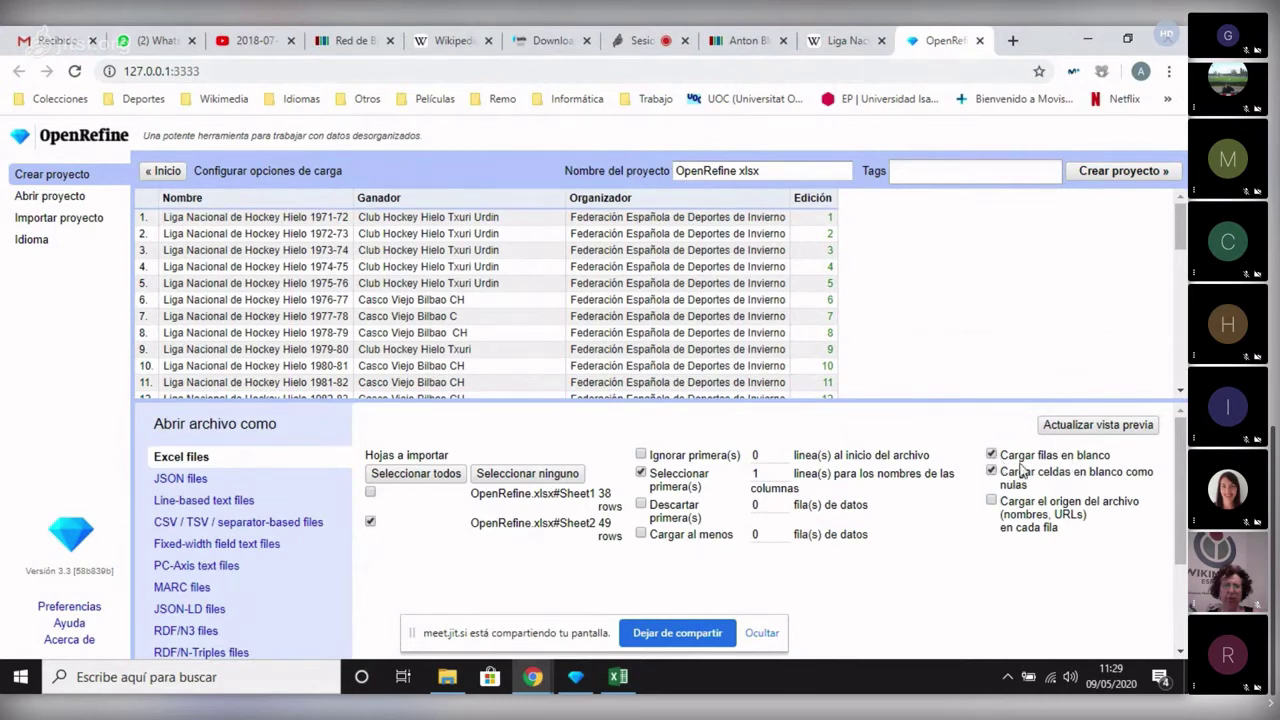
pyautogui.scroll(-4, 1181, 290)
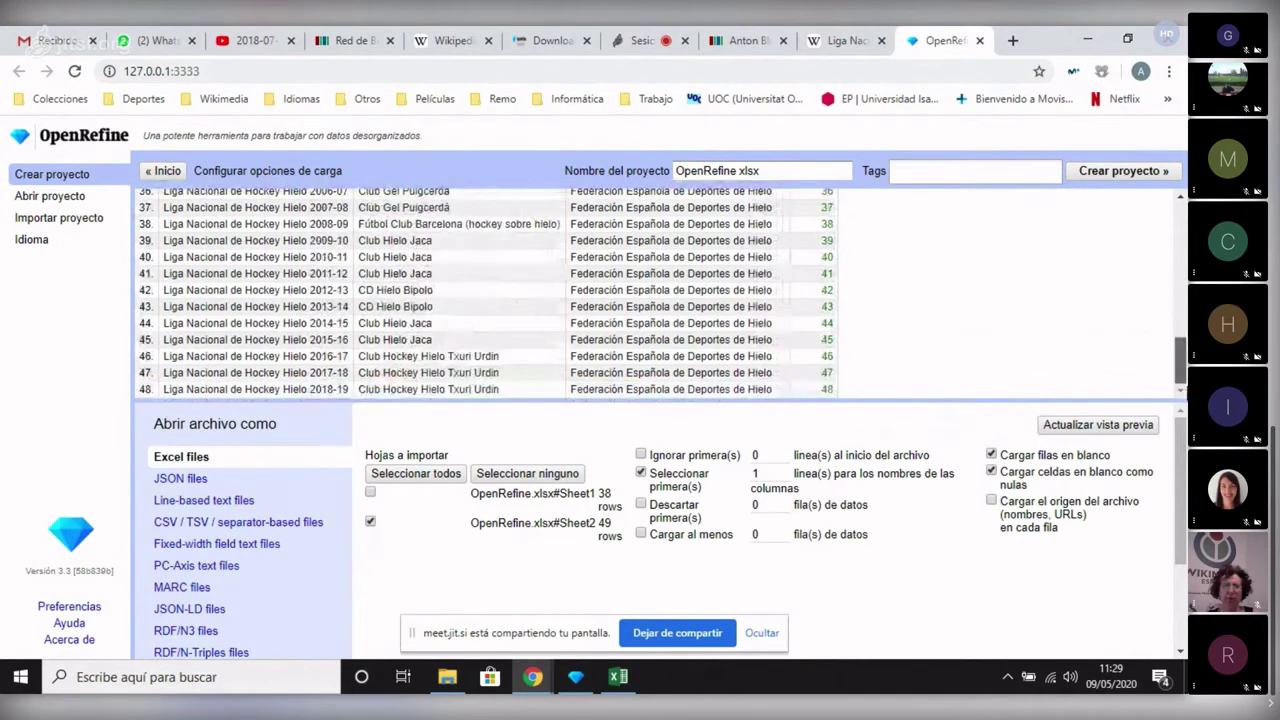
pyautogui.scroll(4, 1181, 300)
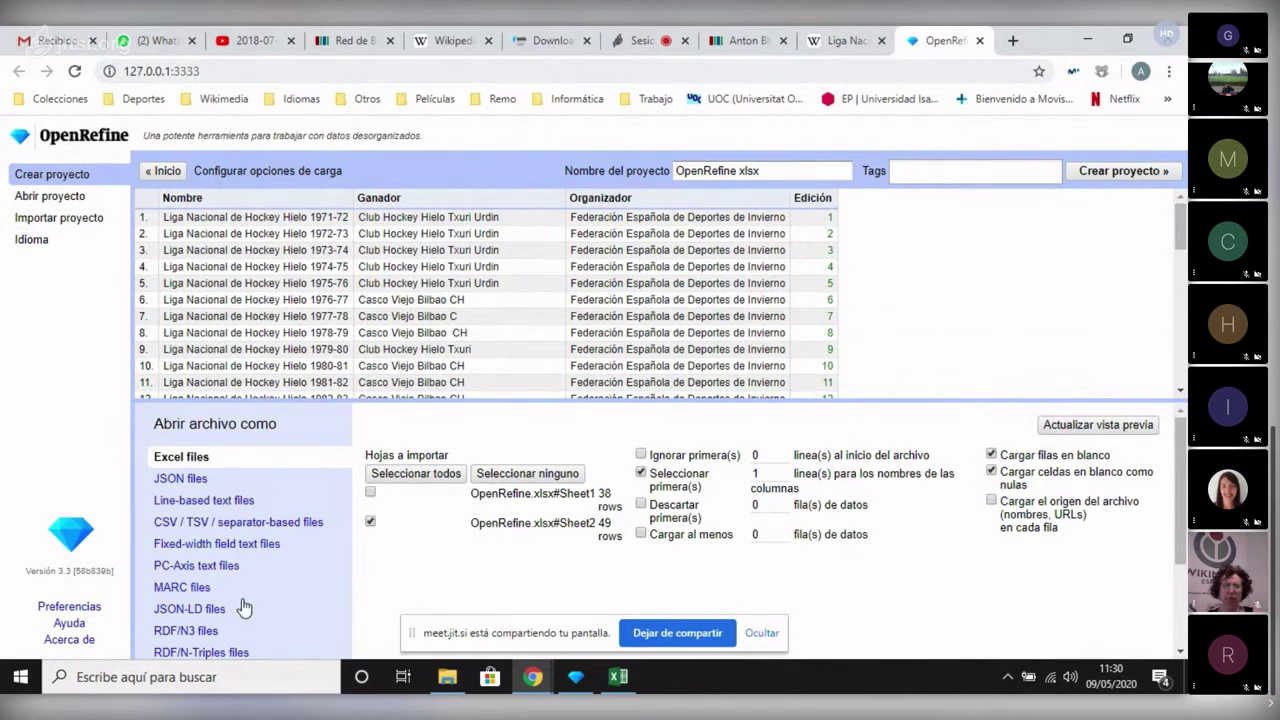
# Review the available file formats, refresh the import preview and check its Sheet2 rows through to the end.
pyautogui.scroll(-3, 251, 586)
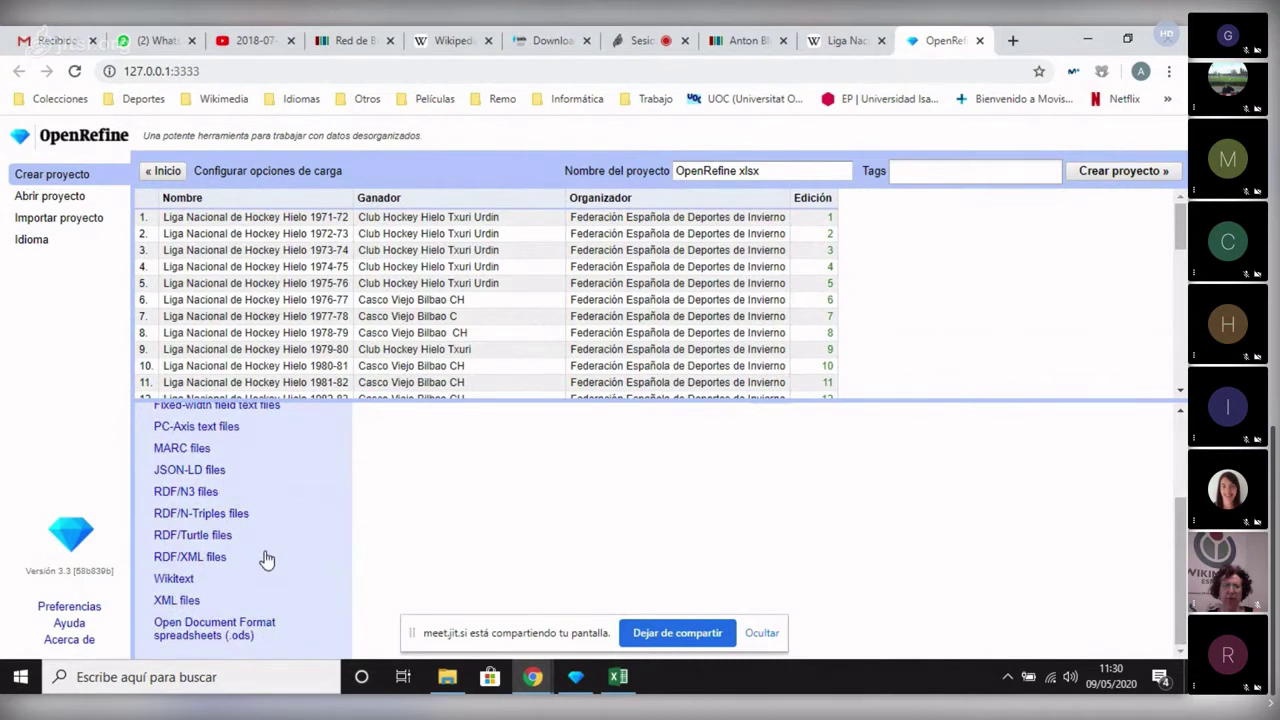
pyautogui.scroll(3, 270, 560)
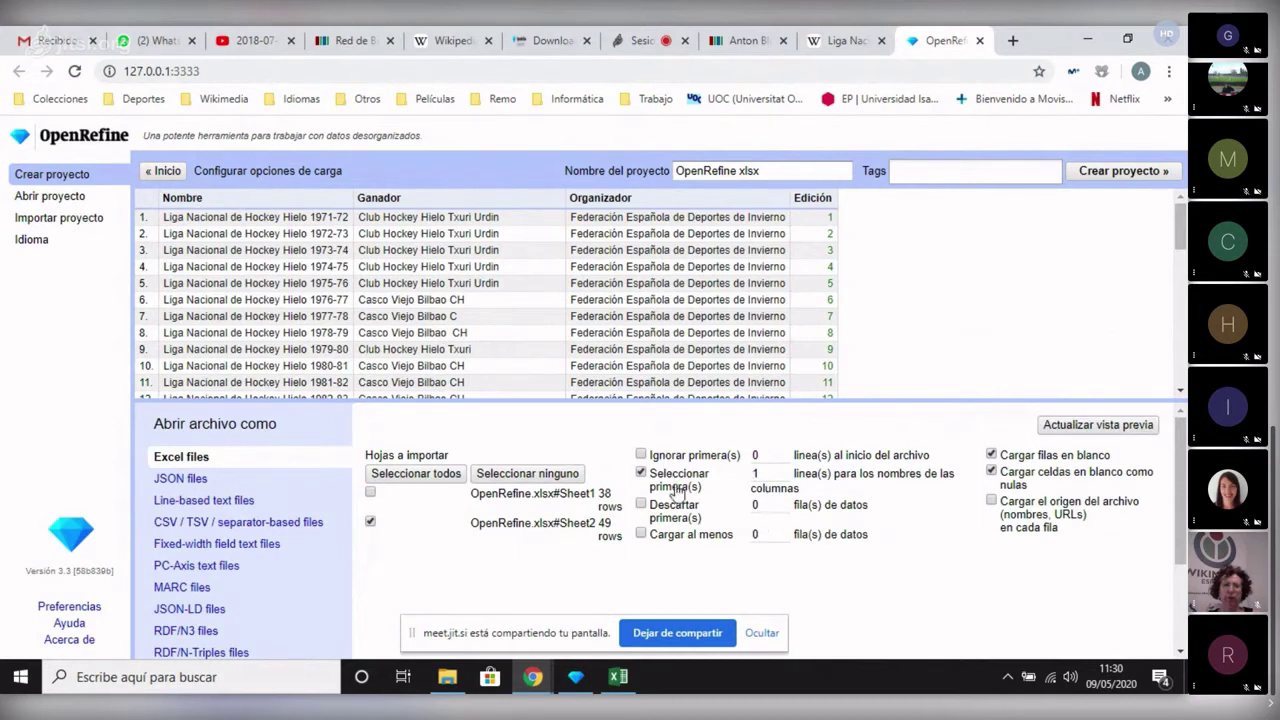
pyautogui.click(1097, 424)
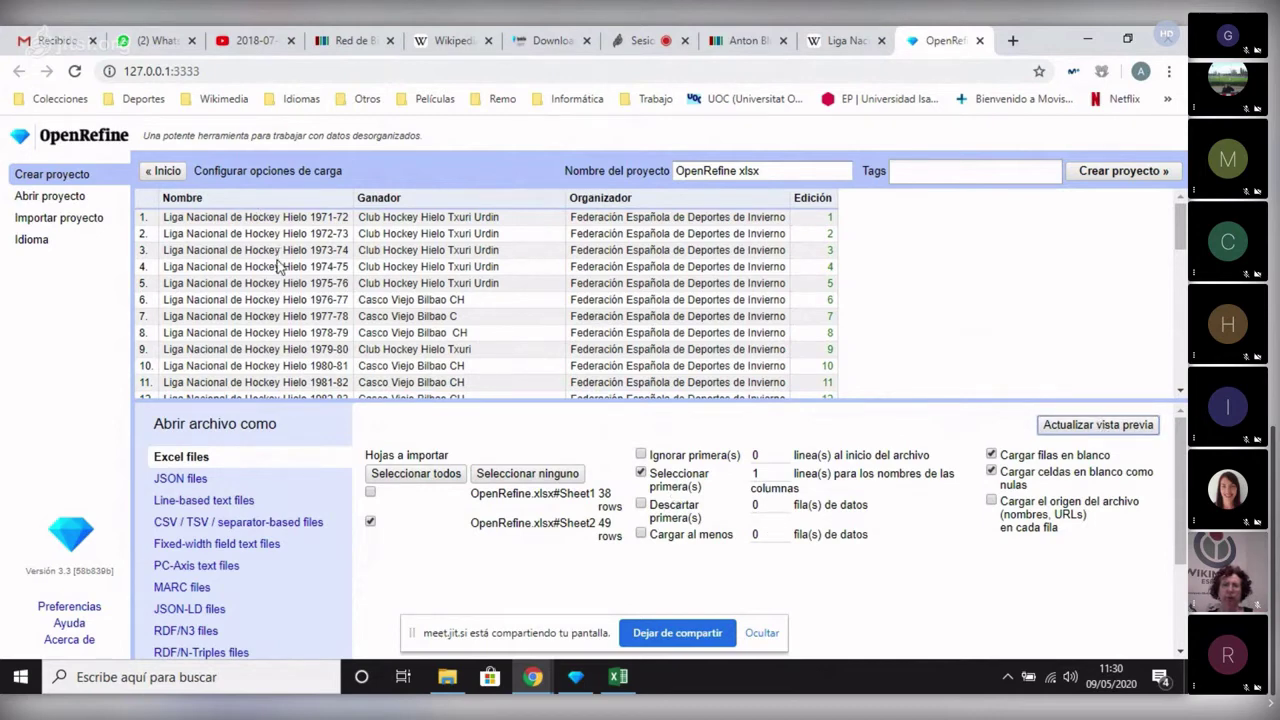
pyautogui.scroll(-6, 280, 265)
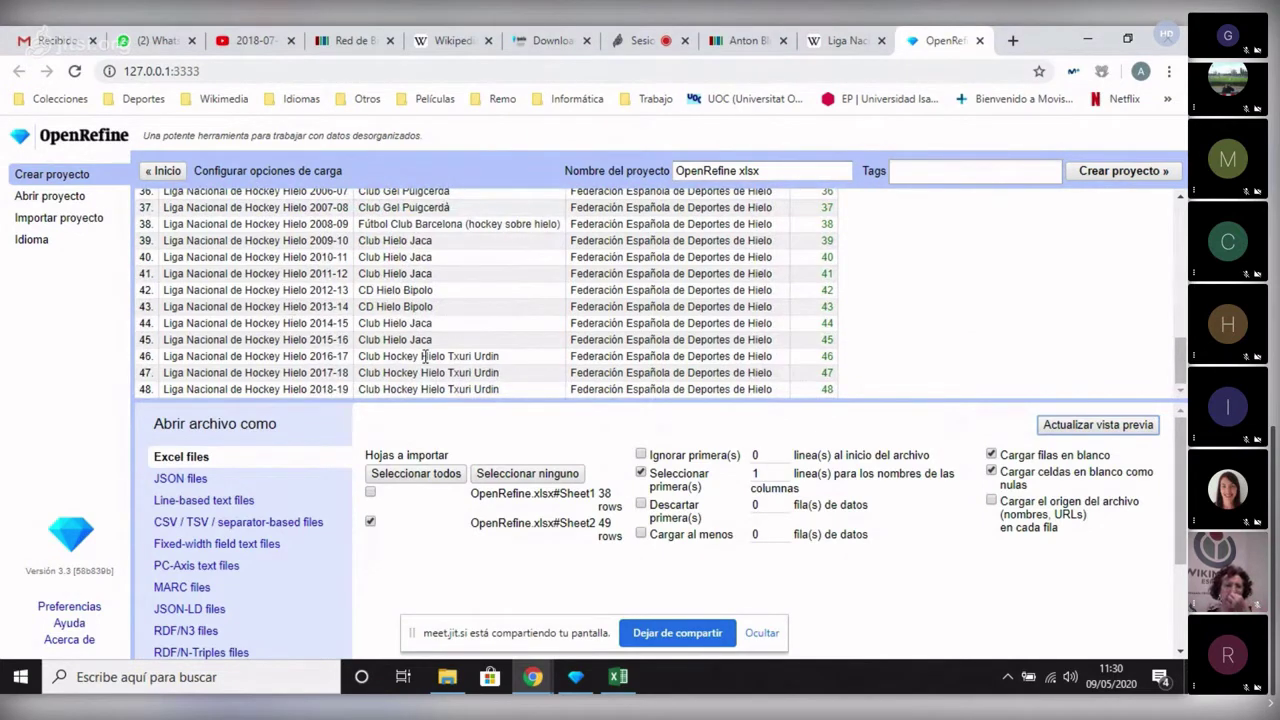
pyautogui.scroll(10, 425, 356)
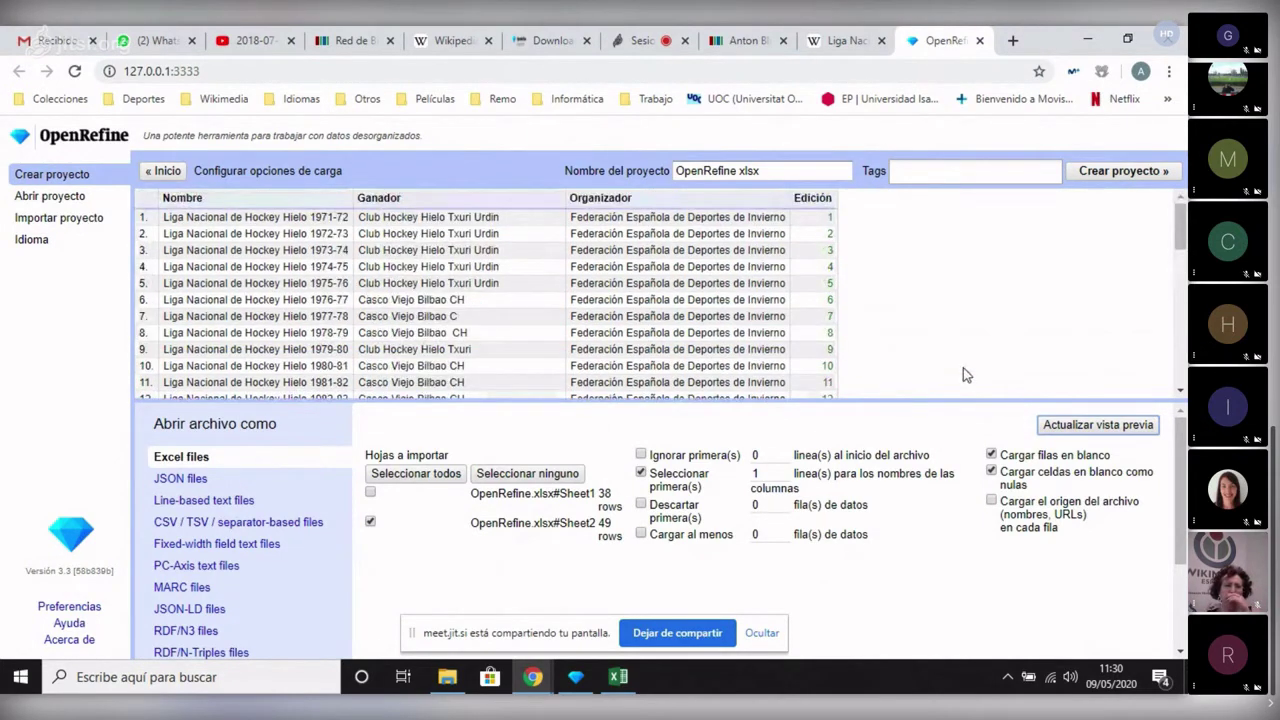
# Name the project Hockey Hielo and assign it the tag Deporte.
pyautogui.moveTo(780, 172); pyautogui.dragTo(612, 170)
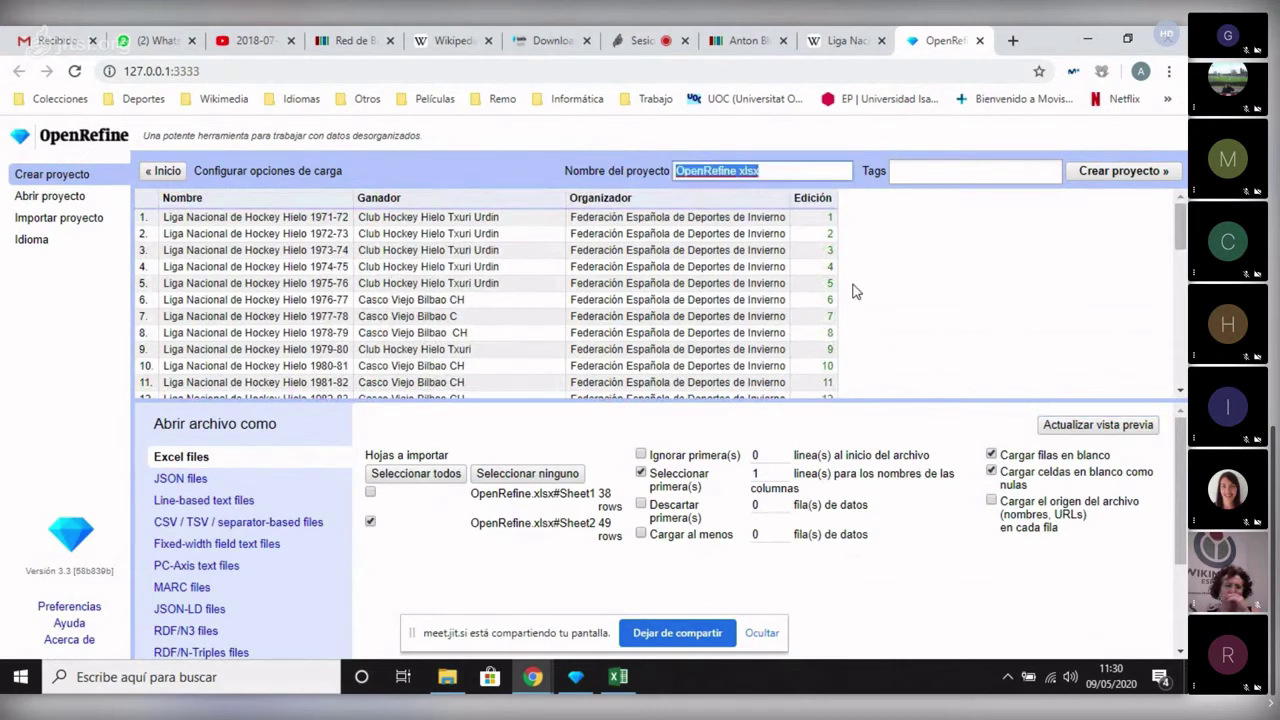
pyautogui.write('Hockey')
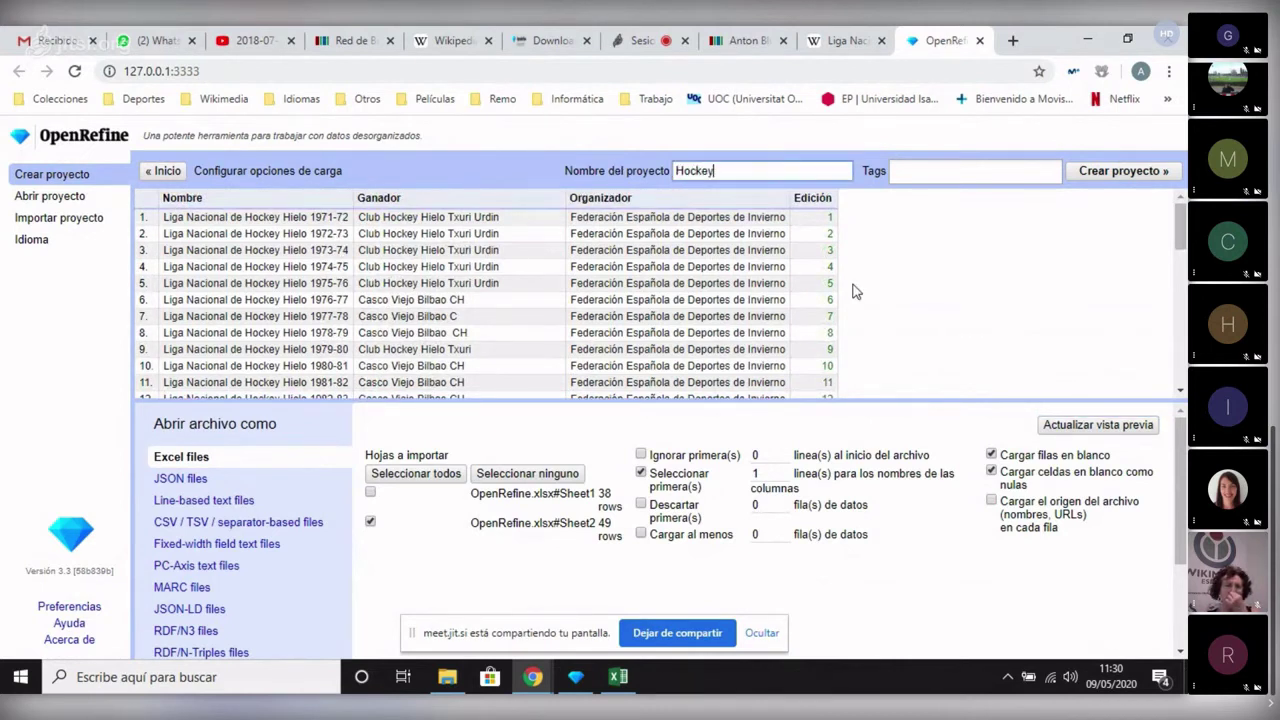
pyautogui.write(' Hielo')
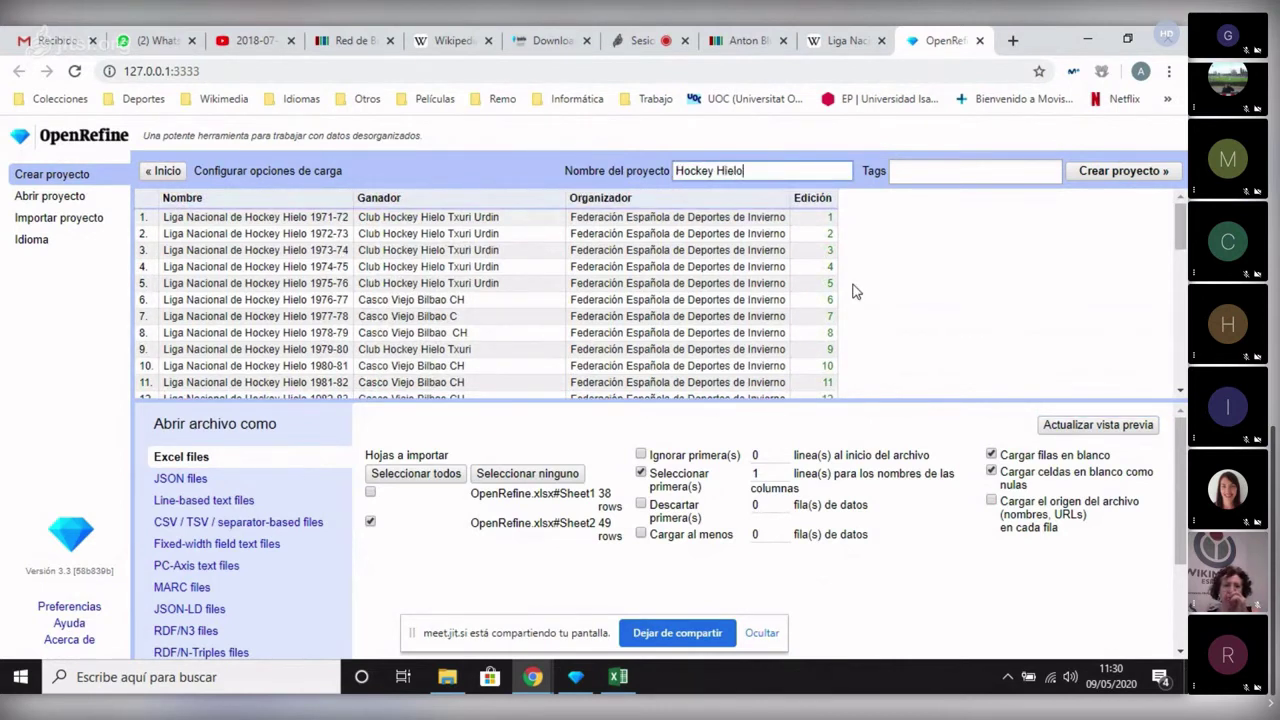
pyautogui.click(945, 168)
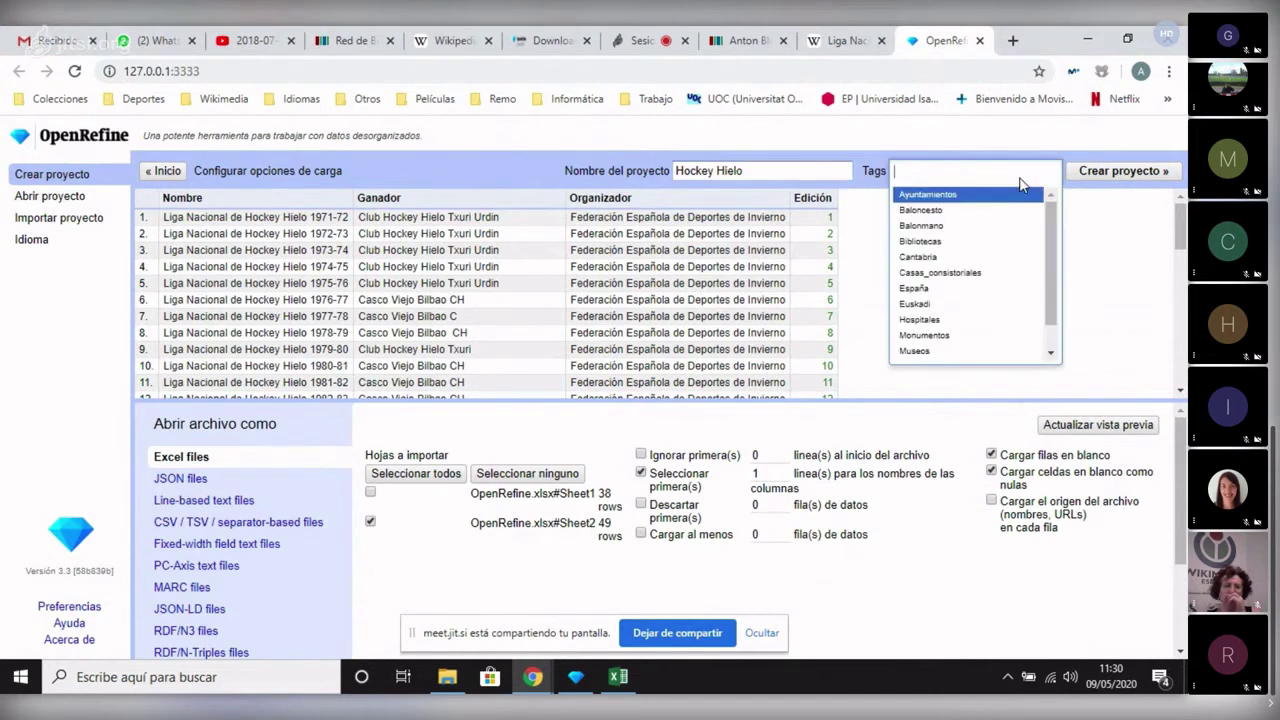
pyautogui.write('Deporte')
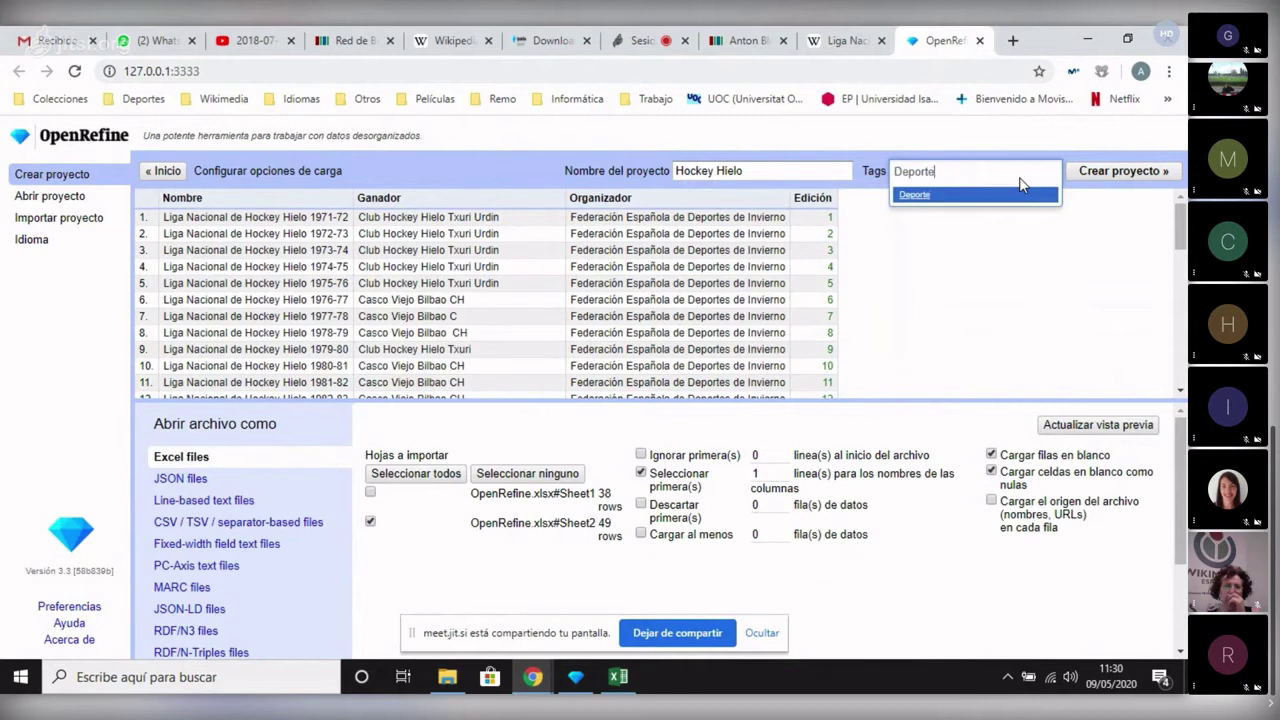
pyautogui.press('Return')
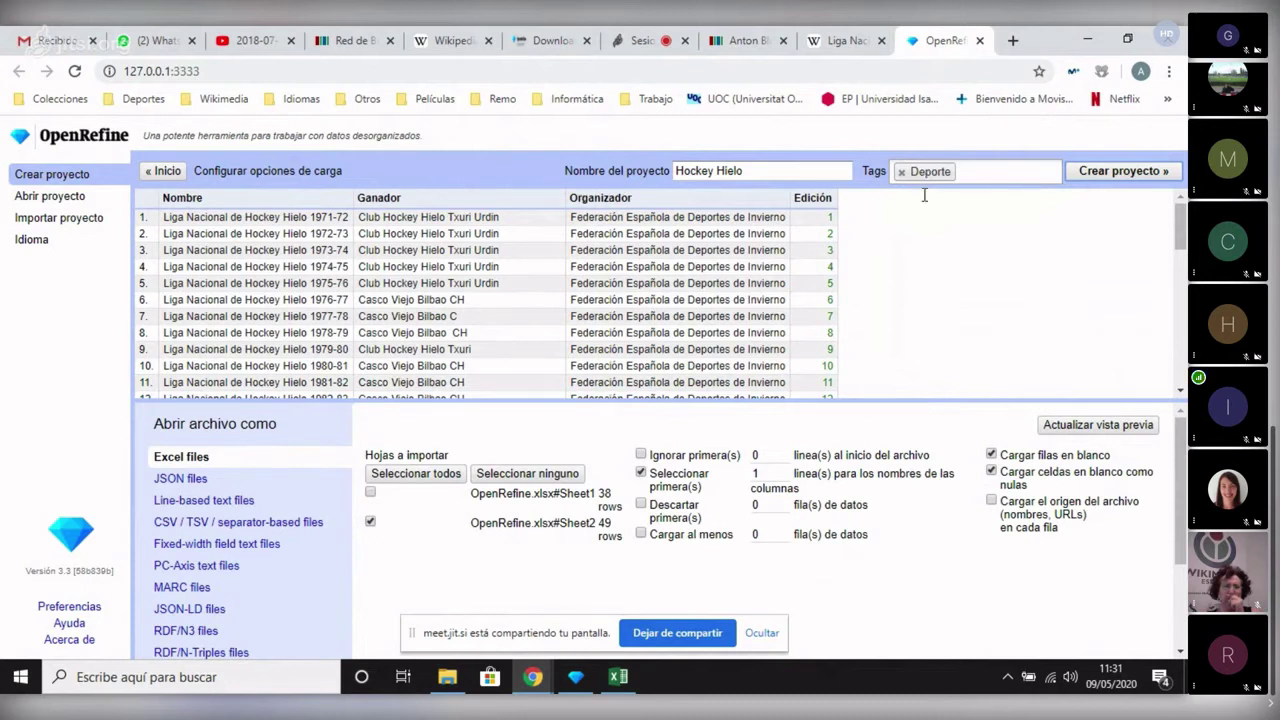
# Create the Hockey Hielo project with the configured import options and display 50 rows per page.
pyautogui.click(1120, 173)
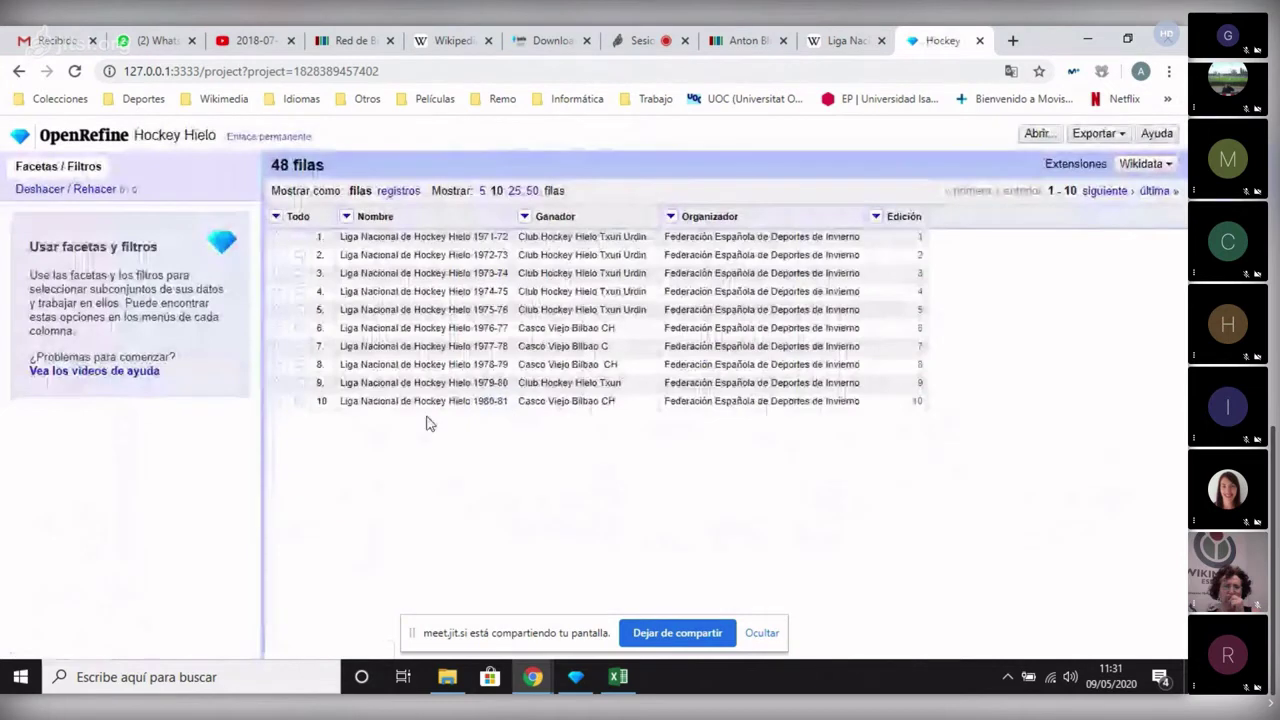
pyautogui.click(532, 191)
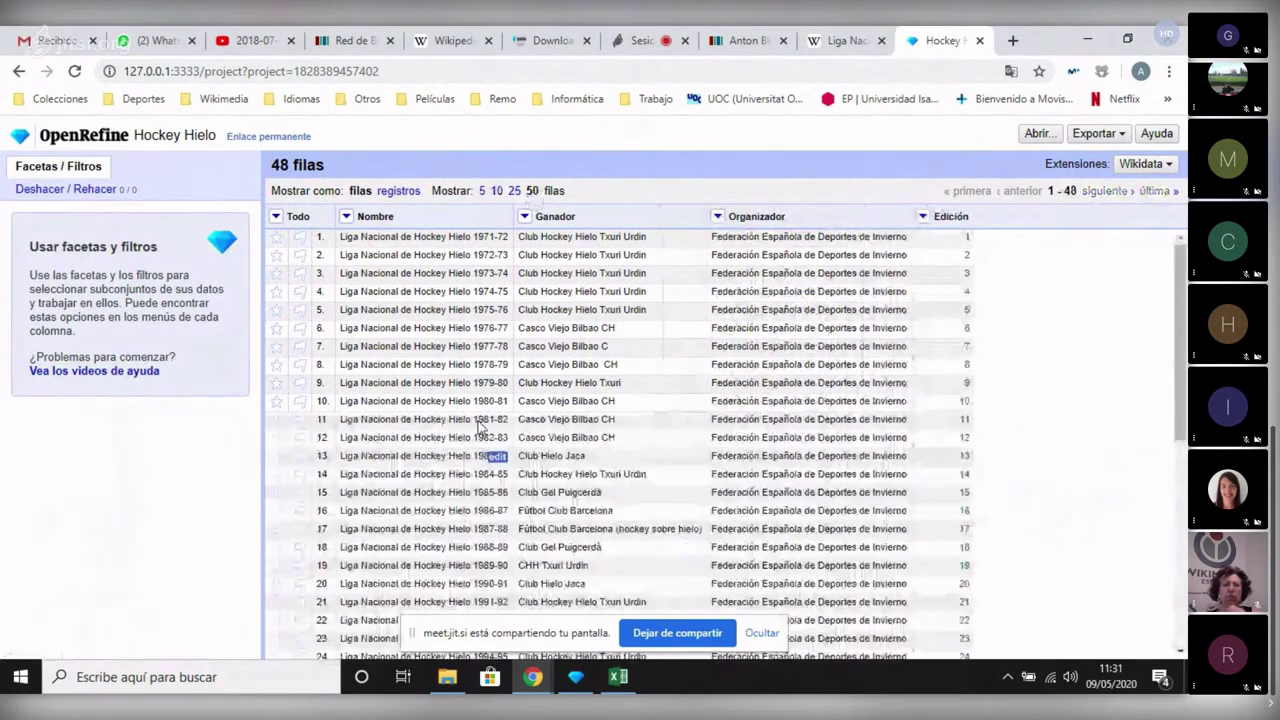
# Look through the Hockey Hielo project rows from the first season to the last and back, checking the row total.
pyautogui.scroll(-5, 535, 445)
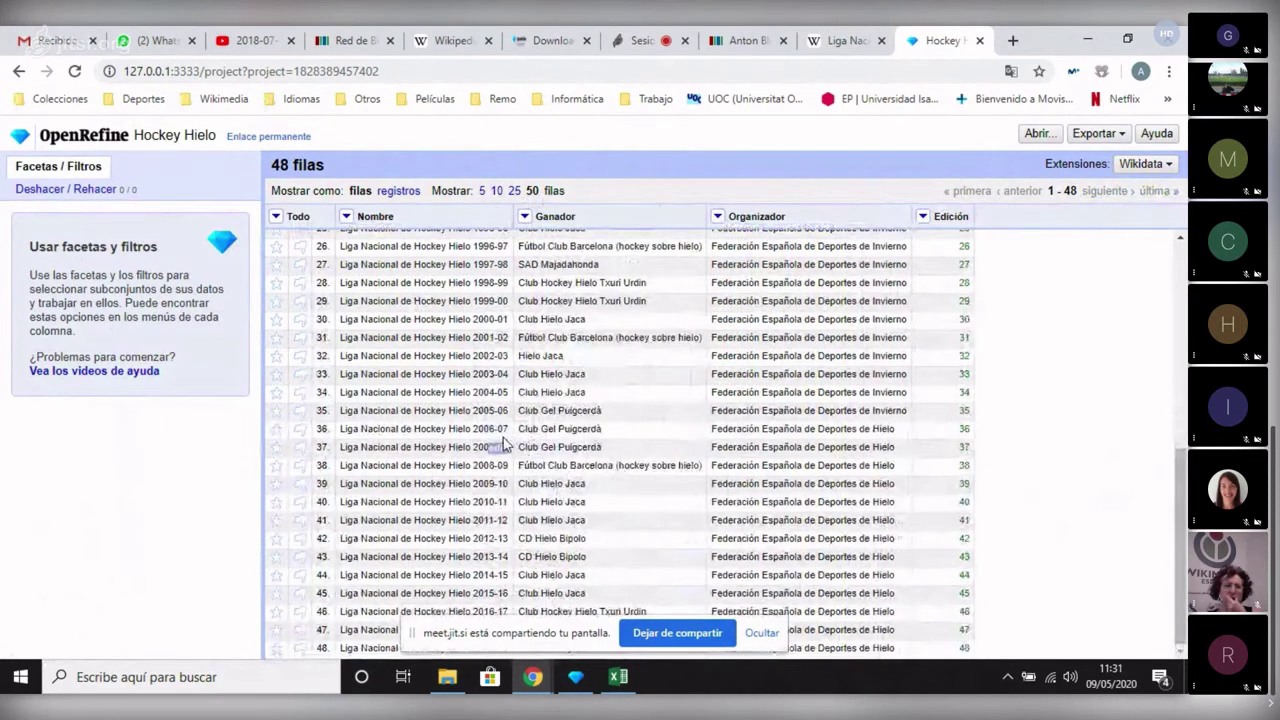
pyautogui.scroll(5, 513, 467)
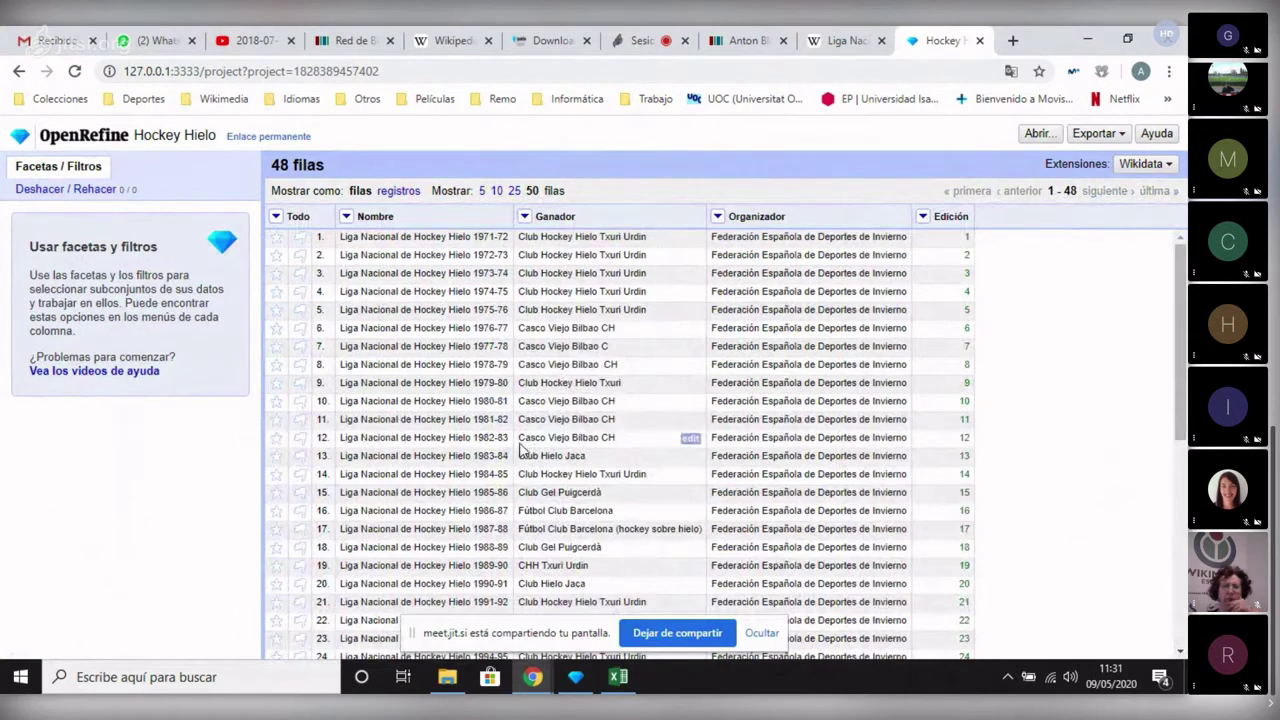
pyautogui.moveTo(326, 165); pyautogui.dragTo(268, 165)
pyautogui.click(280, 165)
pyautogui.scroll(-5, 520, 358)
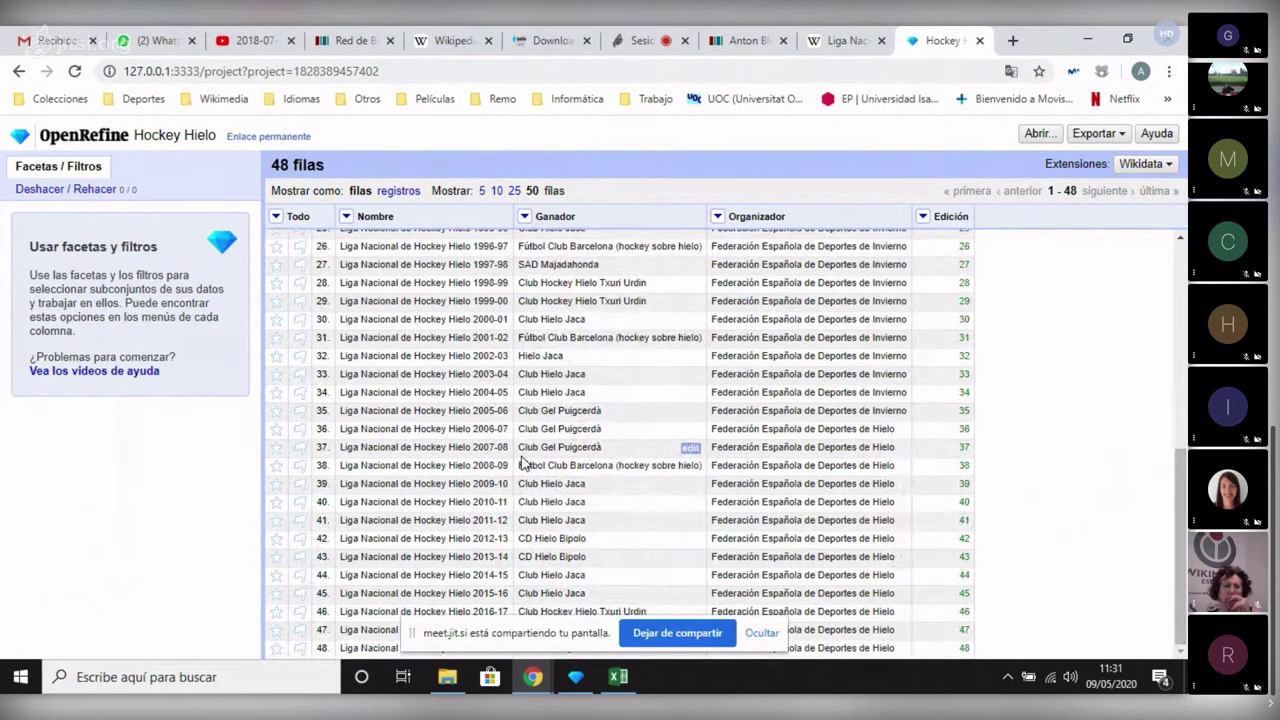
pyautogui.scroll(5, 521, 458)
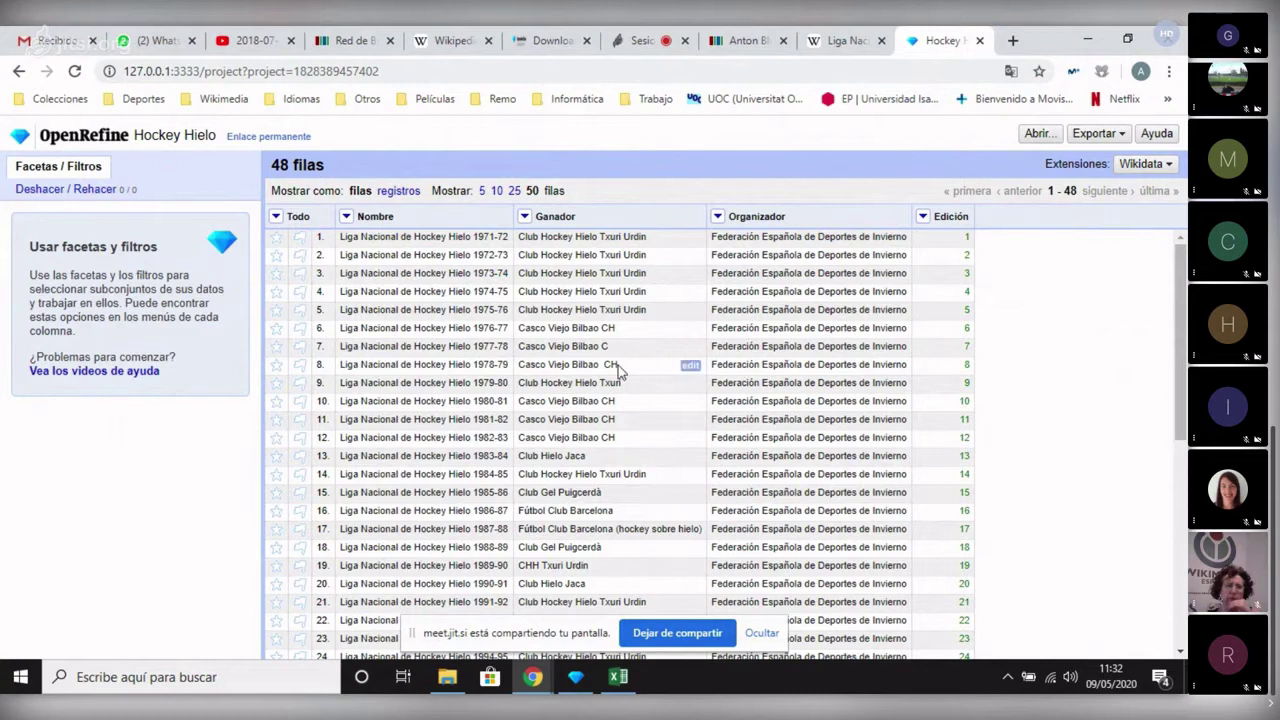
# Filter the Ganador column by the text "barce" to inspect the matching rows, and remove the filter.
pyautogui.click(525, 217)
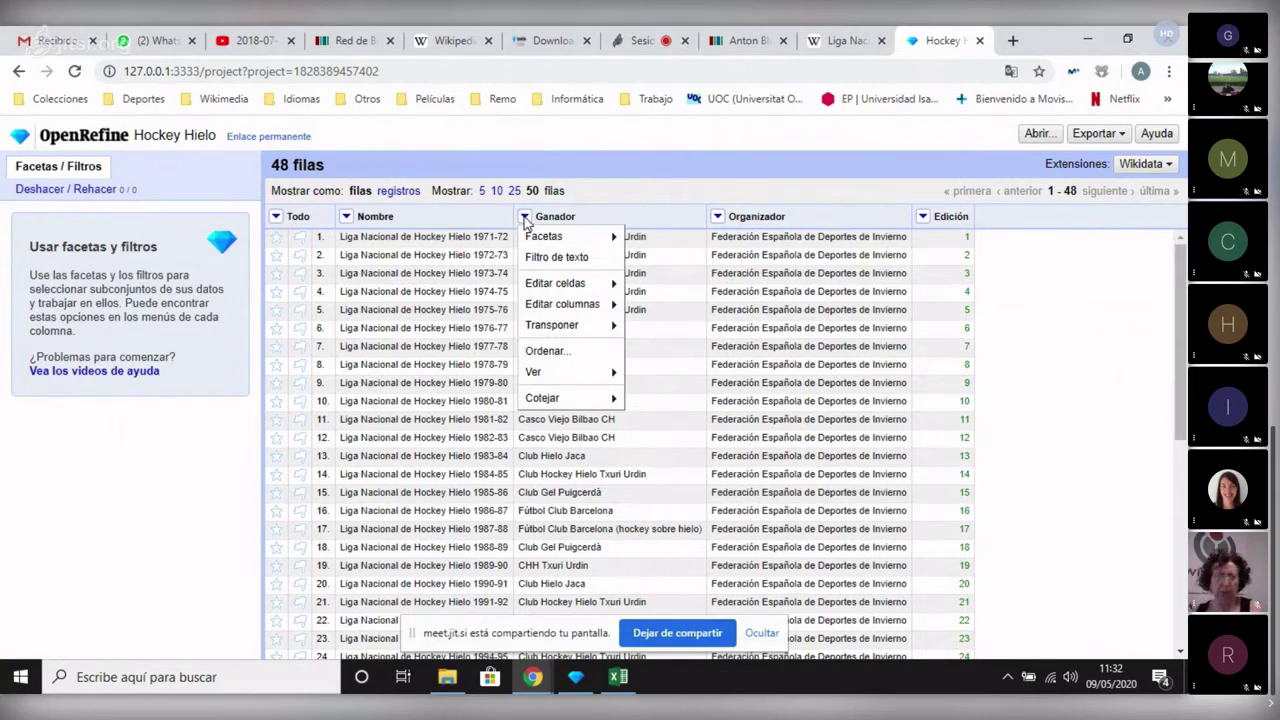
pyautogui.click(560, 262)
pyautogui.write('barce')
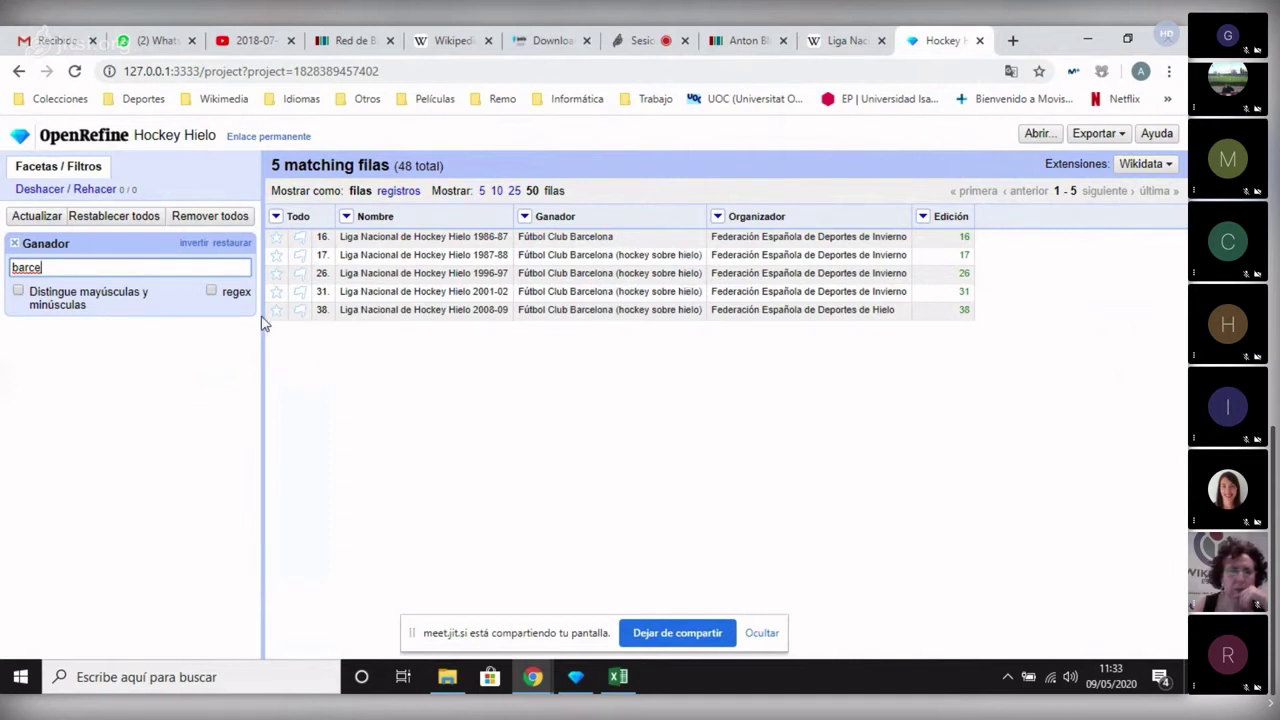
pyautogui.click(16, 247)
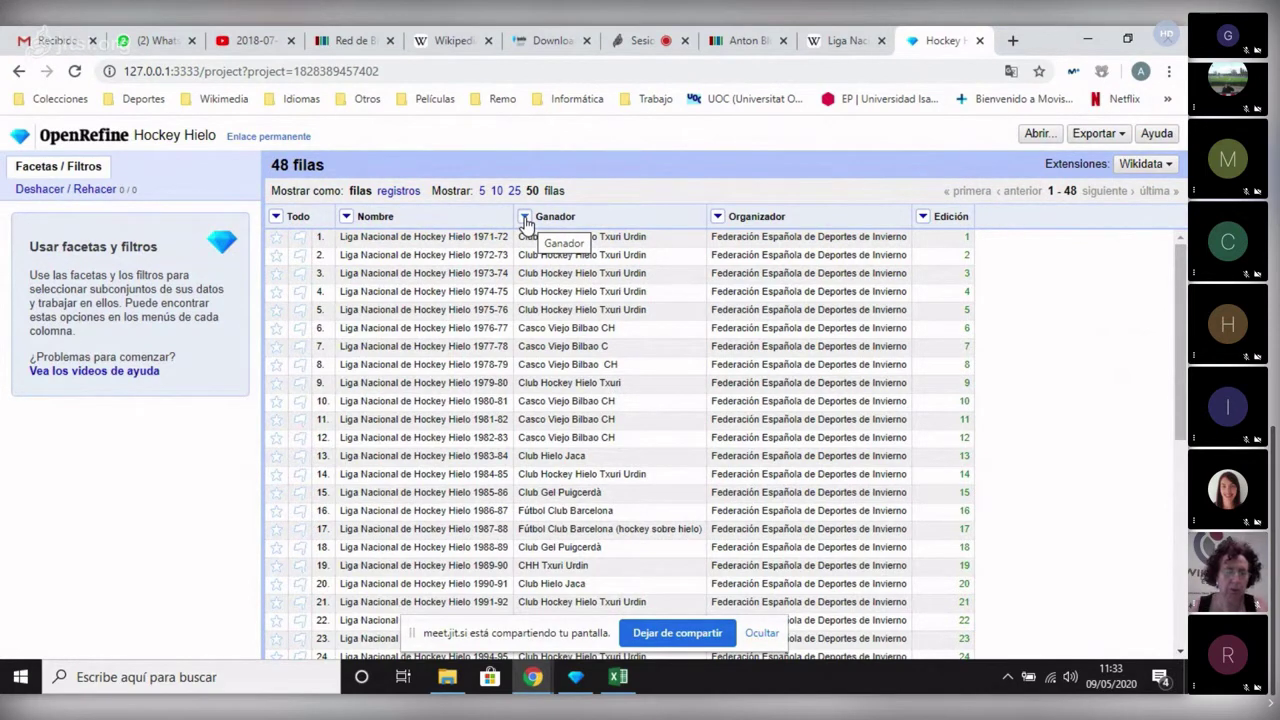
# Create a text facet on the Ganador column and review its list of club name variants.
pyautogui.click(524, 217)
pyautogui.moveTo(552, 237)
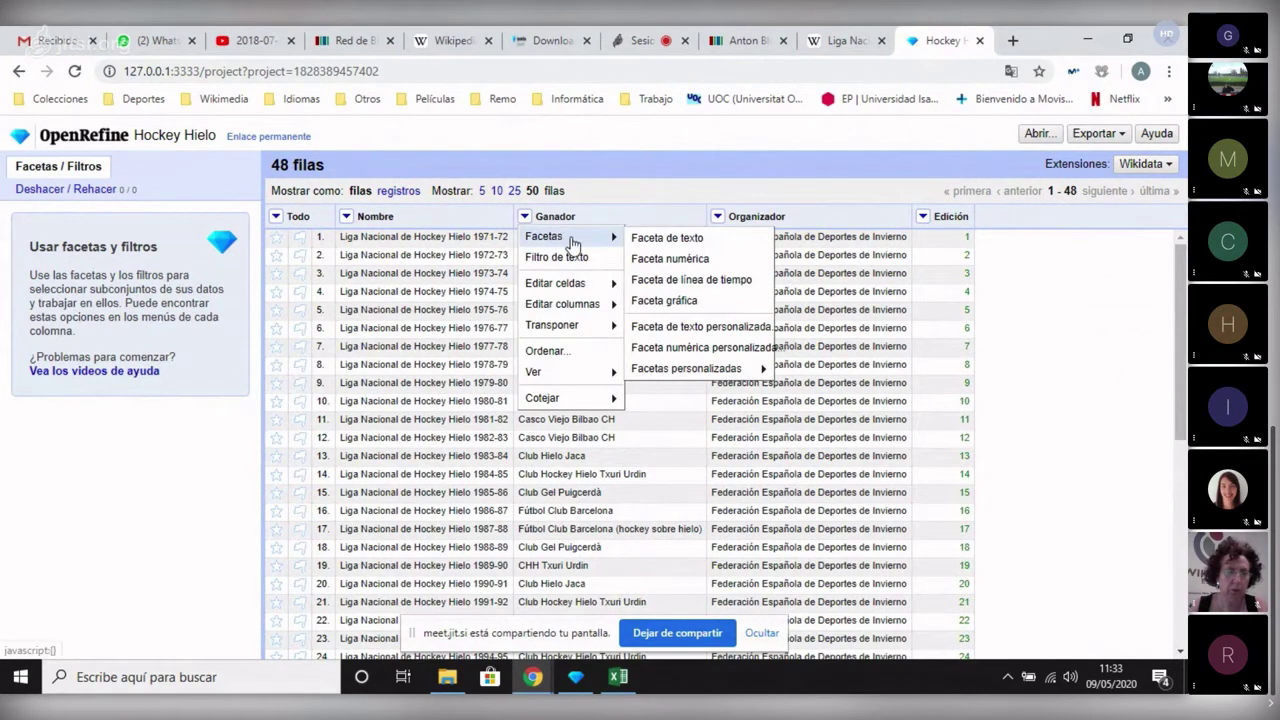
pyautogui.click(667, 238)
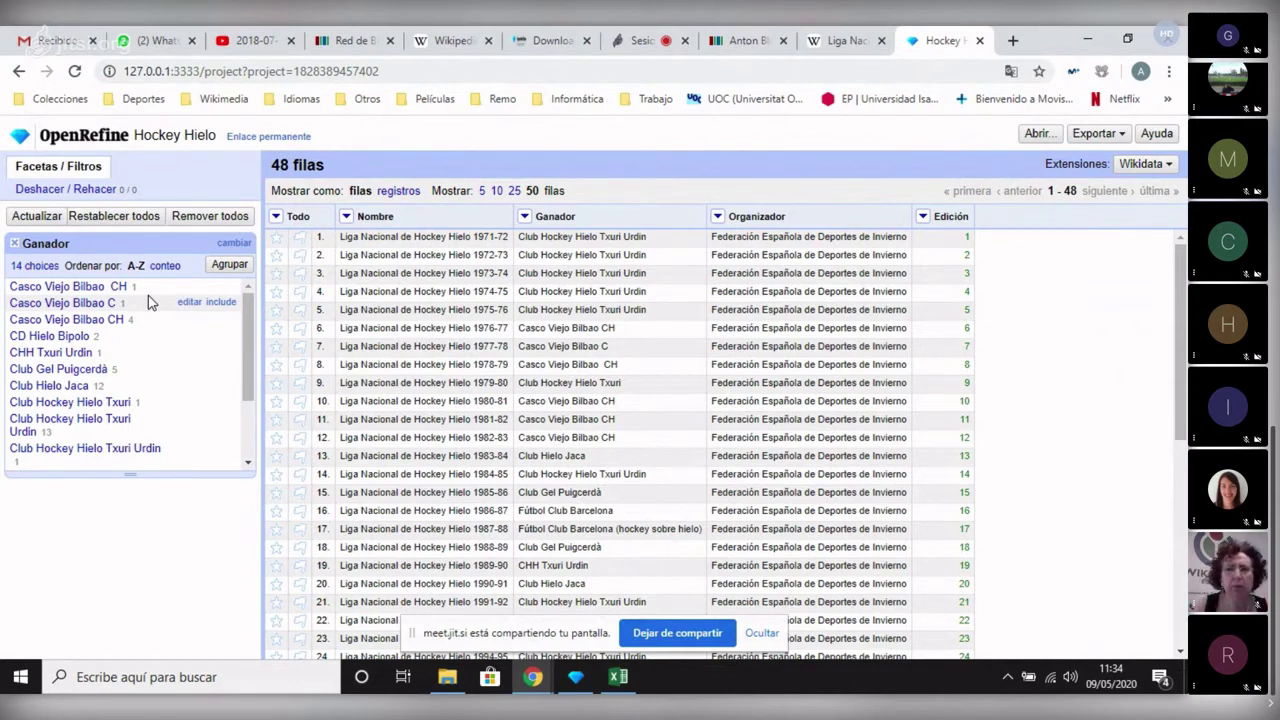
pyautogui.moveTo(250, 338); pyautogui.dragTo(240, 378)
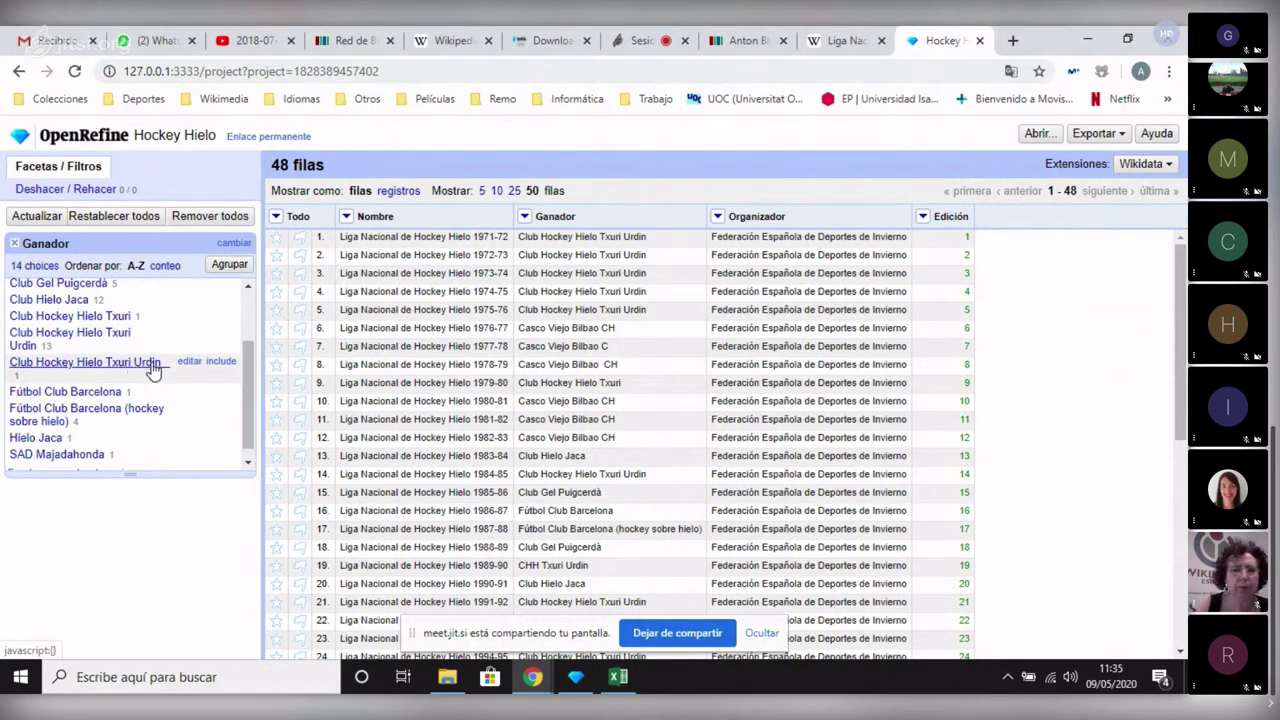
# Cluster the Ganador values and merge the Club Hockey Hielo Txuri Urdin and Casco Viejo Bilbao CH groups under those names.
pyautogui.click(229, 265)
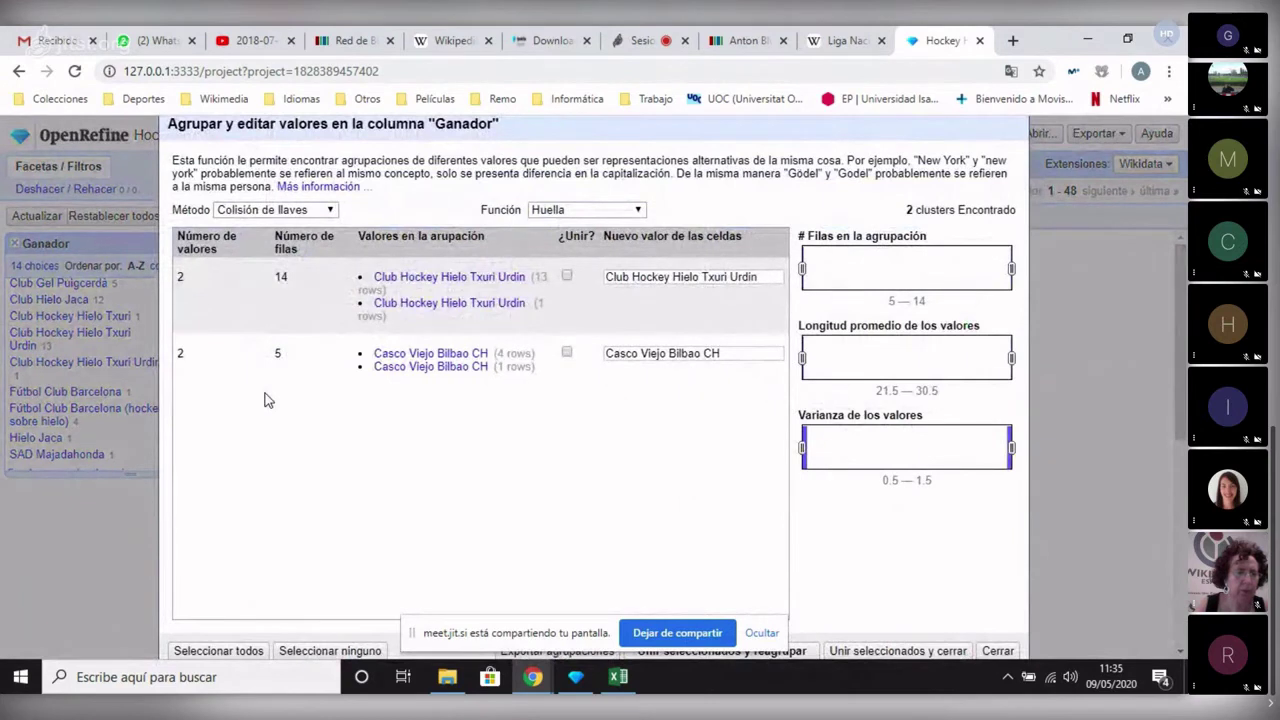
pyautogui.moveTo(406, 378)
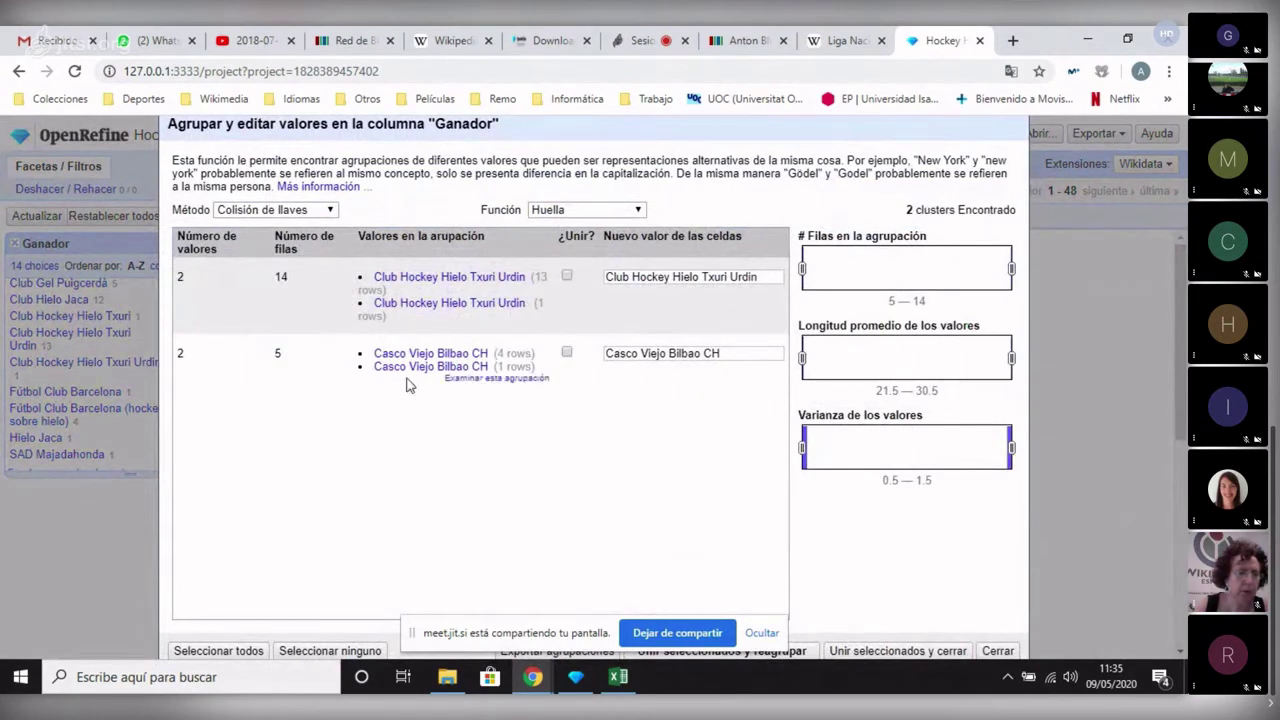
pyautogui.click(567, 277)
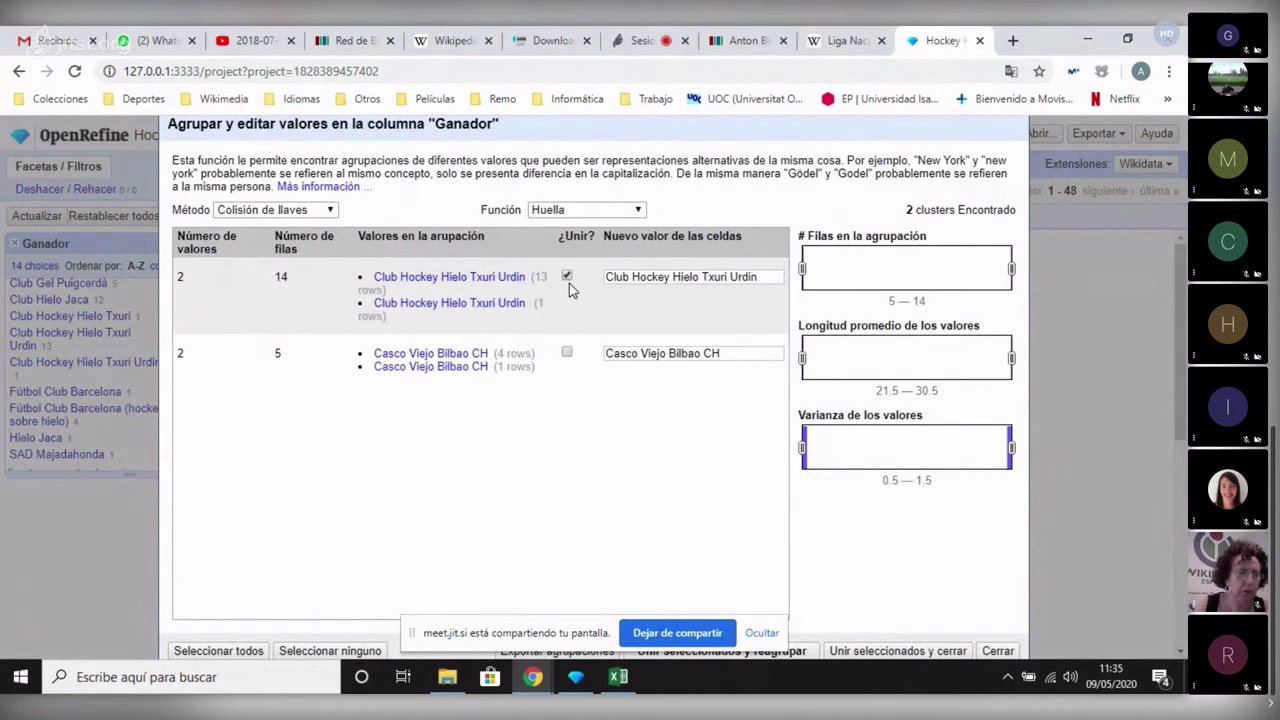
pyautogui.click(567, 352)
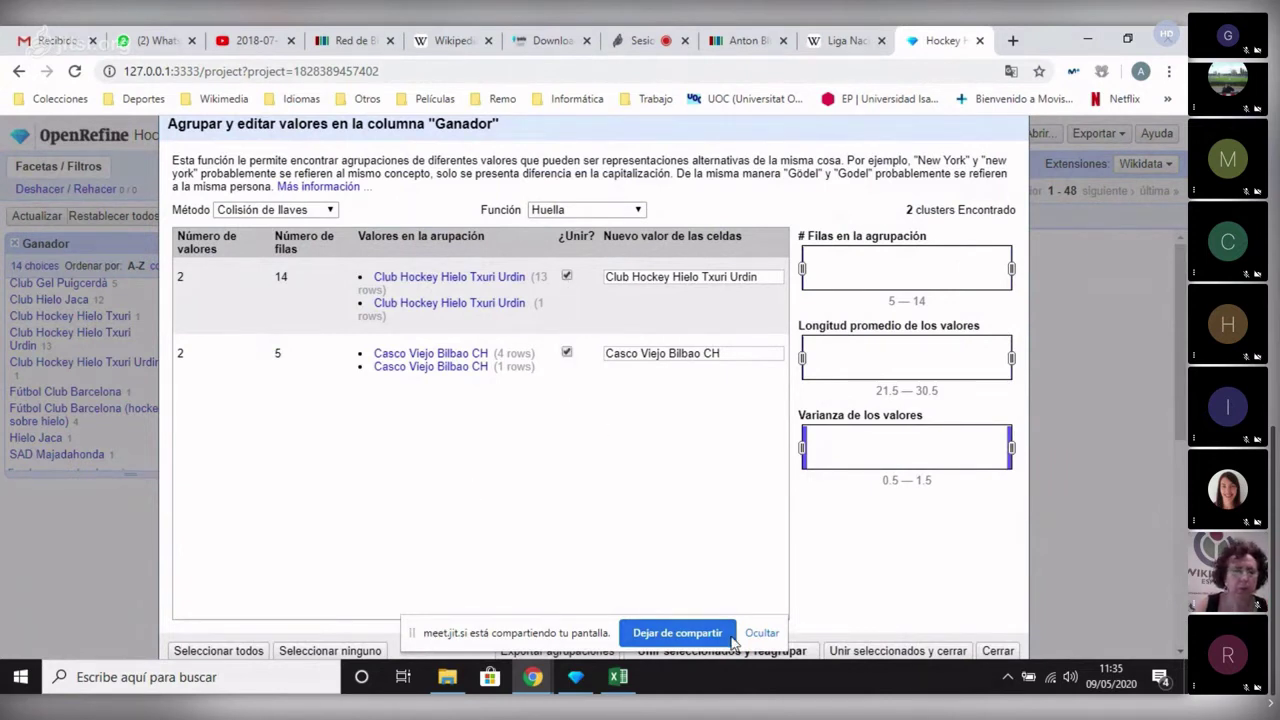
pyautogui.click(762, 633)
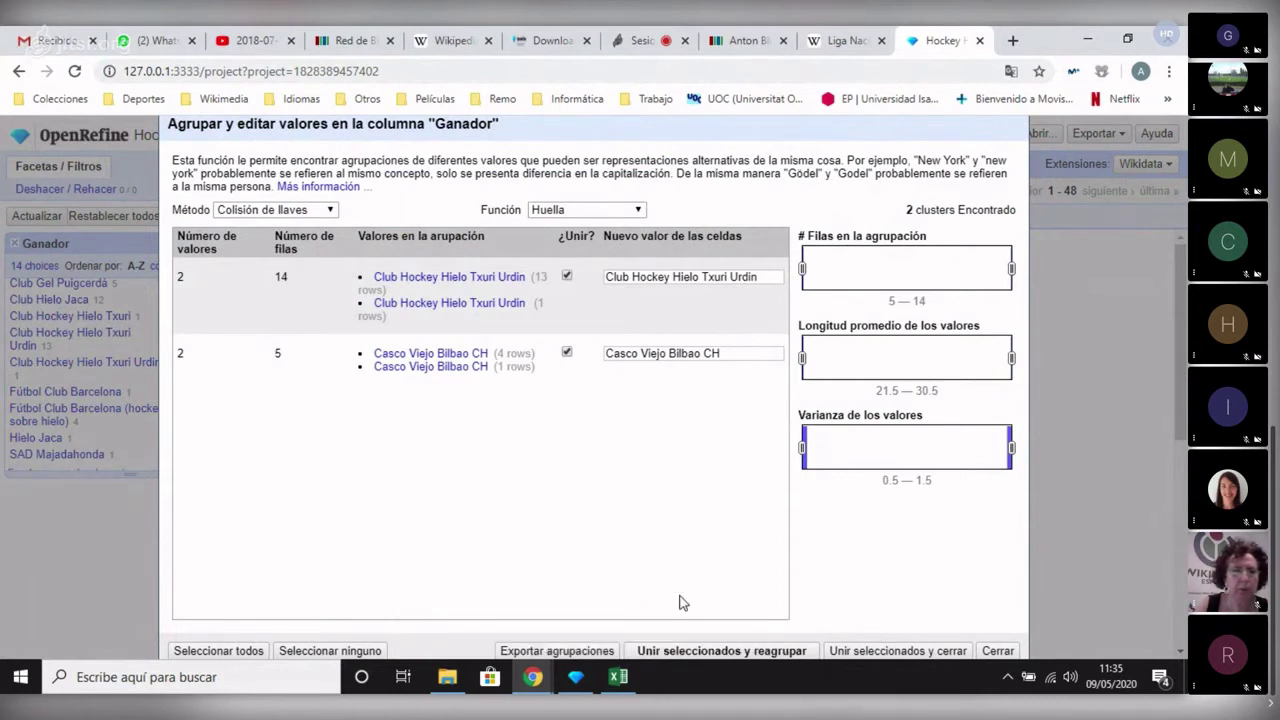
pyautogui.click(728, 652)
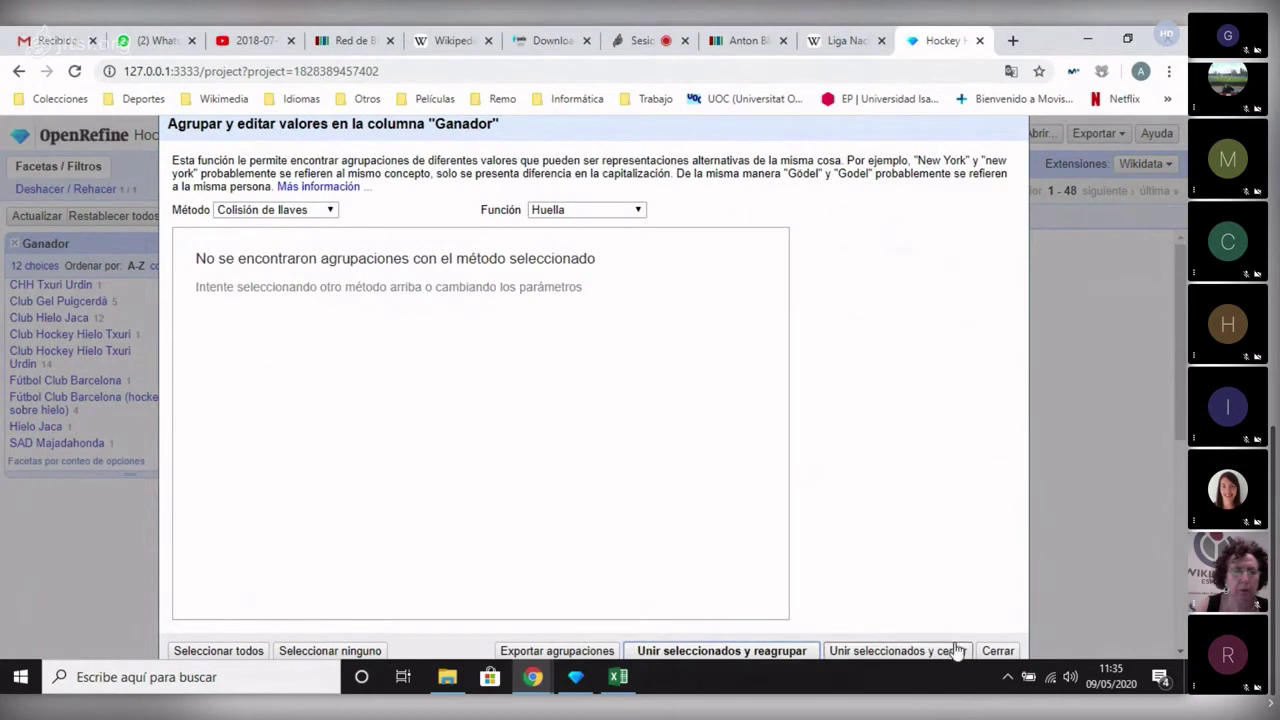
pyautogui.click(997, 651)
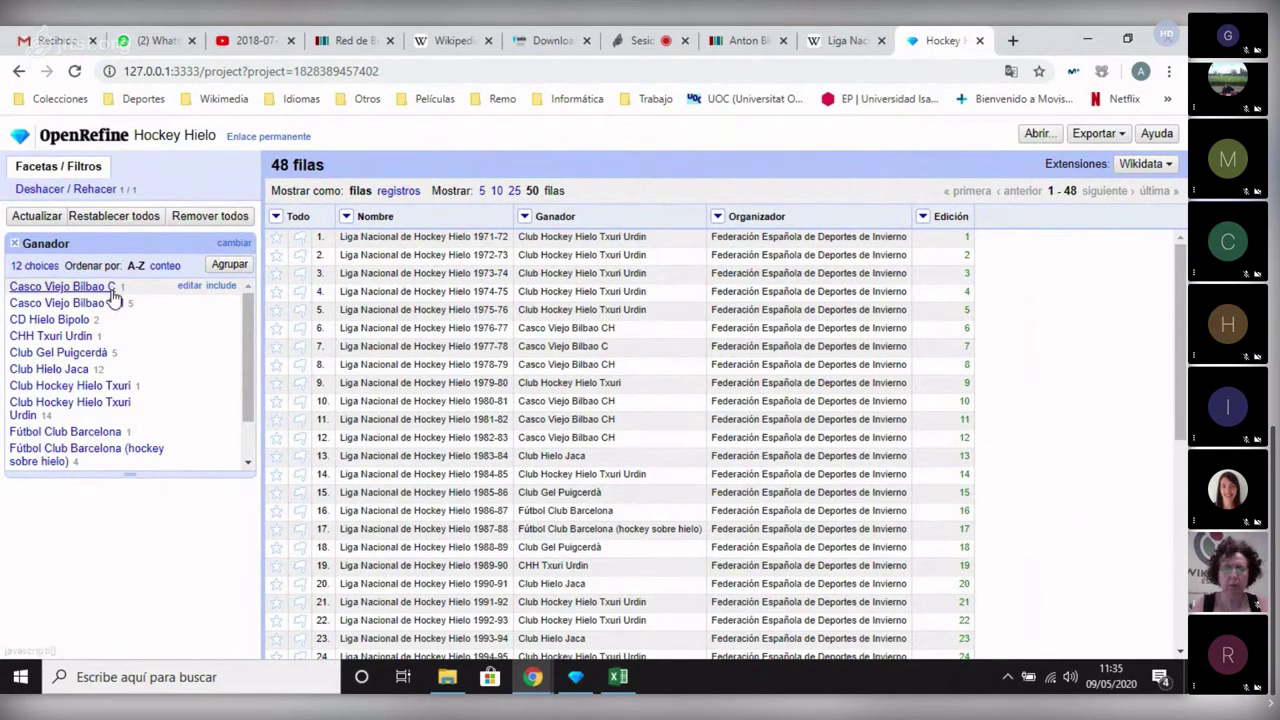
# Correct the Ganador facet value "Casco Viejo Bilbao C" to "Casco Viejo Bilbao CH".
pyautogui.click(187, 287)
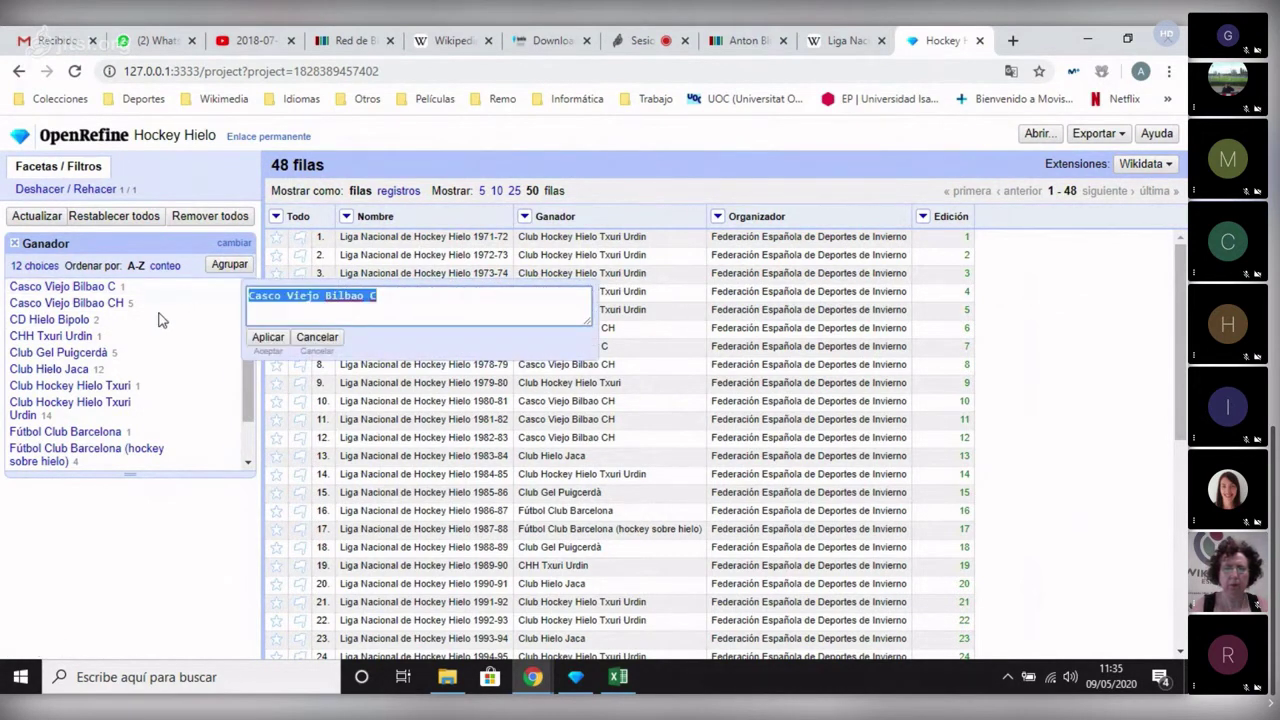
pyautogui.click(410, 298)
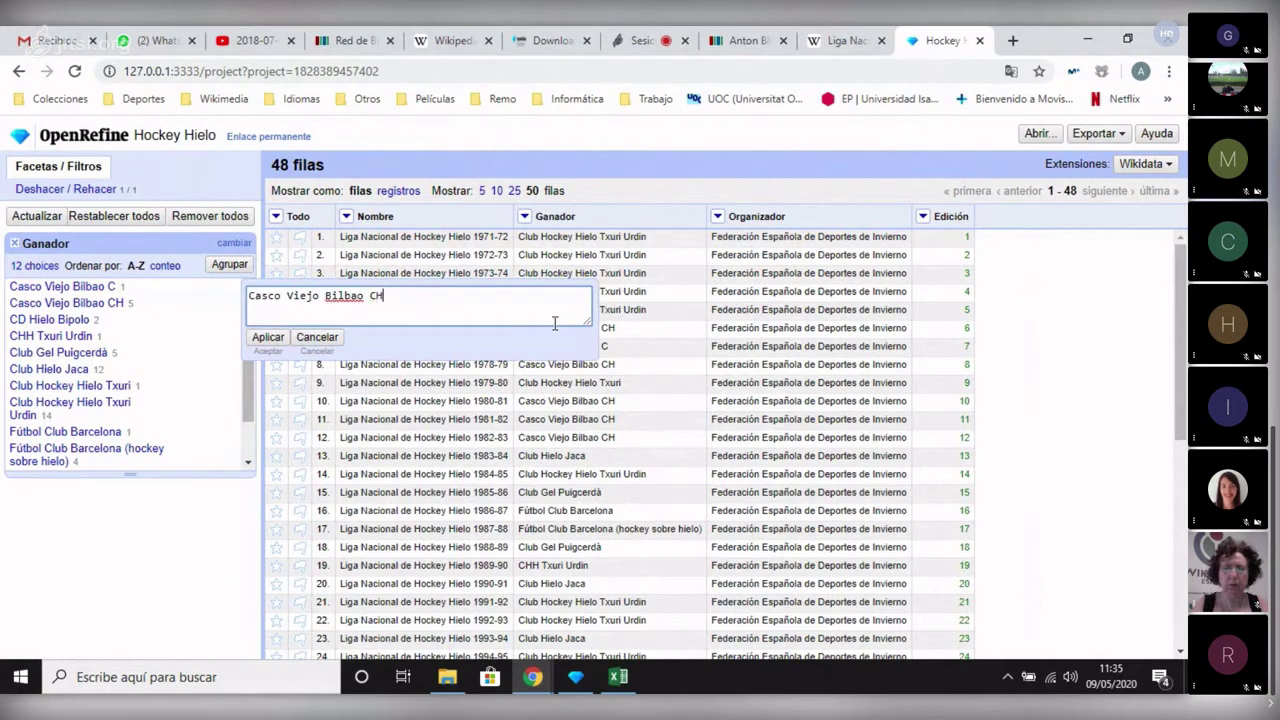
pyautogui.click(266, 337)
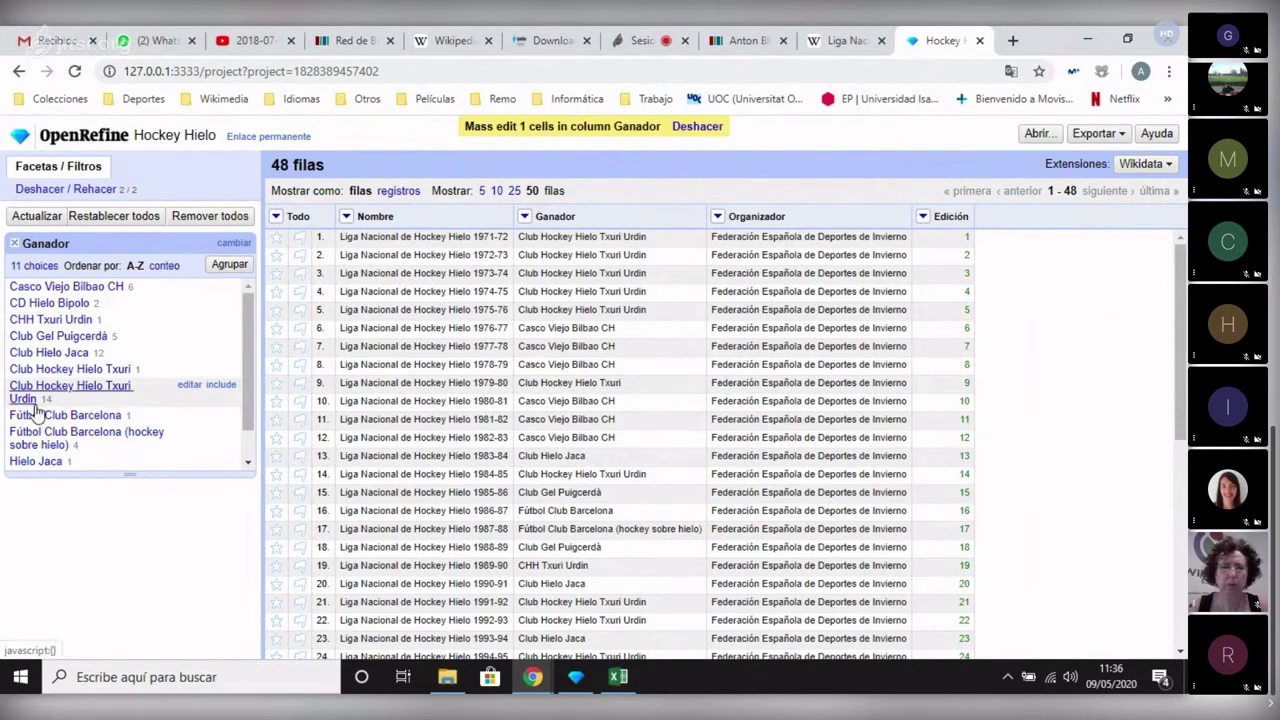
# Change the Ganador values "CHH Txuri Urdin" and "Club Hockey Hielo Txuri" to "Club Hockey Hielo Txuri Urdin".
pyautogui.moveTo(12, 388); pyautogui.dragTo(45, 405)
pyautogui.hotkey('ctrl', 'c')
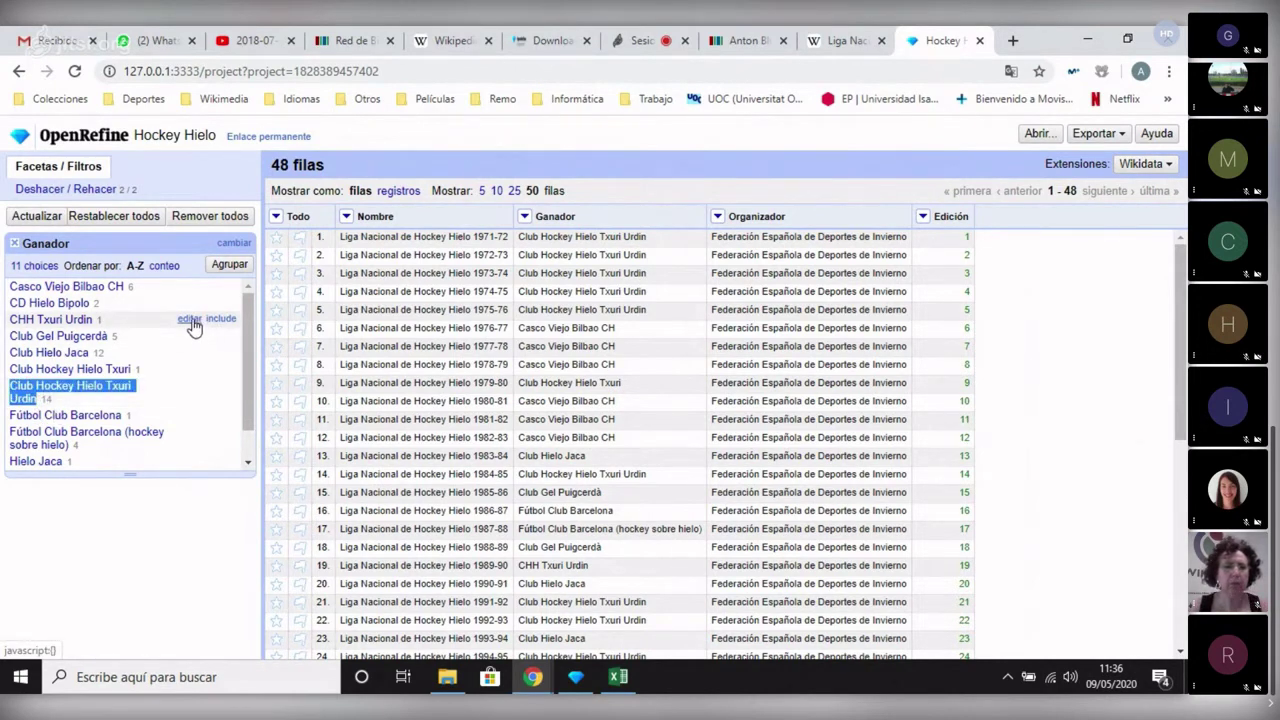
pyautogui.click(190, 320)
pyautogui.hotkey('ctrl', 'v')
pyautogui.click(263, 369)
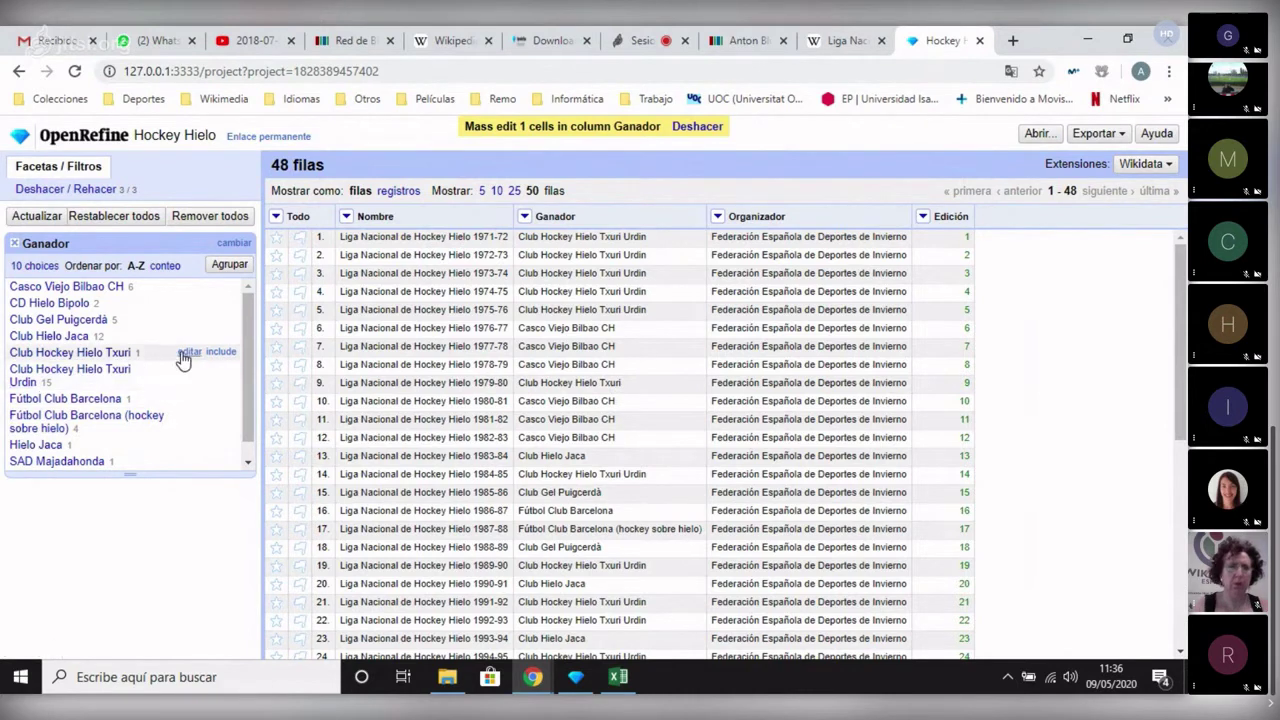
pyautogui.click(189, 352)
pyautogui.write('Urdin')
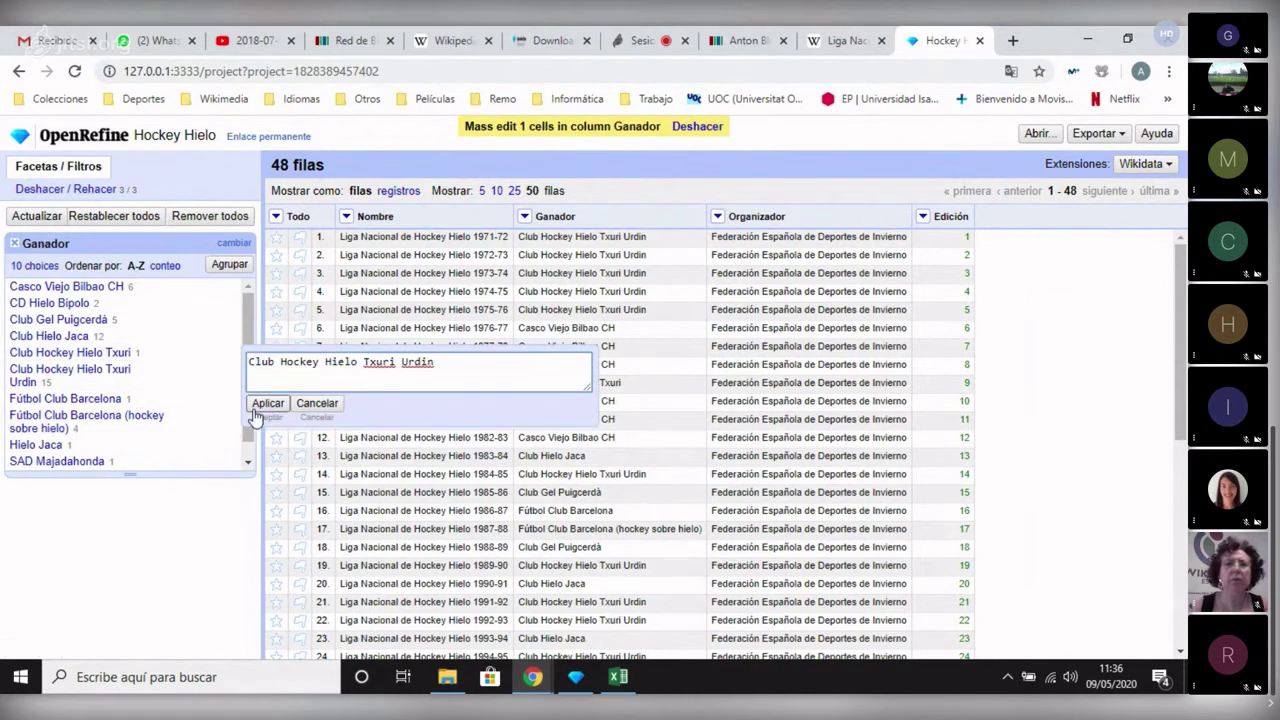
pyautogui.click(263, 403)
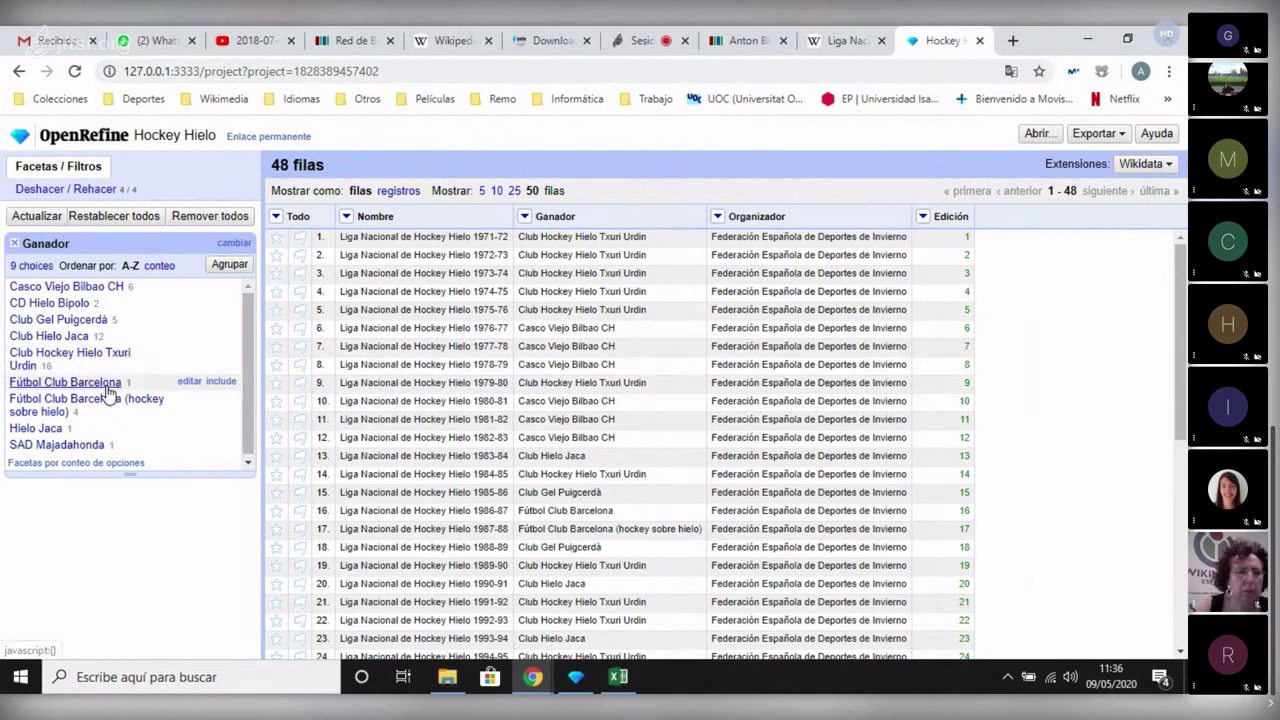
# Change the Ganador value "Fútbol Club Barcelona" to "Fútbol Club Barcelona (hockey sobre hielo)".
pyautogui.tripleClick(70, 415)
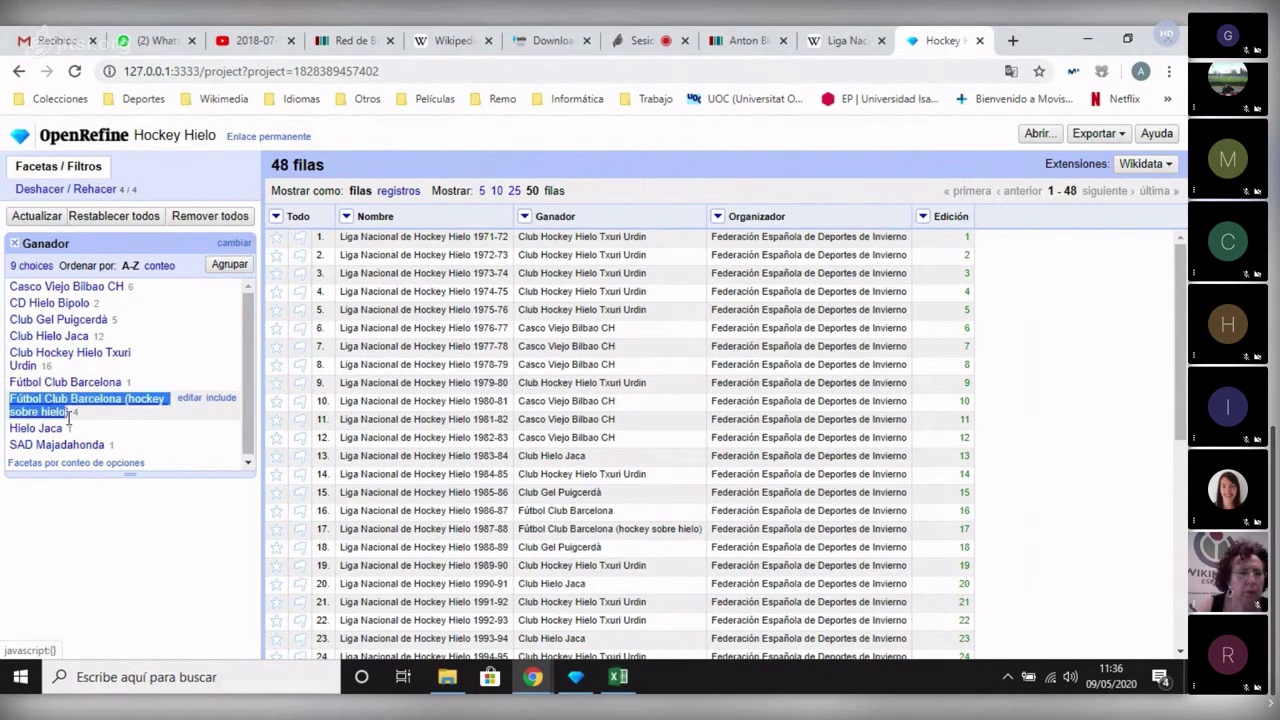
pyautogui.click(189, 397)
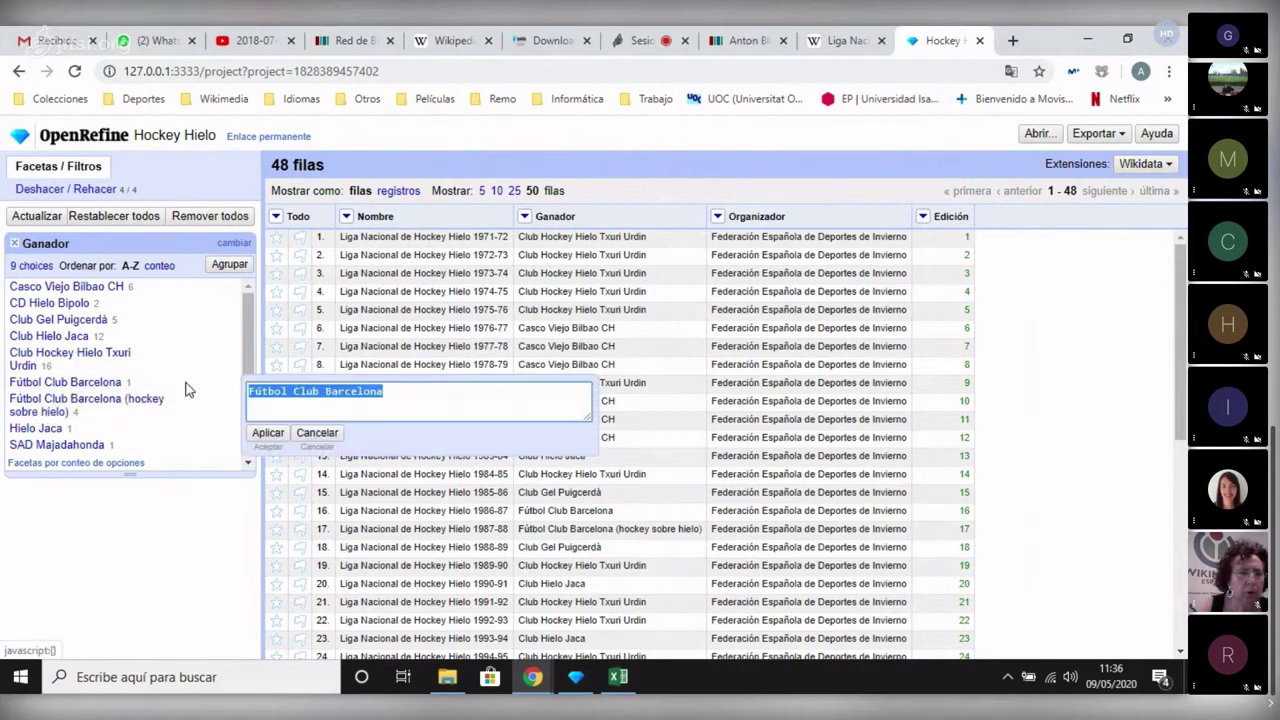
pyautogui.press('End')
pyautogui.click(265, 436)
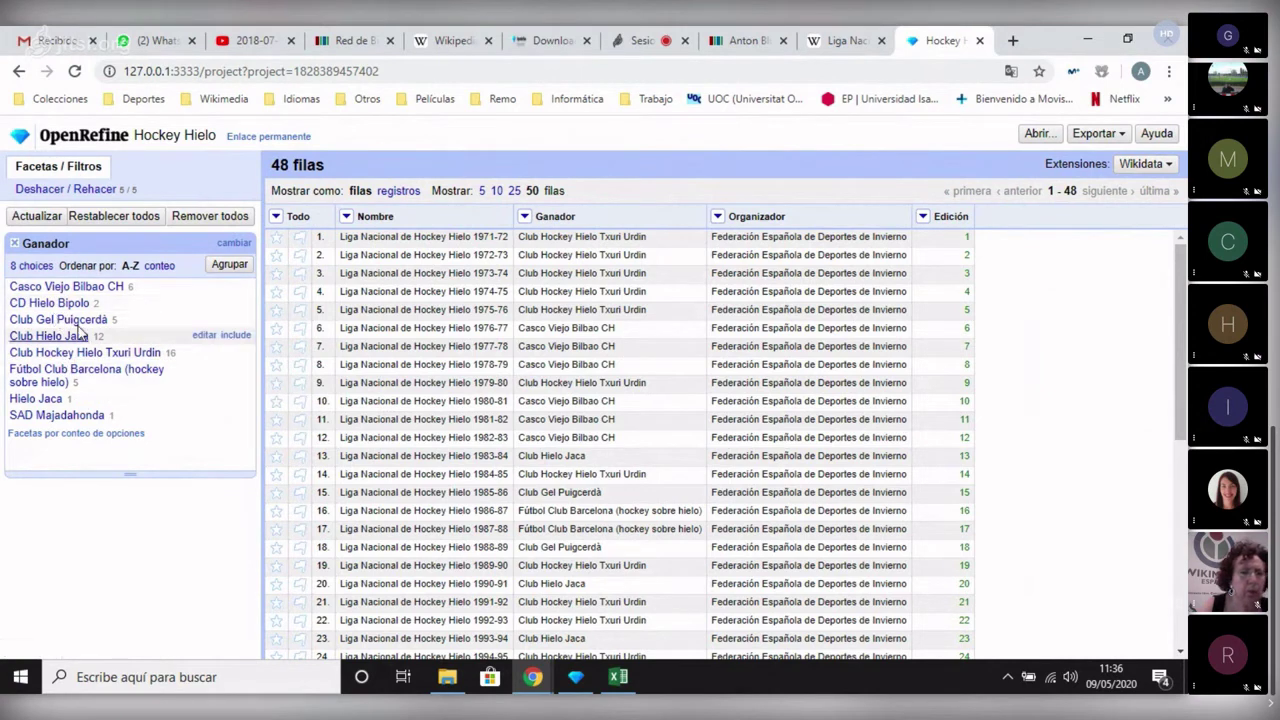
# Change the Ganador value "Hielo Jaca" to "Club Hielo Jaca" and remove the Ganador facet.
pyautogui.tripleClick(50, 337)
pyautogui.hotkey('ctrl', 'c')
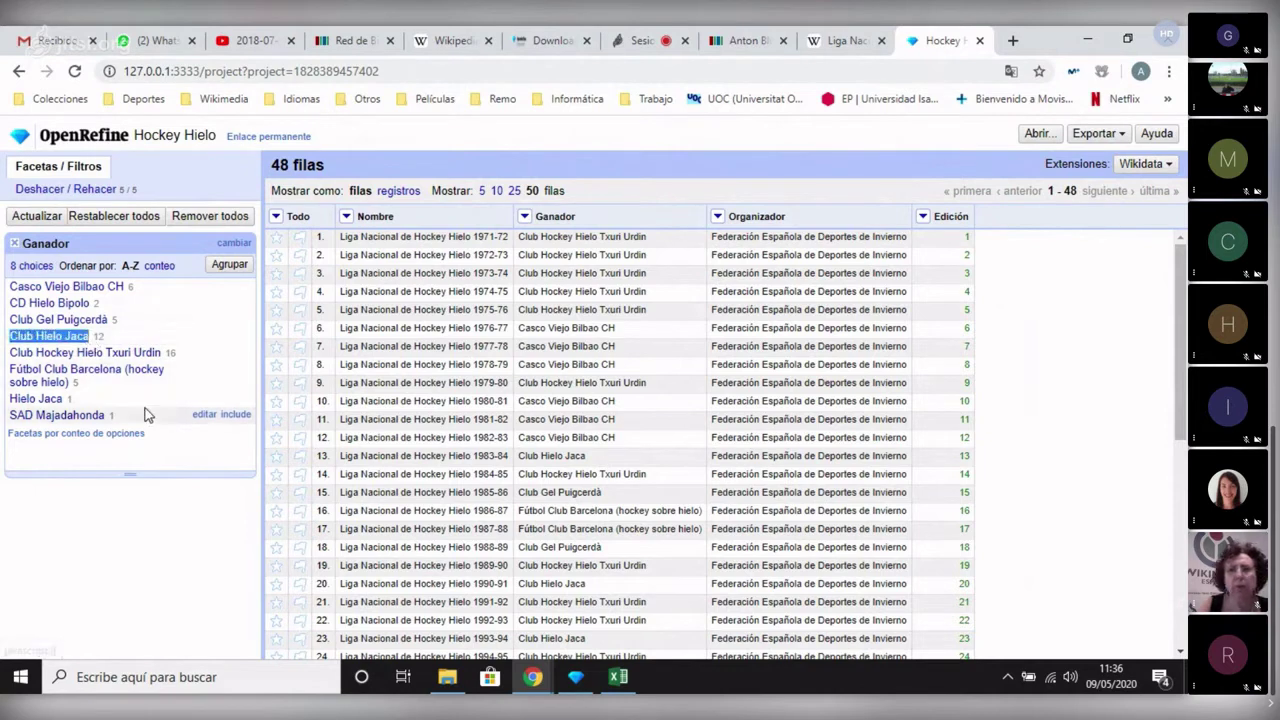
pyautogui.click(204, 398)
pyautogui.hotkey('ctrl', 'v')
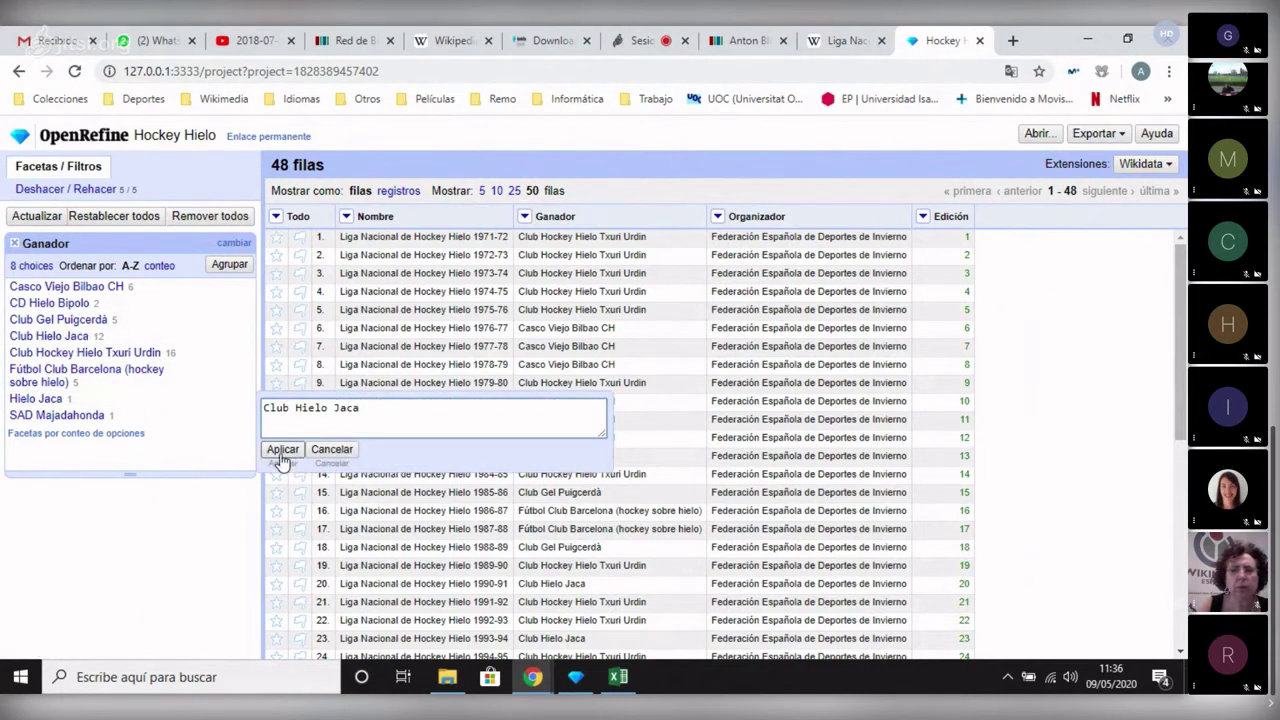
pyautogui.click(283, 451)
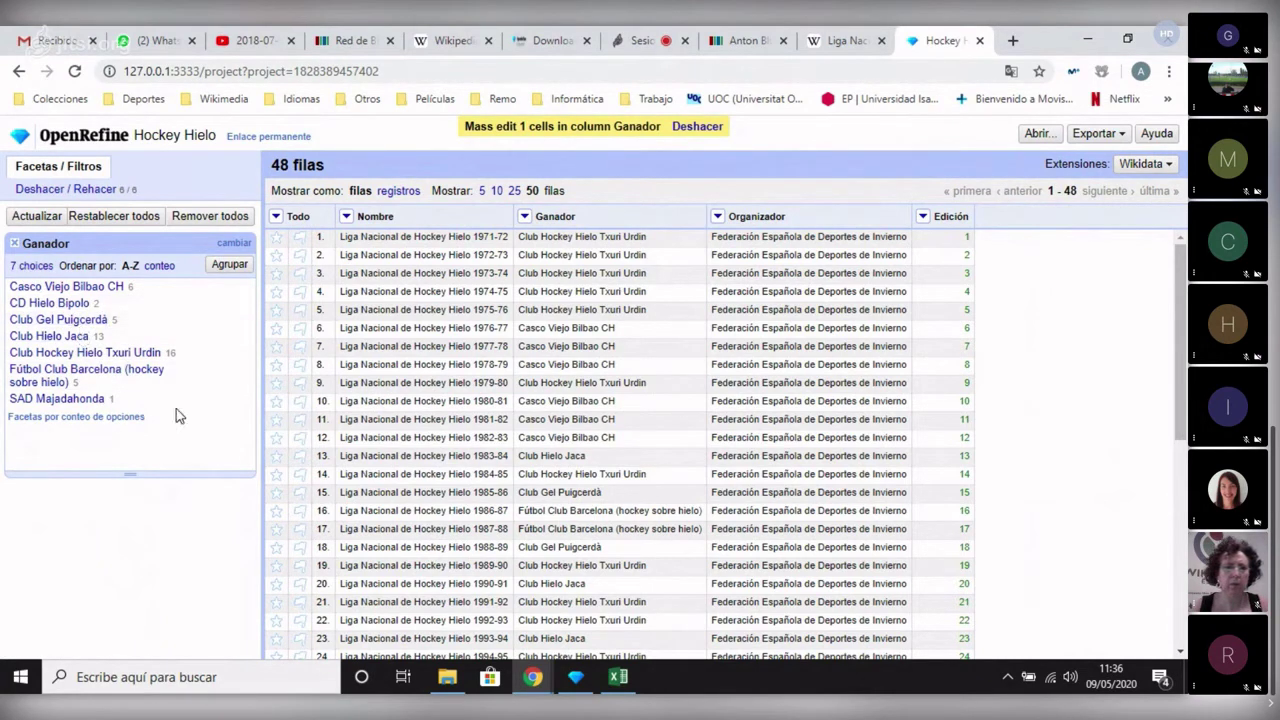
pyautogui.moveTo(200, 402)
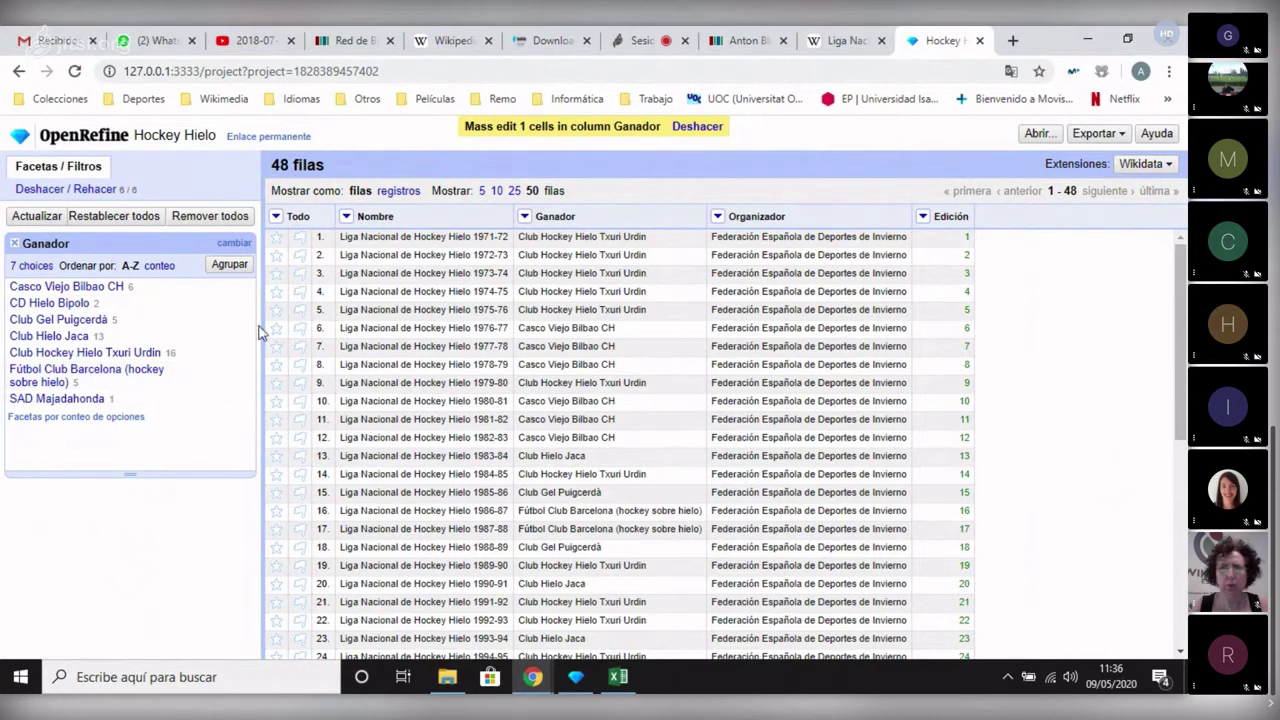
pyautogui.click(14, 243)
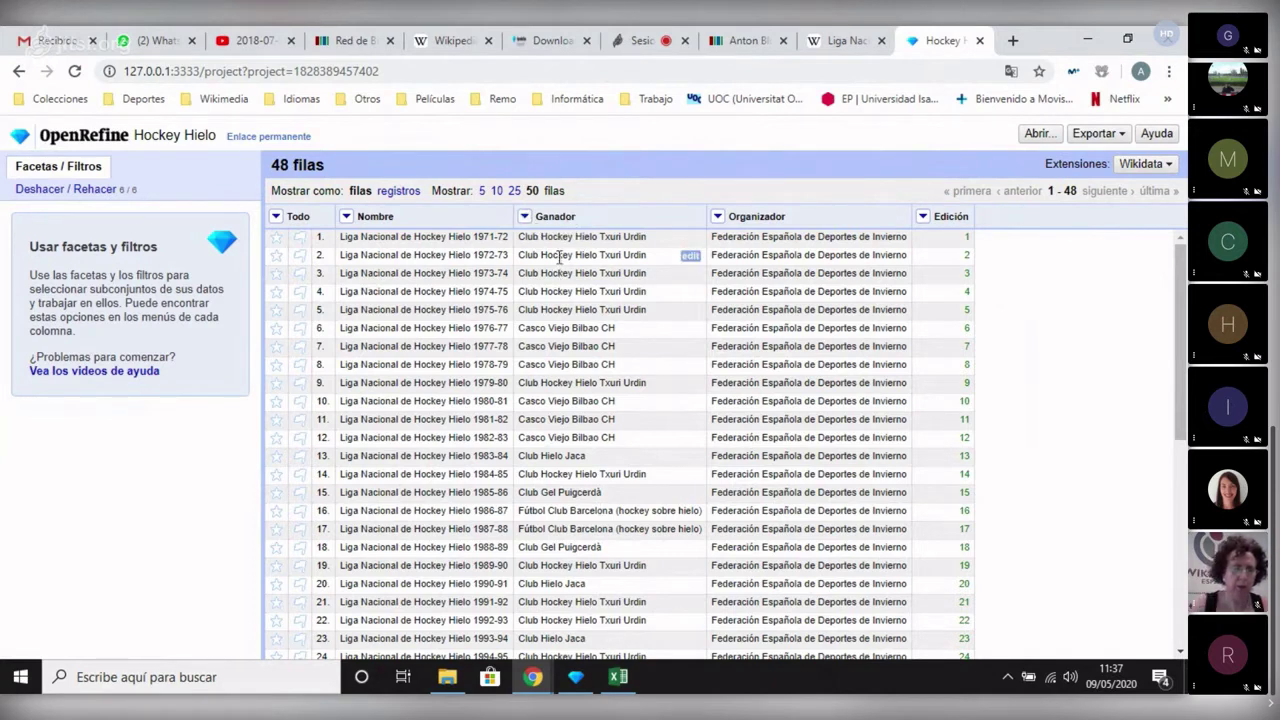
# Reconcile the Ganador column with Wikidata (es) against the class "equipo de hockey sobre hielo", auto-matching high-confidence candidates.
pyautogui.click(524, 216)
pyautogui.moveTo(568, 333)
pyautogui.moveTo(571, 400)
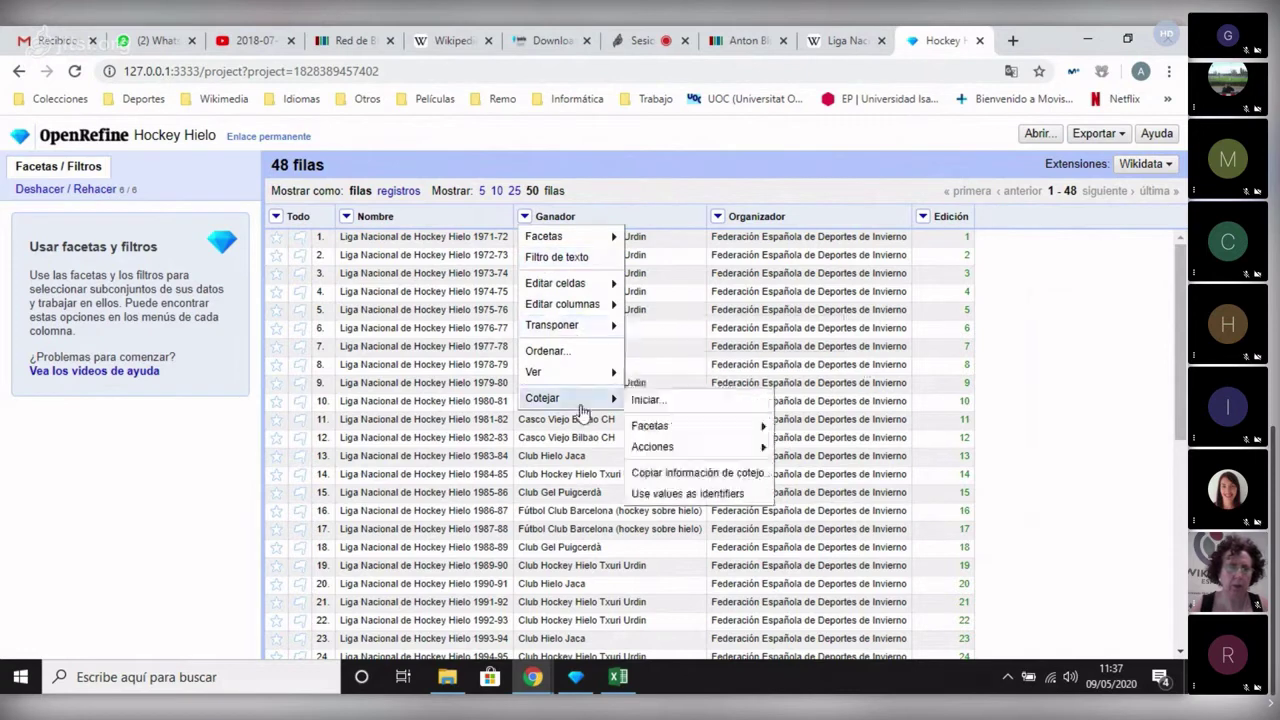
pyautogui.click(676, 402)
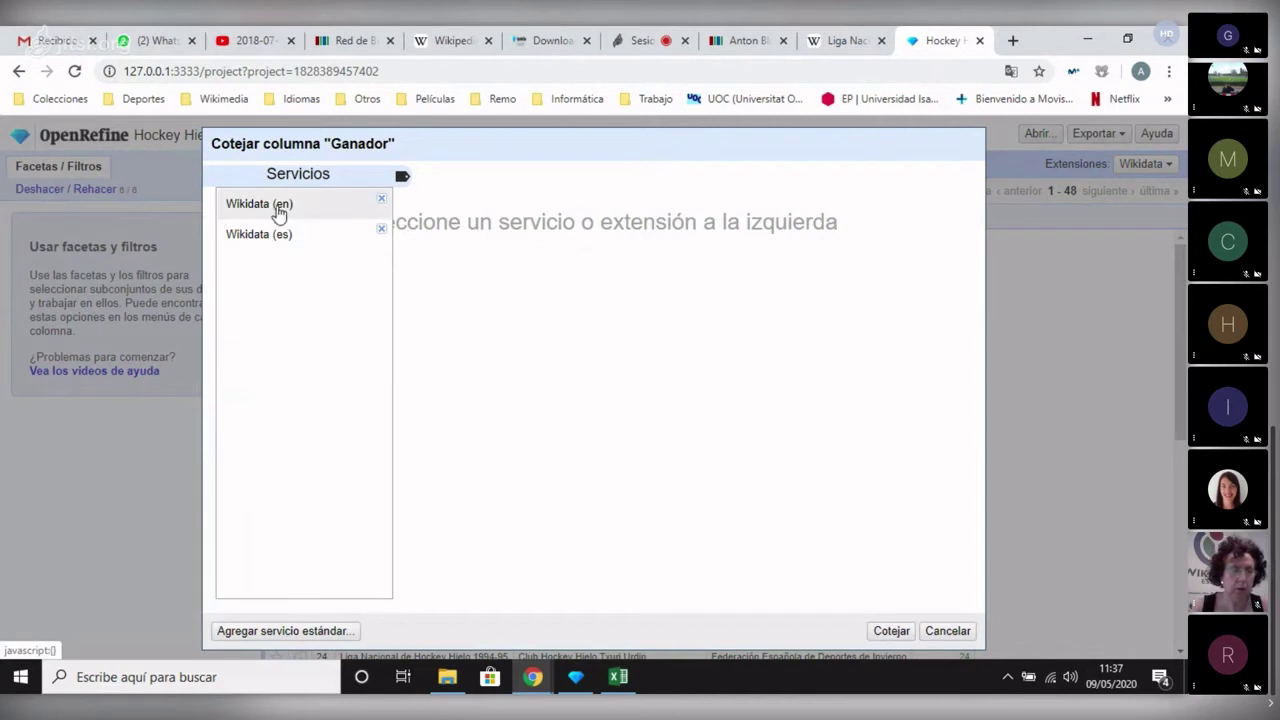
pyautogui.click(318, 235)
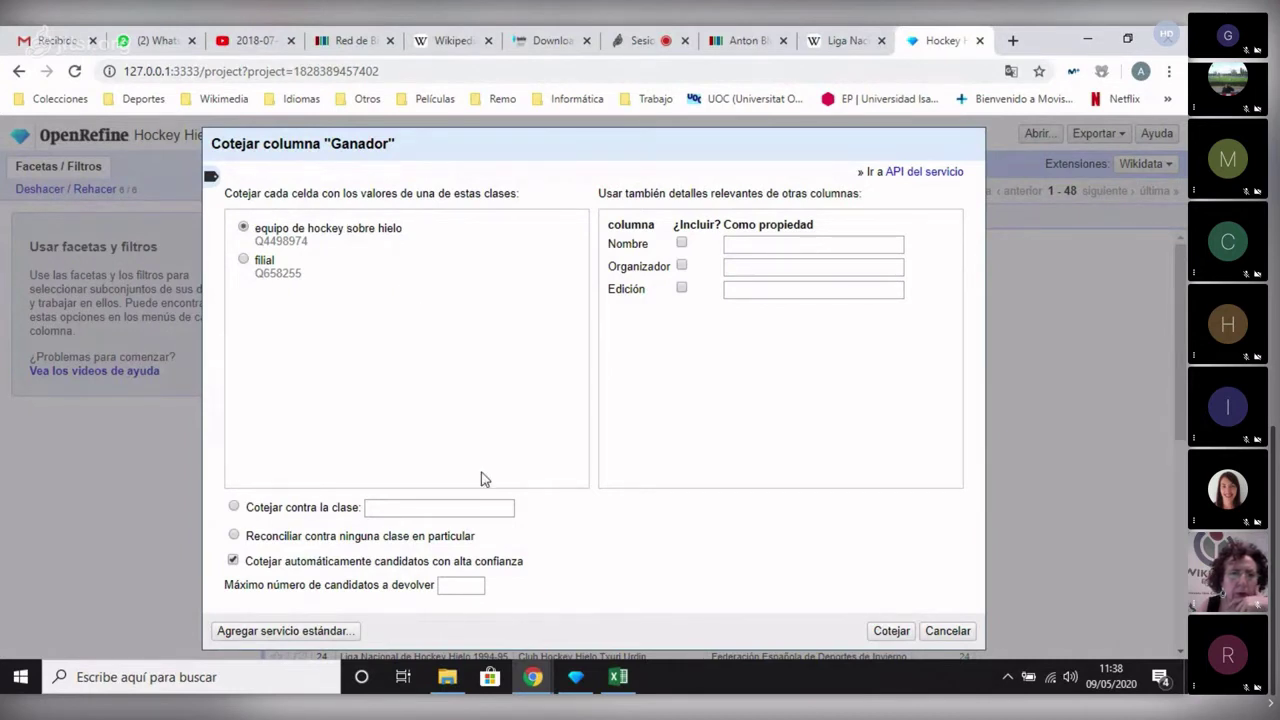
pyautogui.click(889, 636)
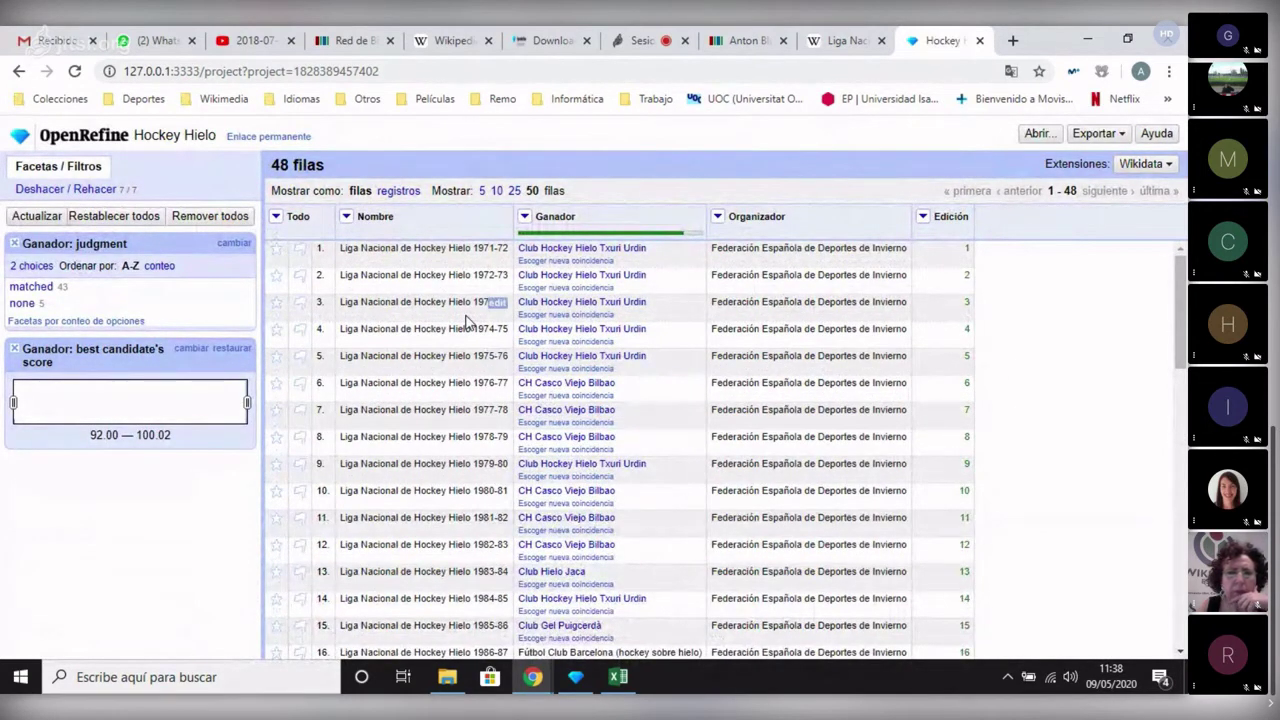
# Examine the Wikidata item matched to Club Hockey Hielo Txuri Urdin in row 1 and return to the project.
pyautogui.moveTo(570, 375)
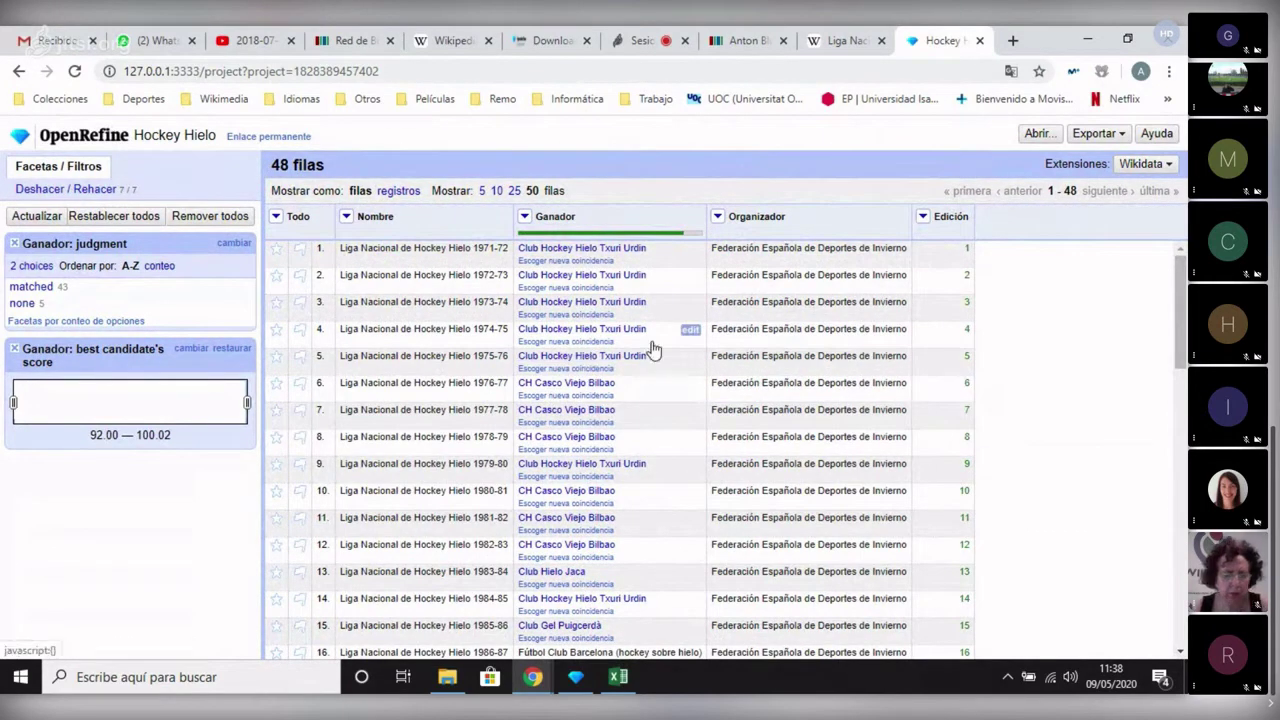
pyautogui.moveTo(565, 252)
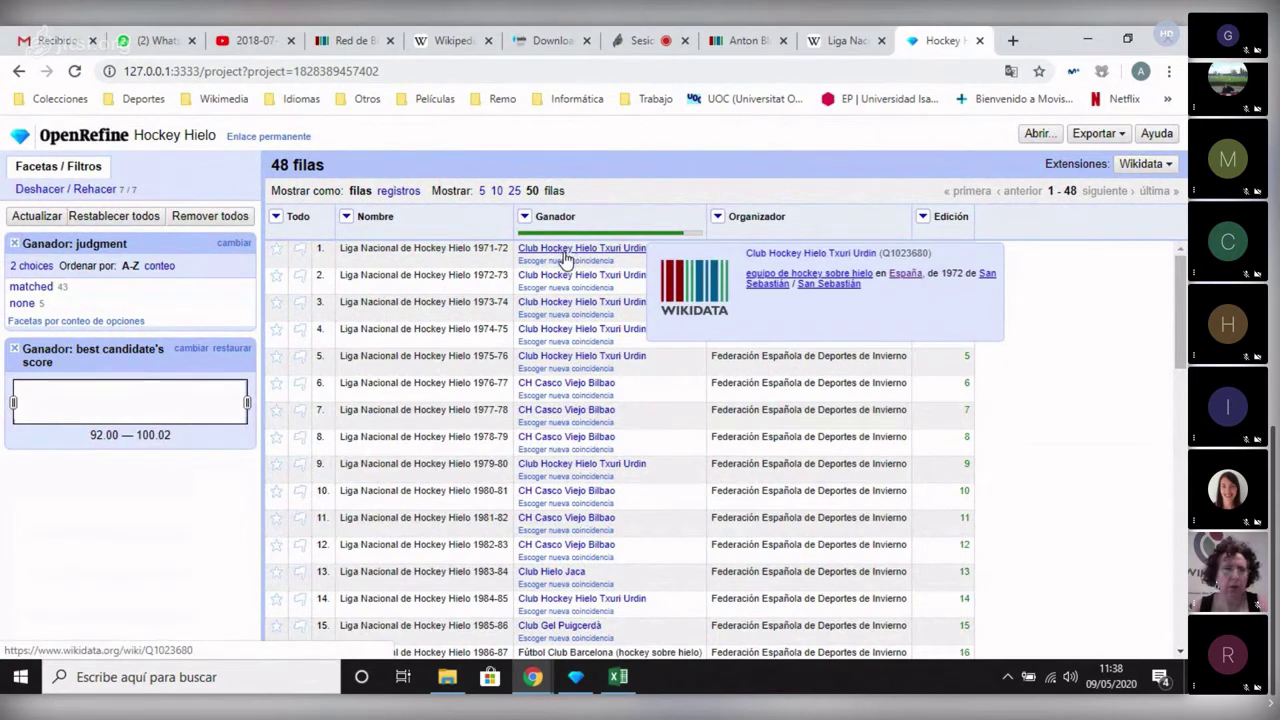
pyautogui.moveTo(641, 258)
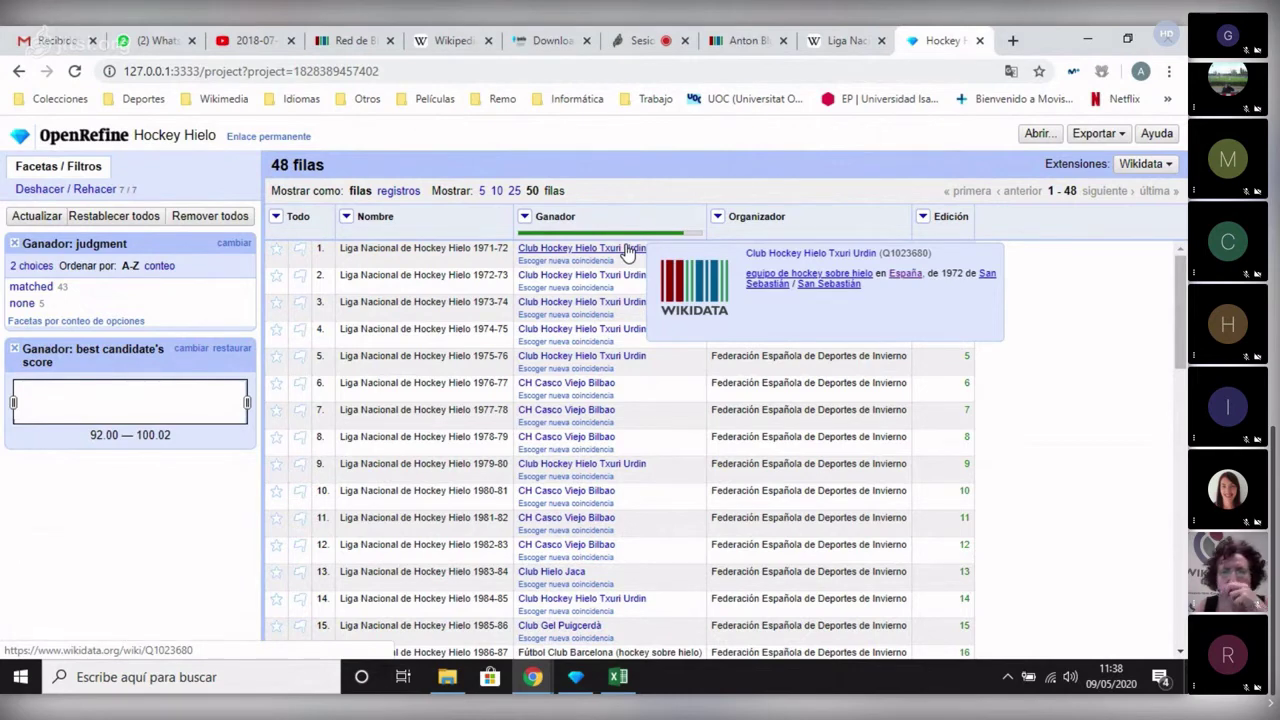
pyautogui.rightClick(627, 253)
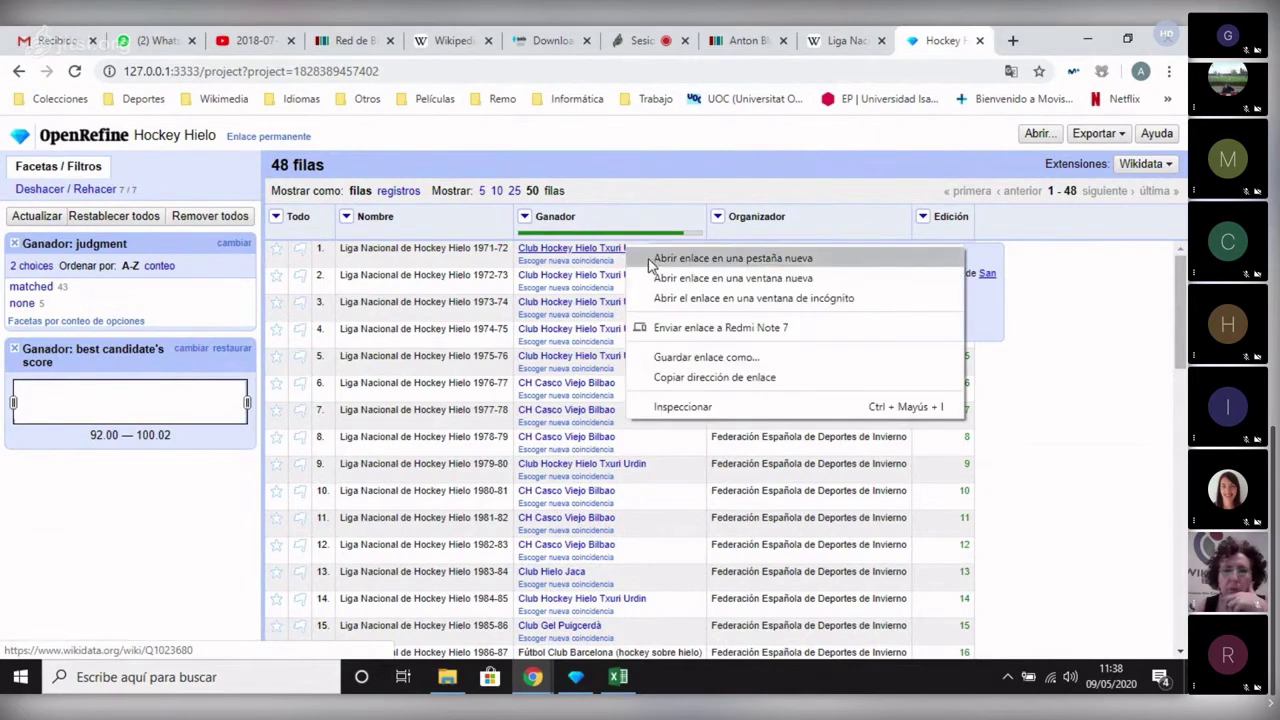
pyautogui.click(656, 259)
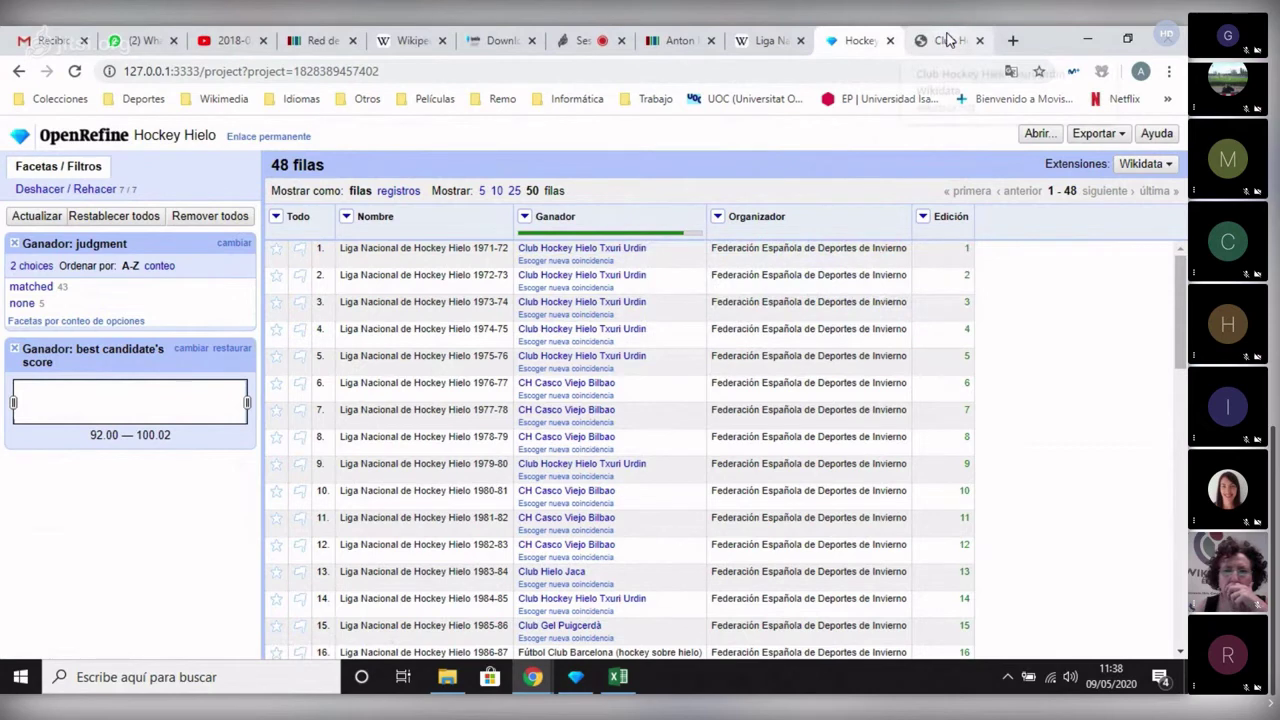
pyautogui.click(945, 40)
pyautogui.scroll(-5, 529, 289)
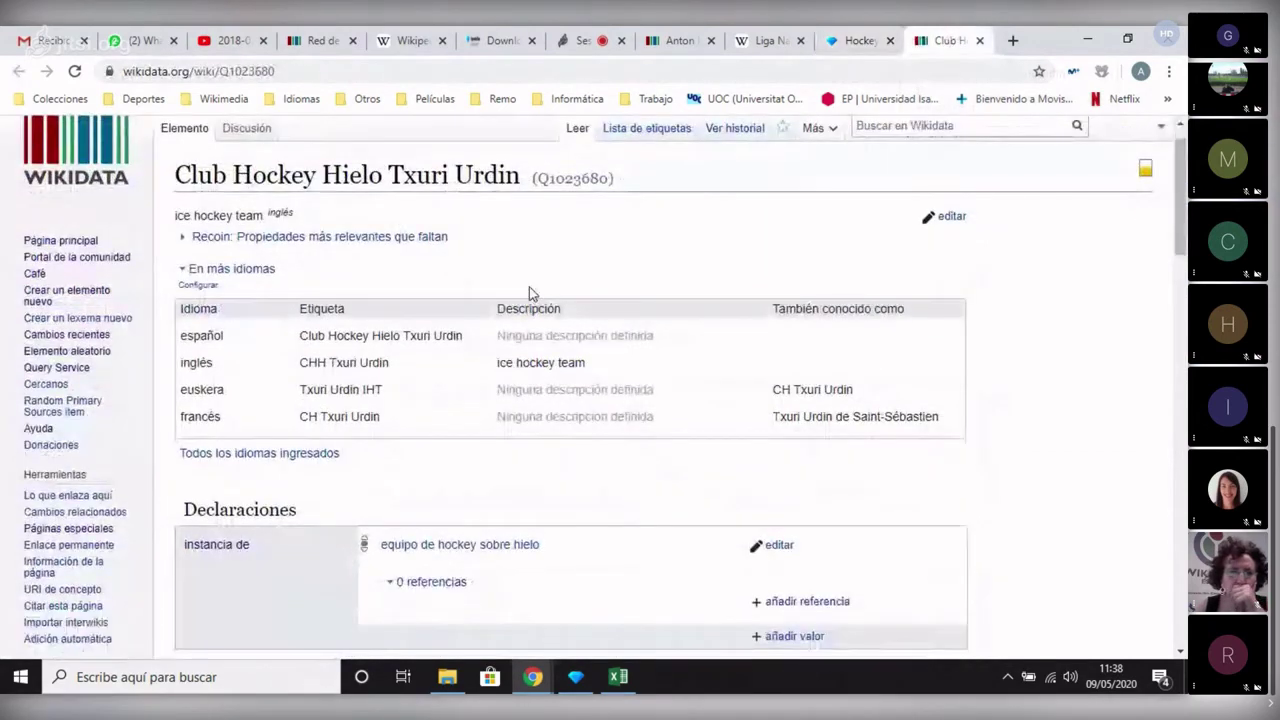
pyautogui.scroll(-10, 529, 288)
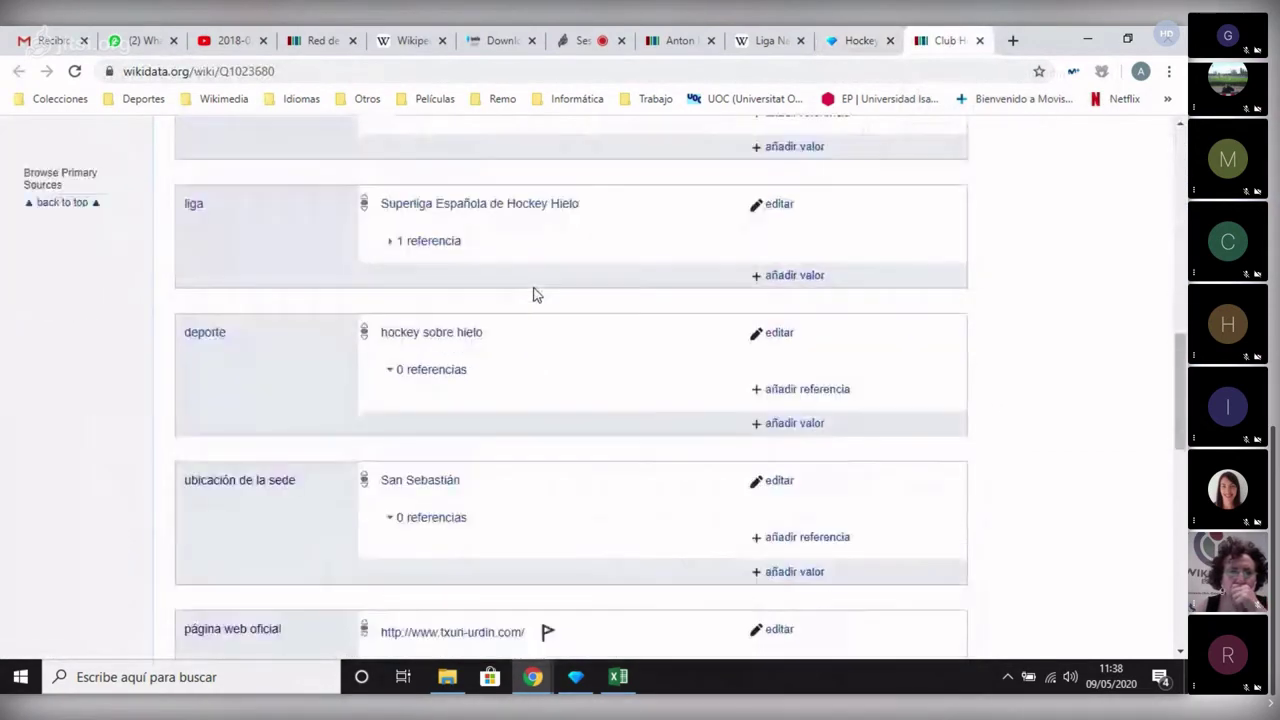
pyautogui.scroll(15, 545, 296)
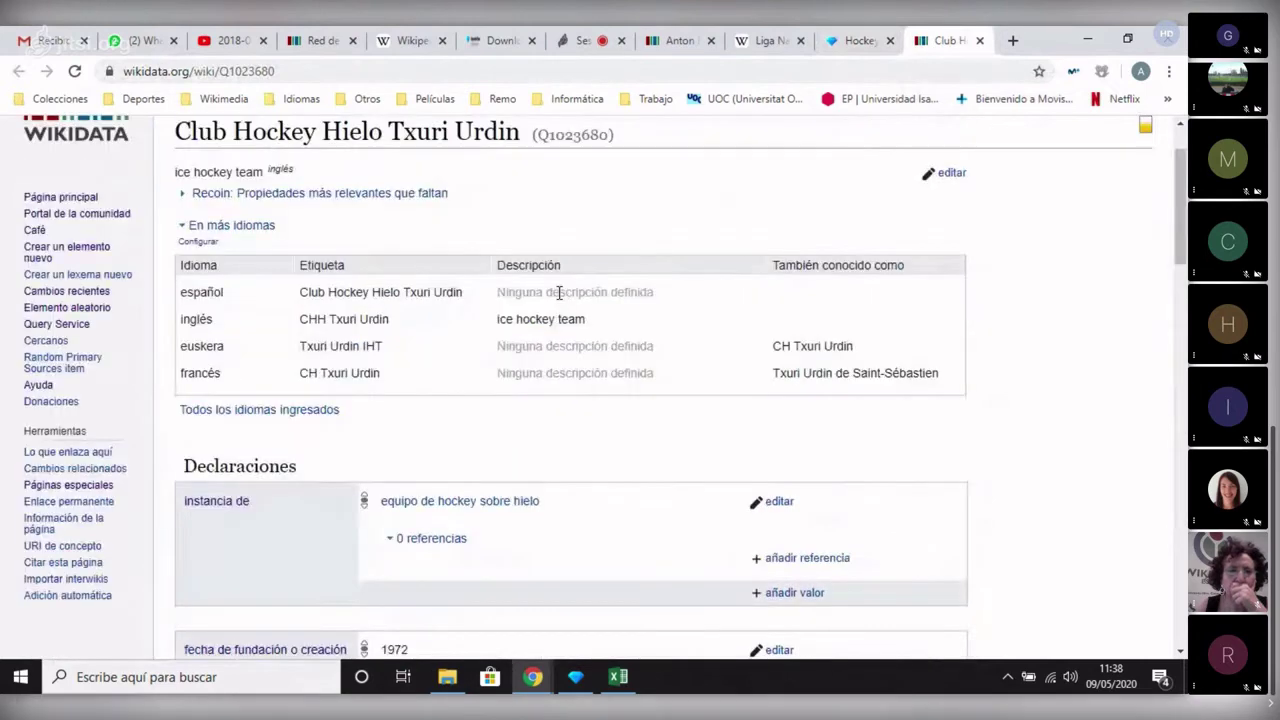
pyautogui.scroll(1, 559, 292)
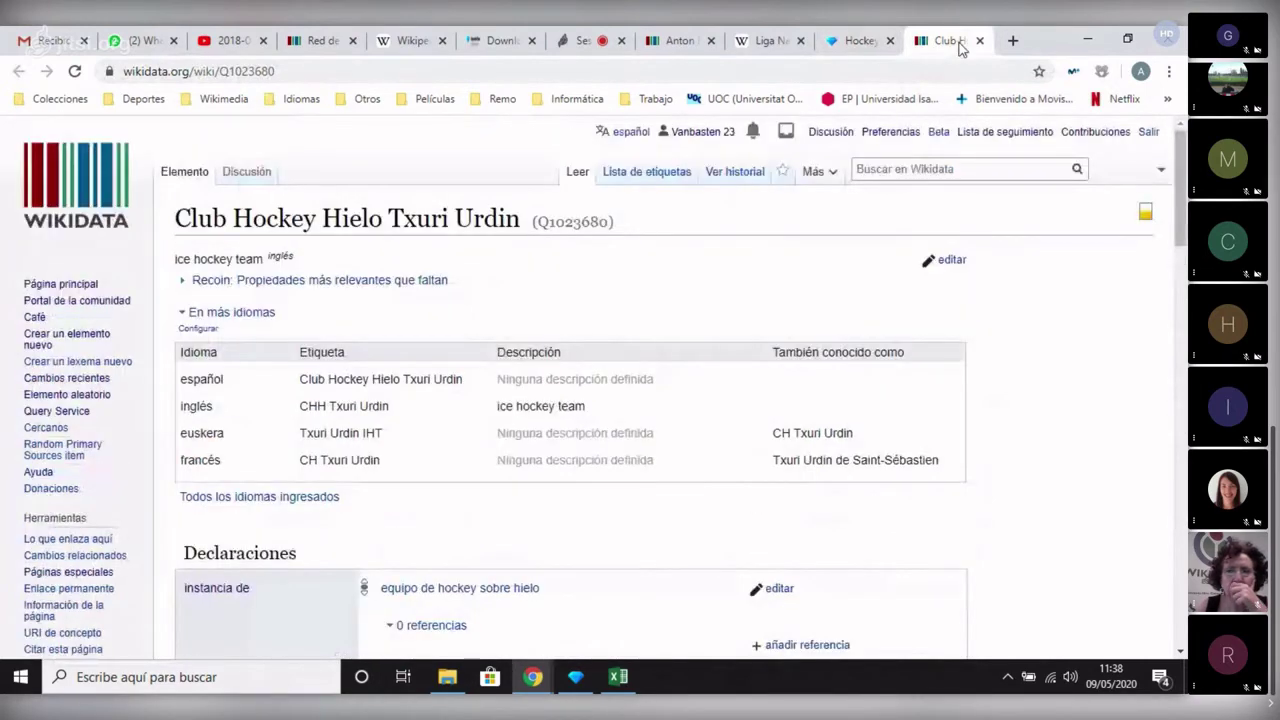
pyautogui.click(979, 40)
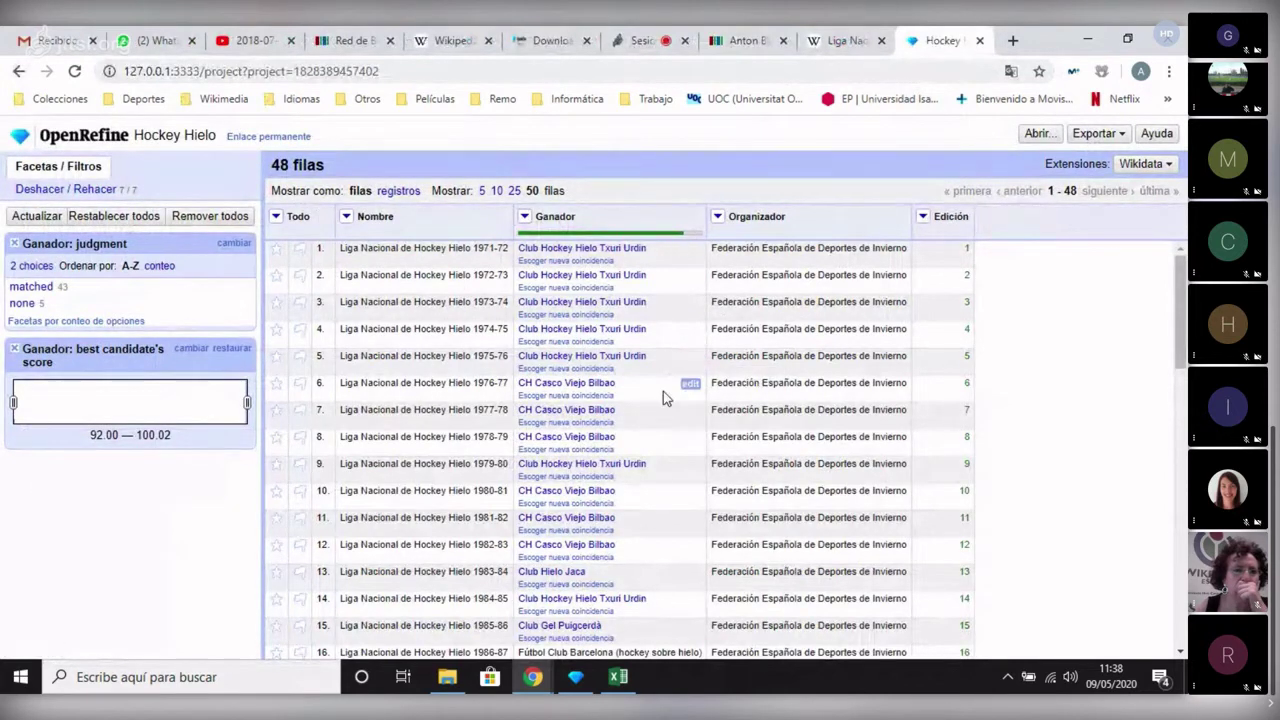
# Review the matched and unmatched clubs in the reconciled Ganador column.
pyautogui.scroll(-1, 660, 398)
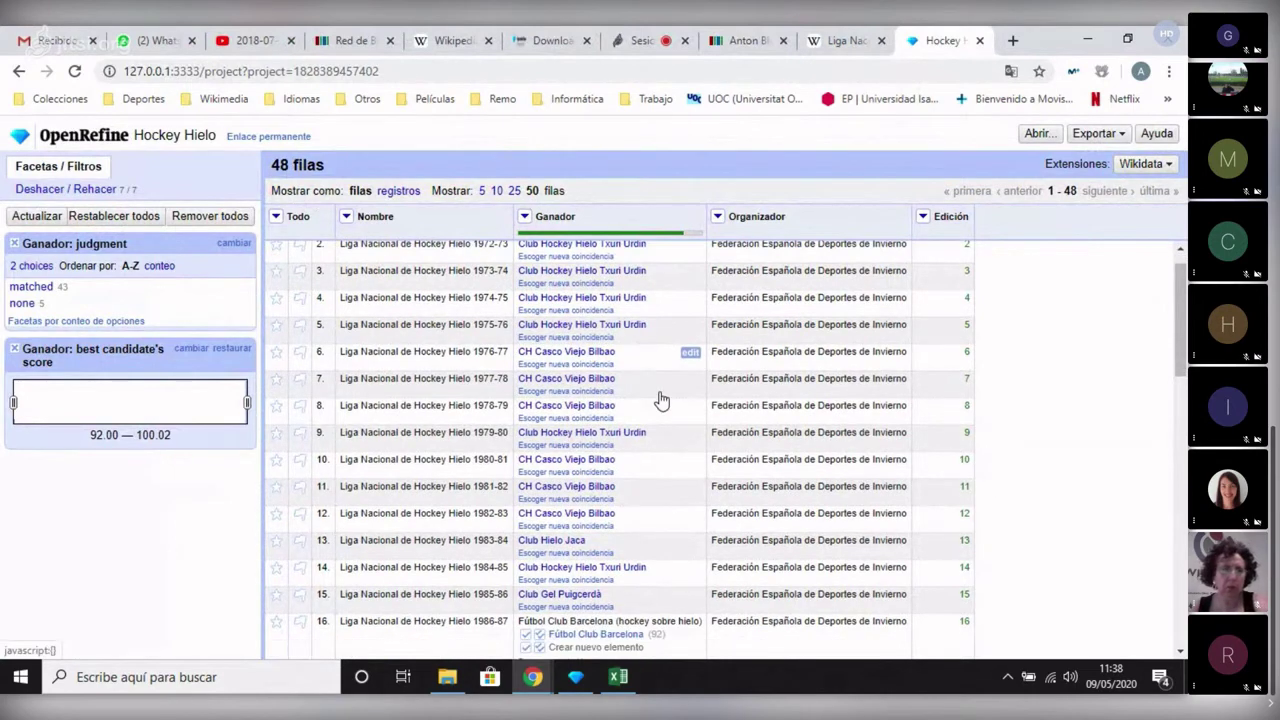
pyautogui.scroll(-1, 663, 395)
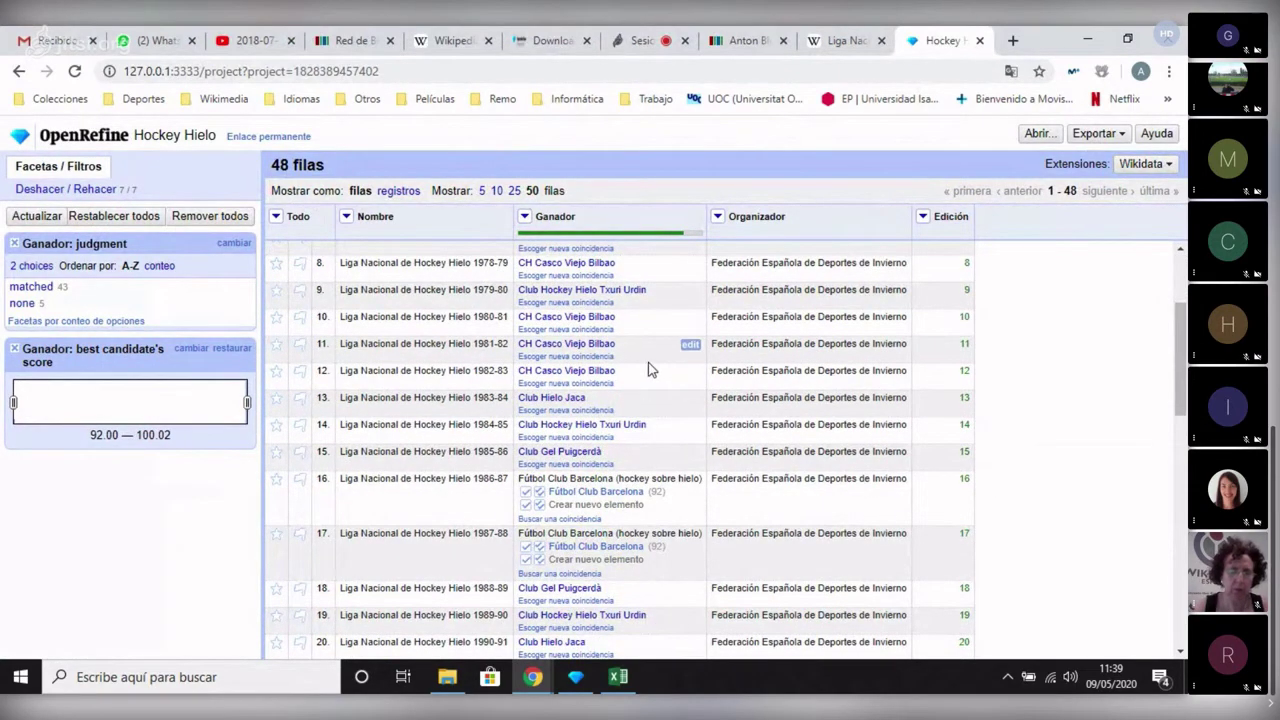
pyautogui.scroll(2, 648, 352)
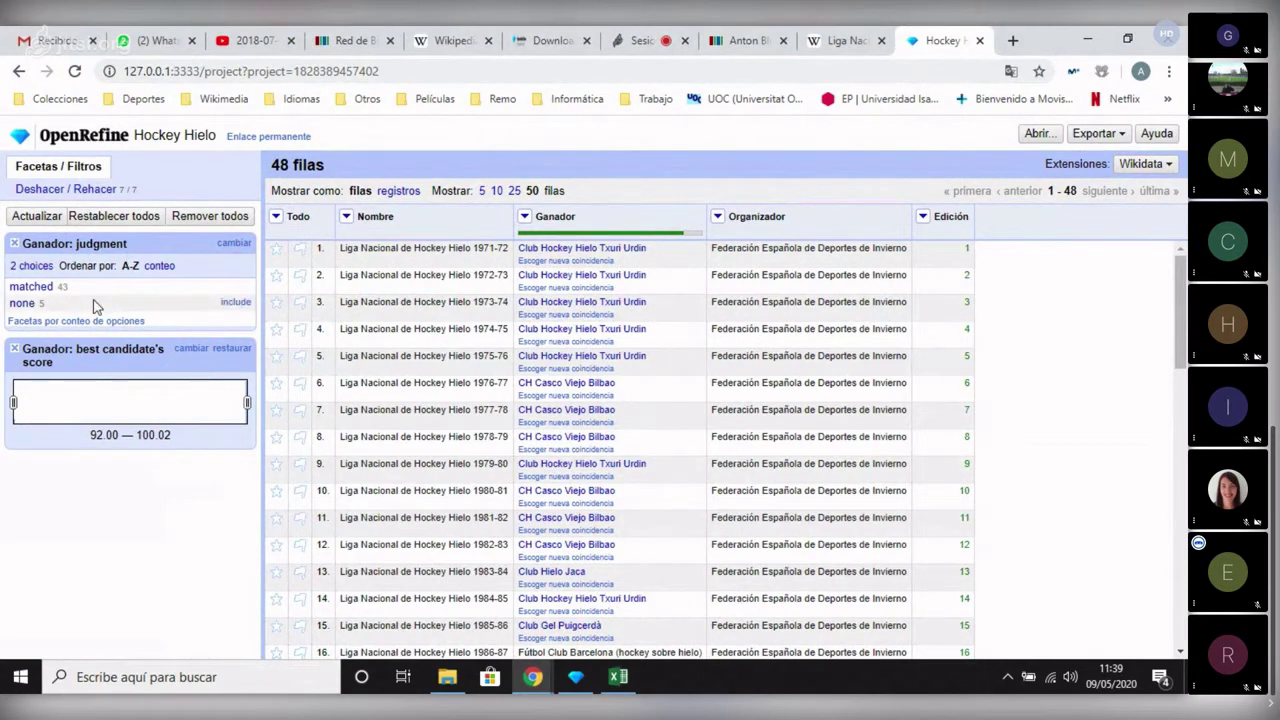
pyautogui.click(524, 216)
pyautogui.moveTo(570, 378)
pyautogui.moveTo(569, 400)
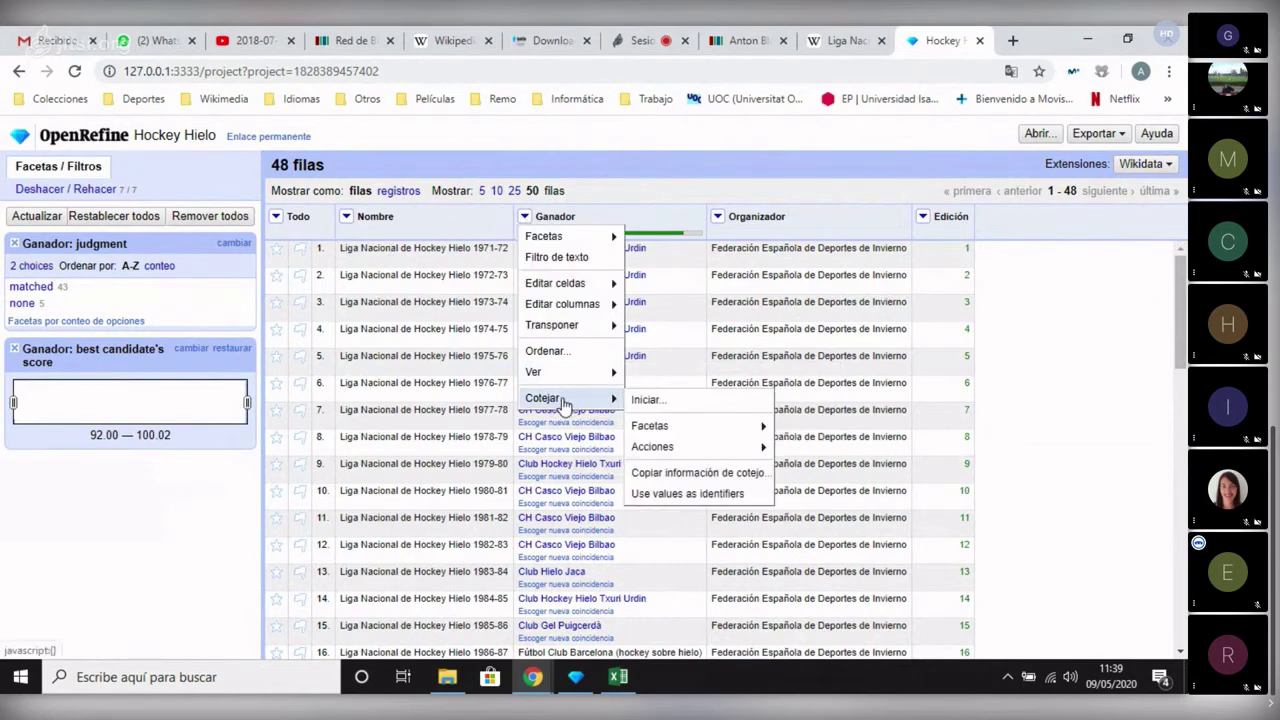
pyautogui.click(150, 300)
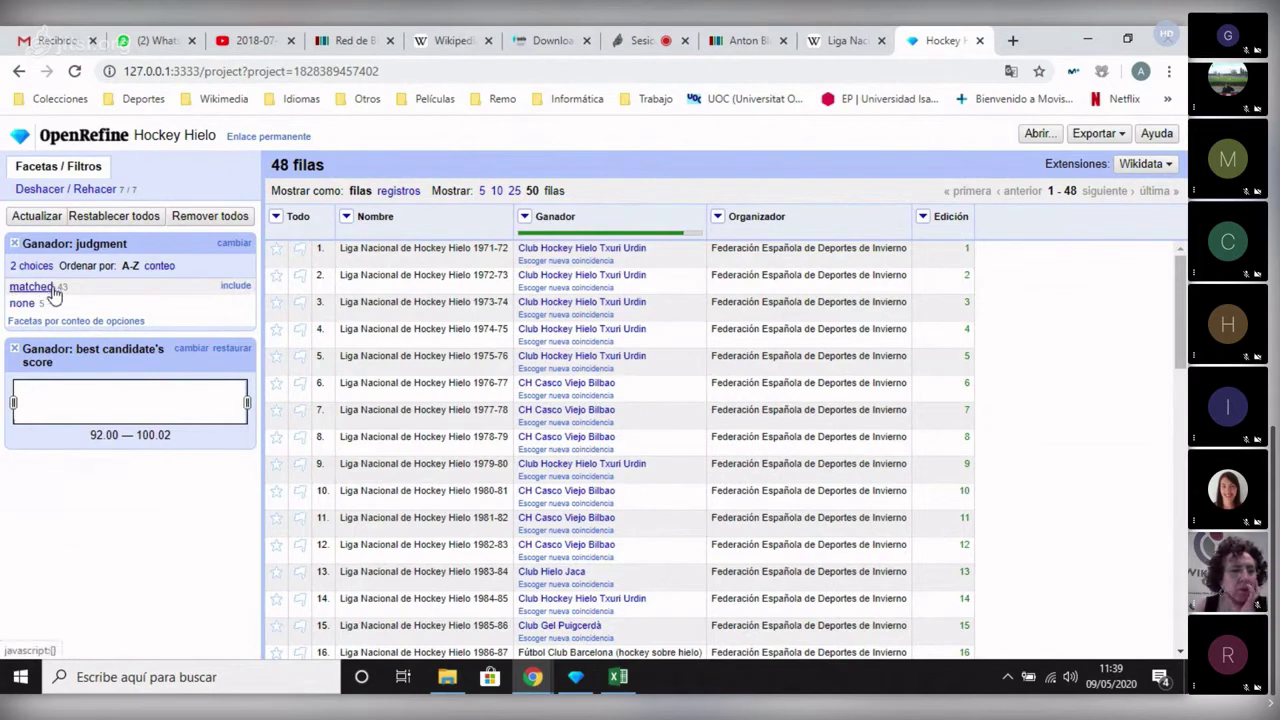
# Filter the rows to those whose Ganador judgment is "none".
pyautogui.doubleClick(61, 287)
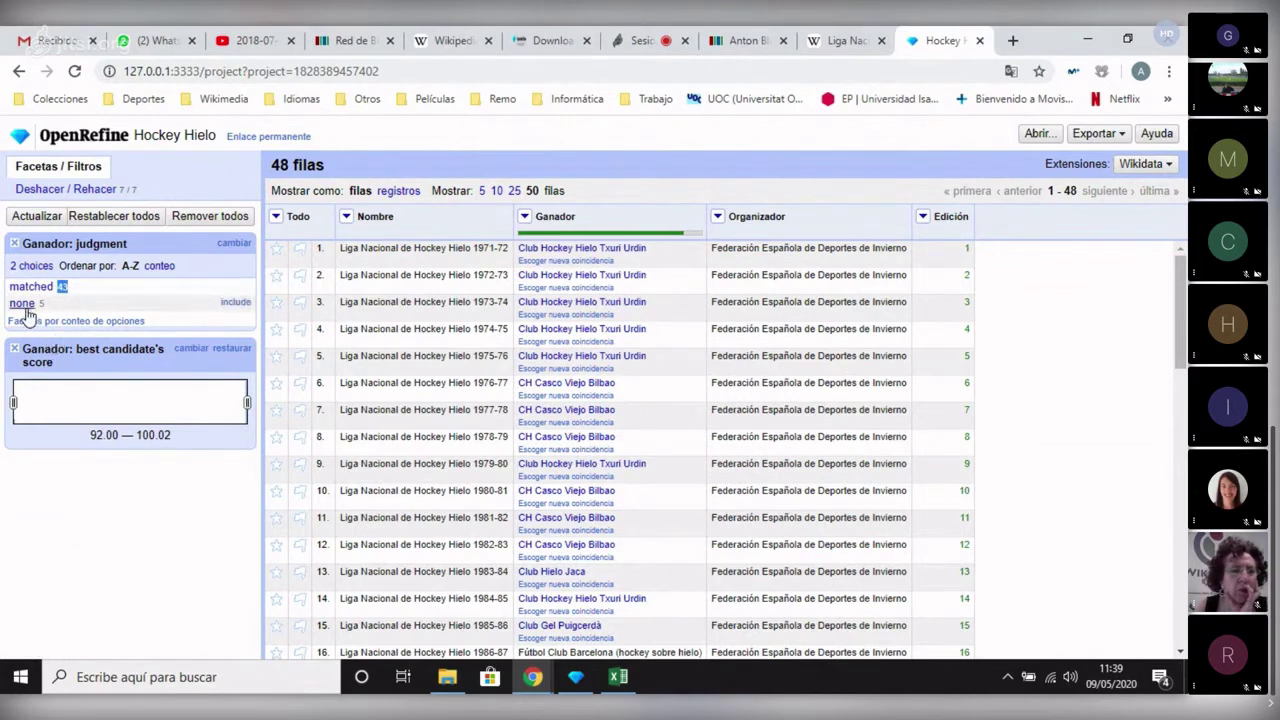
pyautogui.tripleClick(24, 304)
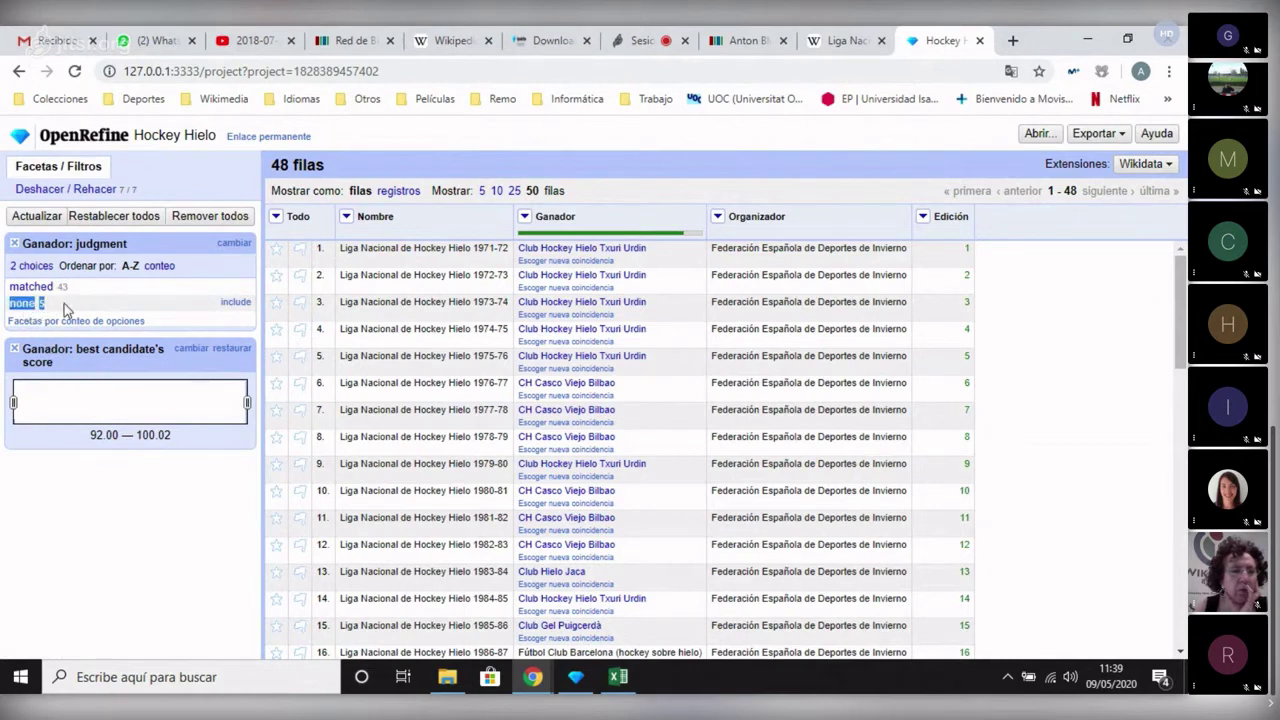
pyautogui.click(65, 305)
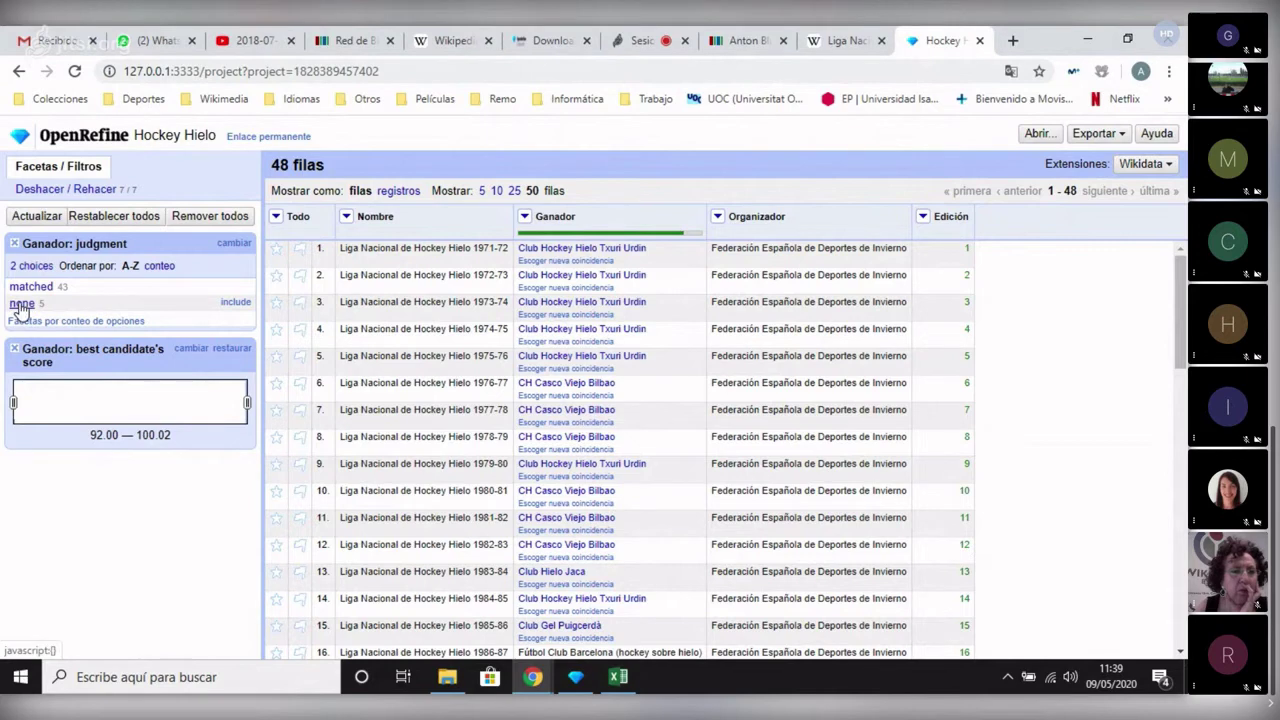
pyautogui.click(22, 305)
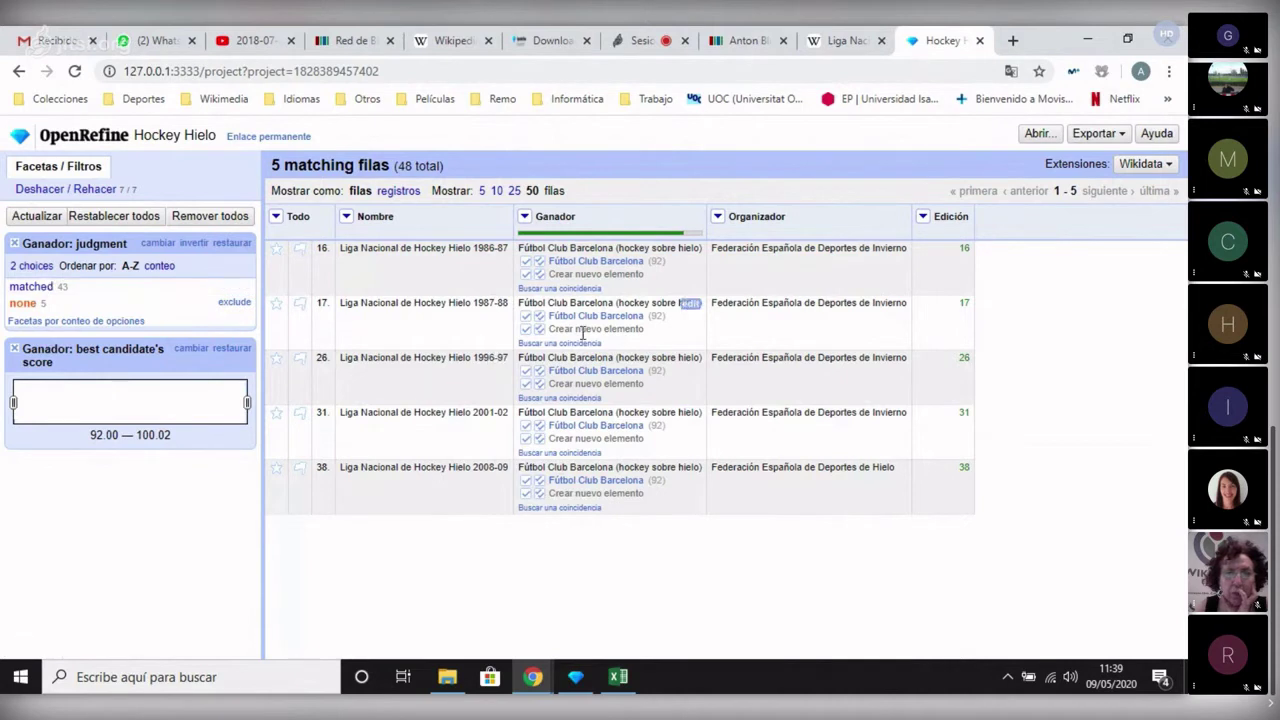
# Open the Wikidata candidate Fútbol Club Barcelona suggested for row 16 and examine its description and statements.
pyautogui.click(690, 357)
pyautogui.click(704, 398)
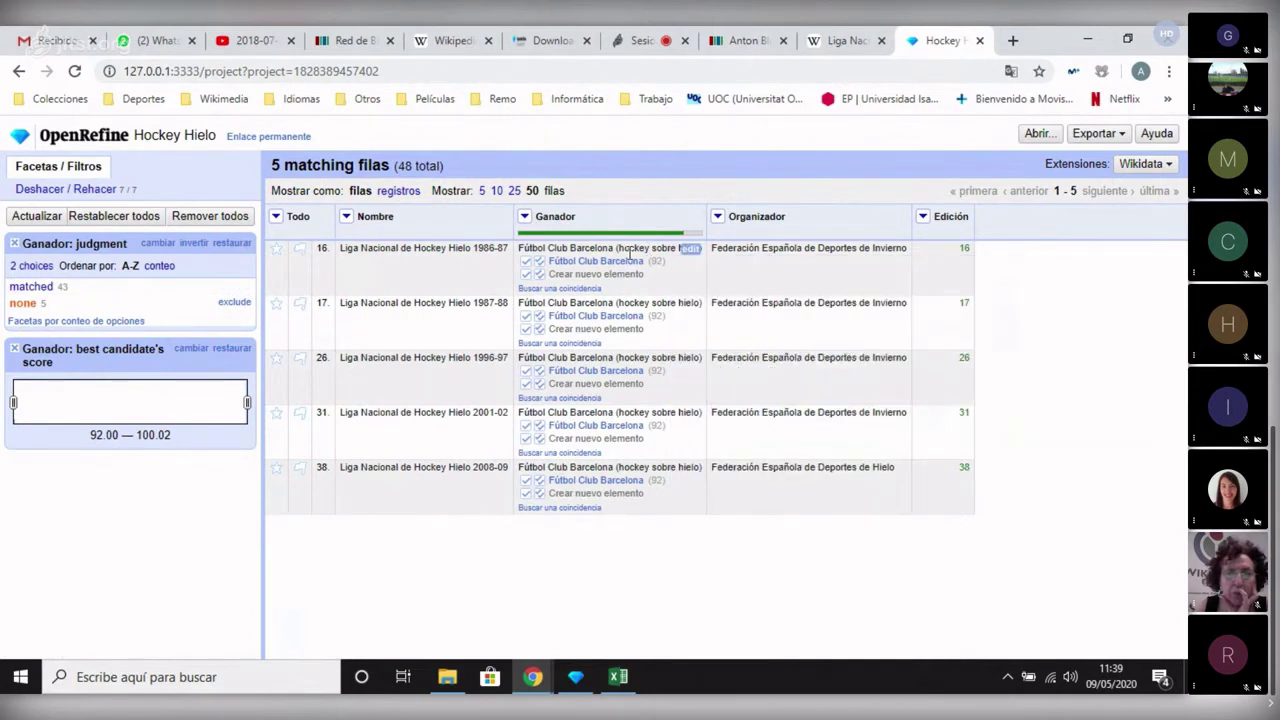
pyautogui.click(690, 248)
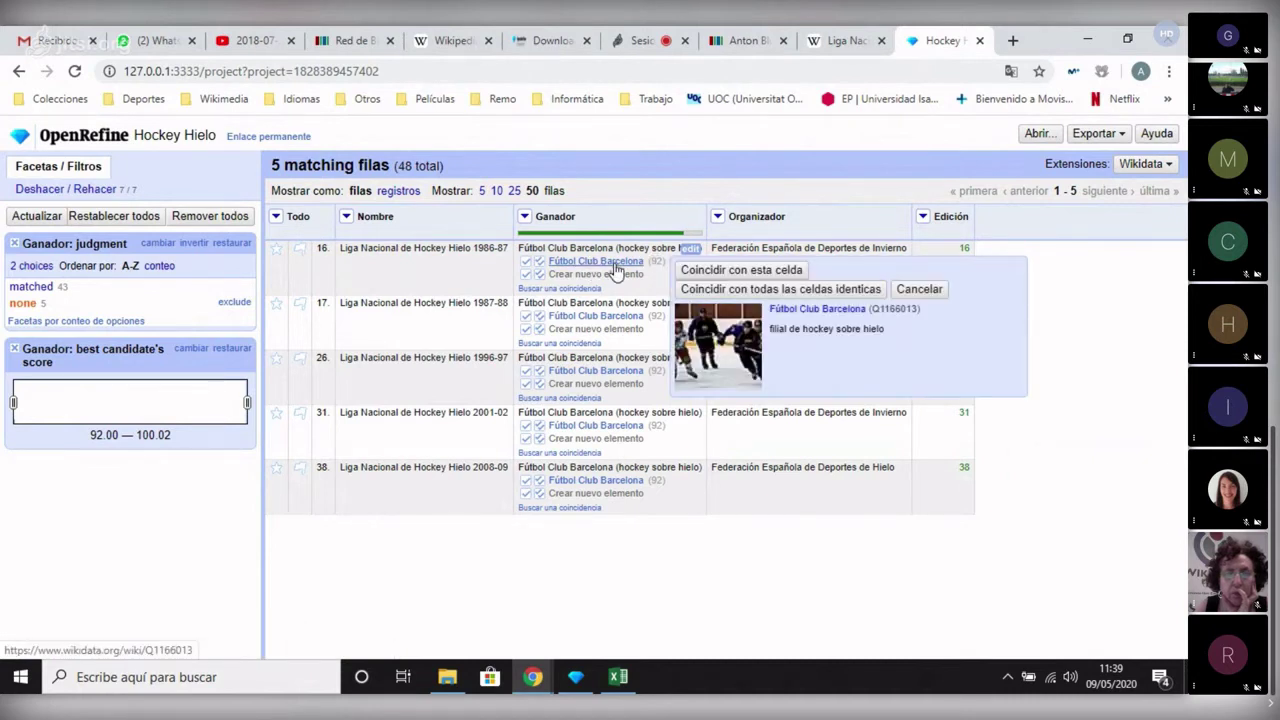
pyautogui.rightClick(613, 270)
pyautogui.click(700, 243)
pyautogui.click(935, 42)
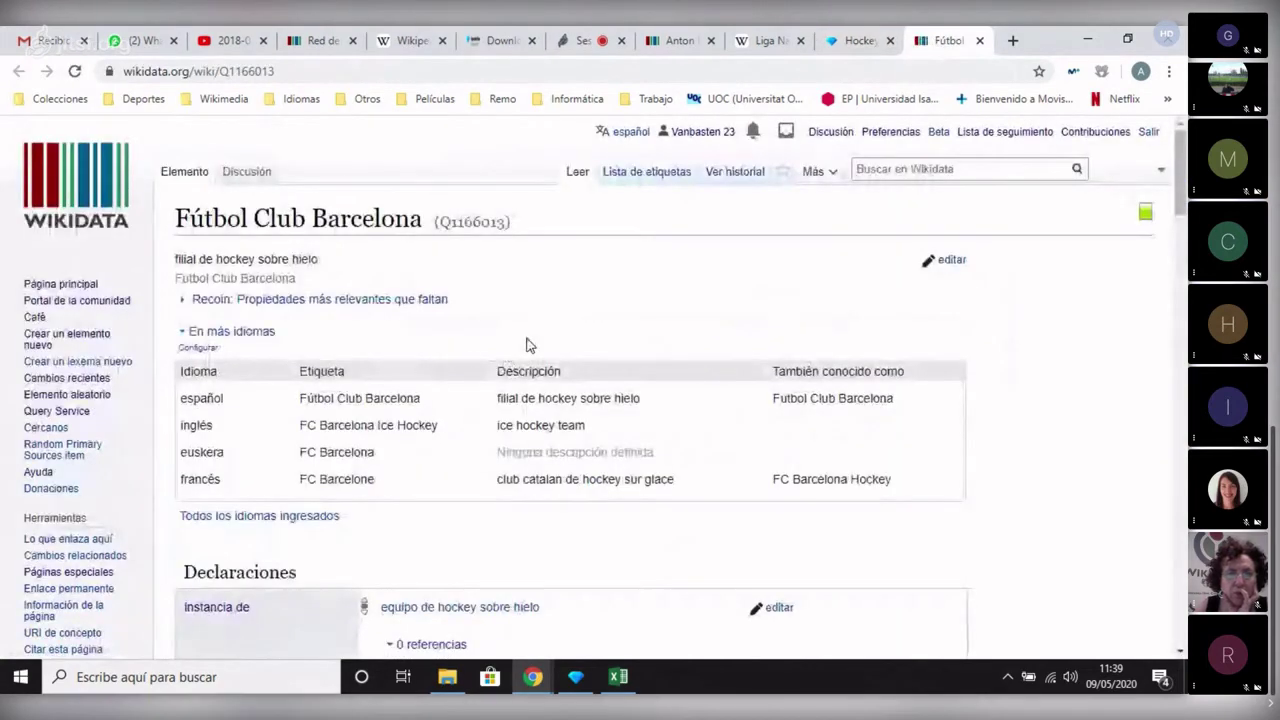
pyautogui.scroll(-1, 528, 344)
pyautogui.scroll(-2, 535, 325)
pyautogui.scroll(-1, 541, 307)
pyautogui.scroll(-2, 611, 303)
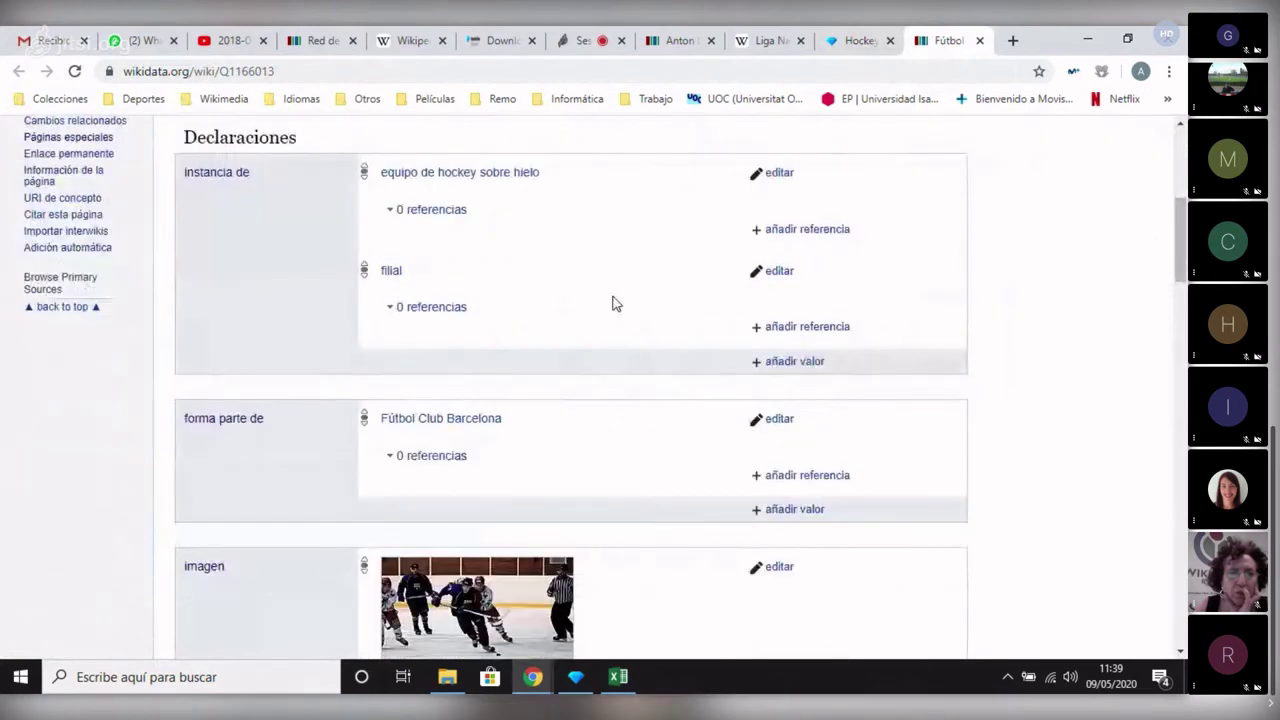
# Search Wikidata for the item's label "Fútbol Club Barcelona" and look through the extended list of same-named suggestions.
pyautogui.click(62, 219)
pyautogui.moveTo(176, 218); pyautogui.dragTo(426, 218)
pyautogui.hotkey('ctrl', 'c')
pyautogui.click(920, 170)
pyautogui.hotkey('ctrl', 'v')
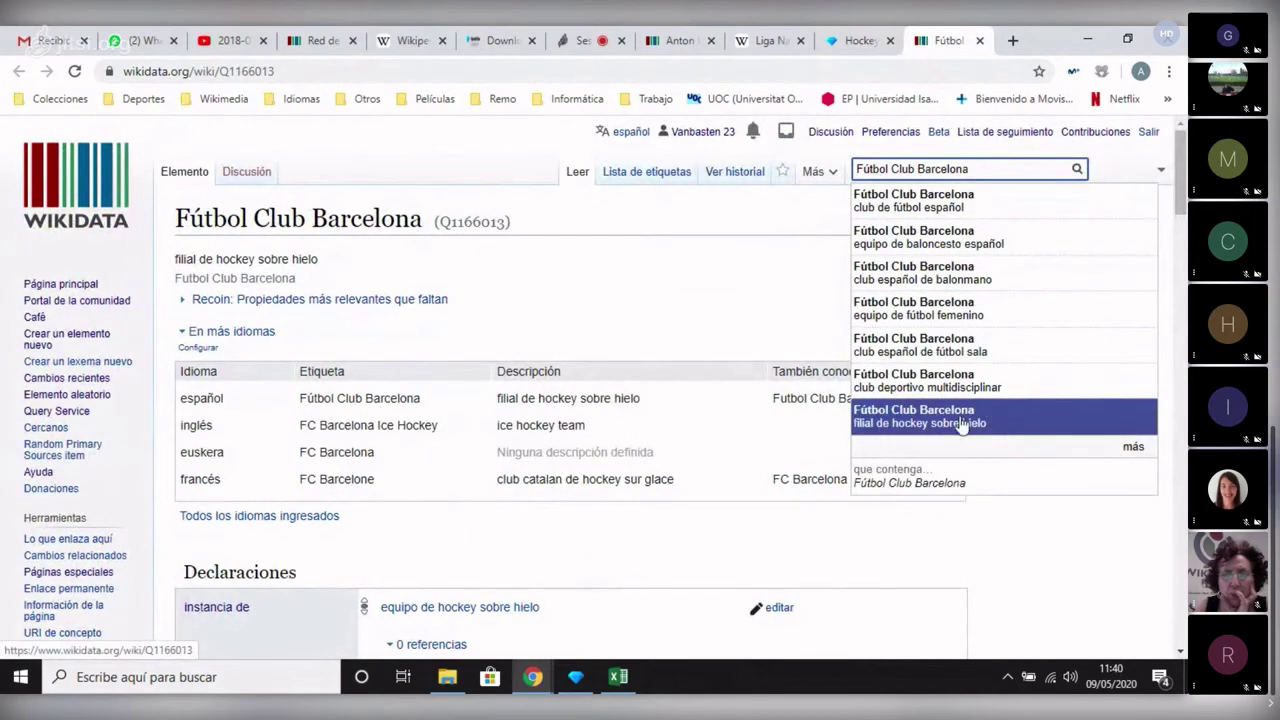
pyautogui.click(1133, 446)
pyautogui.scroll(-4, 995, 375)
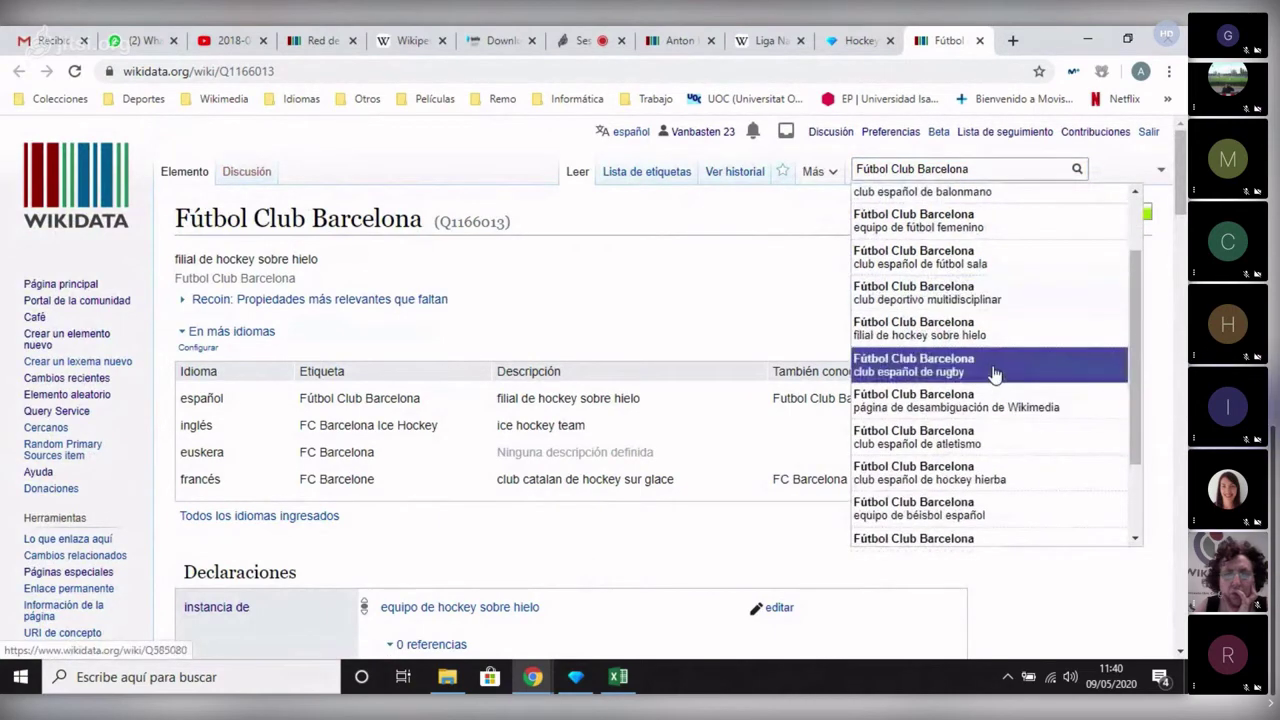
pyautogui.scroll(-1, 996, 365)
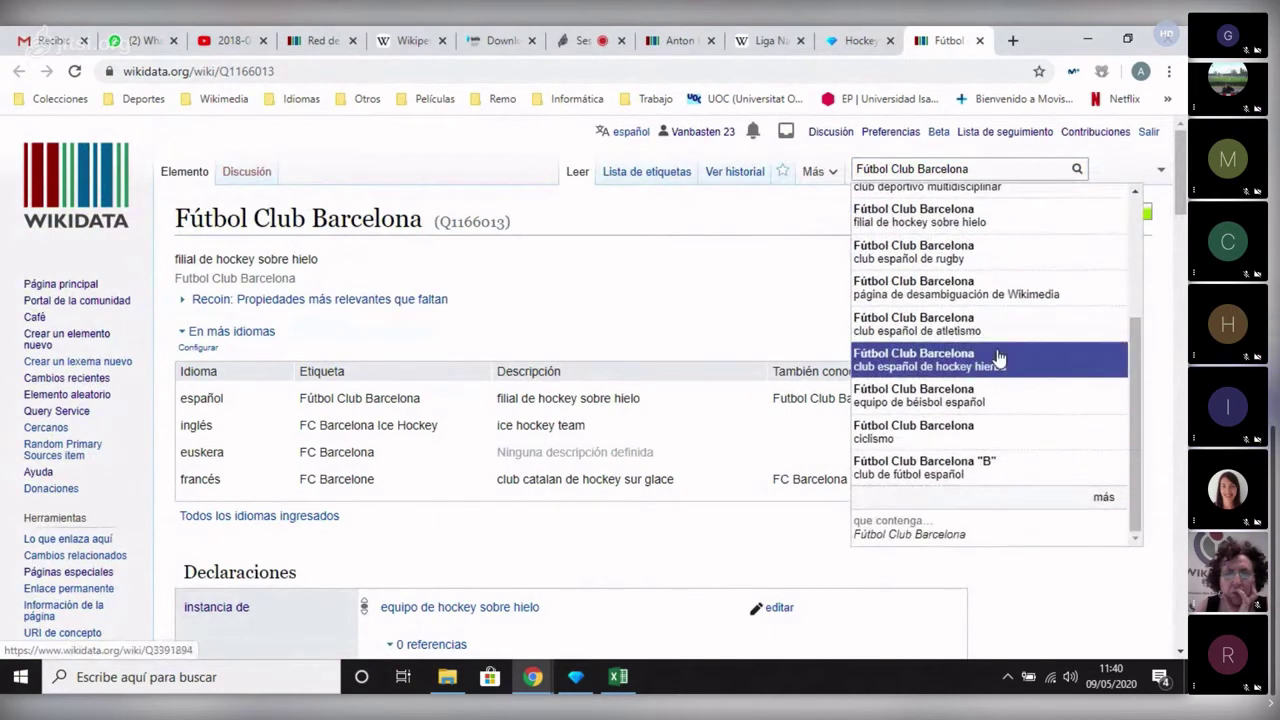
pyautogui.scroll(-2, 997, 358)
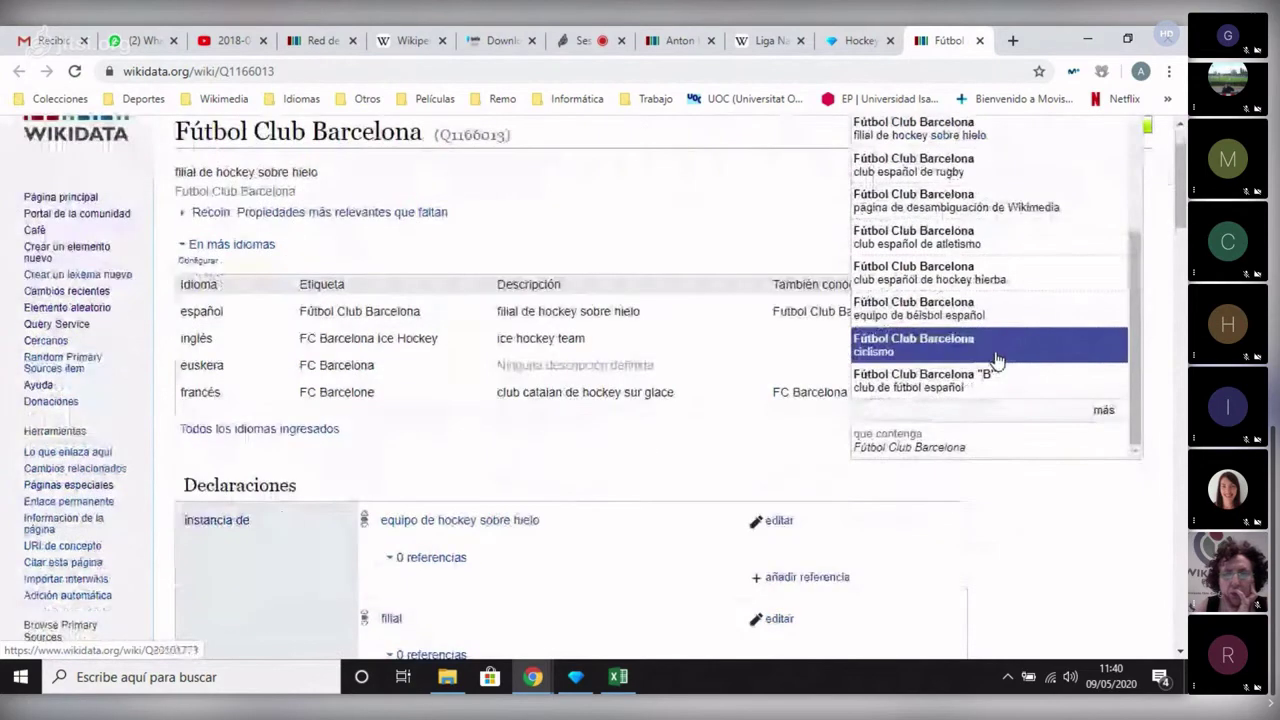
pyautogui.click(1051, 417)
pyautogui.scroll(-4, 1015, 355)
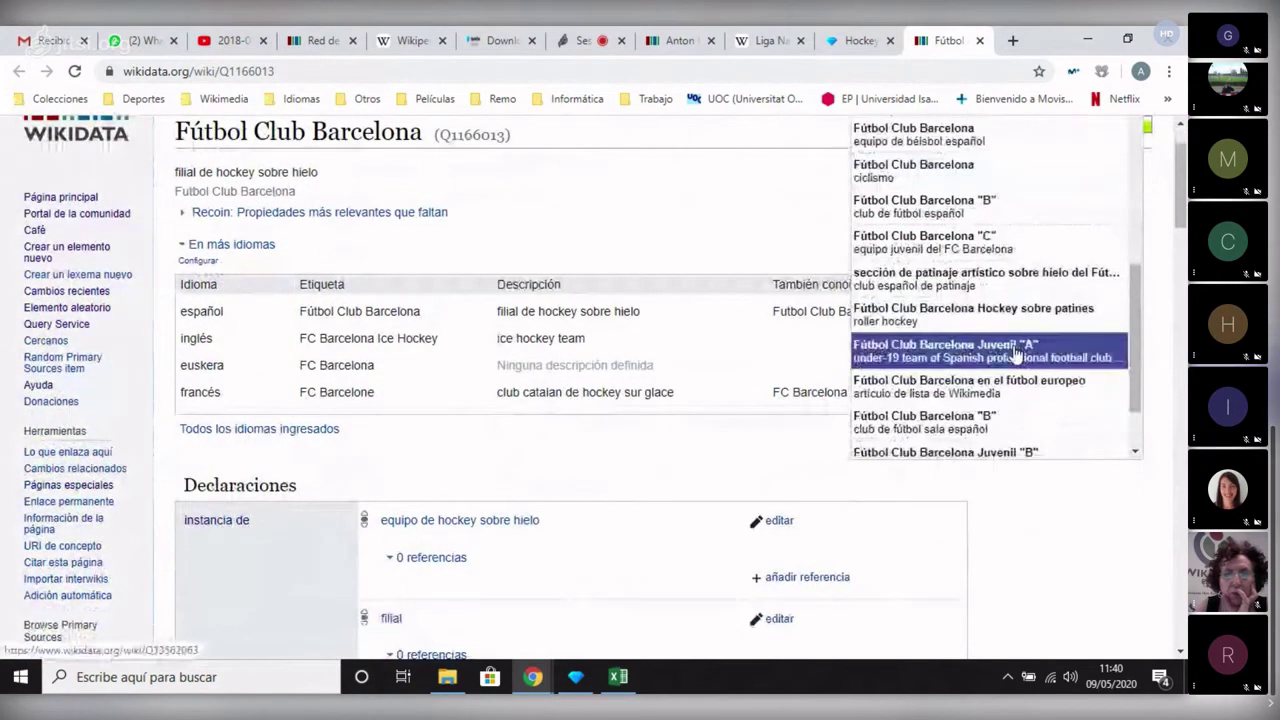
pyautogui.scroll(-1, 1015, 355)
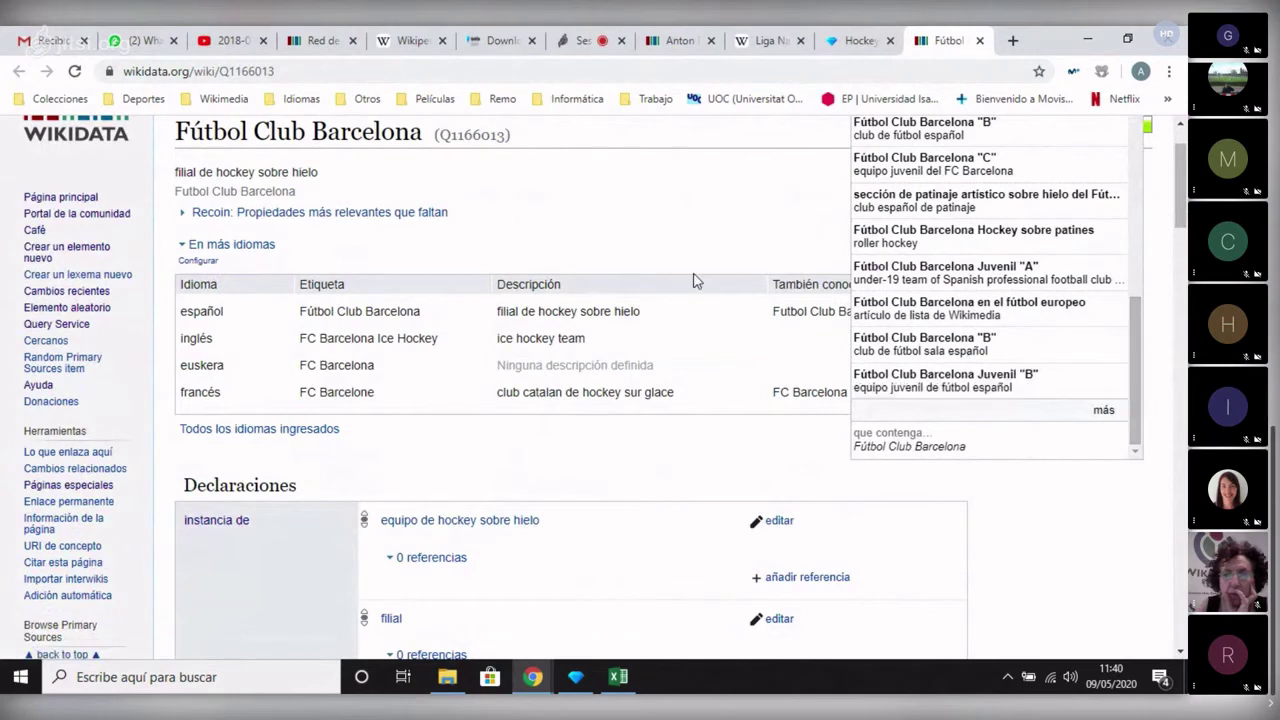
# Dismiss the search suggestions, collapse the item's language table and highlight its identifier Q1166013.
pyautogui.click(497, 247)
pyautogui.scroll(1, 497, 247)
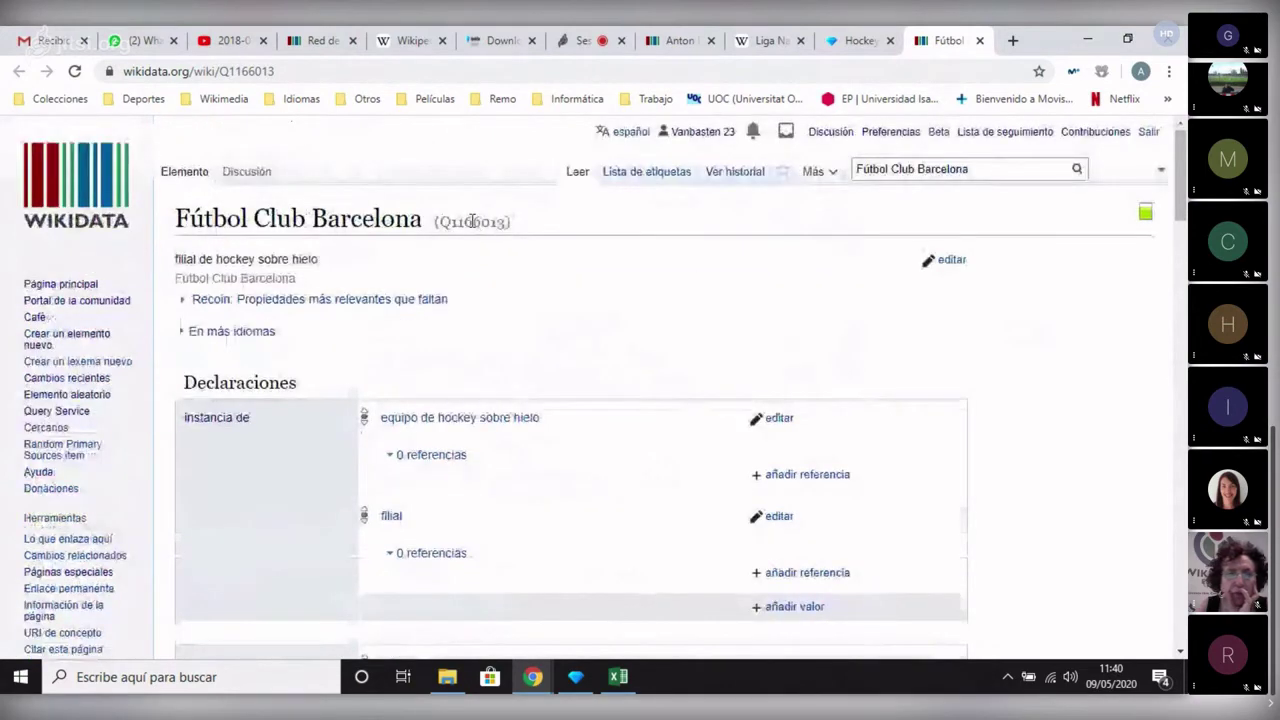
pyautogui.doubleClick(475, 220)
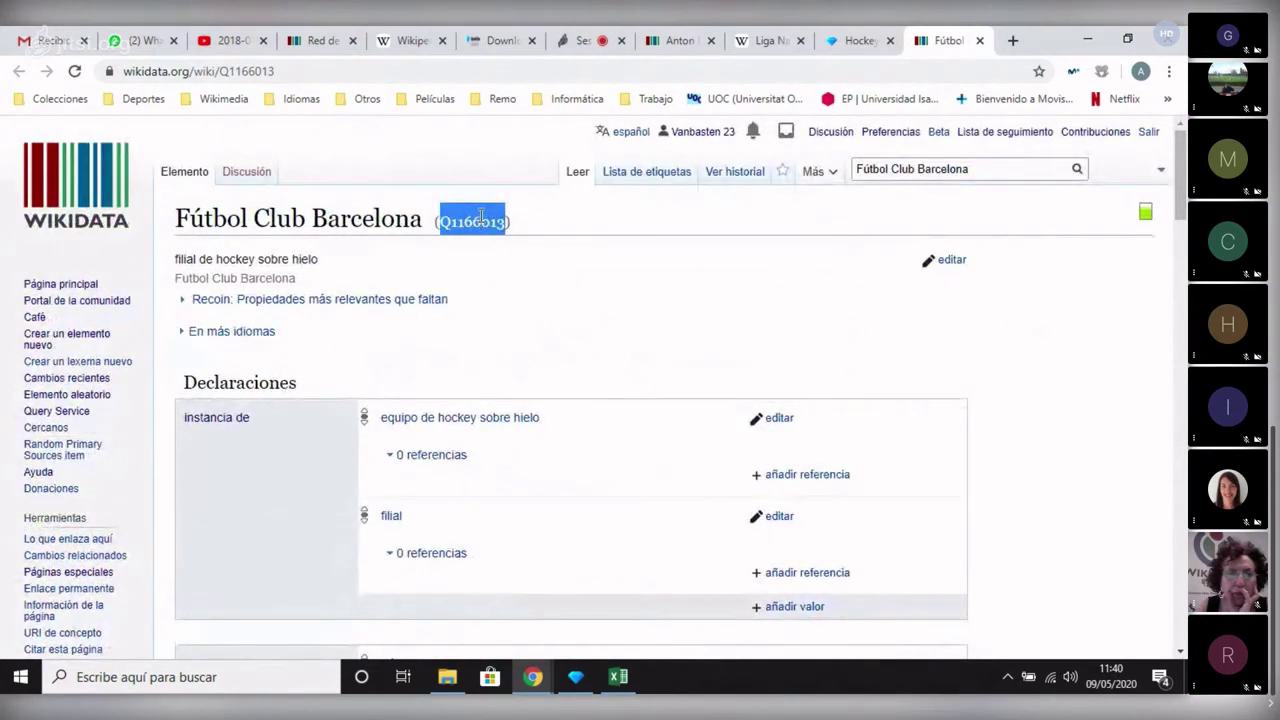
# Open the Wikipedia article of the 1996-97 winner FC Barcelona from the Liga Nacional de Hockey Hielo palmarés.
pyautogui.click(764, 40)
pyautogui.scroll(-2, 390, 355)
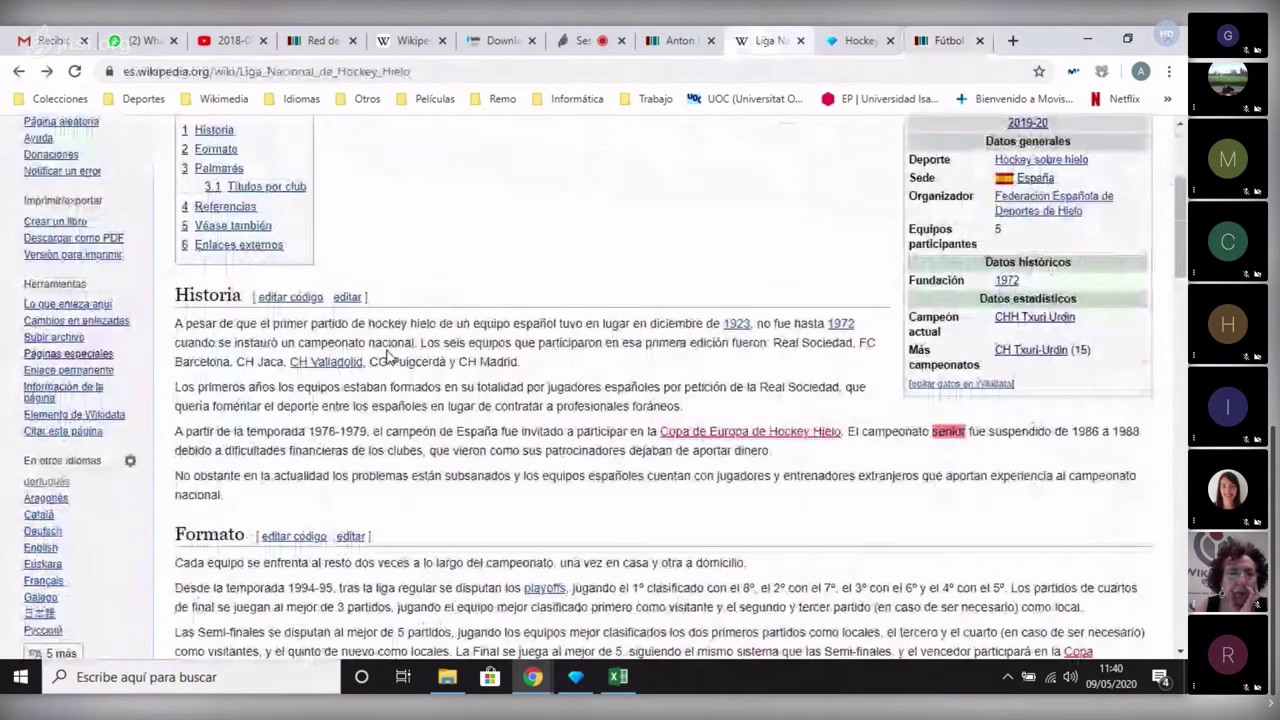
pyautogui.scroll(-12, 390, 355)
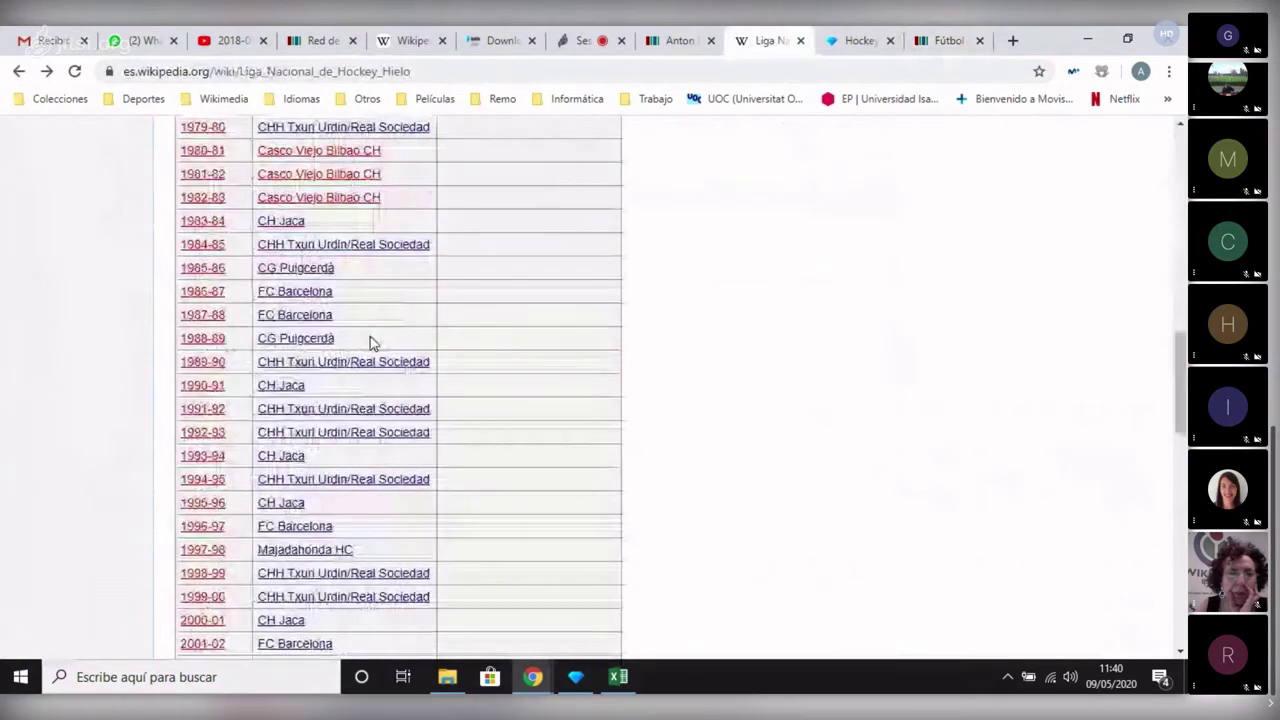
pyautogui.scroll(-3, 380, 355)
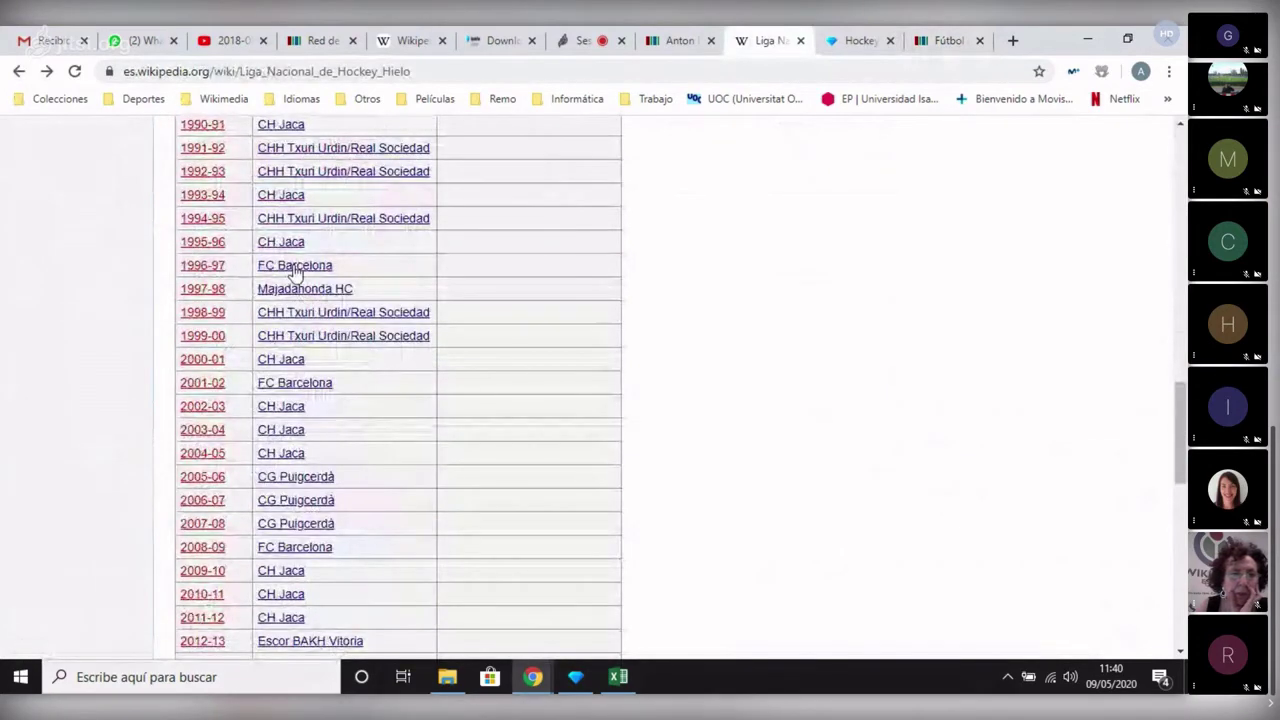
pyautogui.rightClick(297, 267)
pyautogui.click(323, 278)
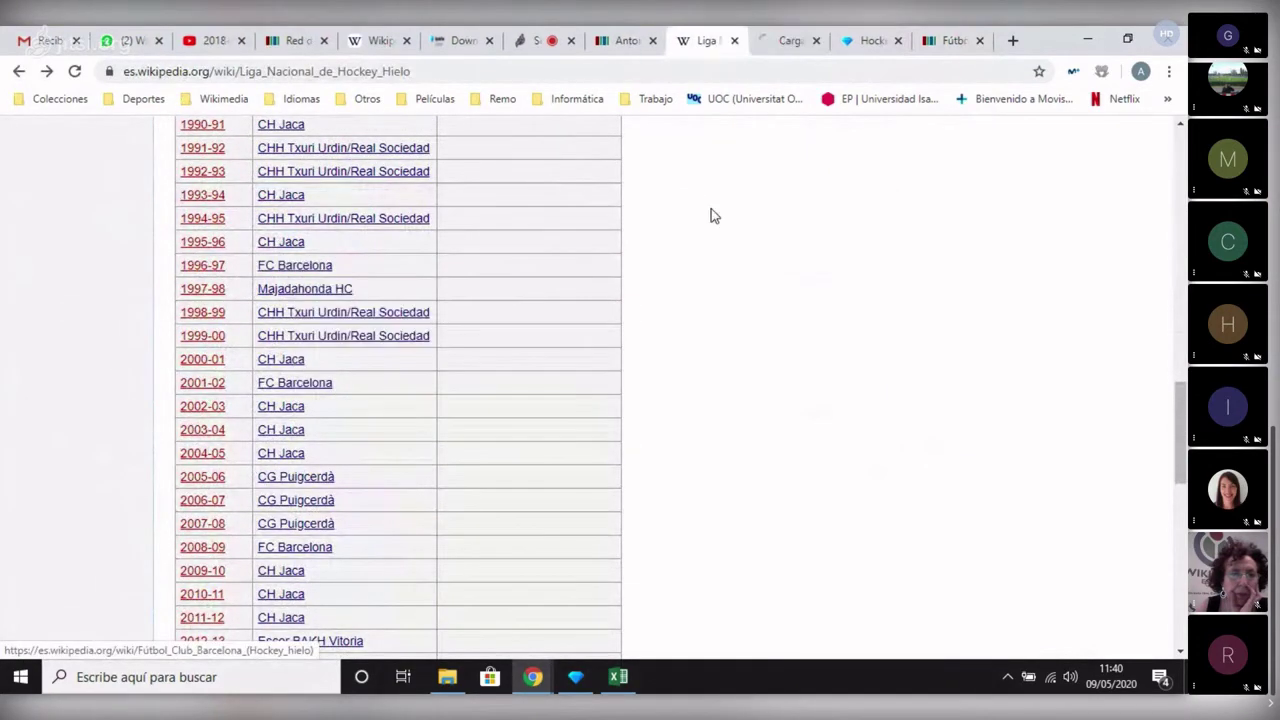
pyautogui.click(788, 42)
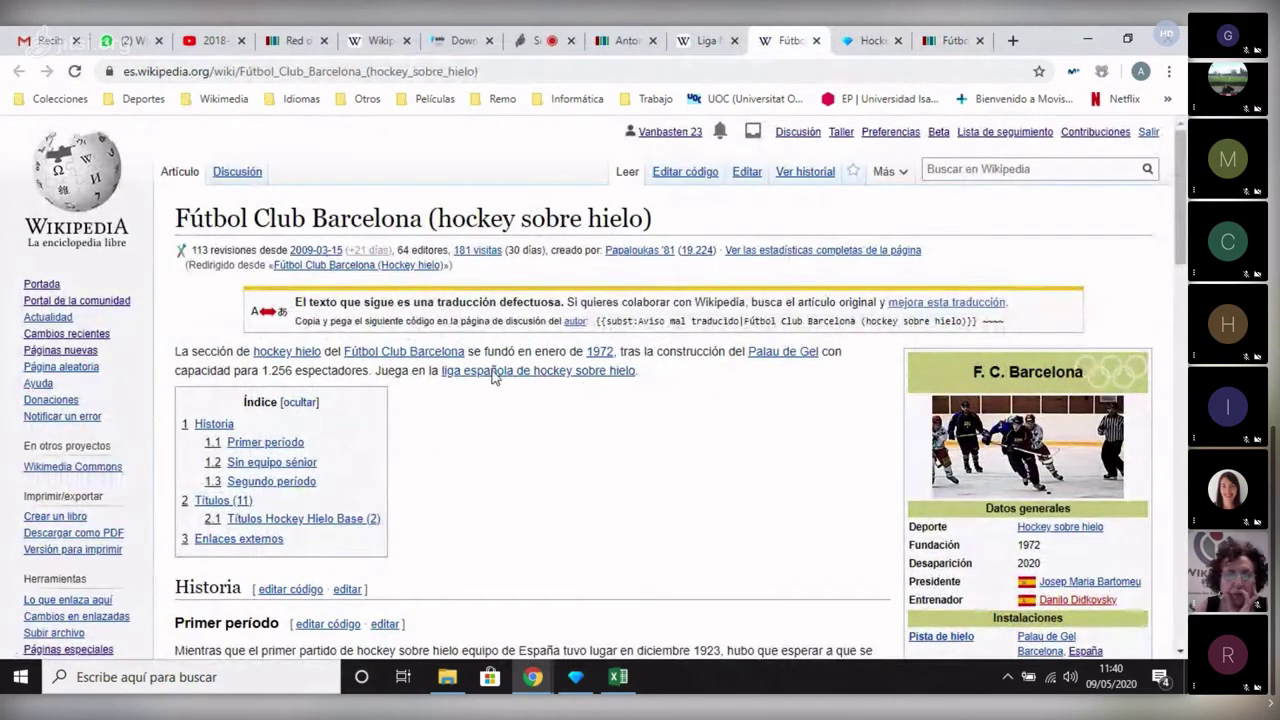
# Open the Wikidata item linked to the FC Barcelona ice hockey article and highlight its Q identifier.
pyautogui.scroll(-2, 657, 388)
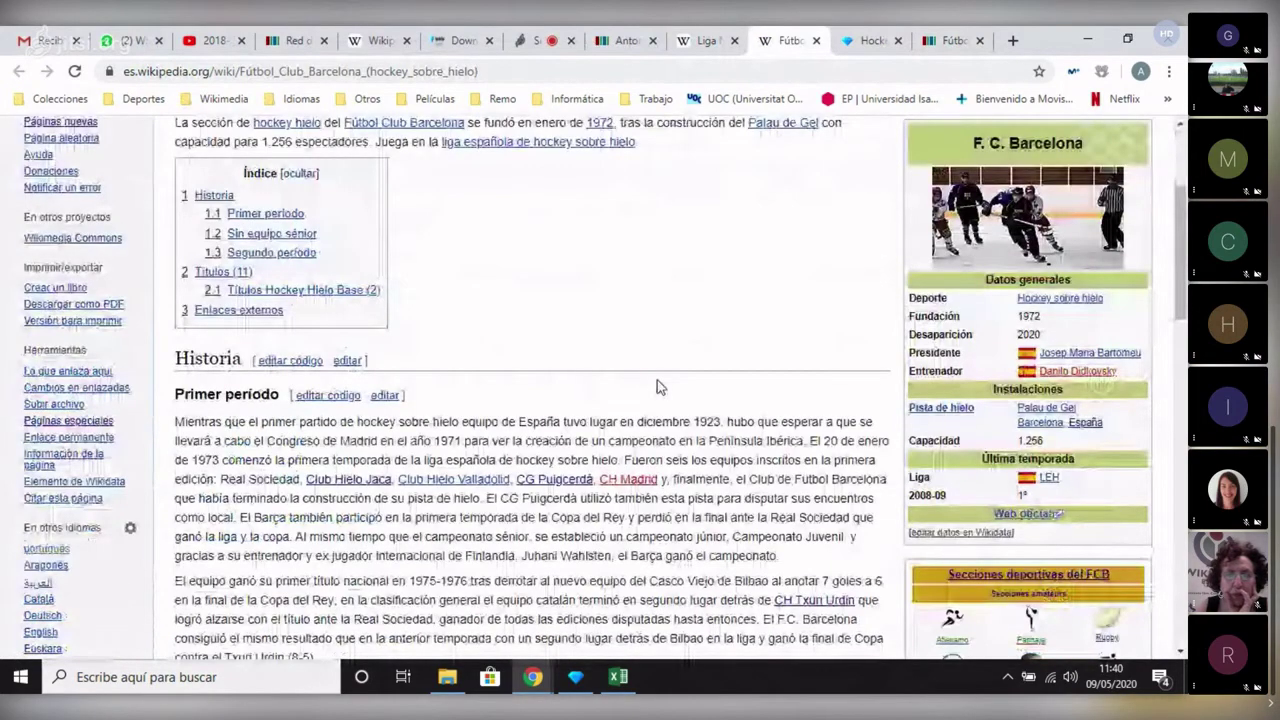
pyautogui.scroll(-1, 657, 380)
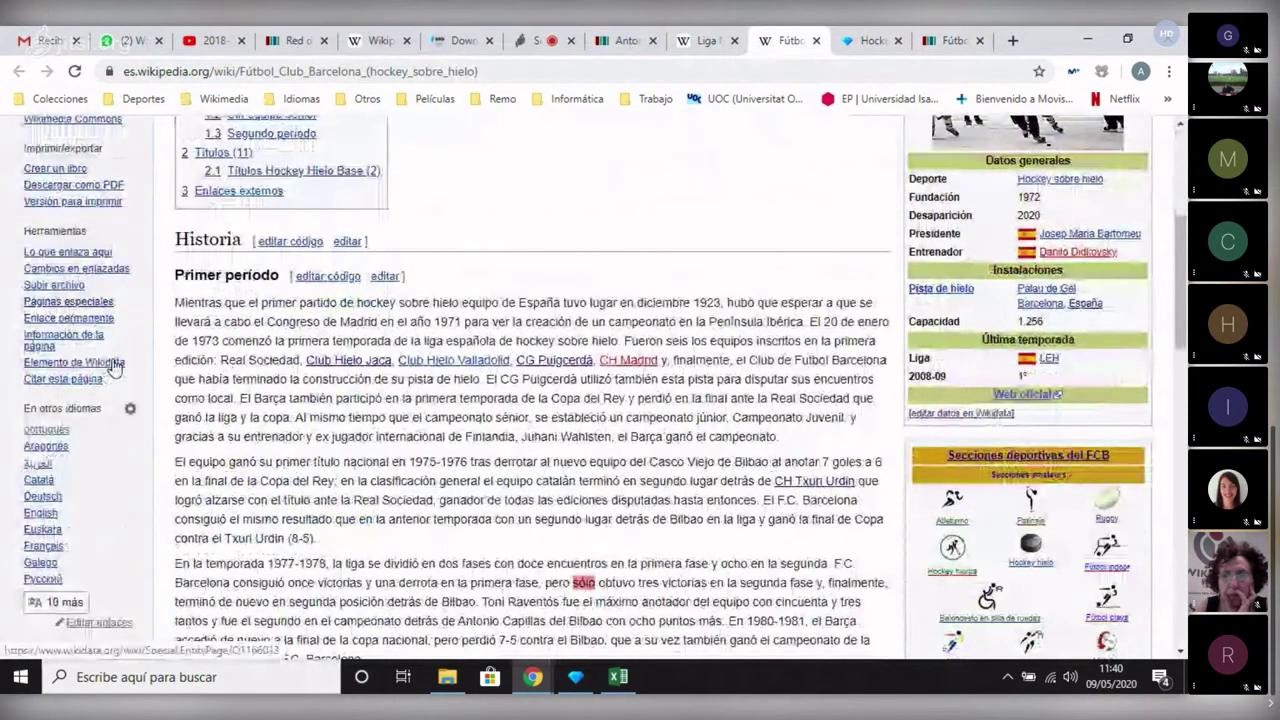
pyautogui.click(113, 364)
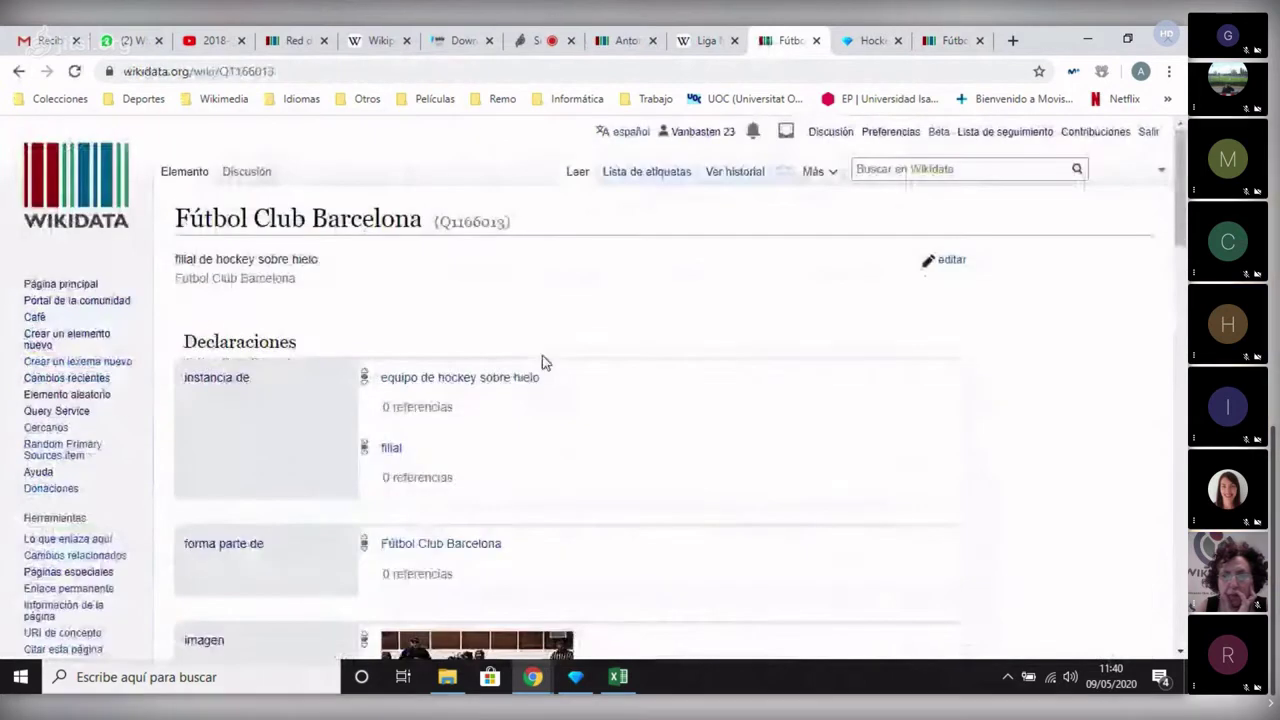
pyautogui.doubleClick(472, 222)
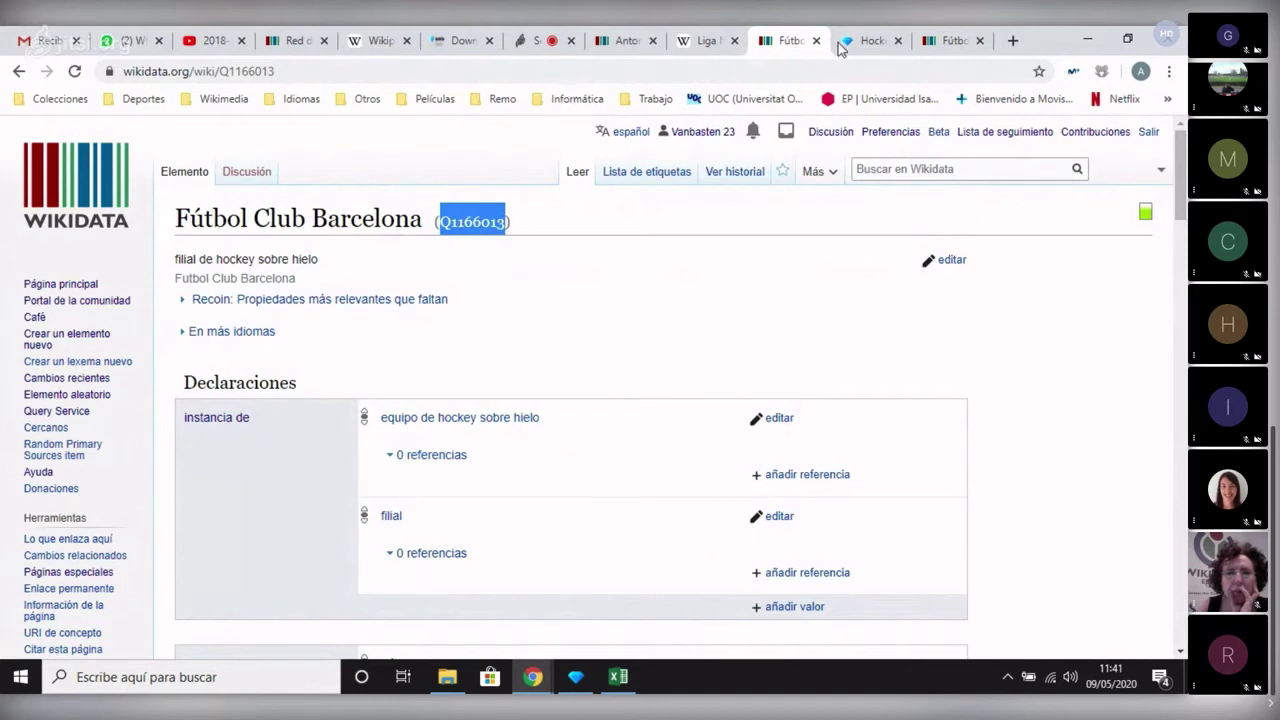
# Switch to the OpenRefine project and match Fútbol Club Barcelona (Q1166013) to all identical cells in the Ganador column.
pyautogui.click(869, 38)
pyautogui.moveTo(589, 268)
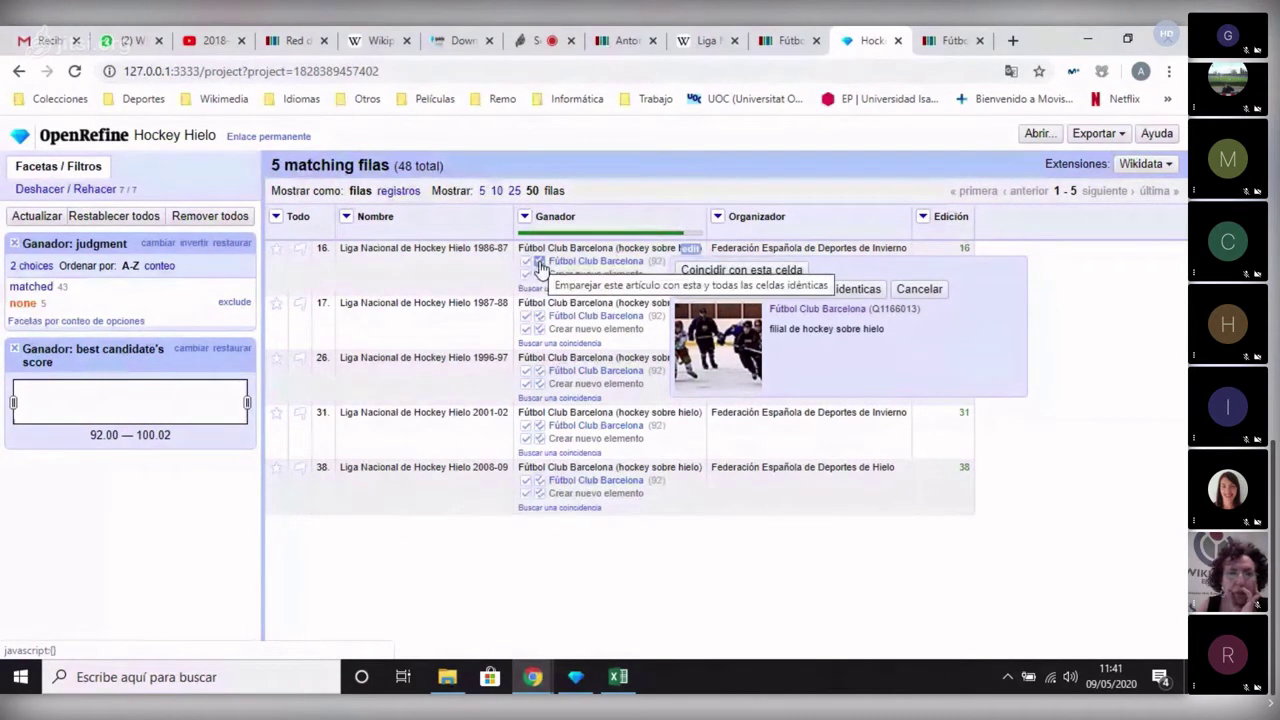
pyautogui.click(540, 264)
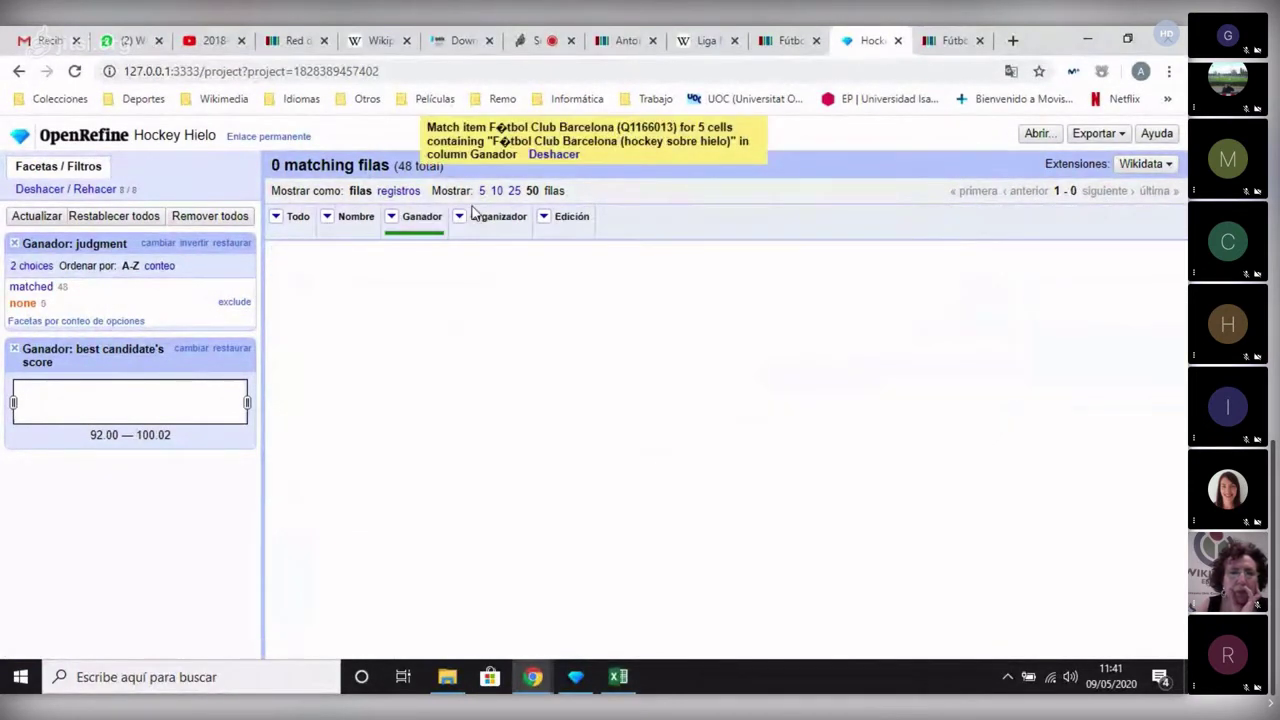
# Clear the judgment filter and remove both Ganador facets, judgment and best candidate's score.
pyautogui.click(31, 287)
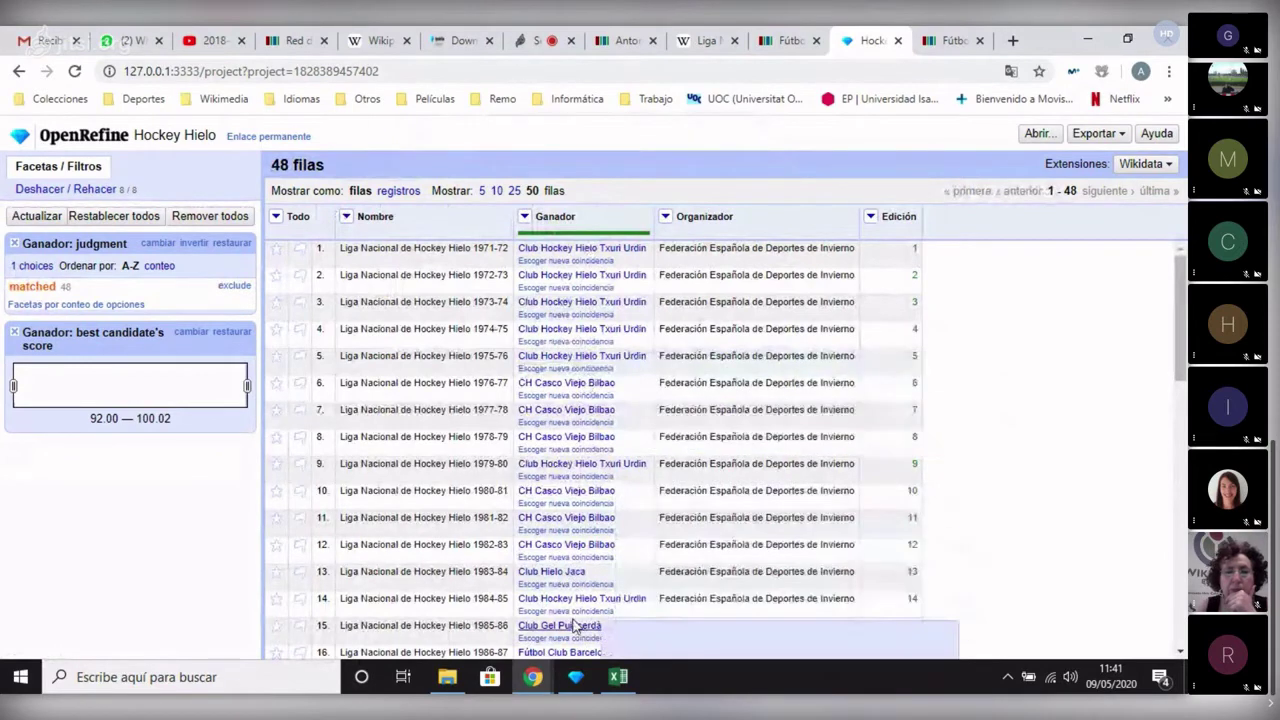
pyautogui.click(14, 243)
pyautogui.click(14, 243)
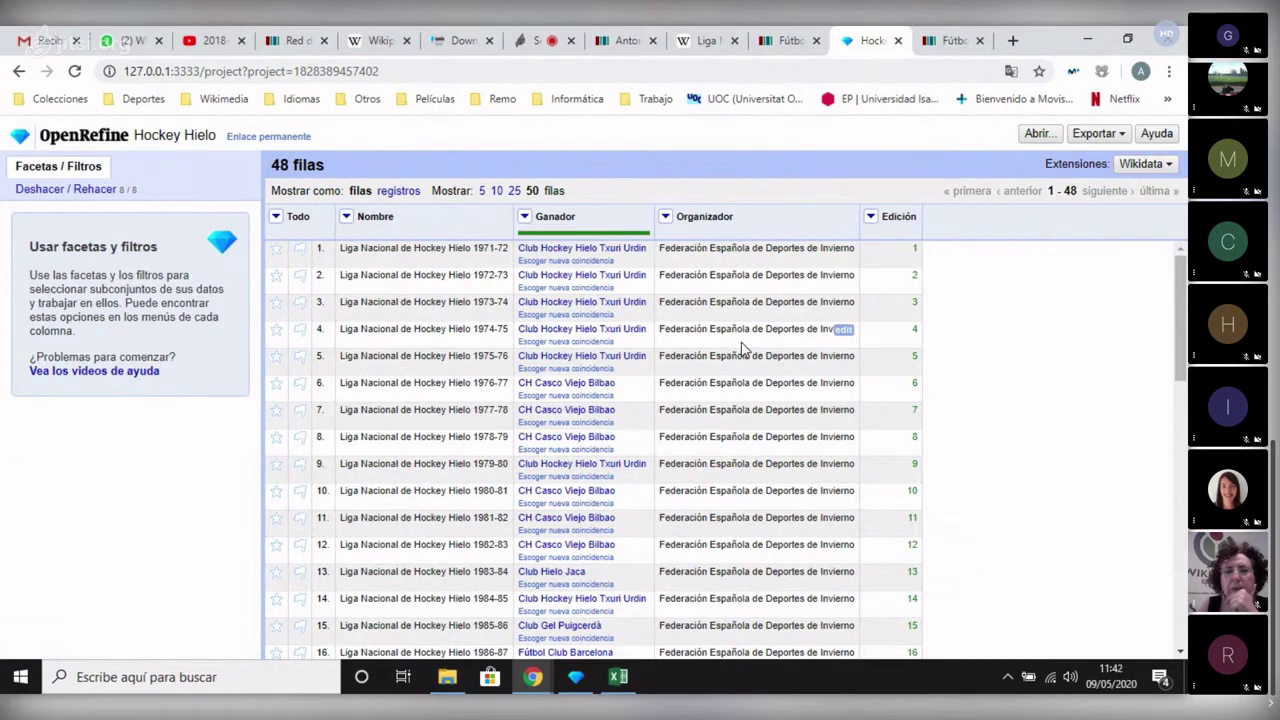
# Review the statements of the Fútbol Club Barcelona Wikidata item, from instance of and part of down to the founding date.
pyautogui.click(787, 40)
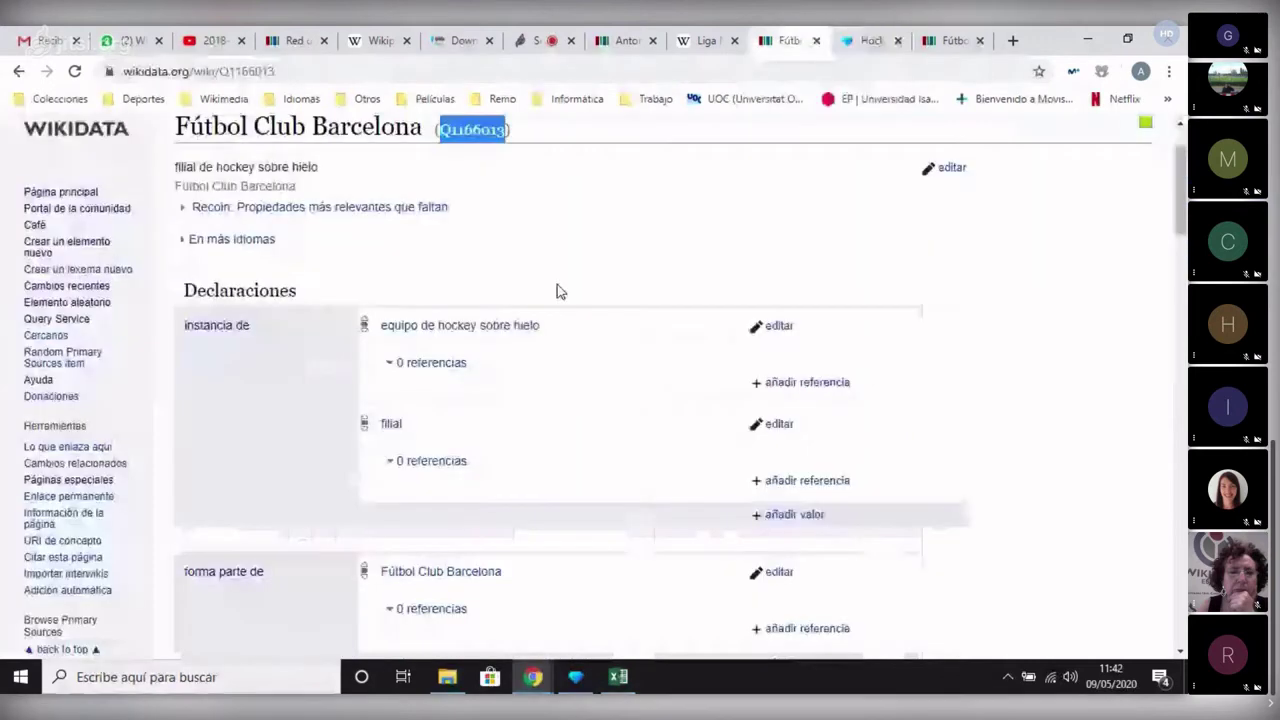
pyautogui.scroll(1, 560, 287)
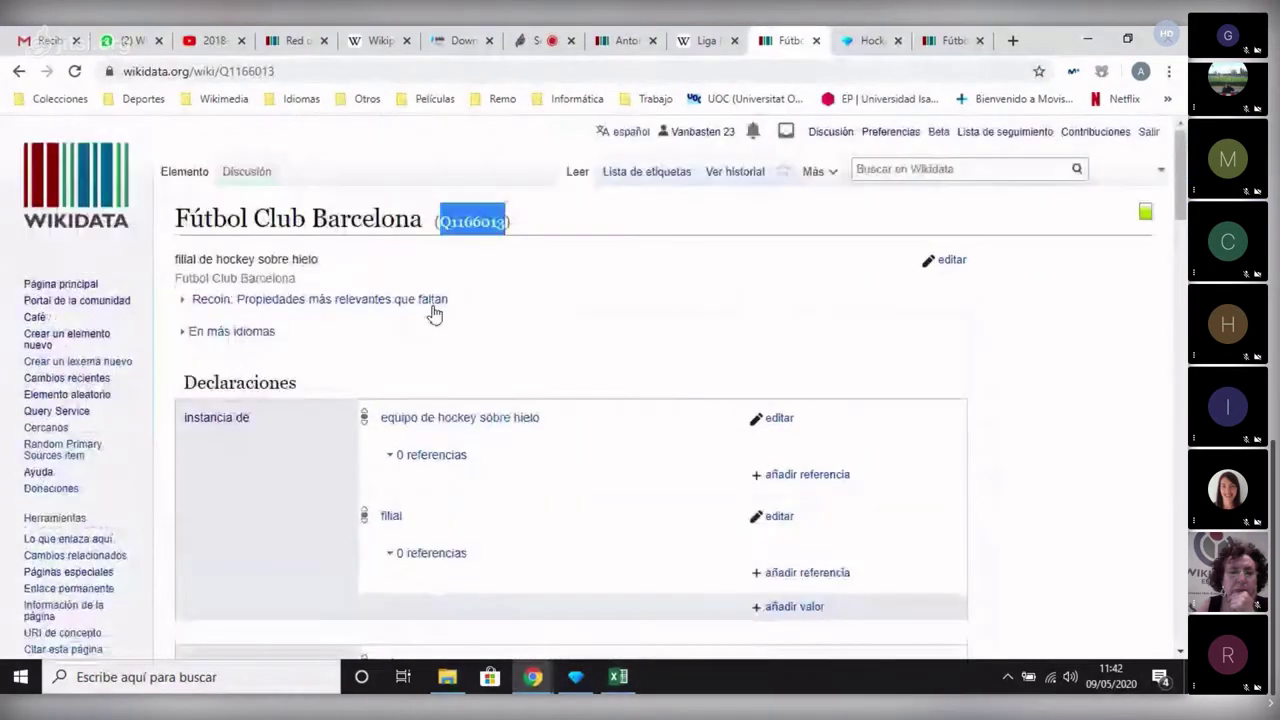
pyautogui.scroll(-1, 414, 323)
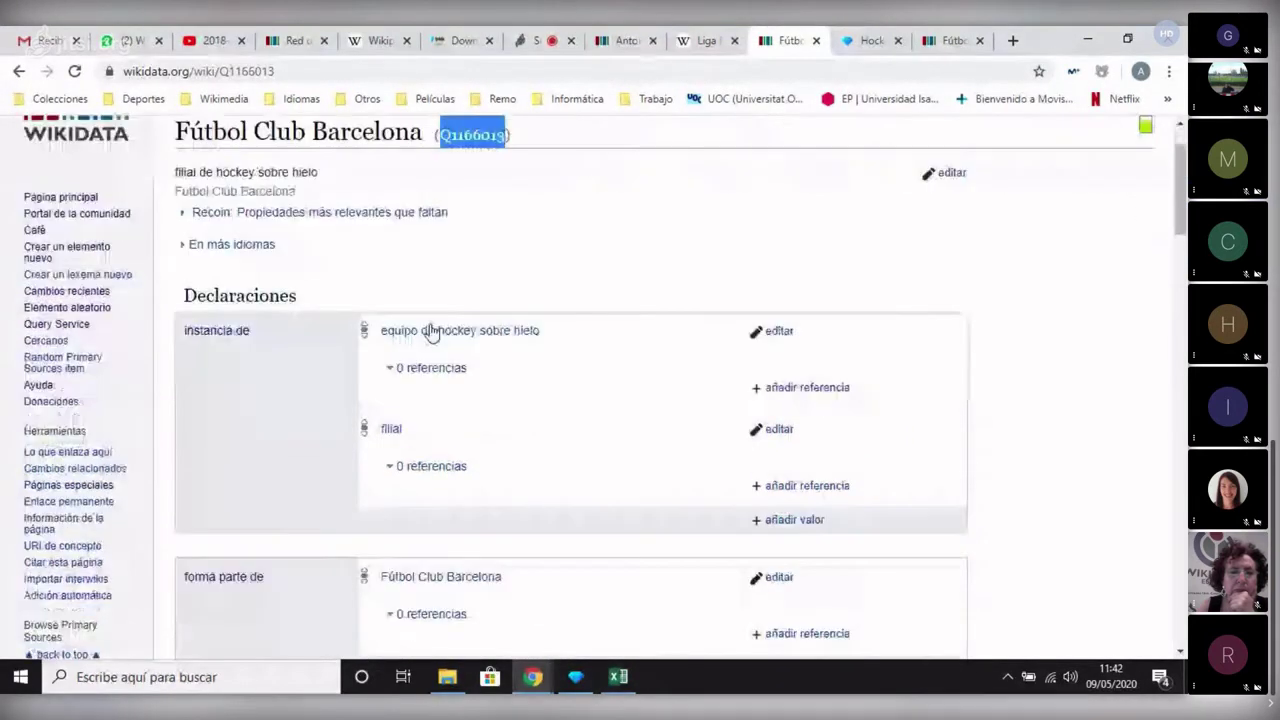
pyautogui.scroll(-2, 286, 306)
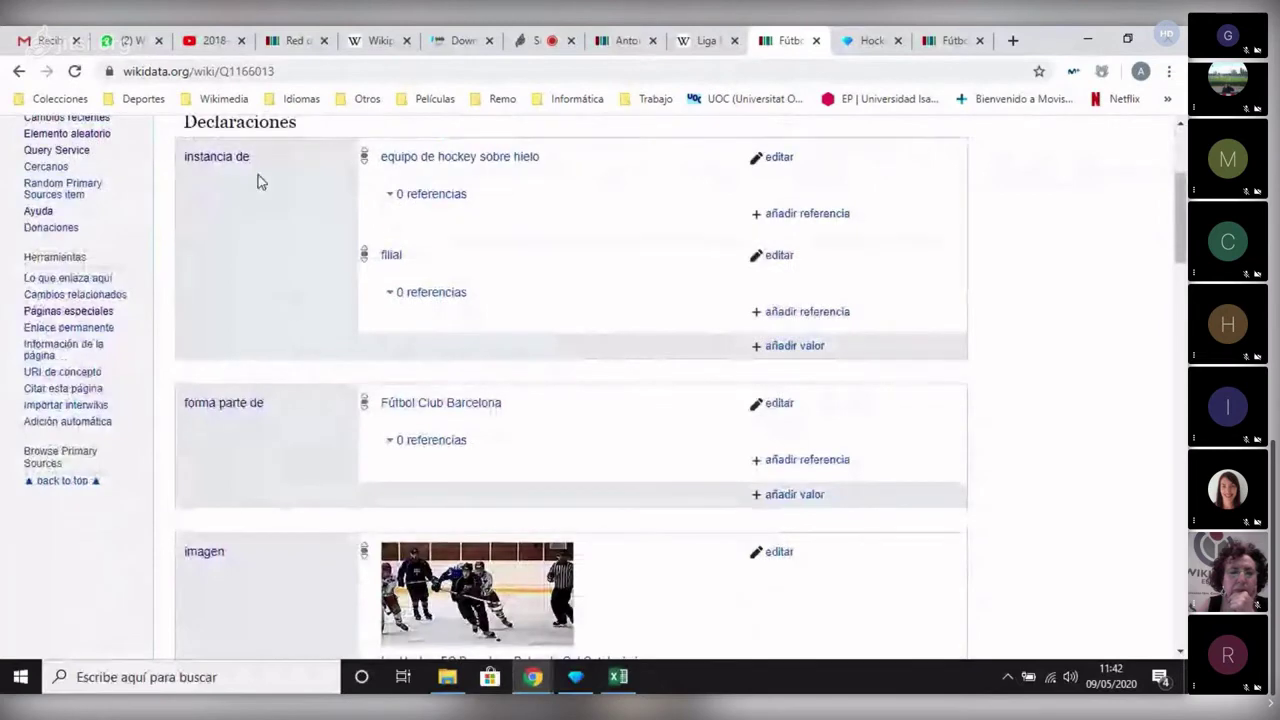
pyautogui.moveTo(248, 157); pyautogui.dragTo(184, 157)
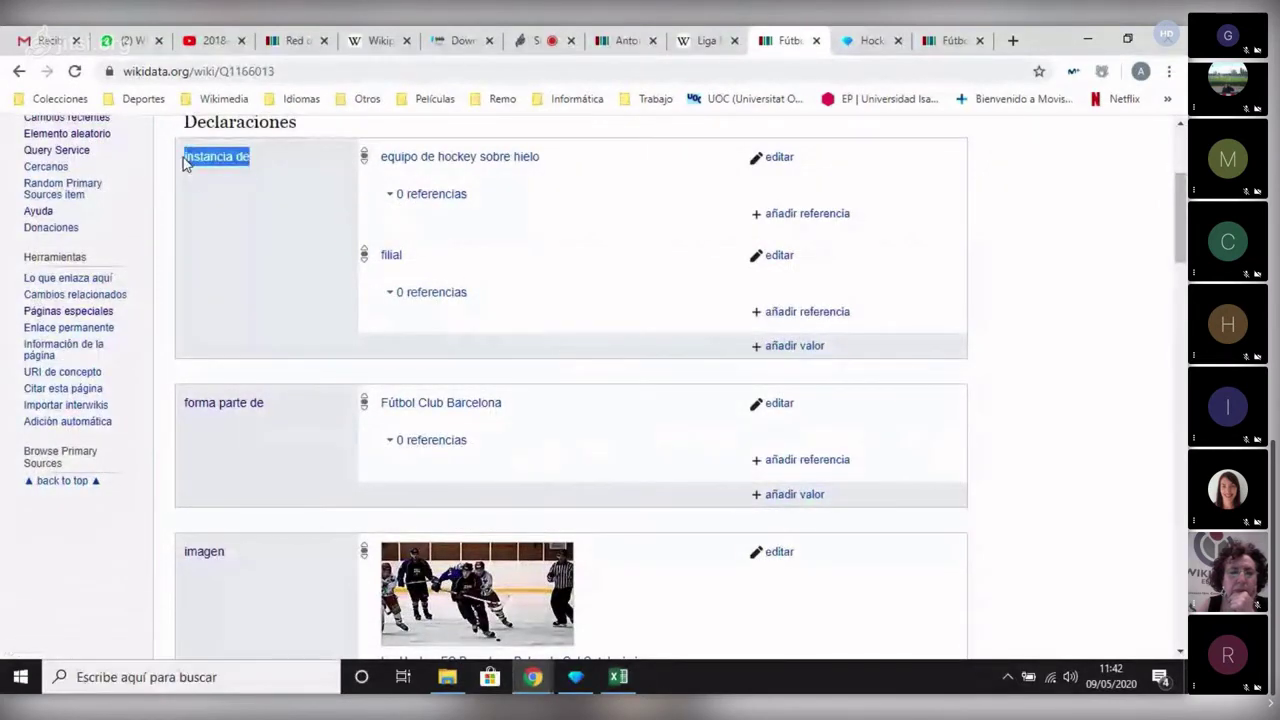
pyautogui.scroll(-1, 455, 160)
pyautogui.scroll(2, 457, 163)
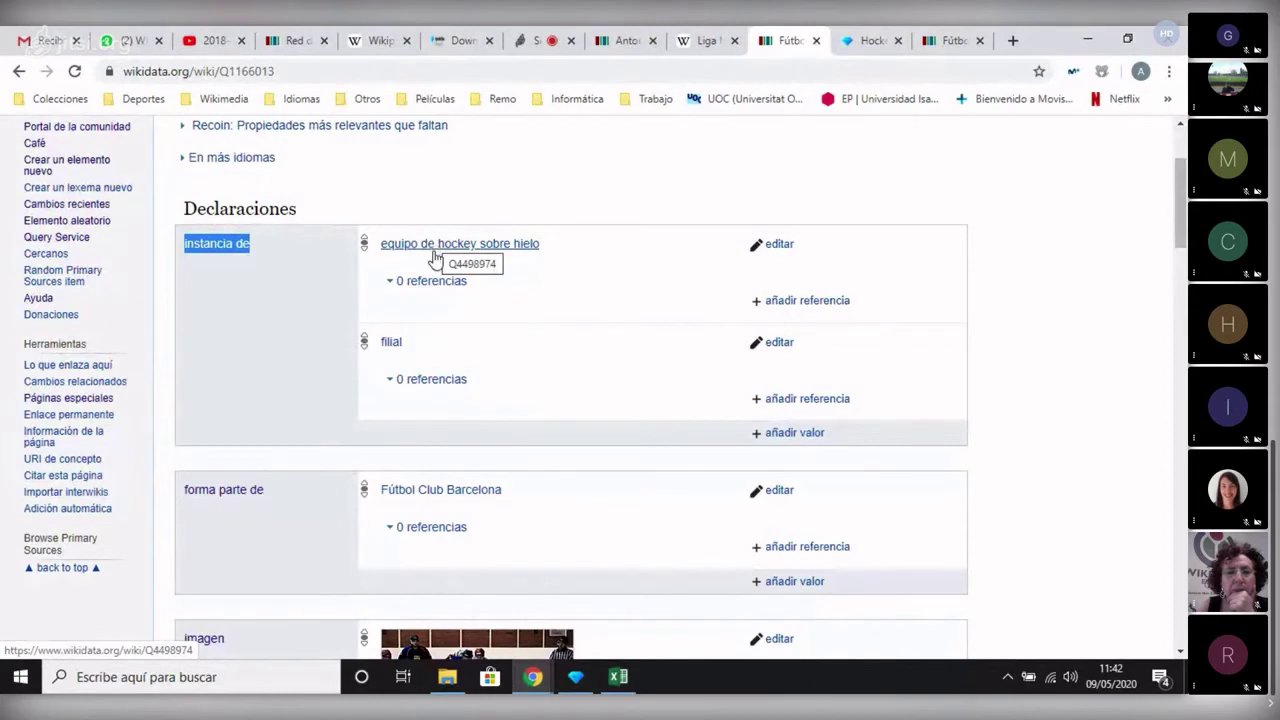
pyautogui.scroll(-2, 391, 349)
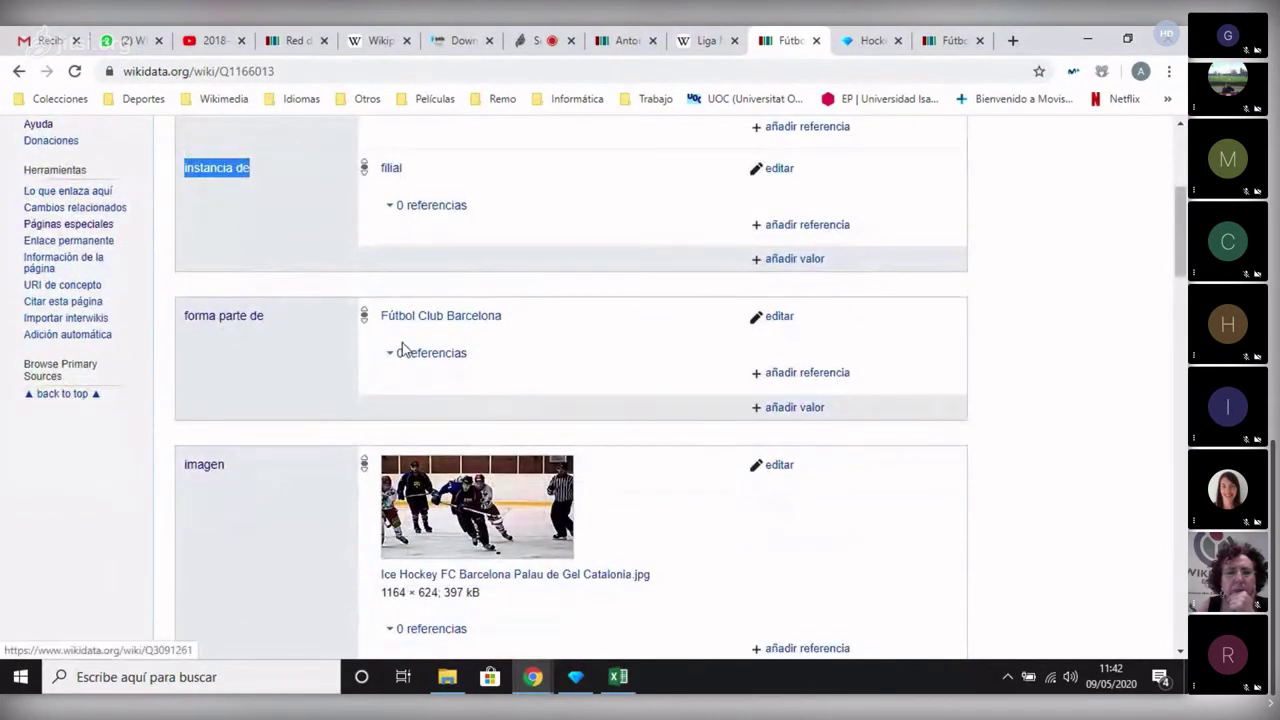
pyautogui.scroll(-1, 401, 347)
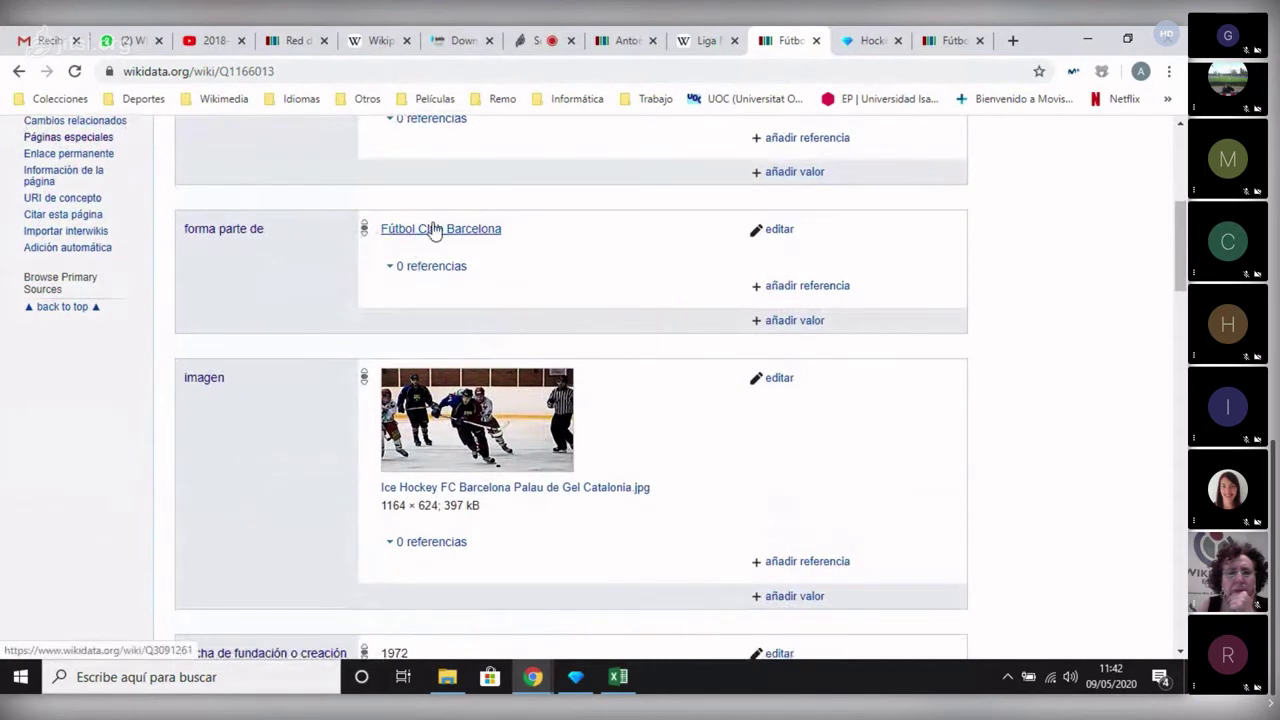
pyautogui.scroll(-4, 497, 281)
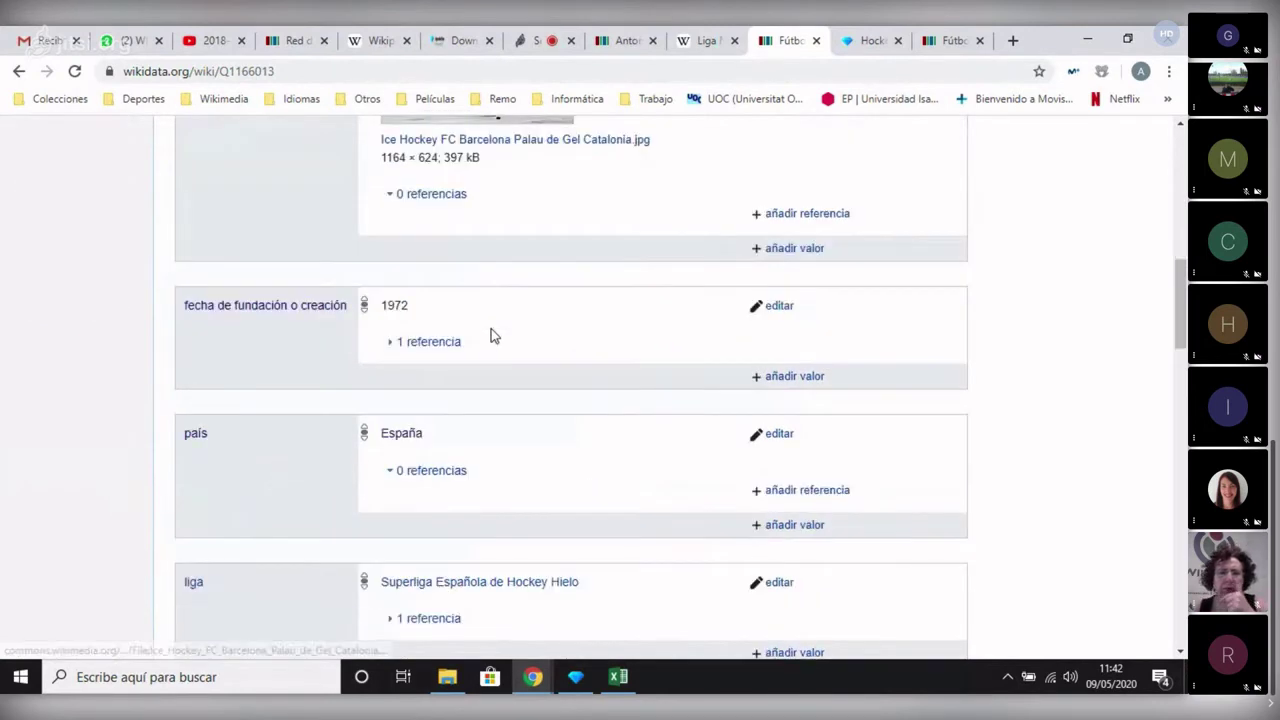
# Highlight the value of the founding date statement on the Fútbol Club Barcelona item.
pyautogui.doubleClick(396, 306)
pyautogui.click(396, 310)
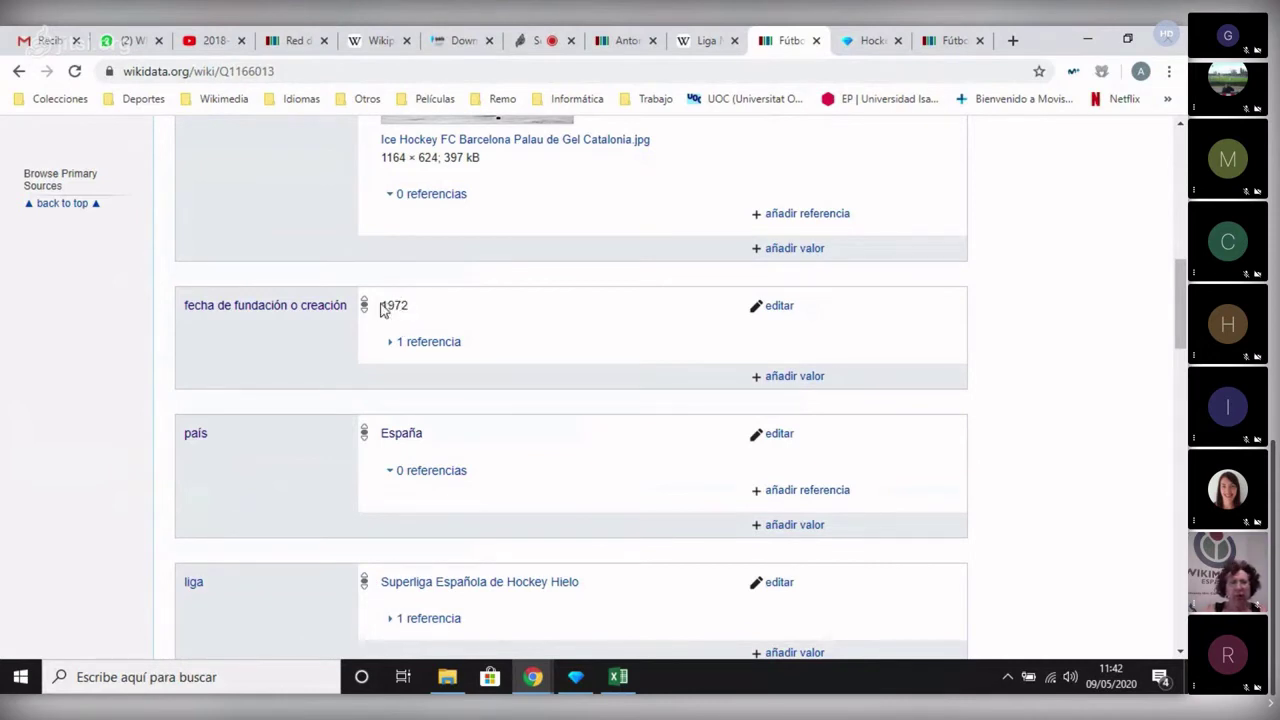
pyautogui.moveTo(382, 306); pyautogui.dragTo(420, 310)
pyautogui.click(391, 305)
pyautogui.doubleClick(391, 305)
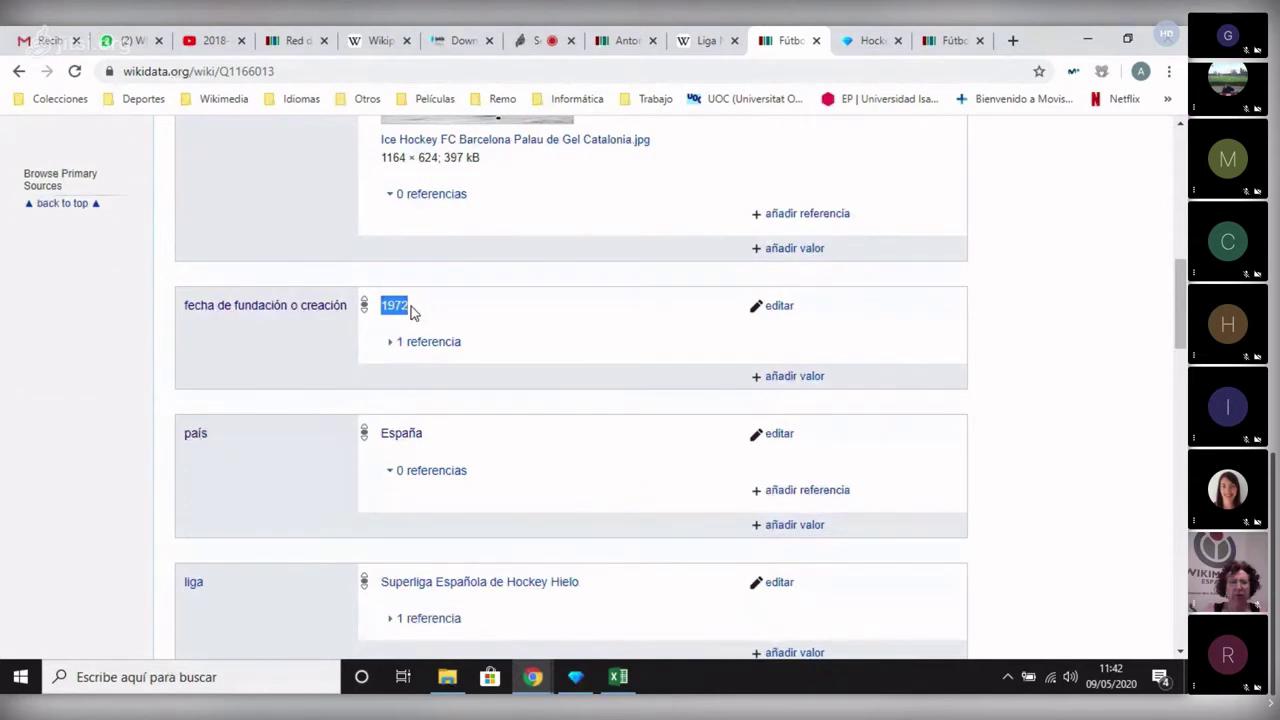
pyautogui.click(392, 308)
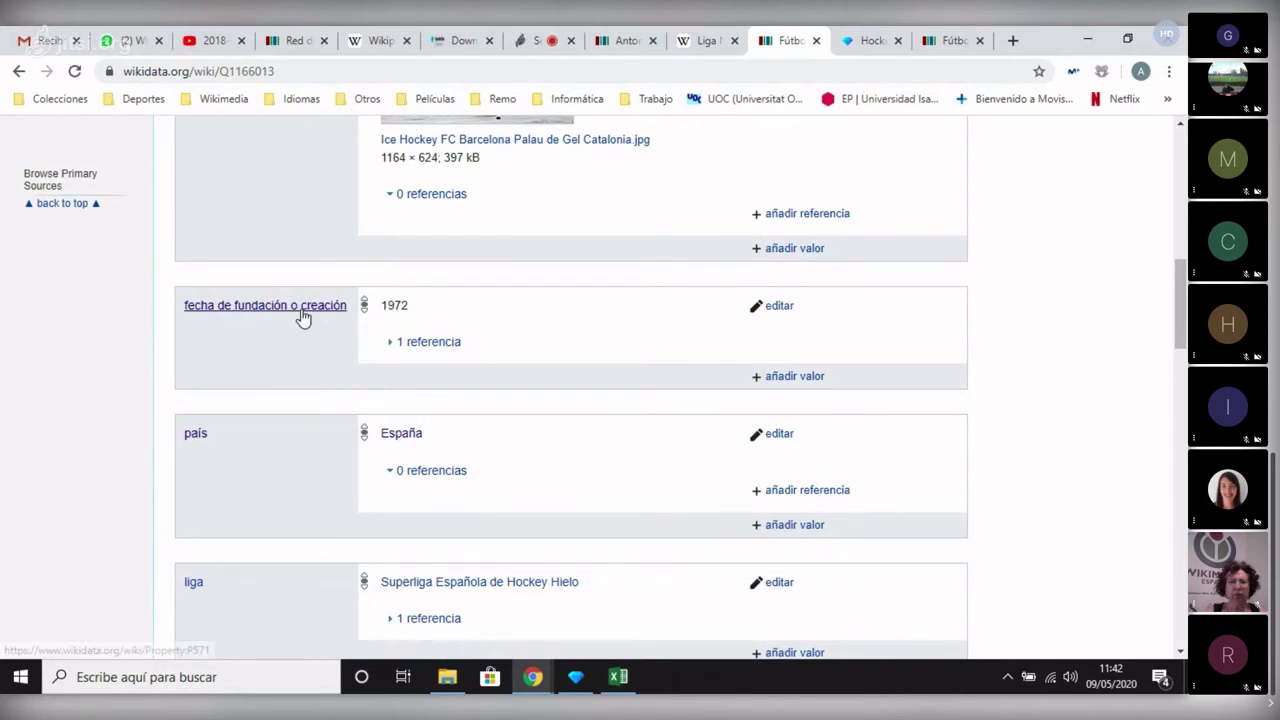
pyautogui.moveTo(384, 308); pyautogui.dragTo(409, 306)
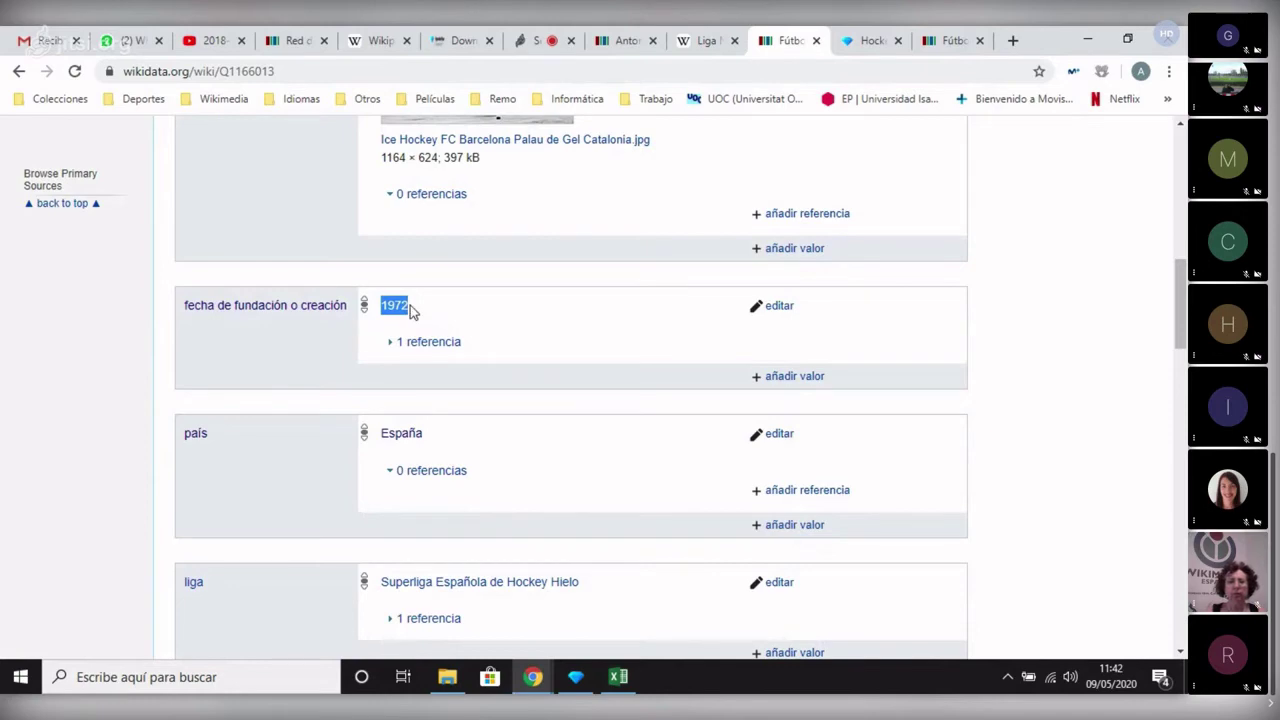
# Preview the CH Casco Viejo Bilbao match in row 6 of the OpenRefine project and return to the Wikidata item.
pyautogui.click(860, 42)
pyautogui.moveTo(493, 291)
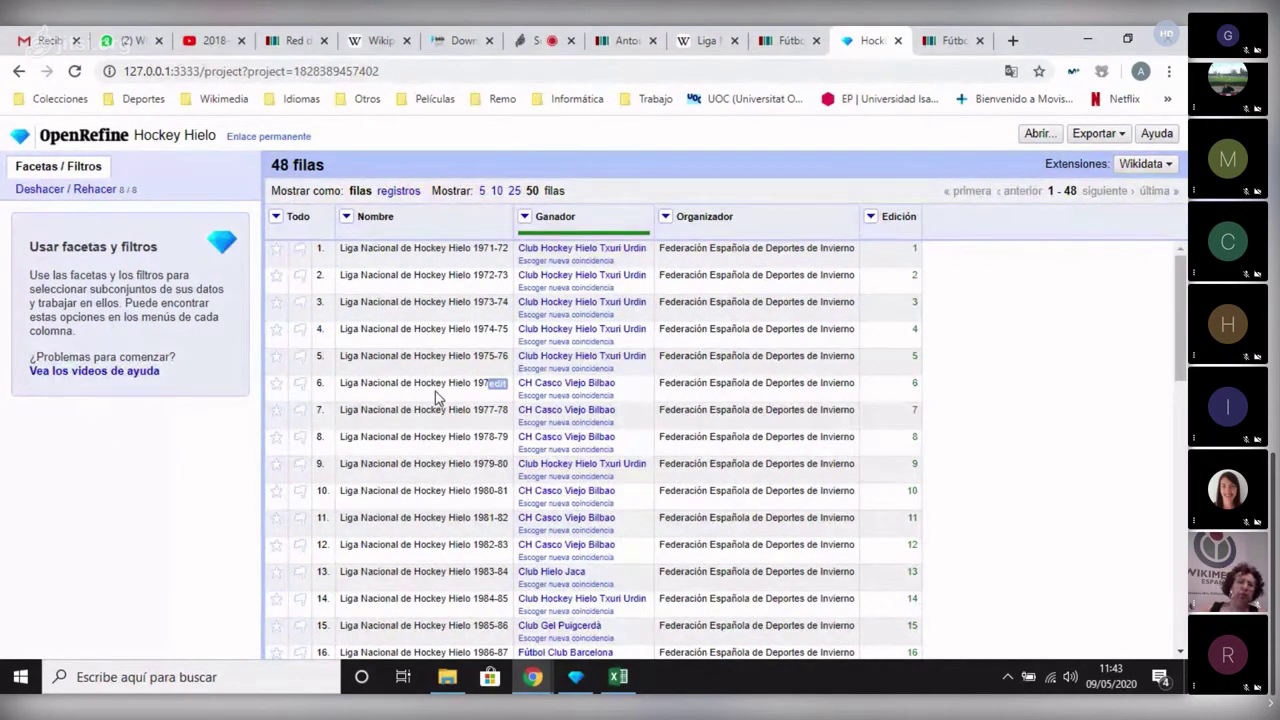
pyautogui.moveTo(570, 386)
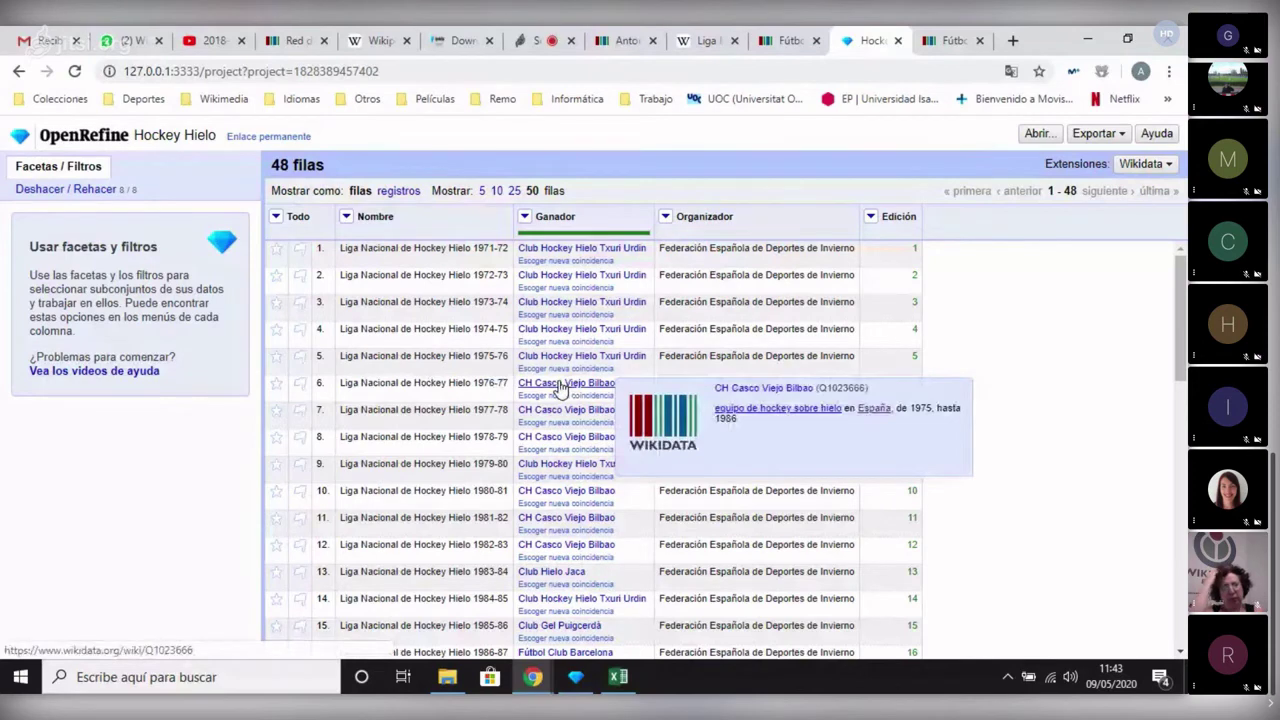
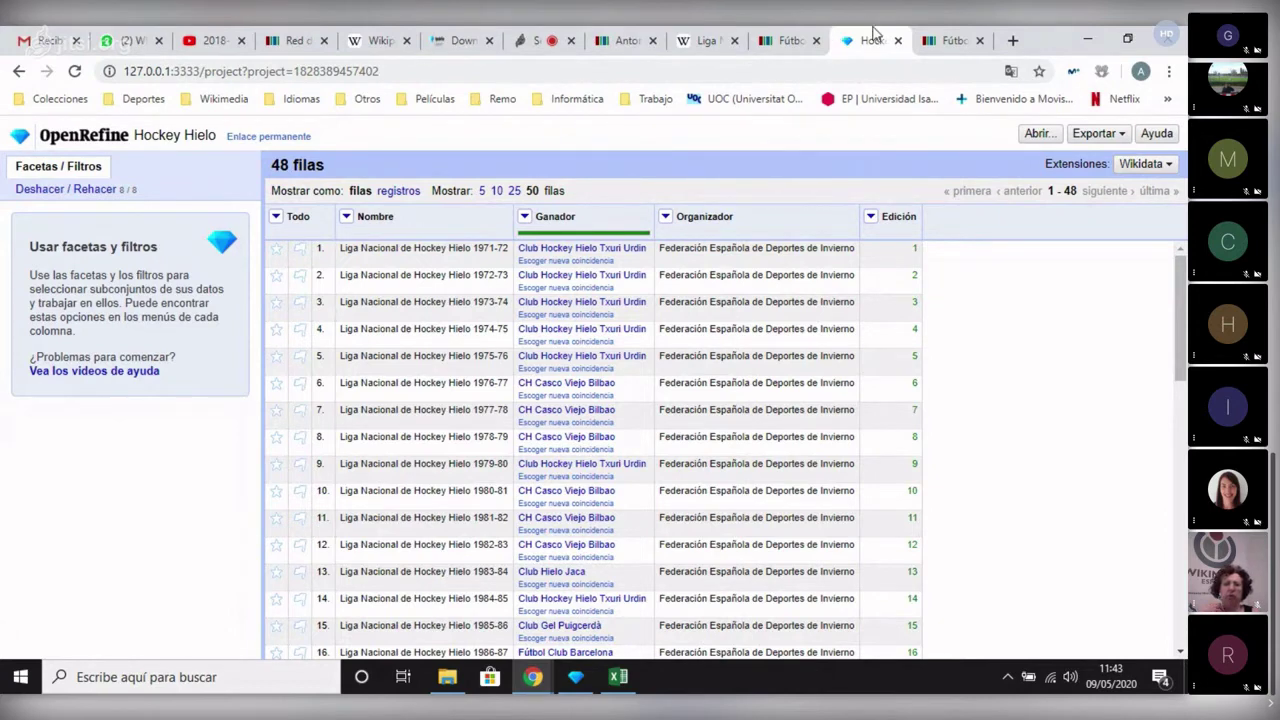
pyautogui.click(950, 40)
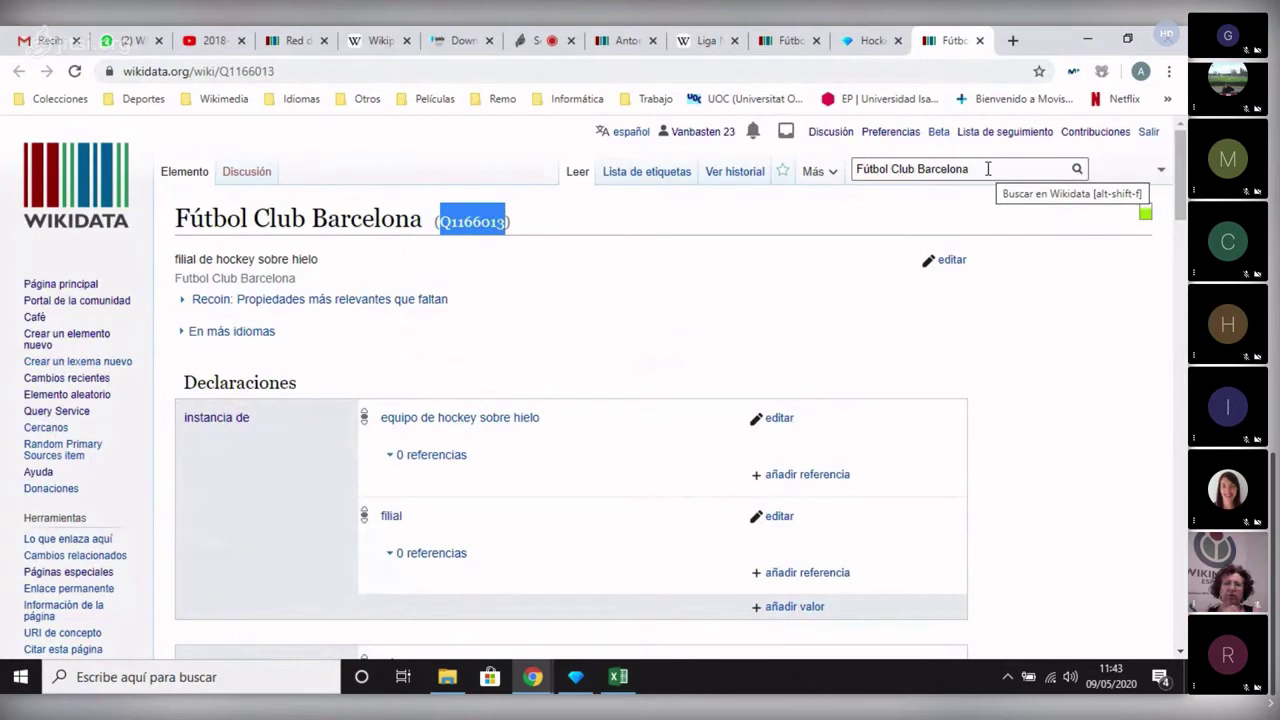
# Switch to the OpenRefine.xlsx workbook in Excel and review the name, winner, organizer and edition columns on Sheet2.
pyautogui.click(620, 677)
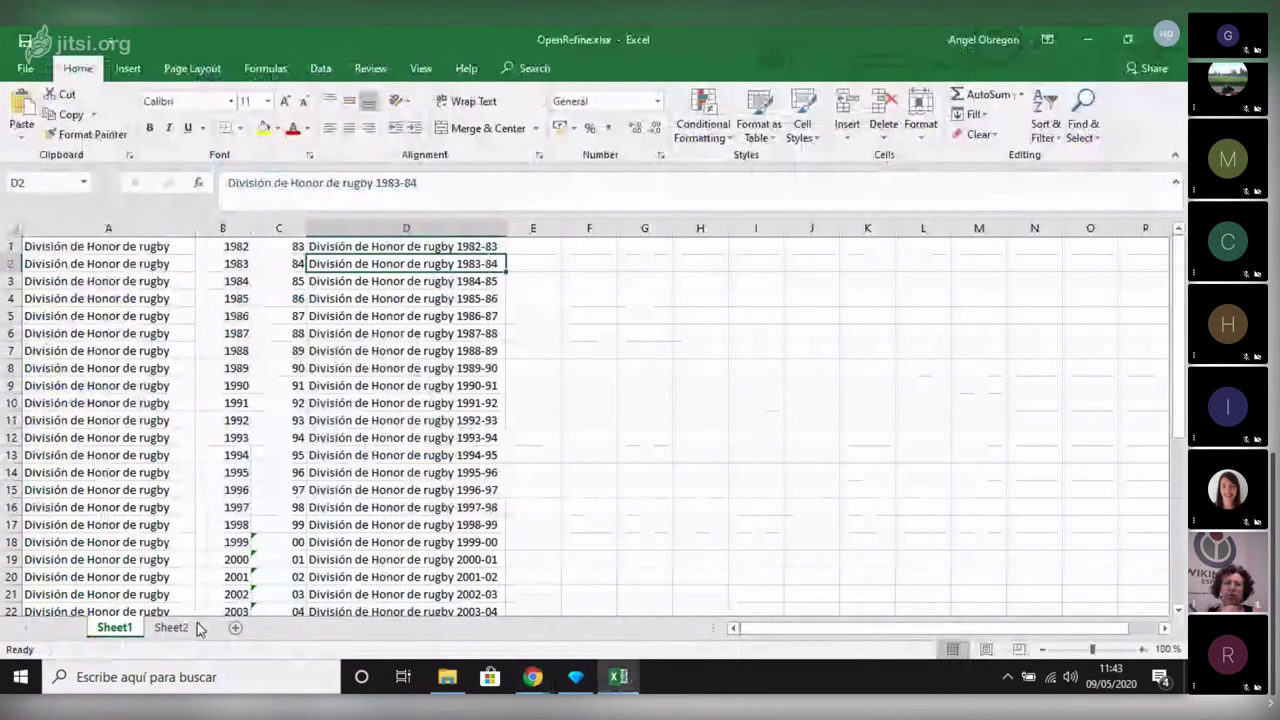
pyautogui.click(172, 627)
pyautogui.click(137, 333)
pyautogui.click(360, 333)
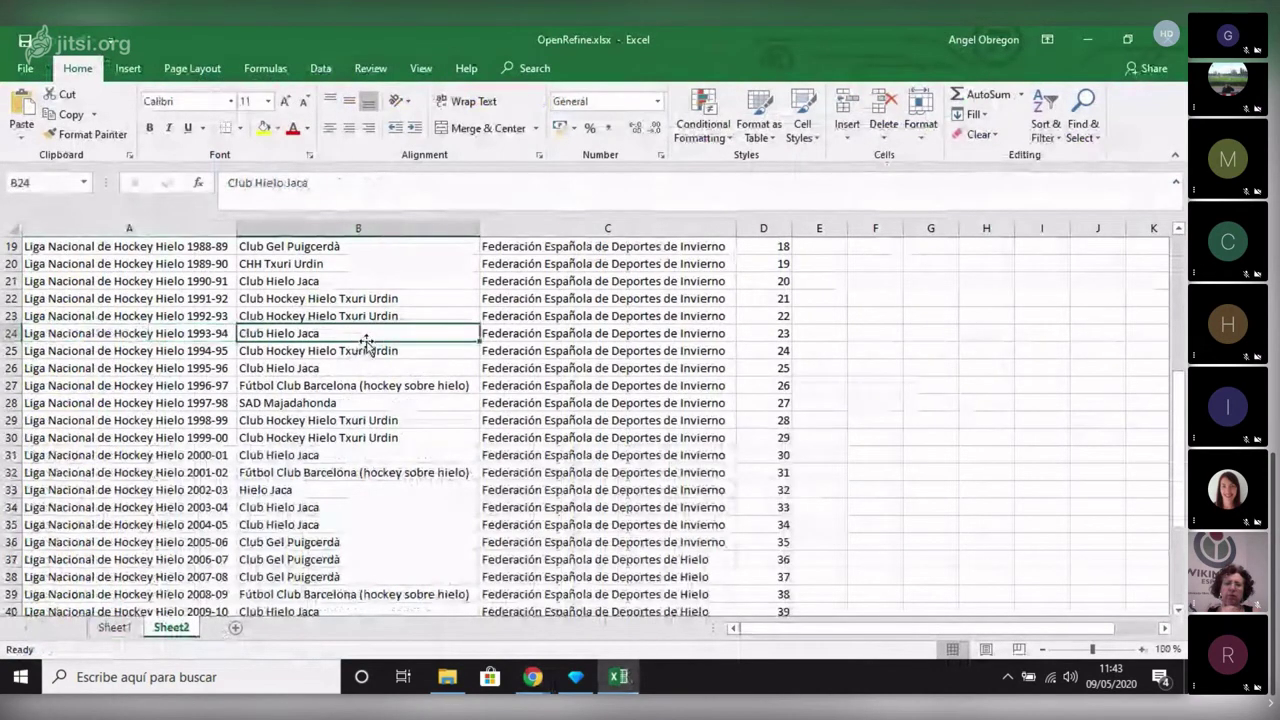
pyautogui.press('Tab')
pyautogui.press('Tab')
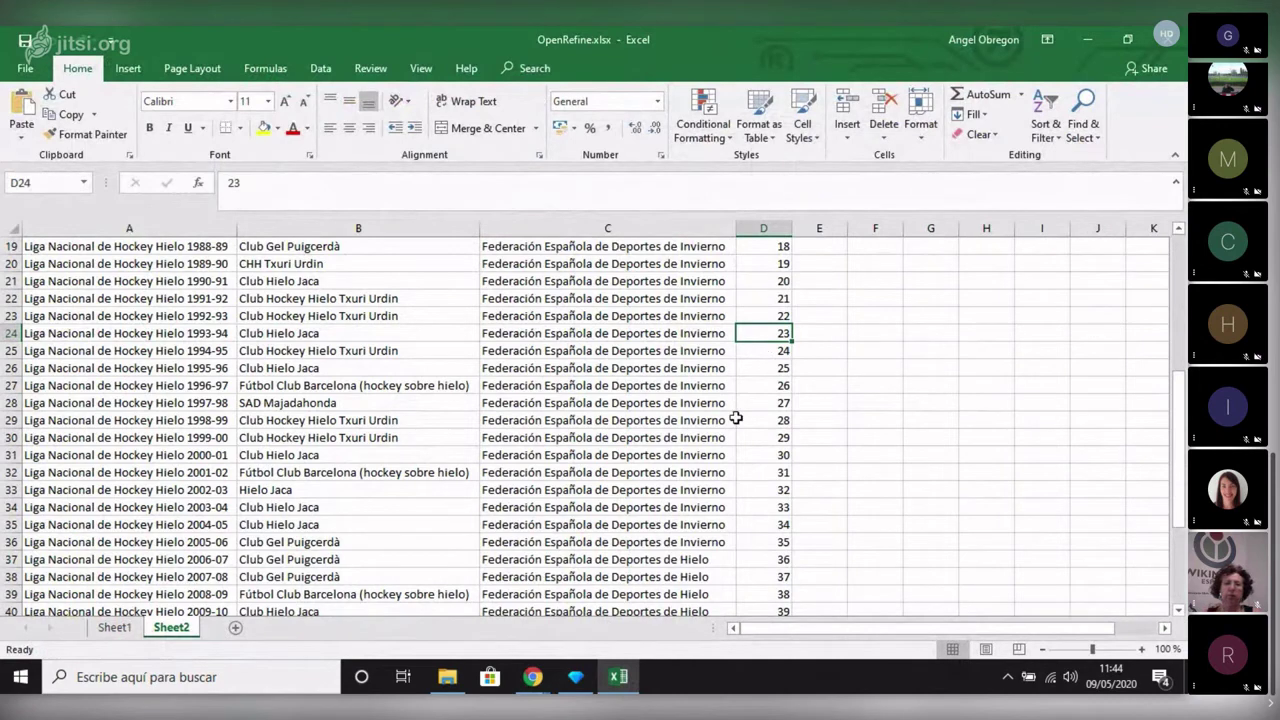
pyautogui.scroll(6, 720, 397)
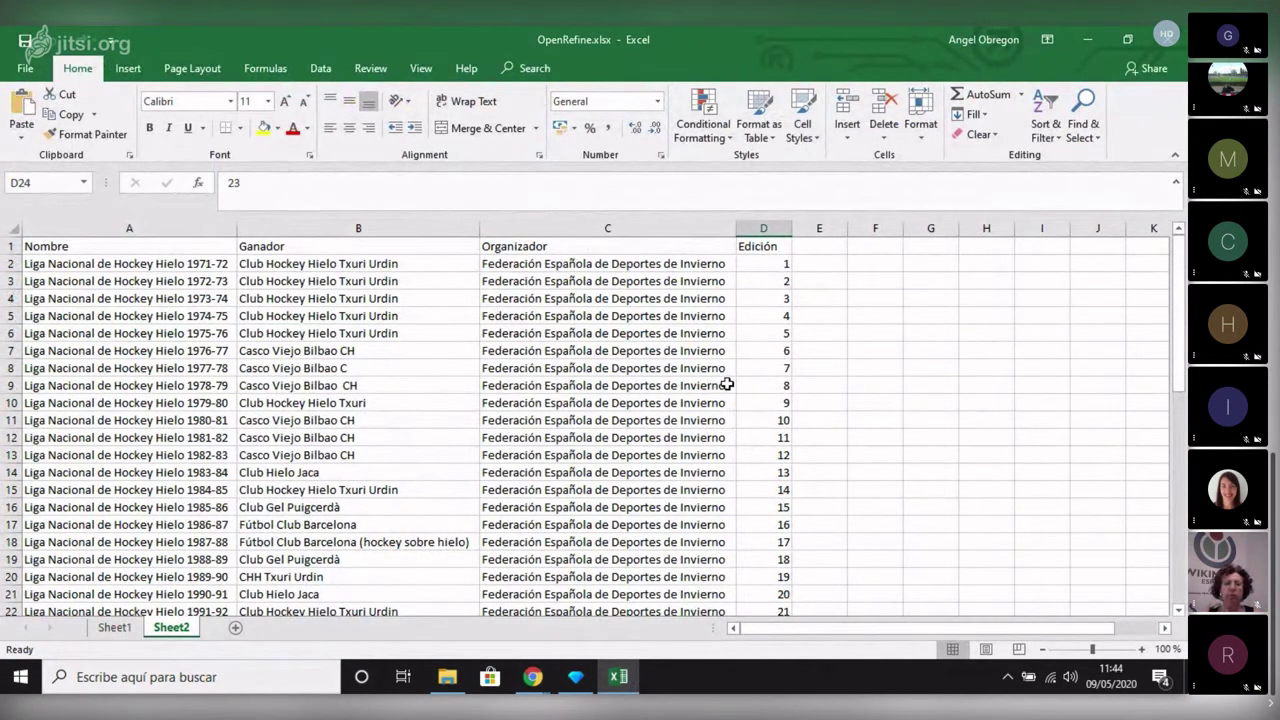
pyautogui.click(107, 277)
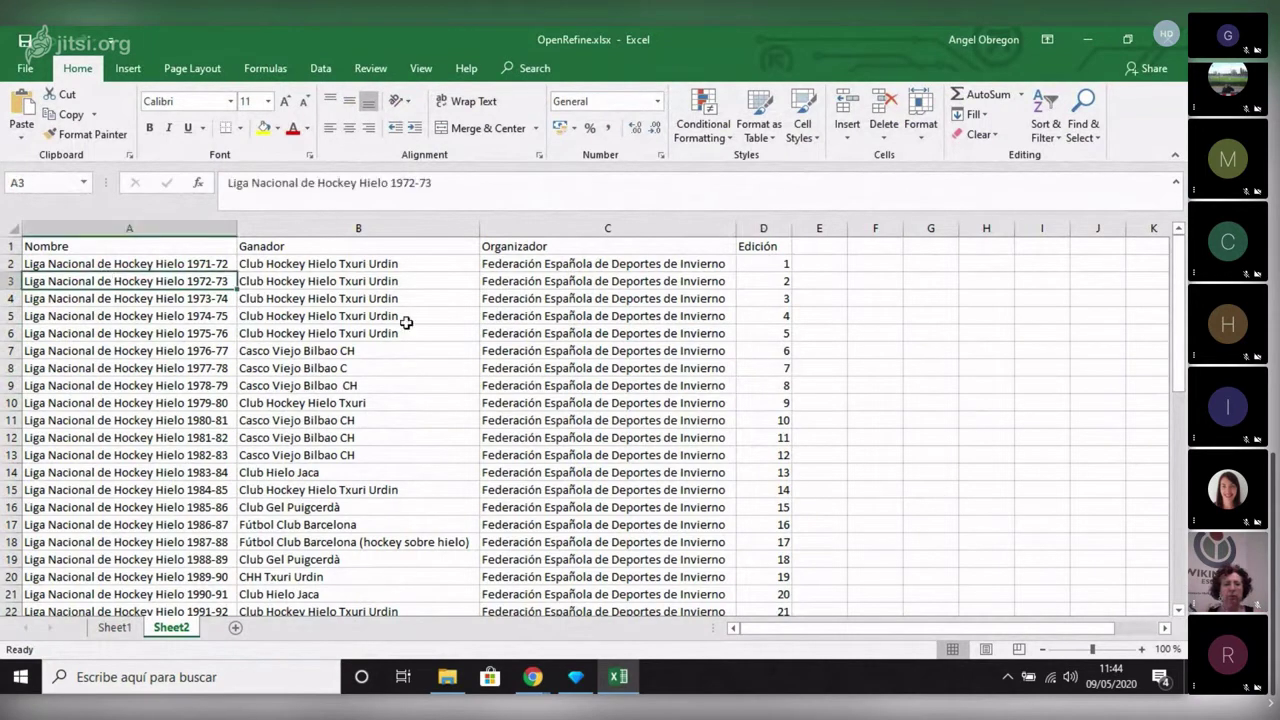
# Return to Wikidata in the browser, search for "liga española de fútbol" and open the suggested item "Liga española de fútbol".
pyautogui.hotkey('alt', 'Tab')
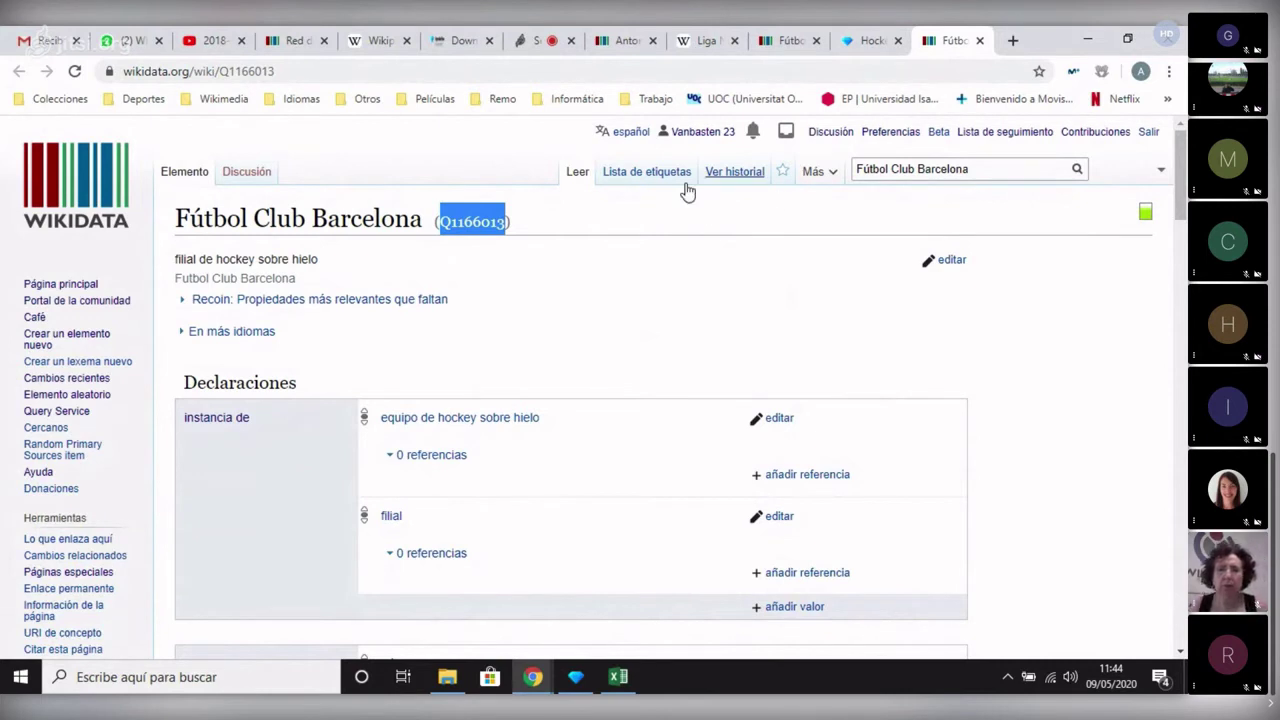
pyautogui.click(995, 169)
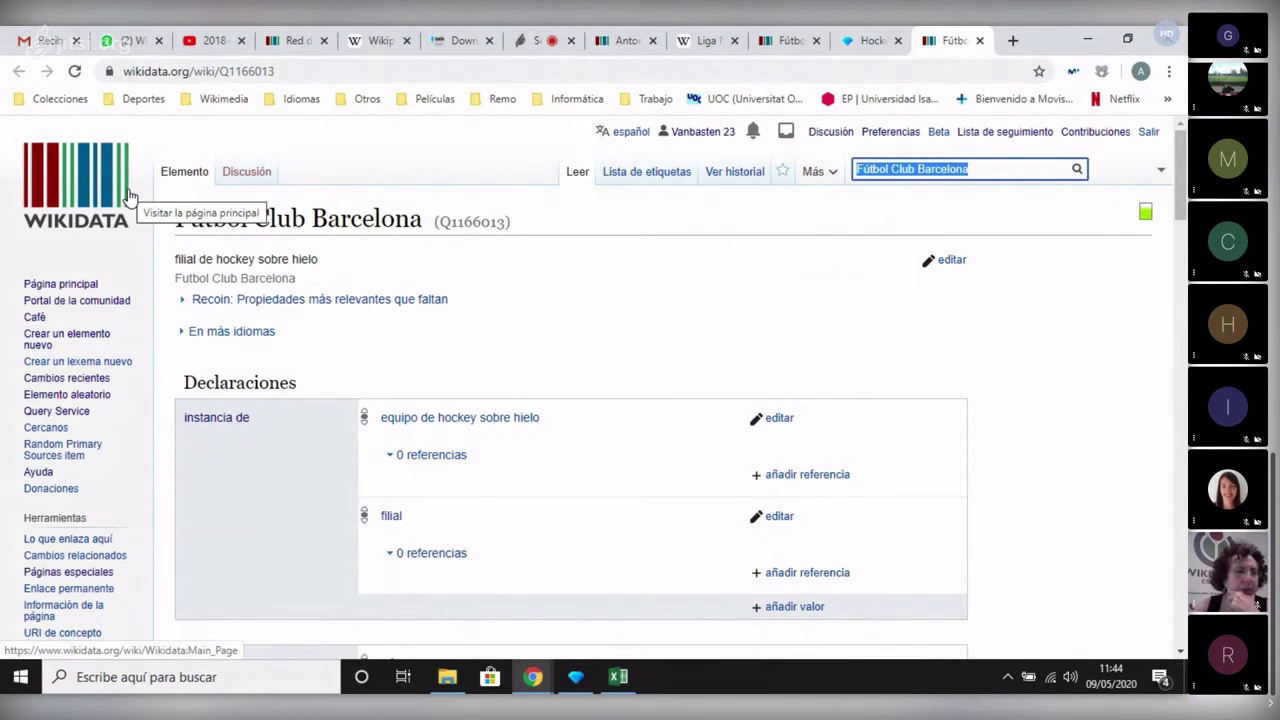
pyautogui.write('liga española de fútbol')
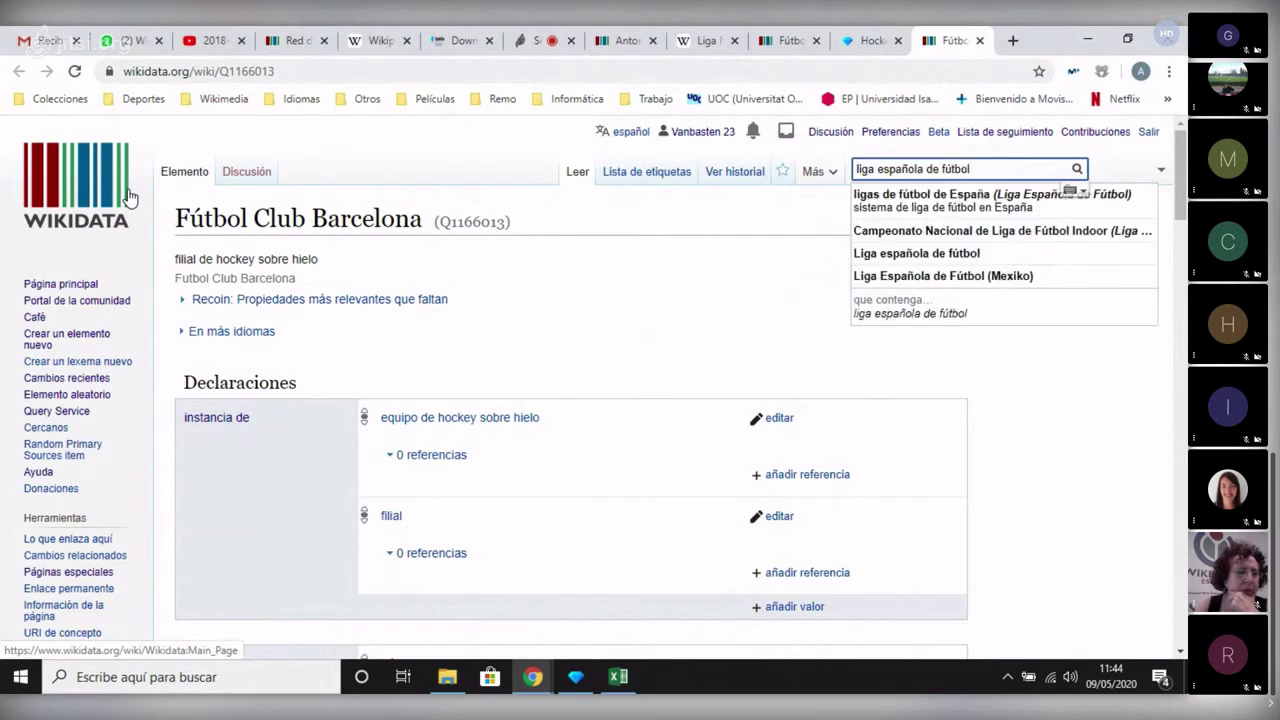
pyautogui.press('Down')
pyautogui.press('Down')
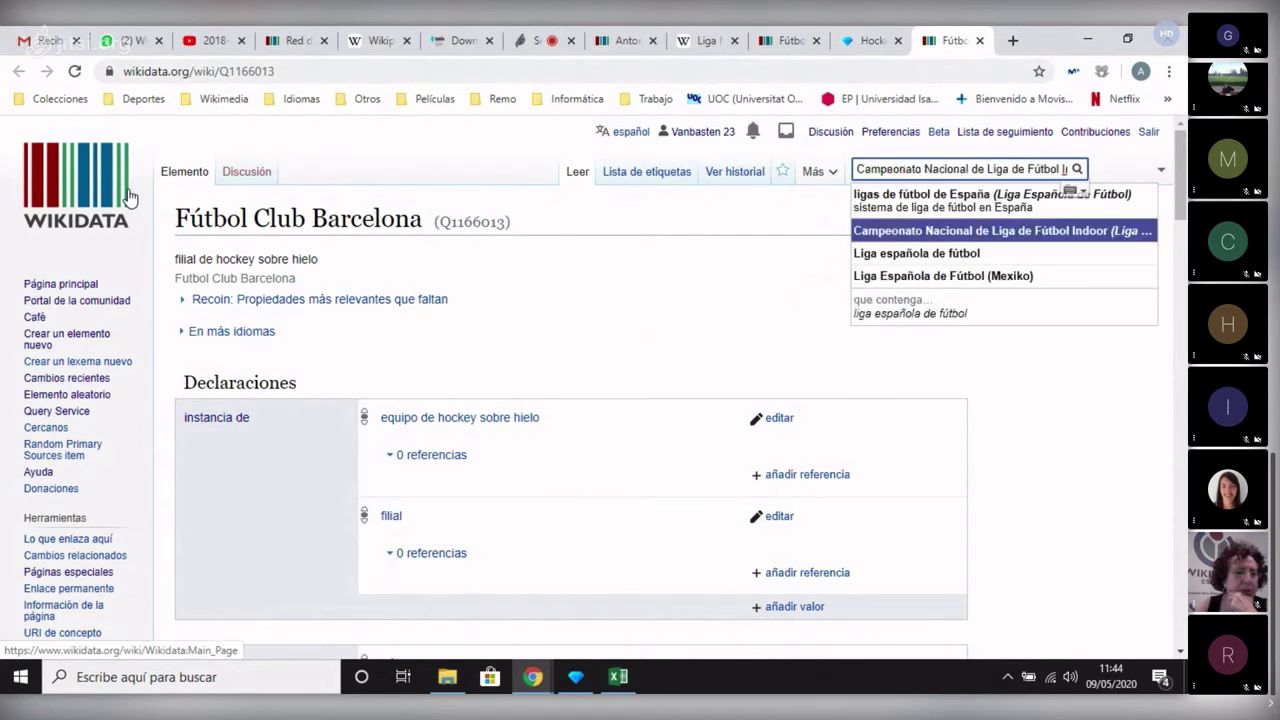
pyautogui.press('Down')
pyautogui.press('Return')
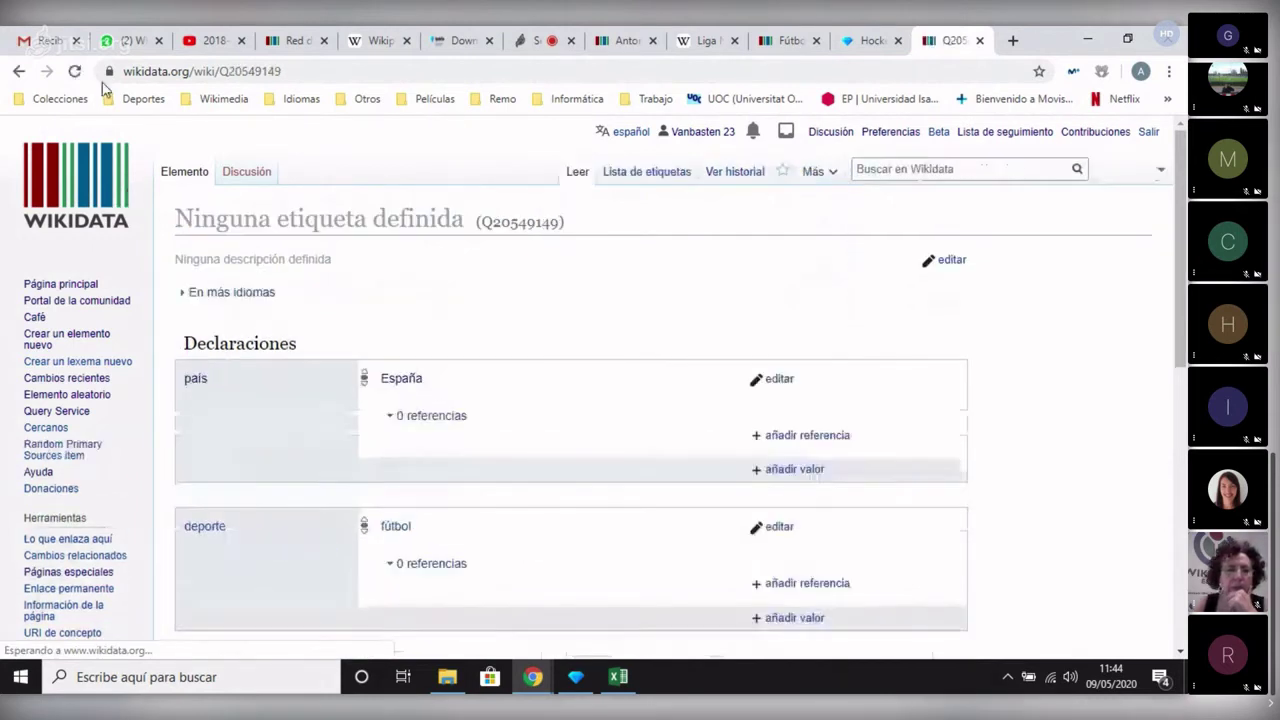
# Look over the statements of item Q20549149, search Wikidata for "liga española de" and open the suggested "Liga Española de Baloncesto" item described as "Liga de baloncesto española".
pyautogui.scroll(-2, 676, 308)
pyautogui.scroll(-2, 676, 308)
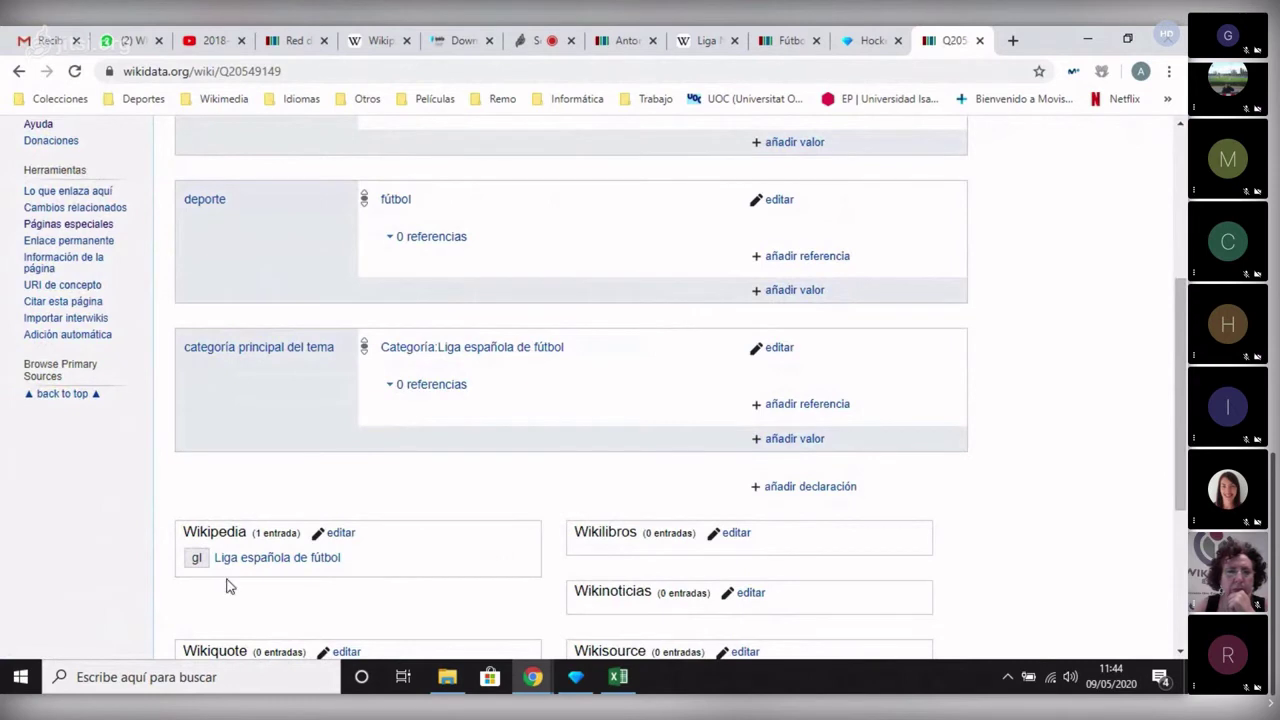
pyautogui.scroll(1, 297, 560)
pyautogui.scroll(3, 463, 479)
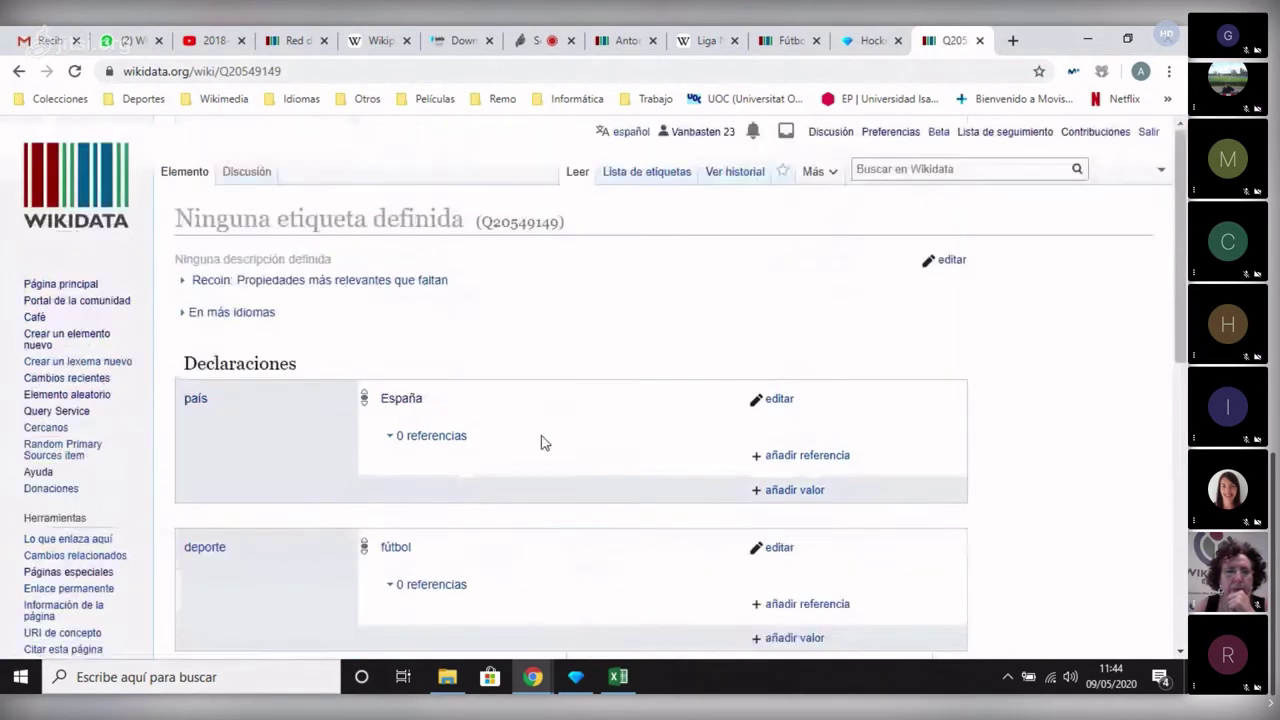
pyautogui.click(1000, 169)
pyautogui.write('lig')
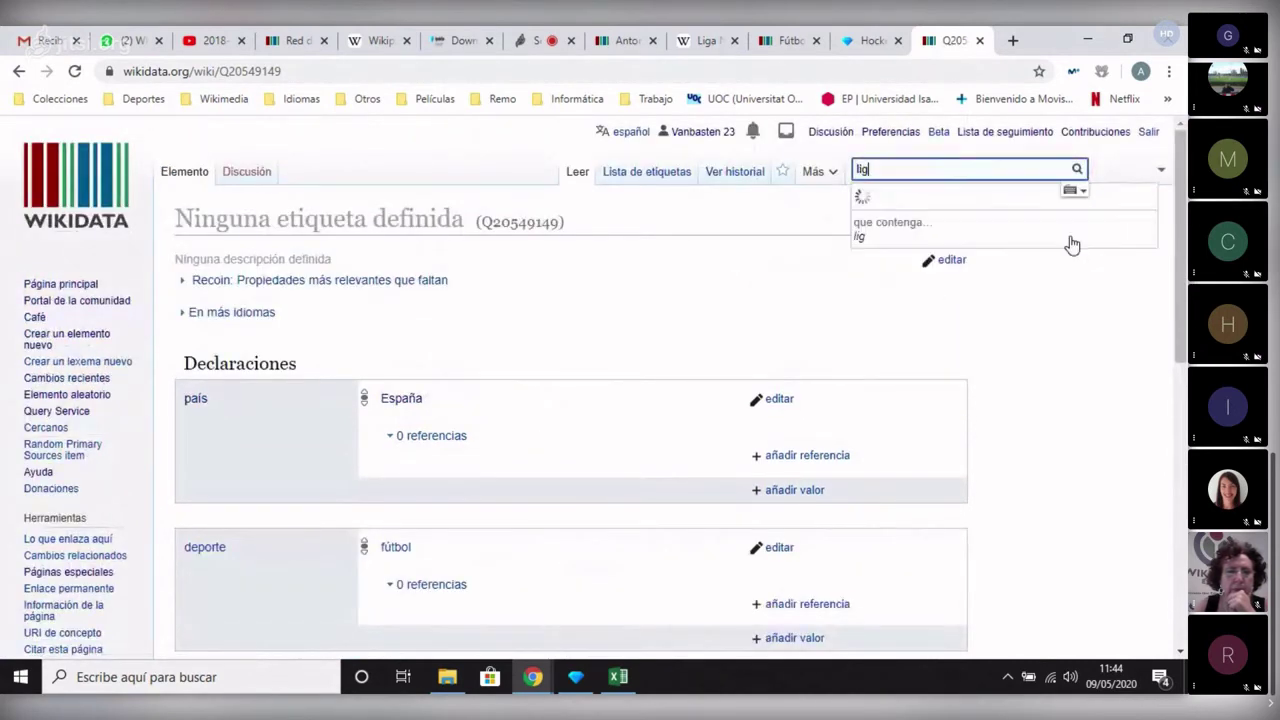
pyautogui.write('a española de')
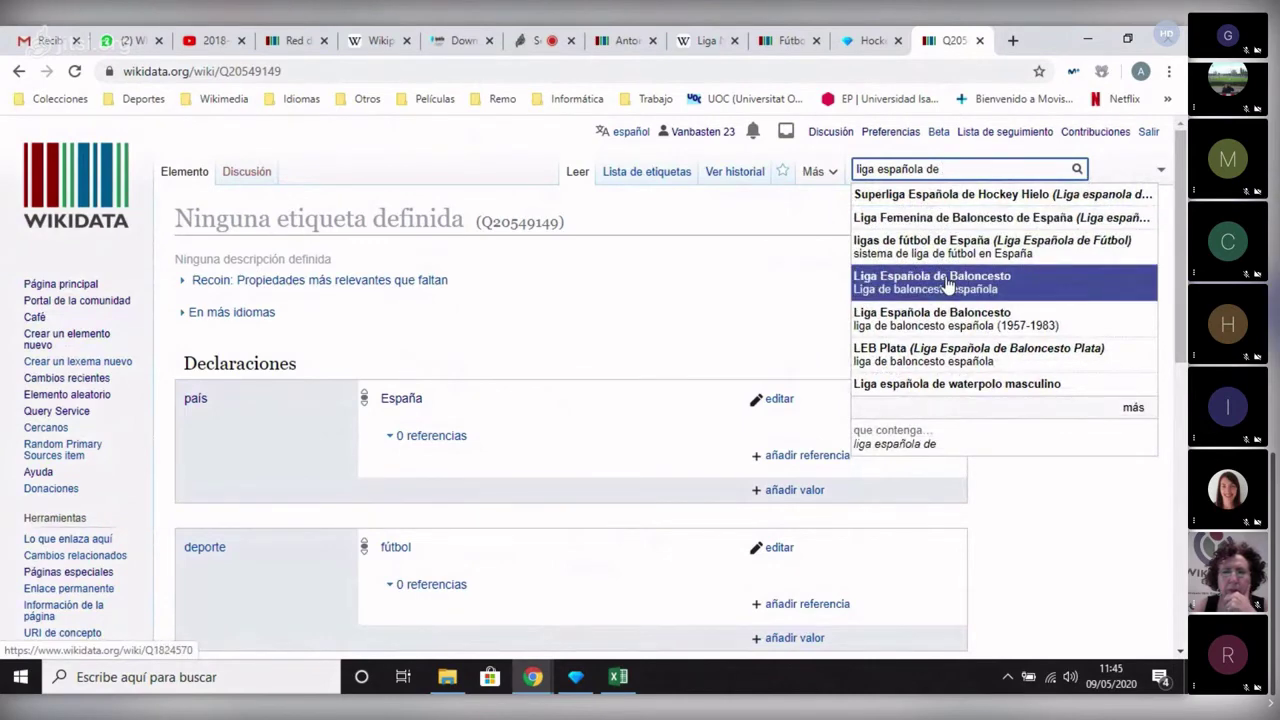
pyautogui.click(947, 285)
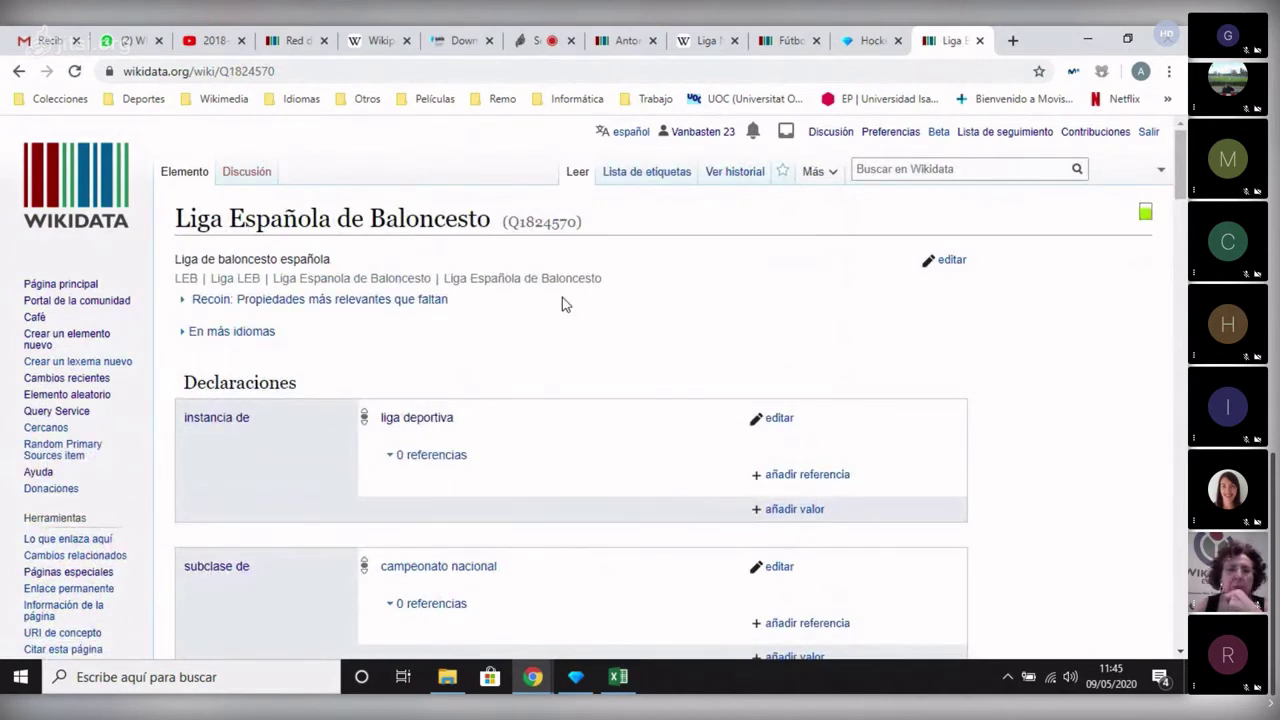
# Highlight the "instancia de" value, the "forma parte de" value and the title of the Liga Española de Baloncesto item.
pyautogui.scroll(-1, 562, 297)
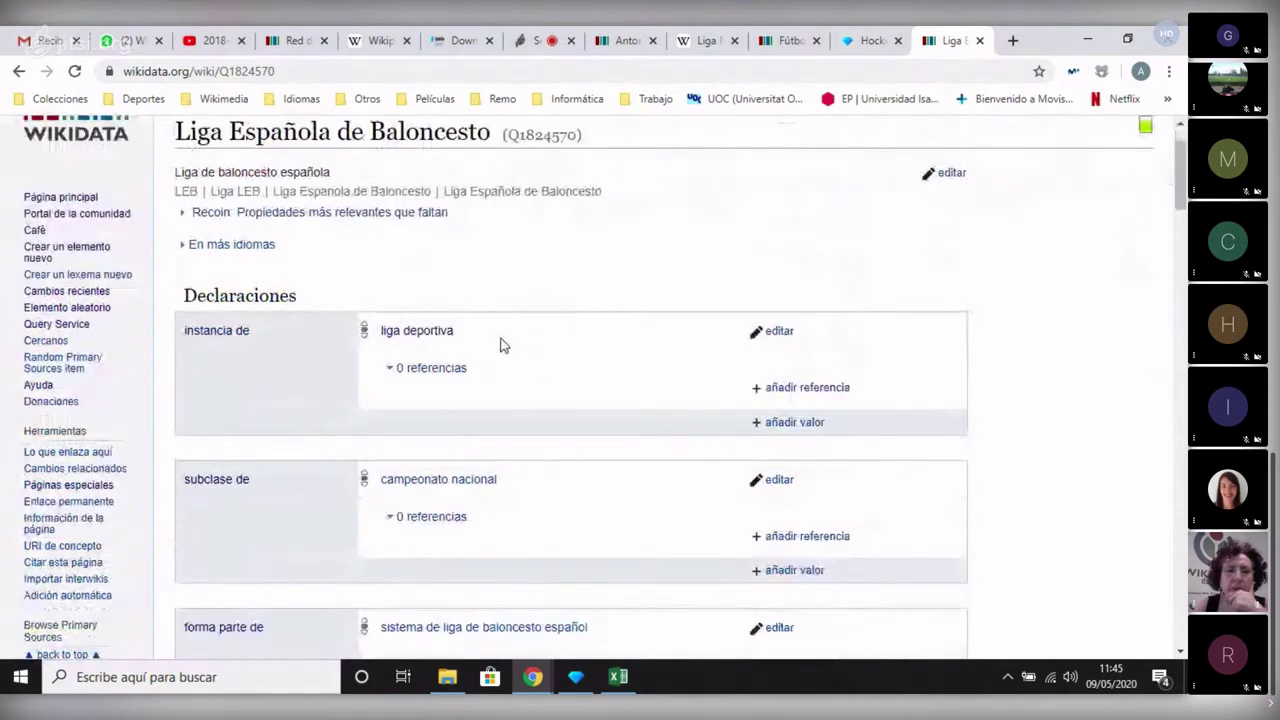
pyautogui.scroll(-1, 495, 330)
pyautogui.moveTo(390, 250); pyautogui.dragTo(379, 246)
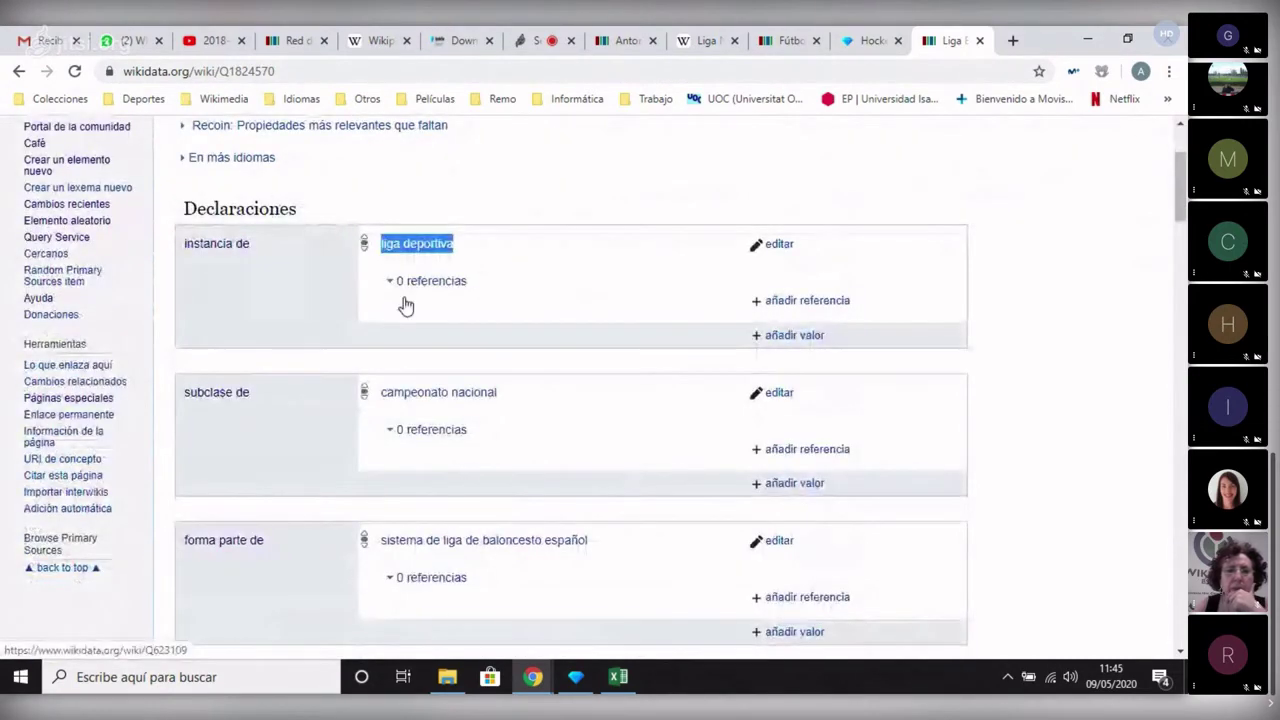
pyautogui.scroll(-1, 583, 385)
pyautogui.moveTo(589, 455); pyautogui.dragTo(372, 459)
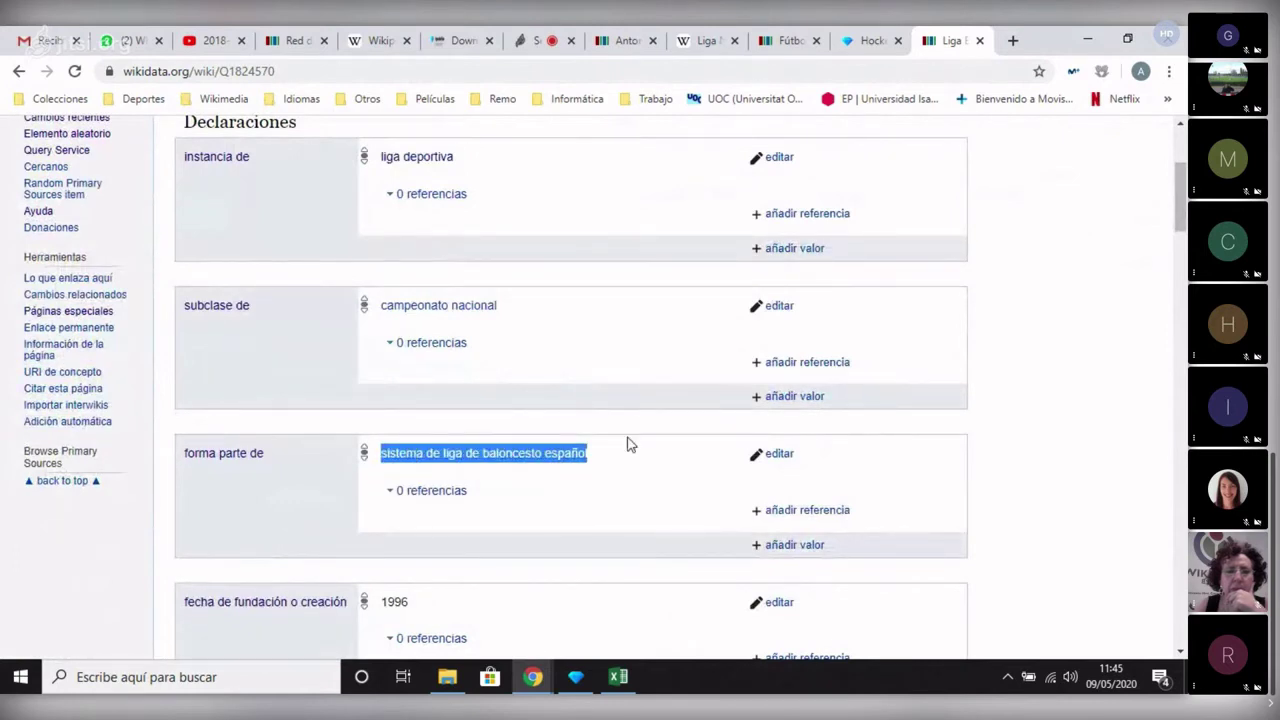
pyautogui.scroll(3, 650, 400)
pyautogui.moveTo(176, 218); pyautogui.dragTo(488, 231)
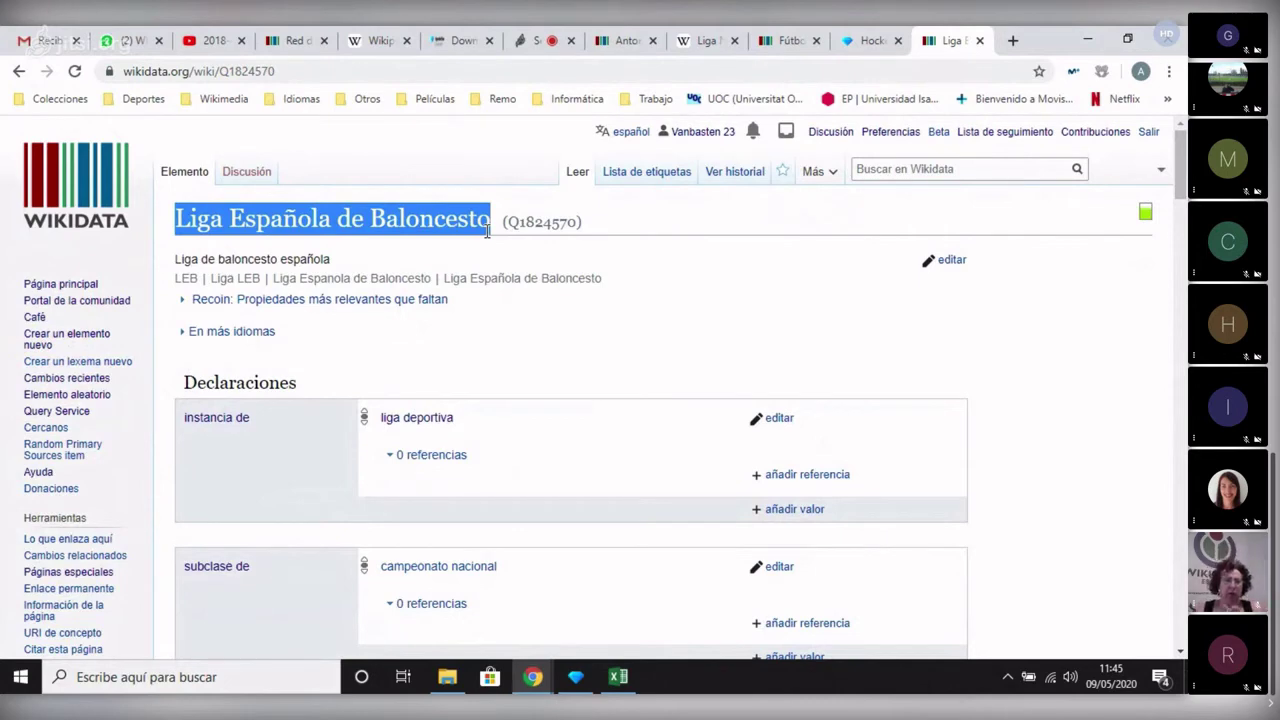
# Switch to the Wikipedia article "Liga Nacional de Hockey Hielo" and highlight its title.
pyautogui.click(703, 45)
pyautogui.scroll(15, 434, 297)
pyautogui.moveTo(176, 218); pyautogui.dragTo(612, 243)
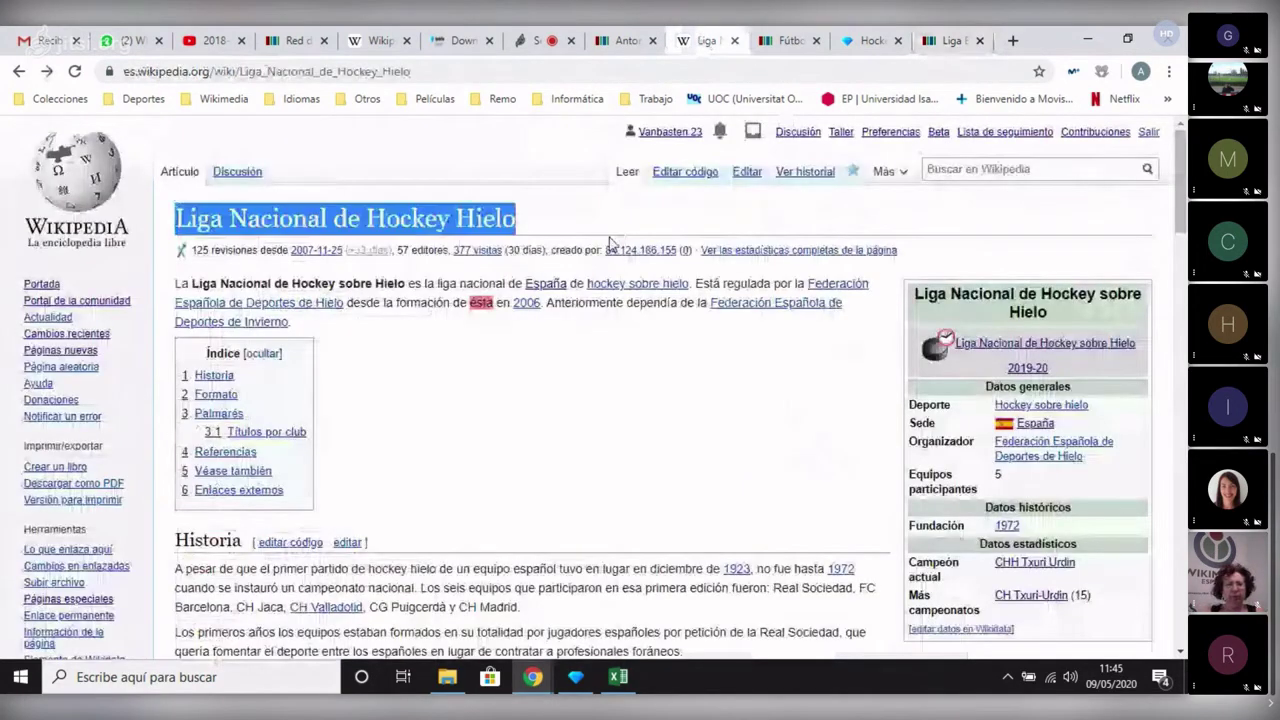
pyautogui.click(587, 209)
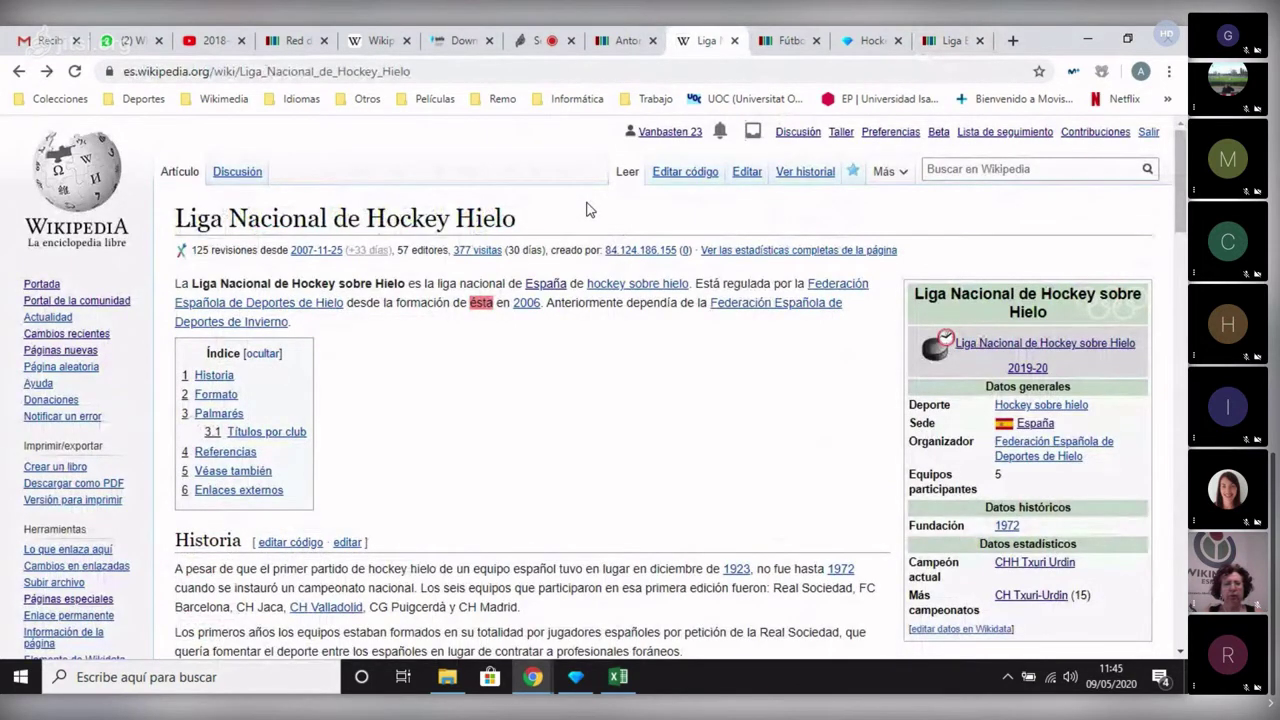
# Return to the Wikidata basketball league item, search for "liga acb 2019" and open the suggested item "Liga ACB 2019-20".
pyautogui.click(950, 41)
pyautogui.click(894, 169)
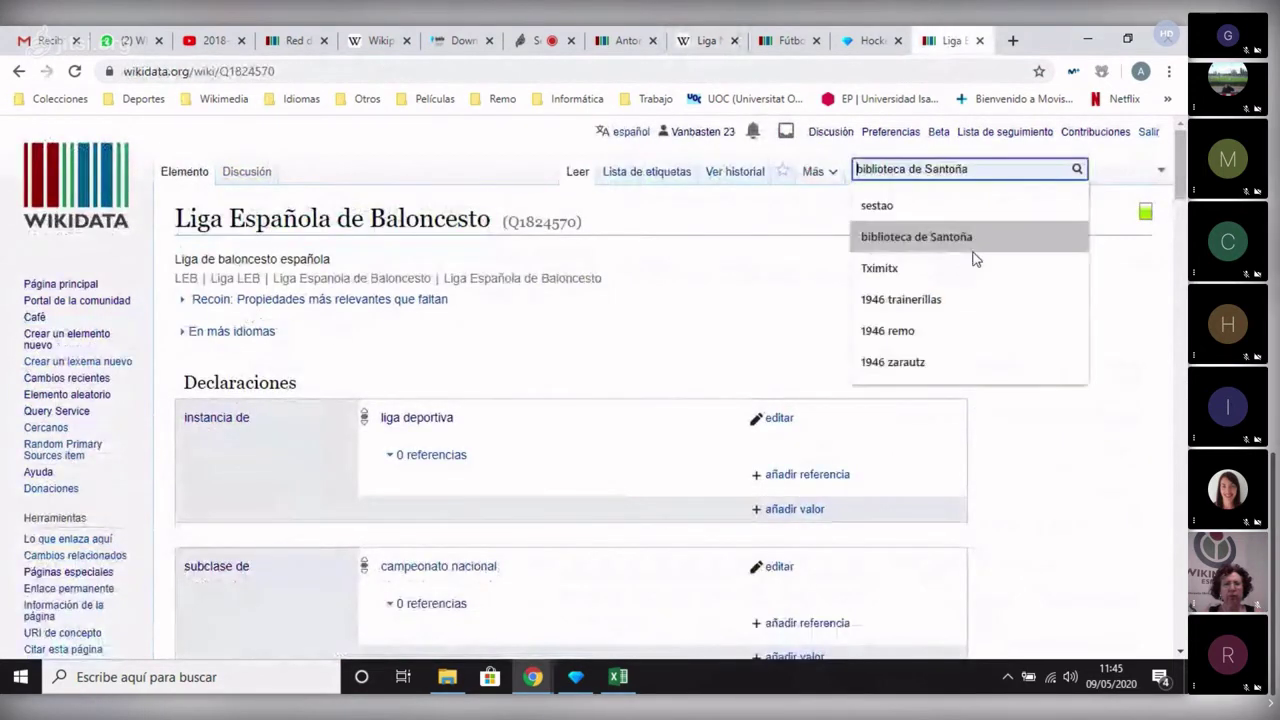
pyautogui.write('liga ')
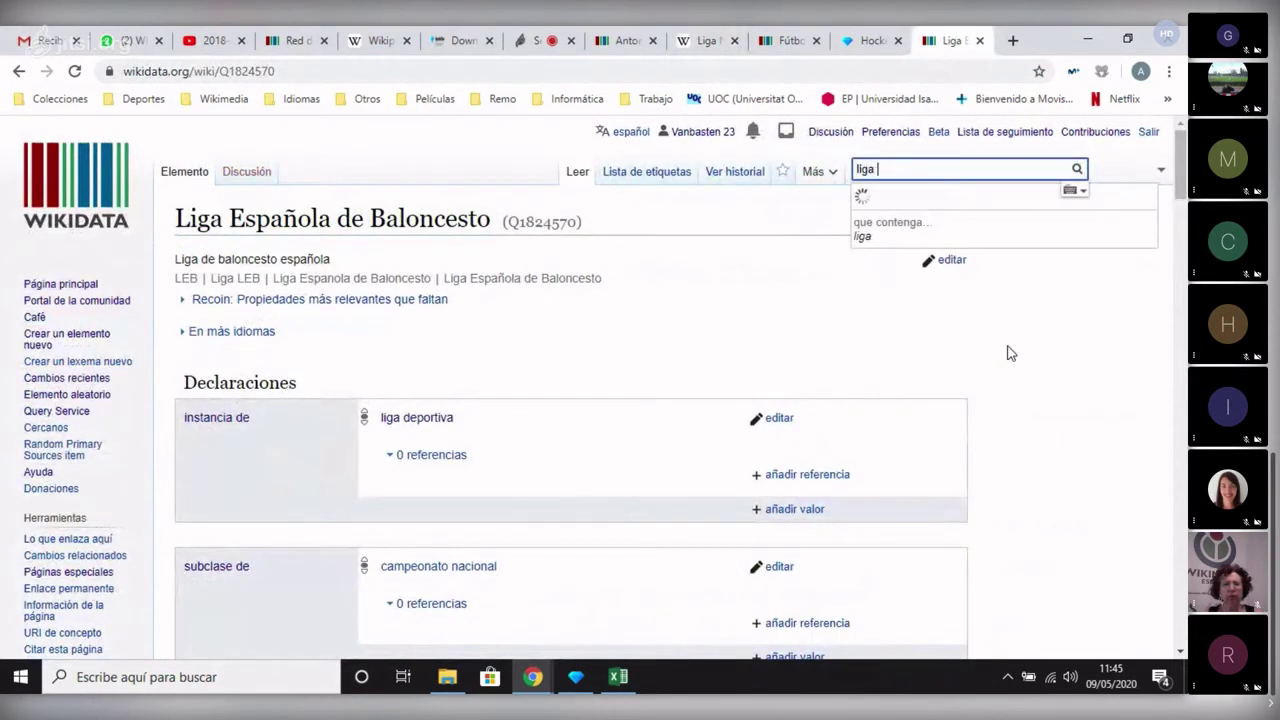
pyautogui.write('acb 2019')
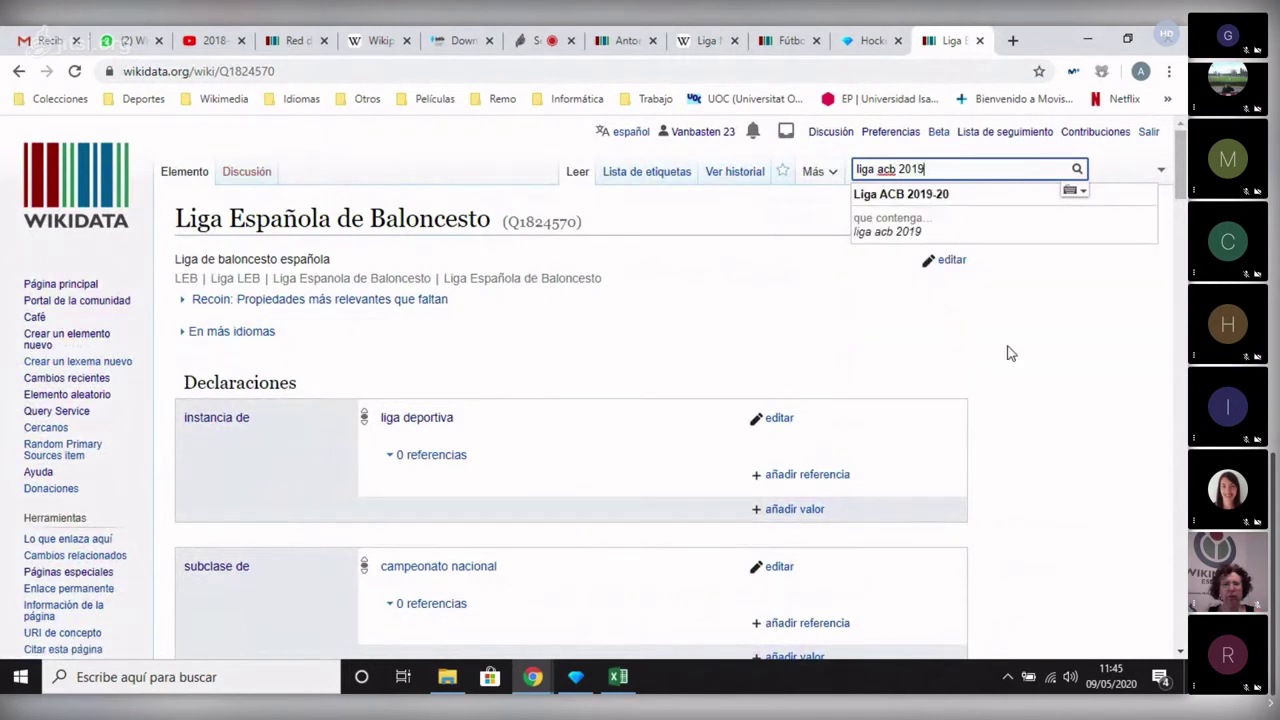
pyautogui.press('Down')
pyautogui.press('Return')
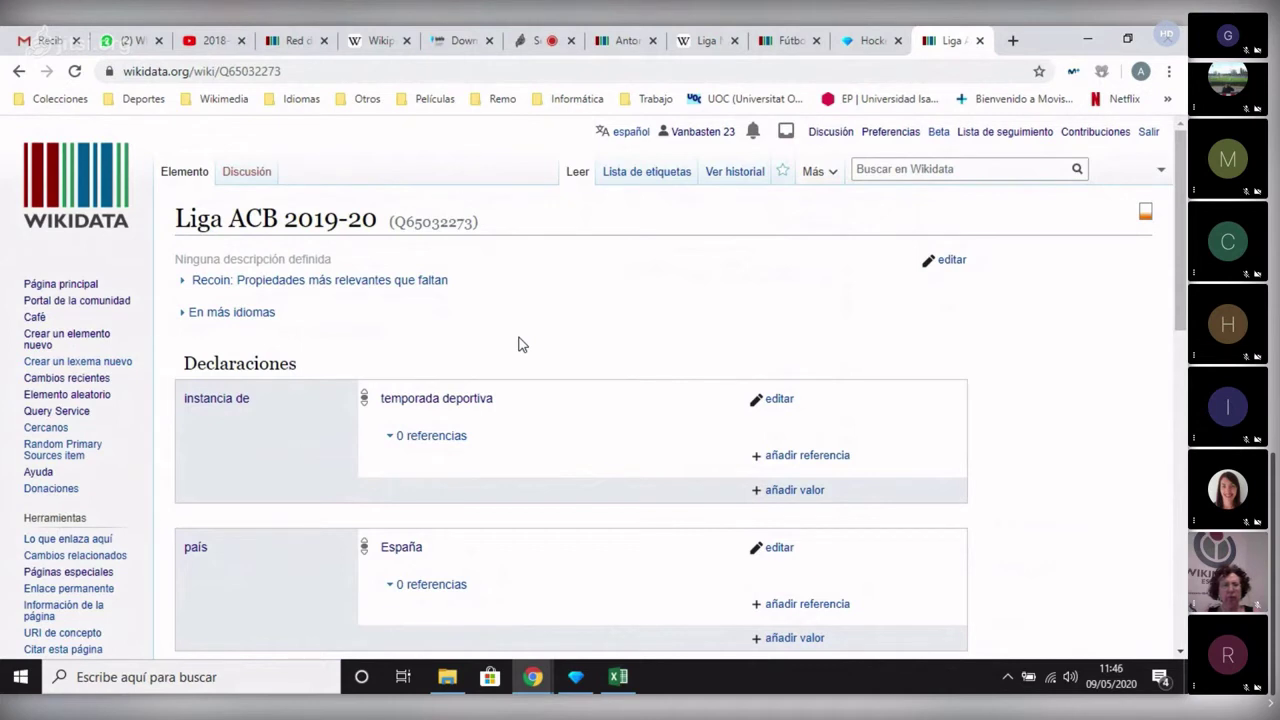
# Highlight the values of the "instancia de", "país" and "deporte" statements on the Liga ACB 2019-20 item.
pyautogui.moveTo(509, 397); pyautogui.dragTo(386, 400)
pyautogui.scroll(-2, 517, 421)
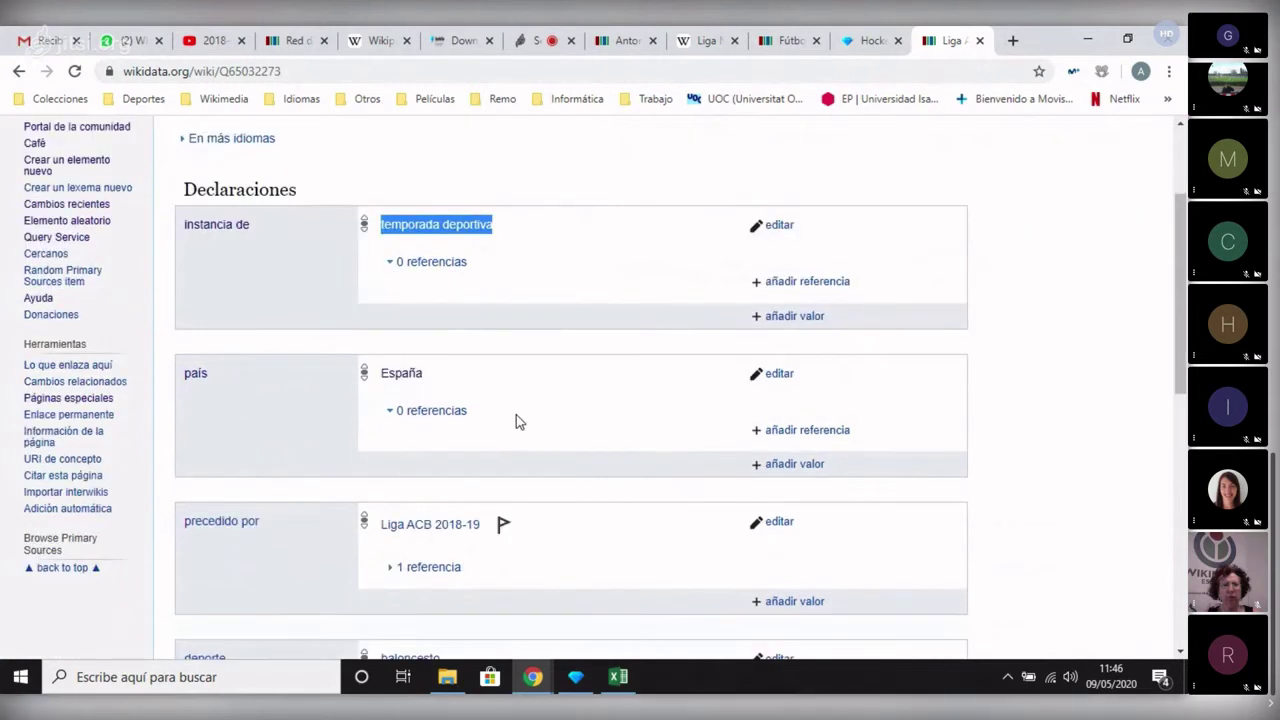
pyautogui.doubleClick(401, 373)
pyautogui.scroll(-2, 491, 369)
pyautogui.moveTo(387, 352); pyautogui.dragTo(382, 403)
pyautogui.scroll(-1, 514, 397)
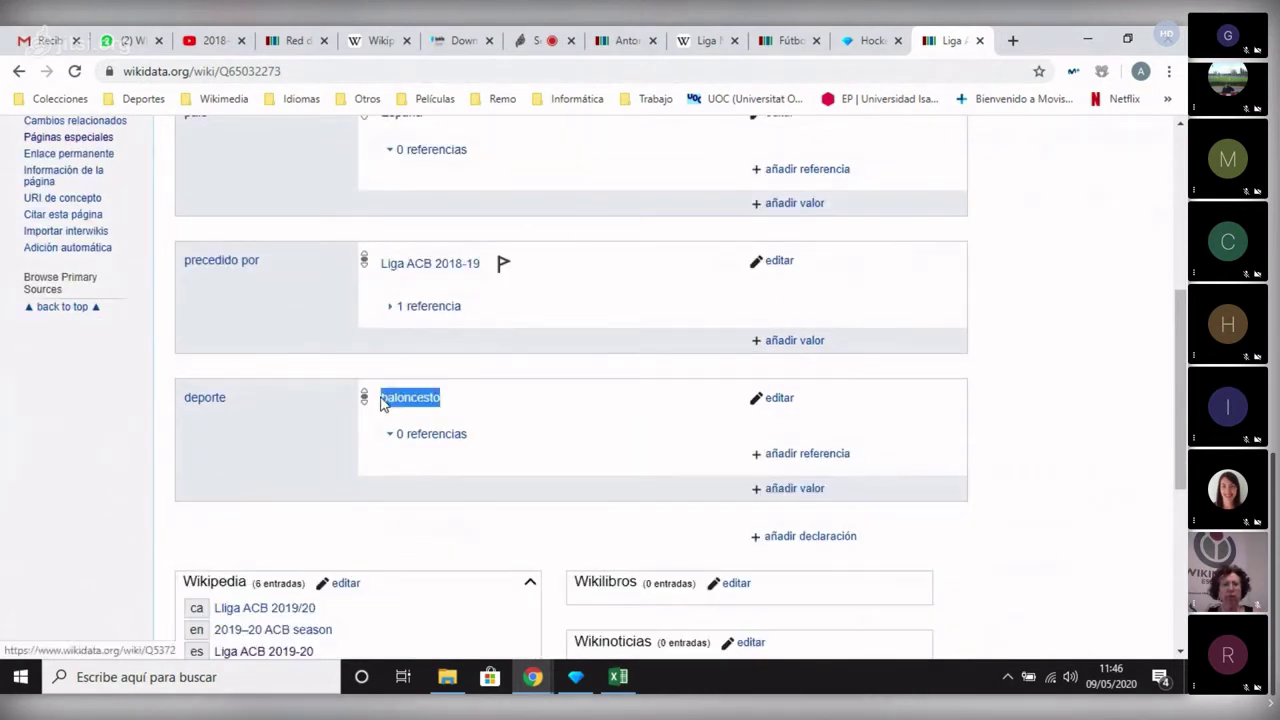
pyautogui.click(618, 436)
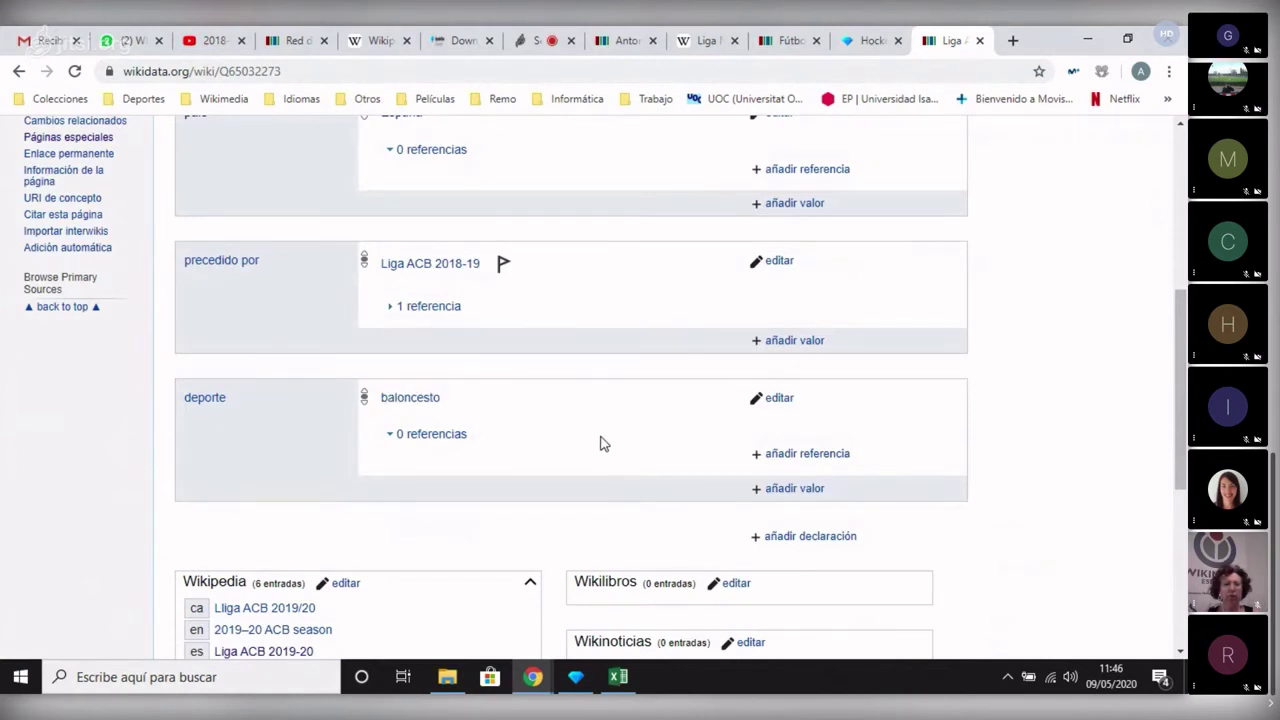
# Highlight the title of the Liga ACB 2019-20 item, then clear the selection.
pyautogui.scroll(5, 610, 420)
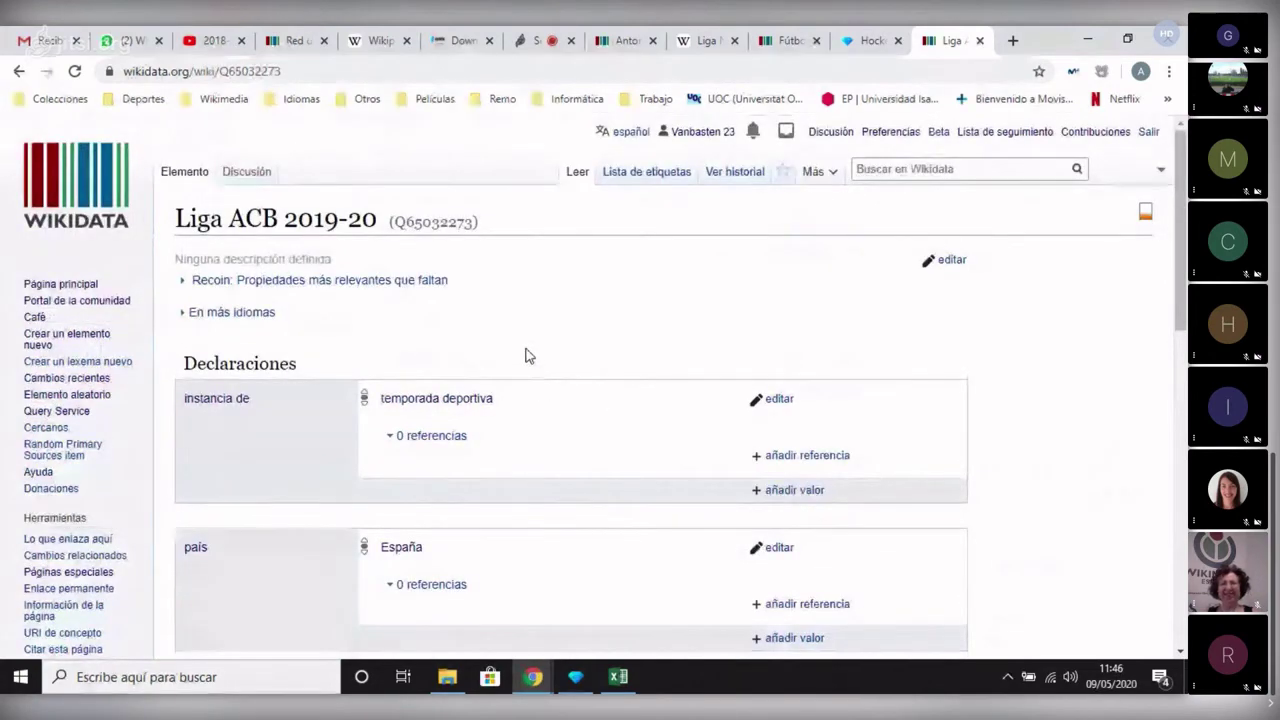
pyautogui.moveTo(380, 221); pyautogui.dragTo(177, 228)
pyautogui.click(177, 228)
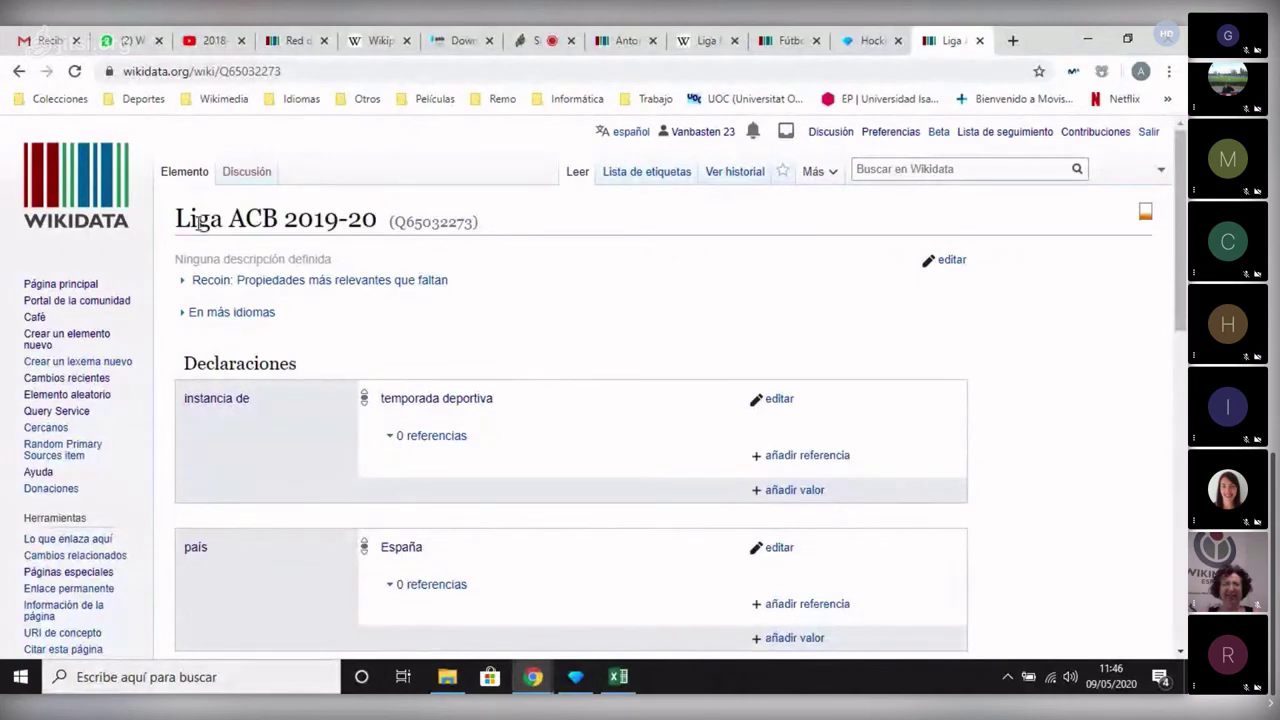
# Review the revision history of the Liga ACB 2019-20 item and return to its statements page.
pyautogui.click(735, 171)
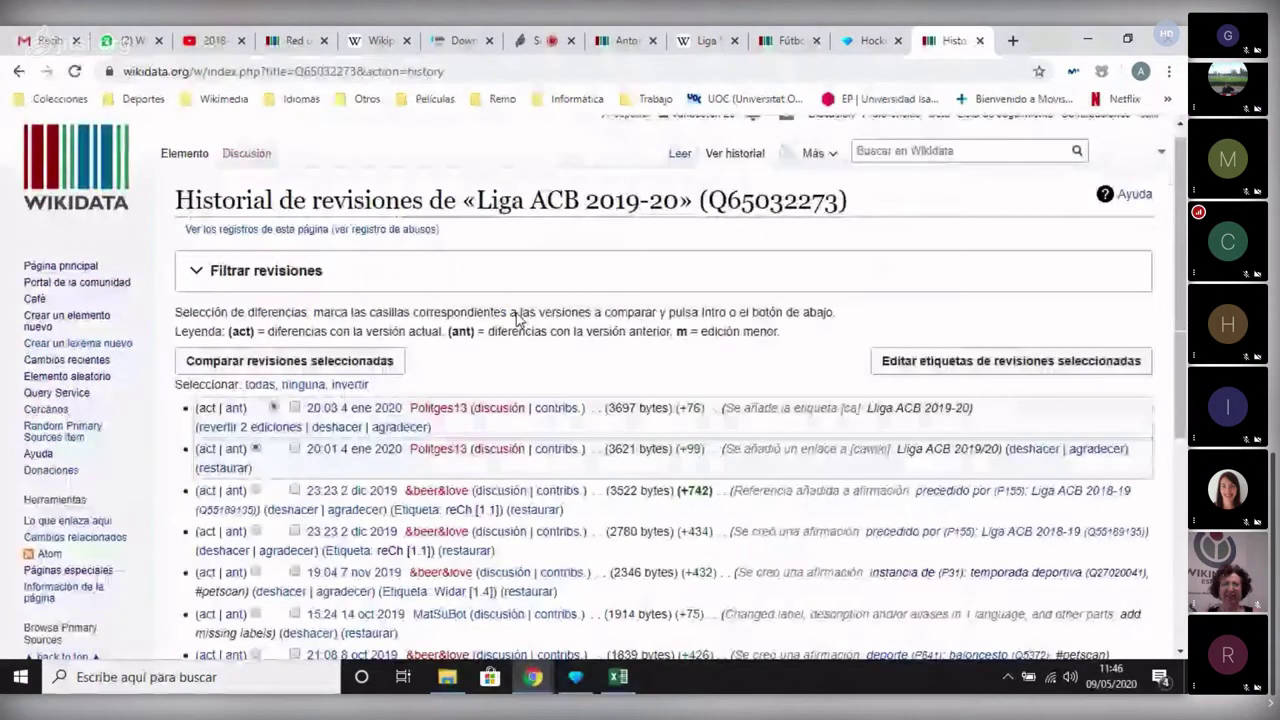
pyautogui.scroll(-4, 518, 318)
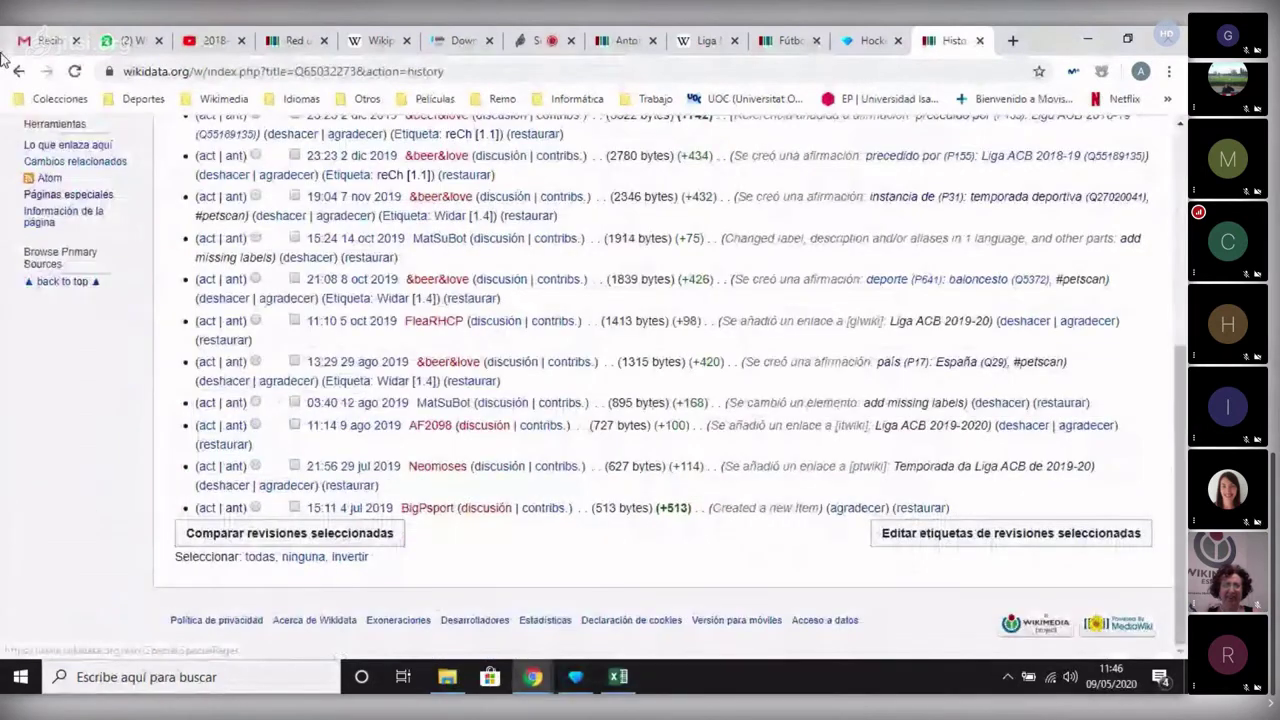
pyautogui.click(18, 71)
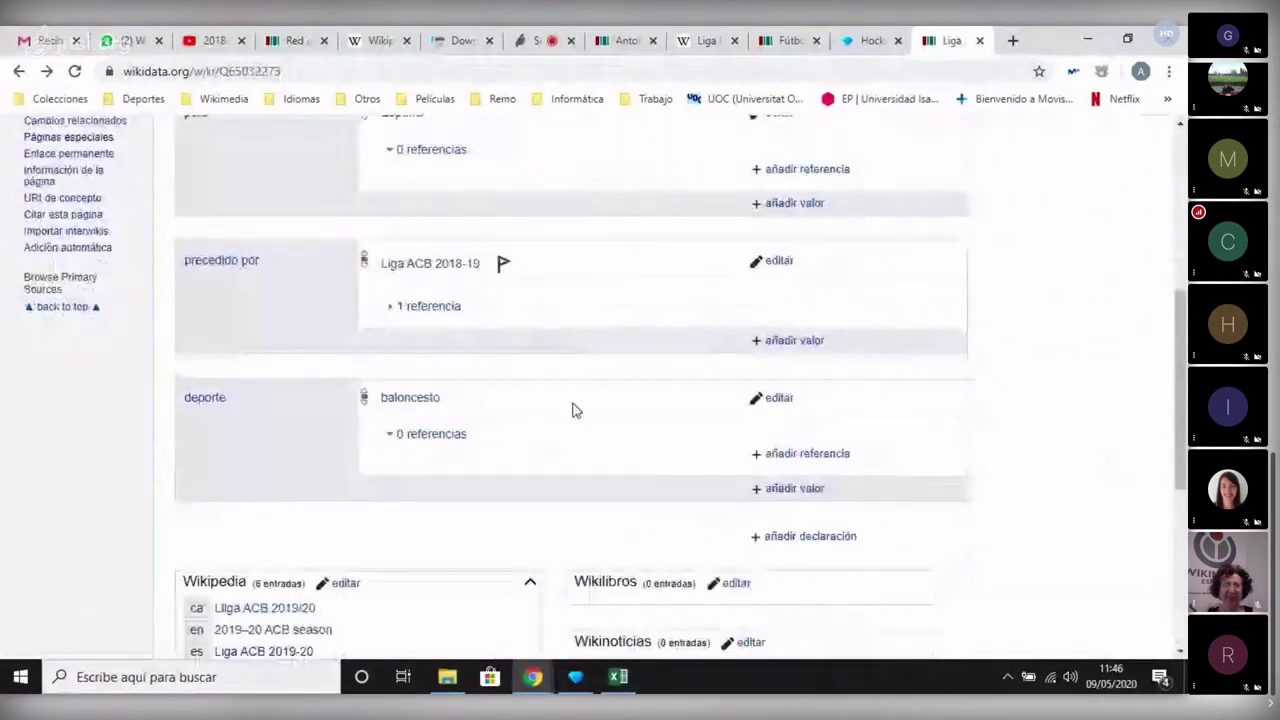
pyautogui.scroll(4, 572, 405)
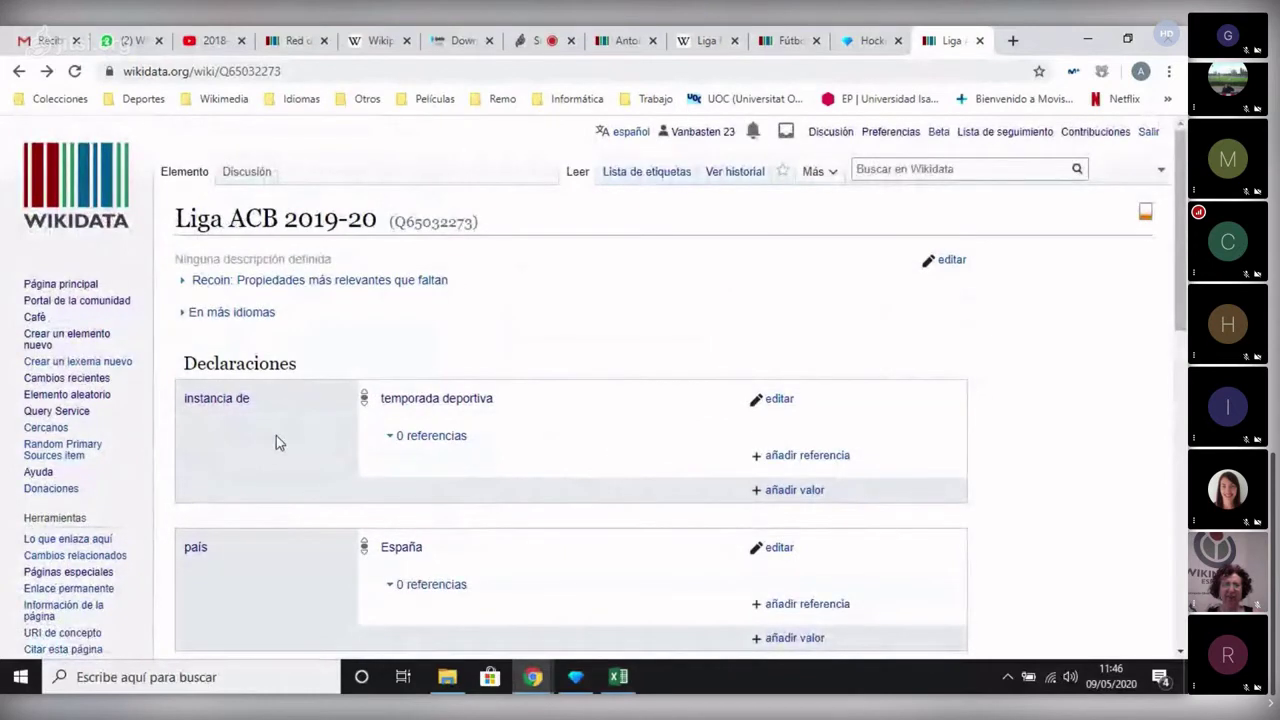
# Expand the Recoin list of most relevant missing properties on the Liga ACB 2019-20 item and highlight the word "Recoin".
pyautogui.doubleClick(456, 289)
pyautogui.click(457, 289)
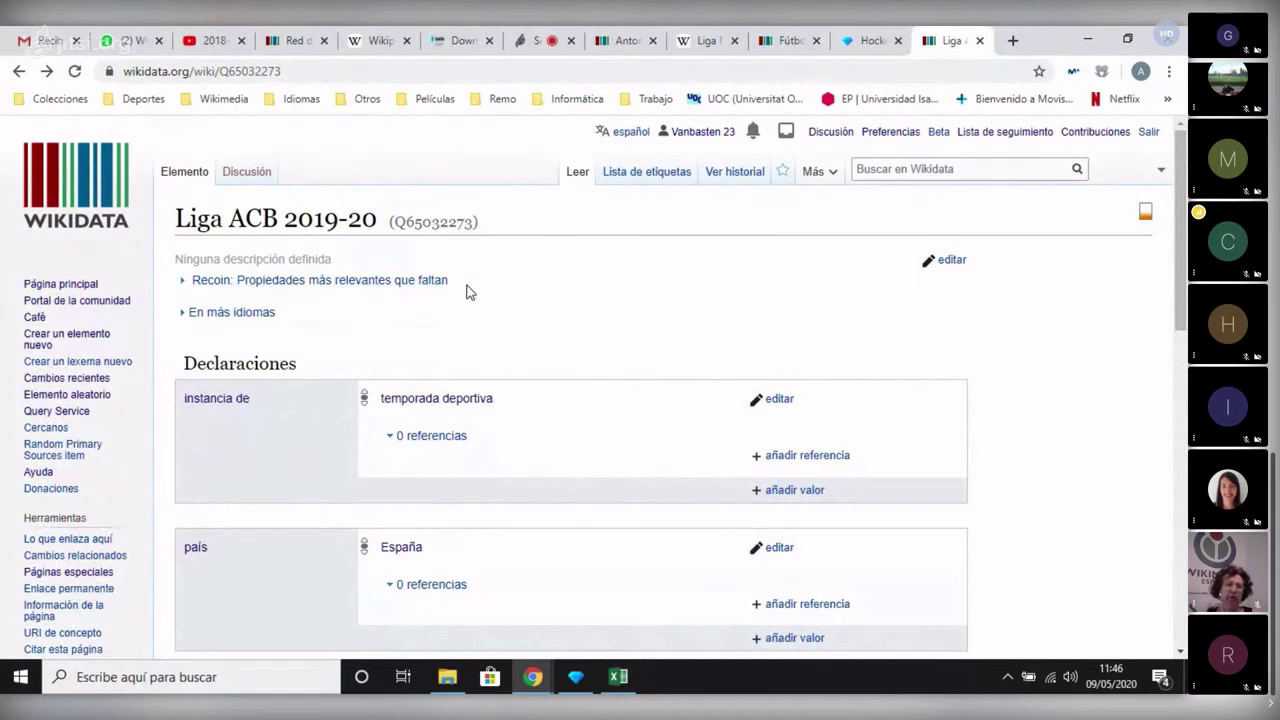
pyautogui.click(289, 289)
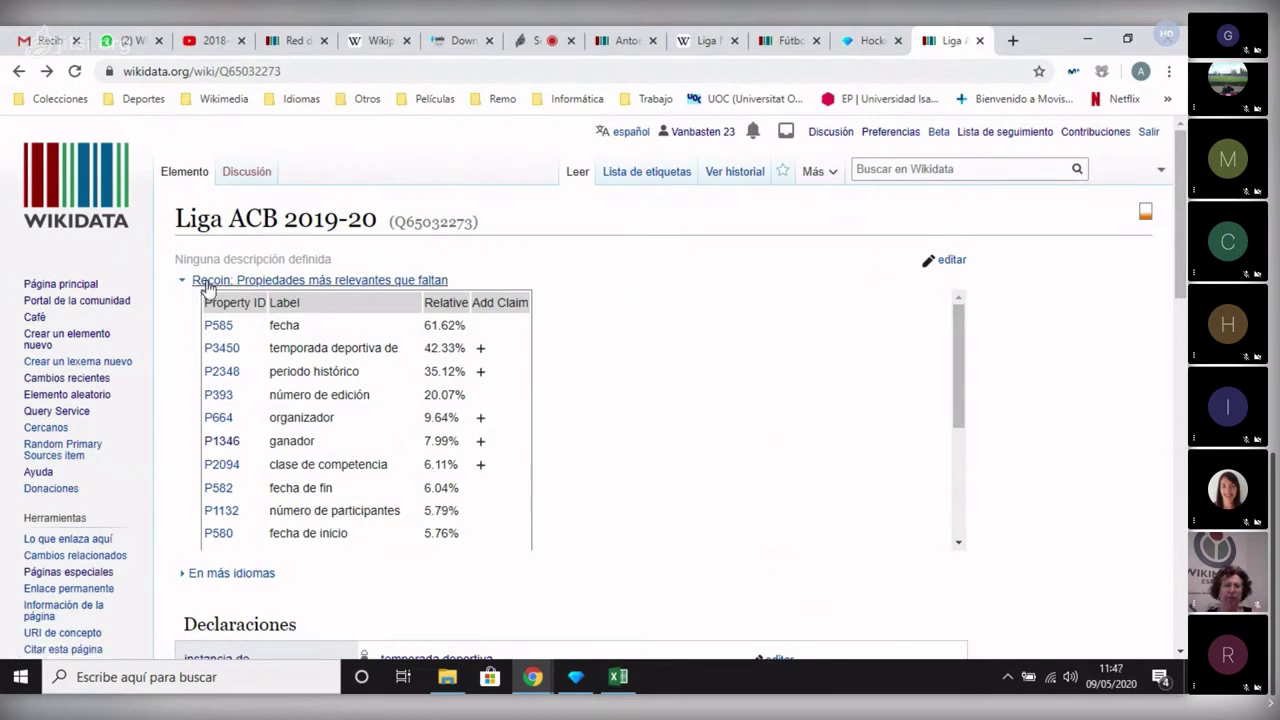
pyautogui.moveTo(188, 280); pyautogui.dragTo(240, 287)
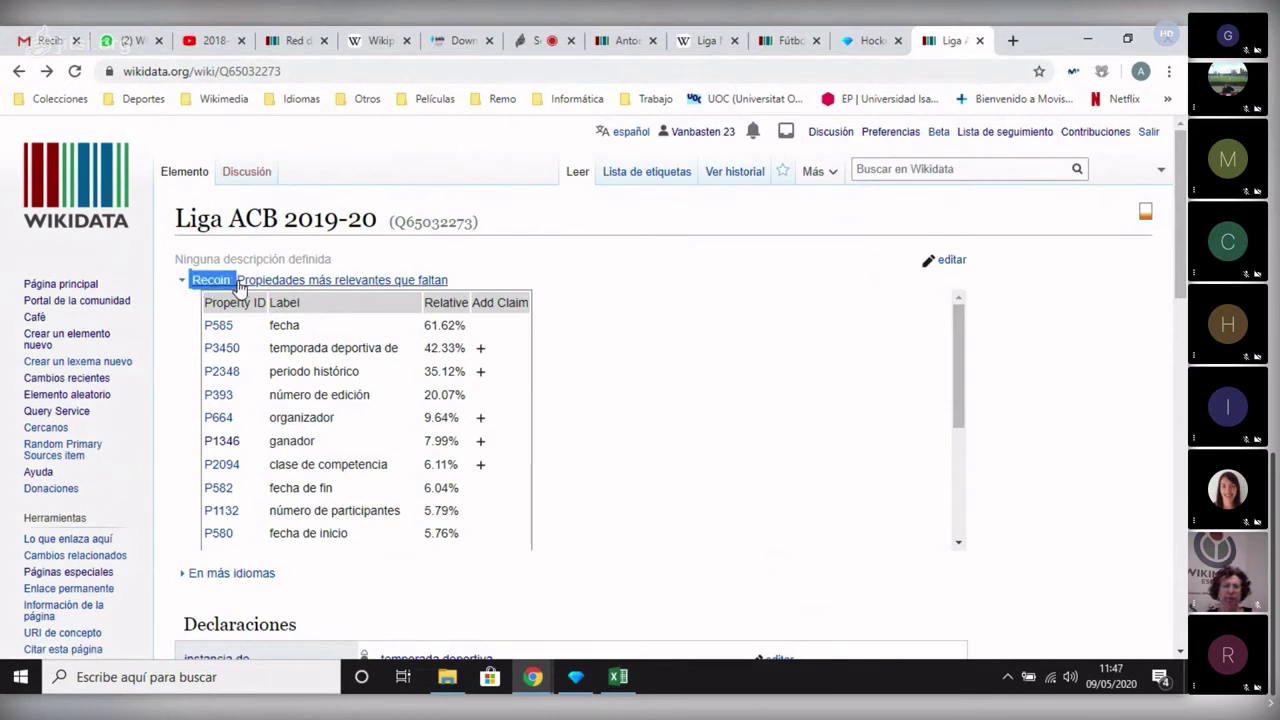
pyautogui.click(238, 286)
pyautogui.click(217, 284)
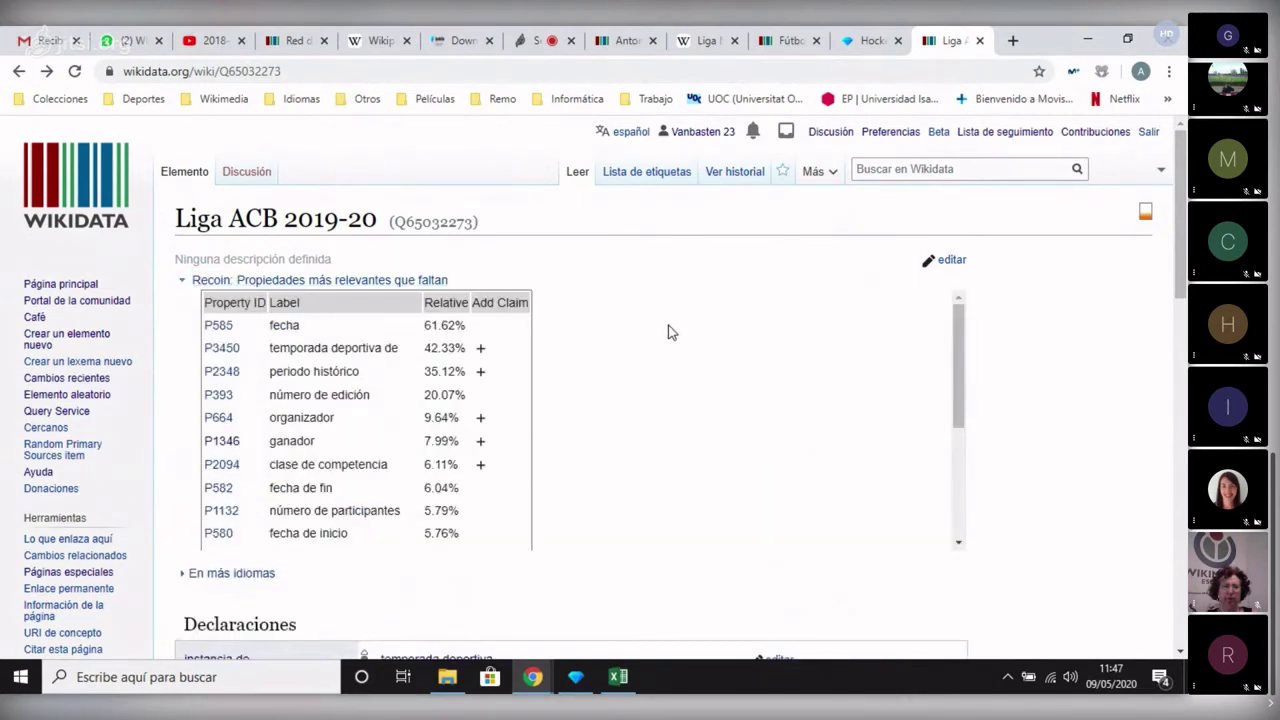
# Highlight the "temporada deportiva" value of the "instancia de" statement and return to the Recoin property list.
pyautogui.scroll(-2, 600, 400)
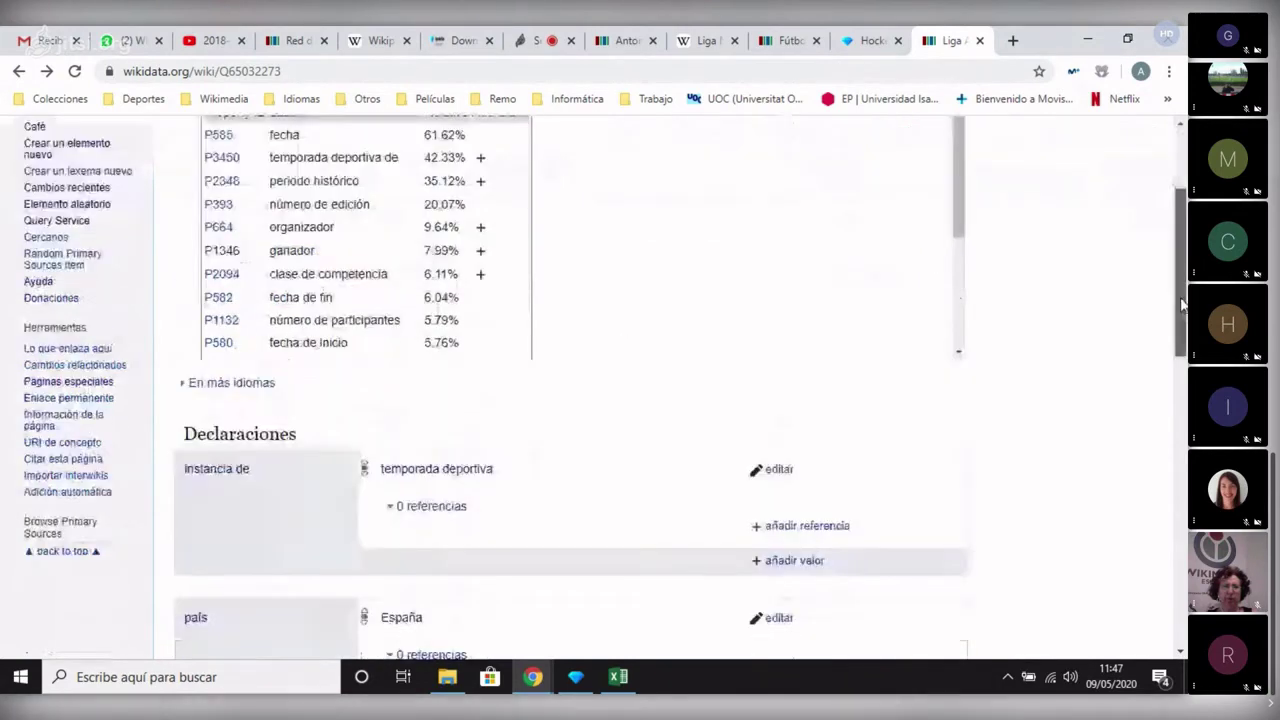
pyautogui.moveTo(500, 452); pyautogui.dragTo(385, 451)
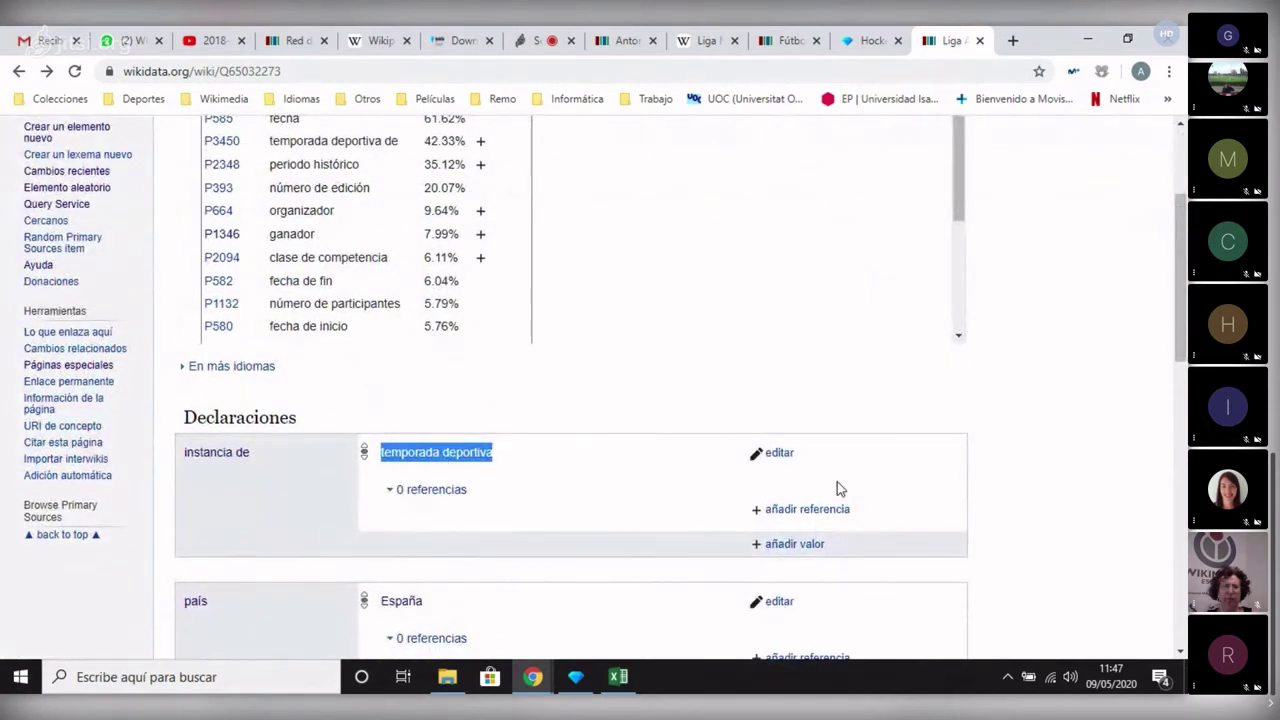
pyautogui.scroll(2, 1187, 328)
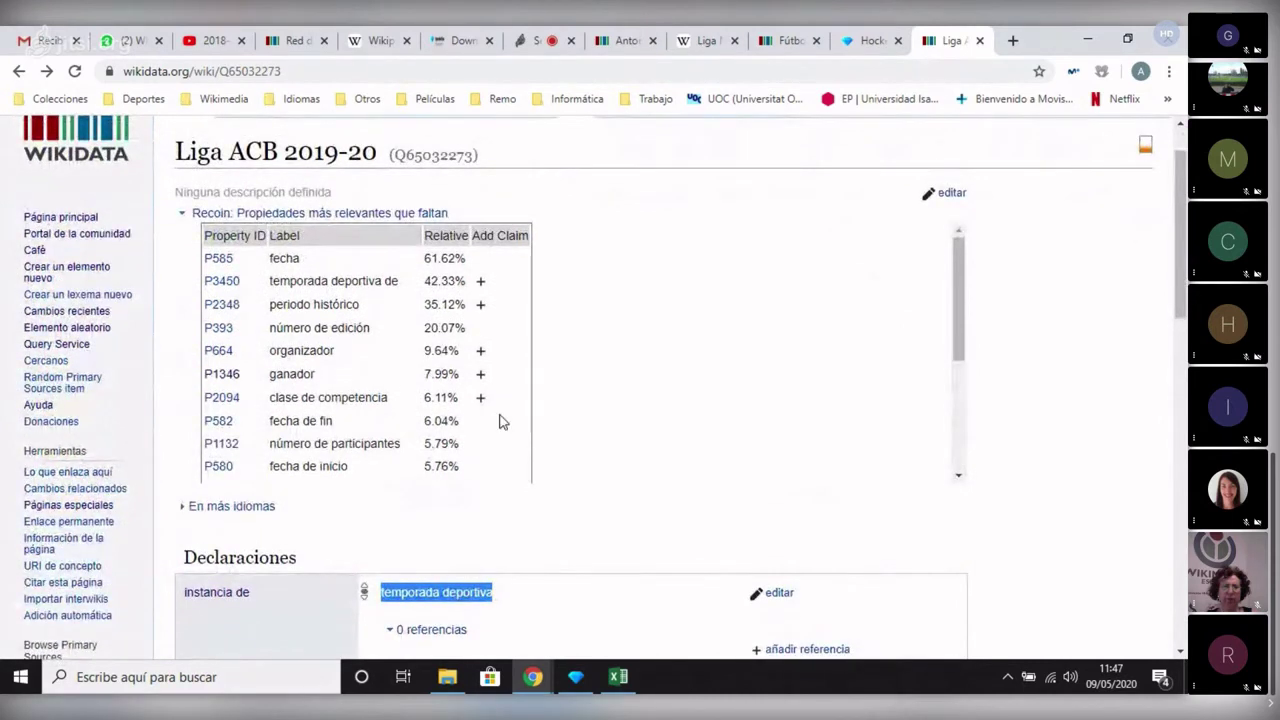
# Highlight the relative percentage and the label of the "fecha" property (P585) in the Recoin list.
pyautogui.moveTo(426, 258); pyautogui.dragTo(464, 258)
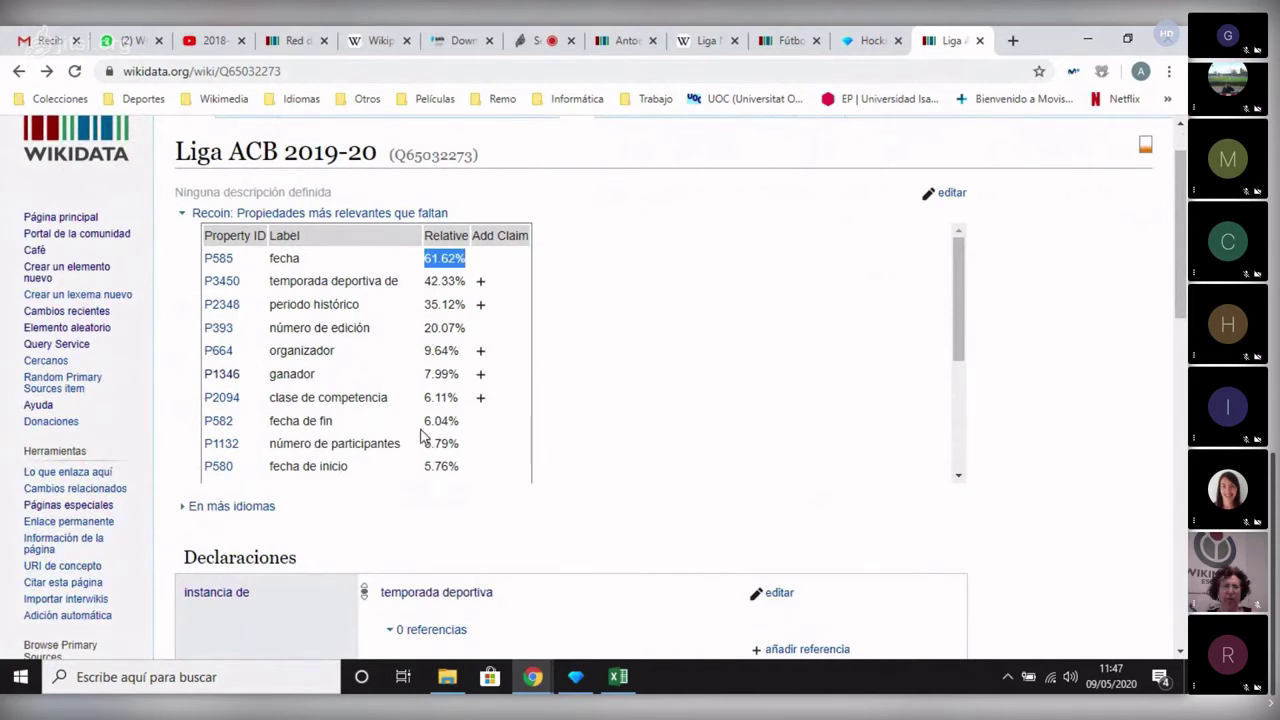
pyautogui.doubleClick(276, 259)
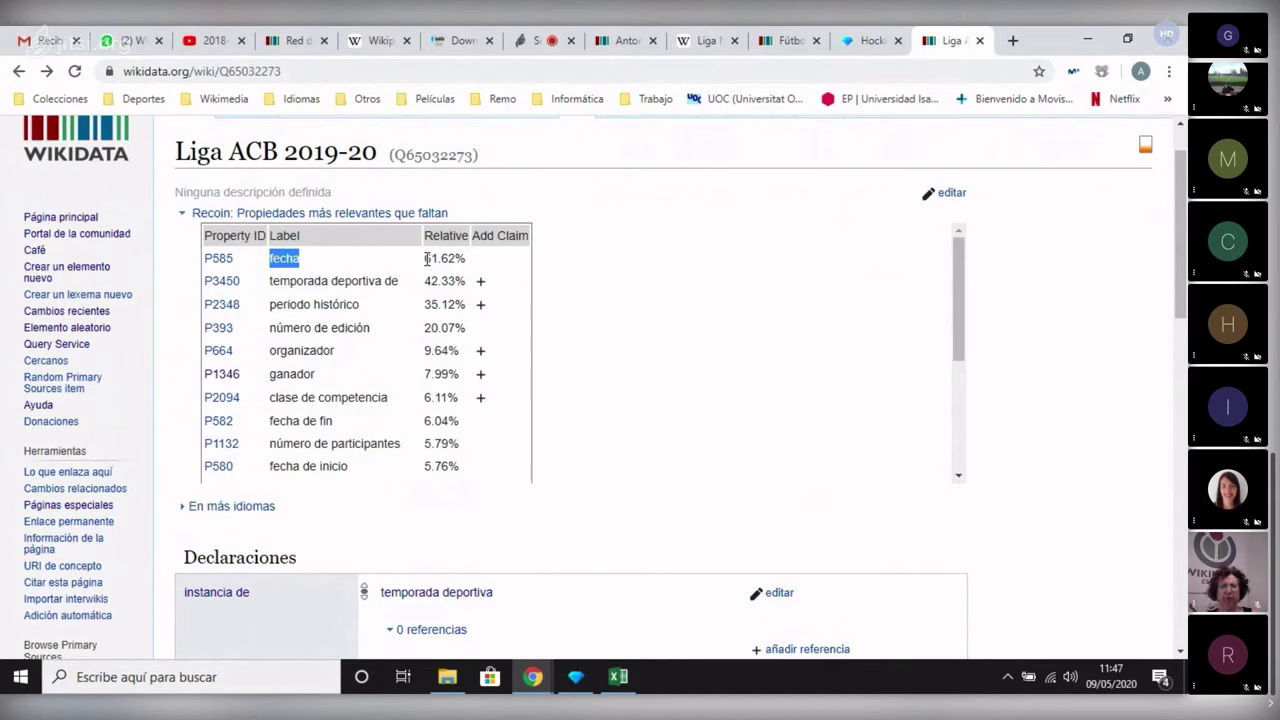
pyautogui.moveTo(426, 258); pyautogui.dragTo(466, 258)
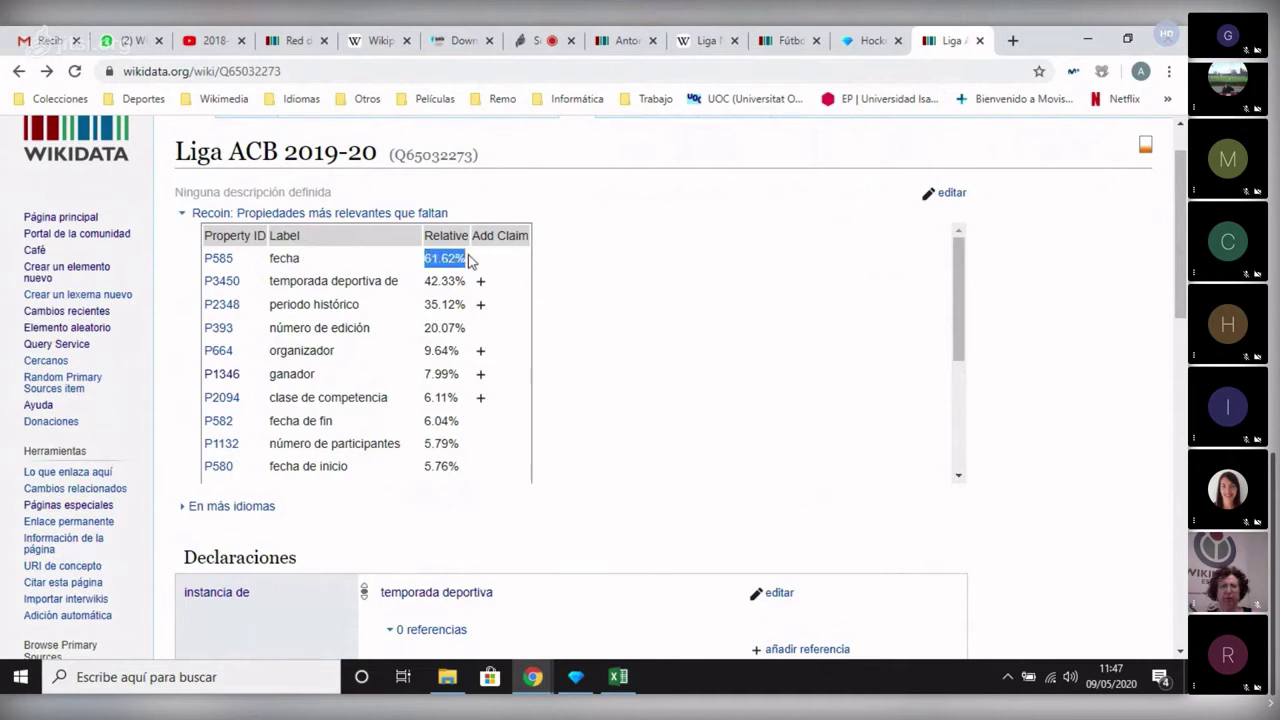
pyautogui.doubleClick(284, 258)
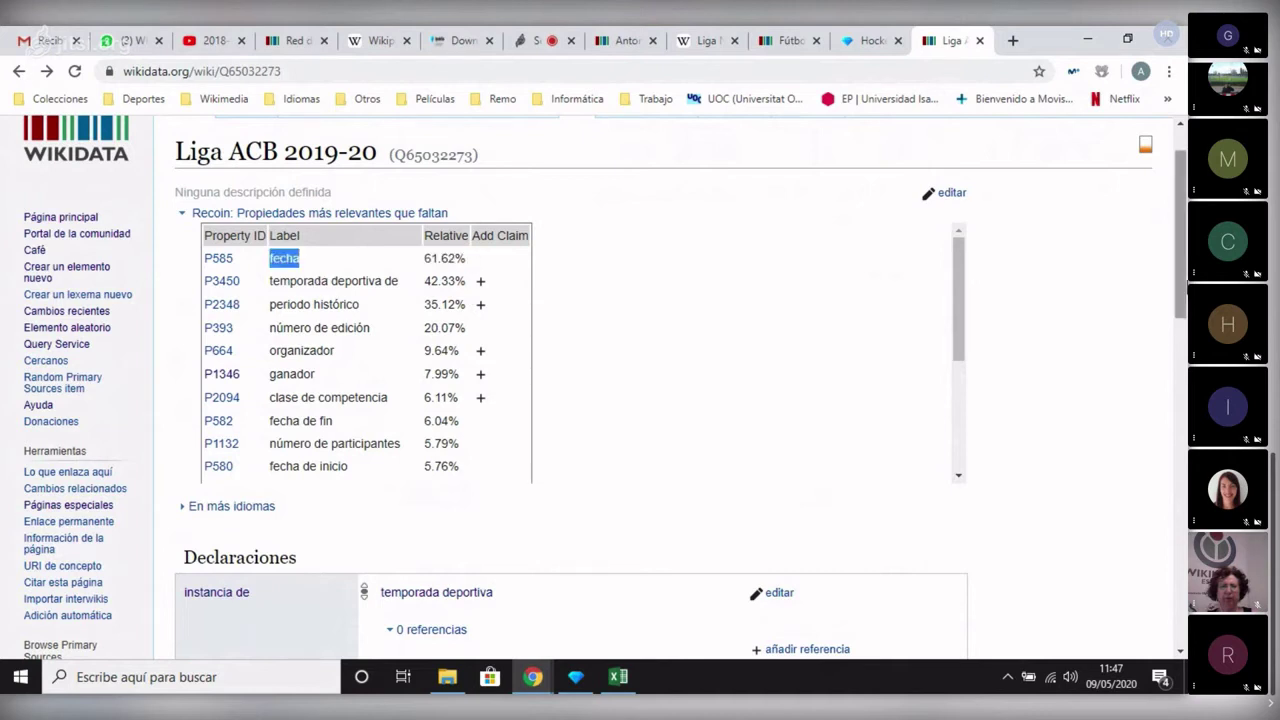
# Add a "temporada deportiva de" statement with the value "Liga ACB" to the Liga ACB 2019-20 item and publish it.
pyautogui.moveTo(1180, 235); pyautogui.dragTo(1185, 262)
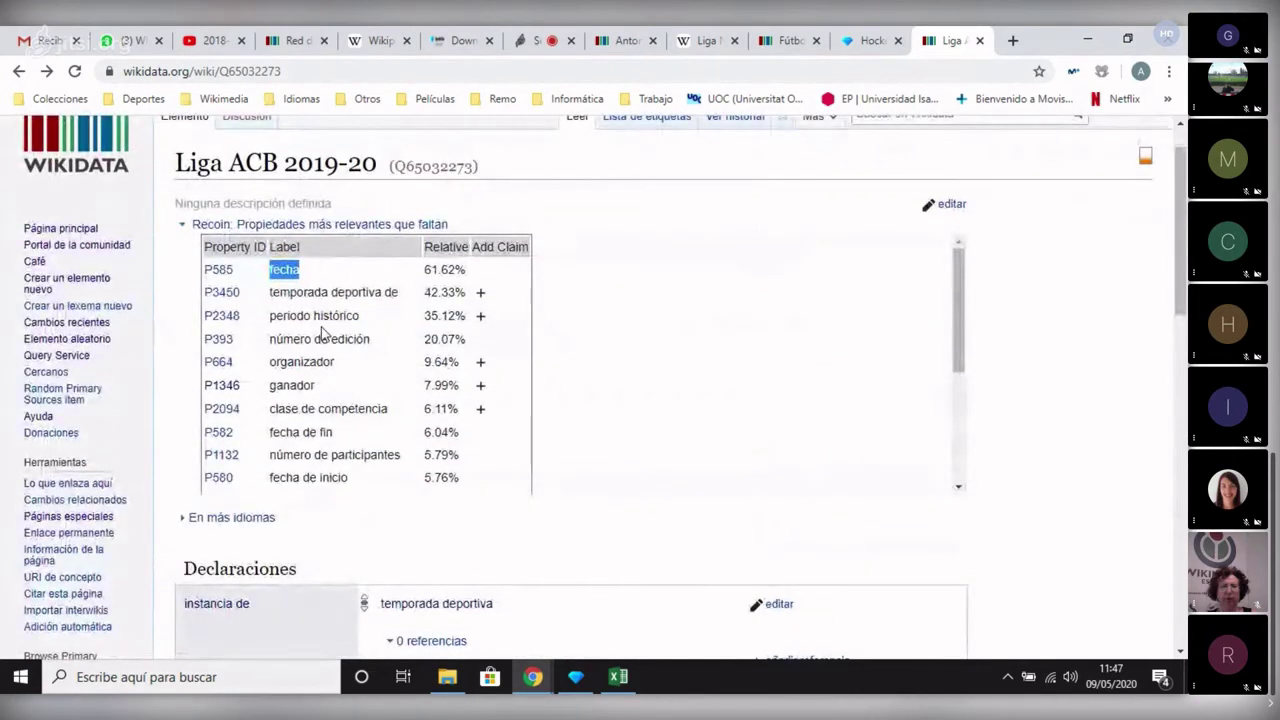
pyautogui.moveTo(270, 293); pyautogui.dragTo(410, 300)
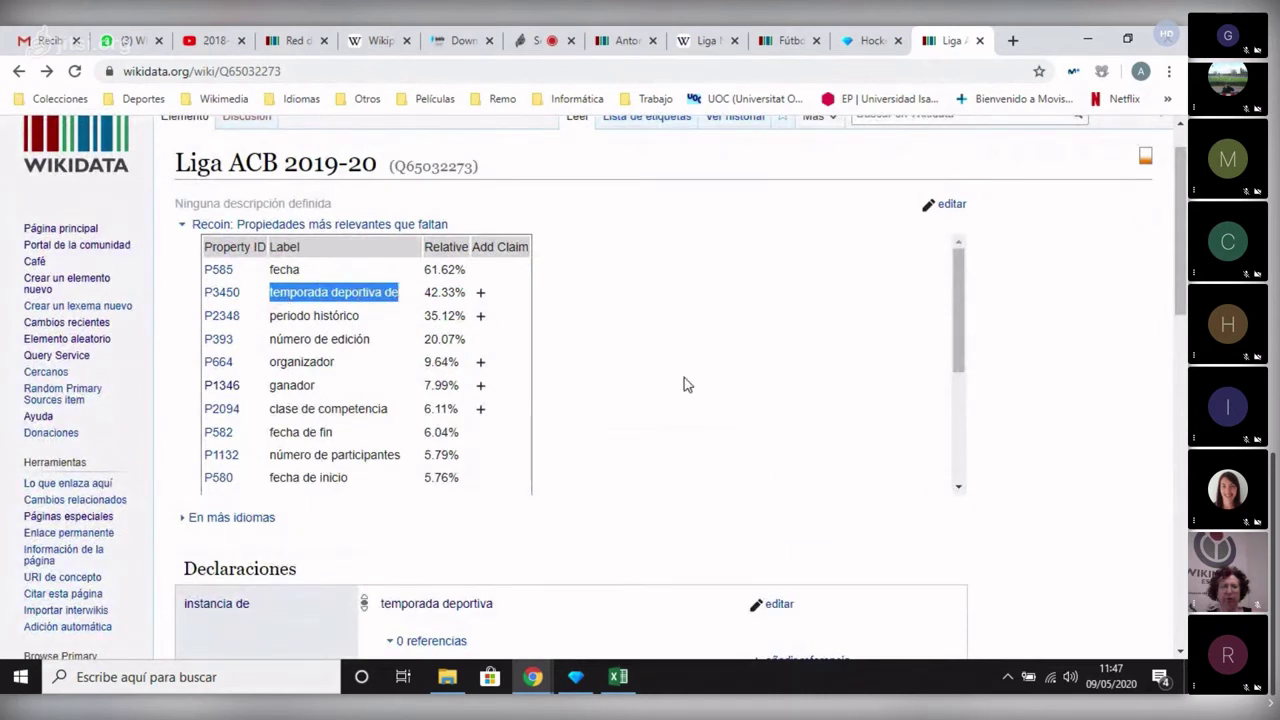
pyautogui.scroll(-2, 737, 382)
pyautogui.scroll(2, 857, 400)
pyautogui.scroll(-8, 1091, 363)
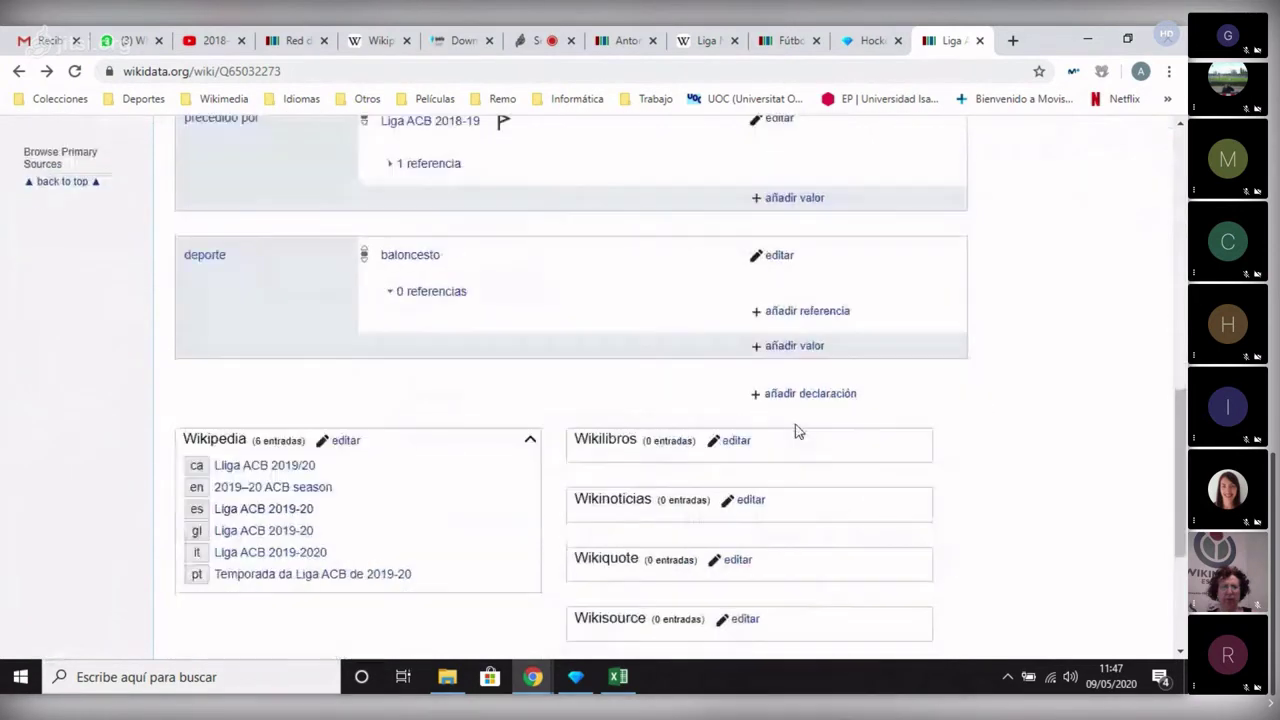
pyautogui.click(806, 393)
pyautogui.write('temporada deportiva de')
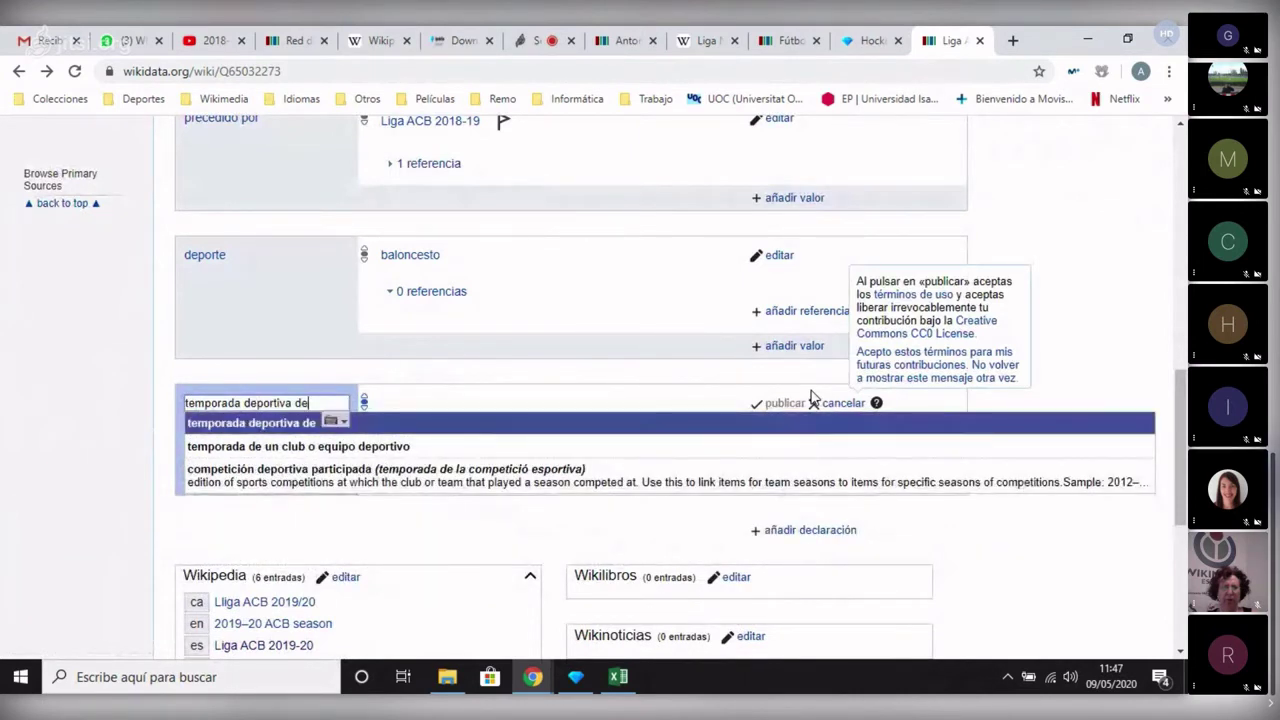
pyautogui.press('Return')
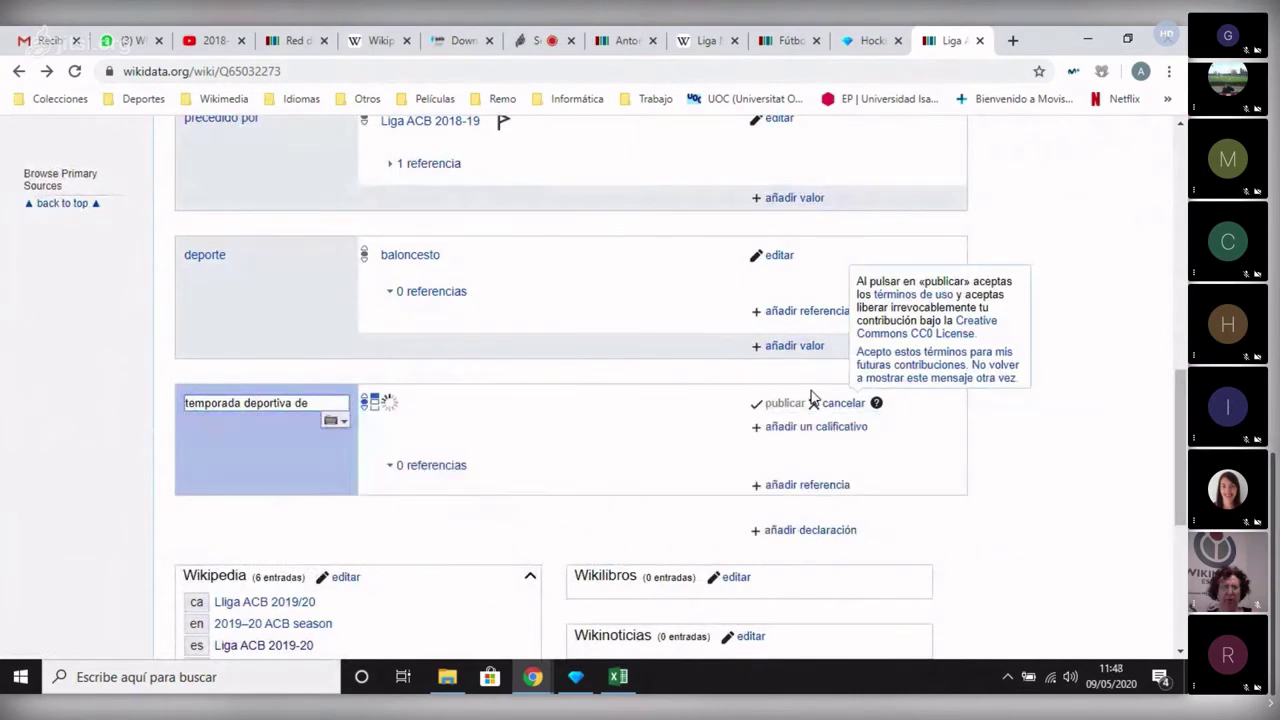
pyautogui.write('Liga ACB')
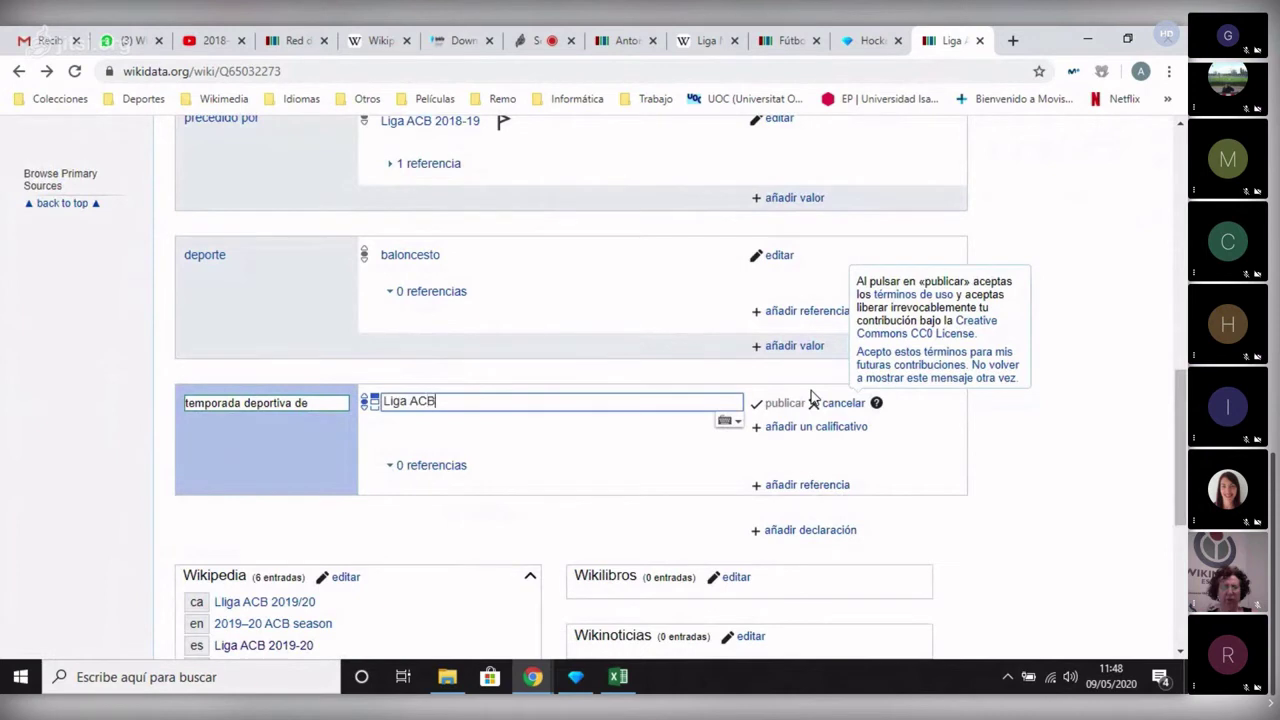
pyautogui.press('Return')
pyautogui.click(788, 402)
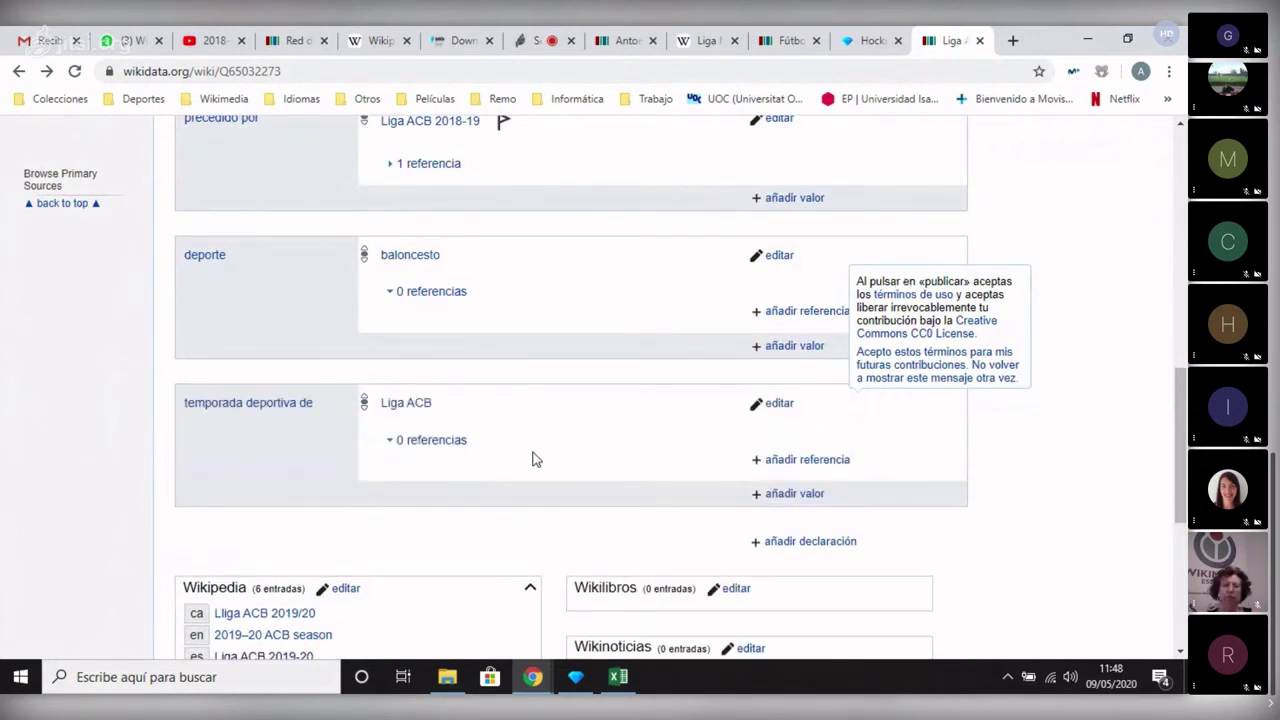
# Return to the Recoin list and highlight the labels "número de edición", "organizador", "ganador" and "temporada deportiva de".
pyautogui.scroll(4, 526, 449)
pyautogui.scroll(-3, 540, 435)
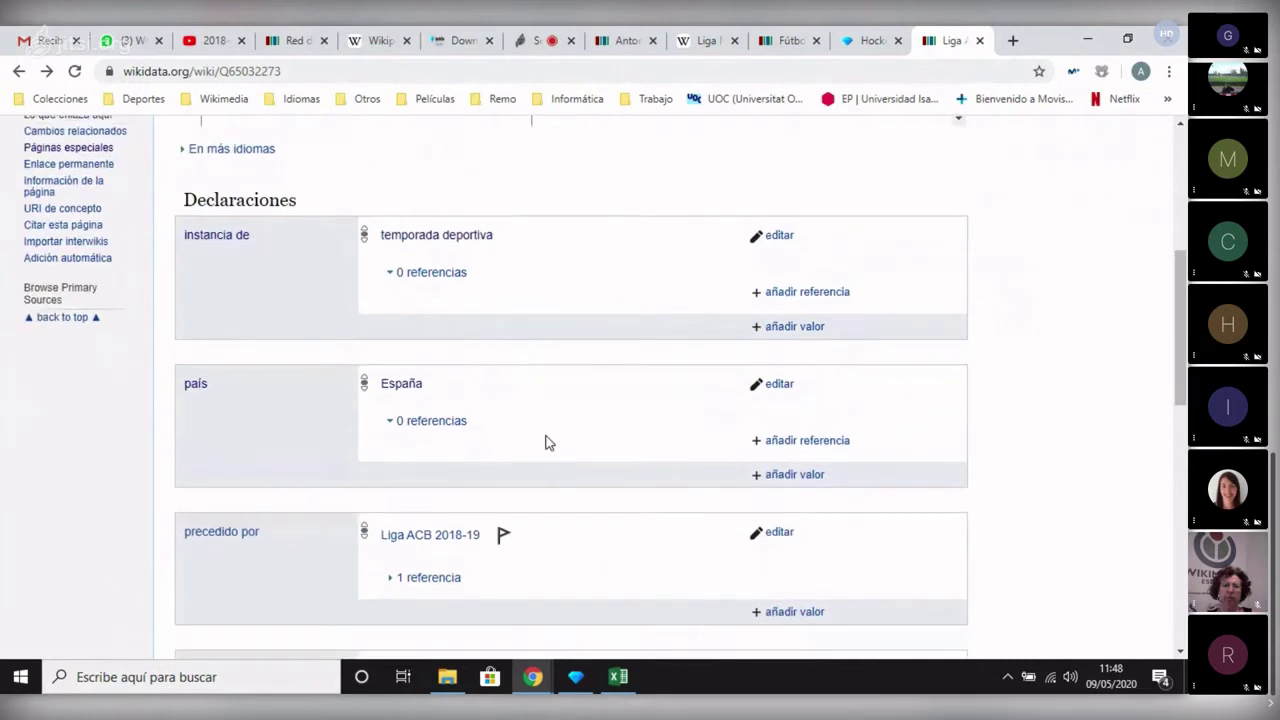
pyautogui.scroll(10, 548, 440)
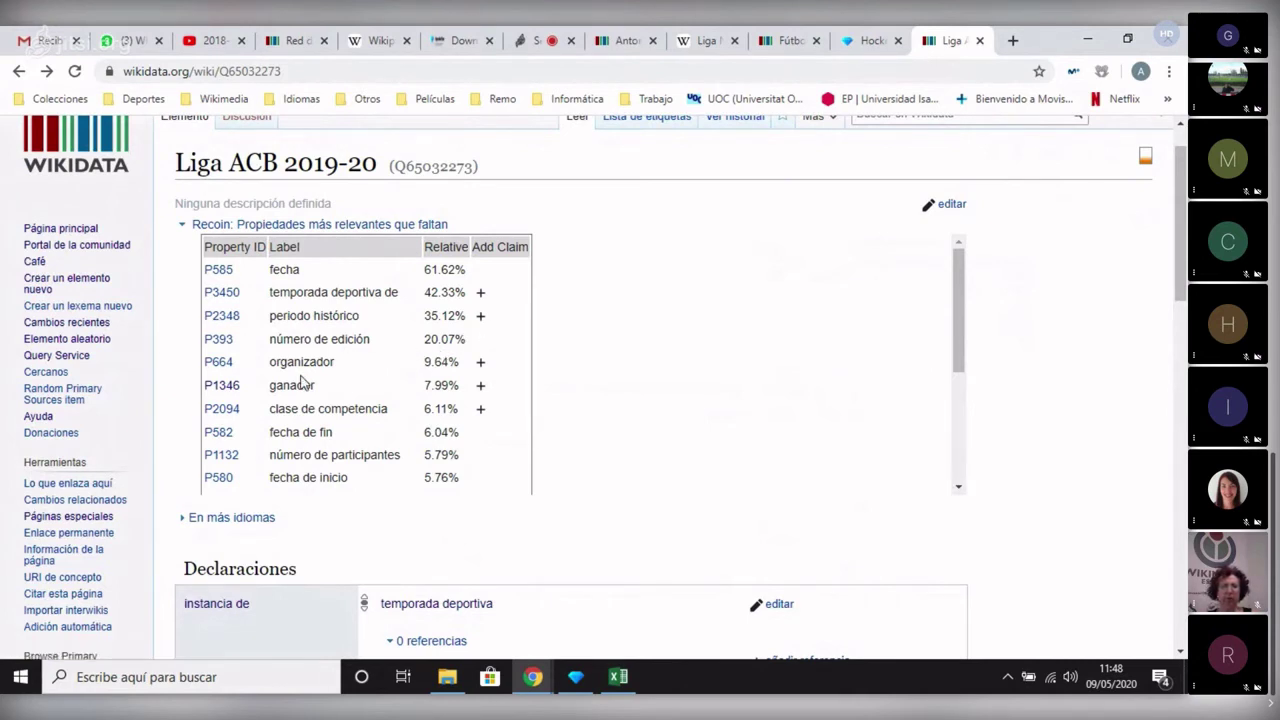
pyautogui.moveTo(270, 340); pyautogui.dragTo(369, 341)
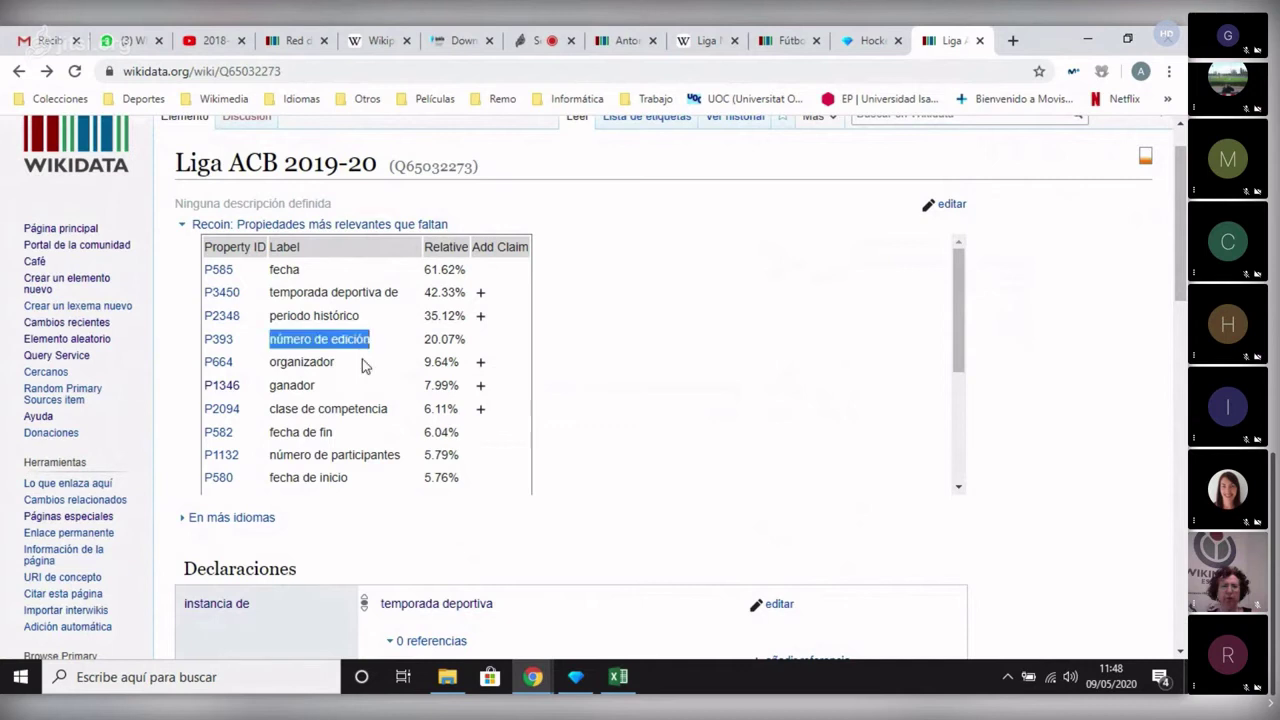
pyautogui.doubleClick(305, 362)
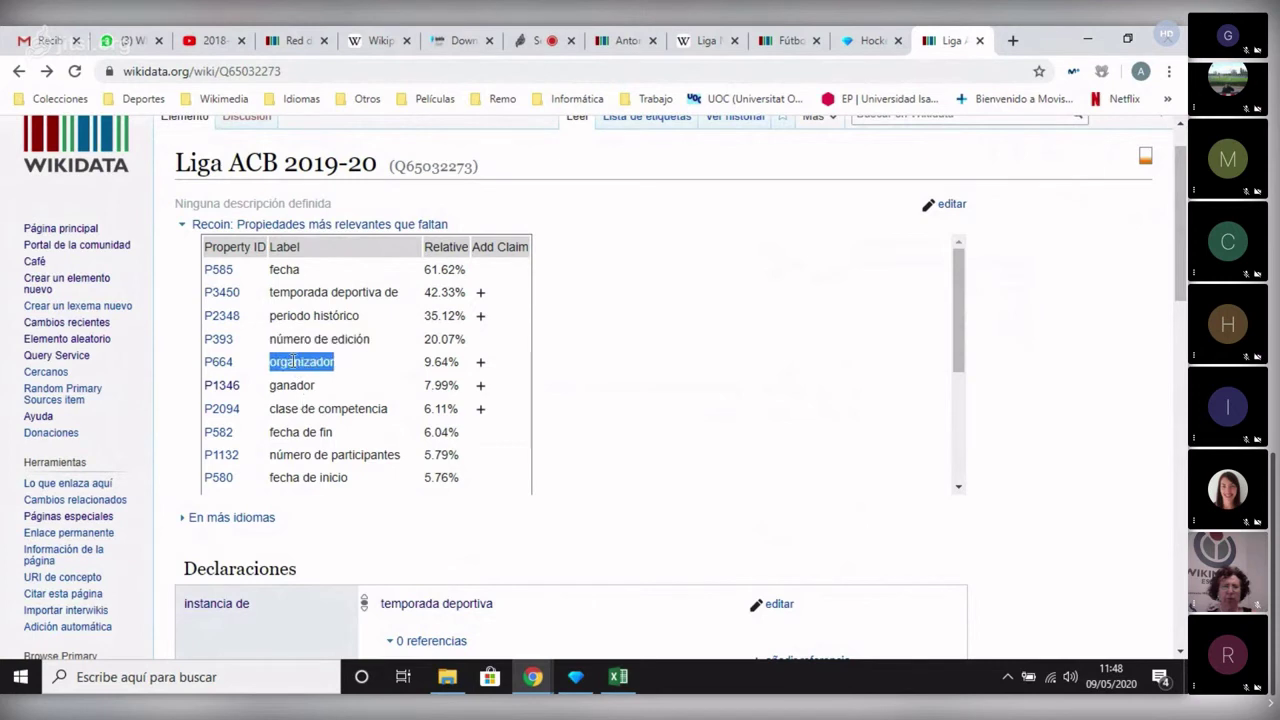
pyautogui.doubleClick(297, 389)
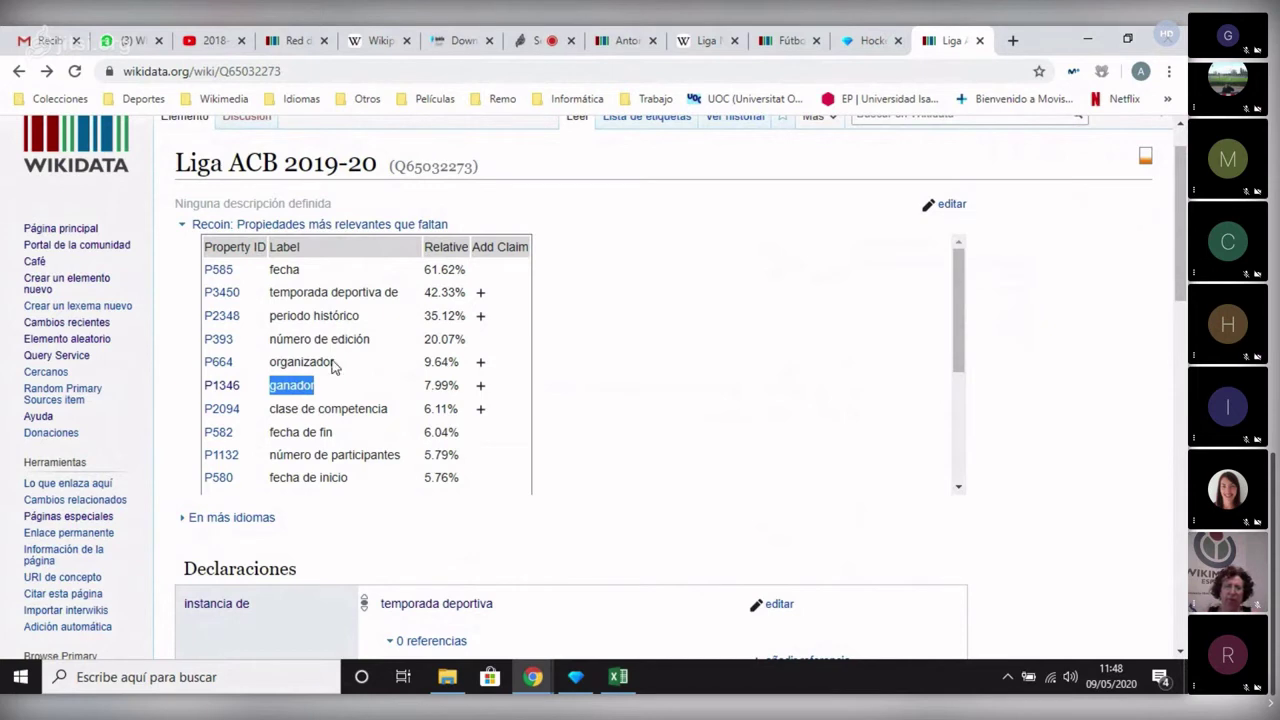
pyautogui.doubleClick(292, 362)
pyautogui.moveTo(270, 341); pyautogui.dragTo(366, 342)
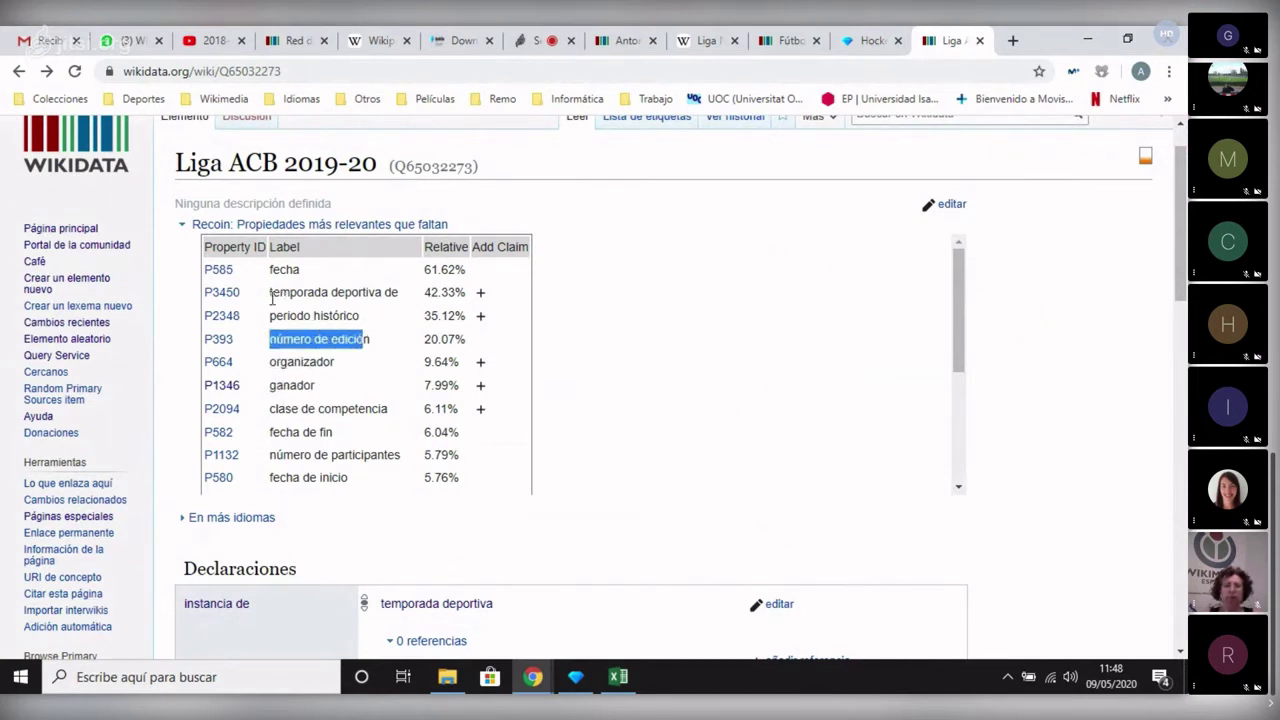
pyautogui.moveTo(271, 292); pyautogui.dragTo(396, 292)
pyautogui.click(397, 292)
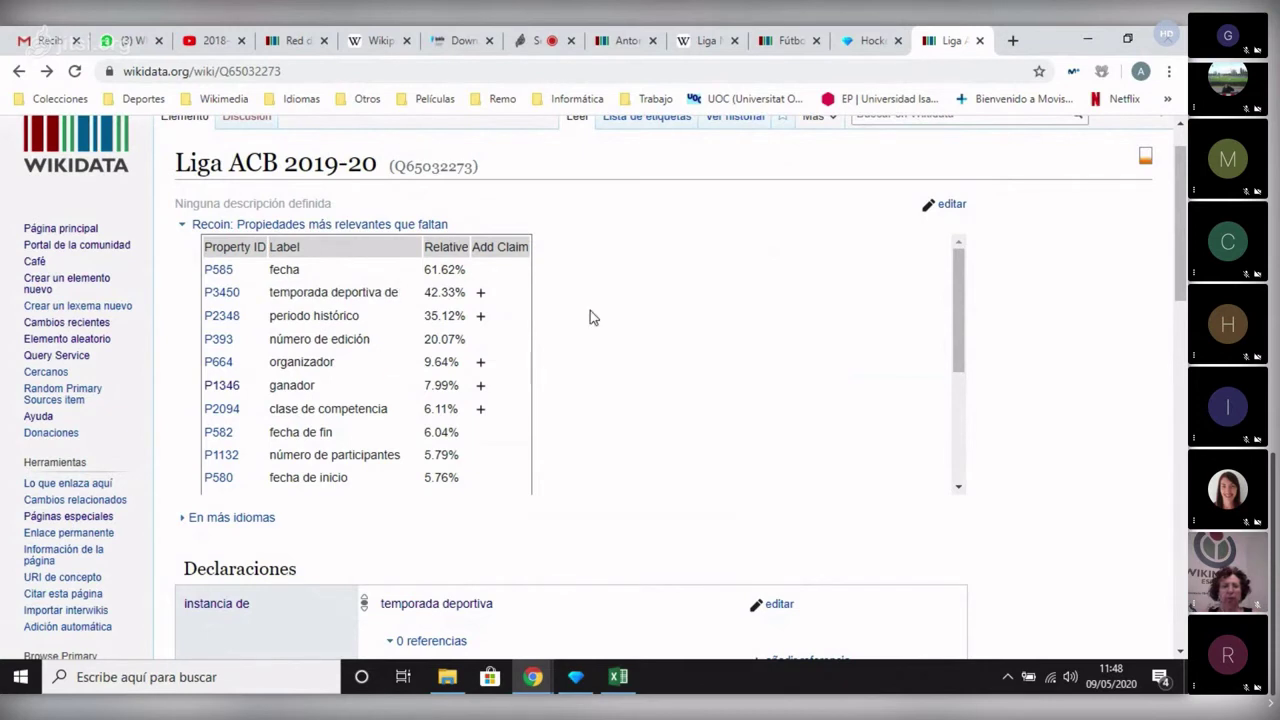
pyautogui.scroll(2, 620, 324)
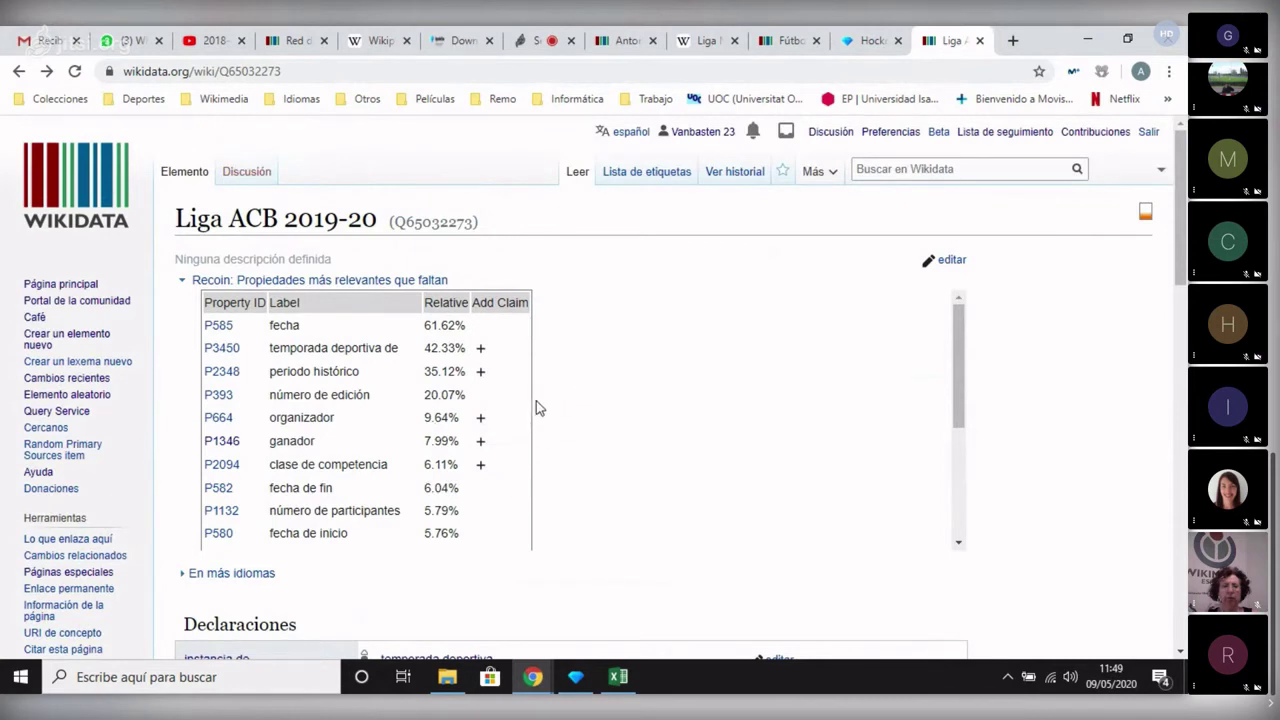
# Switch to OpenRefine, reconcile the Organizador column with Wikidata (es) against the class "federación deportiva", and remove its two reconciliation facets.
pyautogui.click(870, 40)
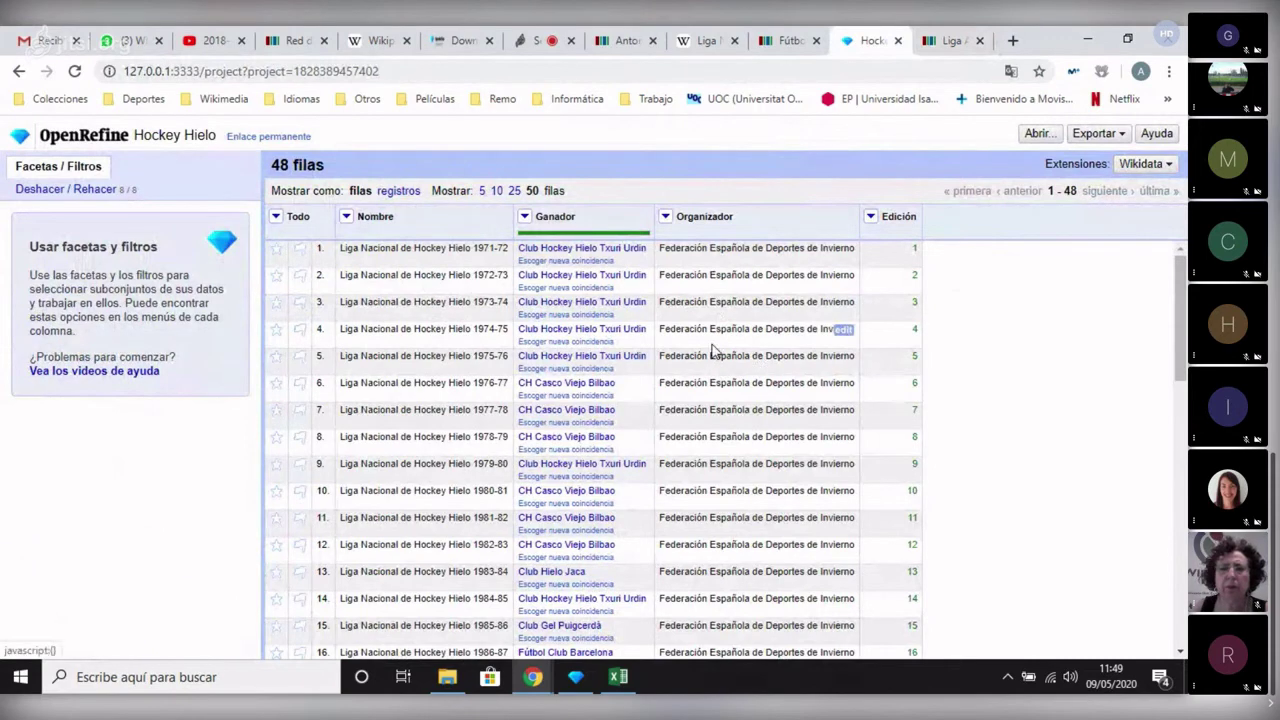
pyautogui.click(665, 218)
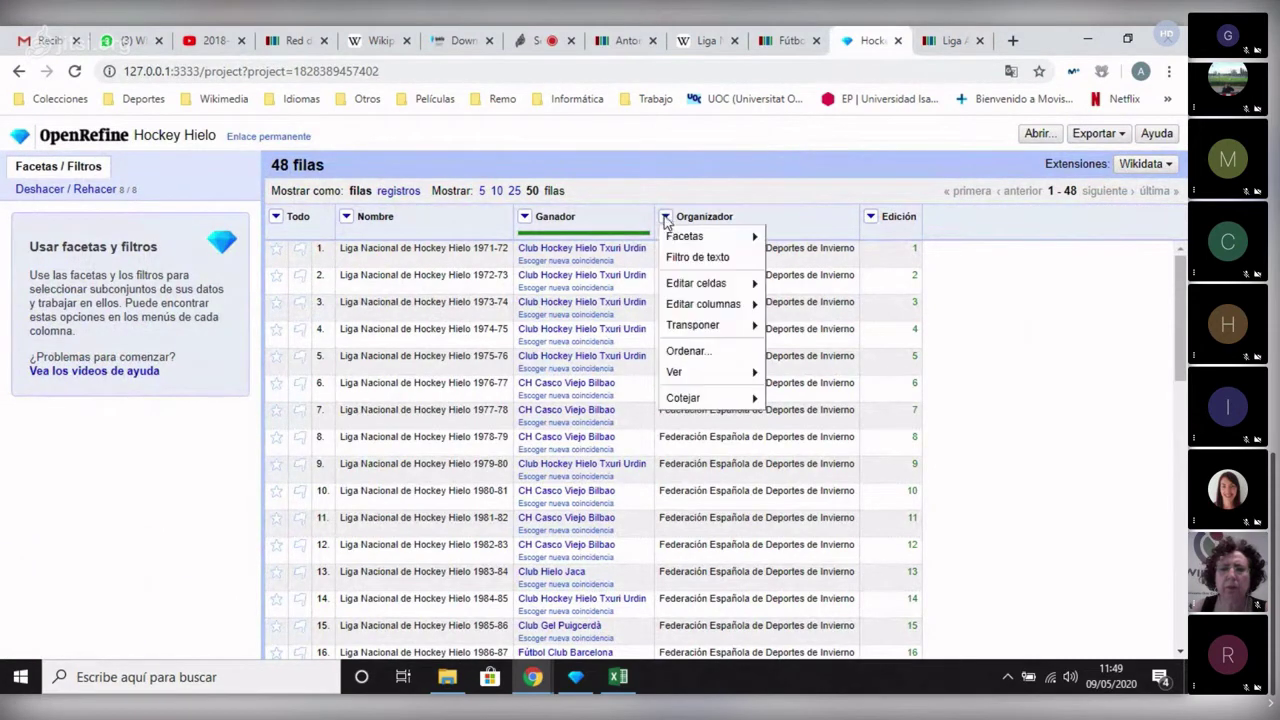
pyautogui.moveTo(716, 395)
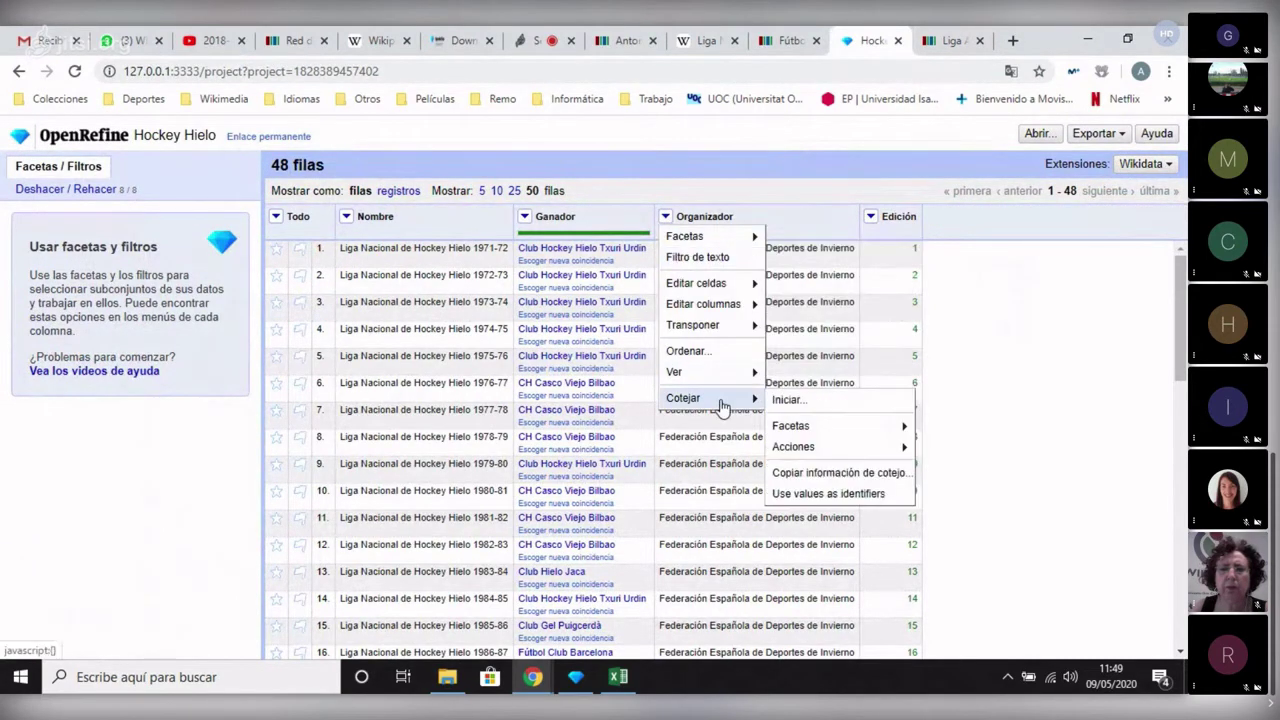
pyautogui.click(790, 400)
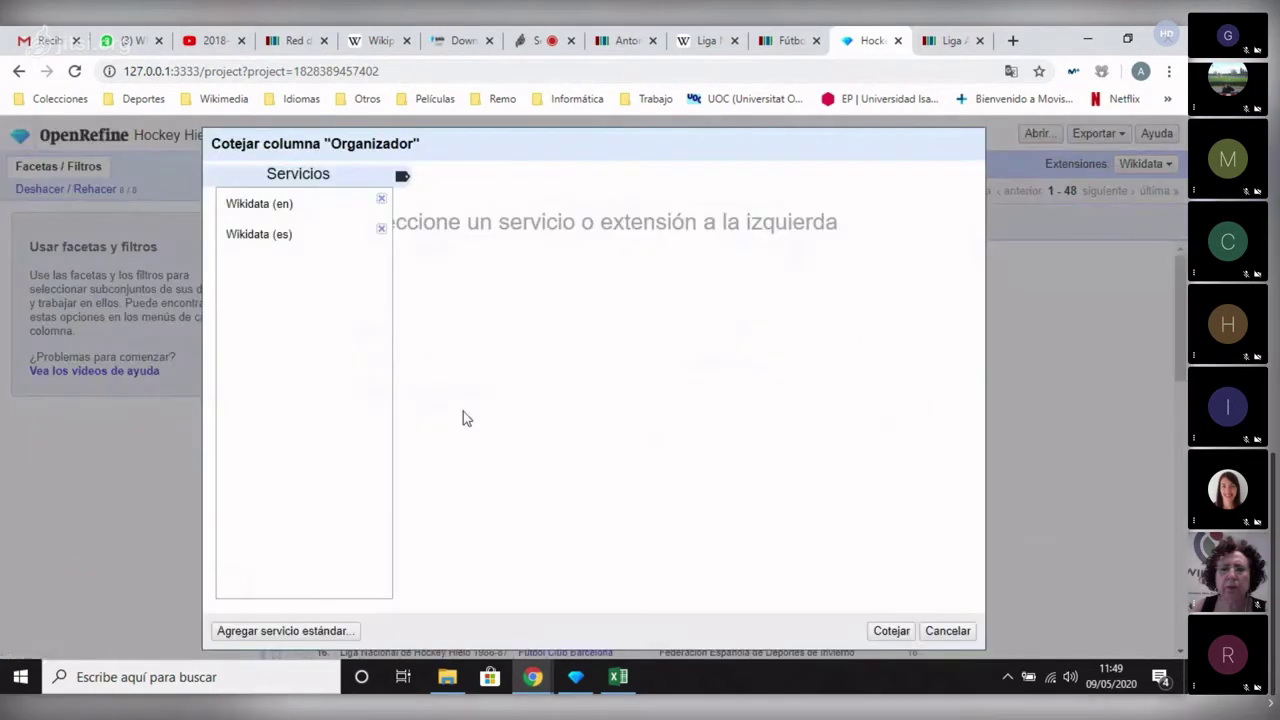
pyautogui.click(277, 237)
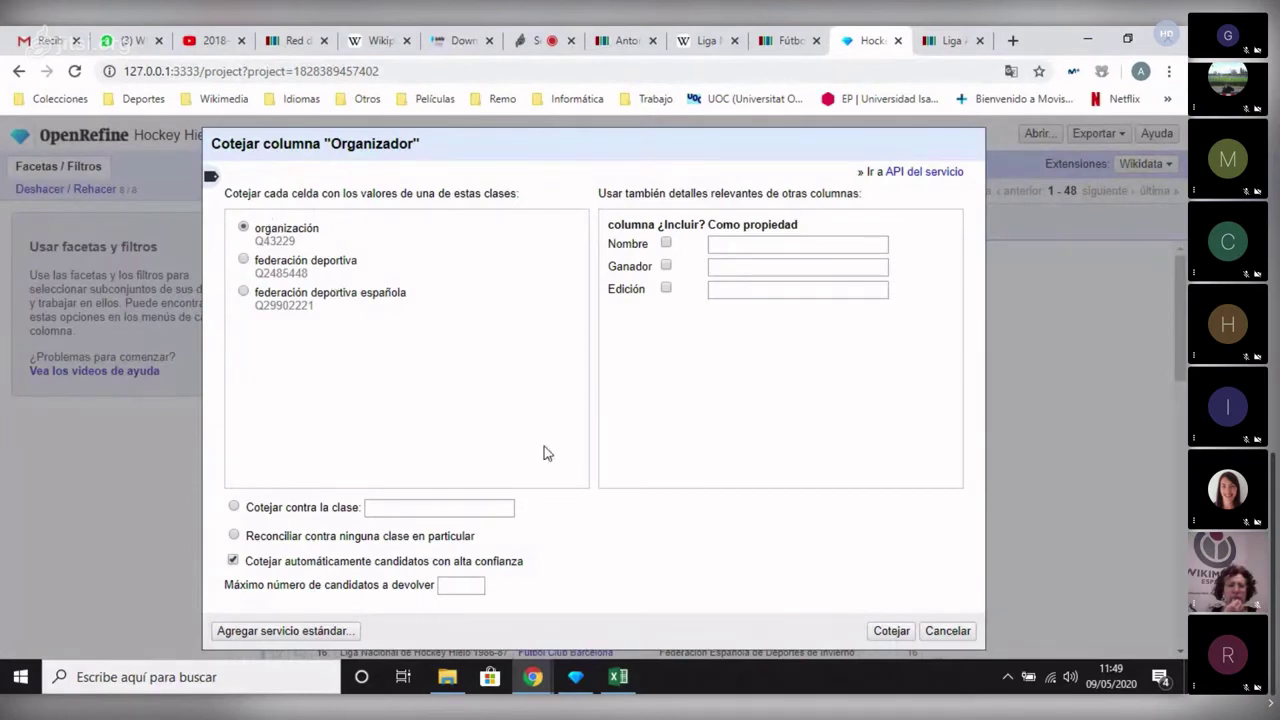
pyautogui.click(243, 259)
pyautogui.click(885, 642)
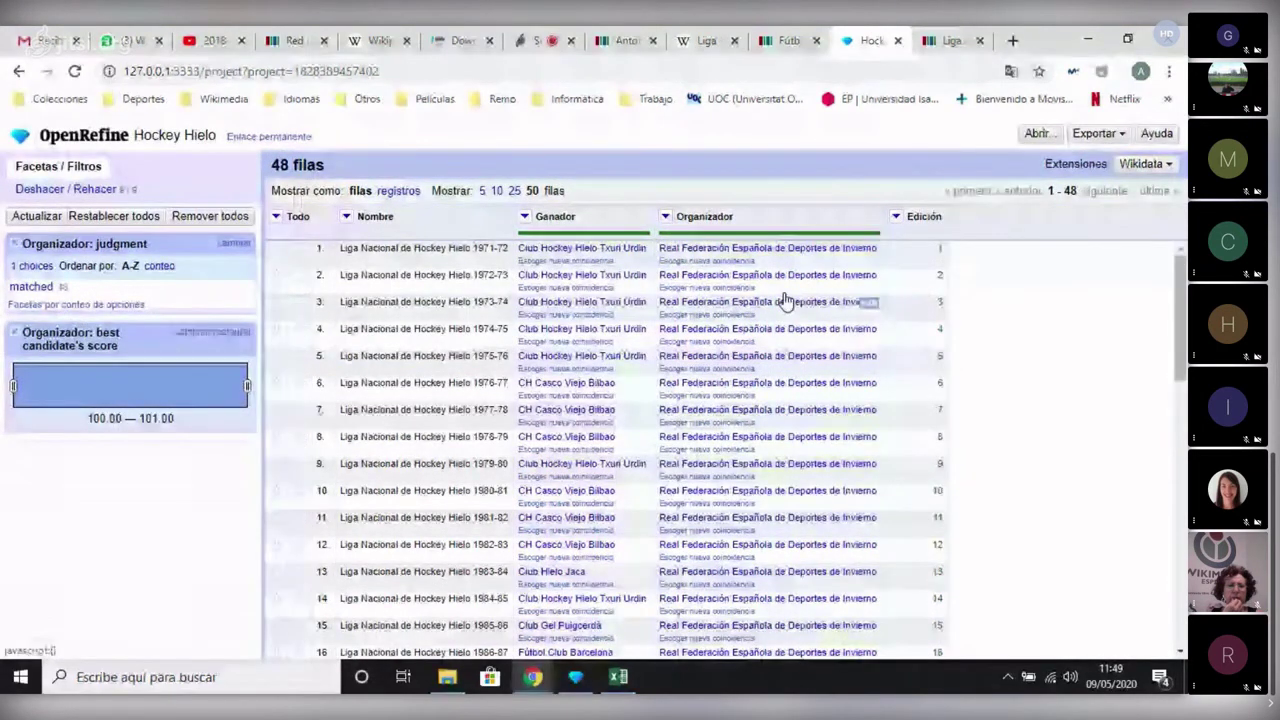
pyautogui.click(14, 243)
pyautogui.click(14, 320)
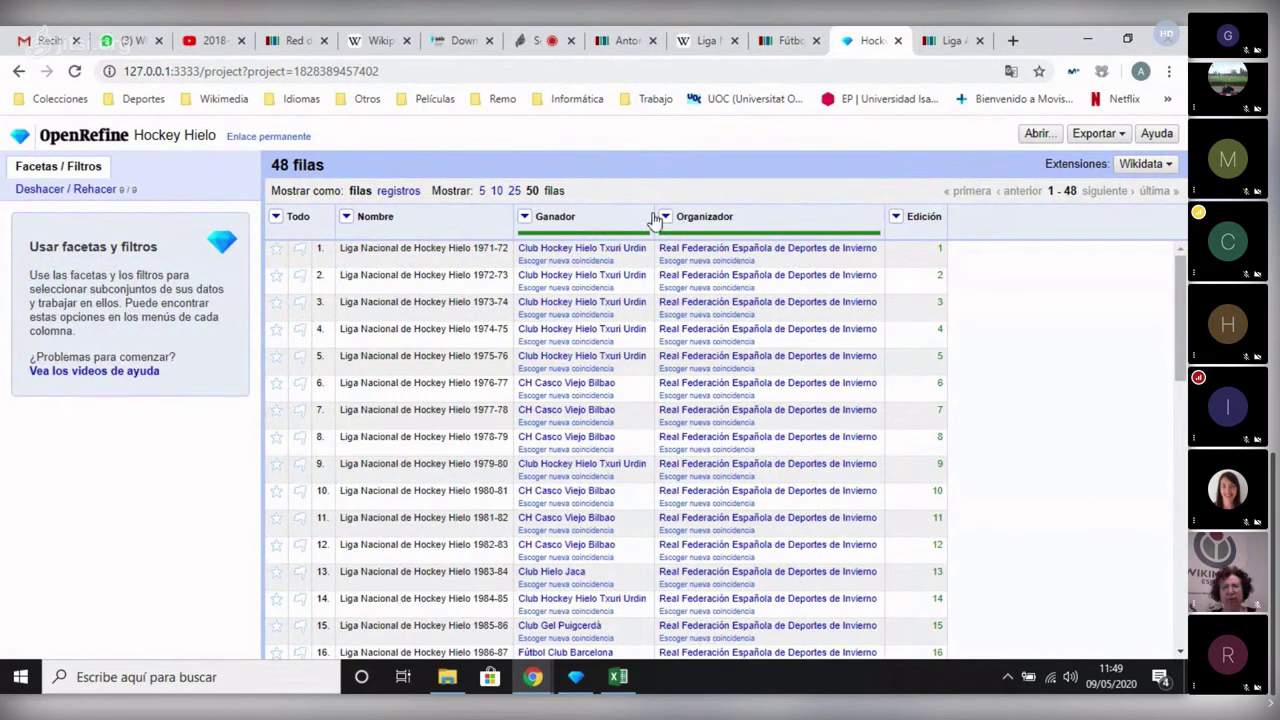
pyautogui.click(896, 216)
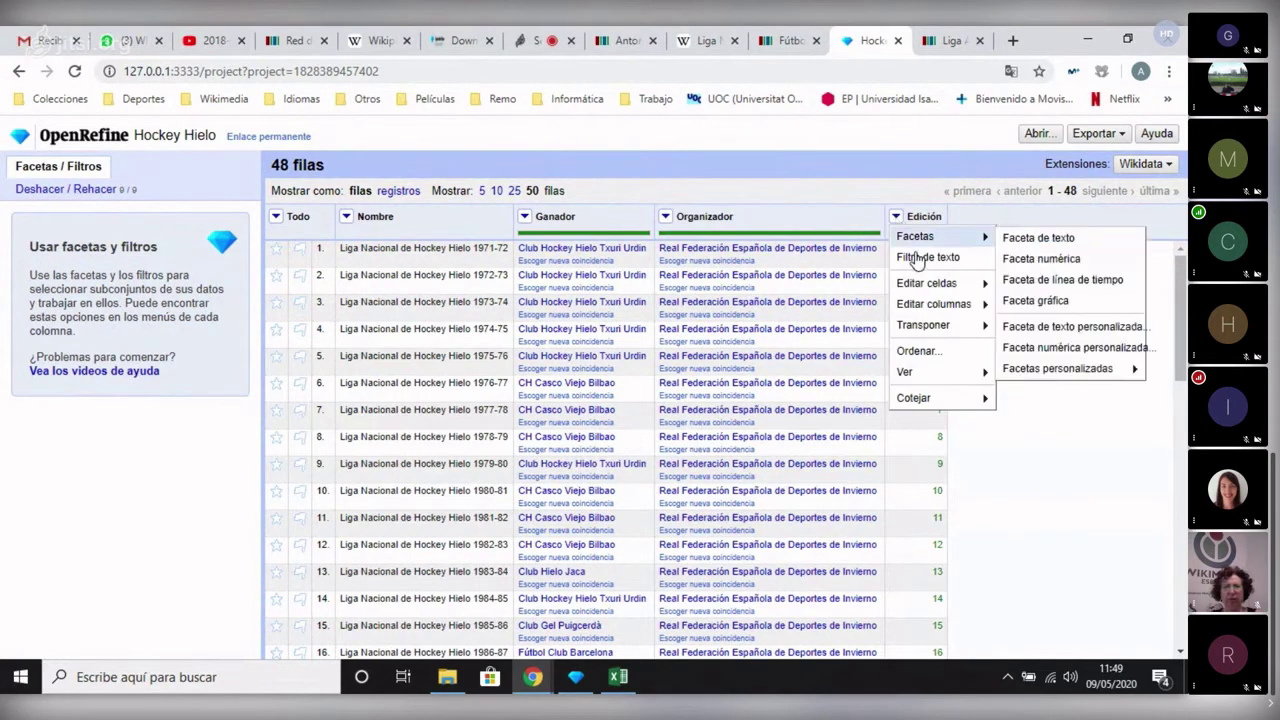
pyautogui.moveTo(940, 286)
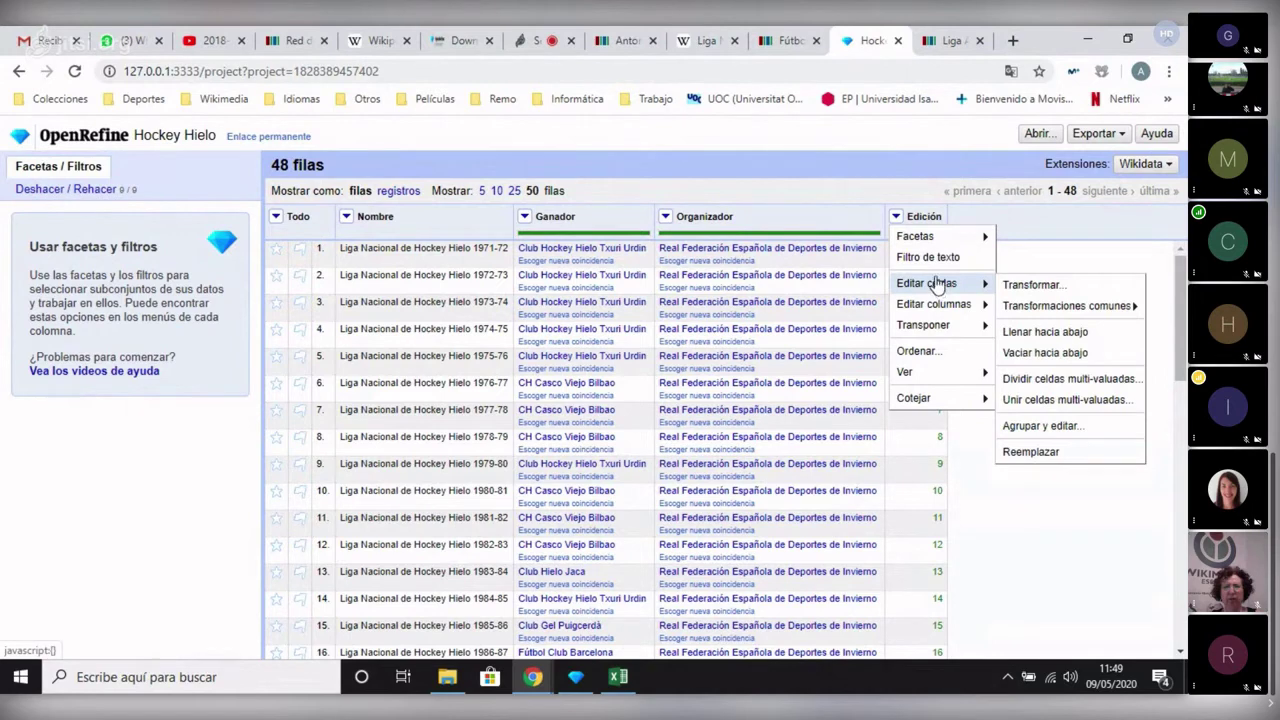
pyautogui.click(1036, 287)
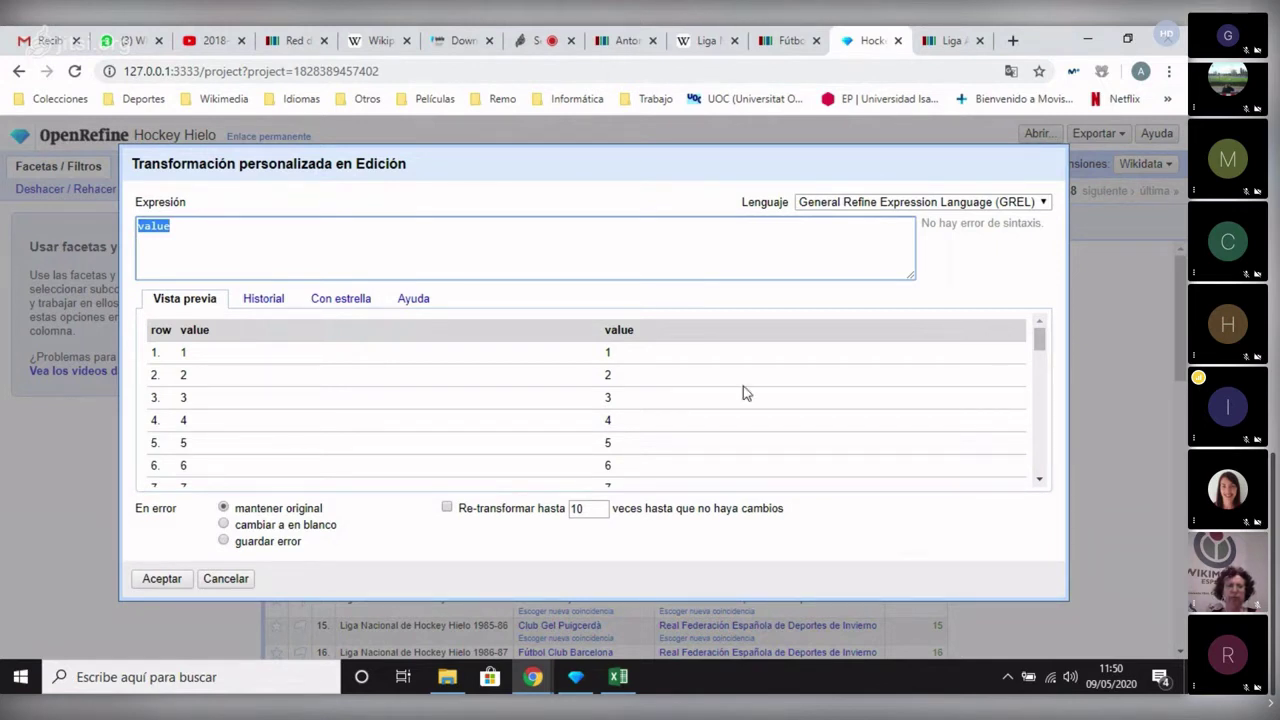
pyautogui.click(230, 584)
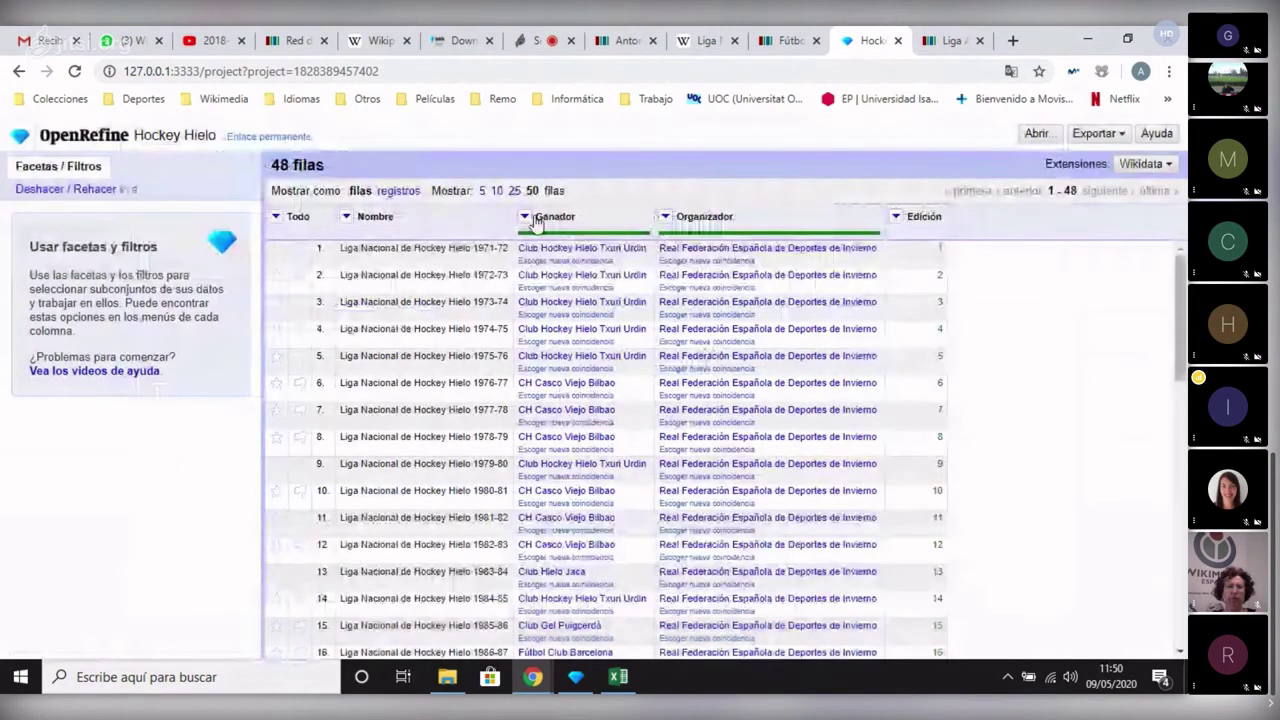
# Preview the GREL transformation value.replace("CH","") on the Ganador column and cancel it without applying.
pyautogui.click(526, 217)
pyautogui.moveTo(565, 280)
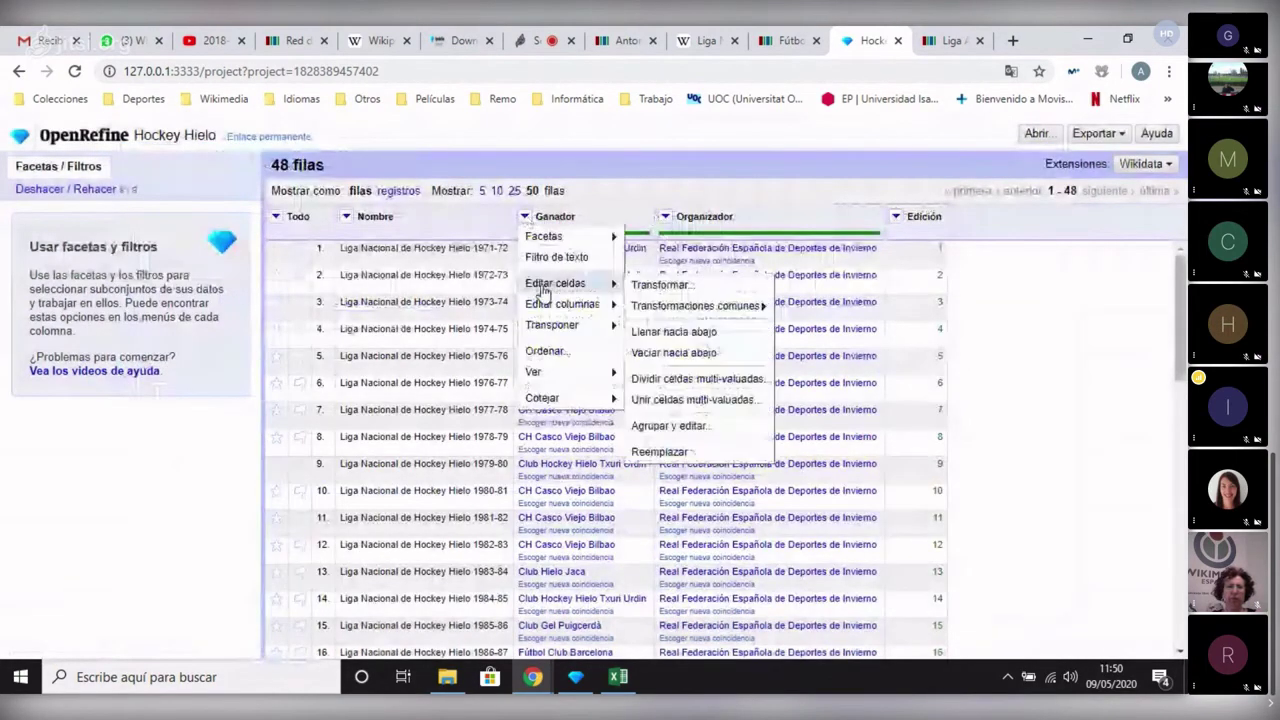
pyautogui.click(660, 285)
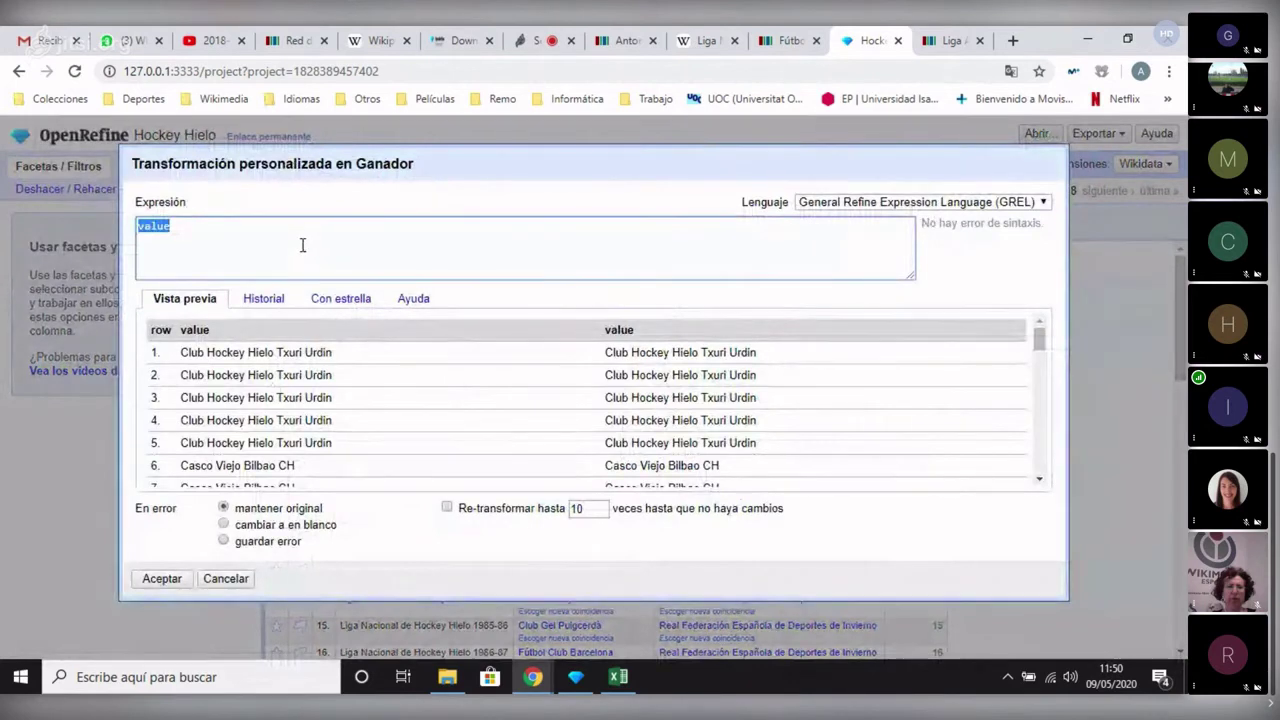
pyautogui.write('valu')
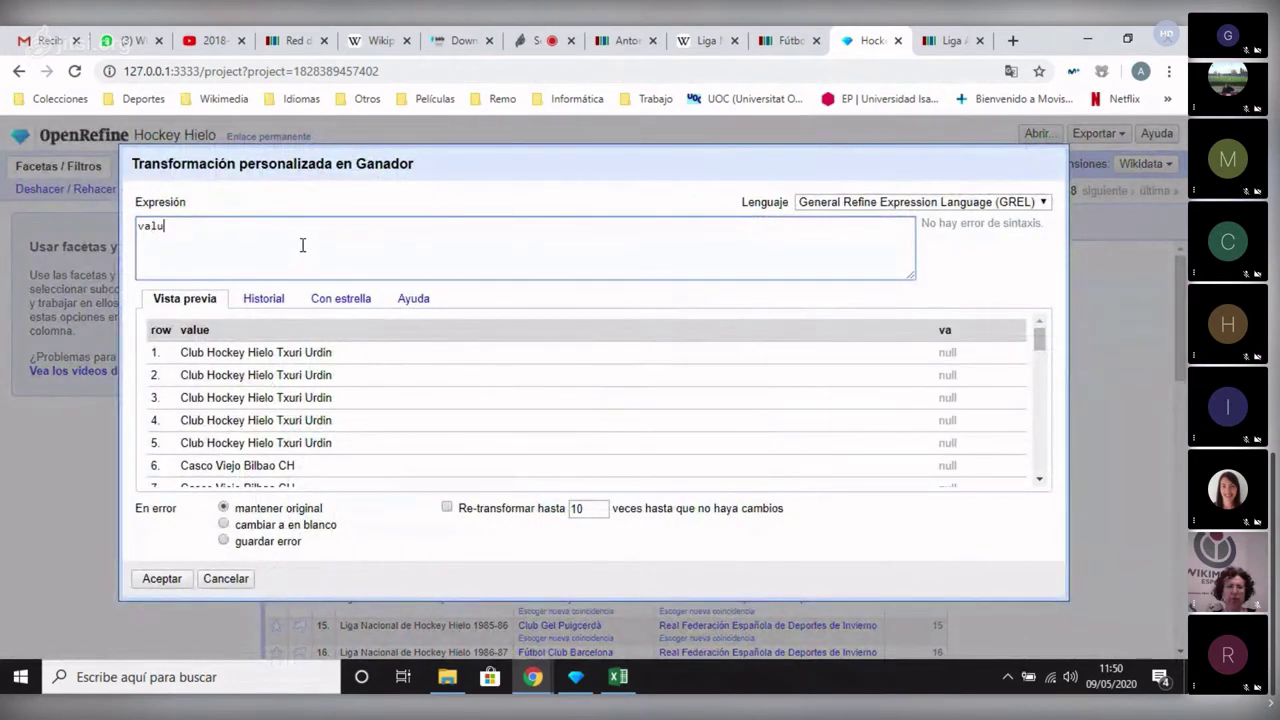
pyautogui.write('e.replace("')
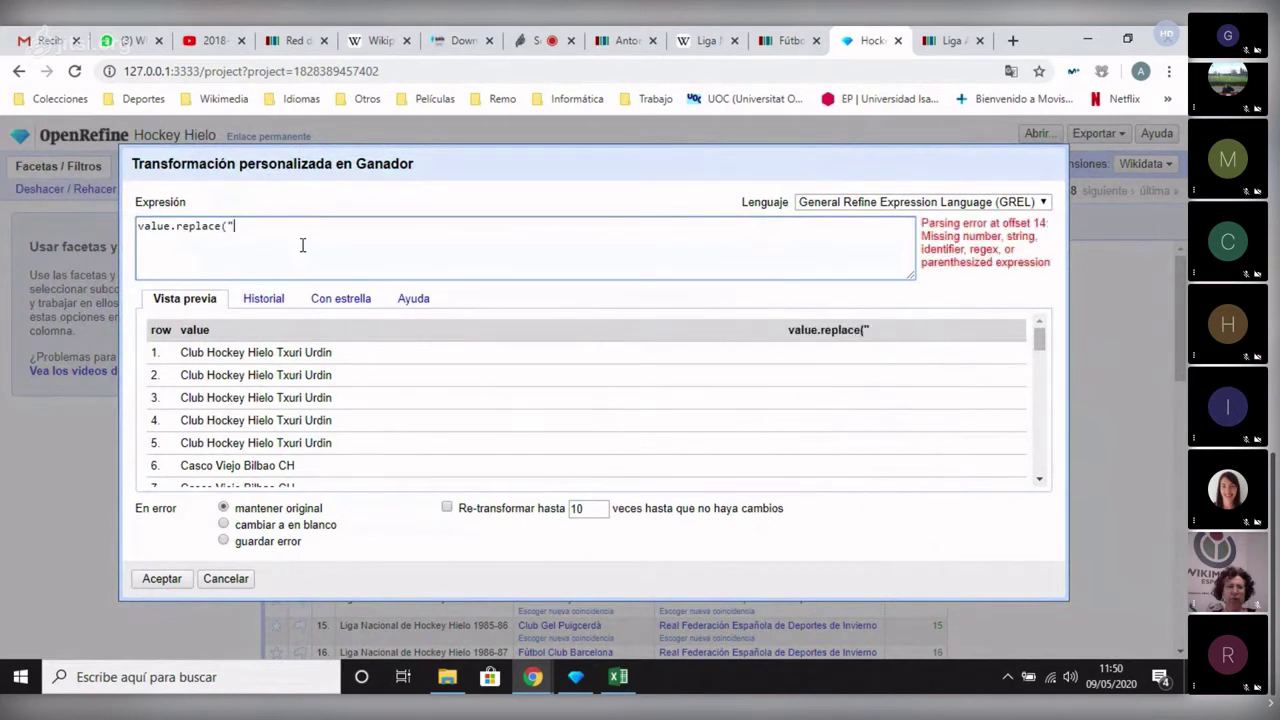
pyautogui.write('CH",')
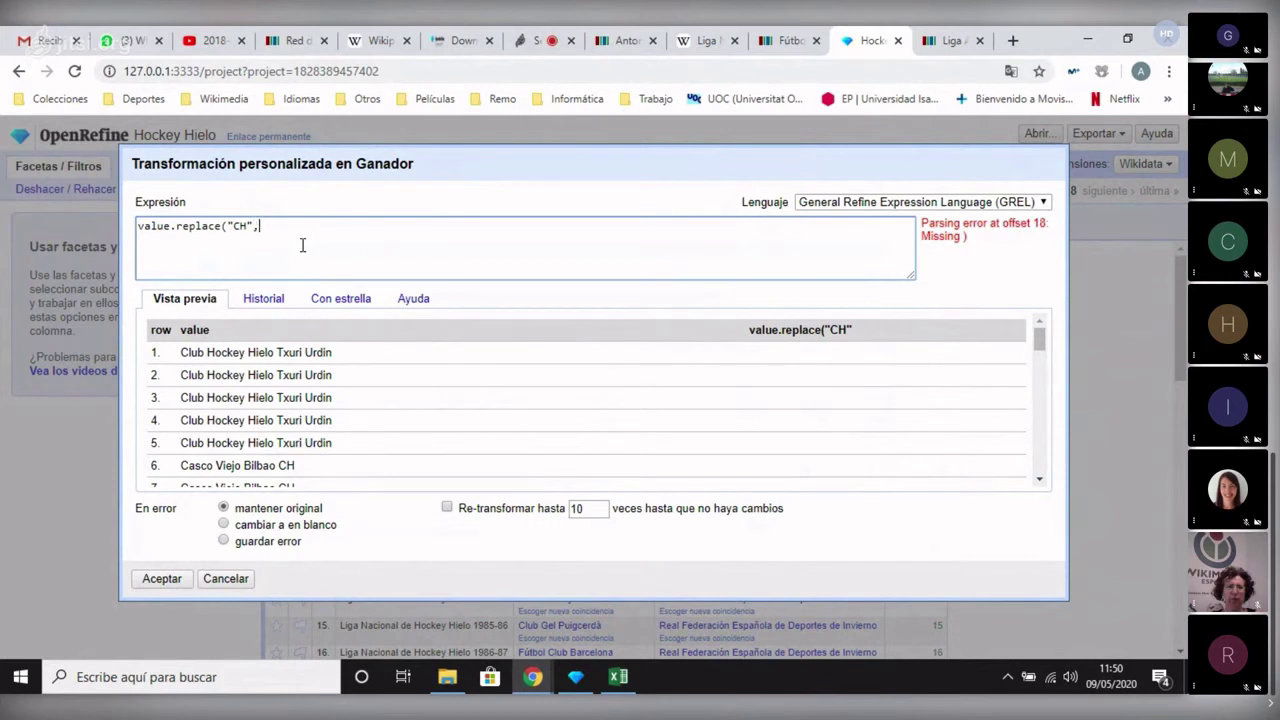
pyautogui.write('"")')
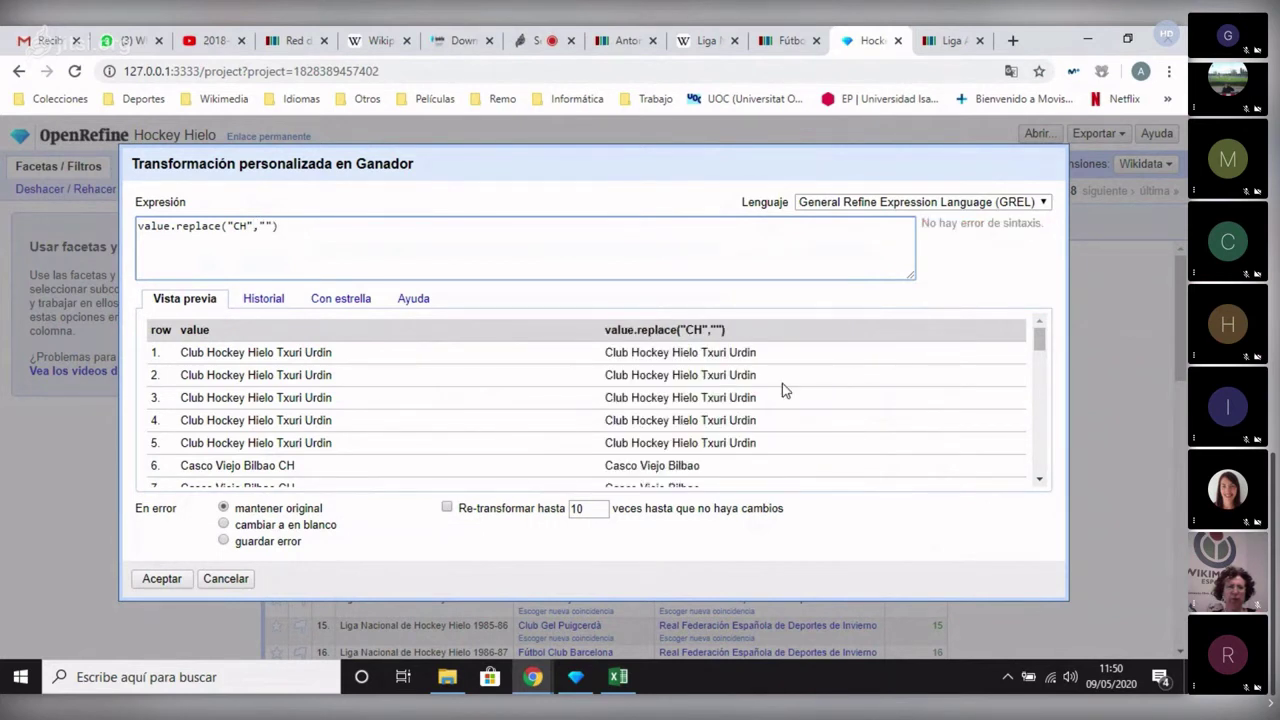
pyautogui.scroll(-2, 777, 396)
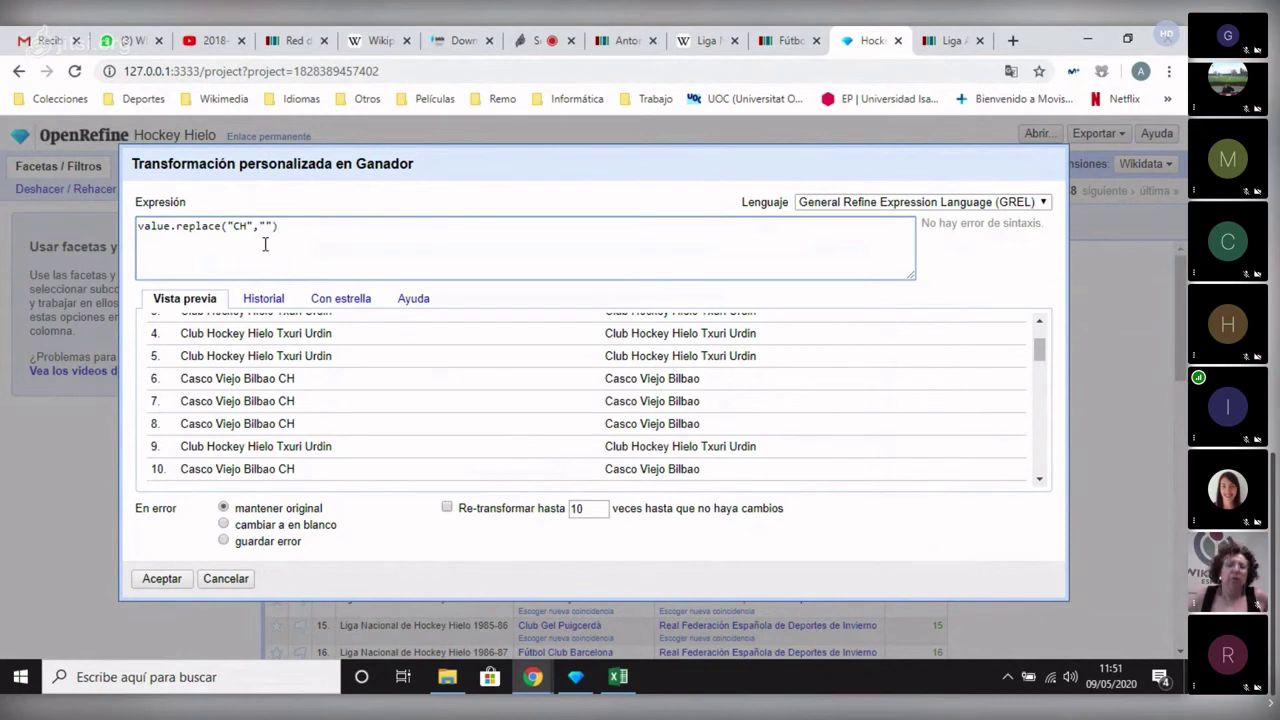
pyautogui.click(227, 584)
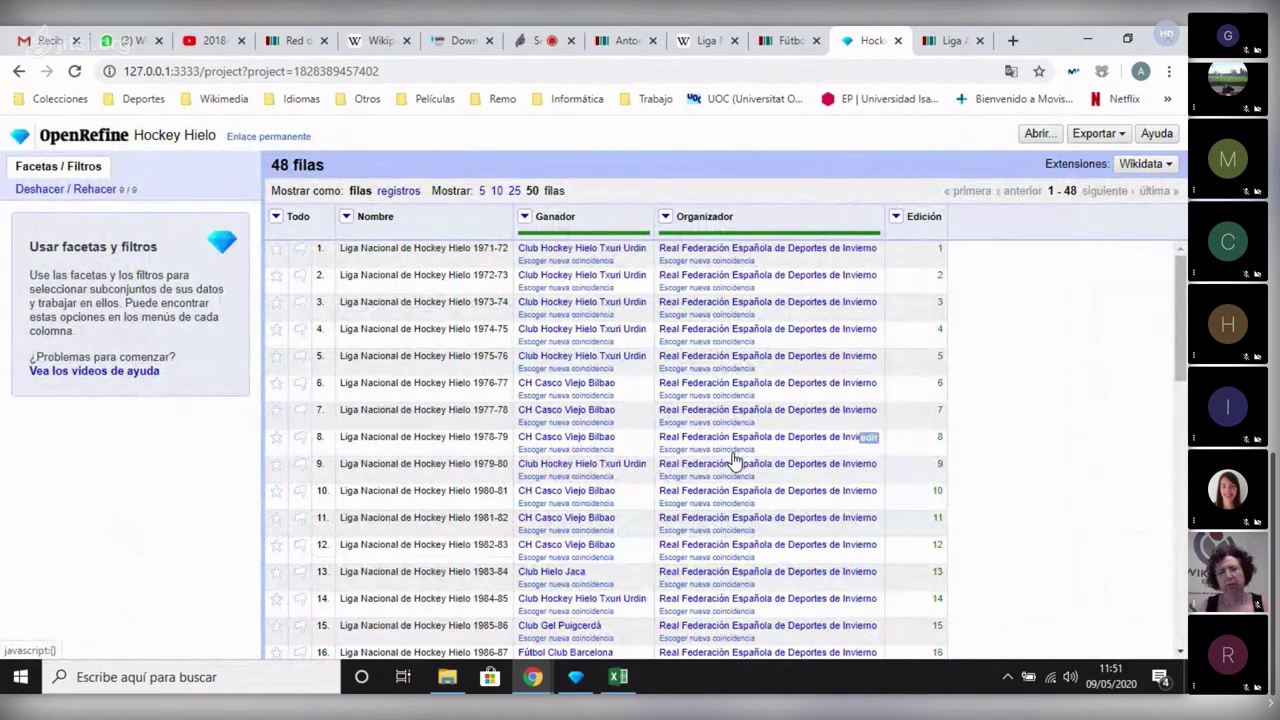
# Add a numeric facet on the Organizador column and remove it.
pyautogui.click(665, 216)
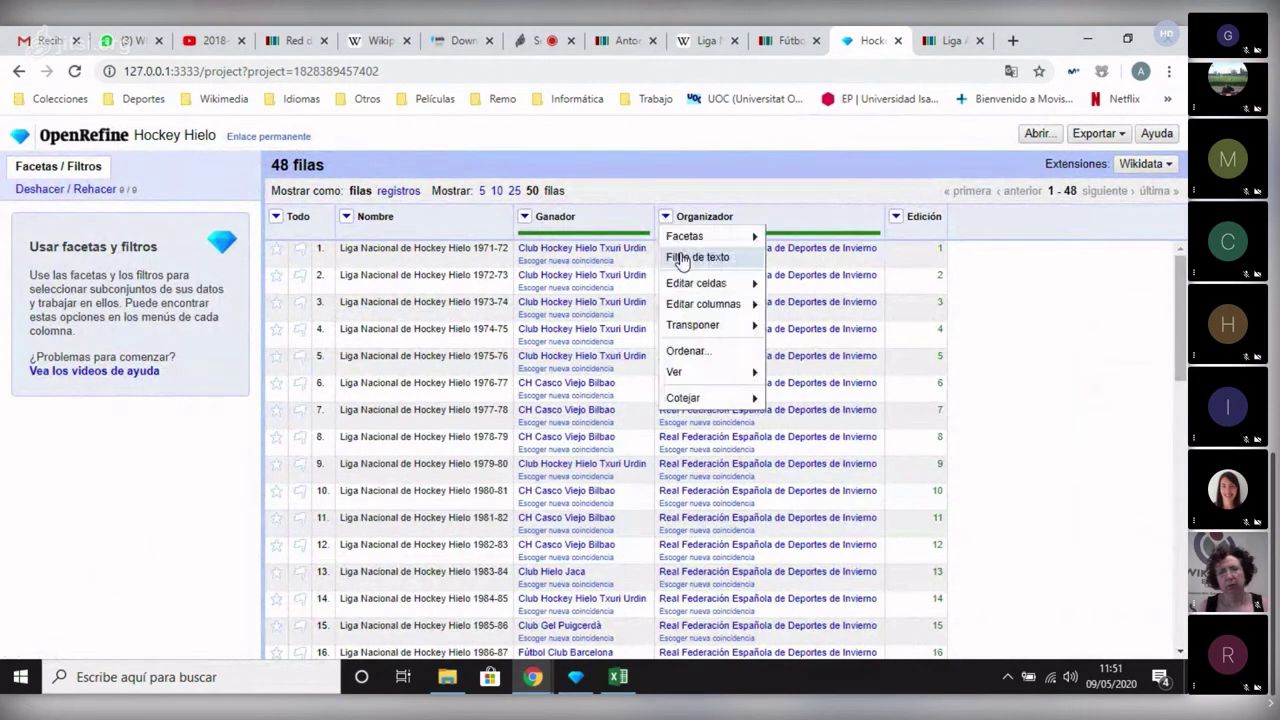
pyautogui.moveTo(710, 237)
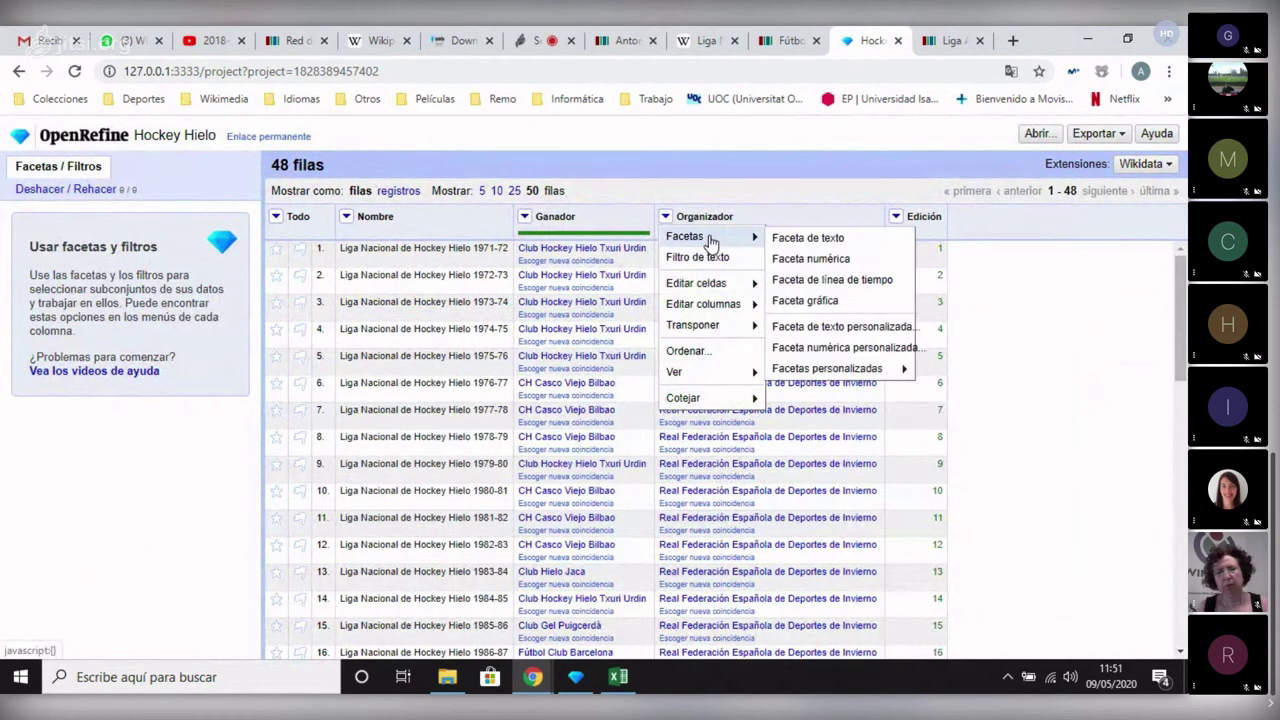
pyautogui.click(838, 264)
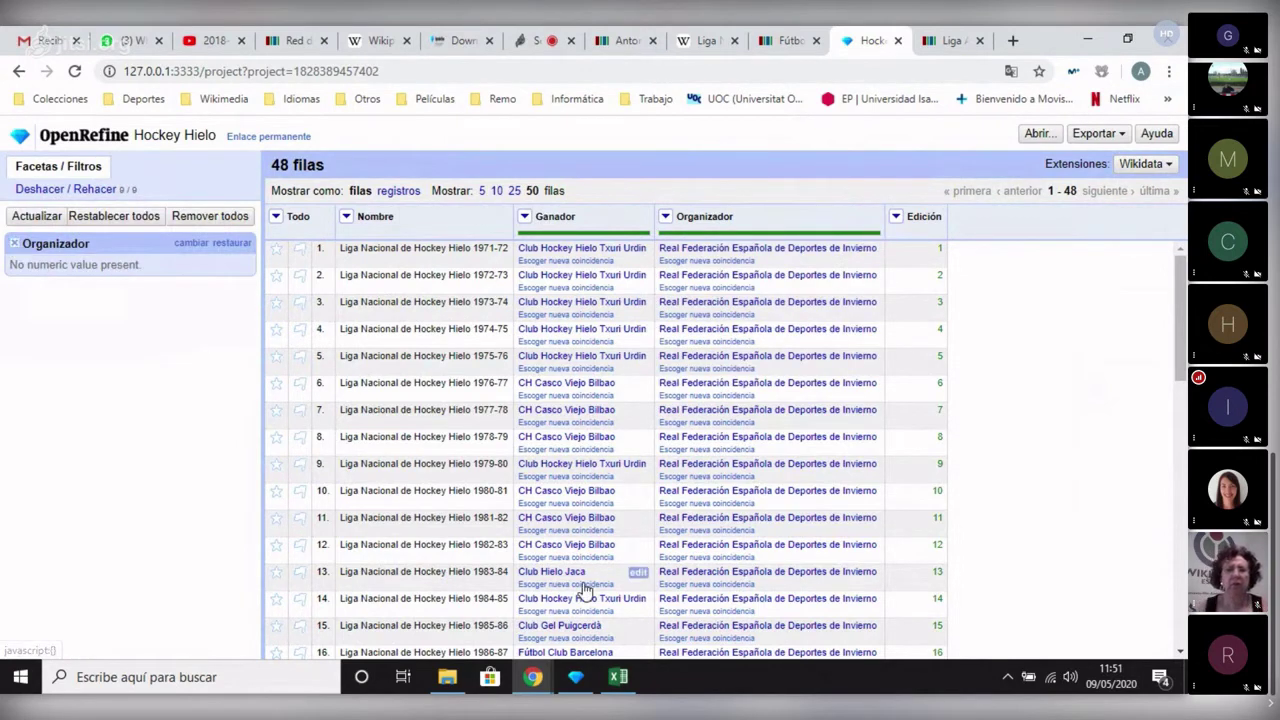
pyautogui.moveTo(583, 580)
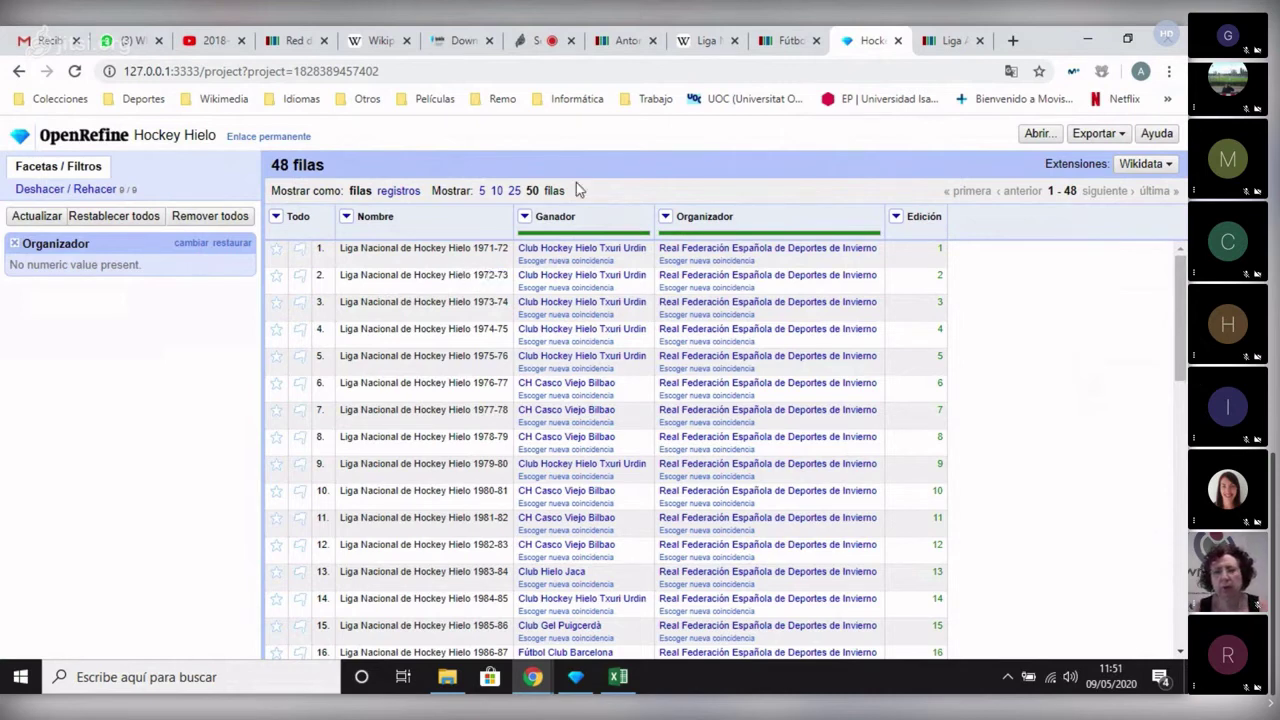
pyautogui.click(14, 243)
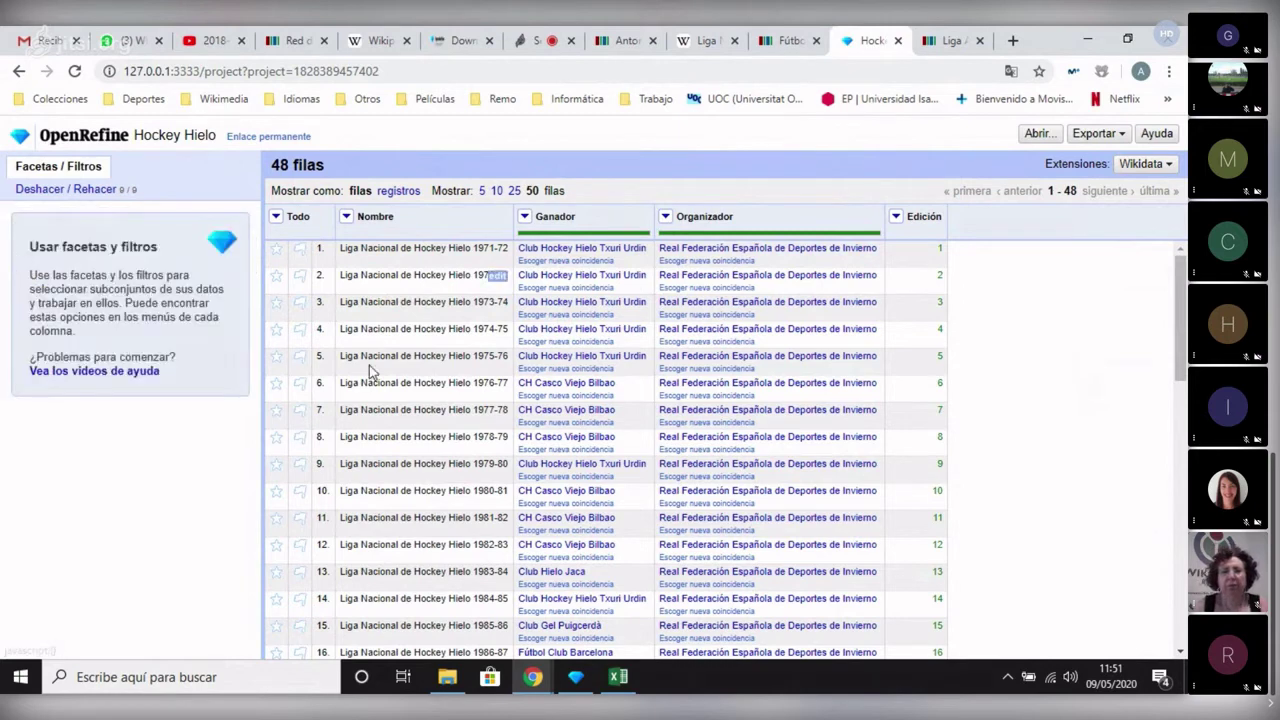
pyautogui.click(346, 217)
pyautogui.moveTo(372, 310)
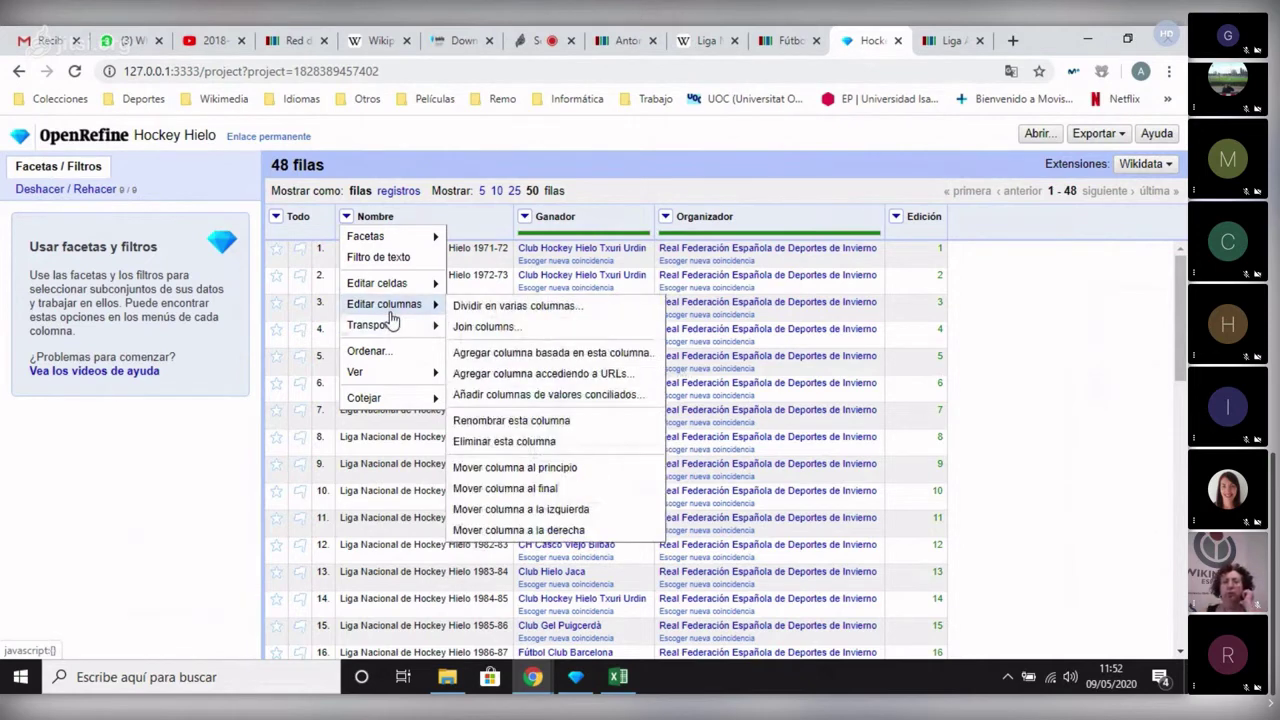
pyautogui.moveTo(364, 398)
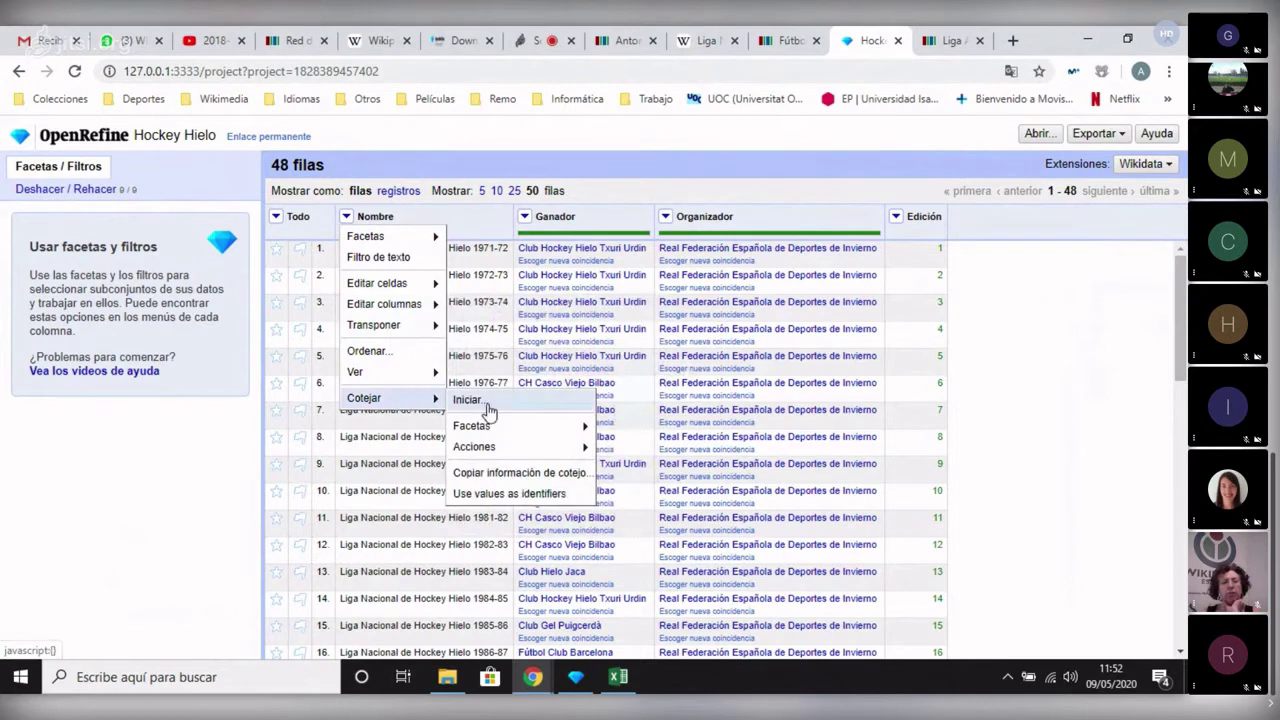
pyautogui.moveTo(507, 428)
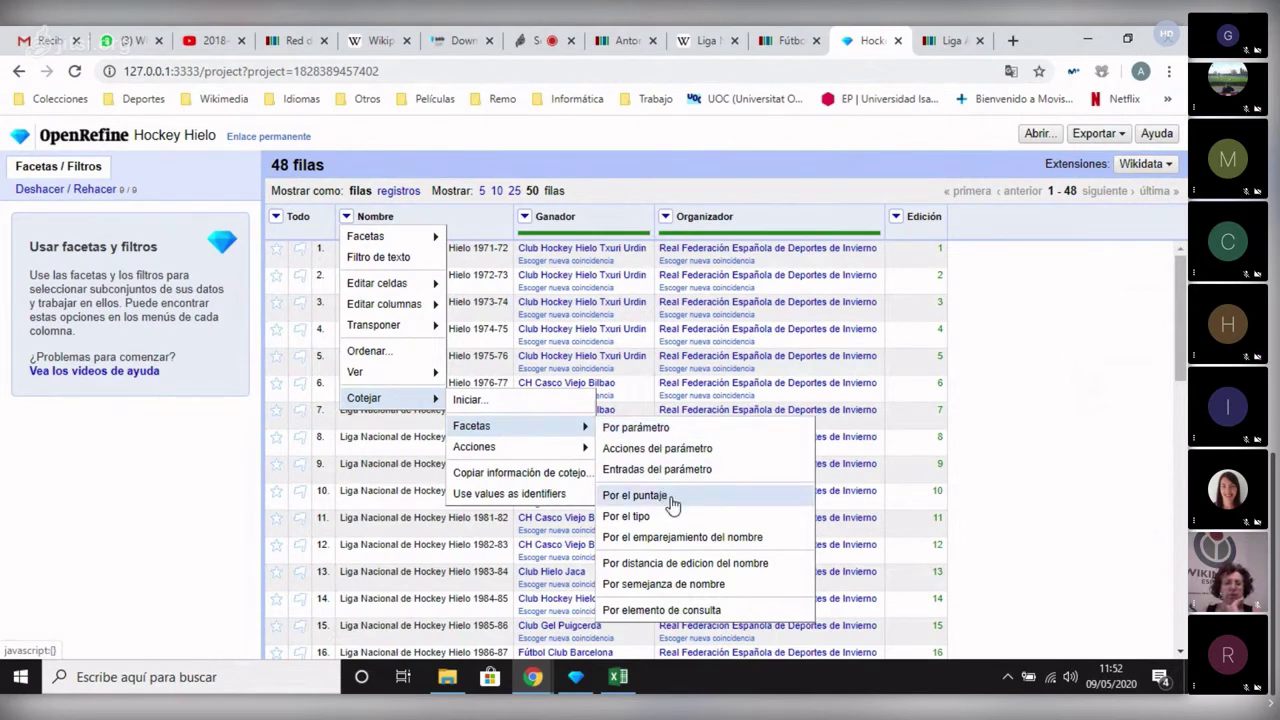
pyautogui.moveTo(575, 428)
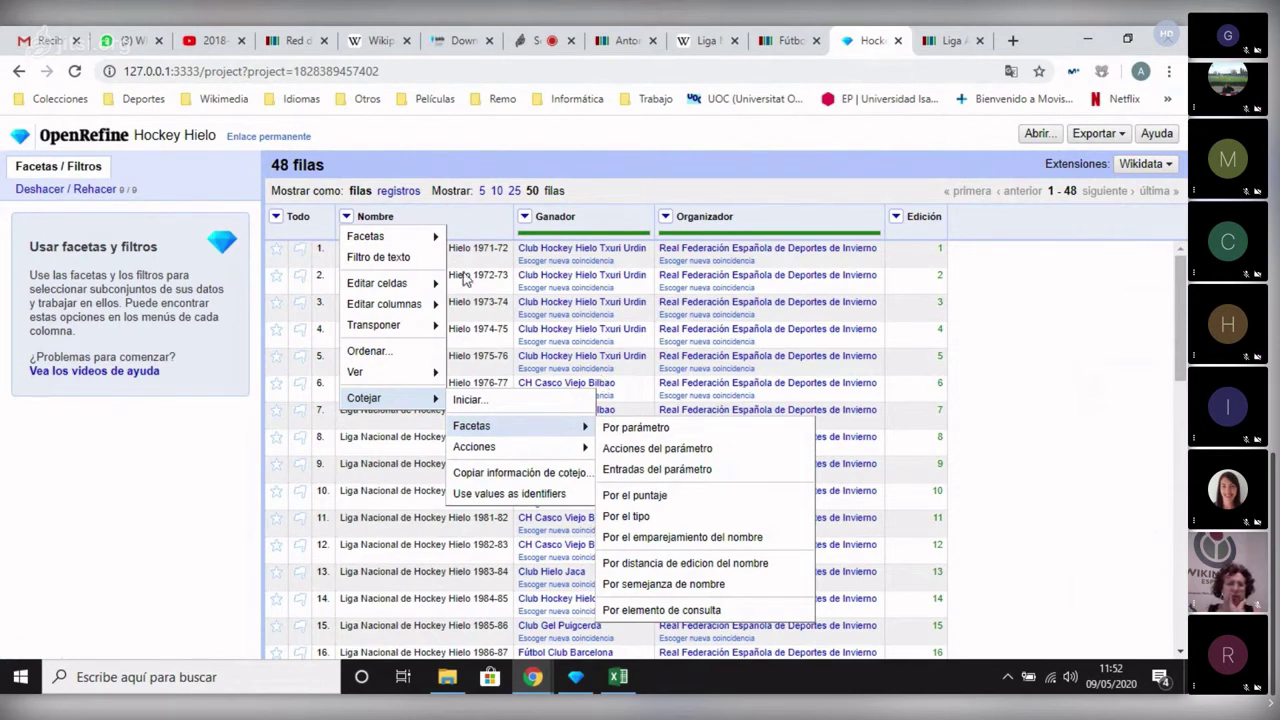
pyautogui.click(484, 218)
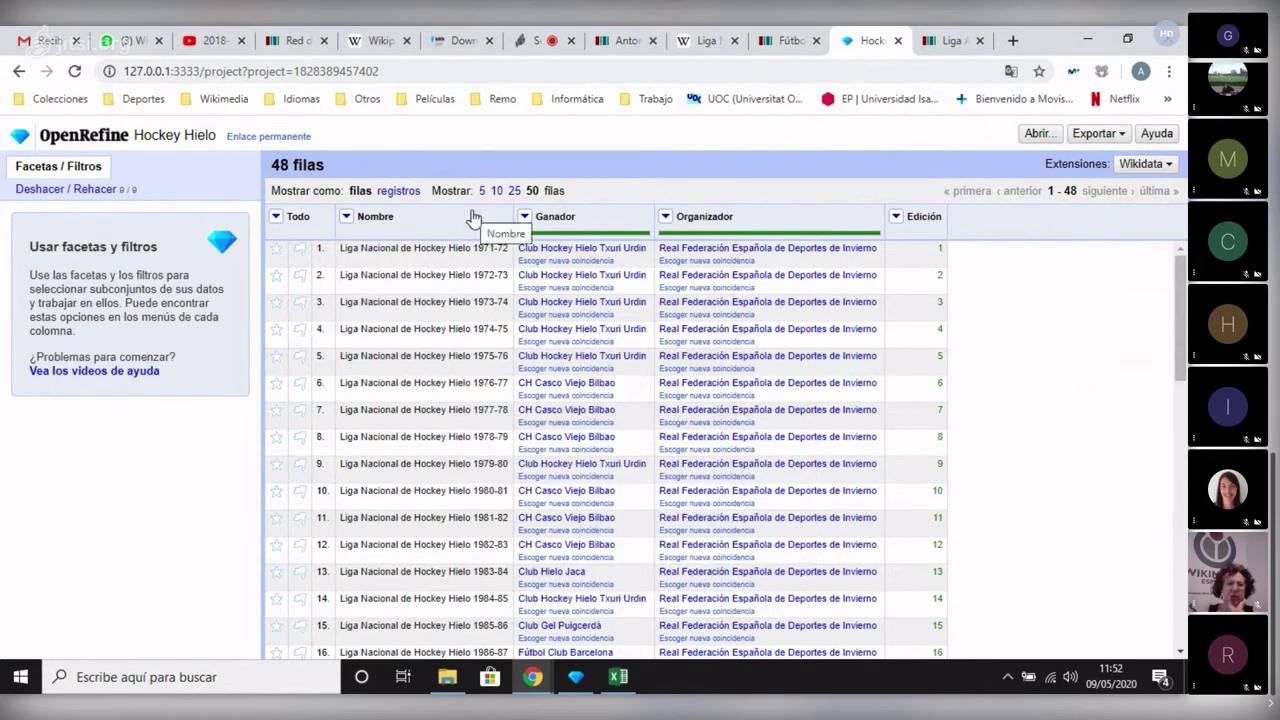
# Revert the project history to the Fútbol Club Barcelona match, restore the Organizador reconciliation, and return to the facets view.
pyautogui.click(77, 195)
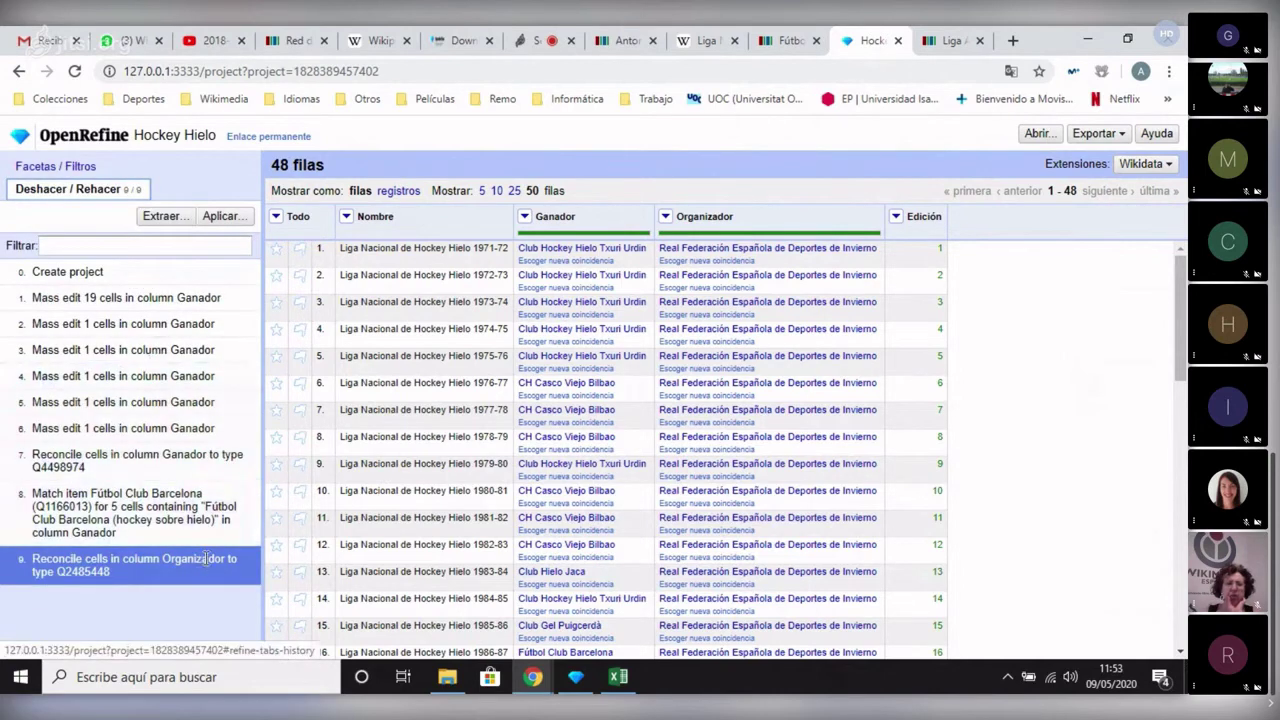
pyautogui.click(172, 505)
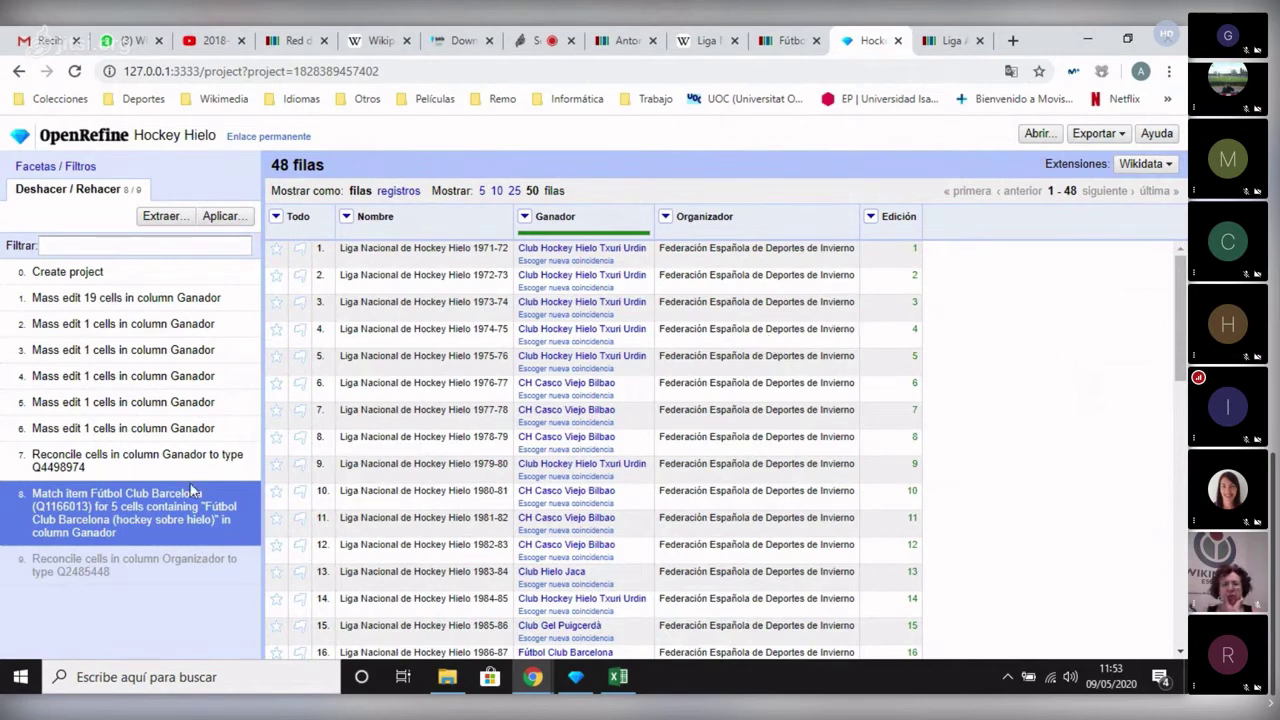
pyautogui.click(185, 566)
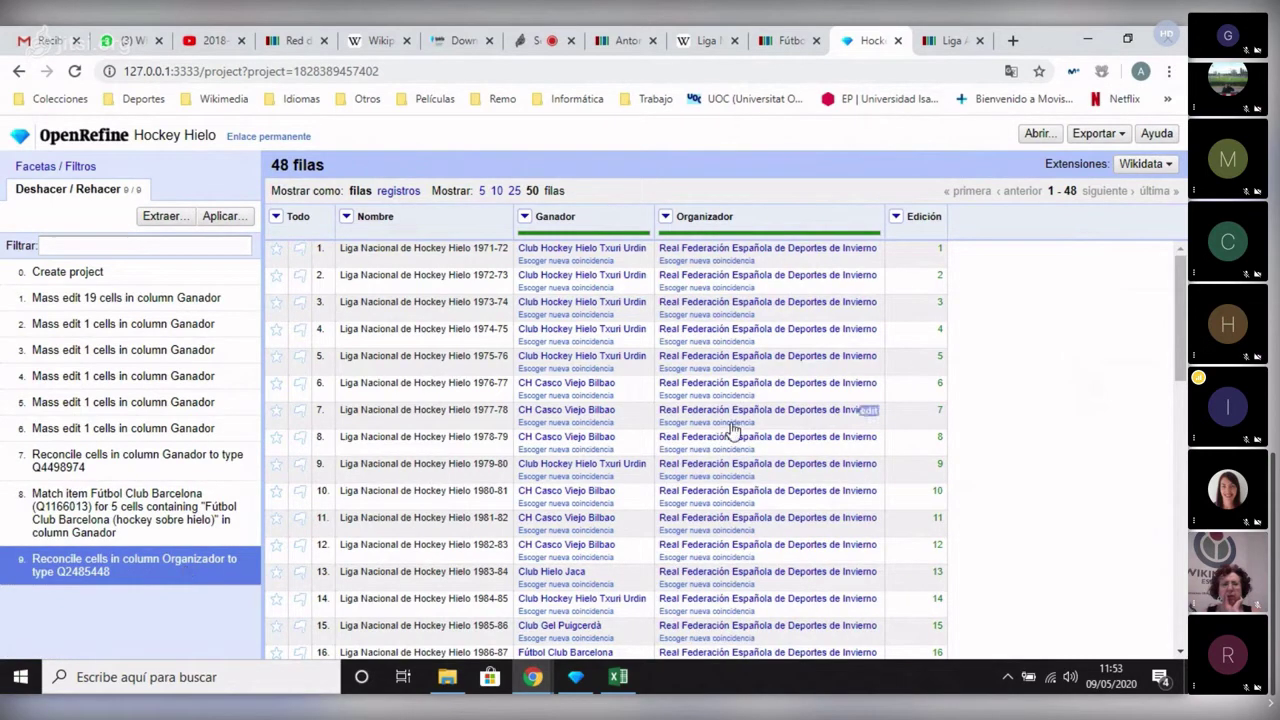
pyautogui.moveTo(760, 500)
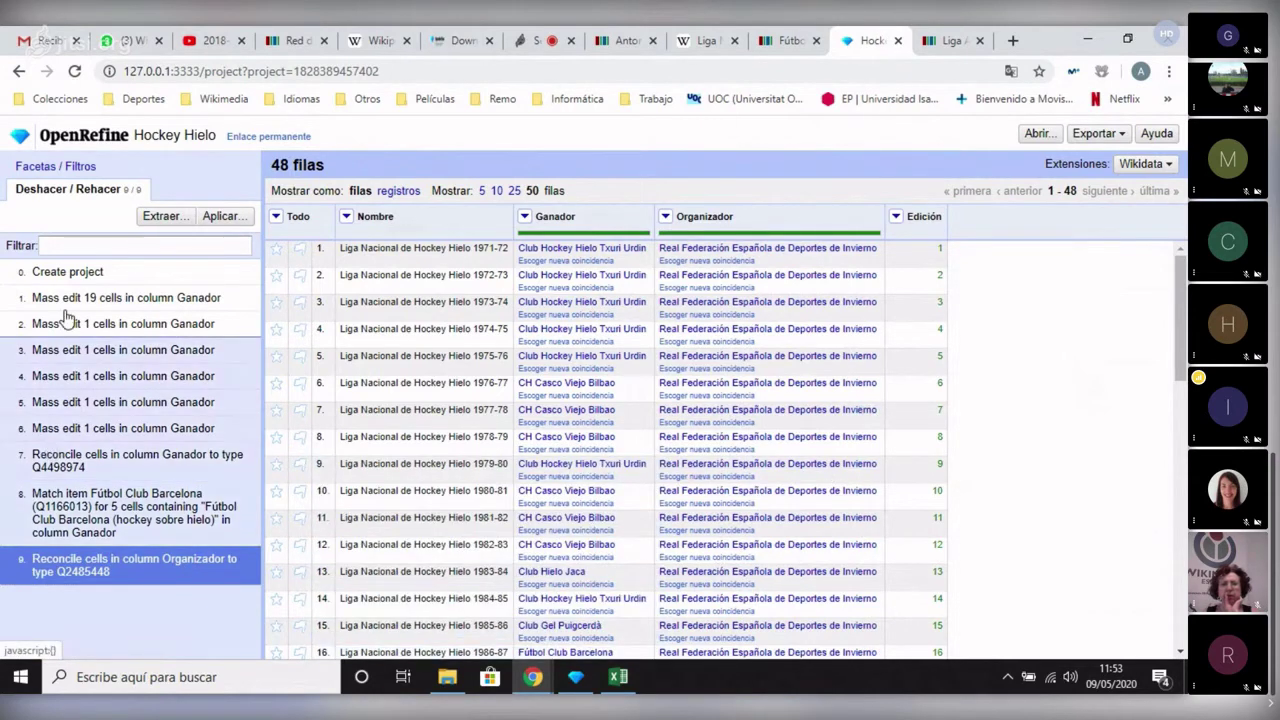
pyautogui.click(45, 168)
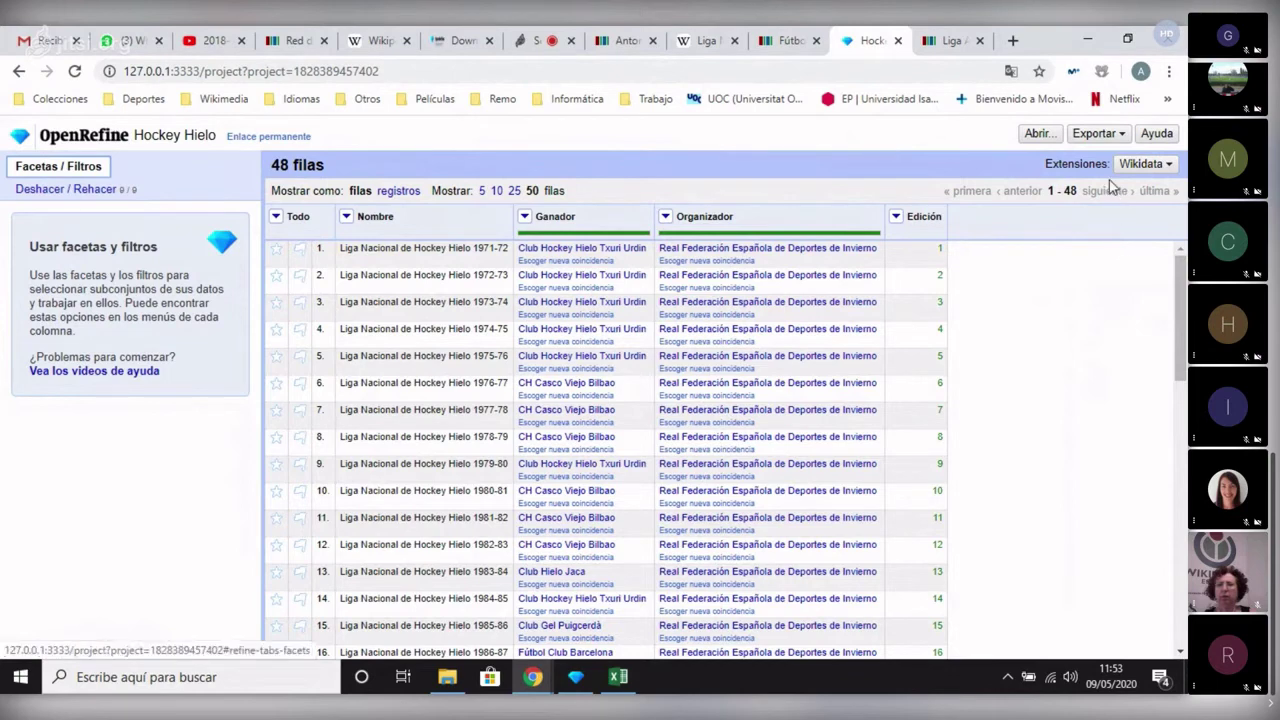
pyautogui.click(1100, 134)
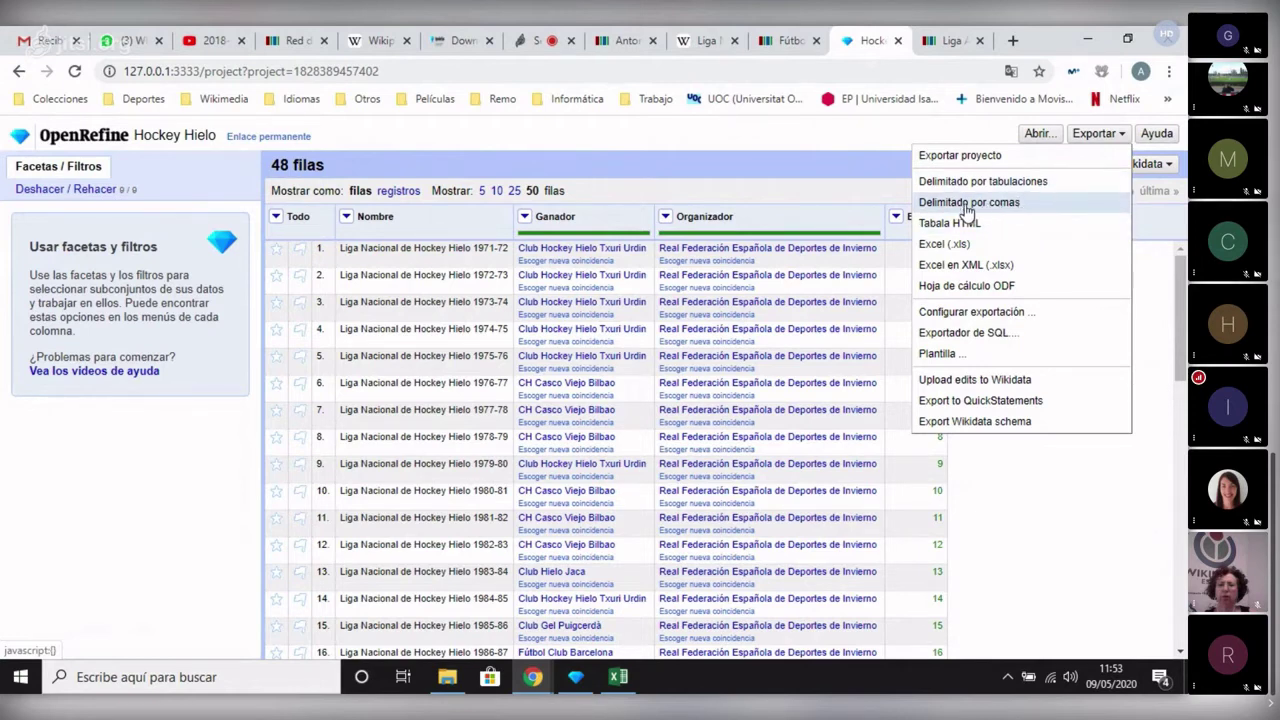
pyautogui.click(822, 175)
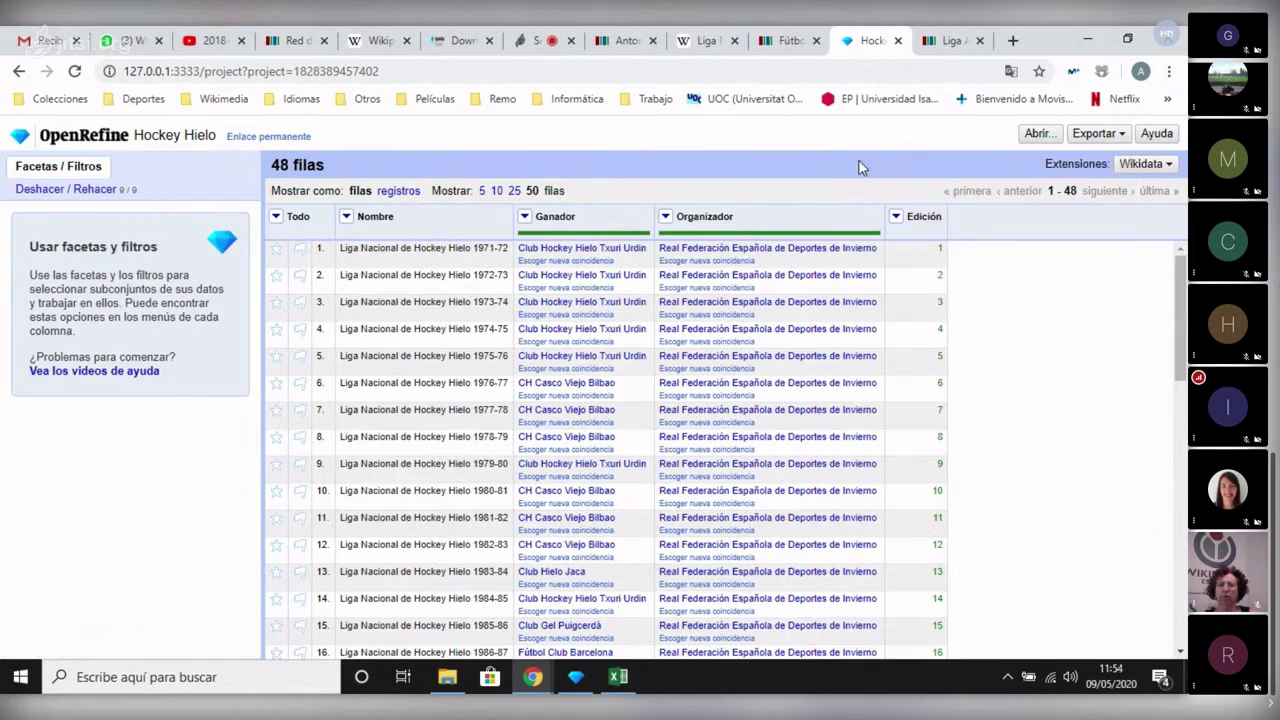
# Add an item to the project's Wikidata schema and try to set the Nombre column as its subject.
pyautogui.click(1150, 165)
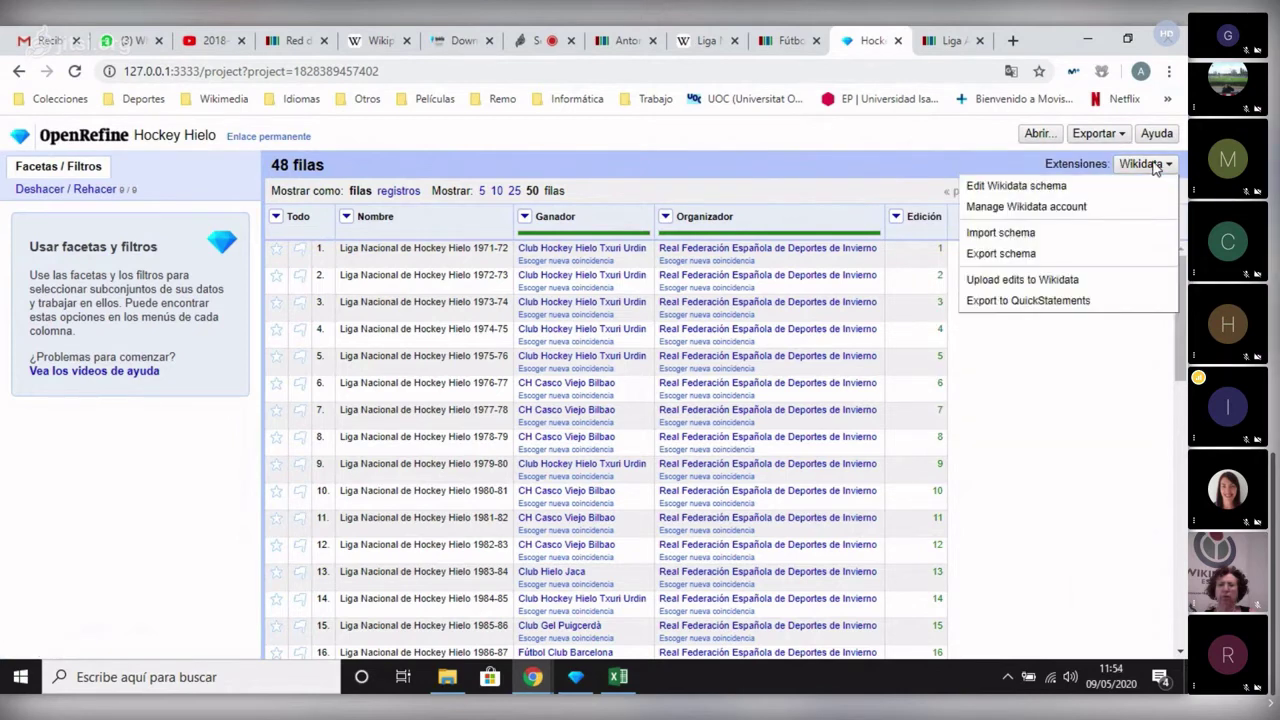
pyautogui.click(1057, 255)
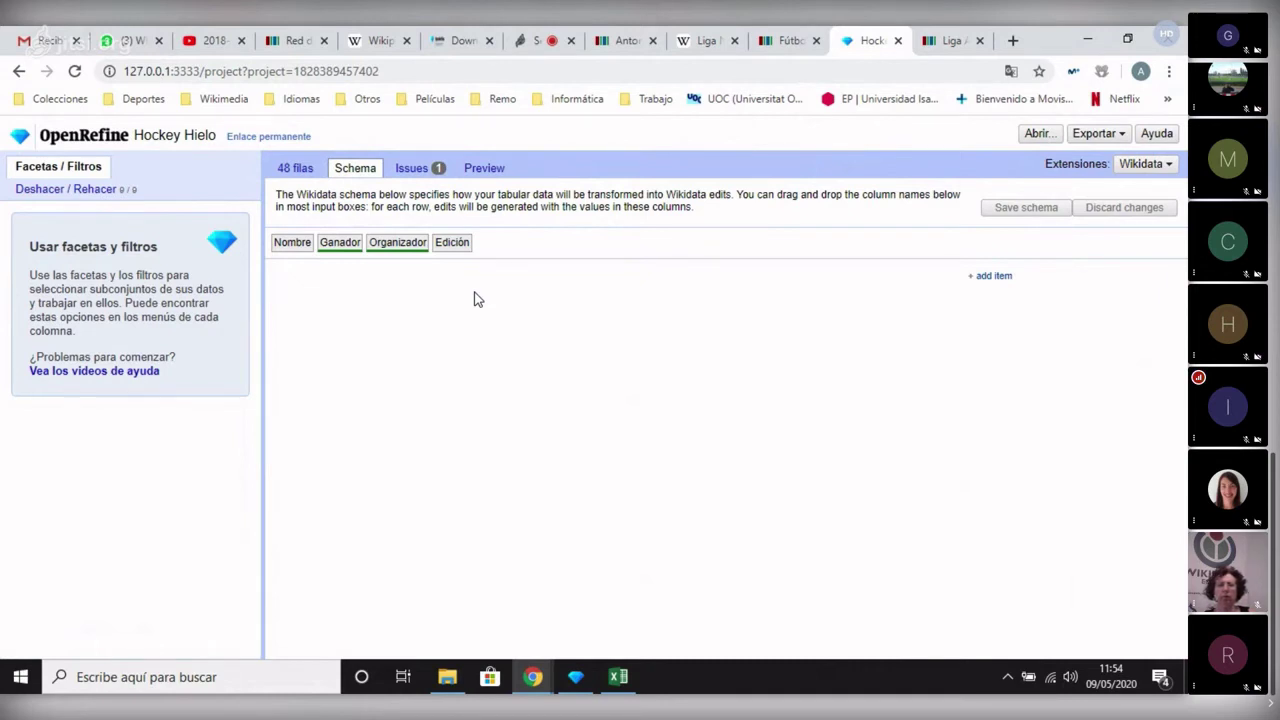
pyautogui.click(993, 277)
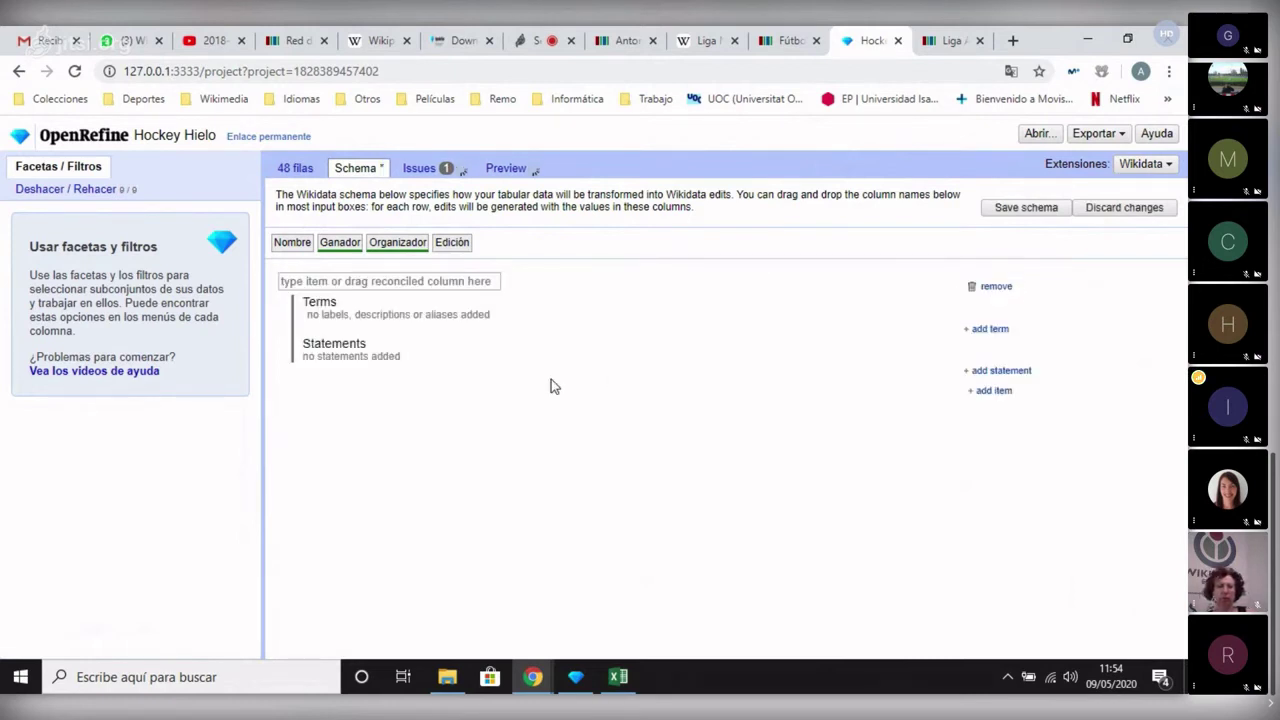
pyautogui.moveTo(293, 244); pyautogui.dragTo(300, 281)
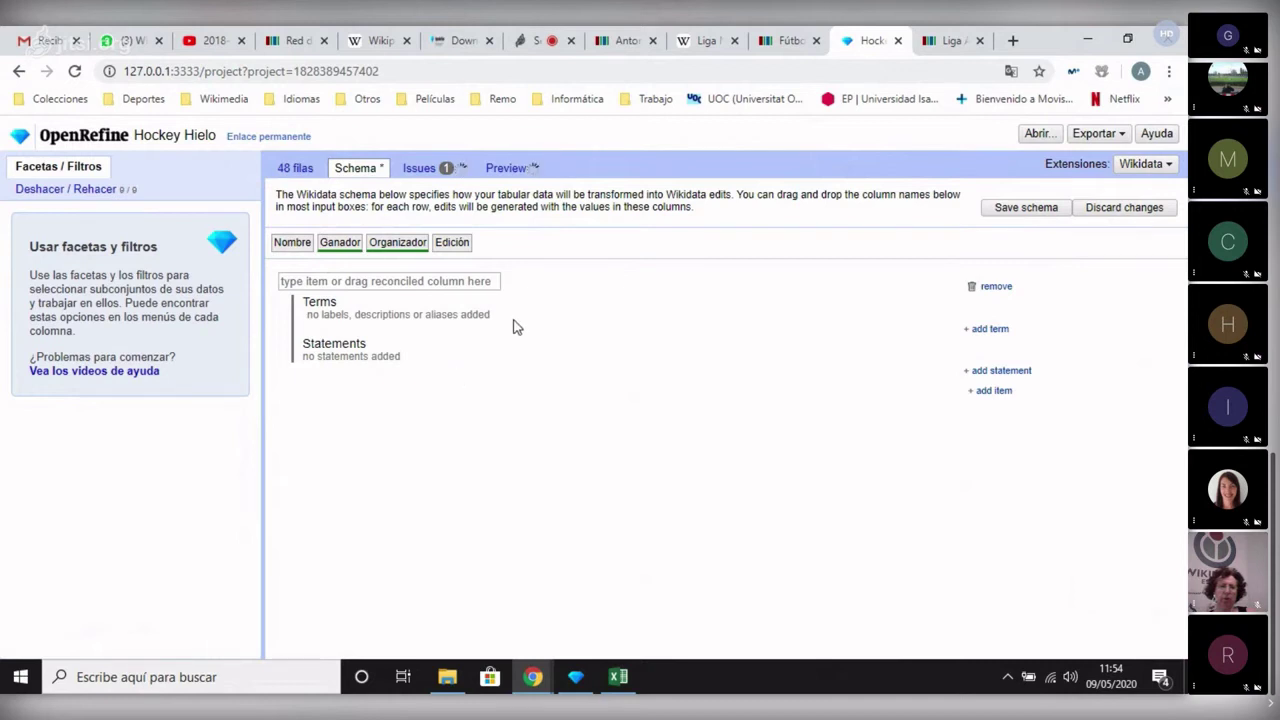
pyautogui.moveTo(291, 247); pyautogui.dragTo(296, 287)
# Save the Wikidata schema with its blank item and return to the schema editor.
pyautogui.click(422, 170)
pyautogui.click(364, 170)
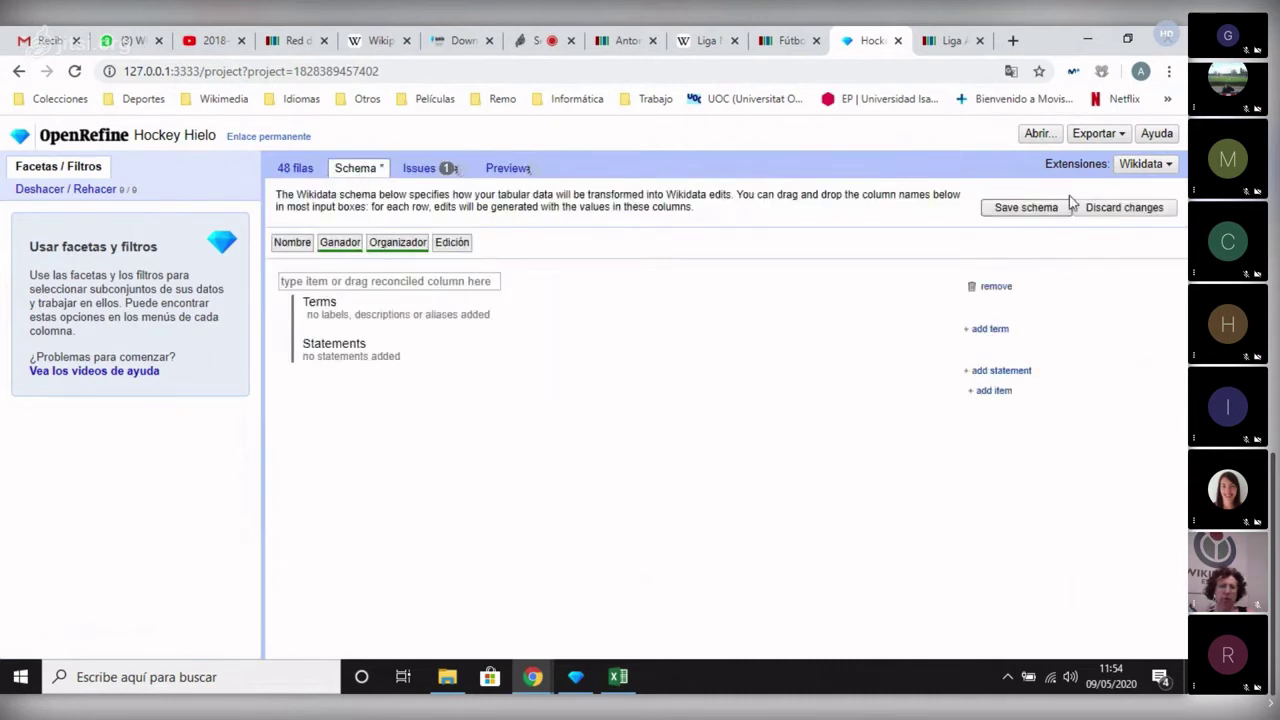
pyautogui.click(1023, 210)
pyautogui.click(717, 179)
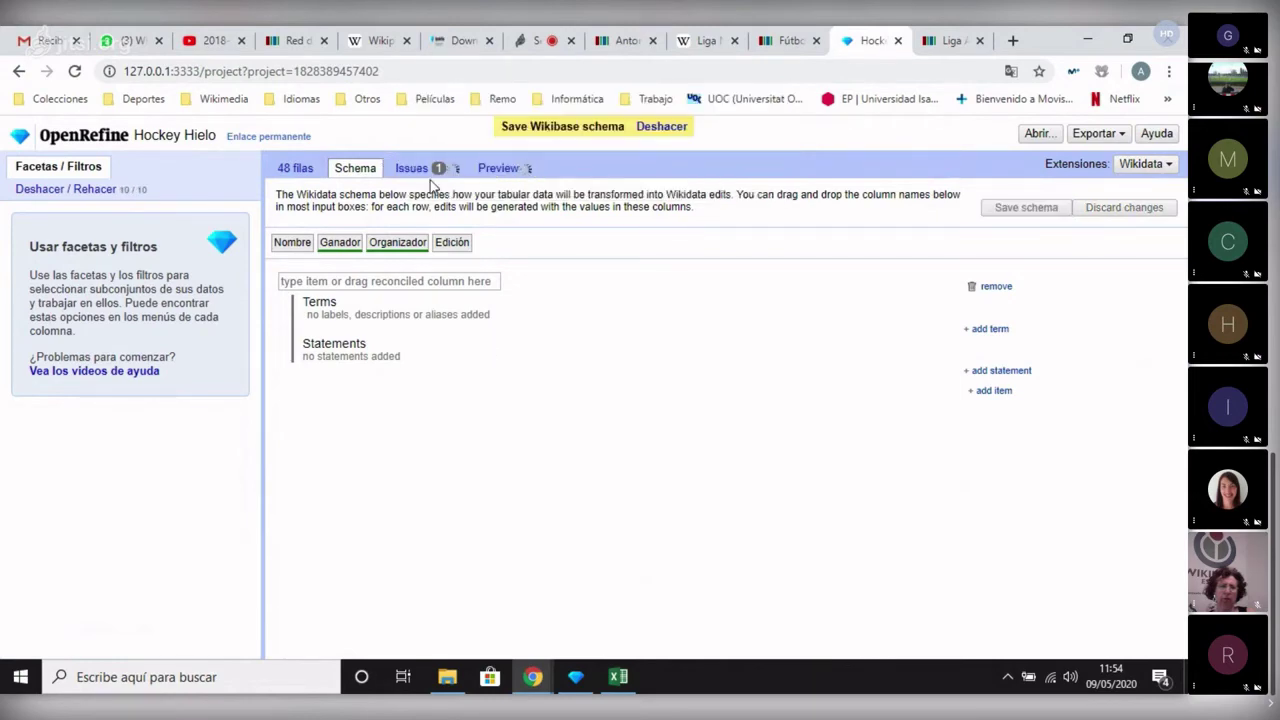
pyautogui.click(313, 170)
pyautogui.click(354, 168)
# Add a "ganador" statement to the schema item with the Ganador column as its value.
pyautogui.click(990, 371)
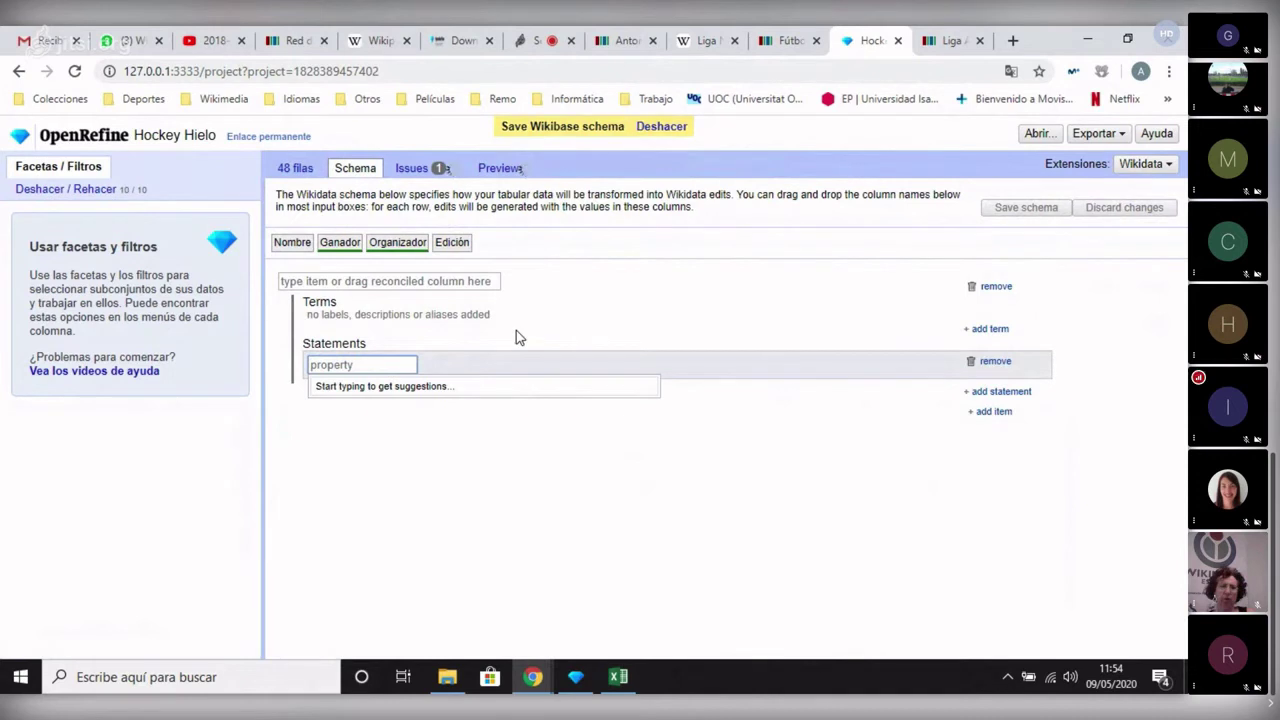
pyautogui.write('ganador')
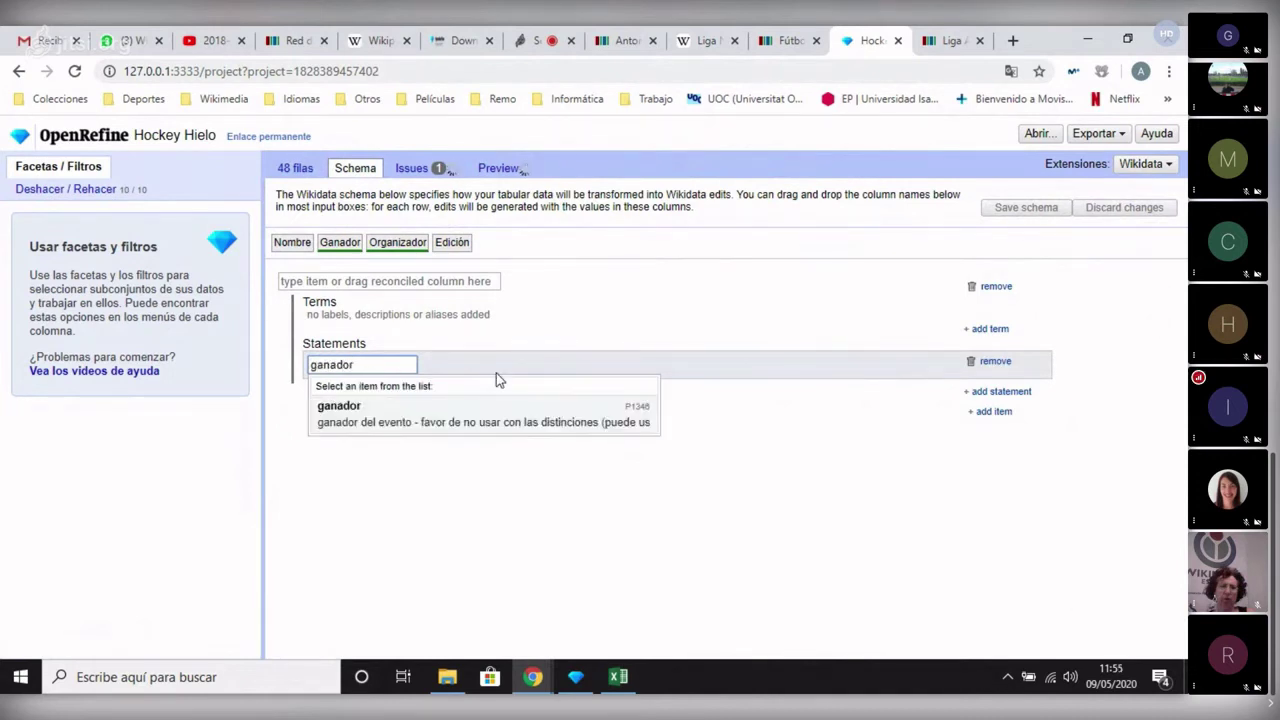
pyautogui.click(423, 417)
pyautogui.moveTo(340, 242); pyautogui.dragTo(526, 364)
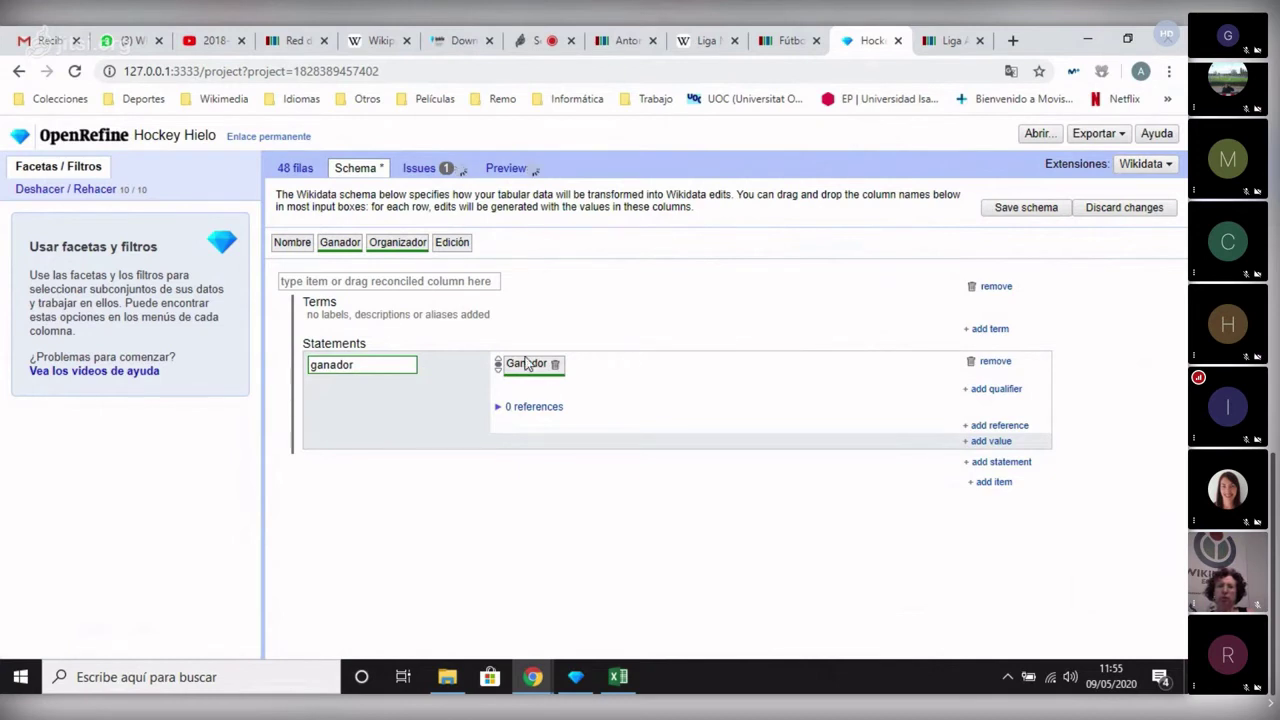
# Add an "organizador" (P664) statement to the schema item with the Organizador column as its value.
pyautogui.click(997, 462)
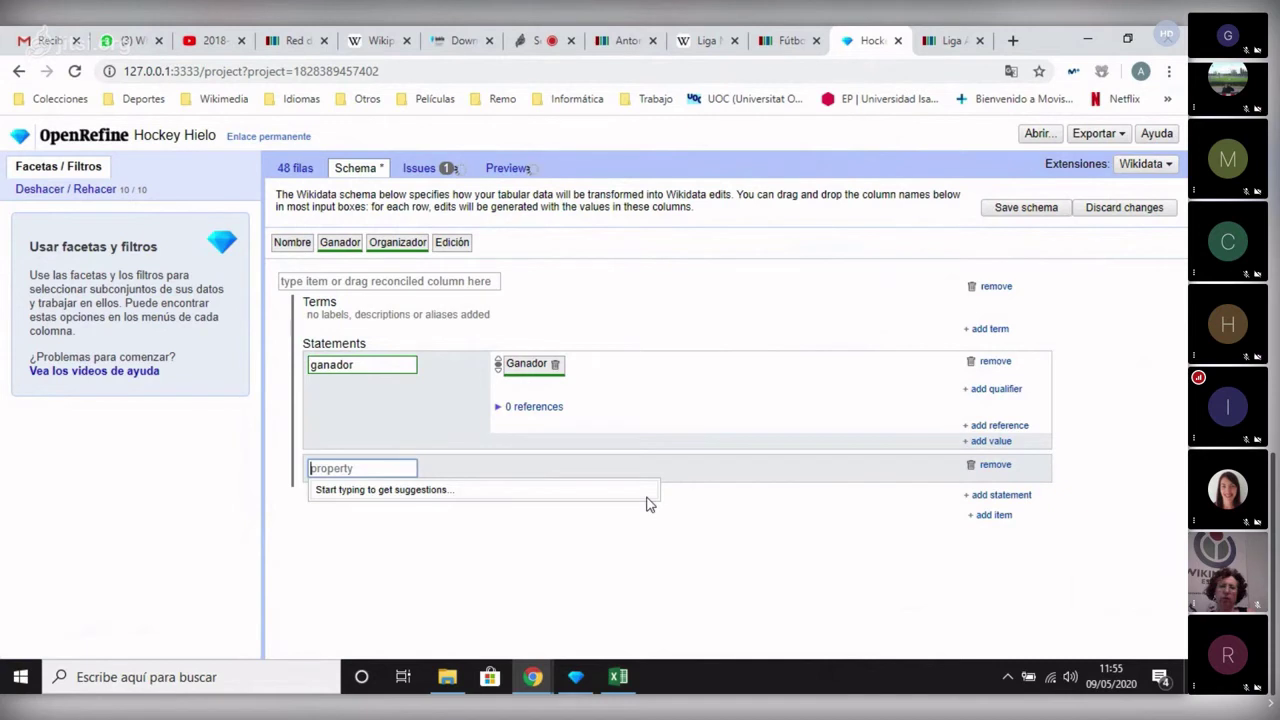
pyautogui.write('organizador')
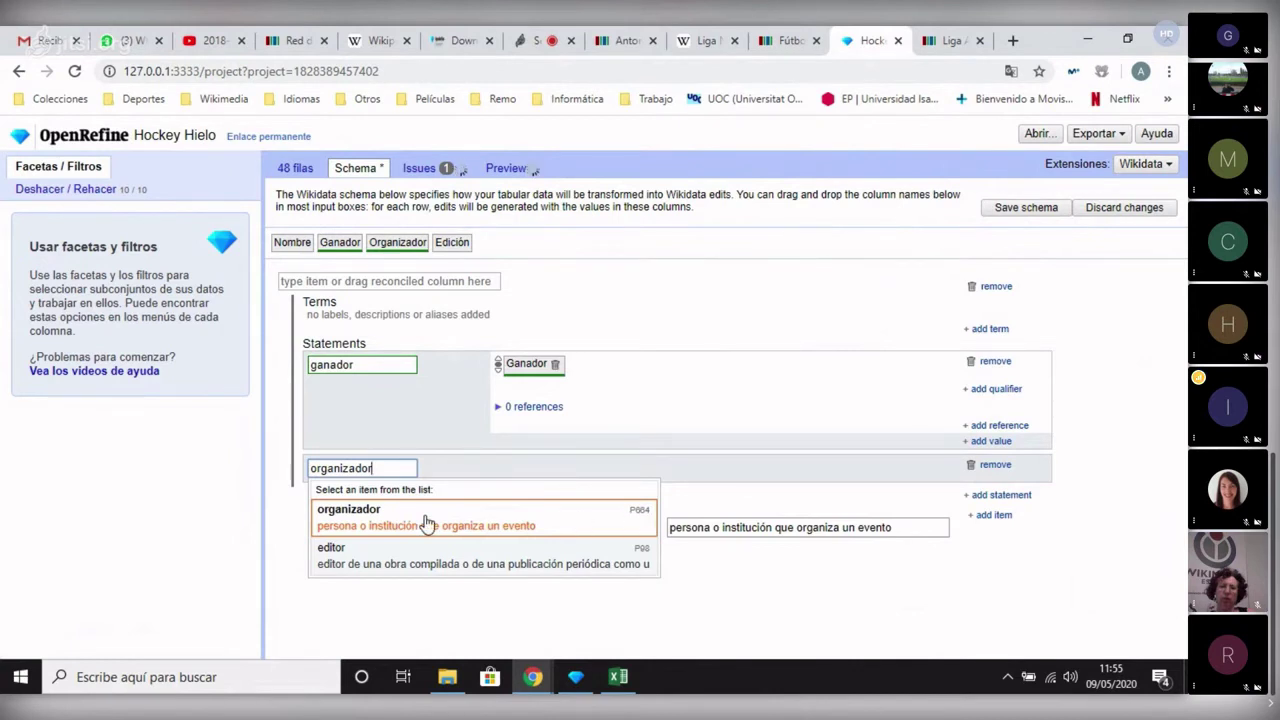
pyautogui.click(427, 521)
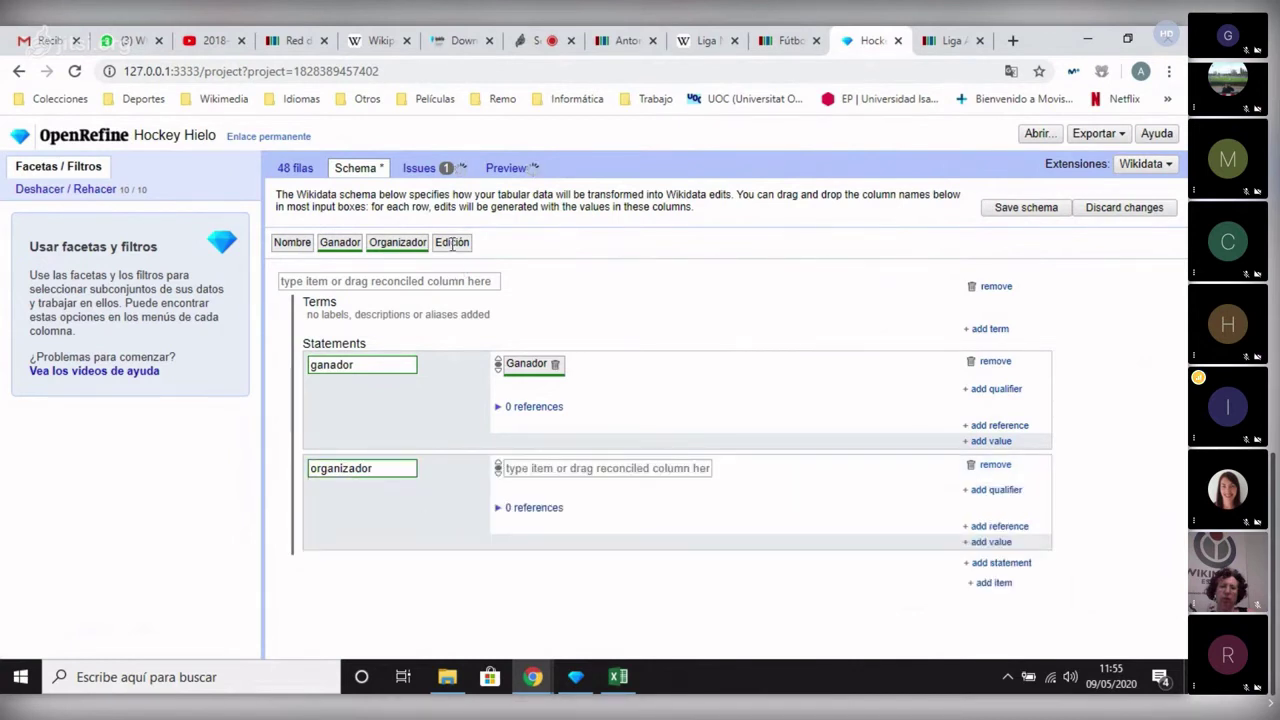
pyautogui.moveTo(444, 256); pyautogui.dragTo(515, 466)
pyautogui.moveTo(397, 242); pyautogui.dragTo(520, 478)
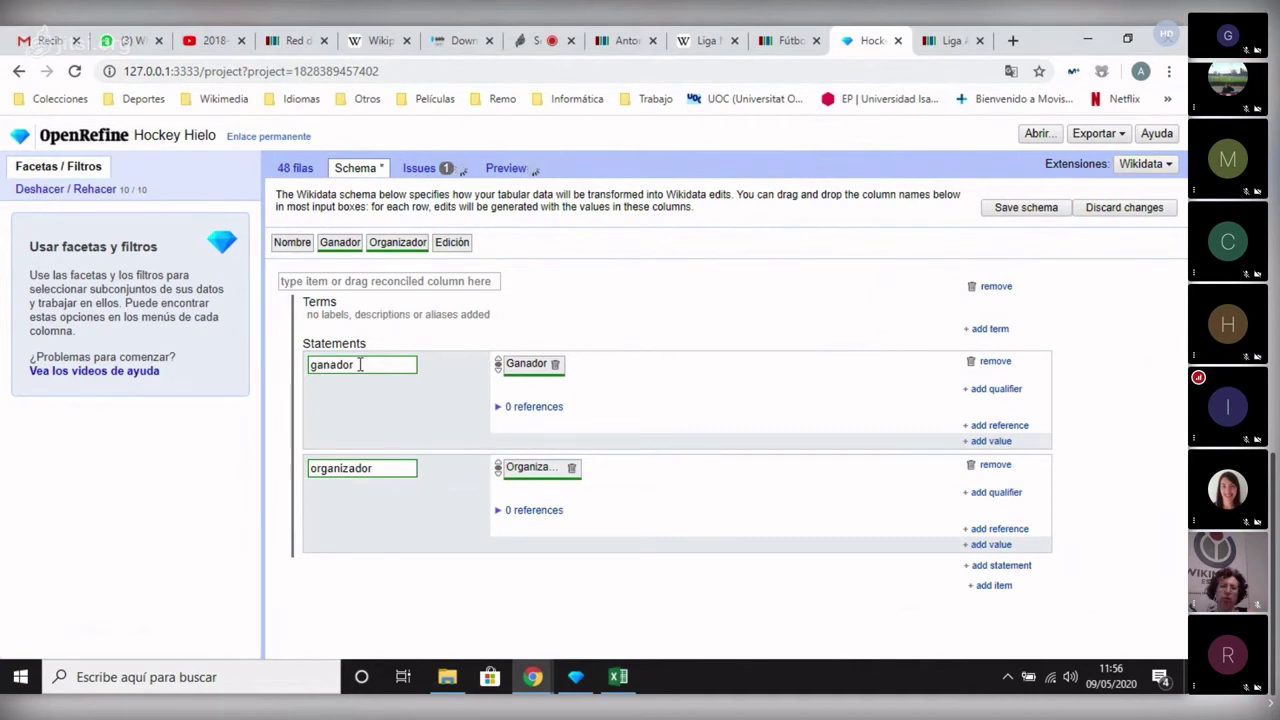
# Add a "número de edición" (P393) statement with the Edición column as its value and try to save the schema.
pyautogui.click(1000, 565)
pyautogui.write('n')
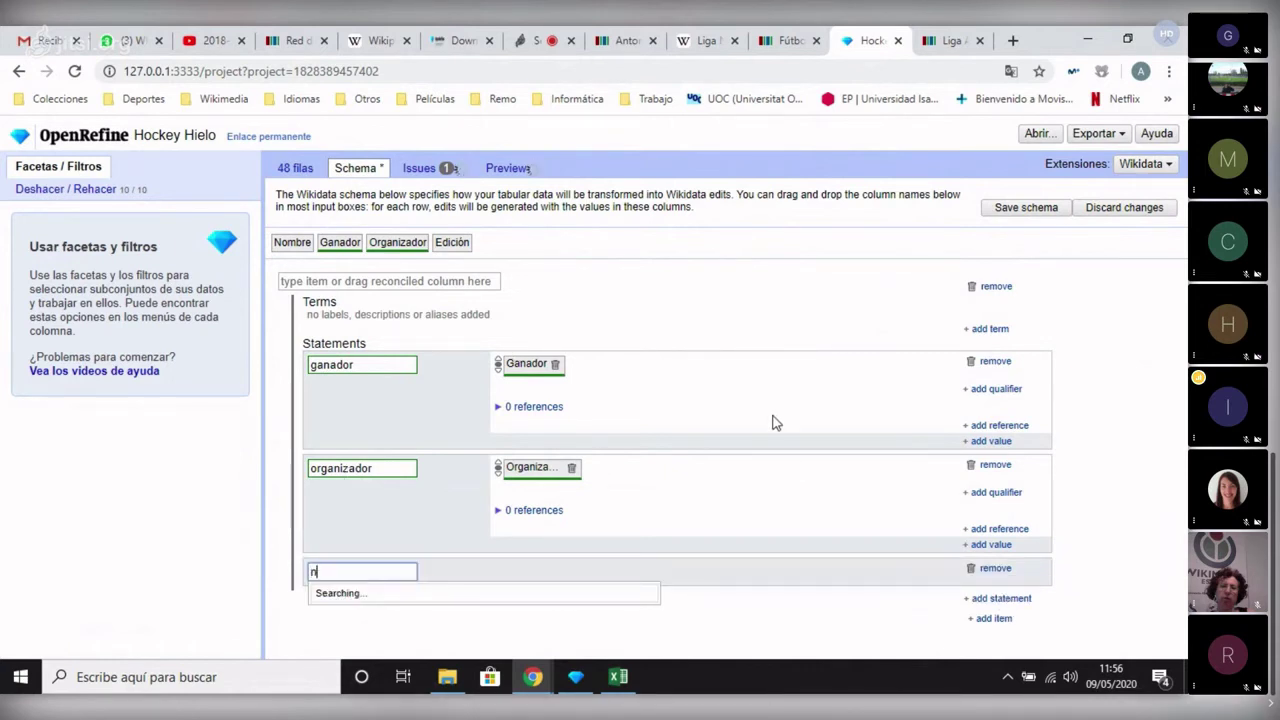
pyautogui.write('úmero de edición')
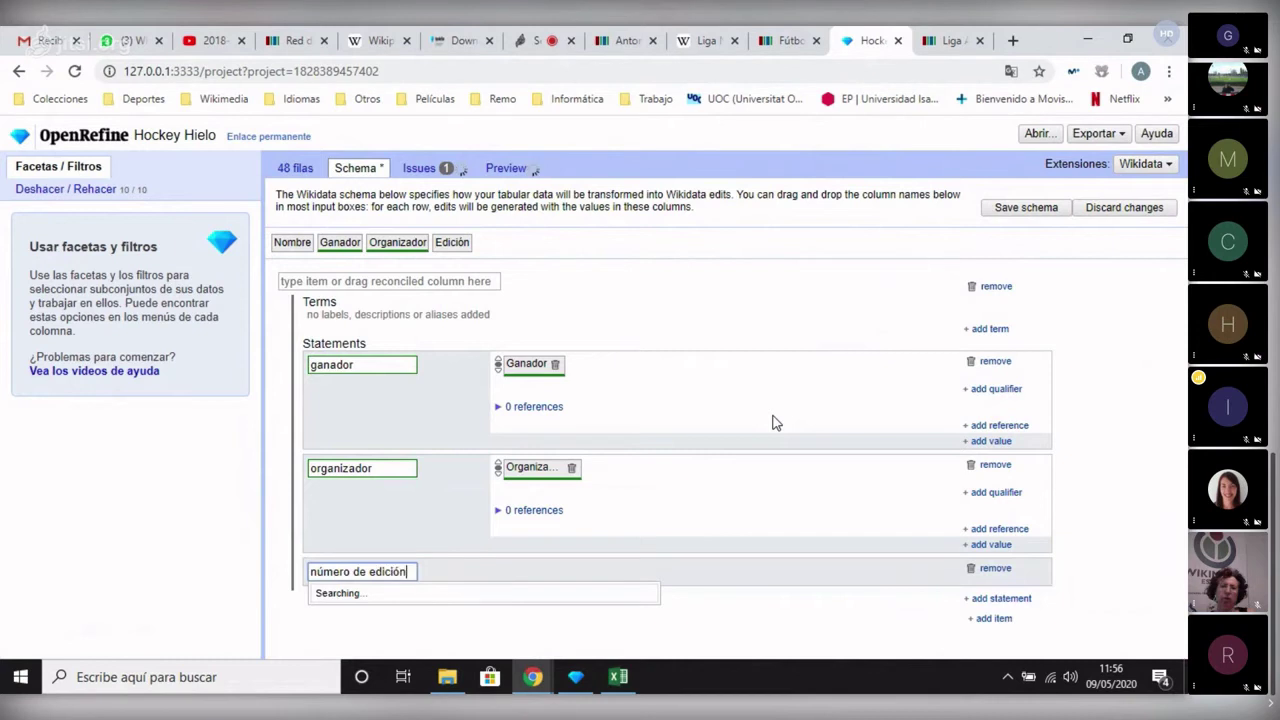
pyautogui.click(437, 620)
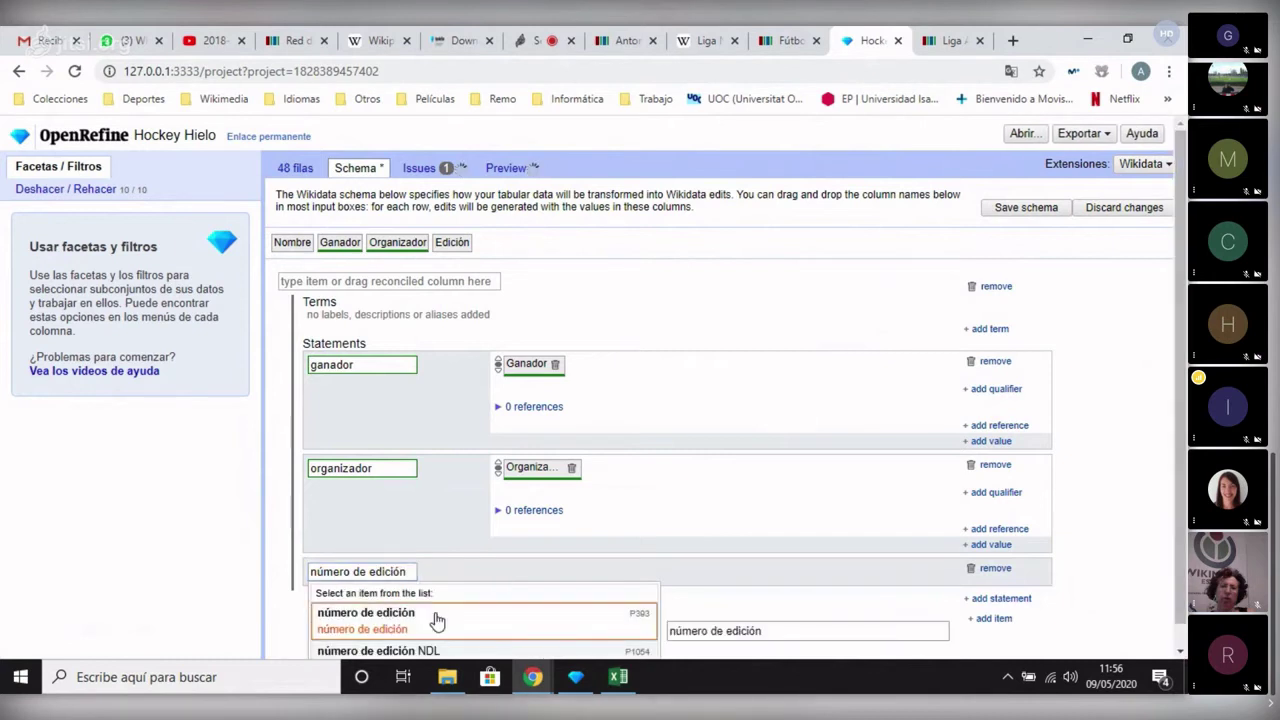
pyautogui.moveTo(448, 245); pyautogui.dragTo(505, 571)
pyautogui.scroll(-1, 651, 423)
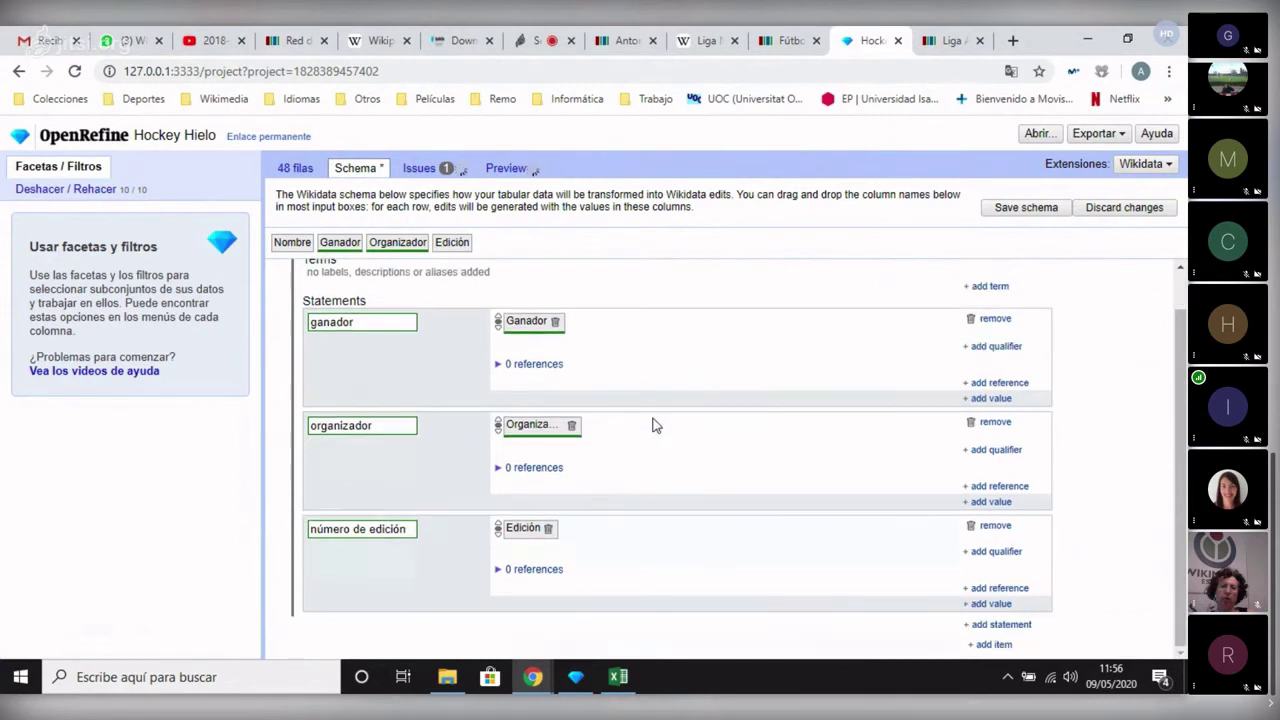
pyautogui.click(1026, 207)
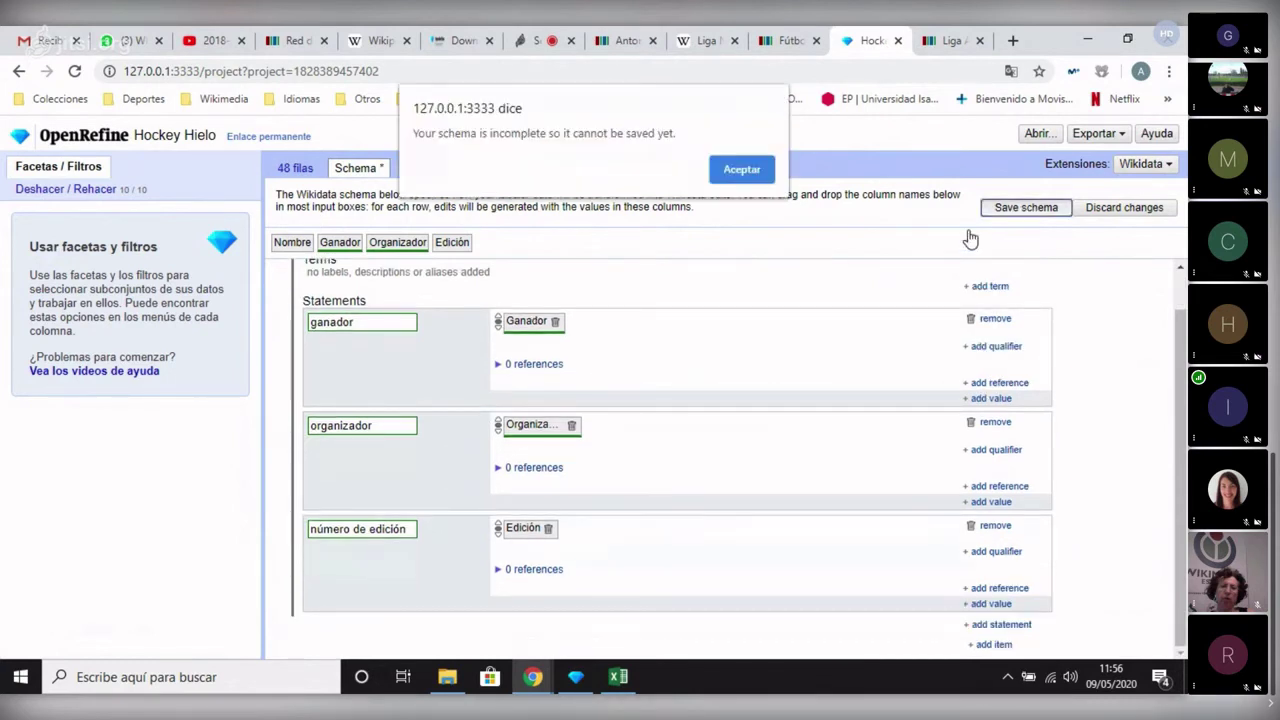
# Dismiss the message, check the schema's issues and edit preview, and look at the OpenRefine server console.
pyautogui.click(740, 170)
pyautogui.click(421, 168)
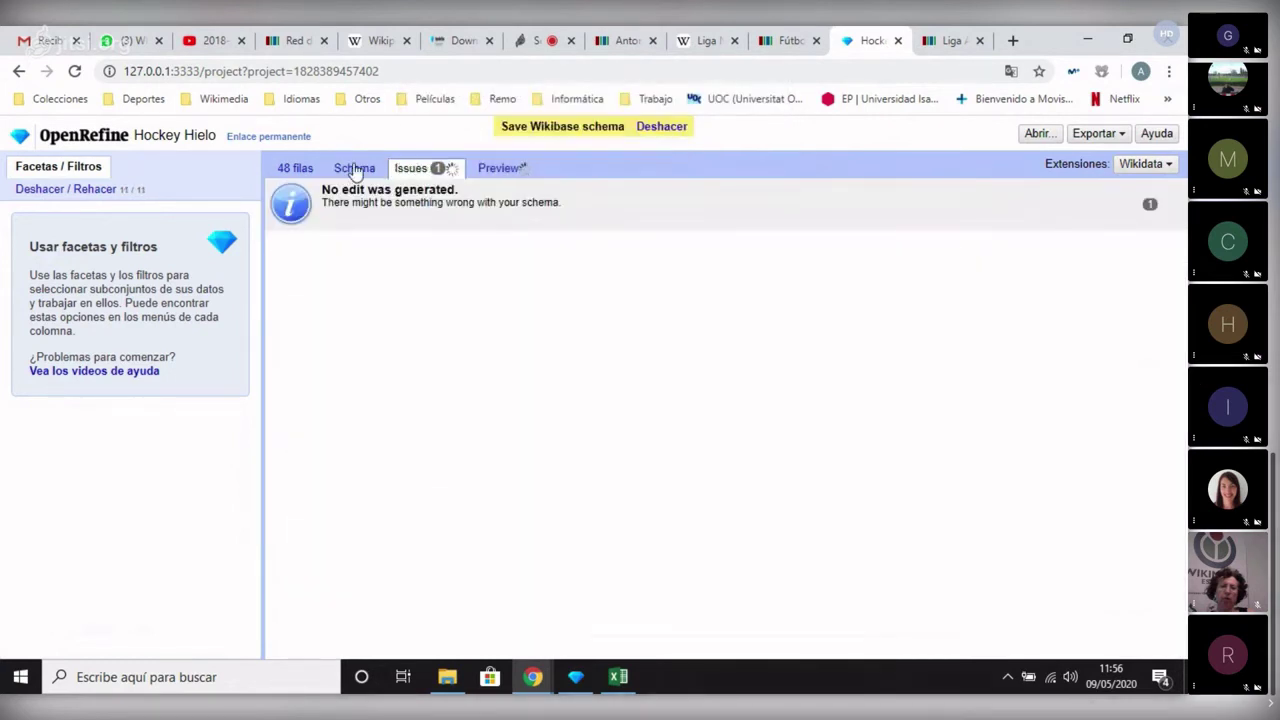
pyautogui.click(354, 168)
pyautogui.click(481, 172)
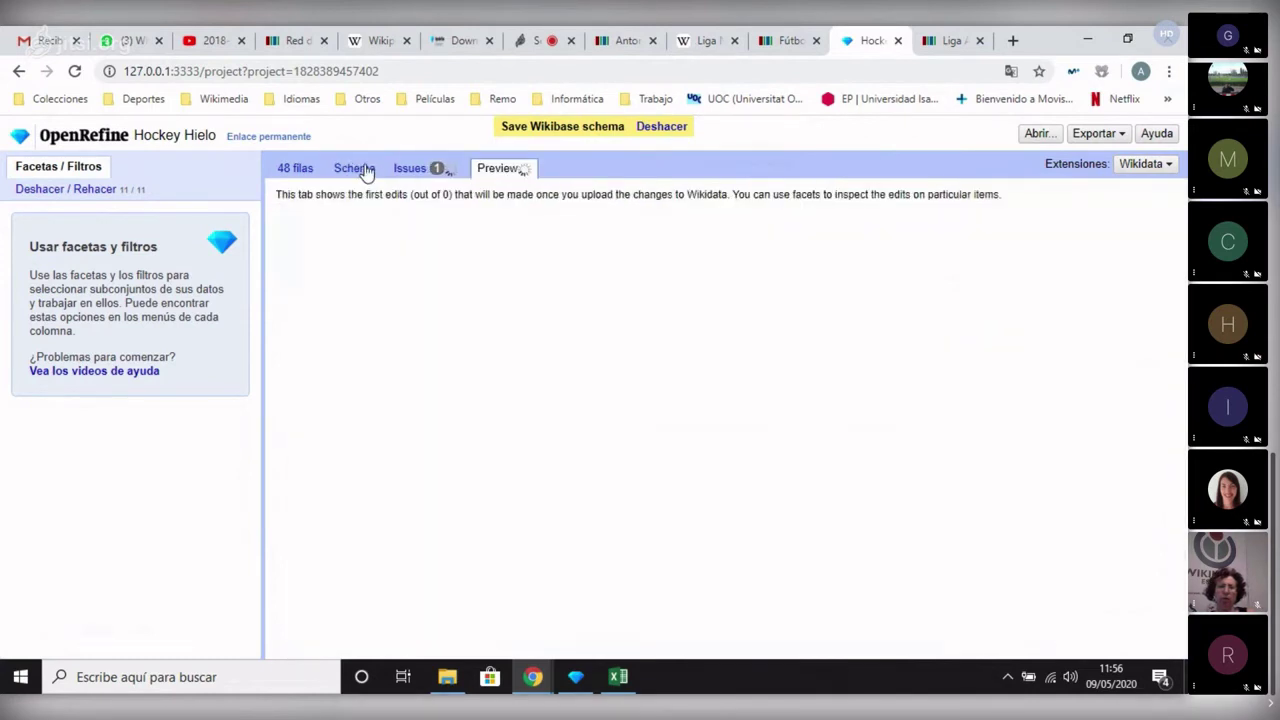
pyautogui.click(364, 171)
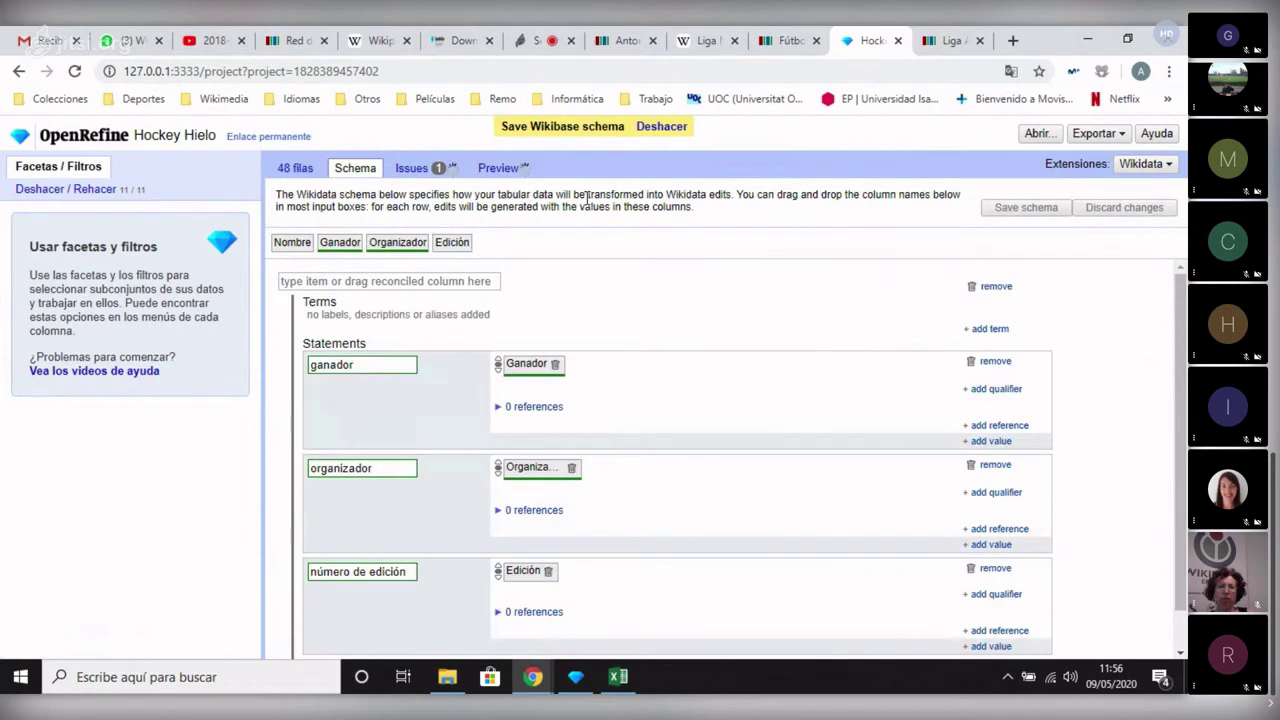
pyautogui.click(575, 677)
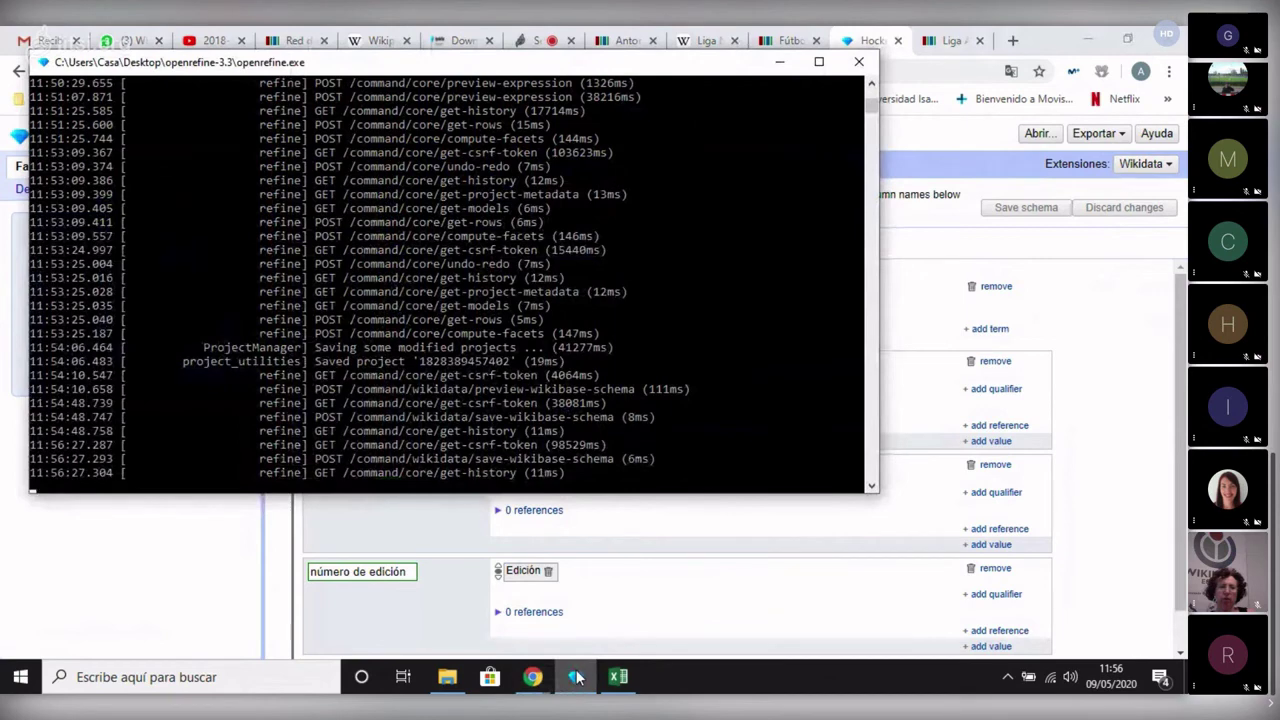
pyautogui.click(577, 679)
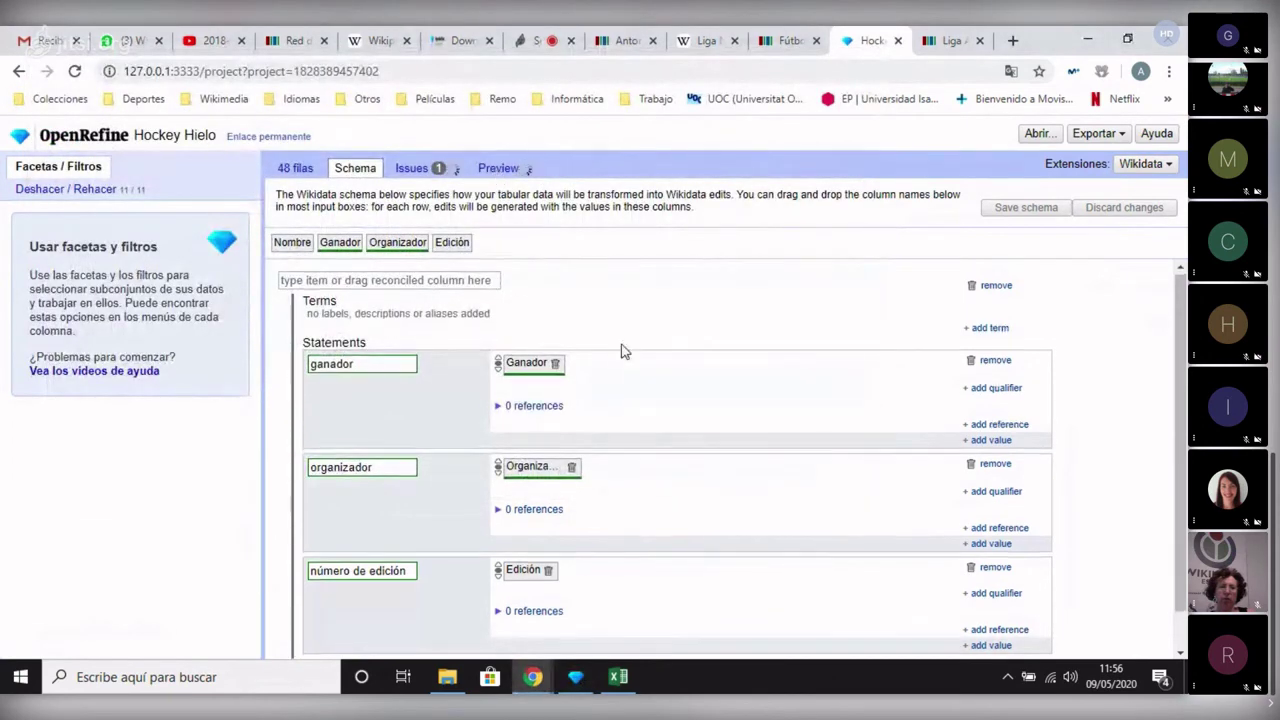
# Add an "instancia de" (P31) statement to the schema item below "número de edición".
pyautogui.scroll(-1, 623, 350)
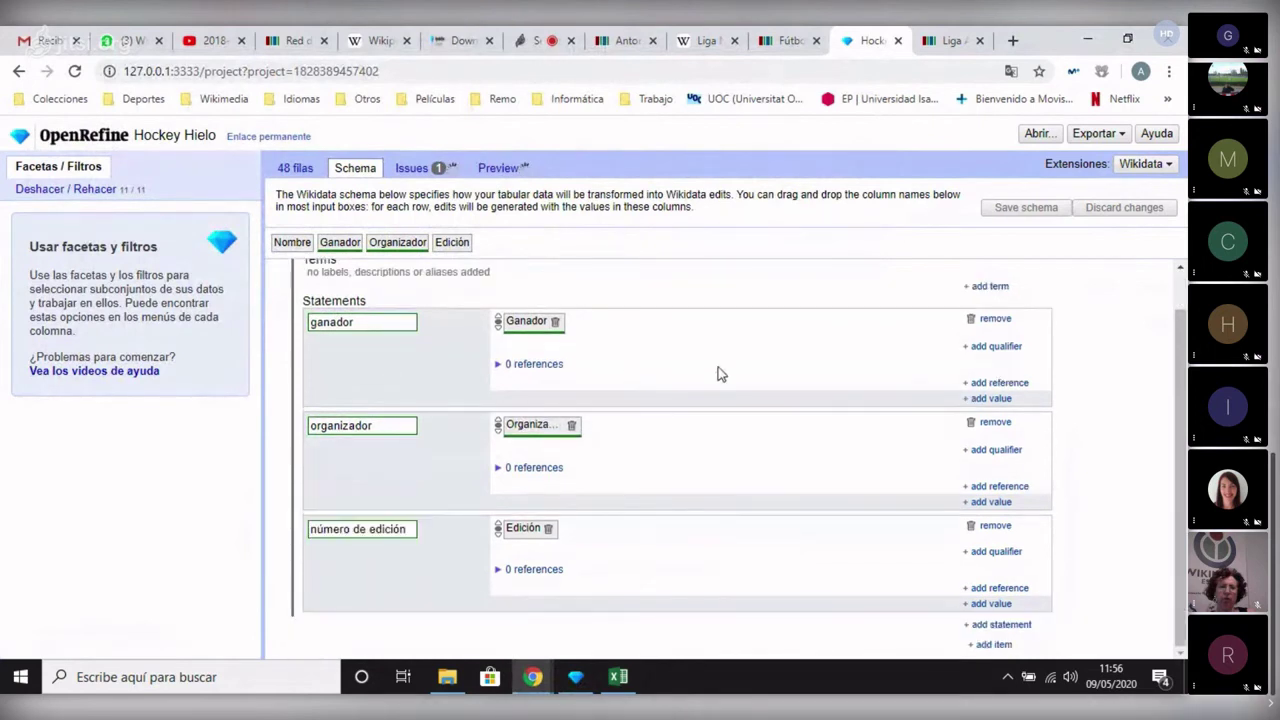
pyautogui.click(1000, 625)
pyautogui.scroll(-1, 823, 480)
pyautogui.write('lns')
pyautogui.write('tancia de')
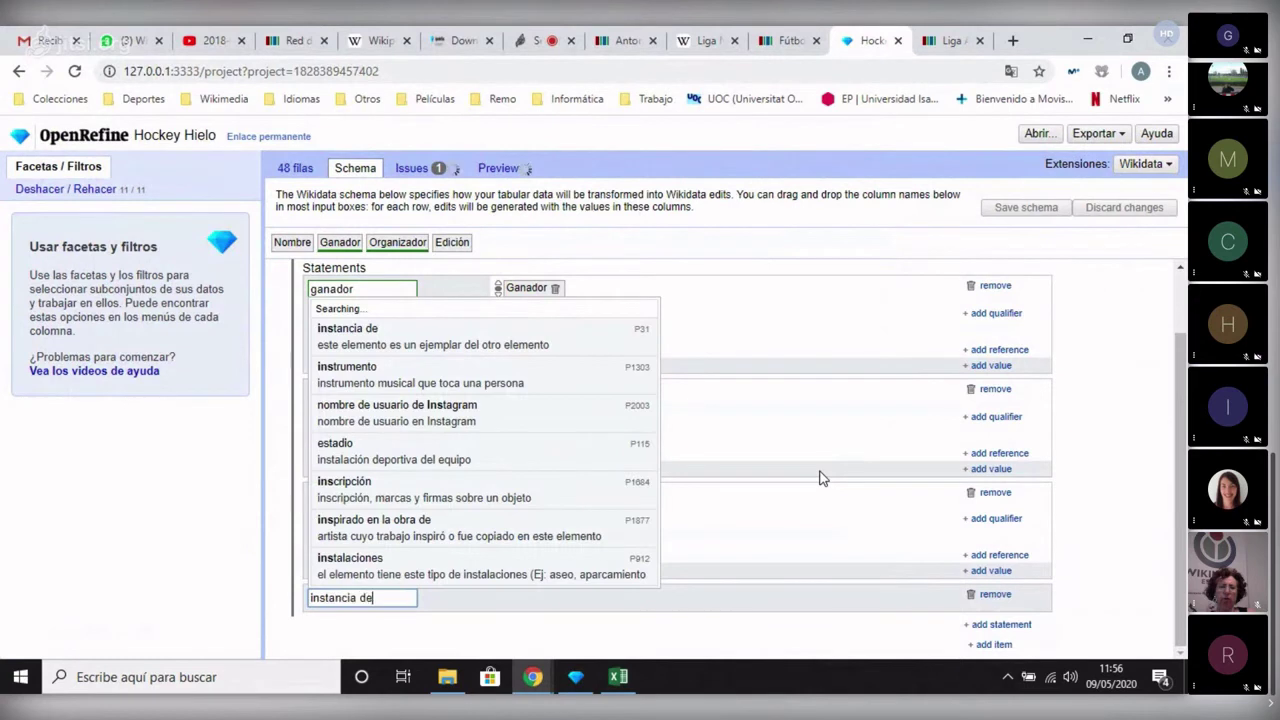
pyautogui.click(488, 632)
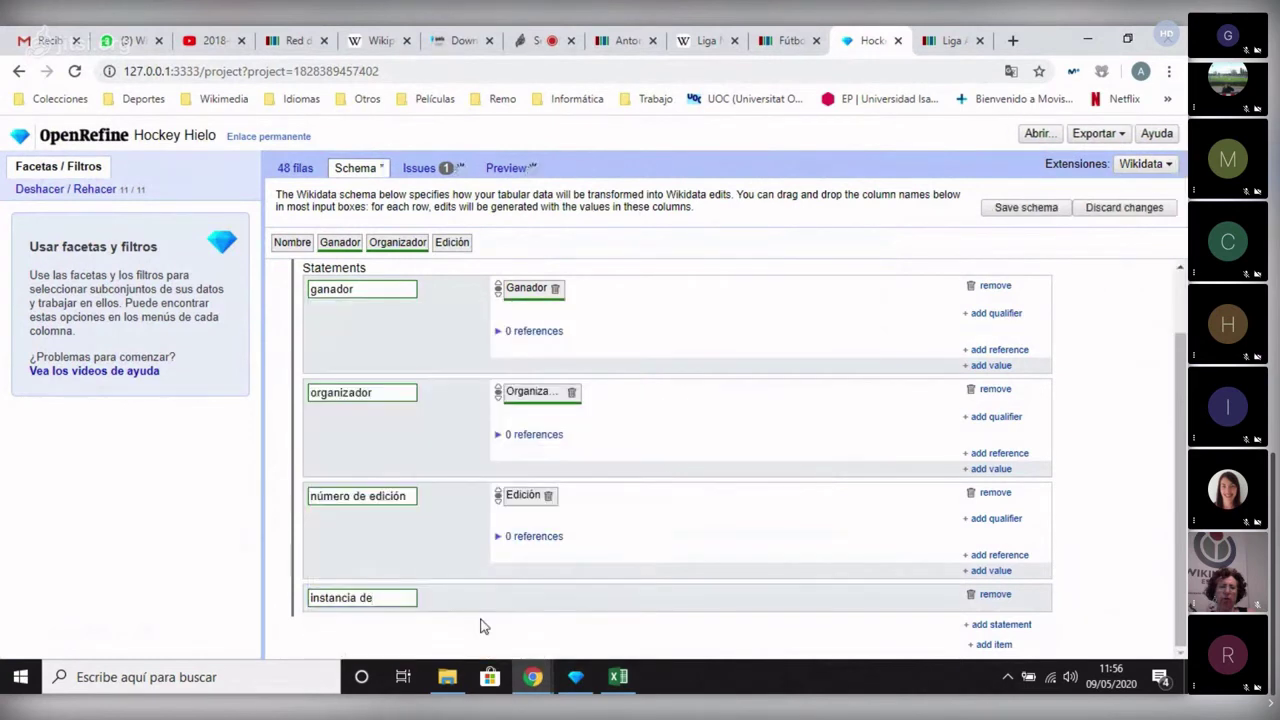
pyautogui.click(592, 598)
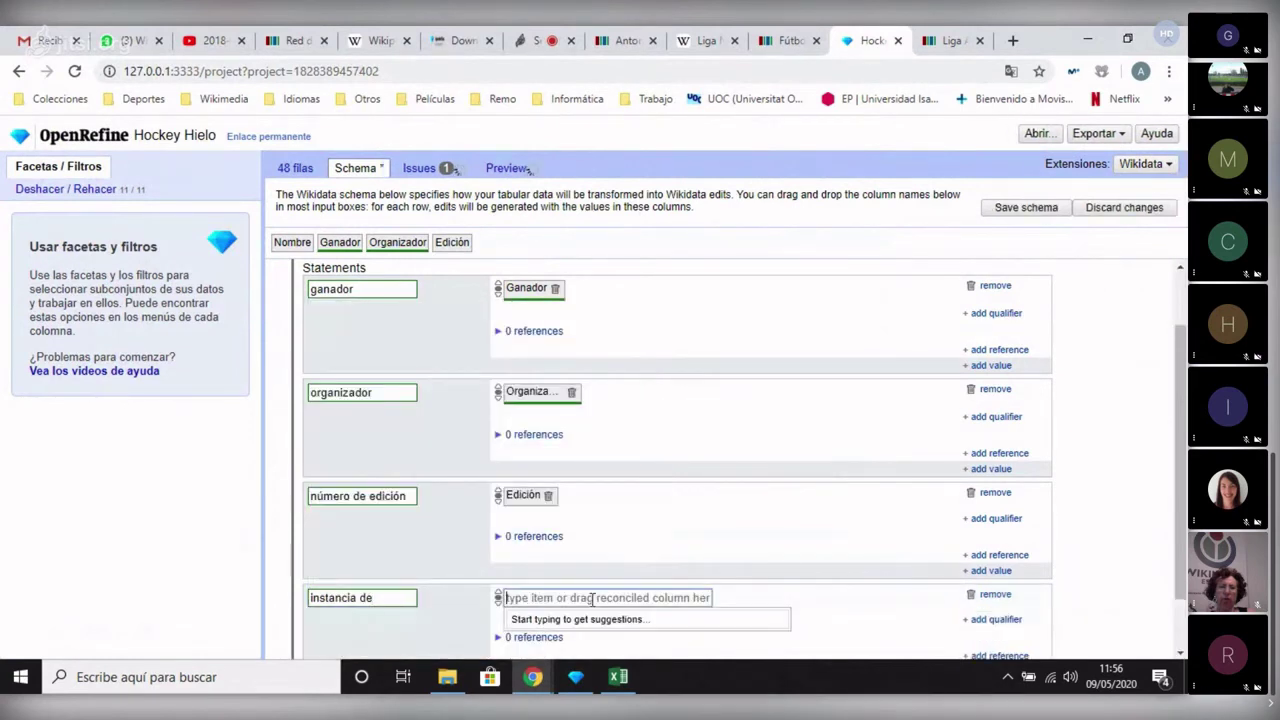
# Copy "temporada deportiva" from the league season's Wikidata page and set that item as the "instancia de" value.
pyautogui.click(968, 40)
pyautogui.scroll(-5, 434, 408)
pyautogui.scroll(-3, 363, 357)
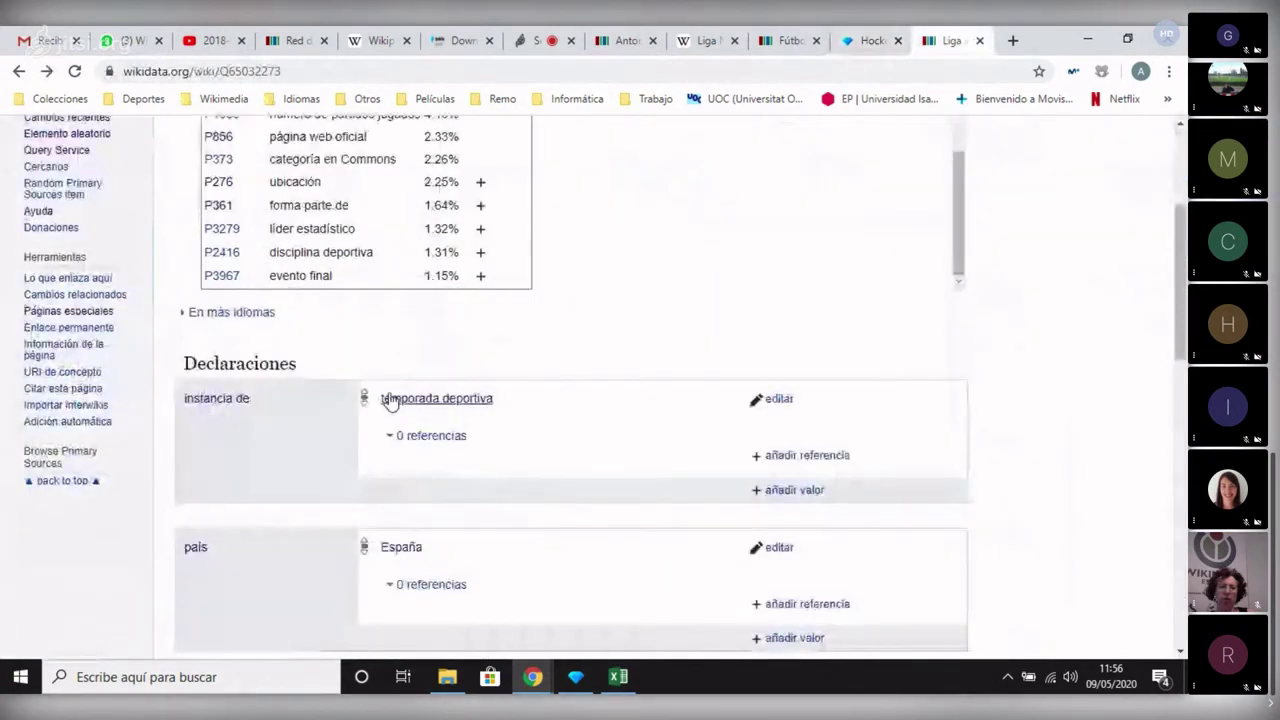
pyautogui.moveTo(497, 400); pyautogui.dragTo(388, 401)
pyautogui.hotkey('ctrl', 'c')
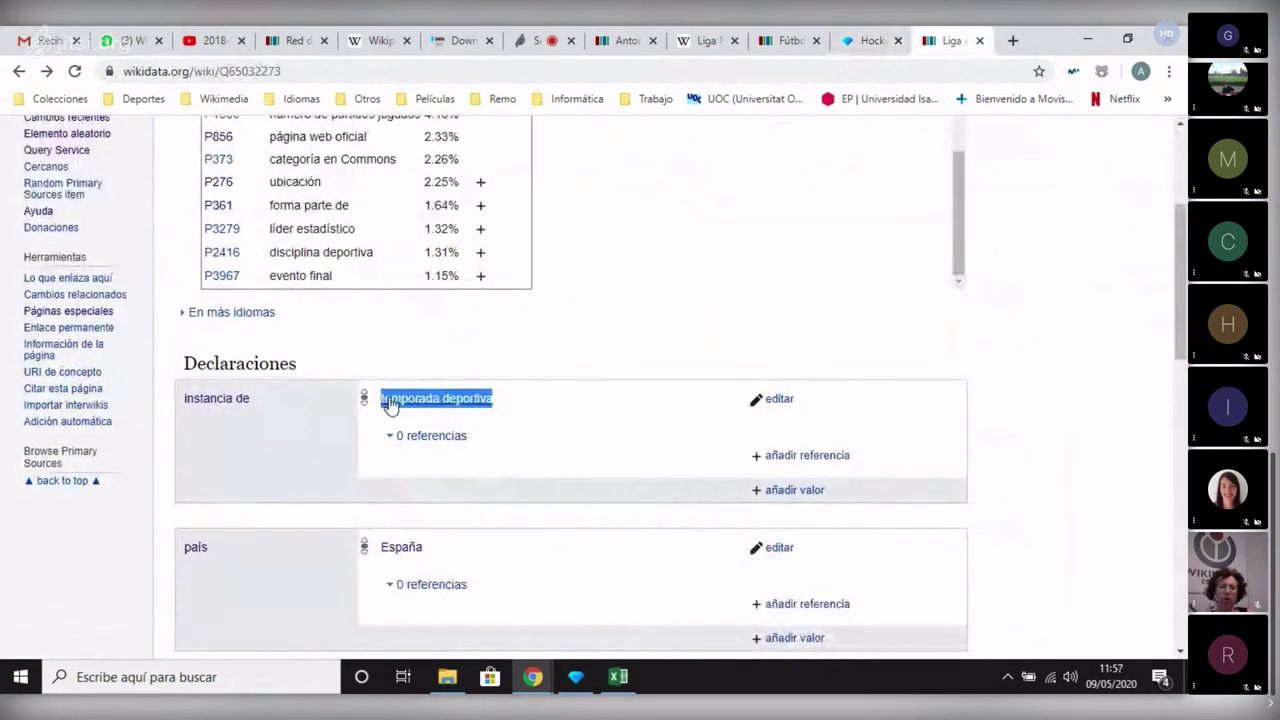
pyautogui.click(866, 40)
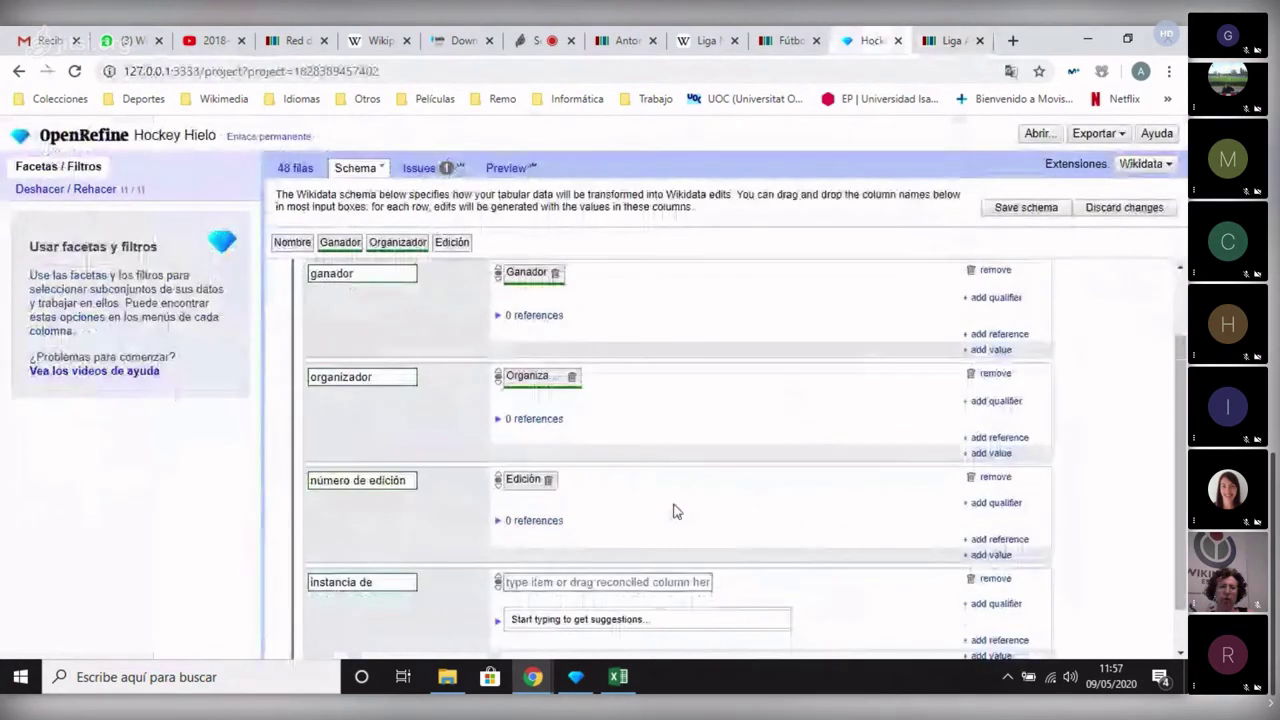
pyautogui.click(620, 582)
pyautogui.hotkey('ctrl', 'v')
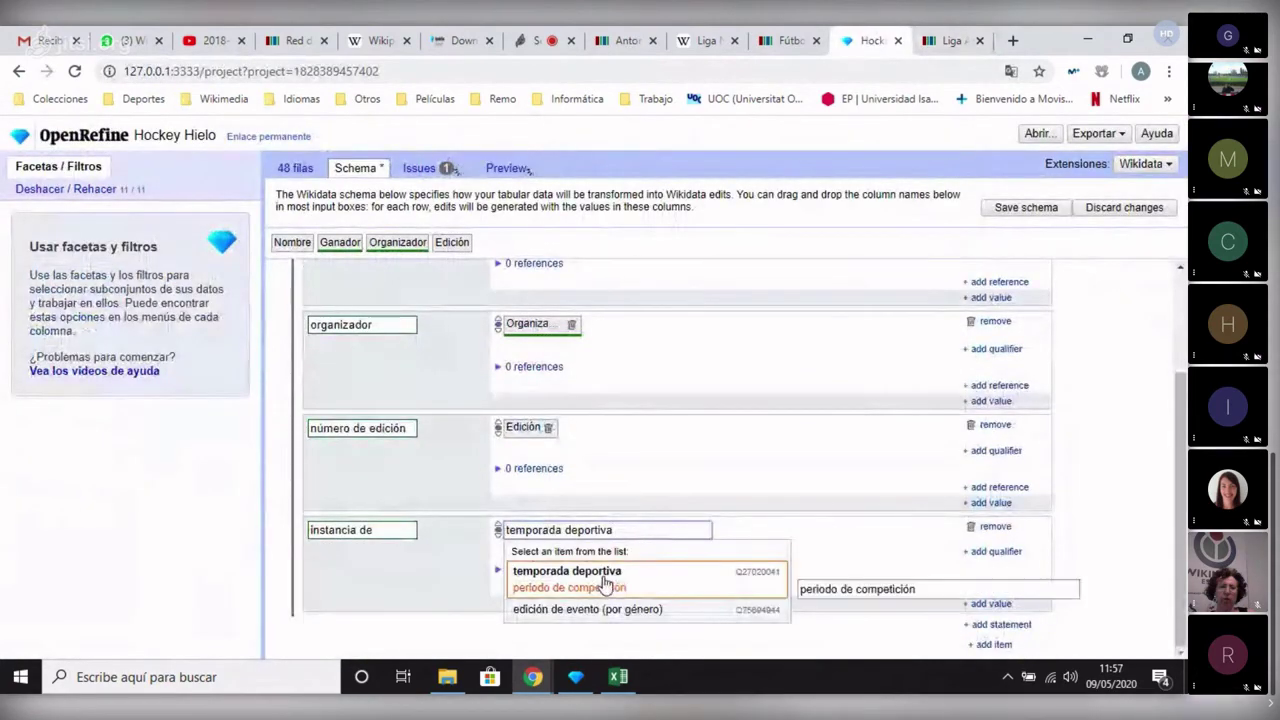
pyautogui.click(605, 580)
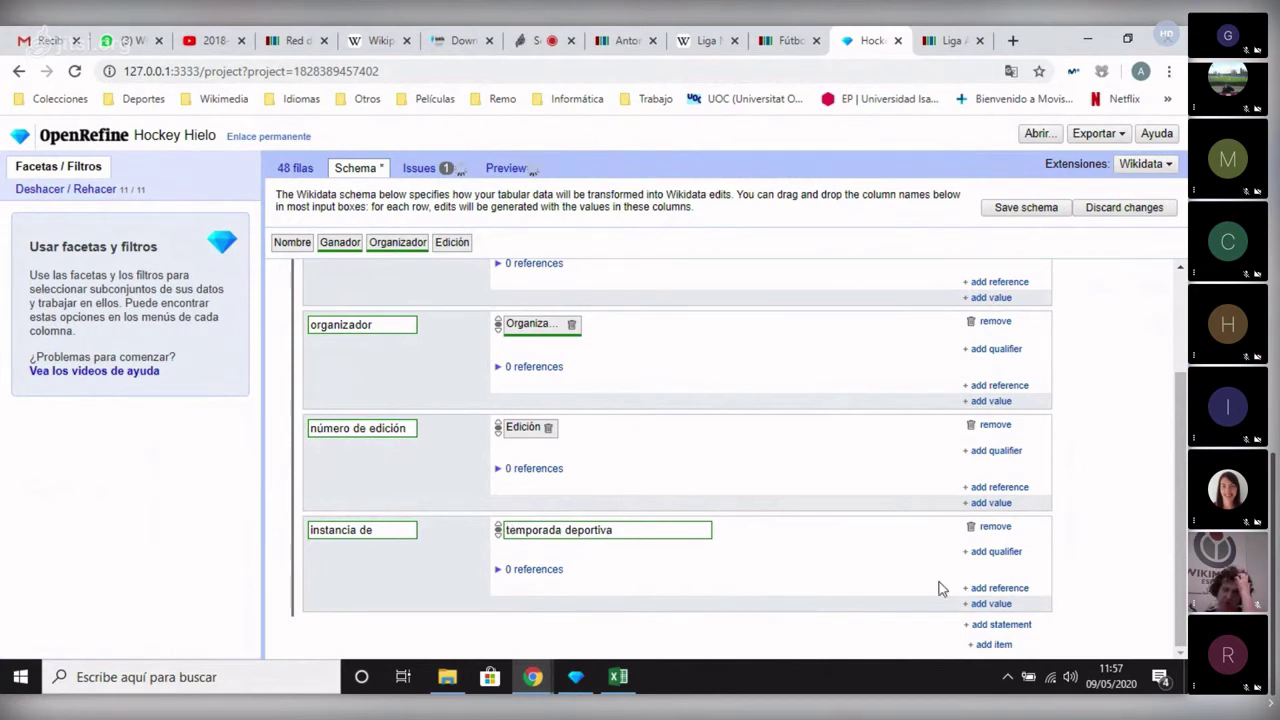
# Add a "deporte" statement to the schema item with "hockey sobre hielo" (Q41466) as its value.
pyautogui.click(998, 624)
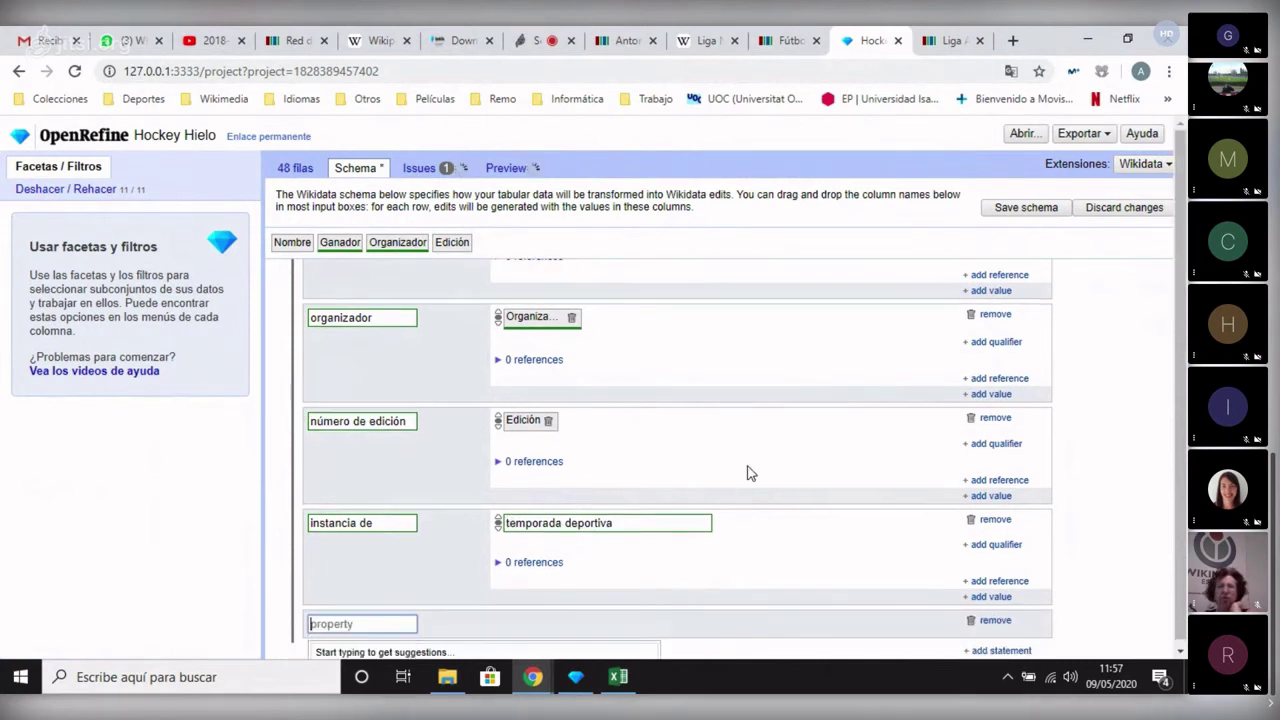
pyautogui.write('deporte')
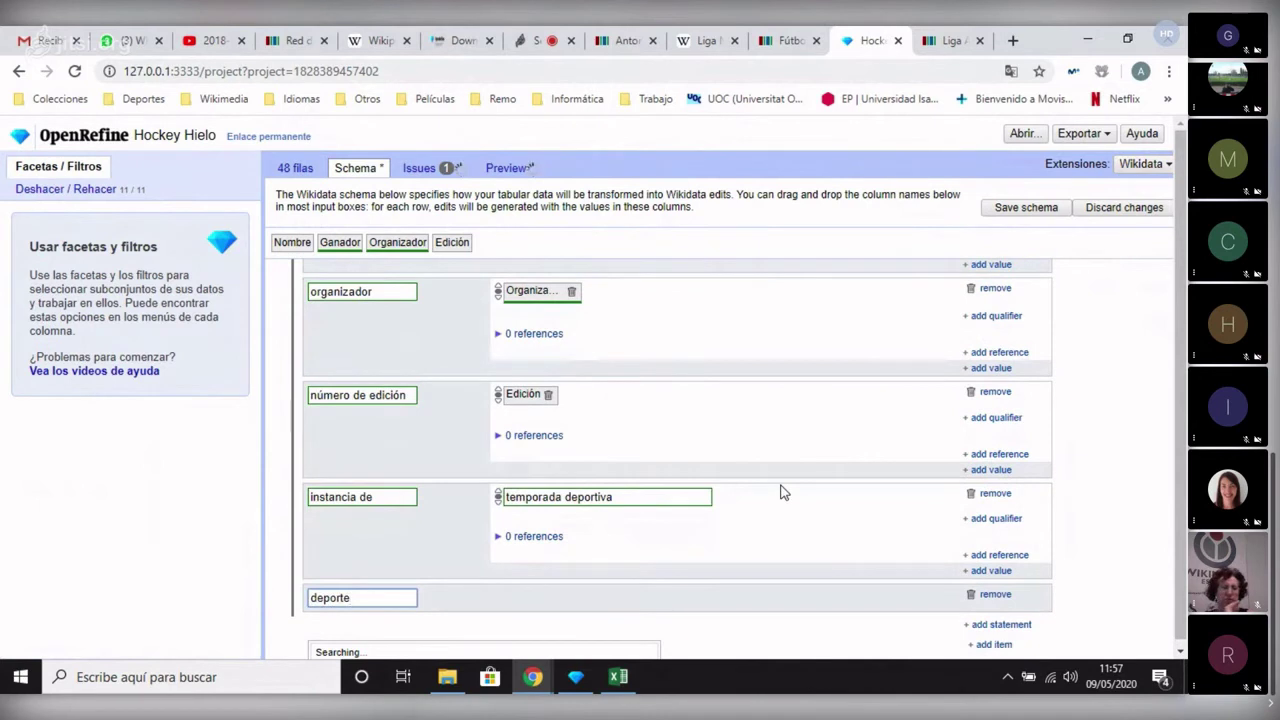
pyautogui.click(442, 634)
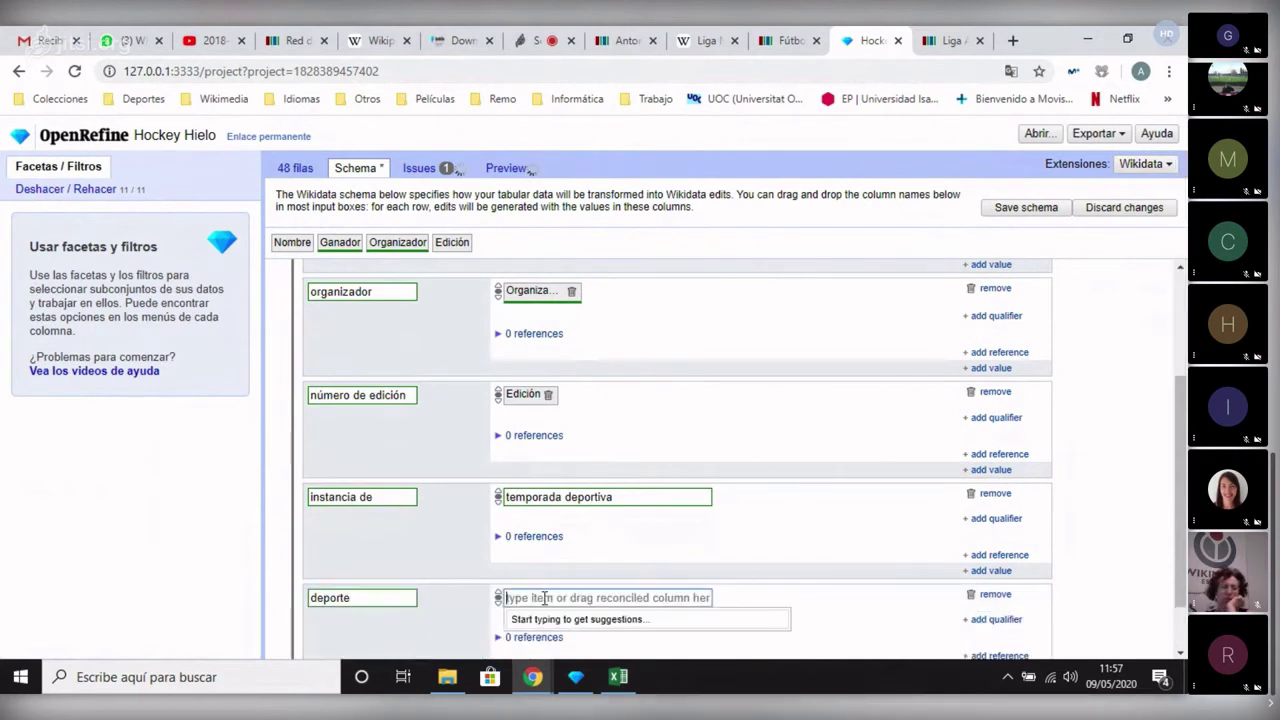
pyautogui.write('hockey sobre hielo')
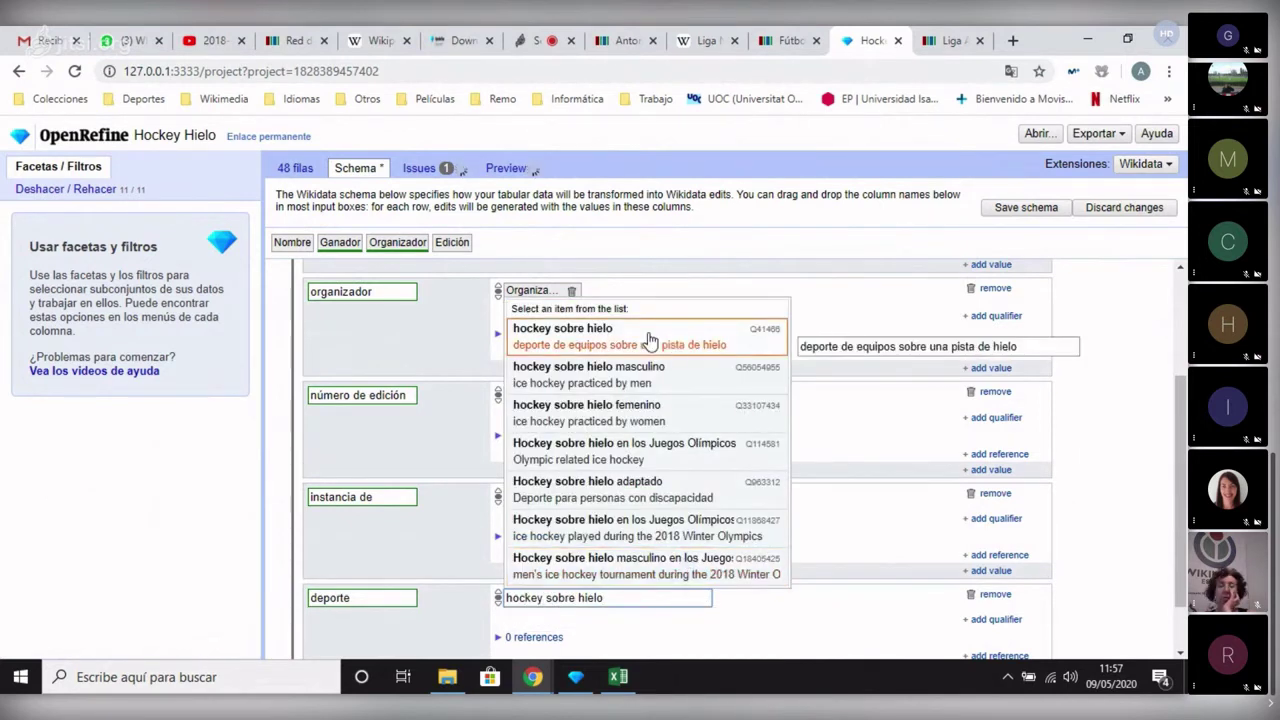
pyautogui.click(648, 340)
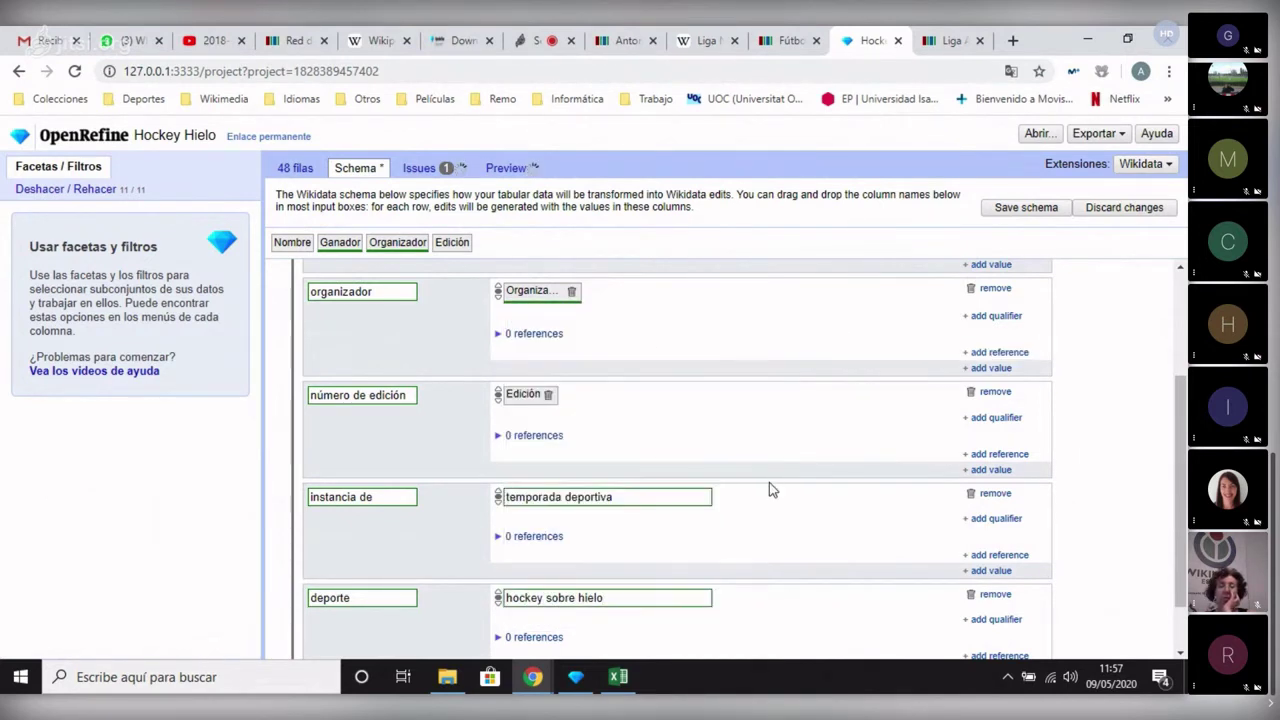
# Add a "país" statement to the schema item with the European country "España" (Q29) as its value.
pyautogui.scroll(-1, 769, 482)
pyautogui.click(1000, 624)
pyautogui.scroll(-1, 843, 482)
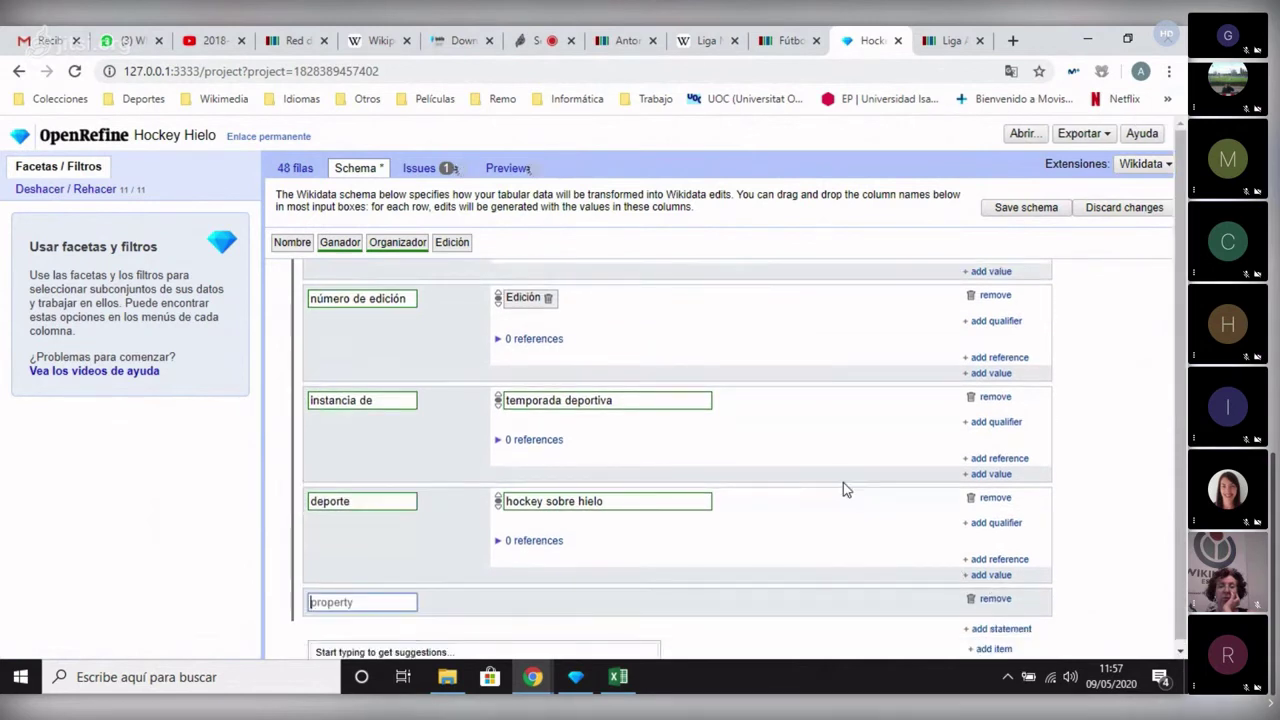
pyautogui.write('país')
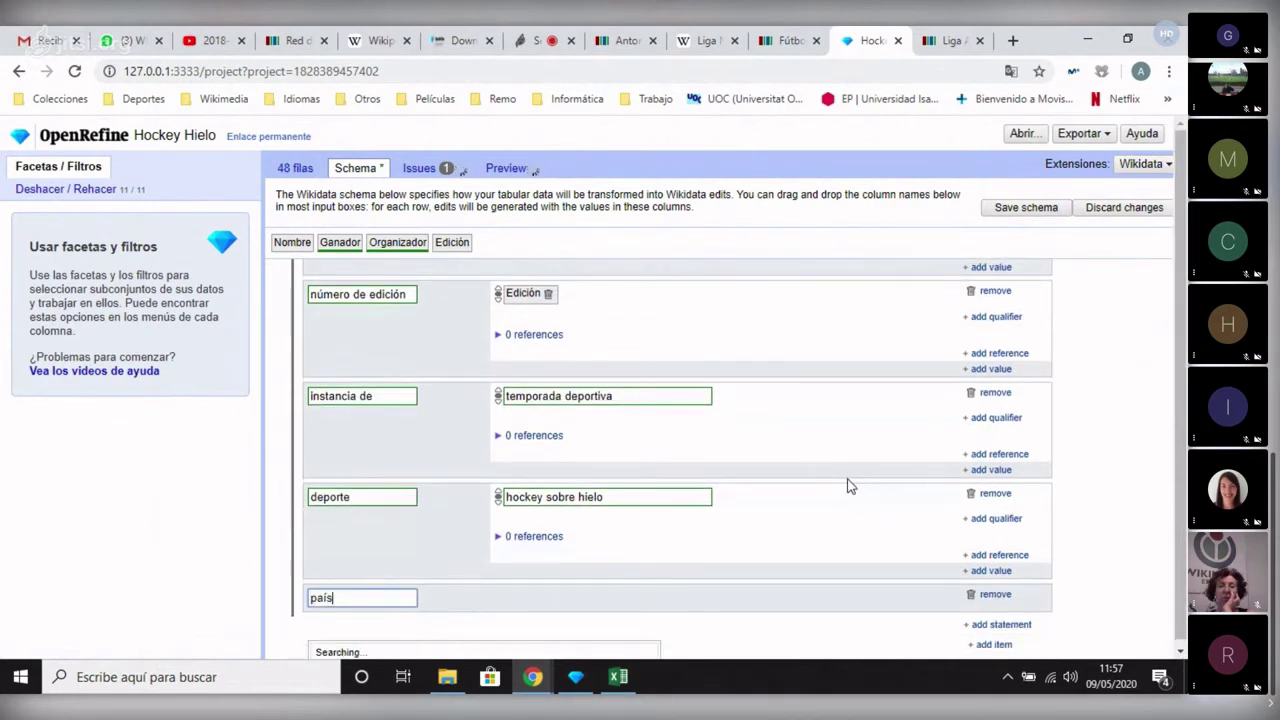
pyautogui.click(500, 334)
pyautogui.click(537, 598)
pyautogui.write('España')
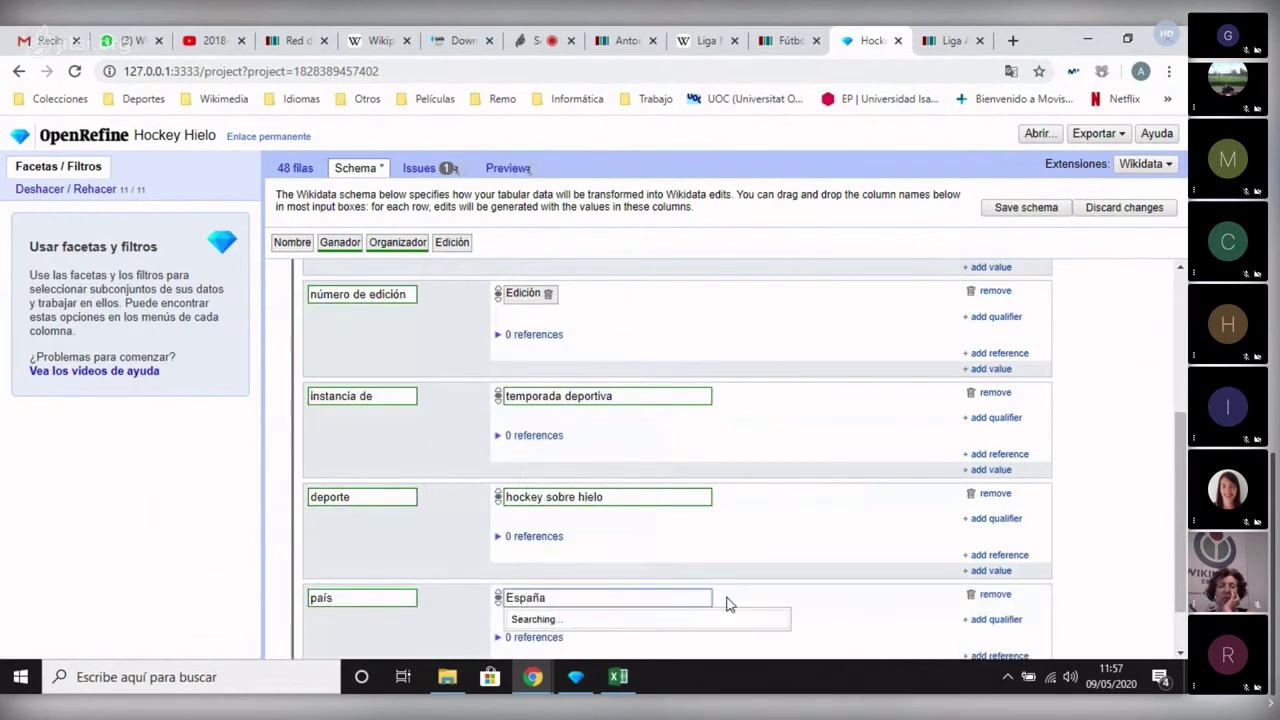
pyautogui.scroll(-2, 671, 534)
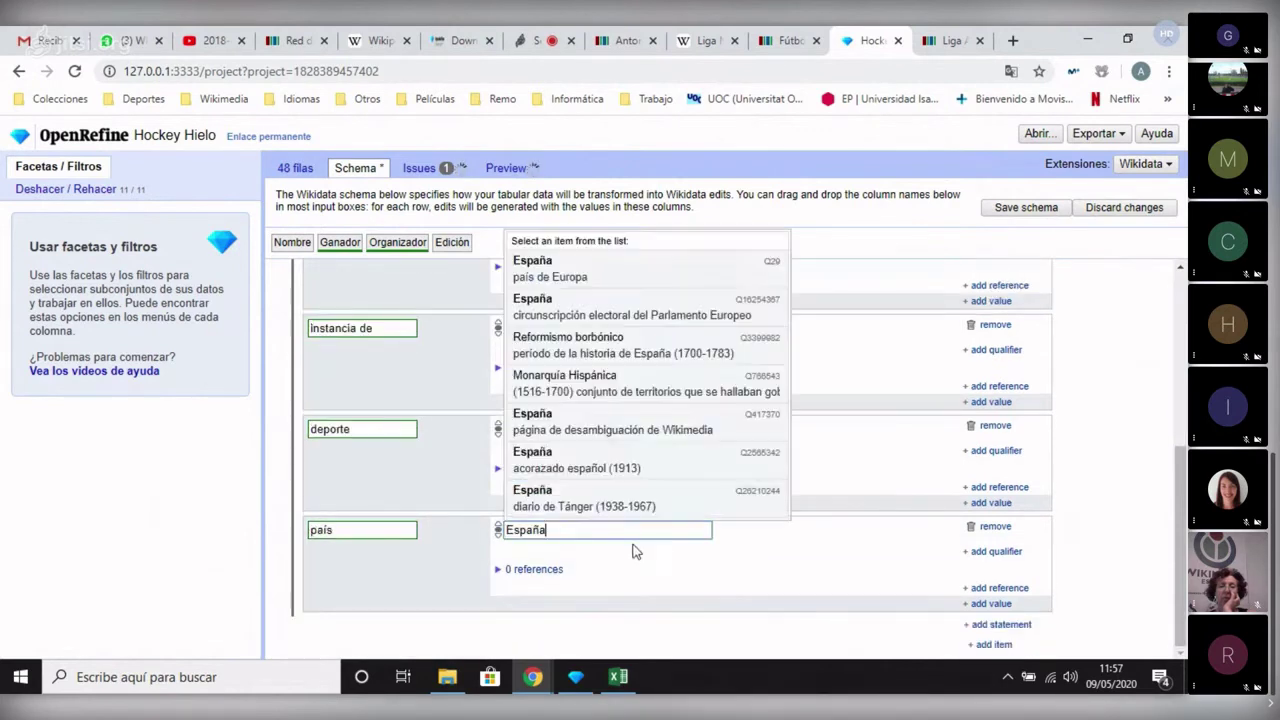
pyautogui.click(604, 272)
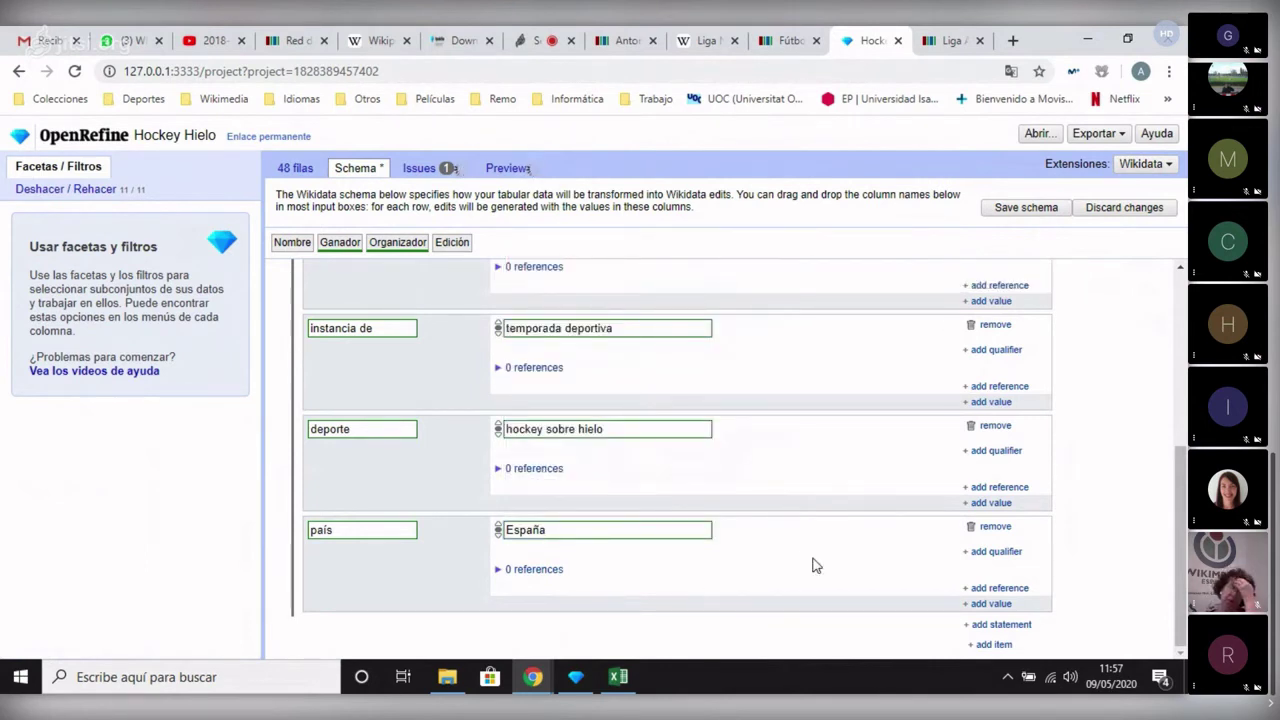
# Add a "temporada deportiva" statement to the schema item, ready for its value.
pyautogui.click(1001, 624)
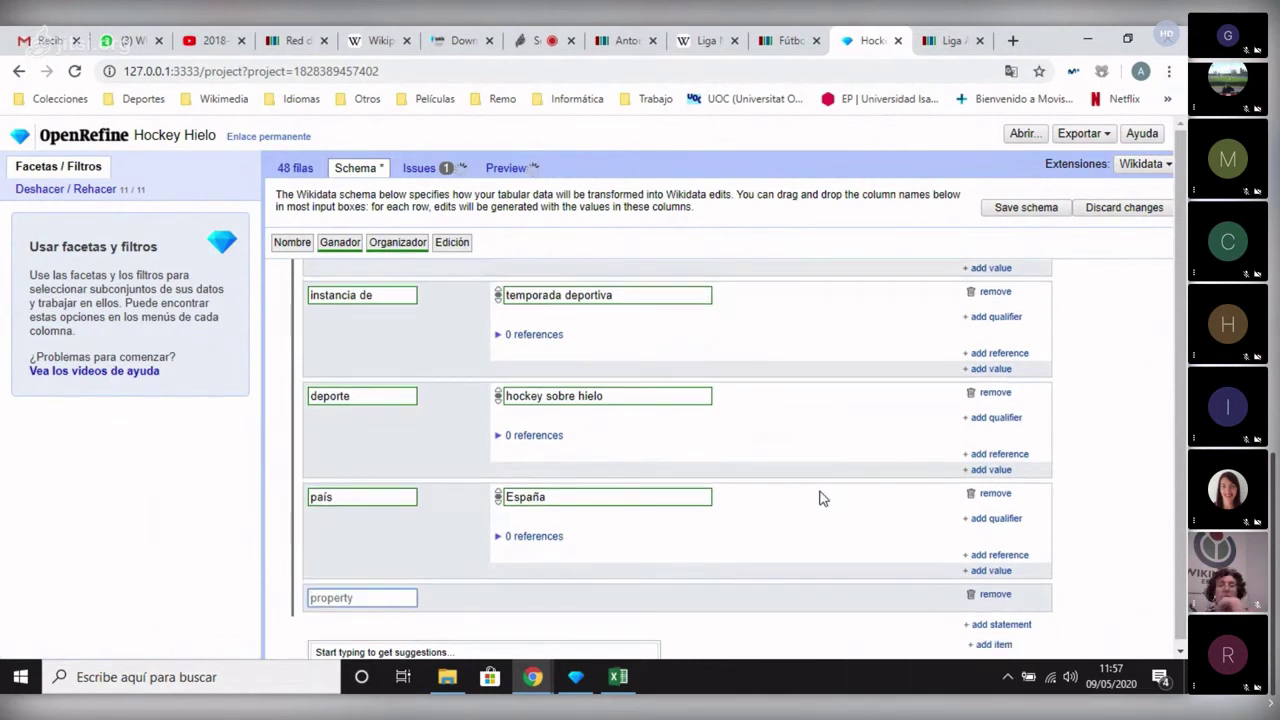
pyautogui.write('temporada')
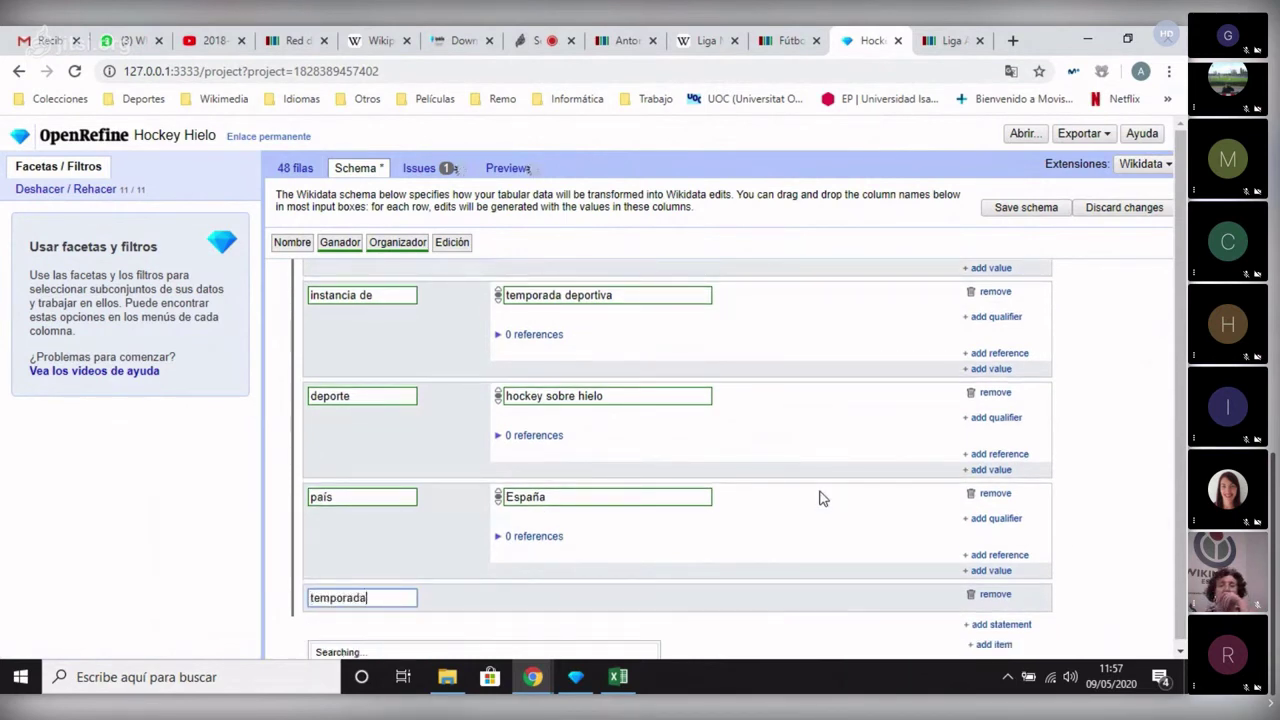
pyautogui.write(' deportiva')
pyautogui.click(457, 640)
pyautogui.click(543, 599)
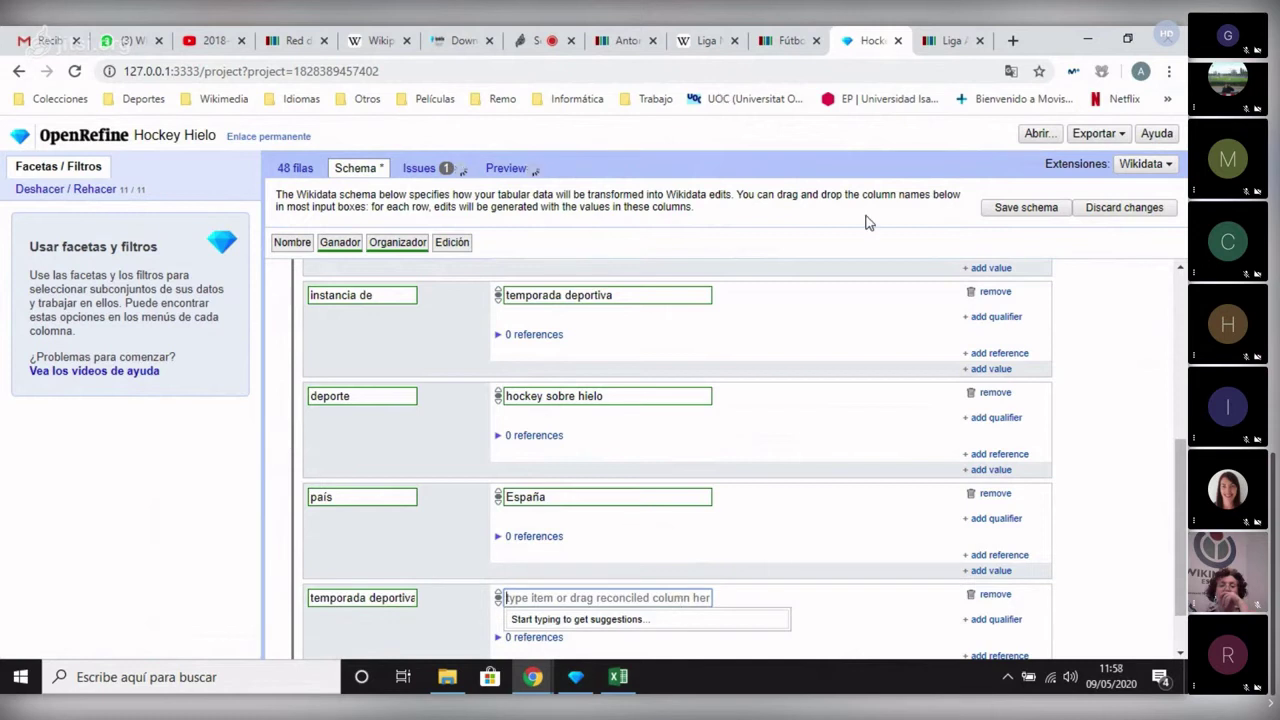
# Try to find the league item for the statement value by searching for "Liga Española de Hockey patines".
pyautogui.write('Liga de Hockey patines')
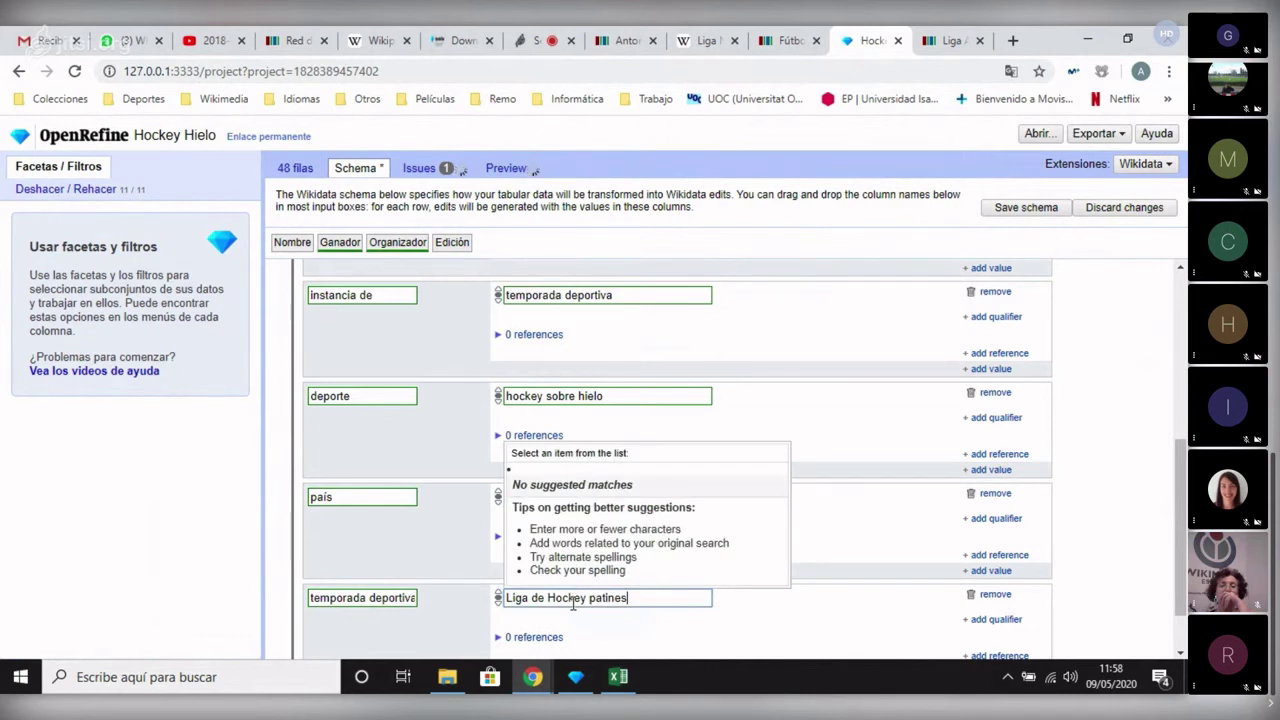
pyautogui.click(534, 597)
pyautogui.press('BackSpace')
pyautogui.write('Españaola')
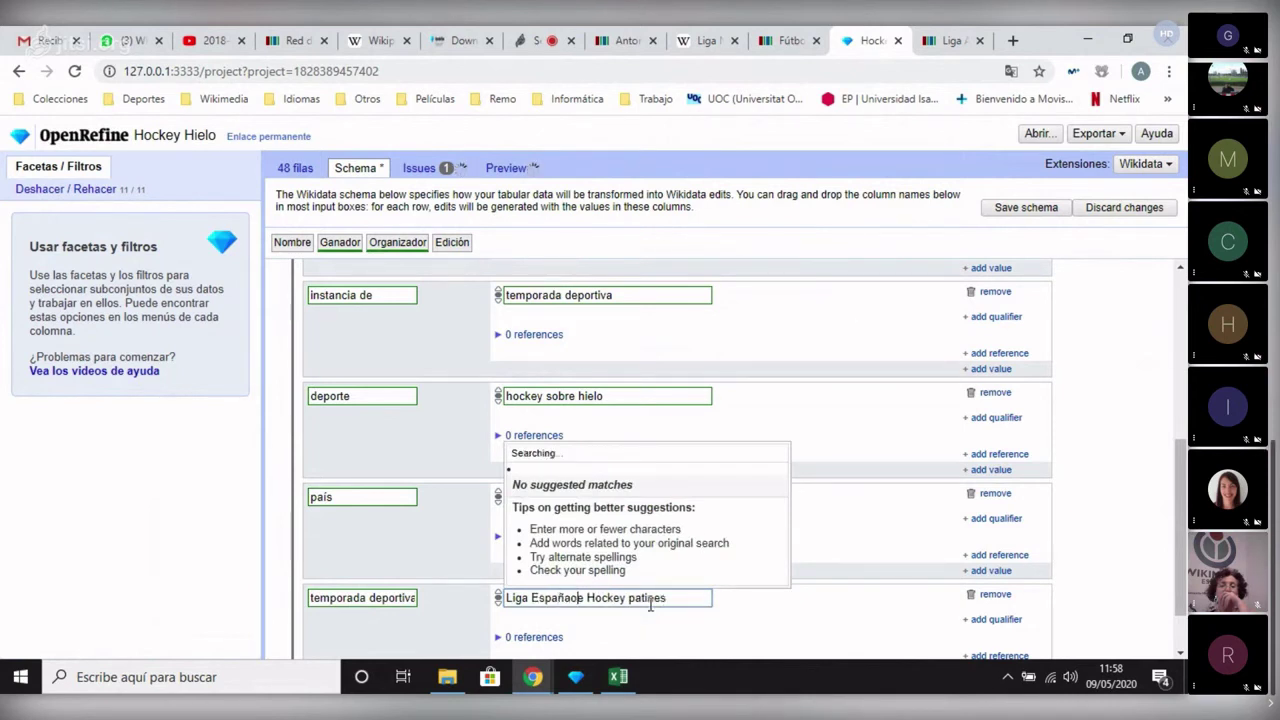
pyautogui.press('BackSpace')
pyautogui.press('BackSpace')
pyautogui.press('BackSpace')
pyautogui.press('BackSpace')
pyautogui.write('ola d')
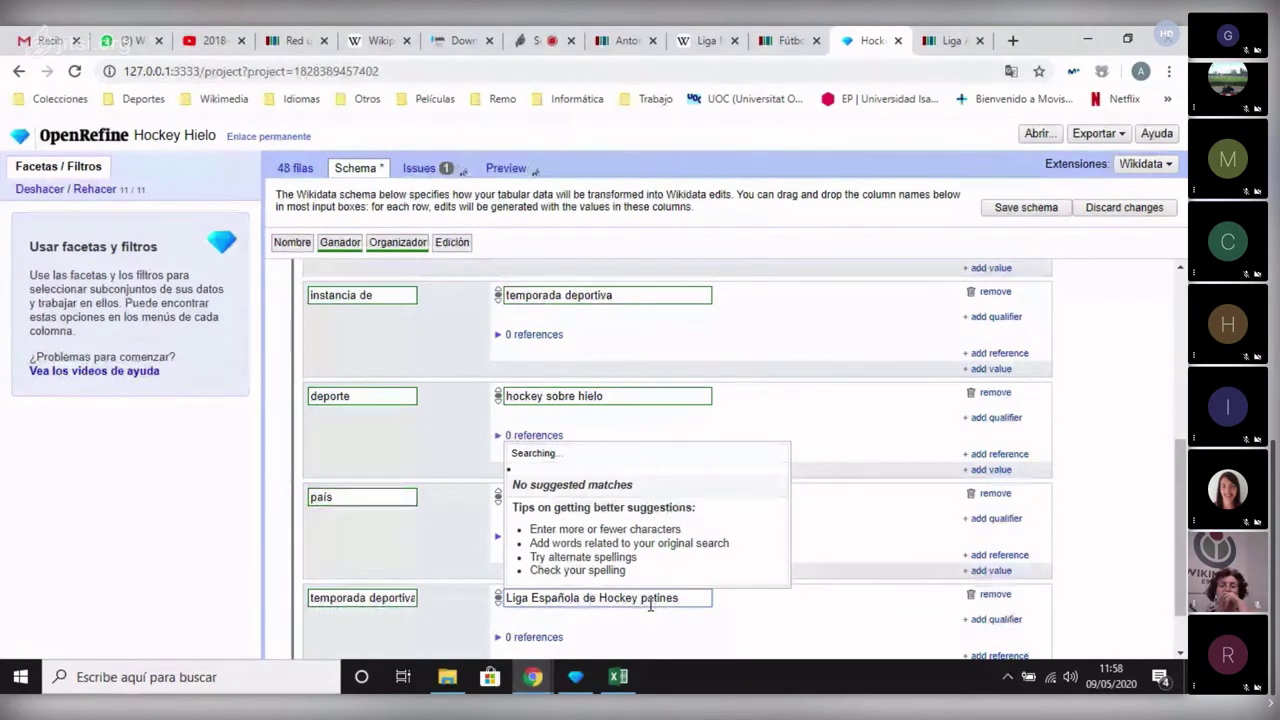
# Search with the copied Wikipedia title "Liga Nacional de Hockey Hielo" and choose "Liga Nacional Femenina de Hockey sobre Hielo" as the "temporada deportiva" value.
pyautogui.click(707, 40)
pyautogui.moveTo(174, 218); pyautogui.dragTo(557, 222)
pyautogui.hotkey('ctrl', 'c')
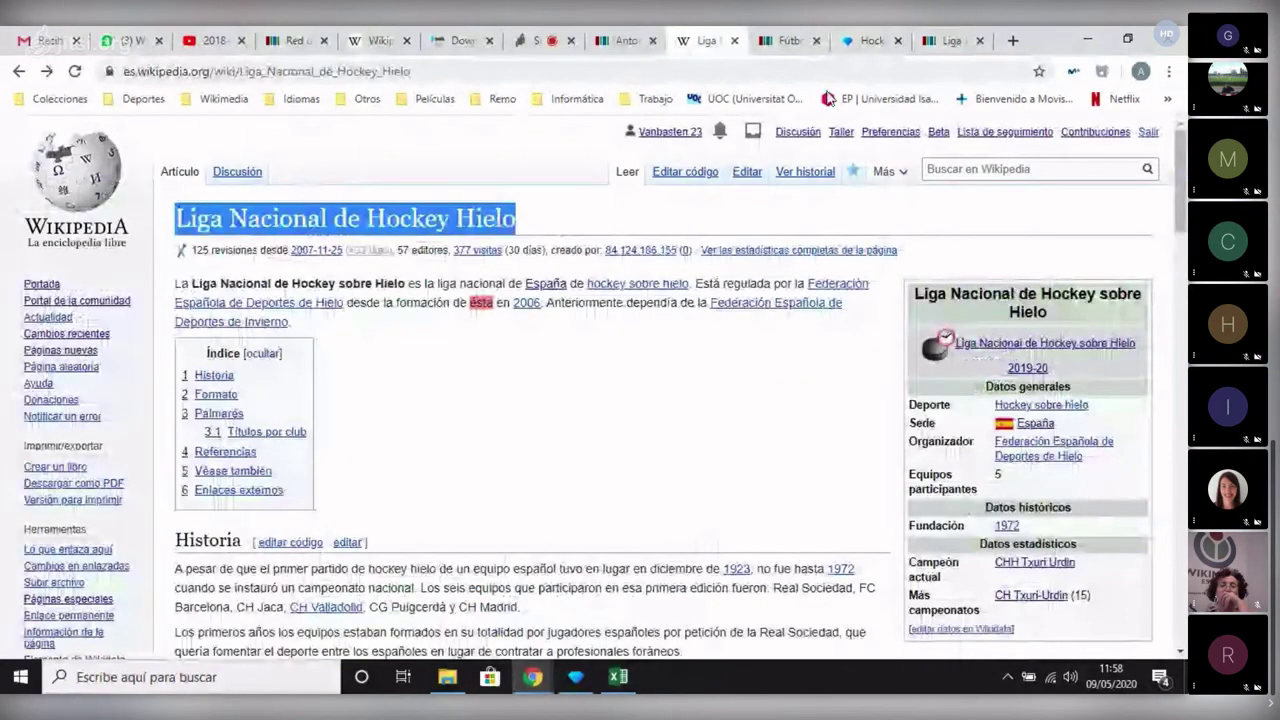
pyautogui.click(870, 42)
pyautogui.click(686, 598)
pyautogui.hotkey('ctrl', 'a')
pyautogui.hotkey('ctrl', 'v')
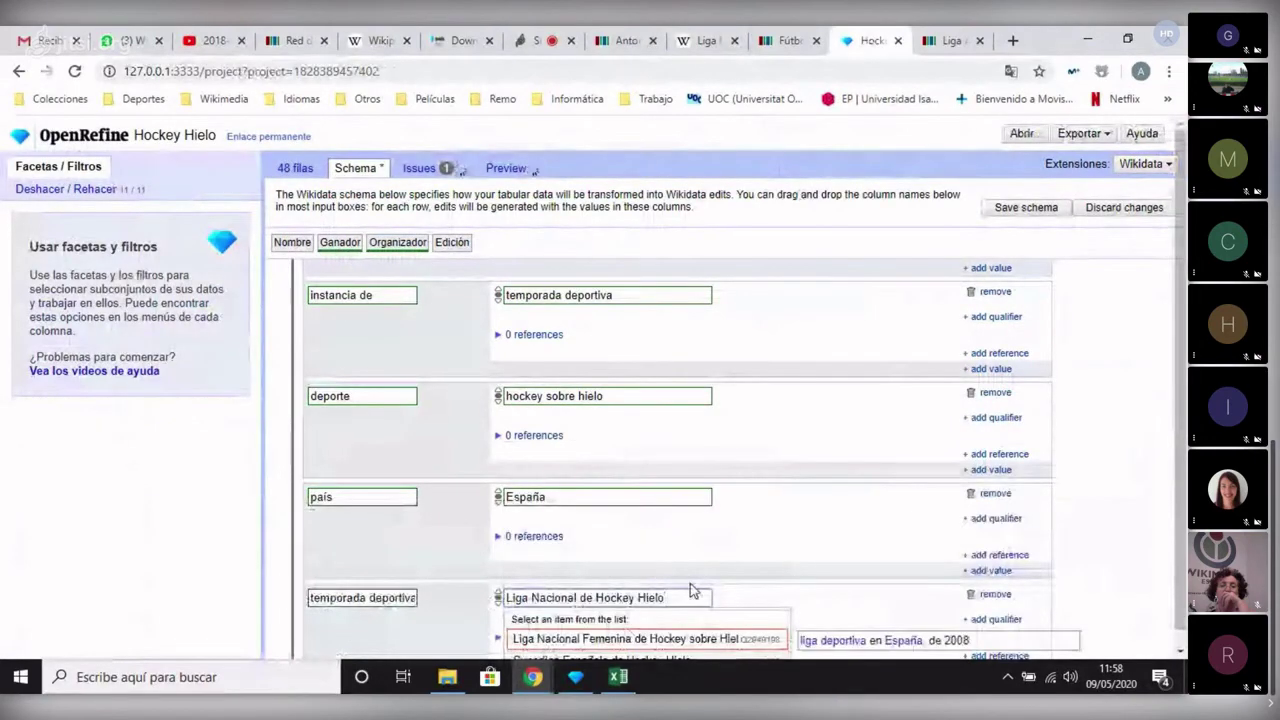
pyautogui.scroll(-1, 643, 598)
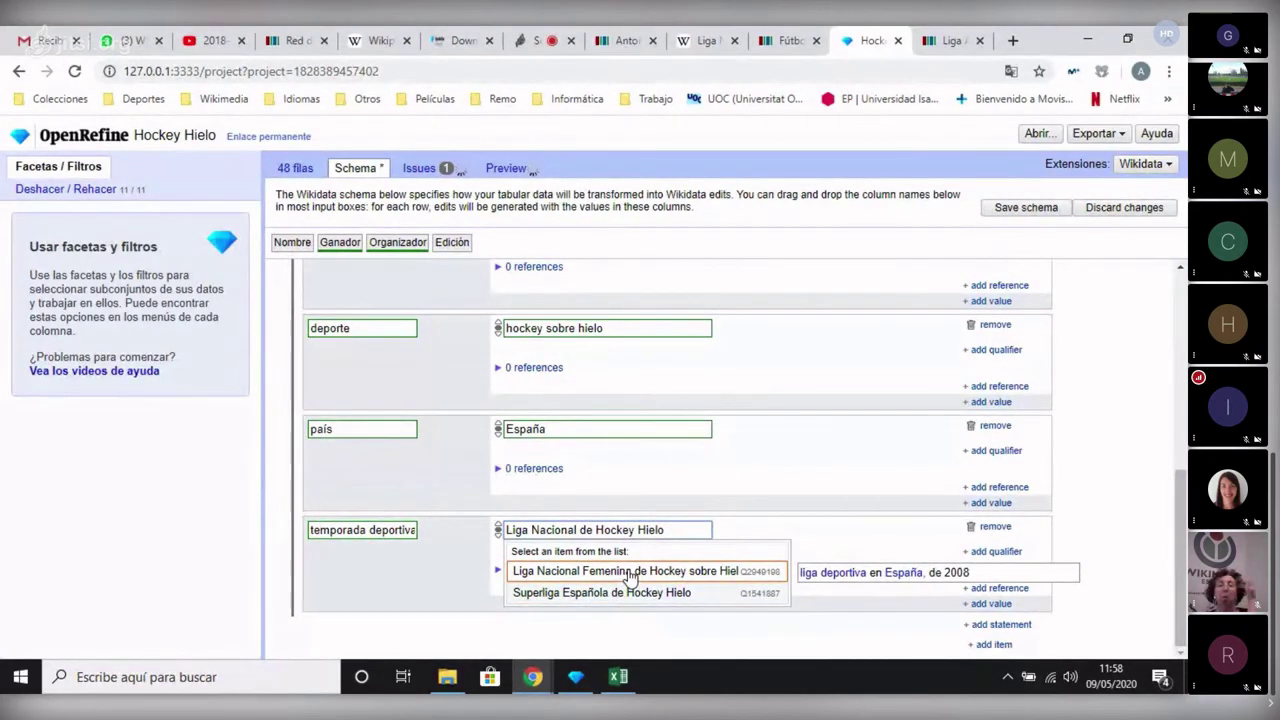
pyautogui.click(630, 572)
pyautogui.moveTo(625, 530); pyautogui.dragTo(727, 538)
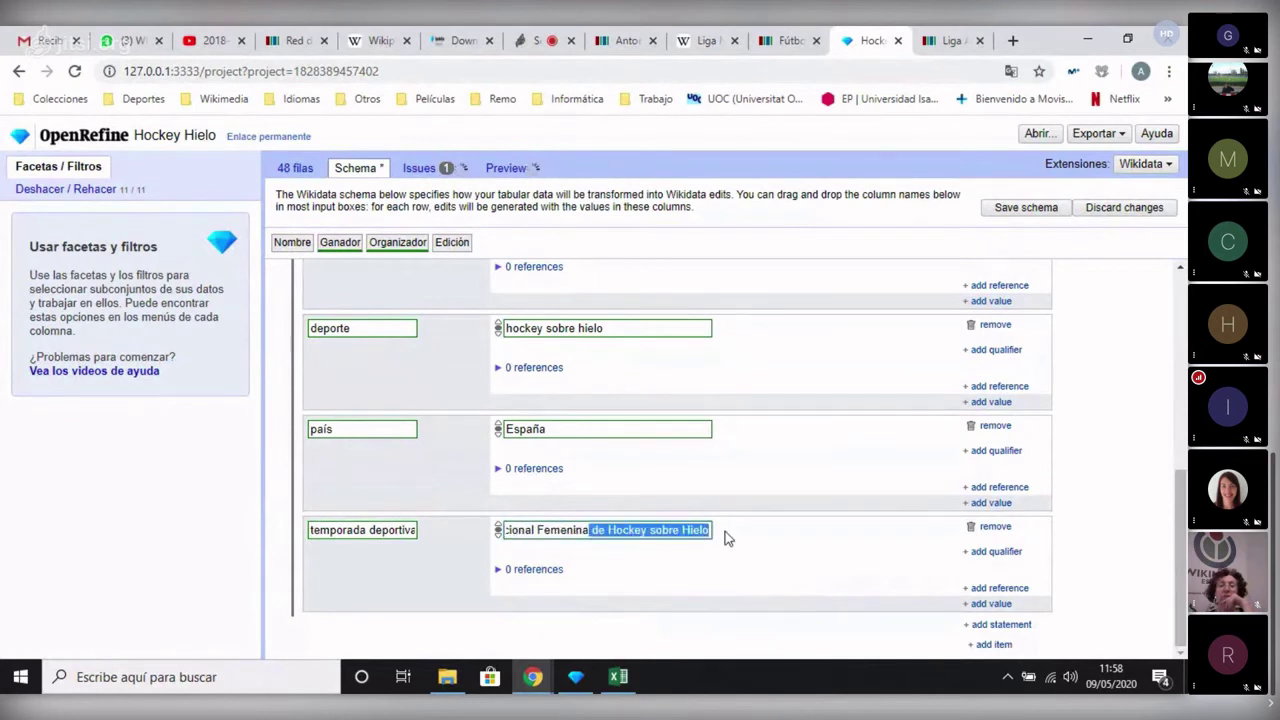
pyautogui.click(718, 545)
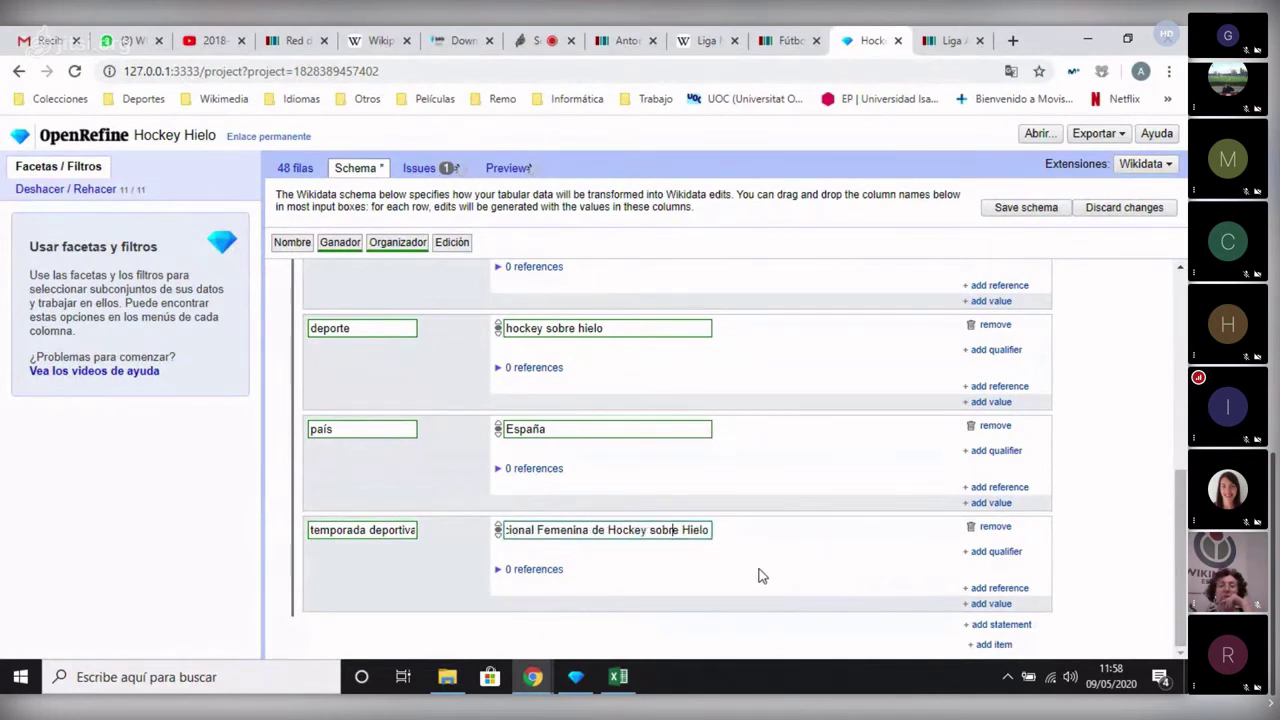
# Review the schema's statements from "ganador" to "temporada deportiva" and the empty subject item field.
pyautogui.click(677, 525)
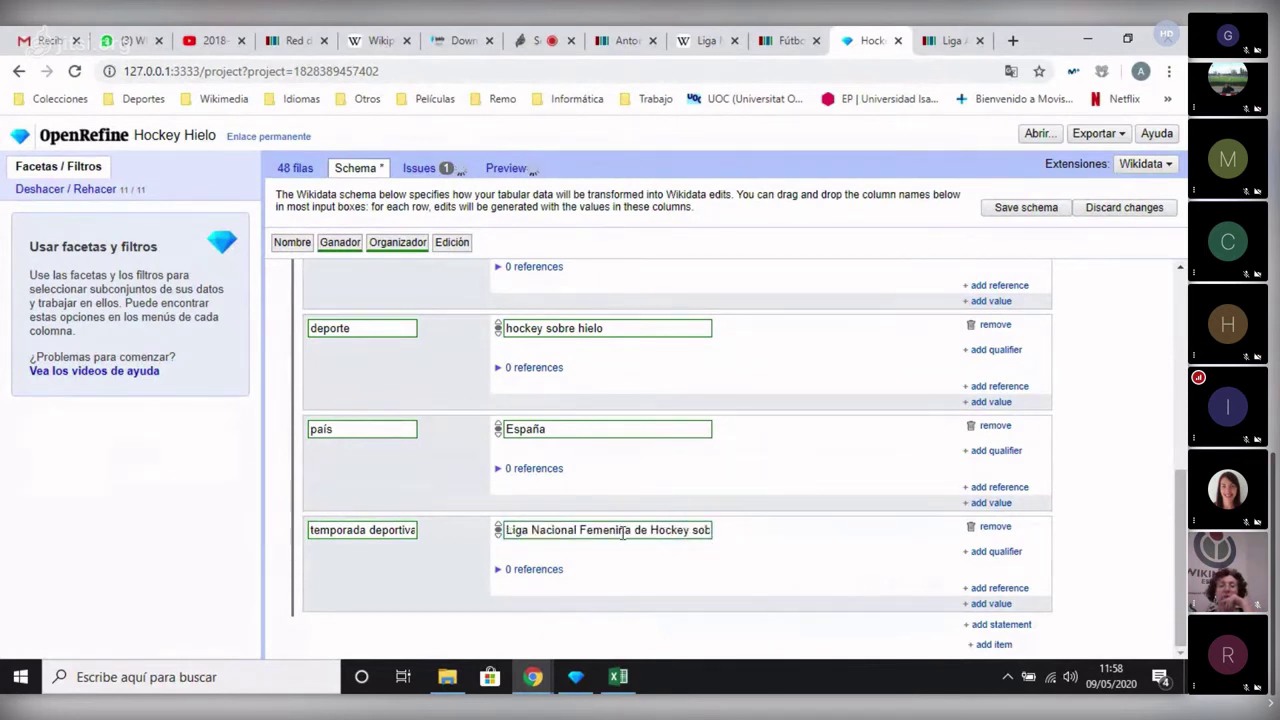
pyautogui.scroll(5, 700, 414)
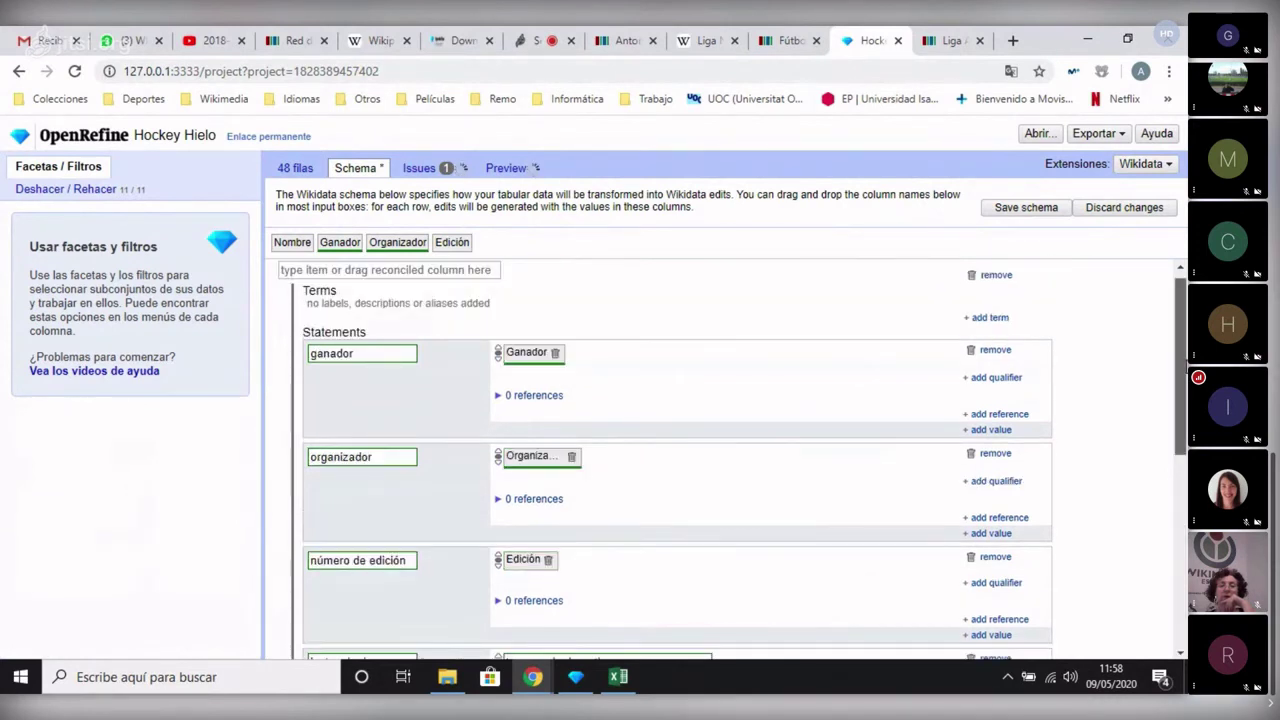
pyautogui.scroll(-2, 1185, 420)
pyautogui.scroll(2, 700, 450)
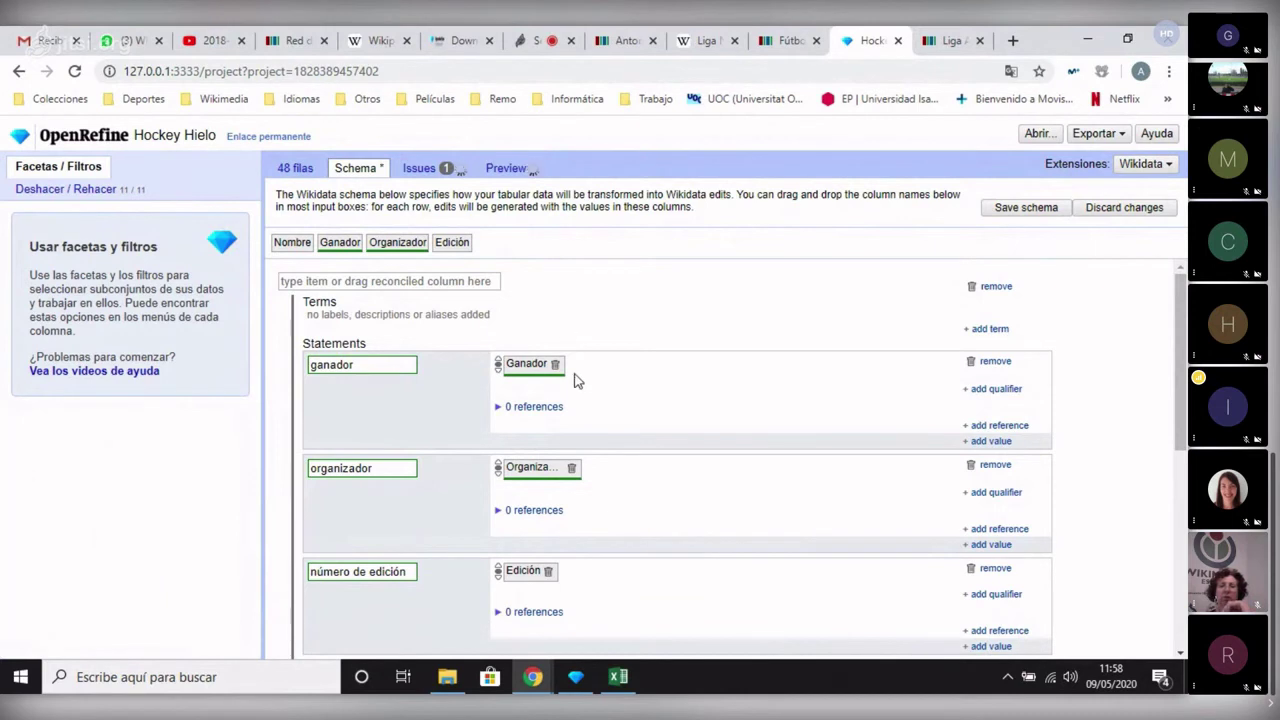
pyautogui.scroll(-5, 631, 514)
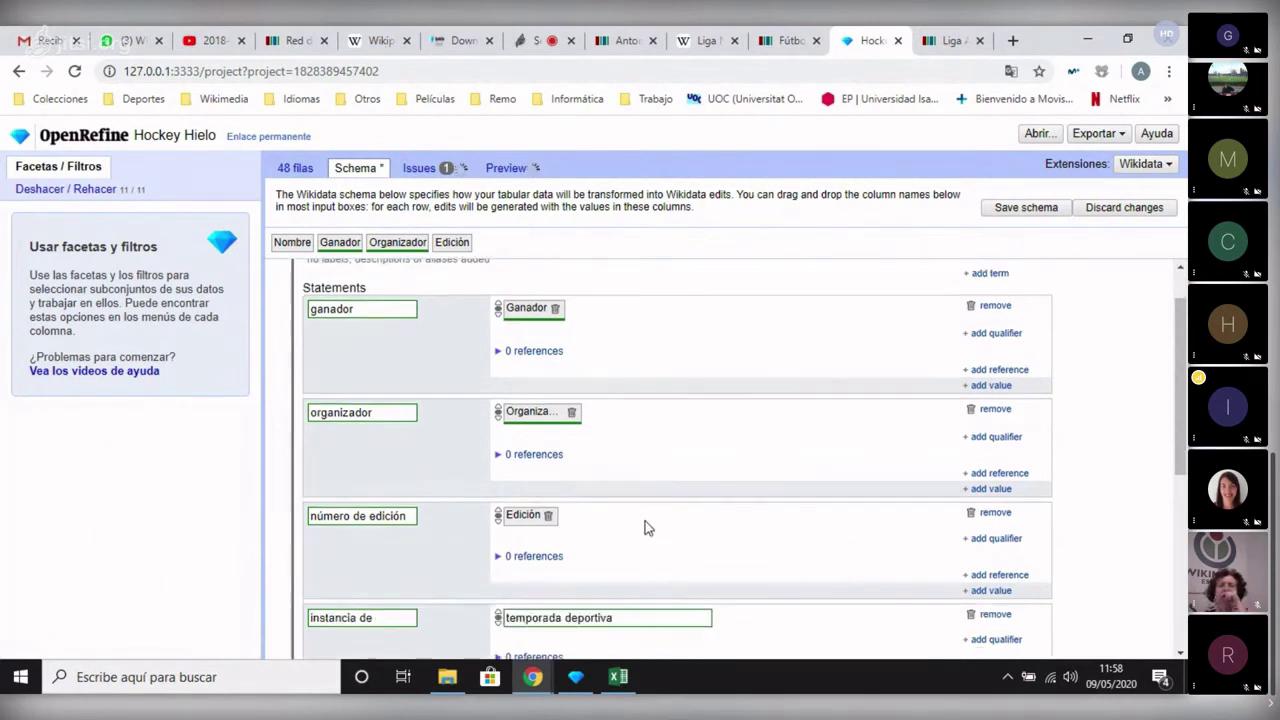
pyautogui.scroll(5, 637, 540)
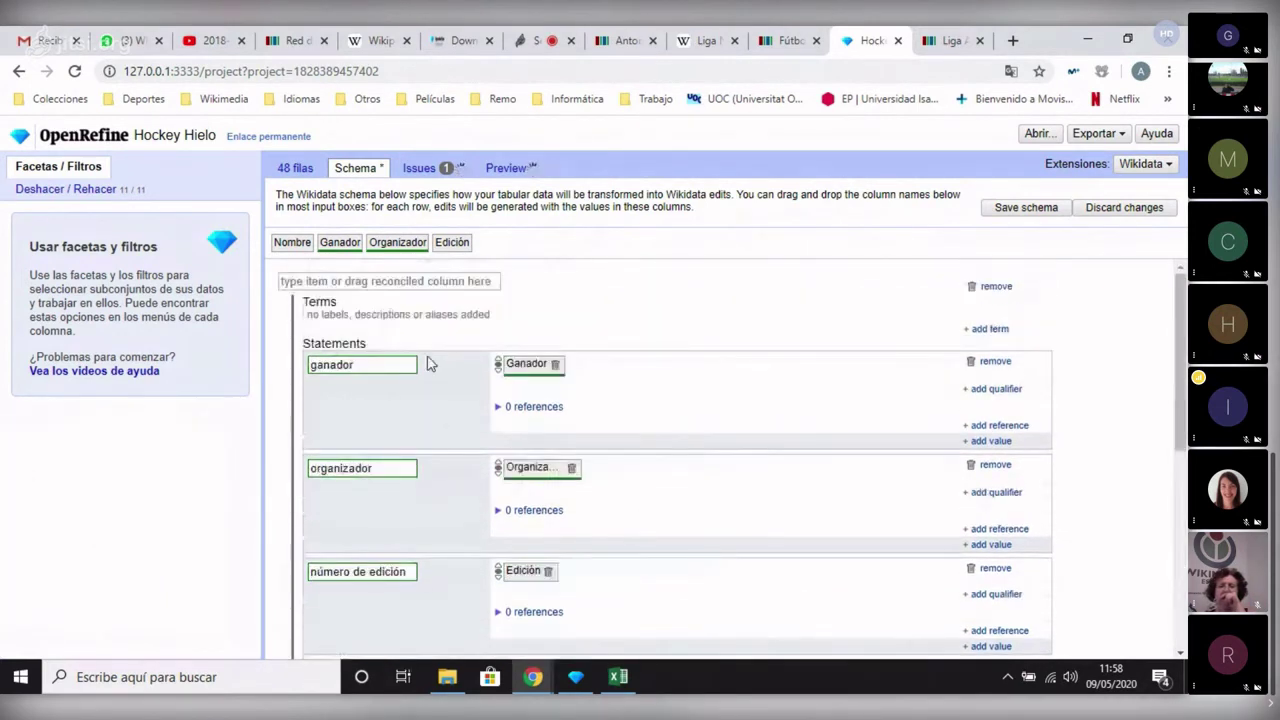
pyautogui.click(290, 284)
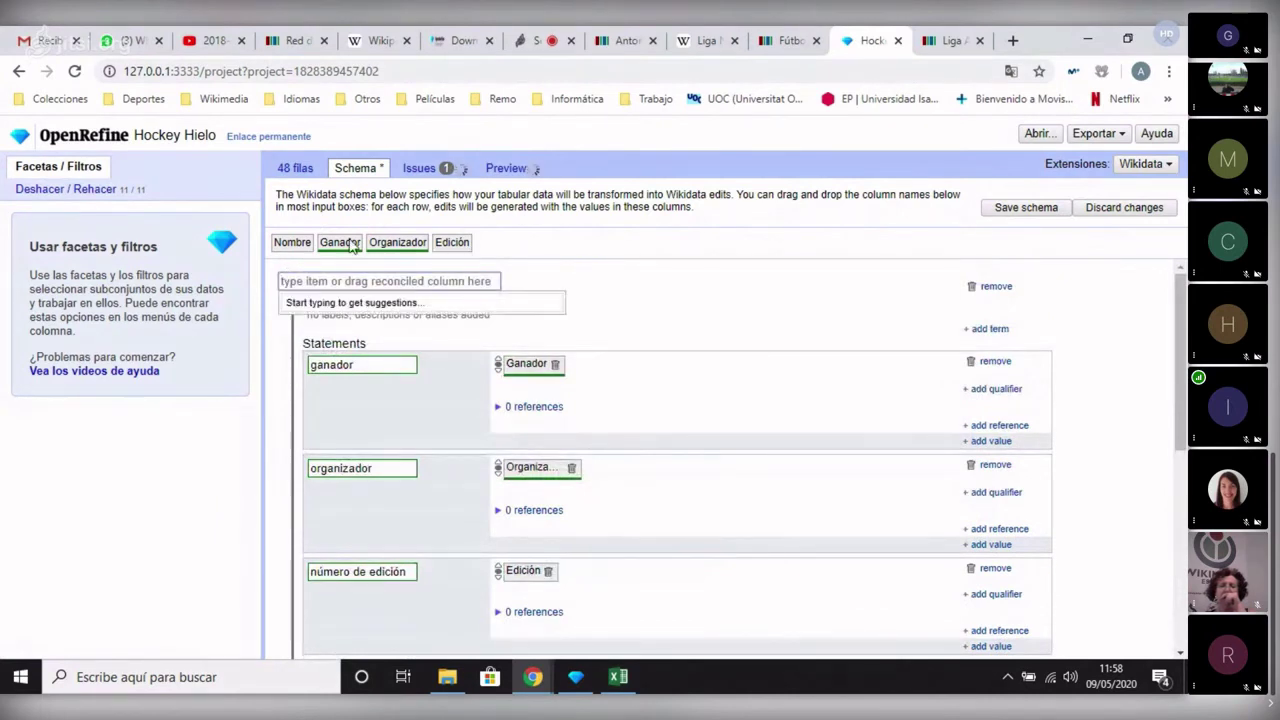
pyautogui.click(348, 303)
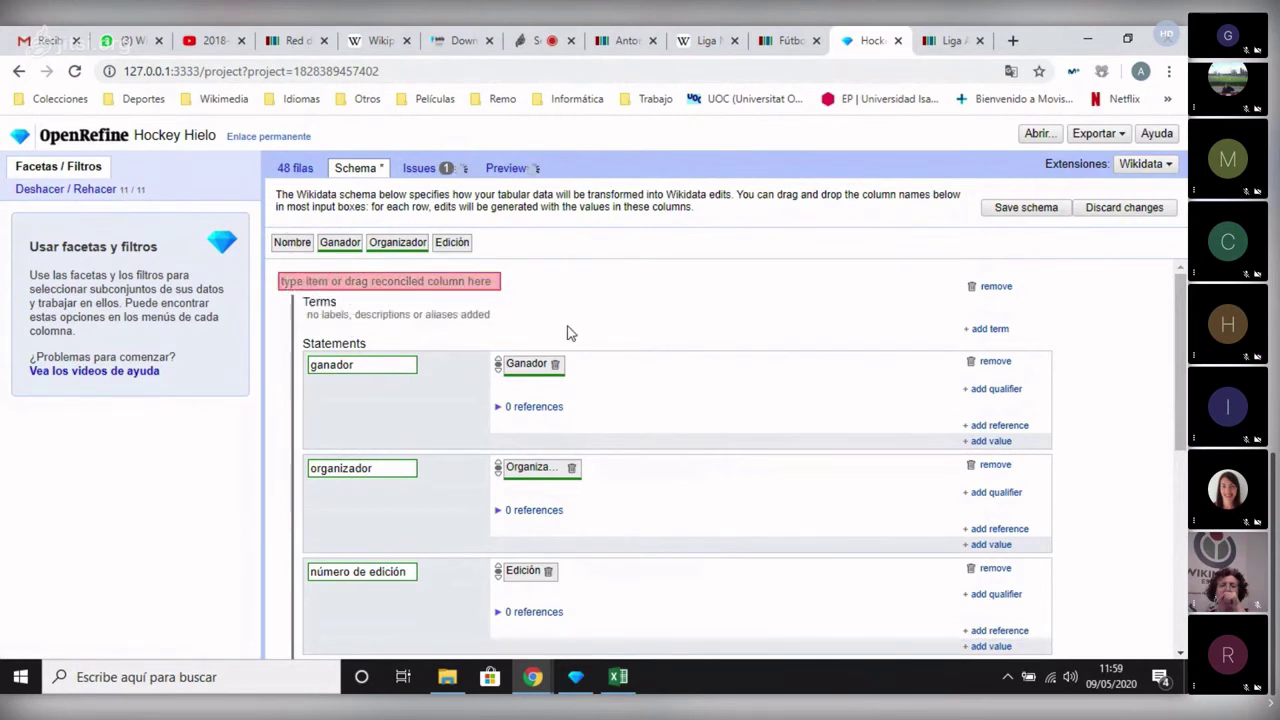
# Try to add a label term to the schema item by placing the "Nombre" column in its language field.
pyautogui.click(989, 330)
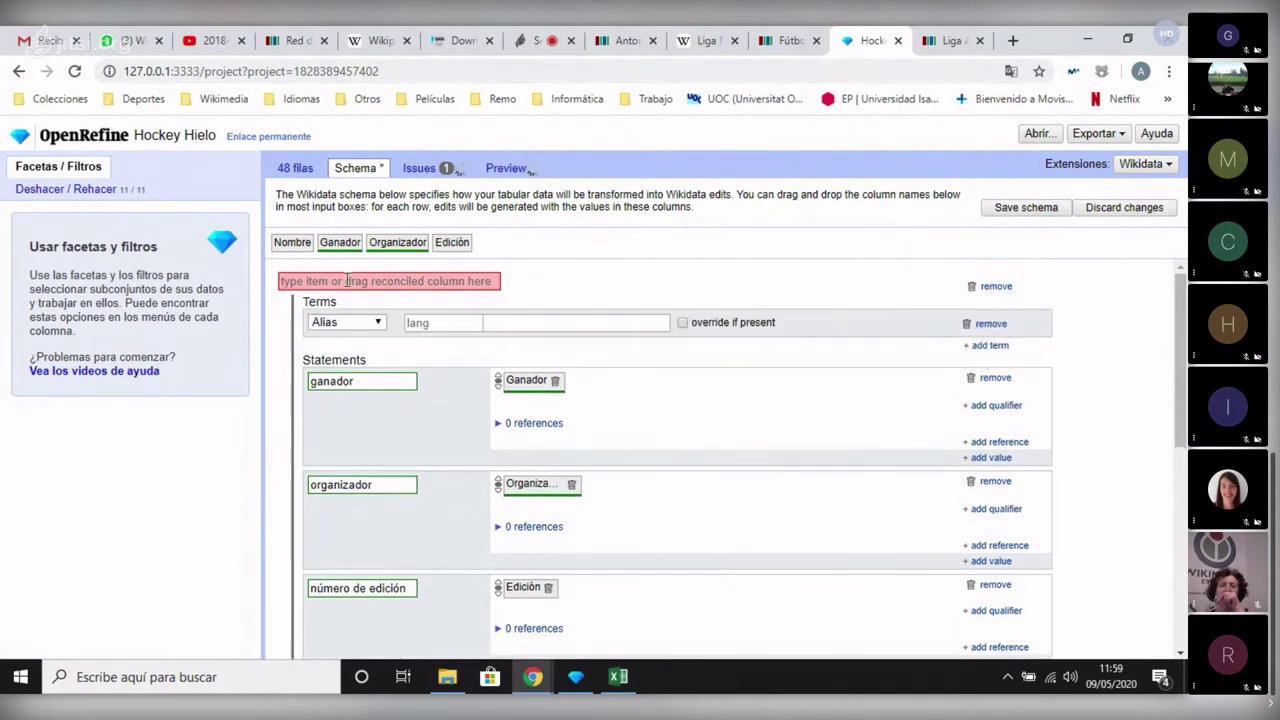
pyautogui.click(336, 324)
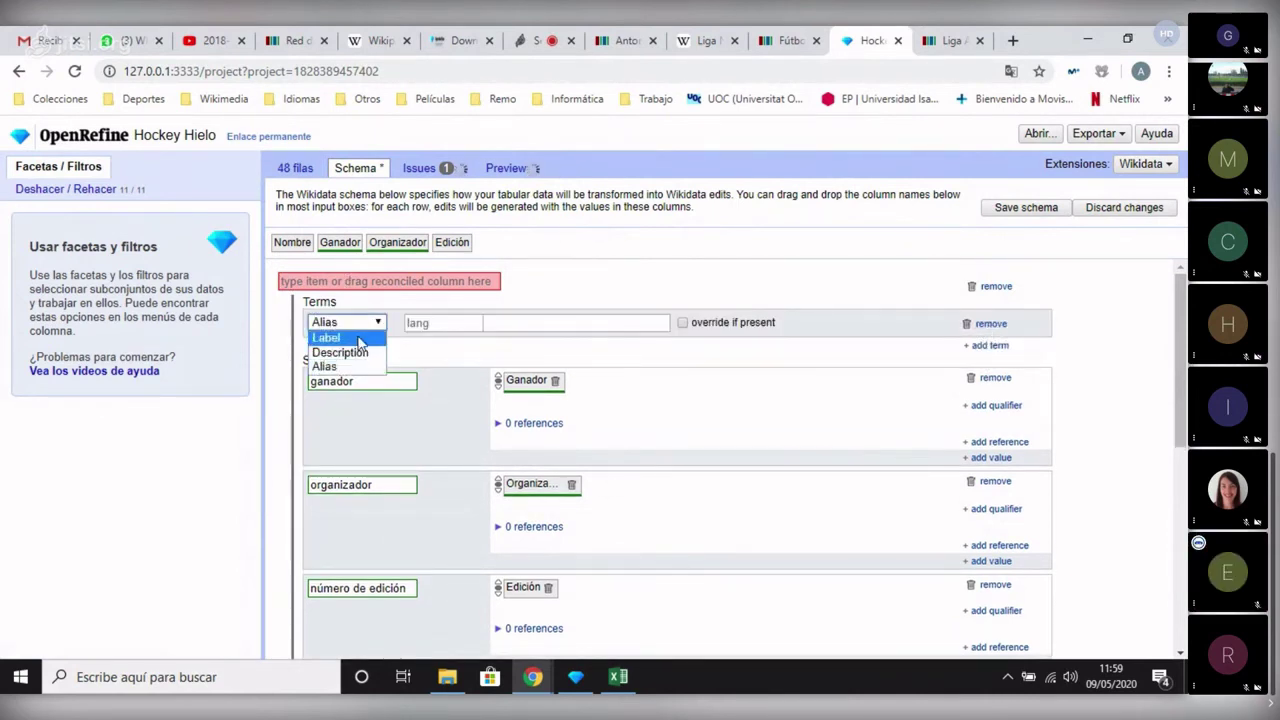
pyautogui.click(360, 342)
pyautogui.moveTo(292, 242); pyautogui.dragTo(433, 321)
pyautogui.click(640, 321)
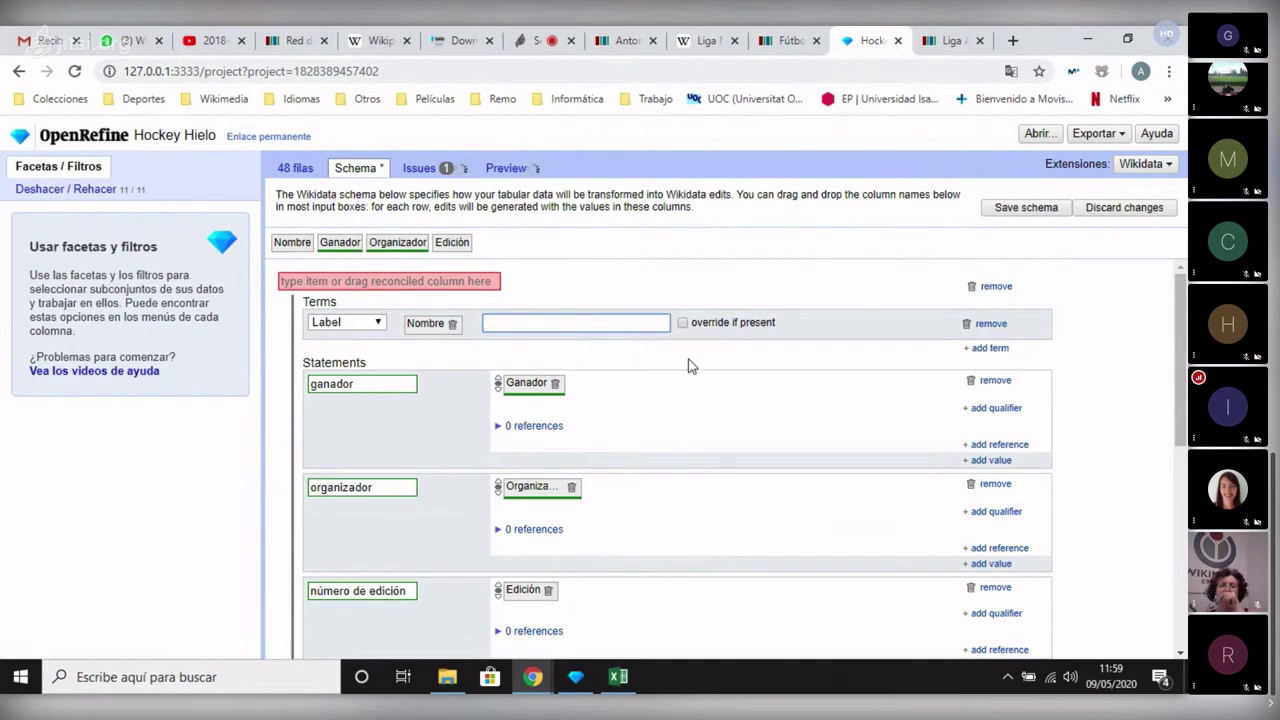
pyautogui.scroll(-1, 689, 366)
pyautogui.scroll(1, 620, 340)
# Add another term of type Description to the schema item and remove the wrongly filled label term.
pyautogui.click(990, 348)
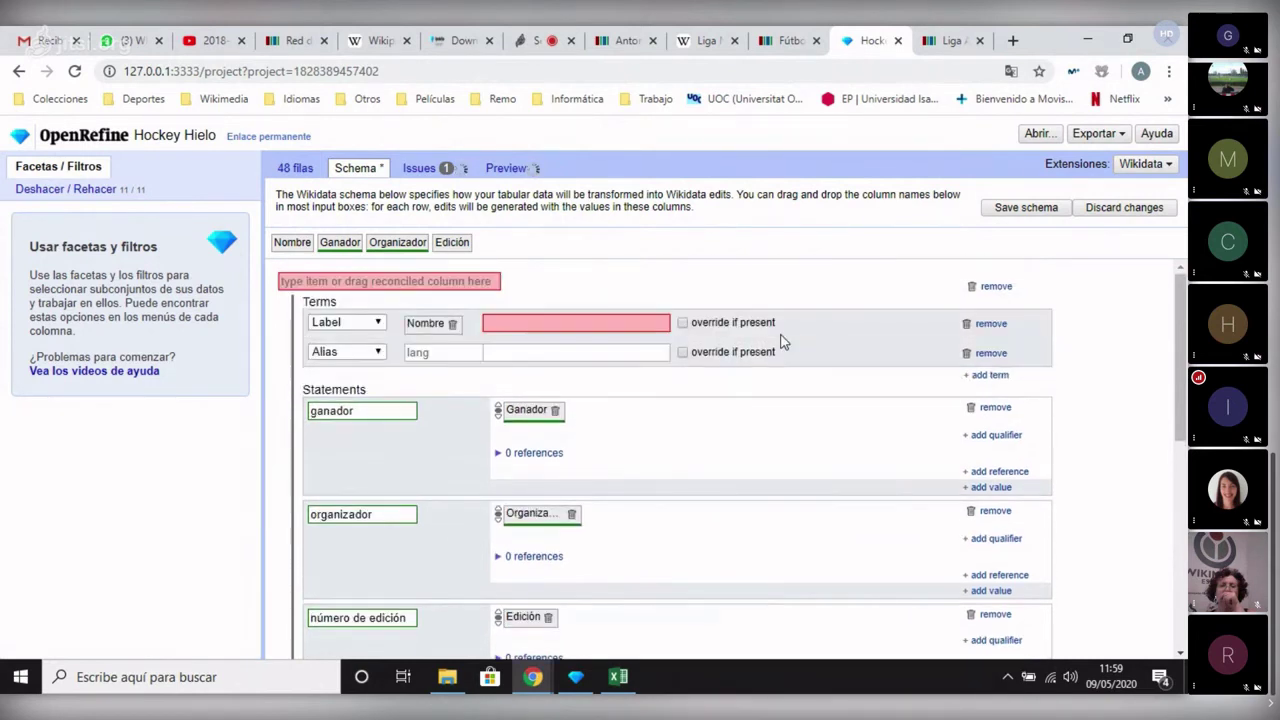
pyautogui.click(552, 320)
pyautogui.moveTo(478, 323); pyautogui.dragTo(428, 323)
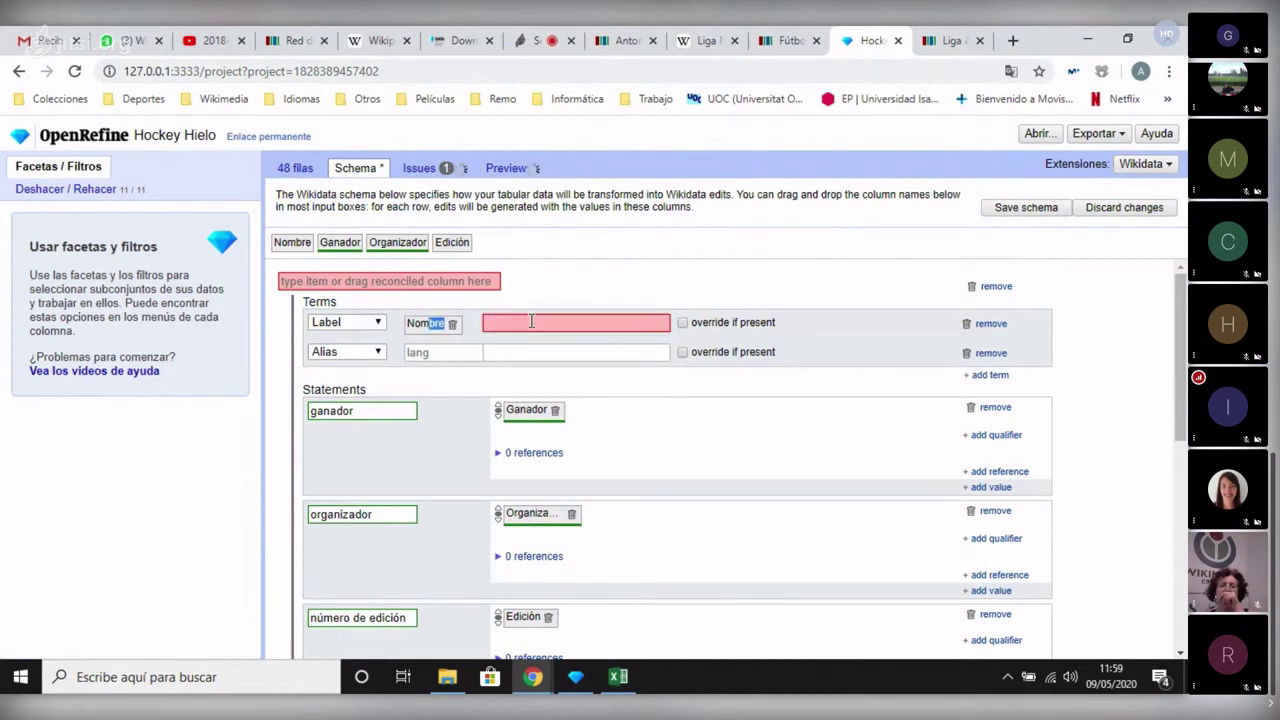
pyautogui.click(369, 352)
pyautogui.click(338, 380)
pyautogui.click(445, 352)
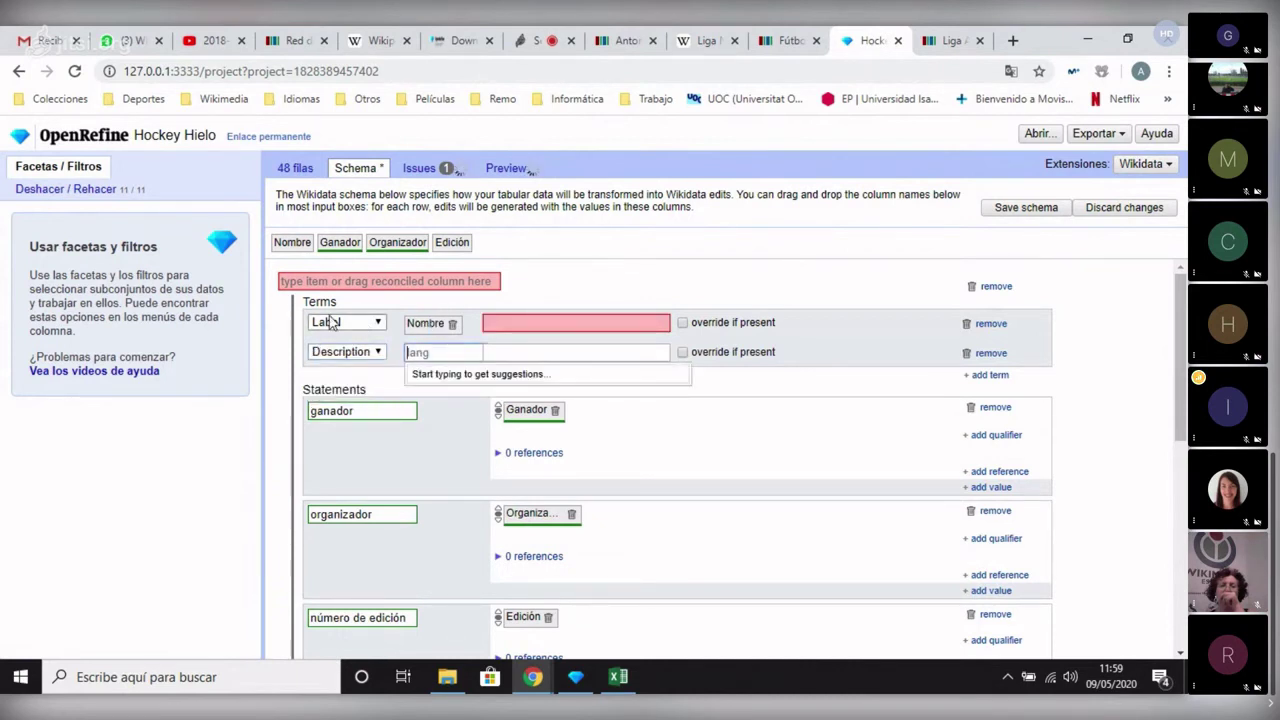
pyautogui.click(993, 324)
# Set the description's language to español (es) and its text to "temporada de liga de hockey sobre hielo en España".
pyautogui.click(447, 323)
pyautogui.write('es')
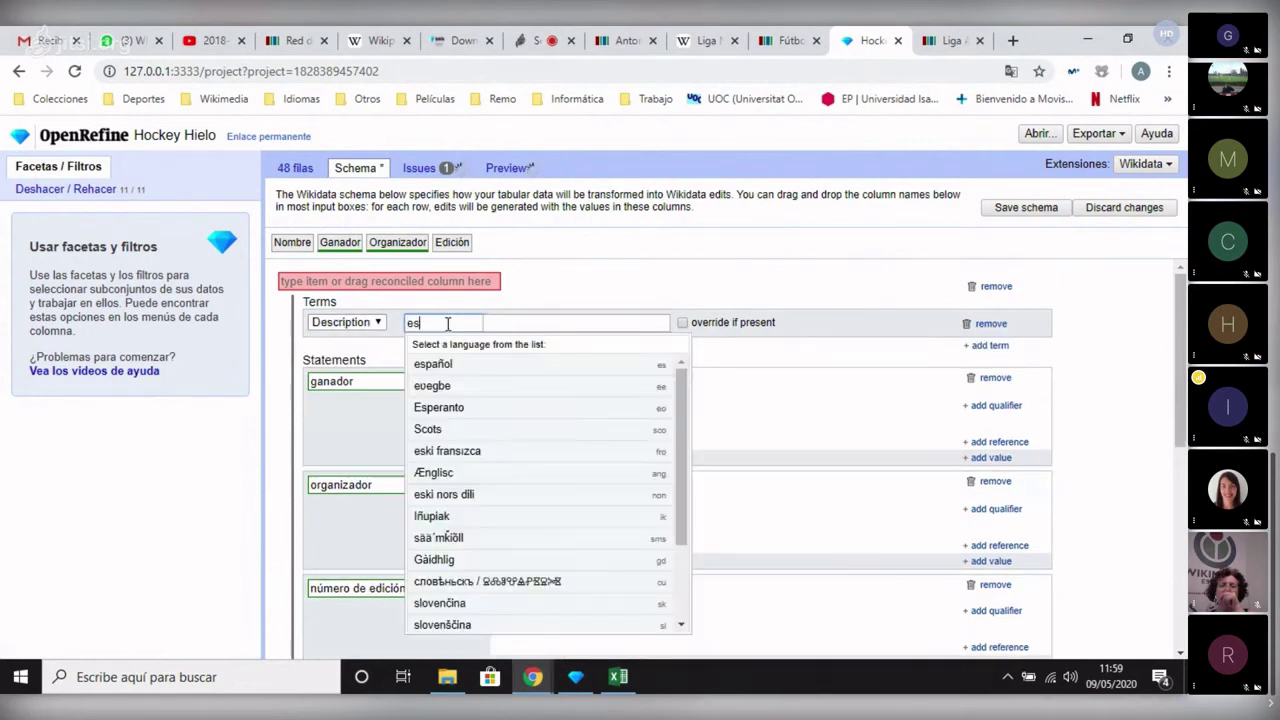
pyautogui.click(443, 362)
pyautogui.click(528, 323)
pyautogui.write('temporada de ll')
pyautogui.press('BackSpace')
pyautogui.write('hockey sobre hielo en Españ')
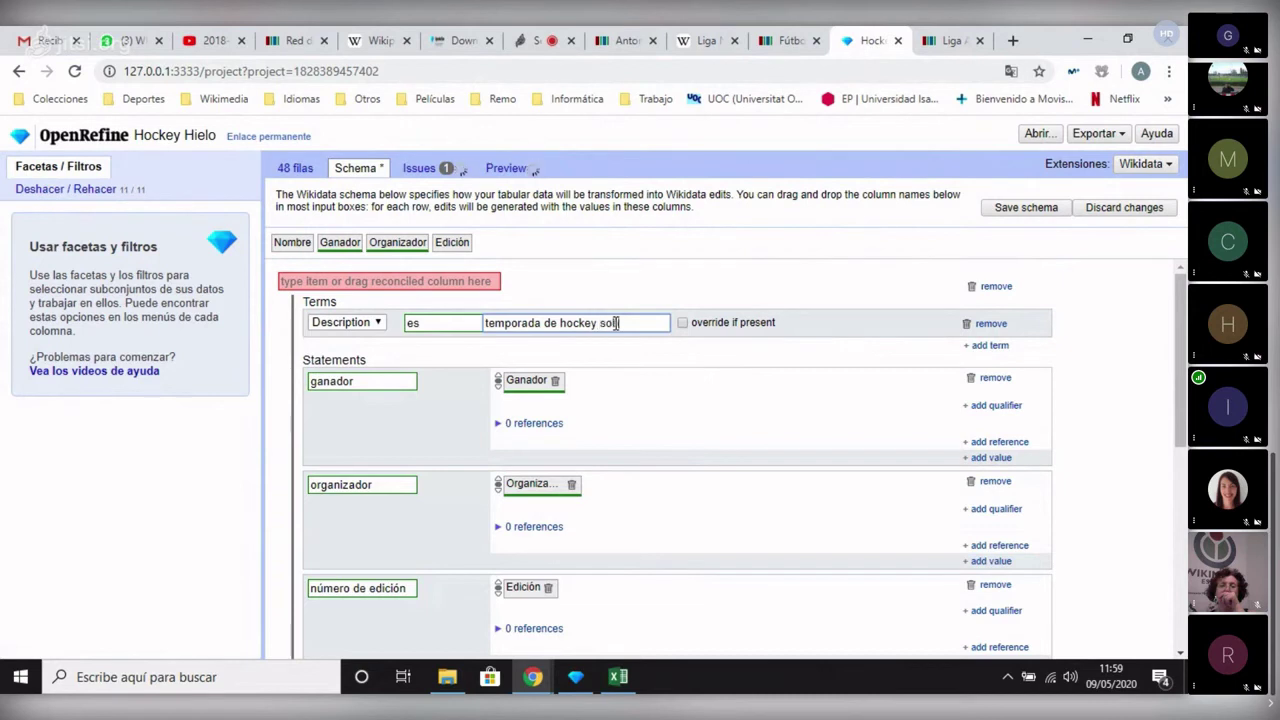
pyautogui.write('a')
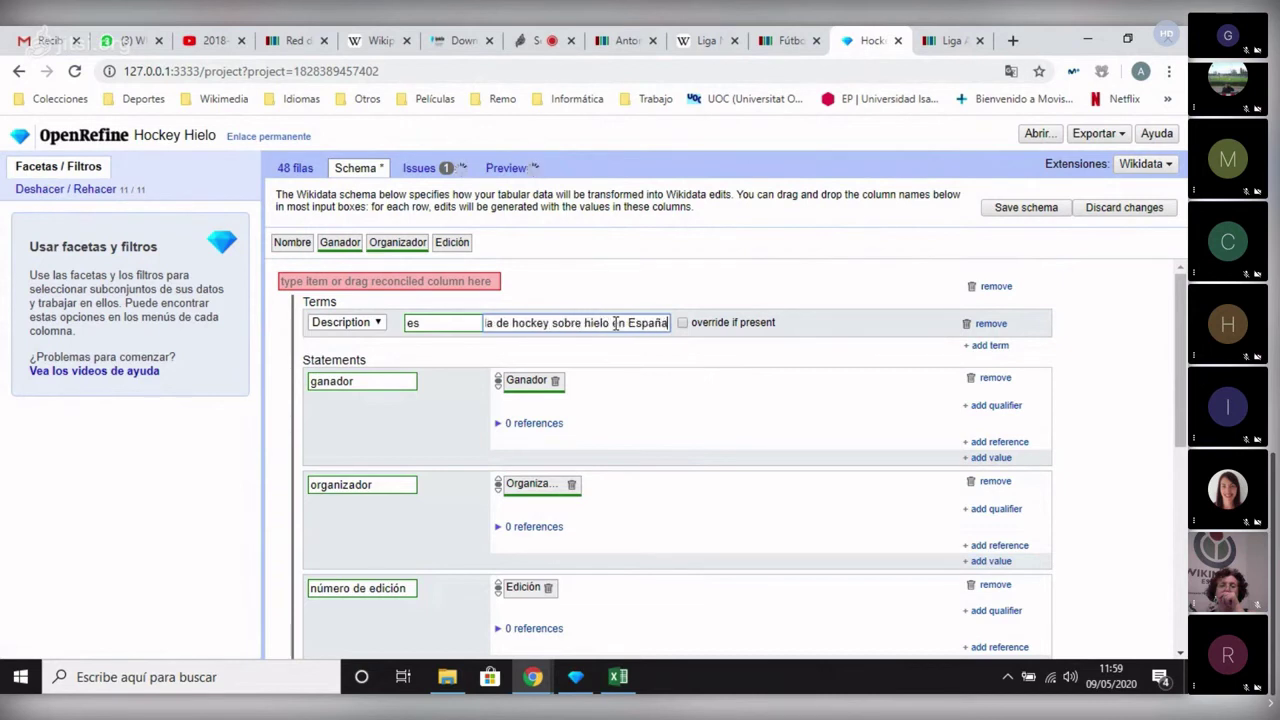
pyautogui.click(511, 322)
pyautogui.write('liga de')
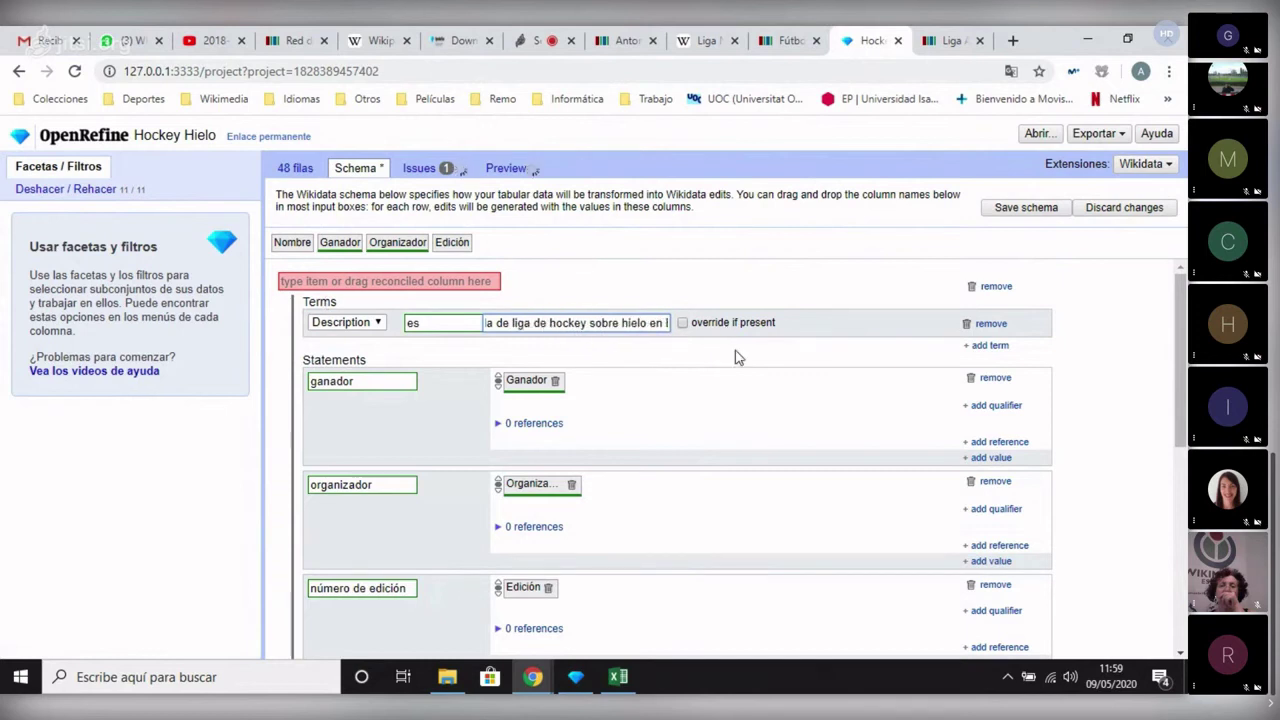
# Add a label term in español (es) to the schema item, taking its text from the "Nombre" column.
pyautogui.click(985, 346)
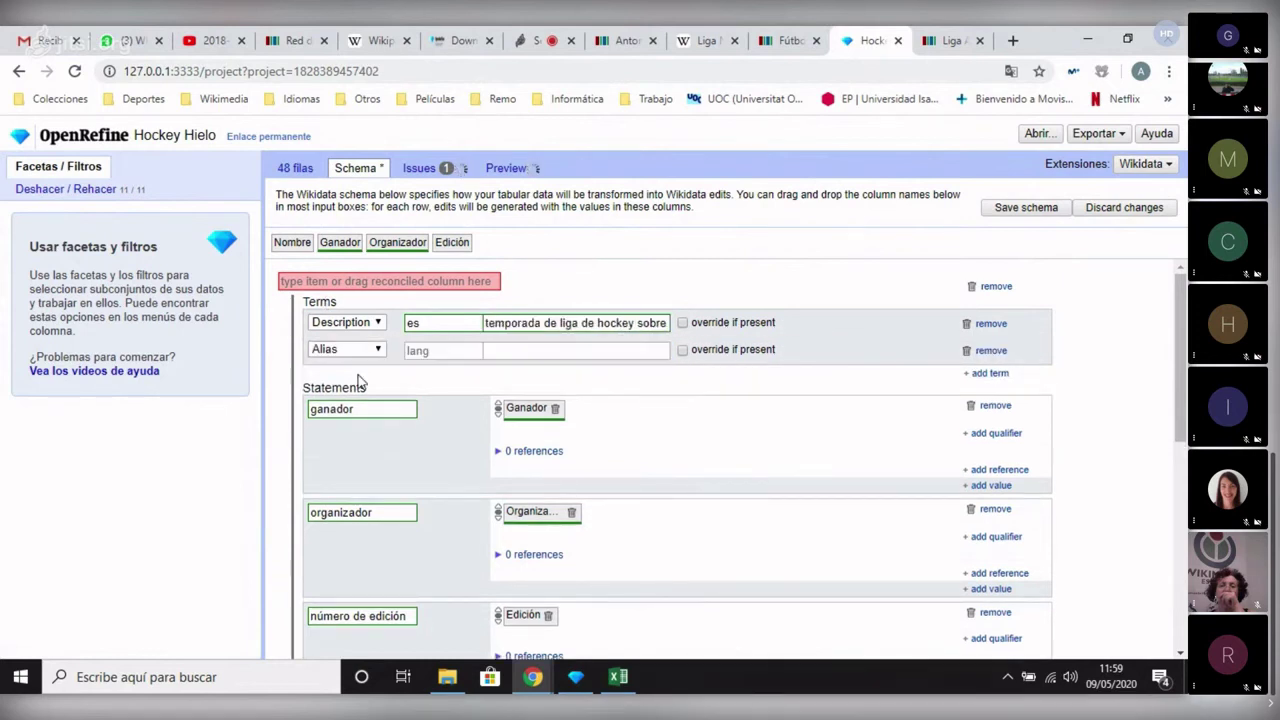
pyautogui.click(358, 349)
pyautogui.click(326, 364)
pyautogui.click(425, 350)
pyautogui.write('es')
pyautogui.click(433, 391)
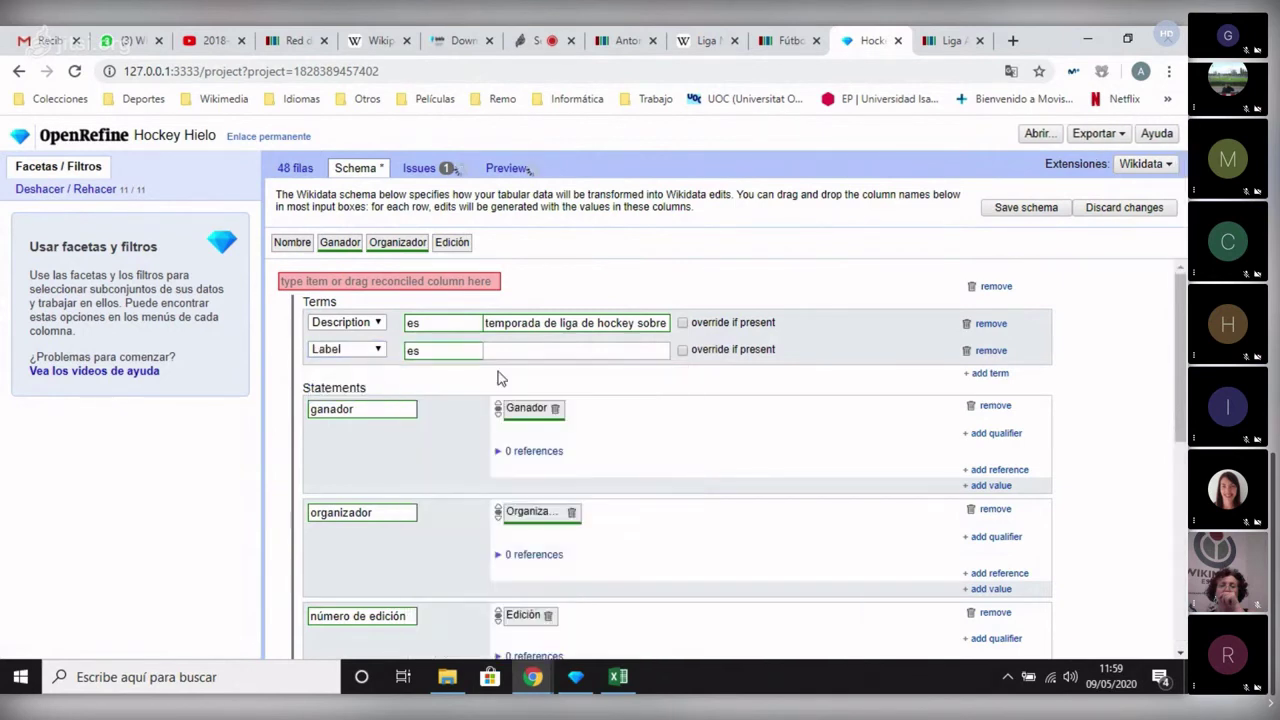
pyautogui.moveTo(292, 242); pyautogui.dragTo(520, 348)
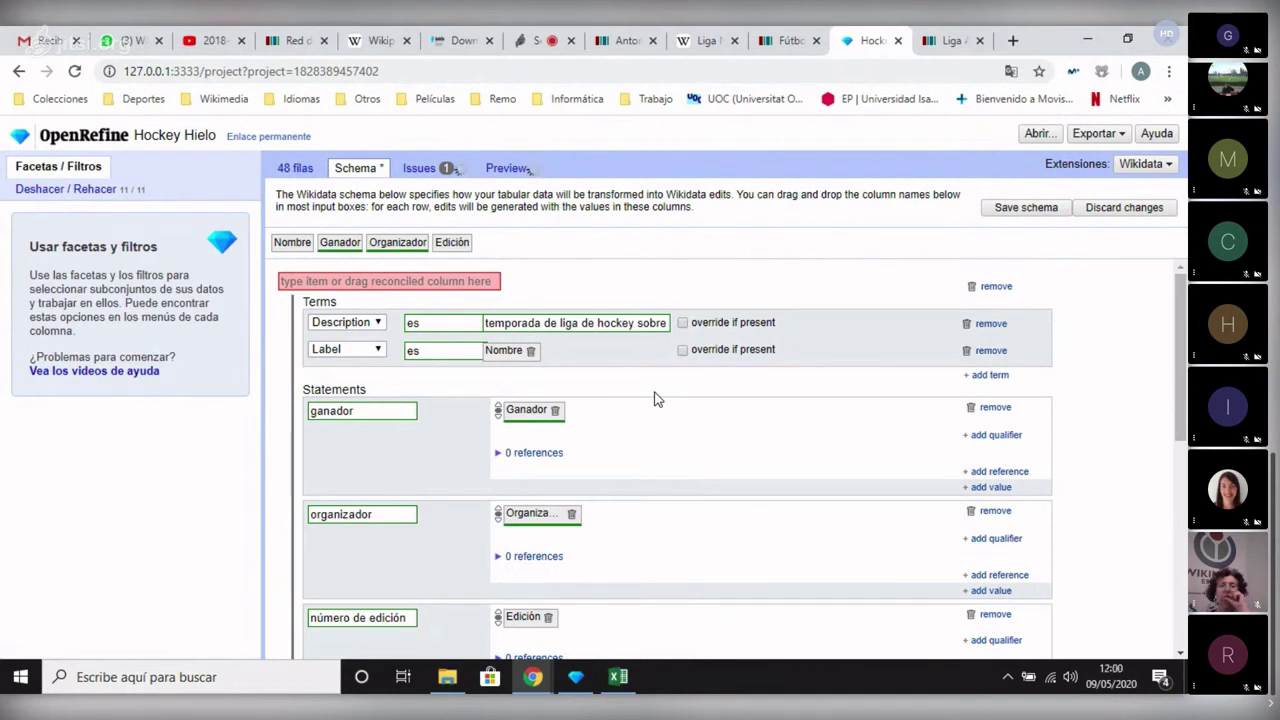
# Check the preview of the Wikidata edits and save the schema.
pyautogui.click(508, 170)
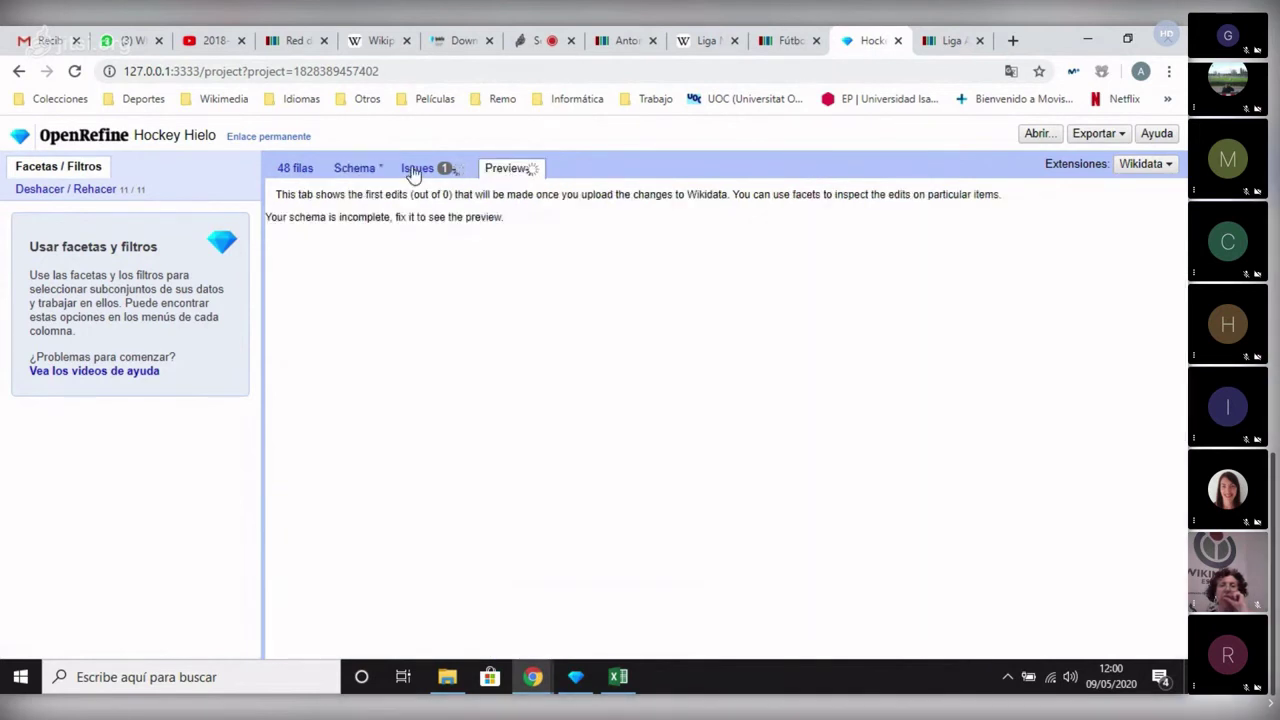
pyautogui.click(356, 170)
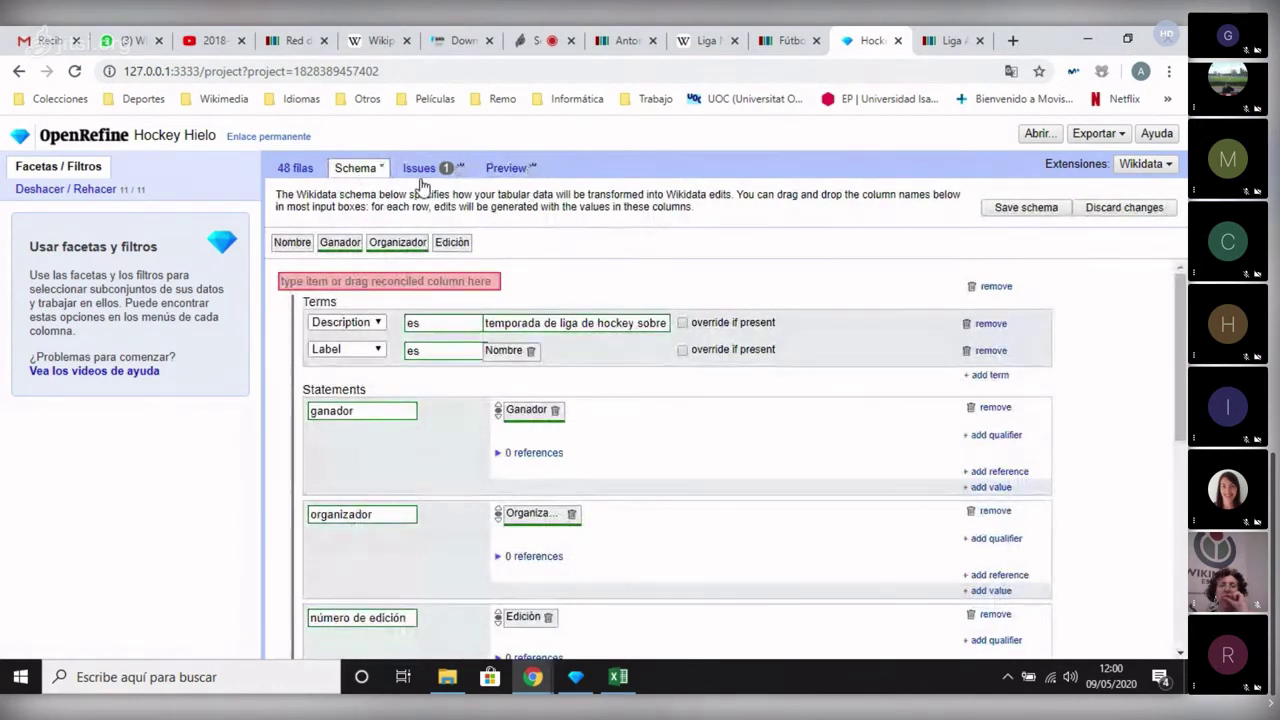
pyautogui.click(1026, 208)
pyautogui.click(740, 170)
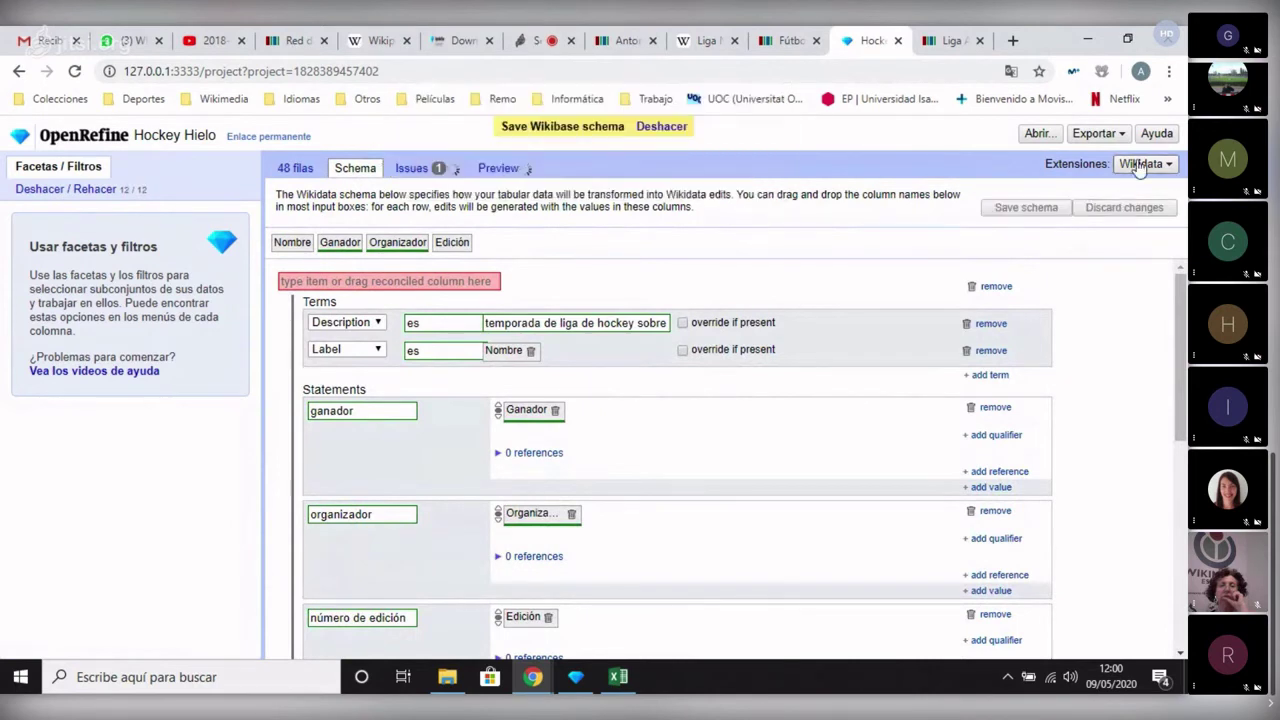
# Try to export the edits to QuickStatements, close the extra pages and return to the Hockey Hielo project.
pyautogui.click(1145, 163)
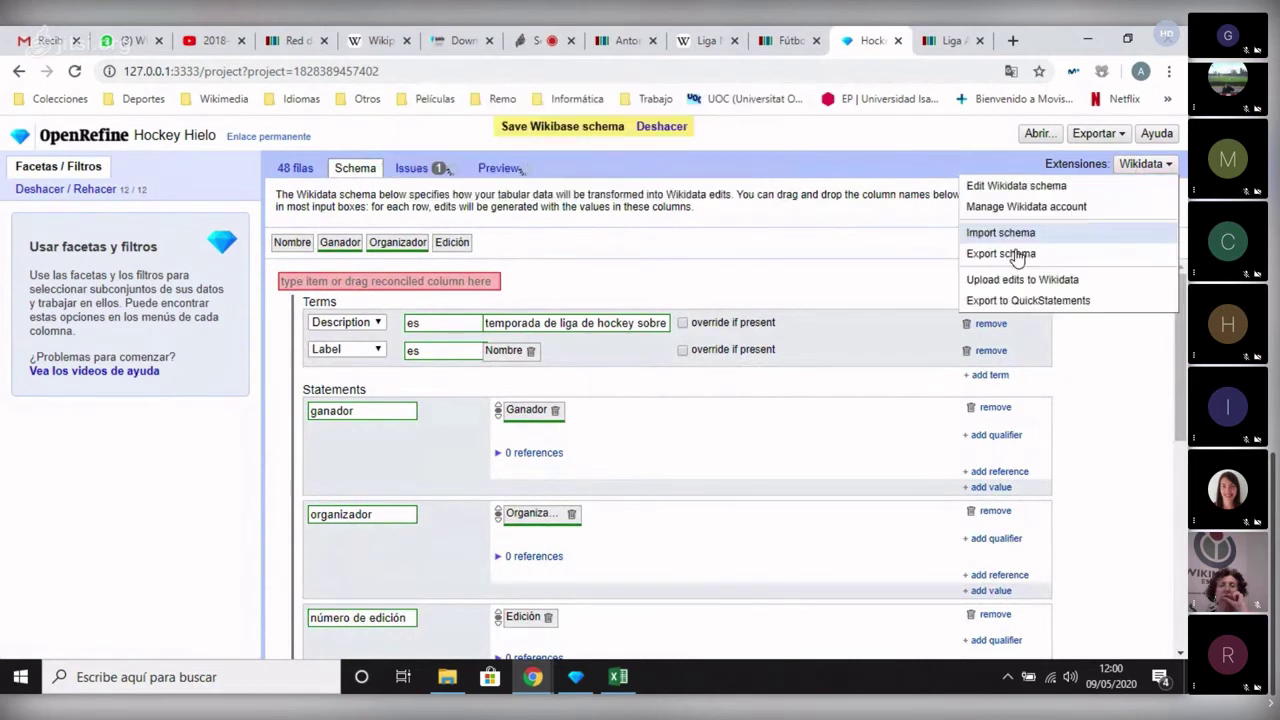
pyautogui.click(1024, 302)
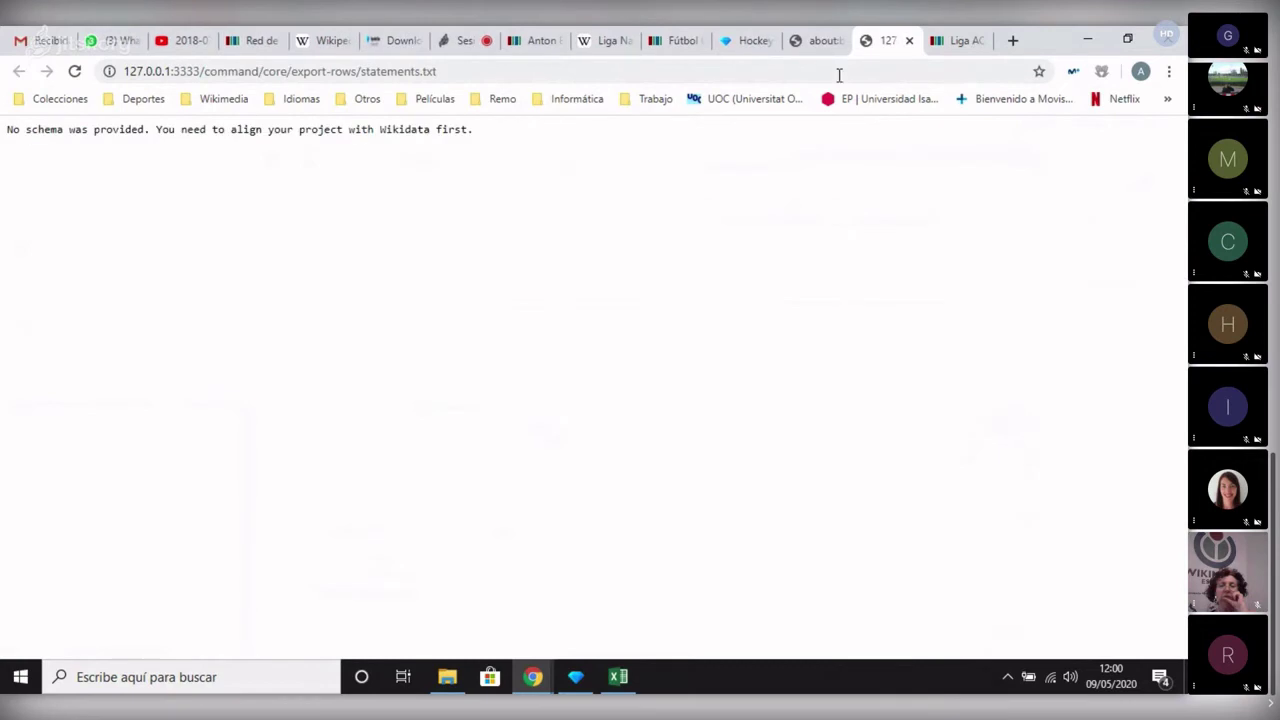
pyautogui.click(909, 40)
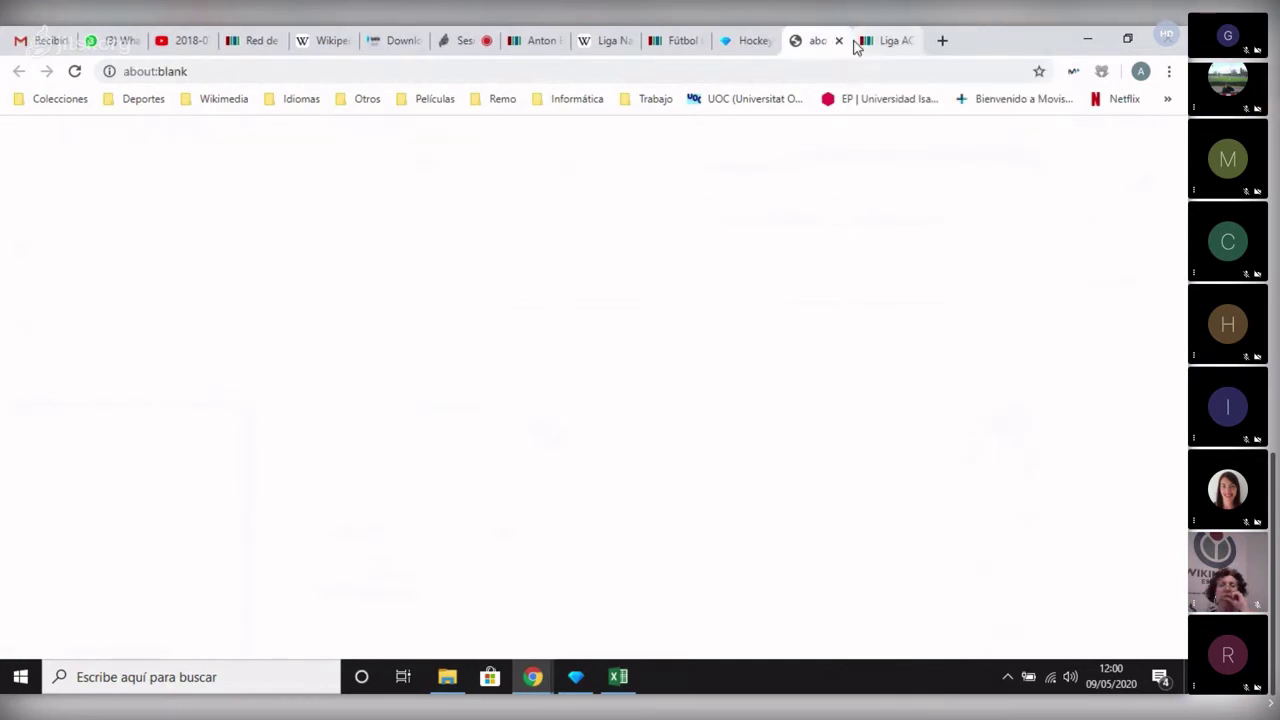
pyautogui.click(839, 40)
pyautogui.click(755, 40)
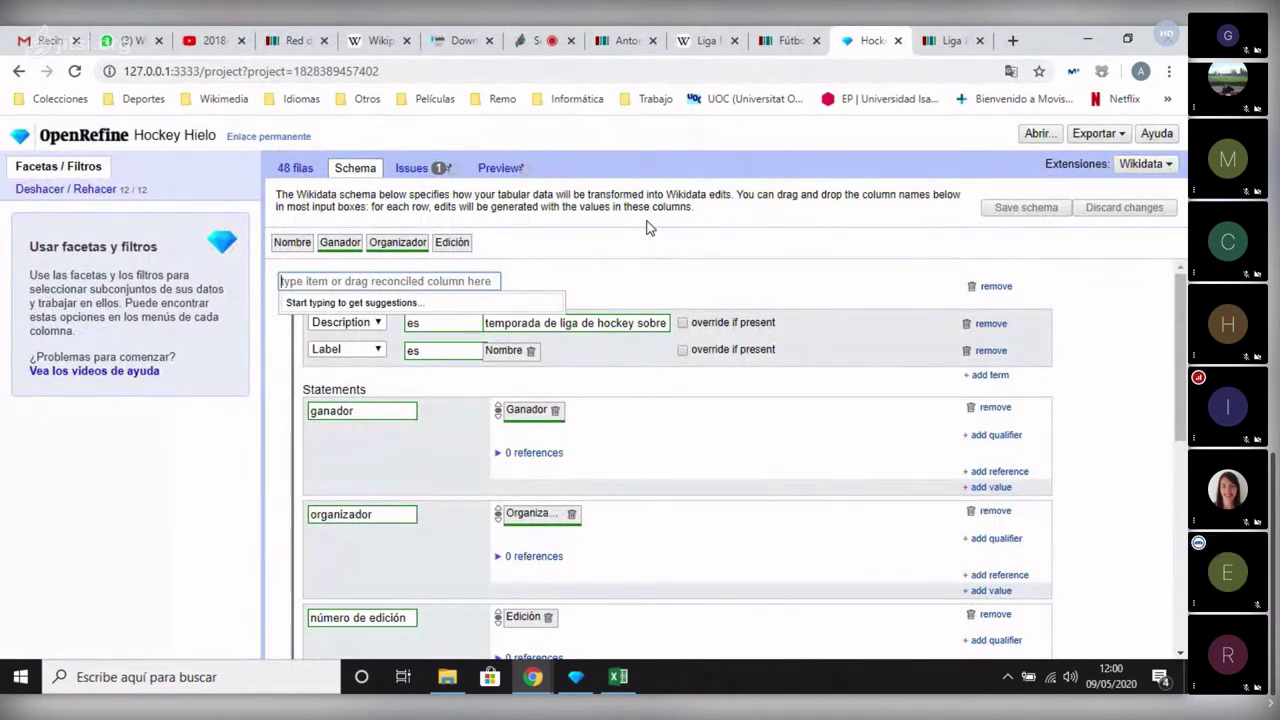
pyautogui.click(1145, 163)
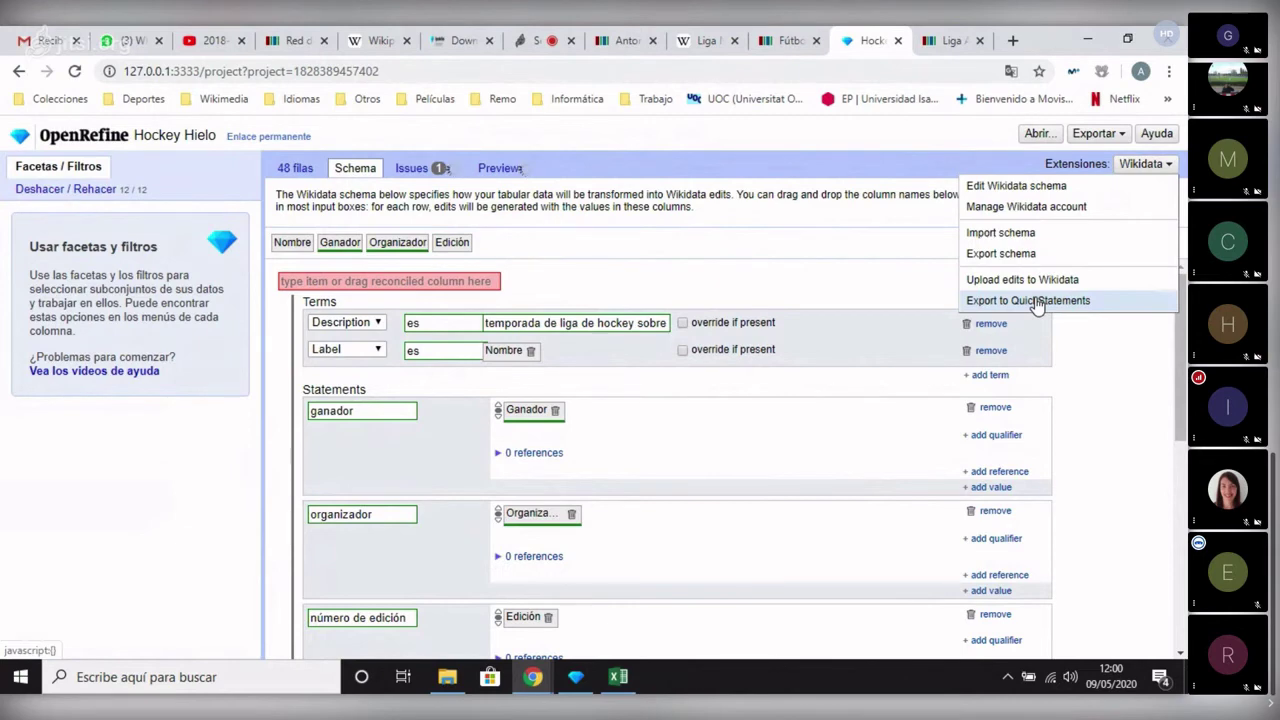
# Open the QuickStatements batch page (tools.wmflabs.org/quickstatements/#/batch) in a new browser tab, ready for entering commands.
pyautogui.hotkey('ctrl', 't')
pyautogui.write('quick')
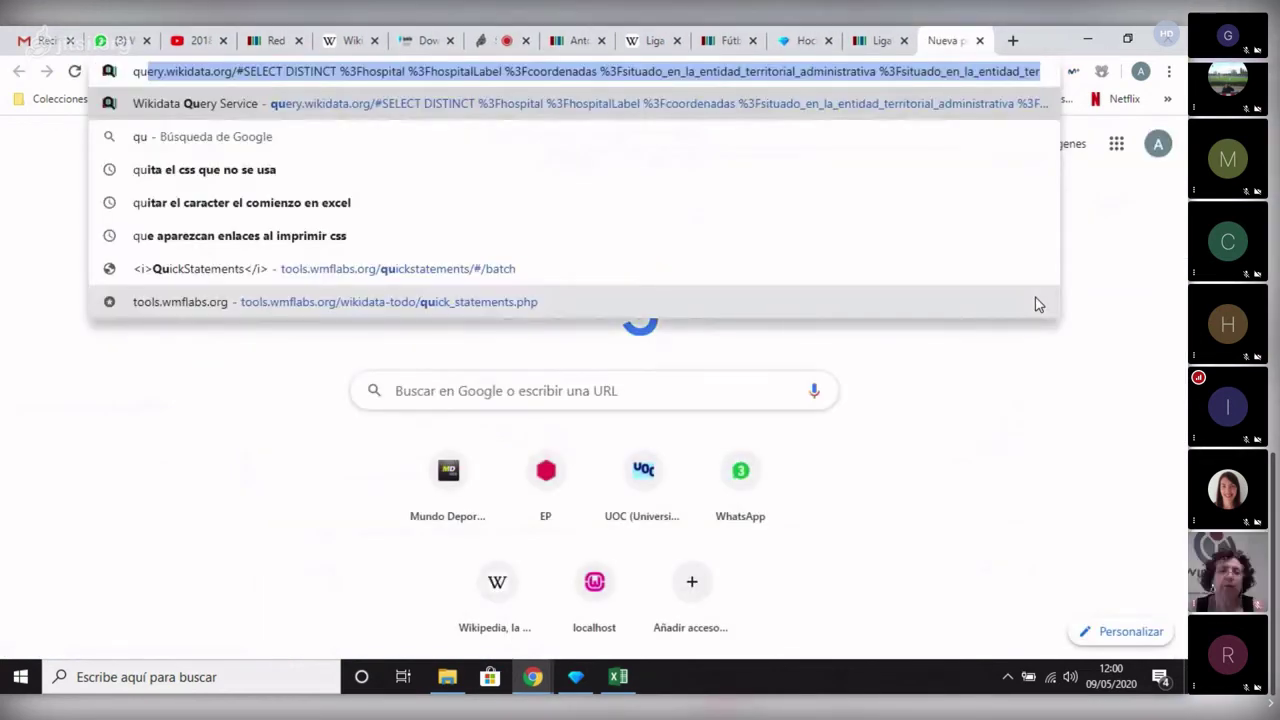
pyautogui.press('Down')
pyautogui.press('Down')
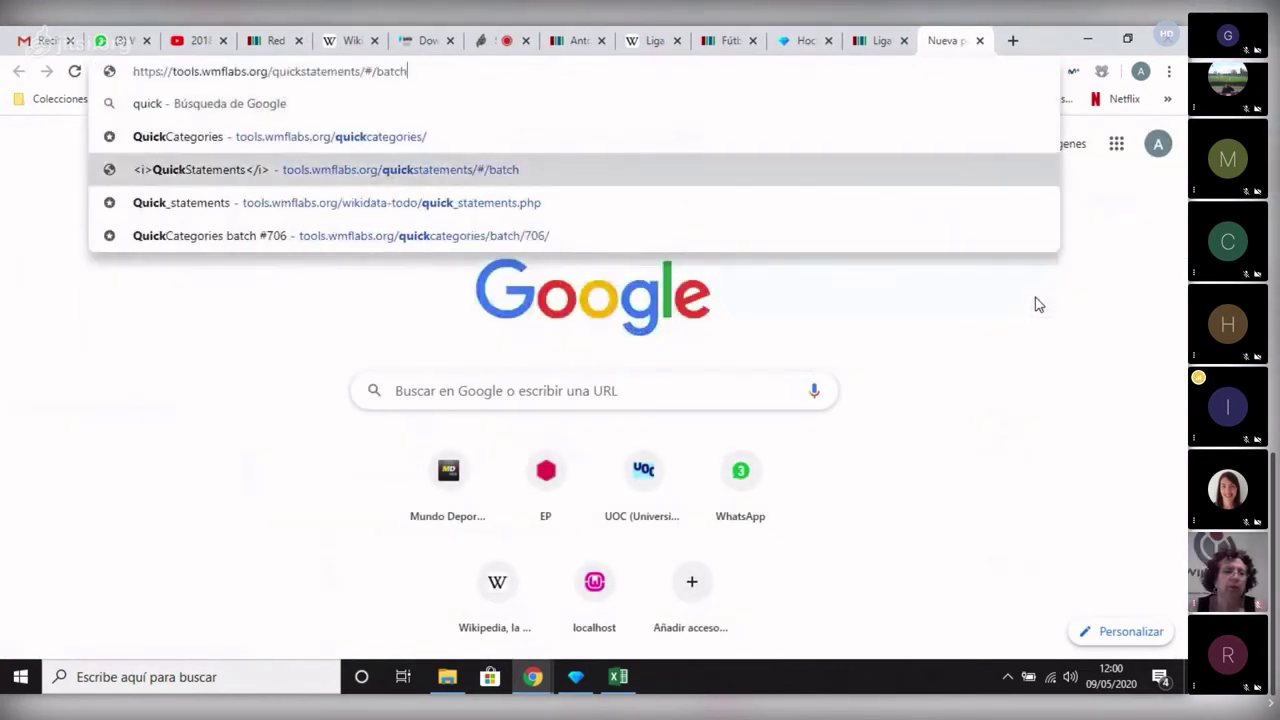
pyautogui.press('Up')
pyautogui.press('Return')
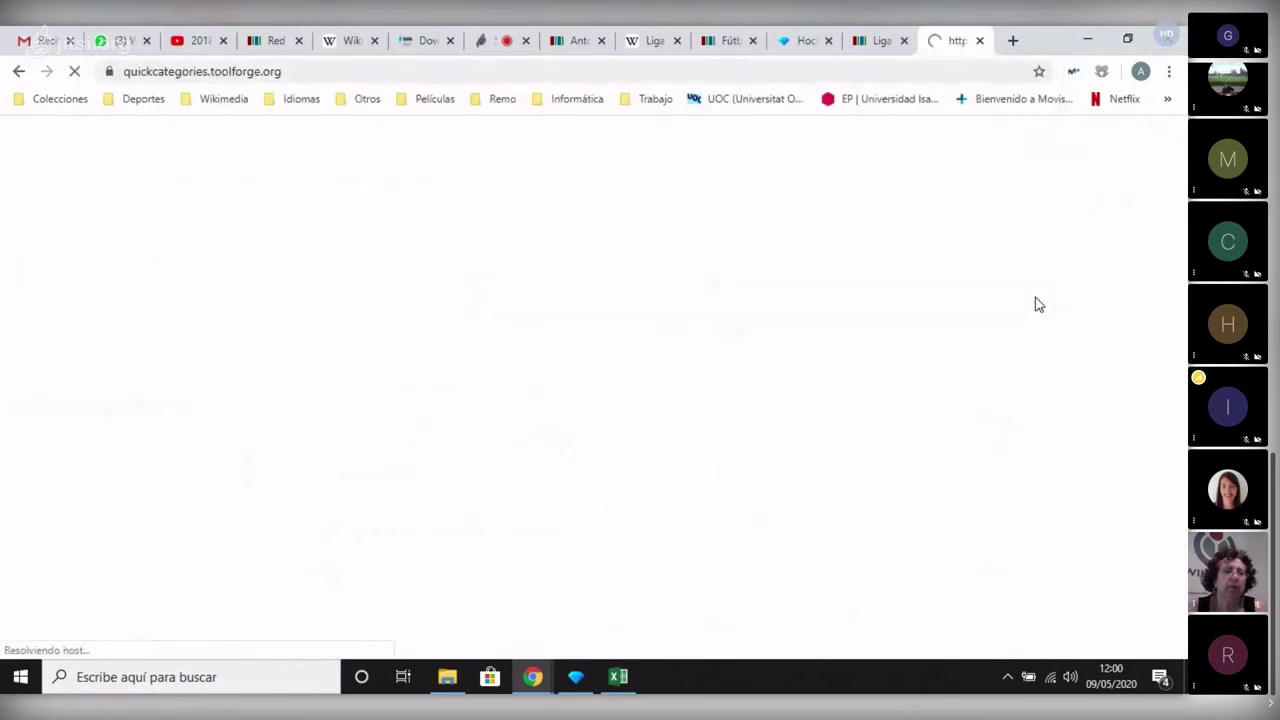
pyautogui.click(285, 72)
pyautogui.write('quicksta')
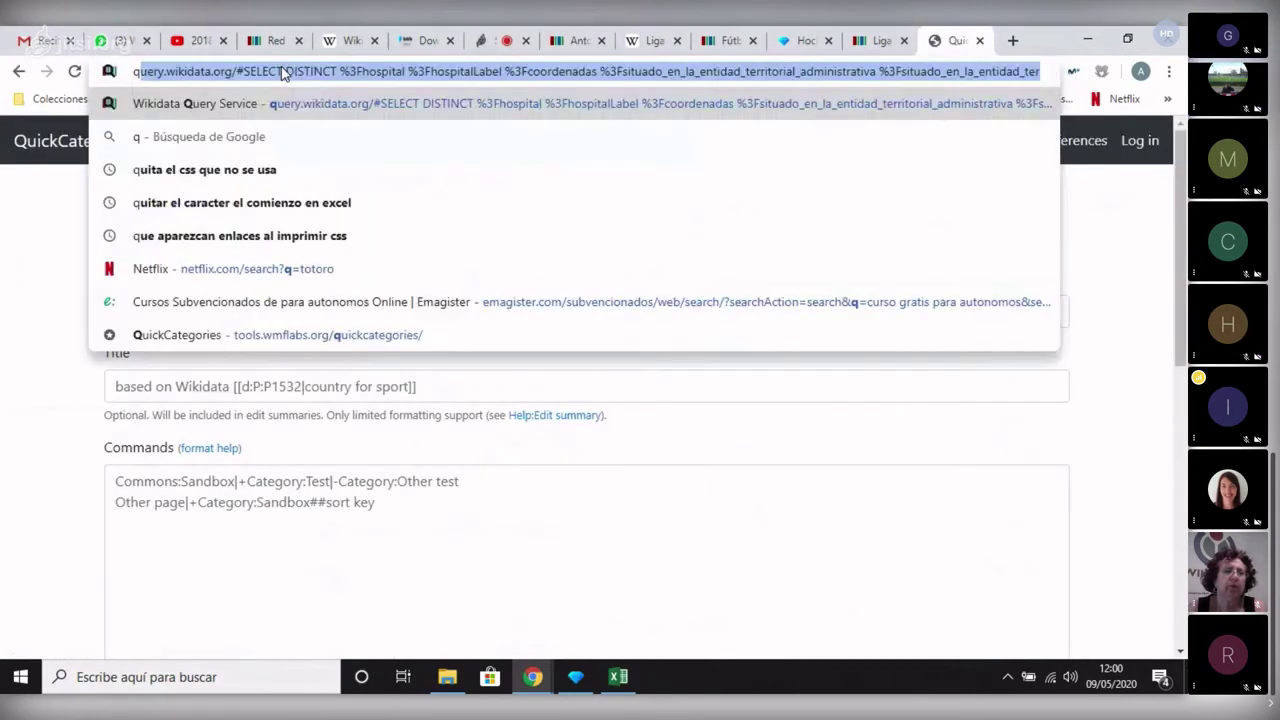
pyautogui.press('Down')
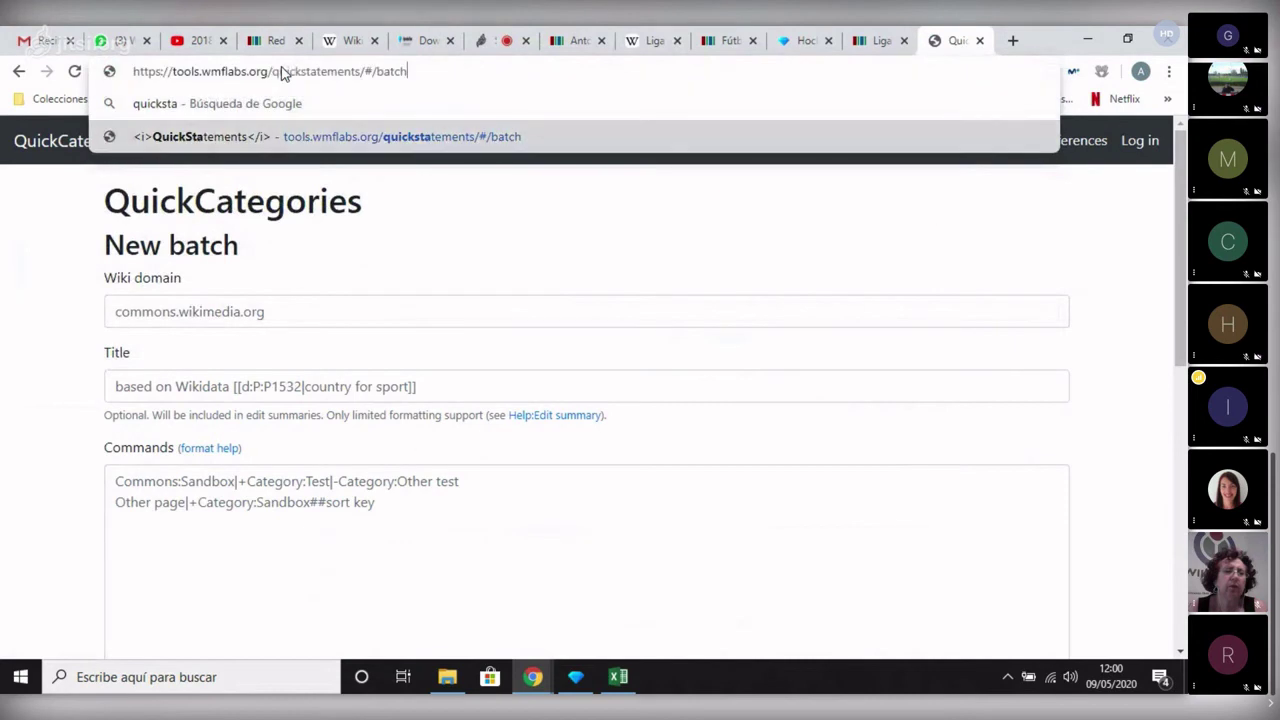
pyautogui.press('Return')
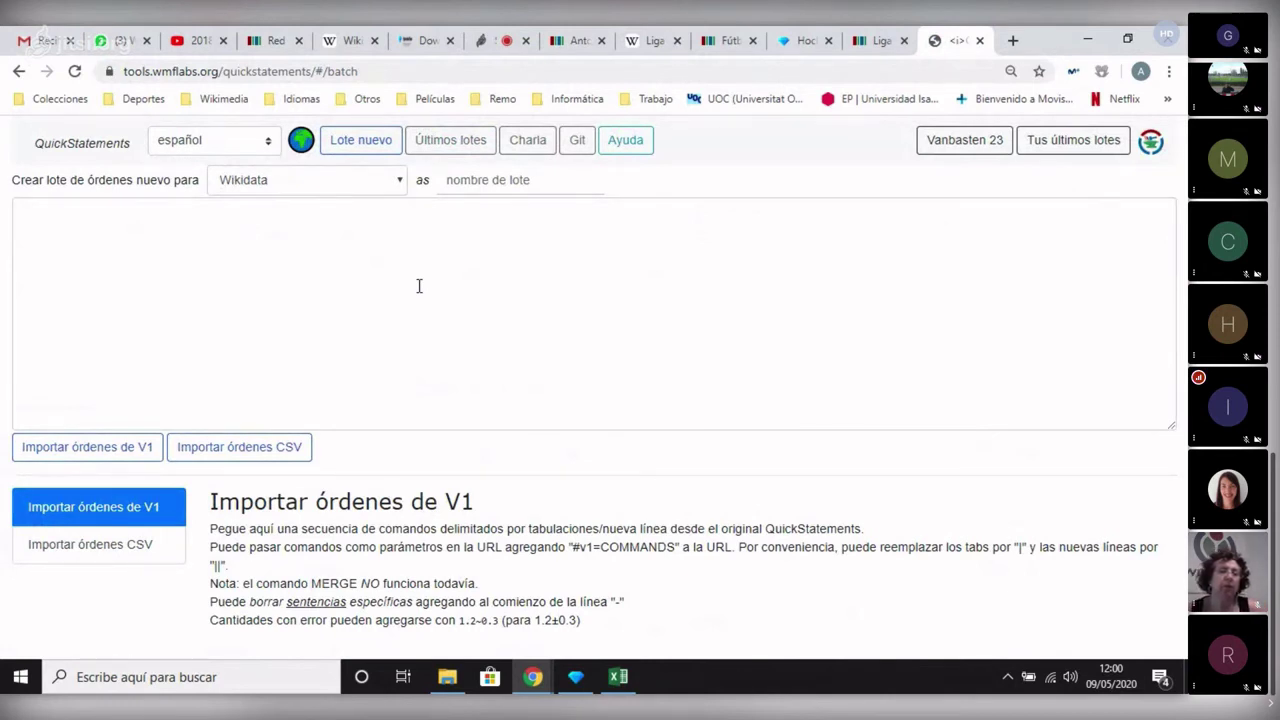
pyautogui.click(419, 286)
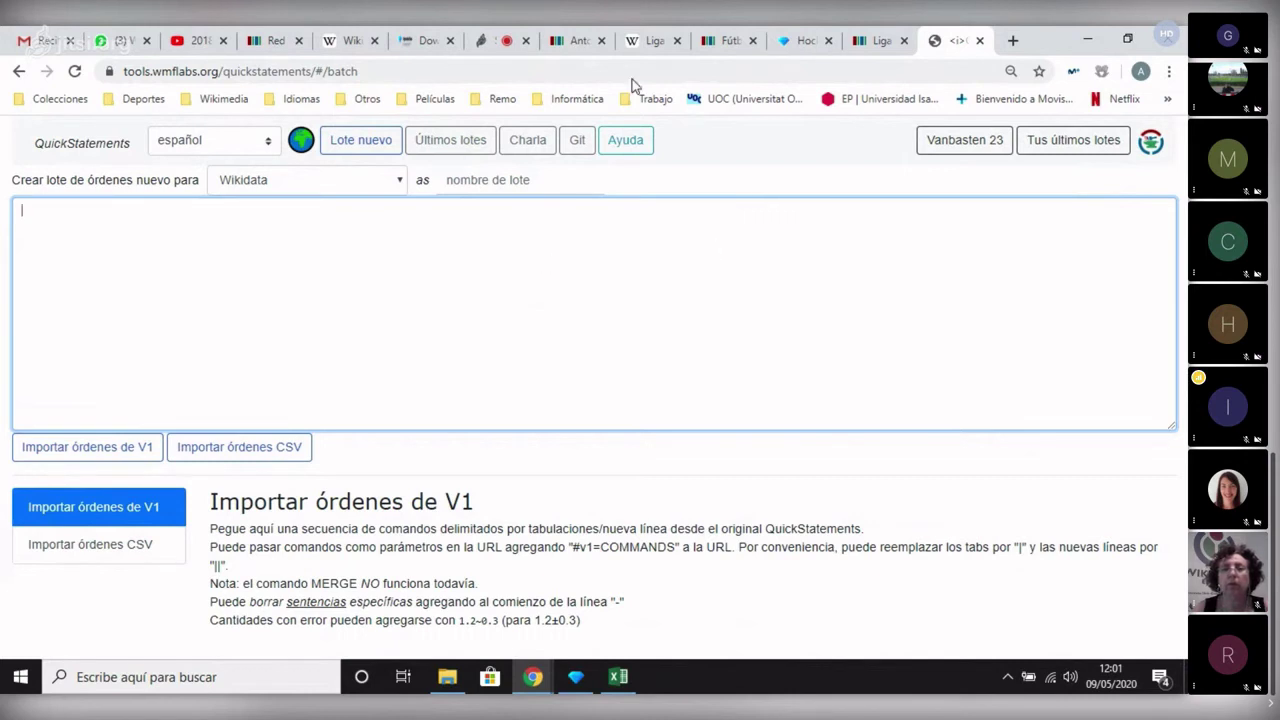
# Switch to the Jitsi Meet call "Sesioneswmes" and turn on the camera.
pyautogui.click(495, 40)
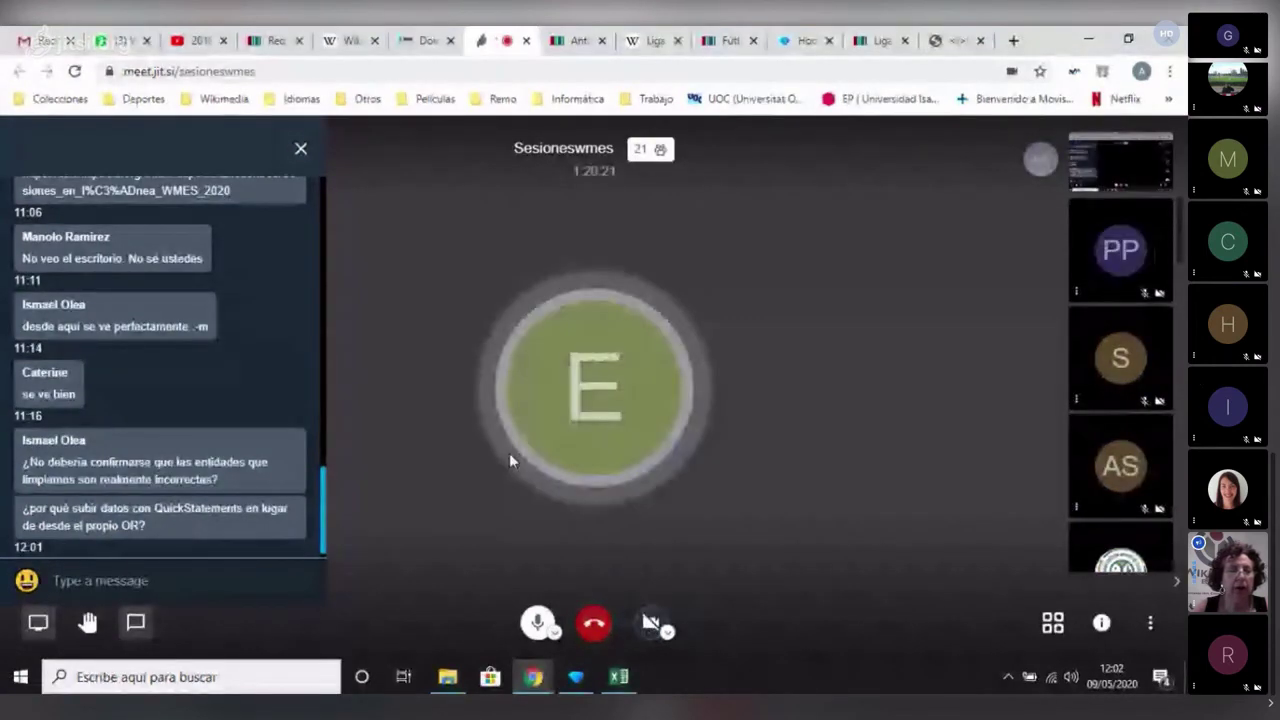
pyautogui.press('v')
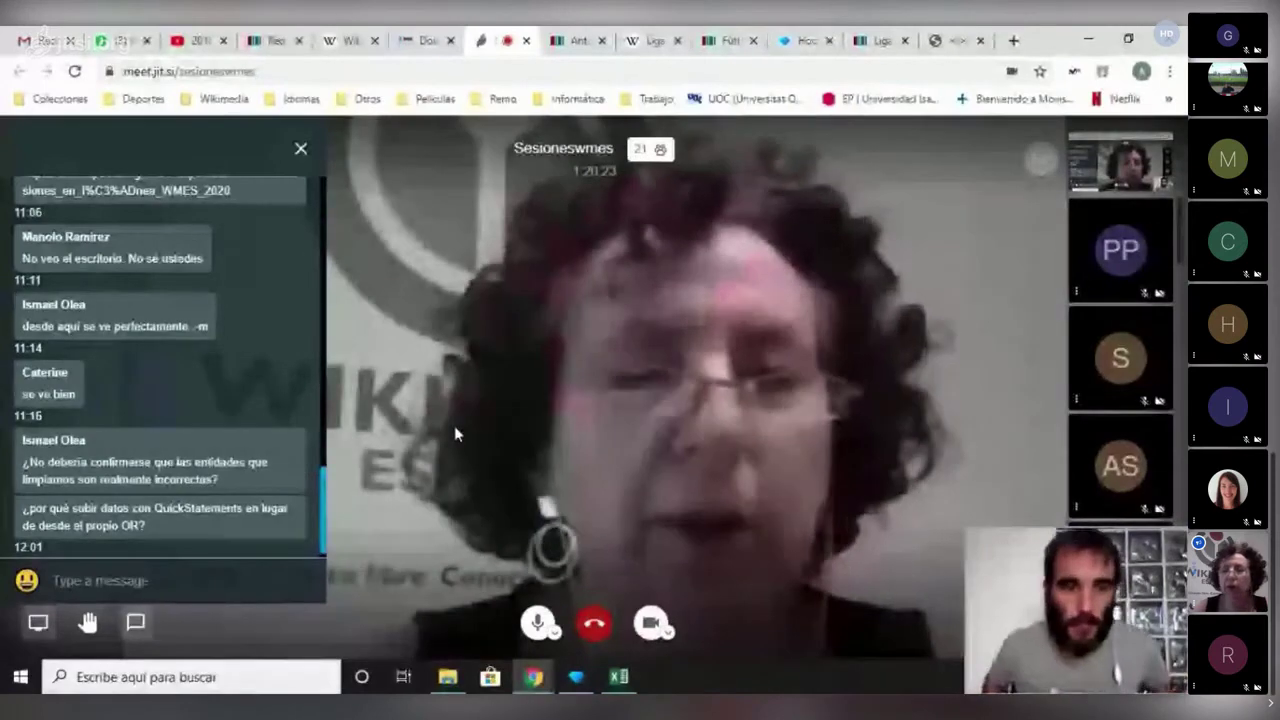